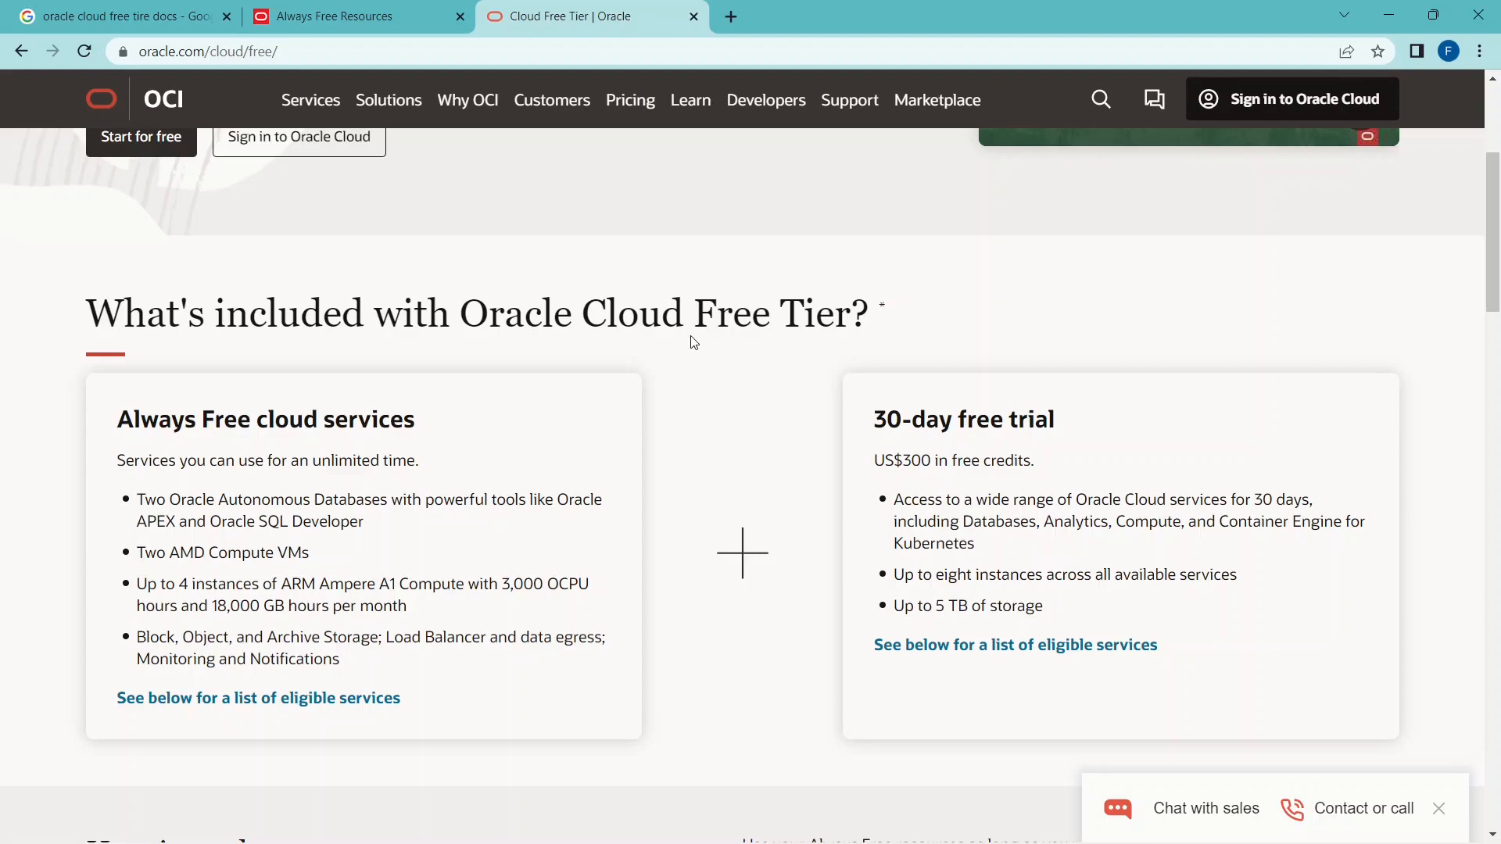
{"action": "left_click_drag", "start_coordinate": [461, 313], "coordinate": [868, 312]}
{"action": "left_click", "coordinate": [892, 331]}
{"action": "left_click_drag", "start_coordinate": [460, 313], "coordinate": [819, 315]}
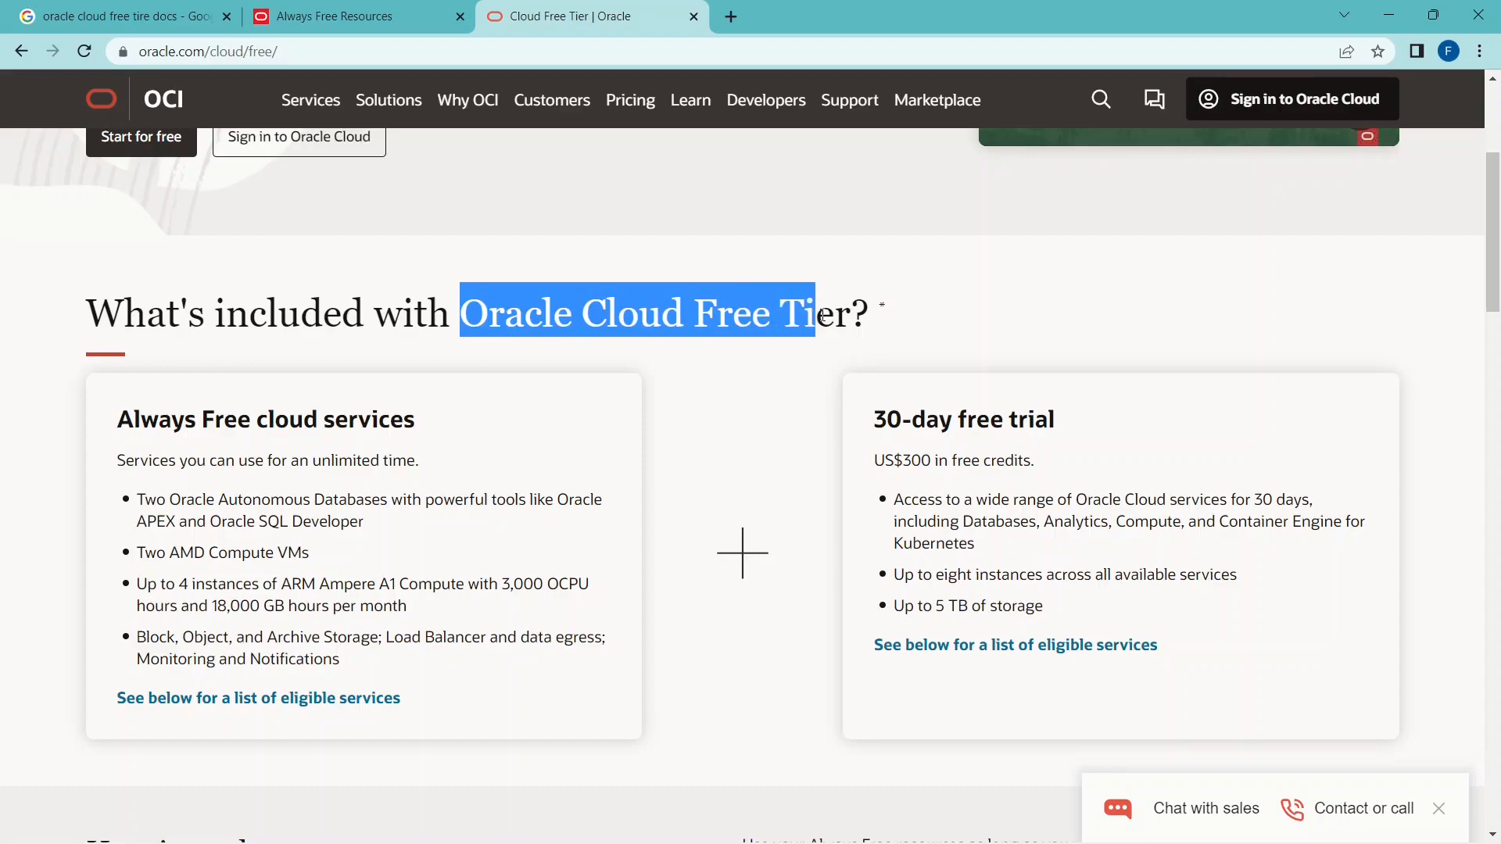
{"action": "left_click", "coordinate": [340, 14]}
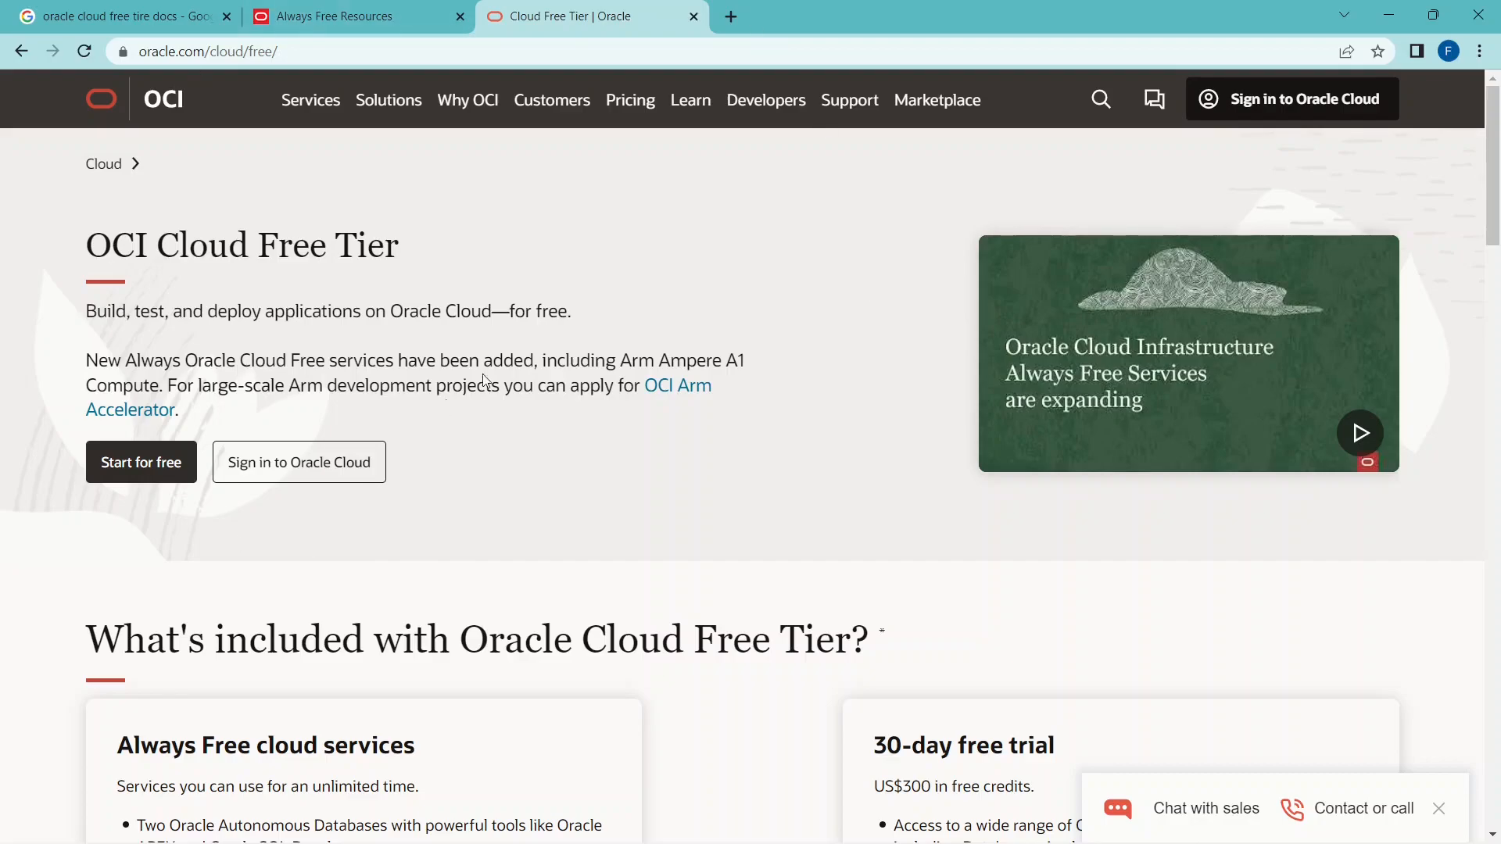
Search the web for "oracle cloud free tier" in a new tab and open the OCI Cloud Free Tier result from oracle.com.
{"action": "left_click", "coordinate": [731, 16]}
{"action": "type", "text": "oracle"}
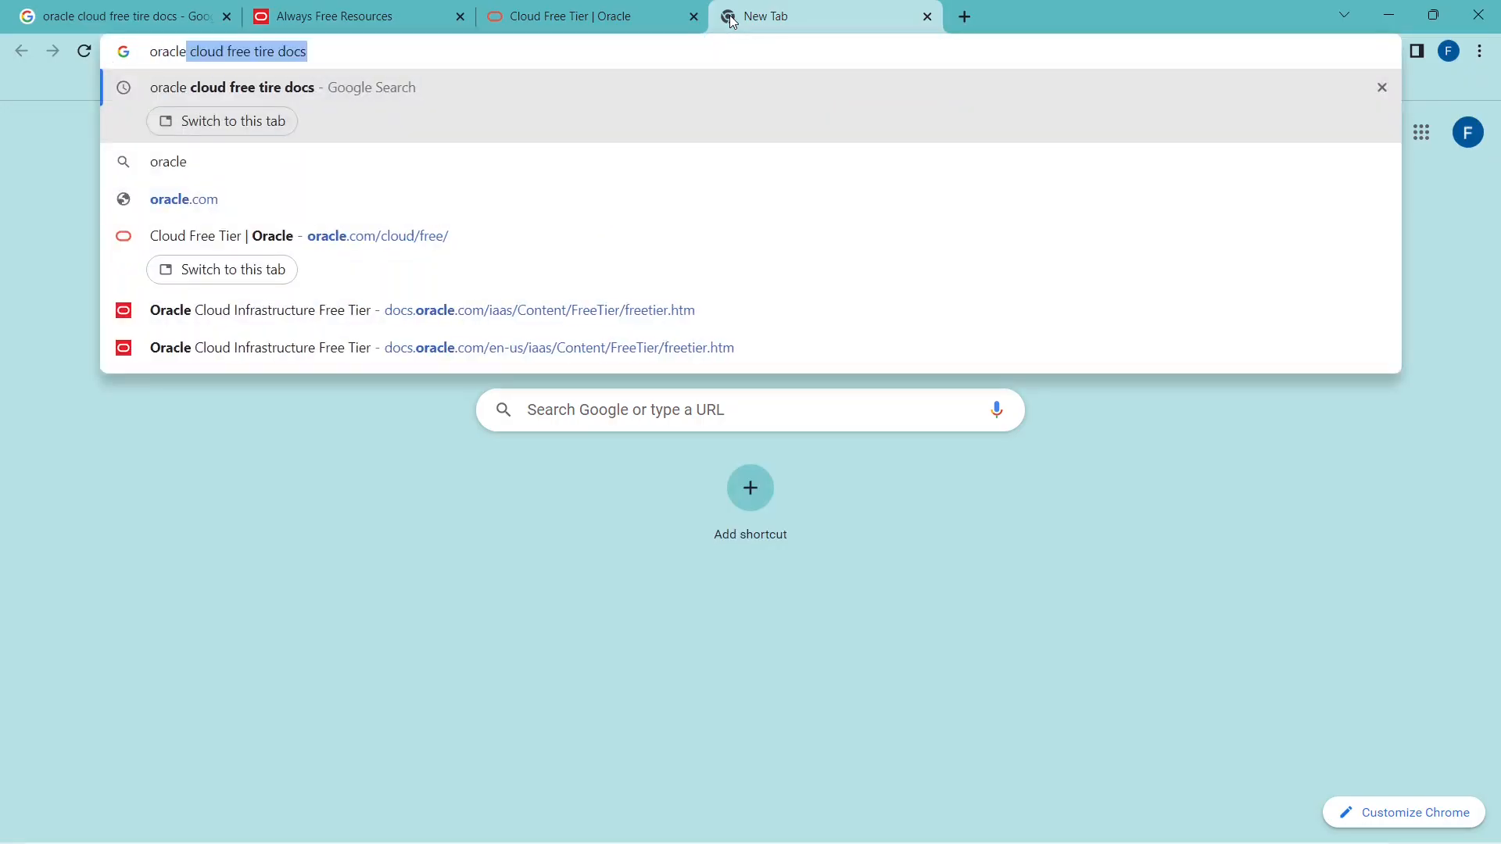
{"action": "type", "text": " cloud"}
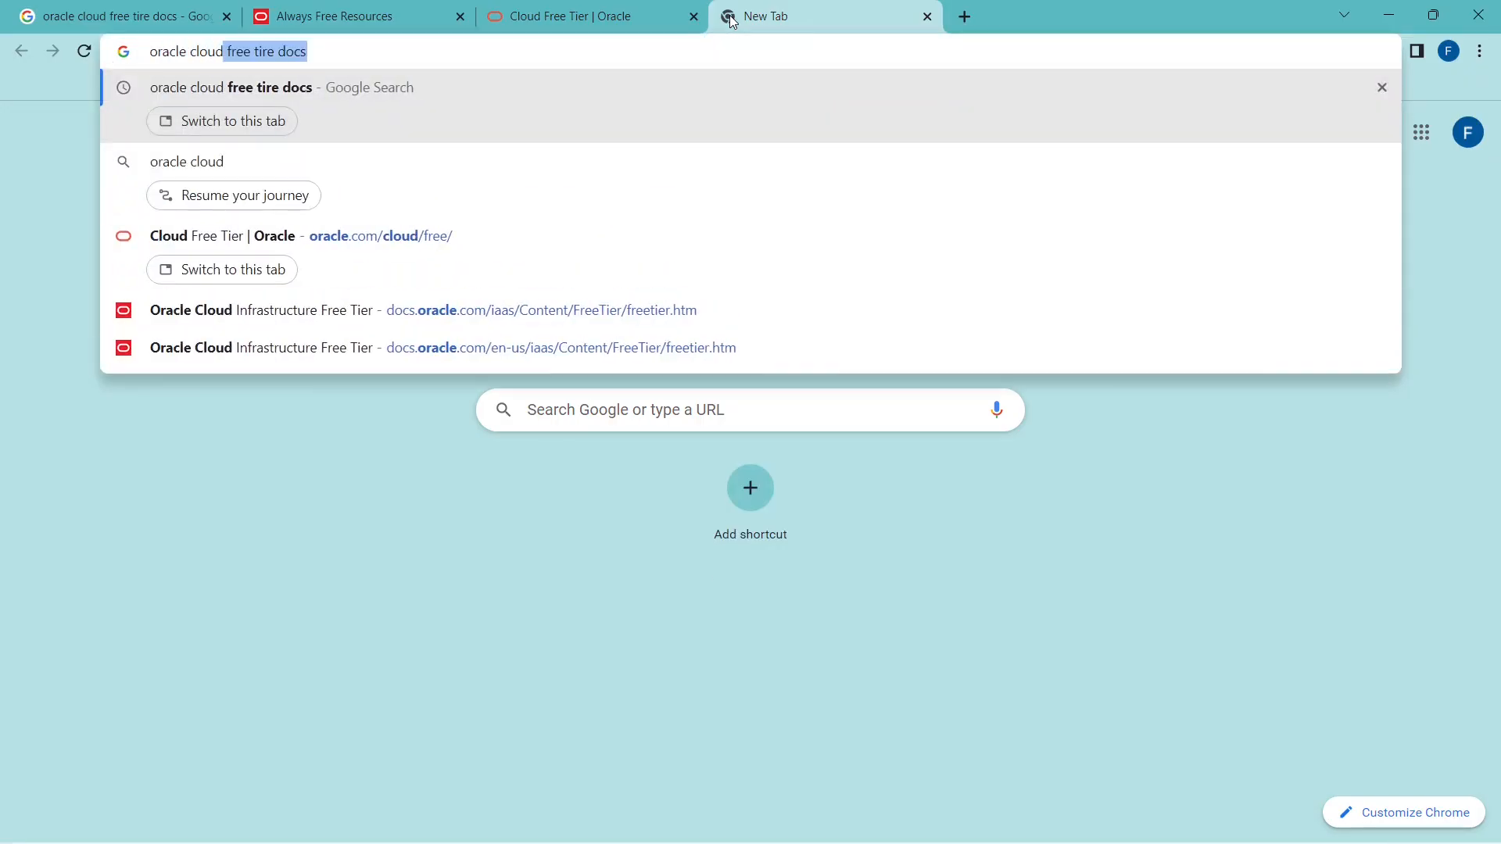
{"action": "type", "text": " free tier"}
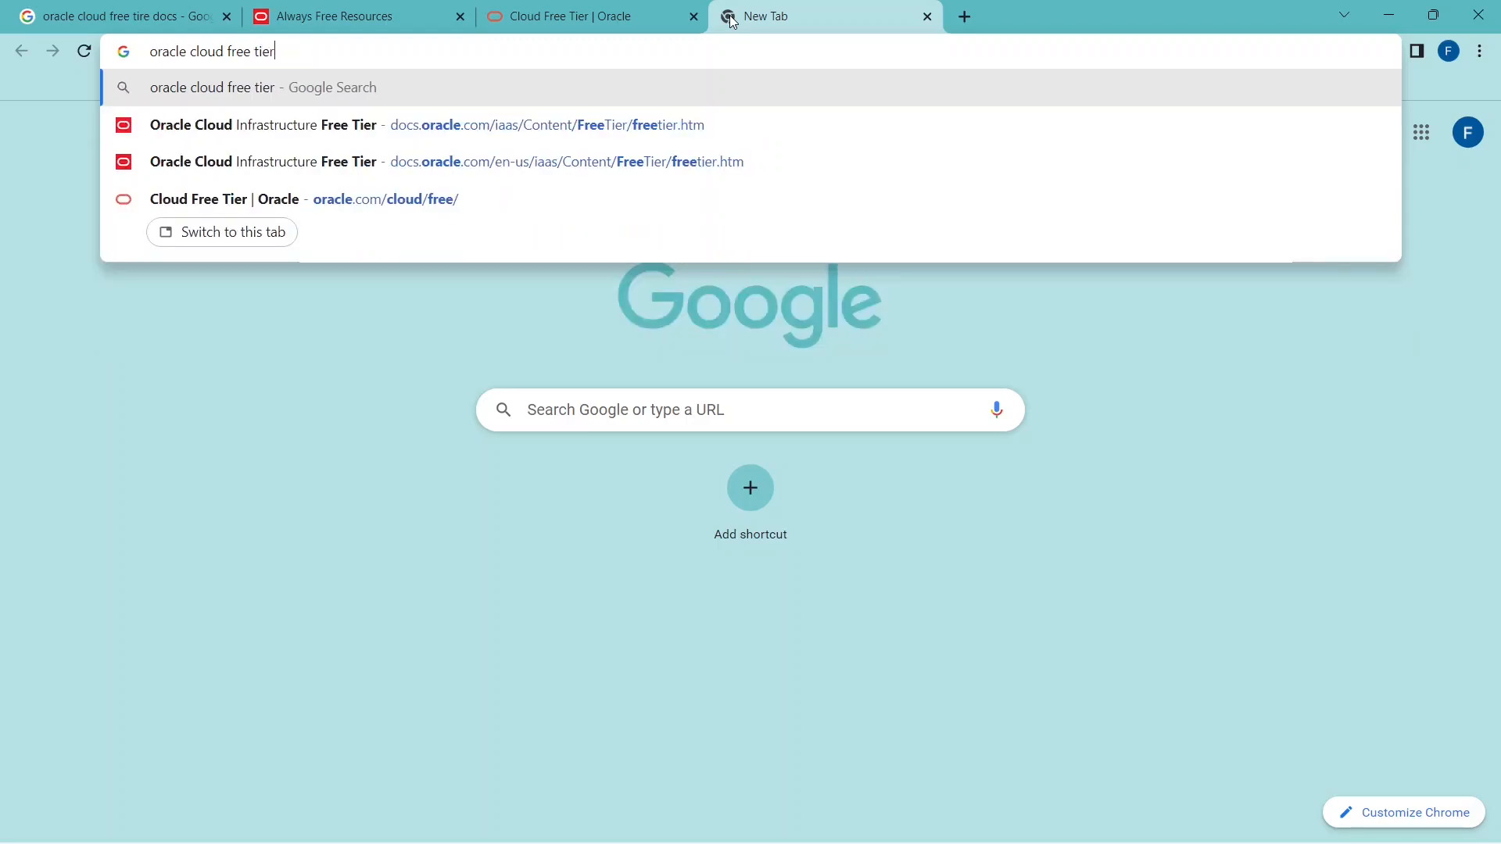
{"action": "key", "text": "Return"}
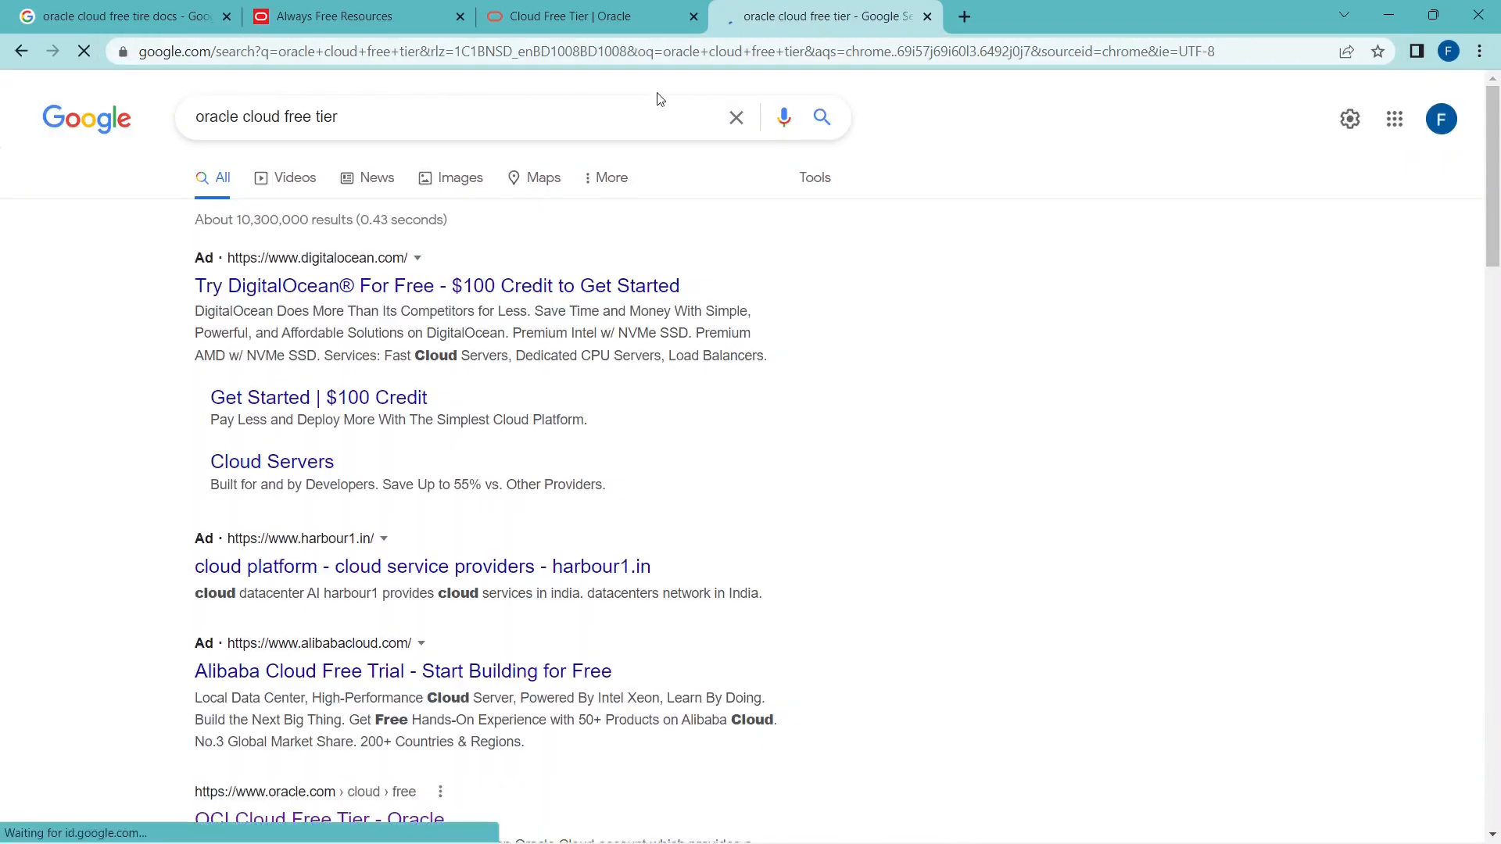
{"action": "scroll", "coordinate": [557, 363], "scroll_direction": "down", "scroll_amount": 4}
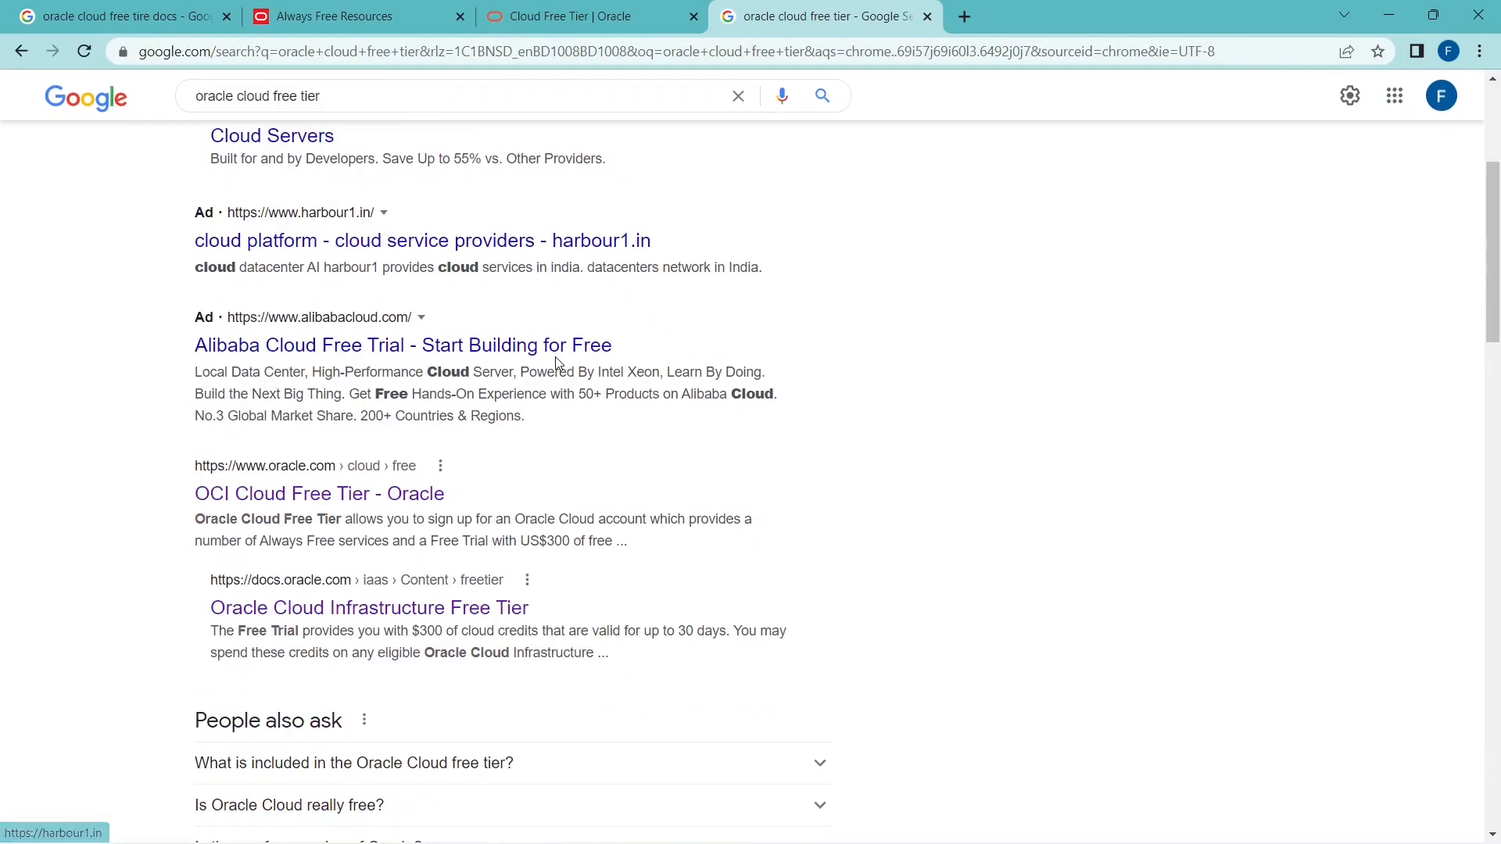
{"action": "left_click", "coordinate": [397, 505]}
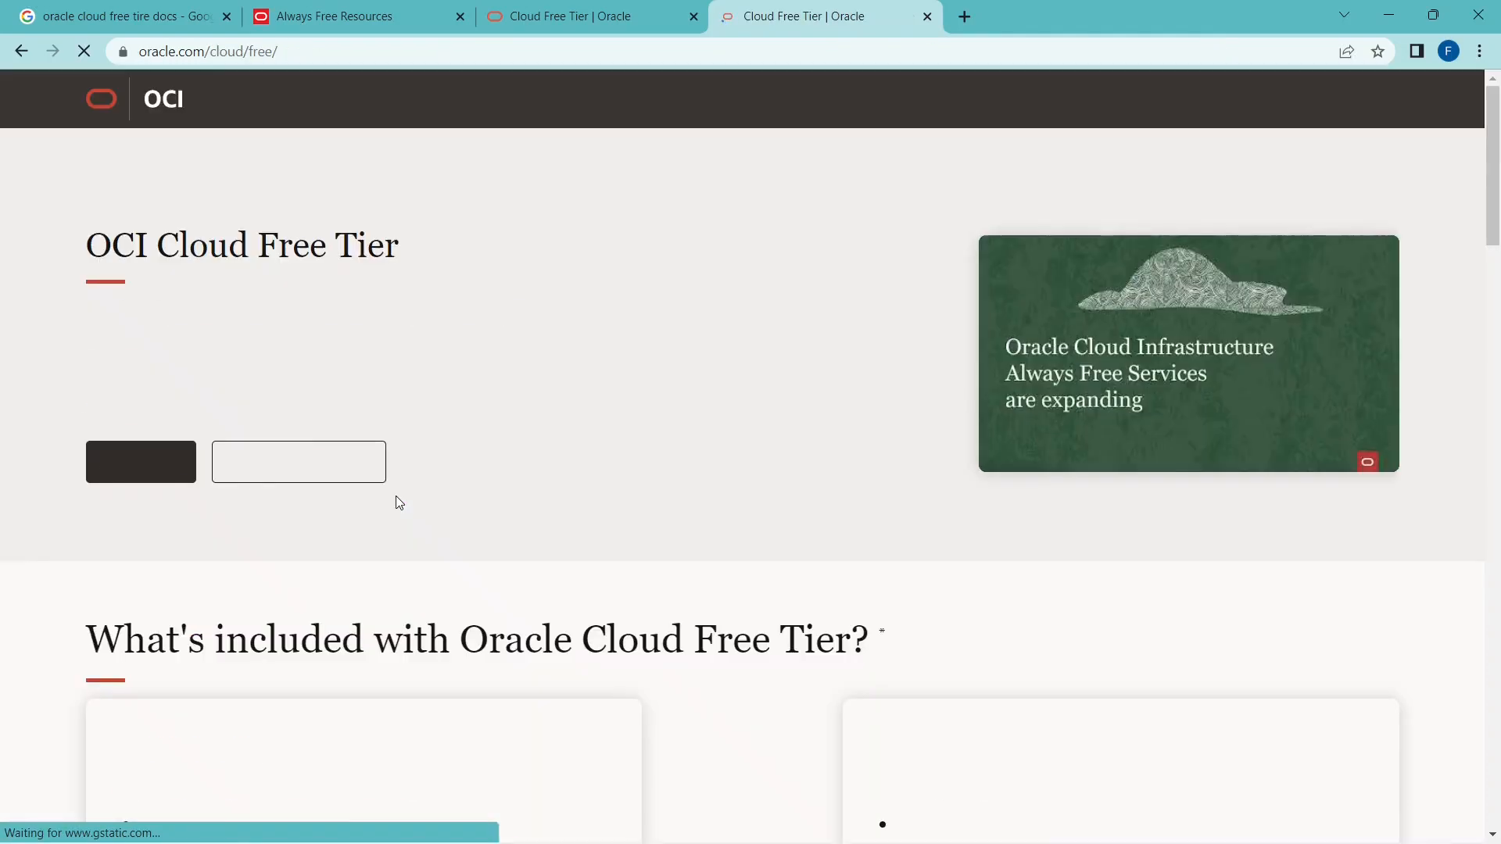
Start the free sign-up and set the country/territory to Bangladesh.
{"action": "left_click", "coordinate": [134, 479]}
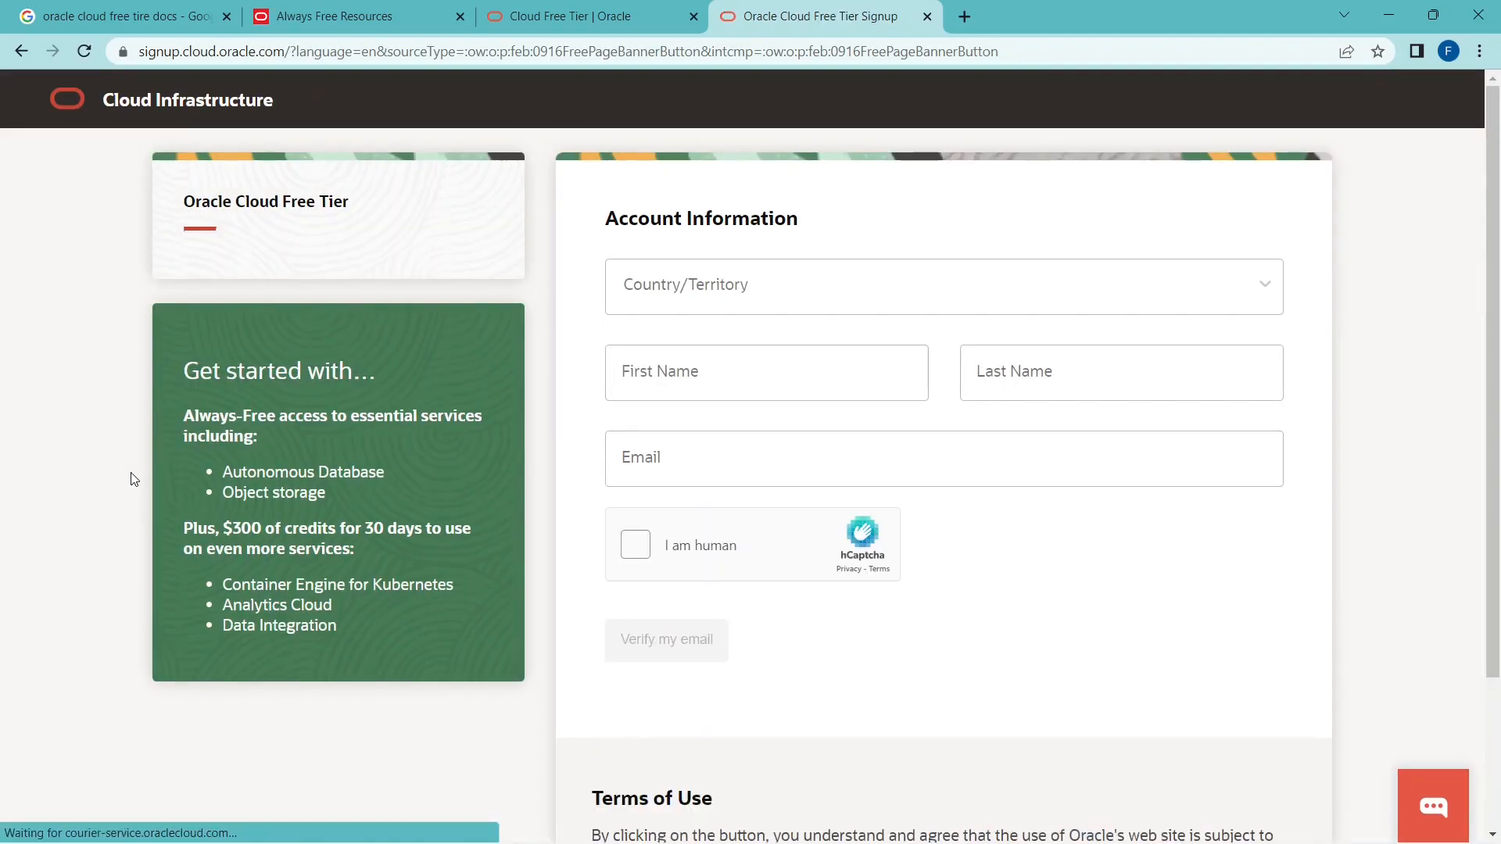
{"action": "left_click", "coordinate": [1087, 303]}
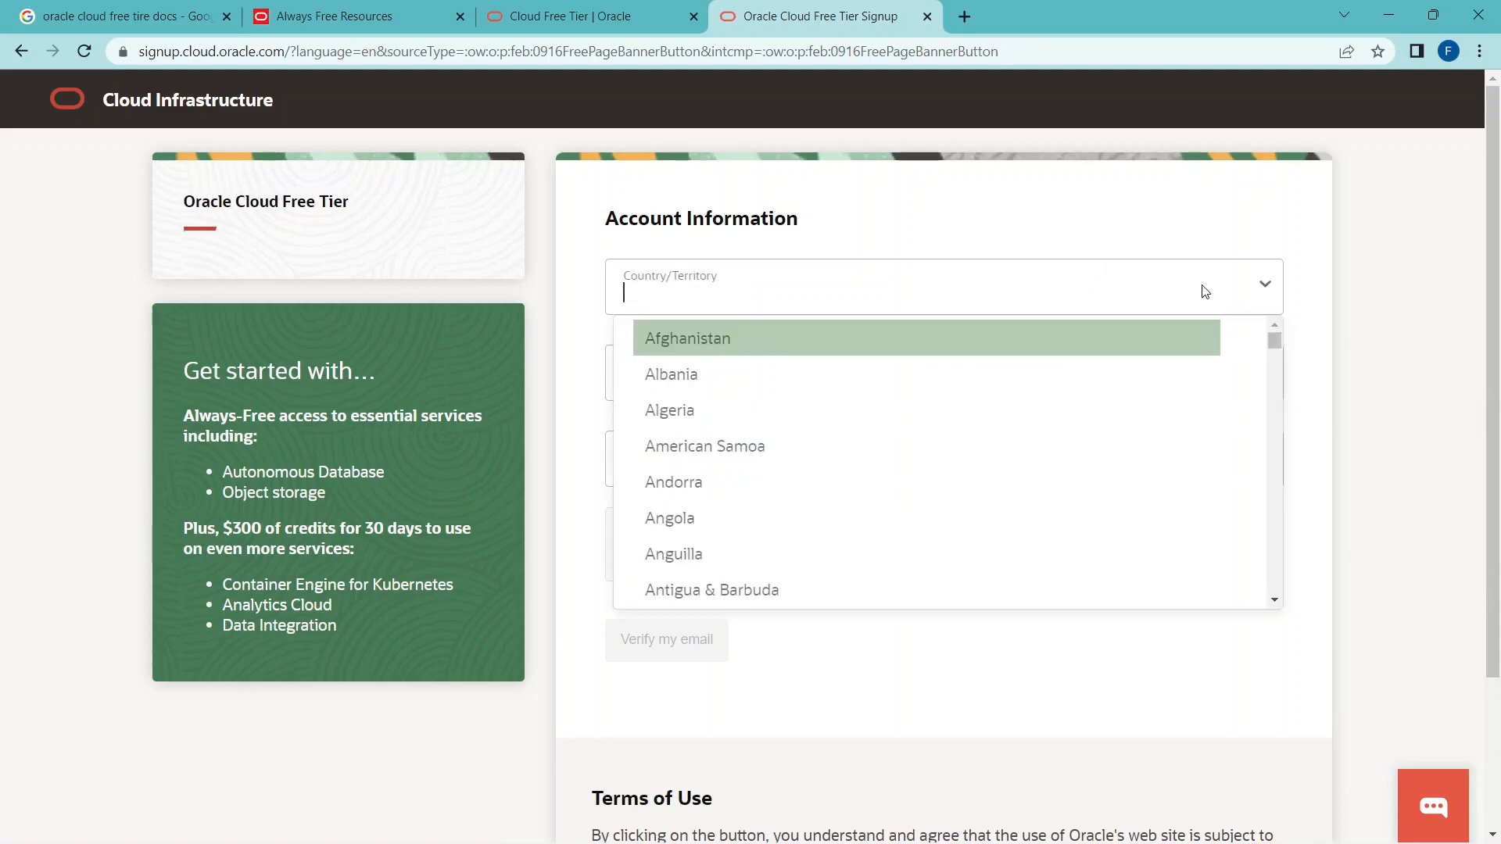
{"action": "scroll", "coordinate": [1117, 472], "scroll_direction": "down", "scroll_amount": 4}
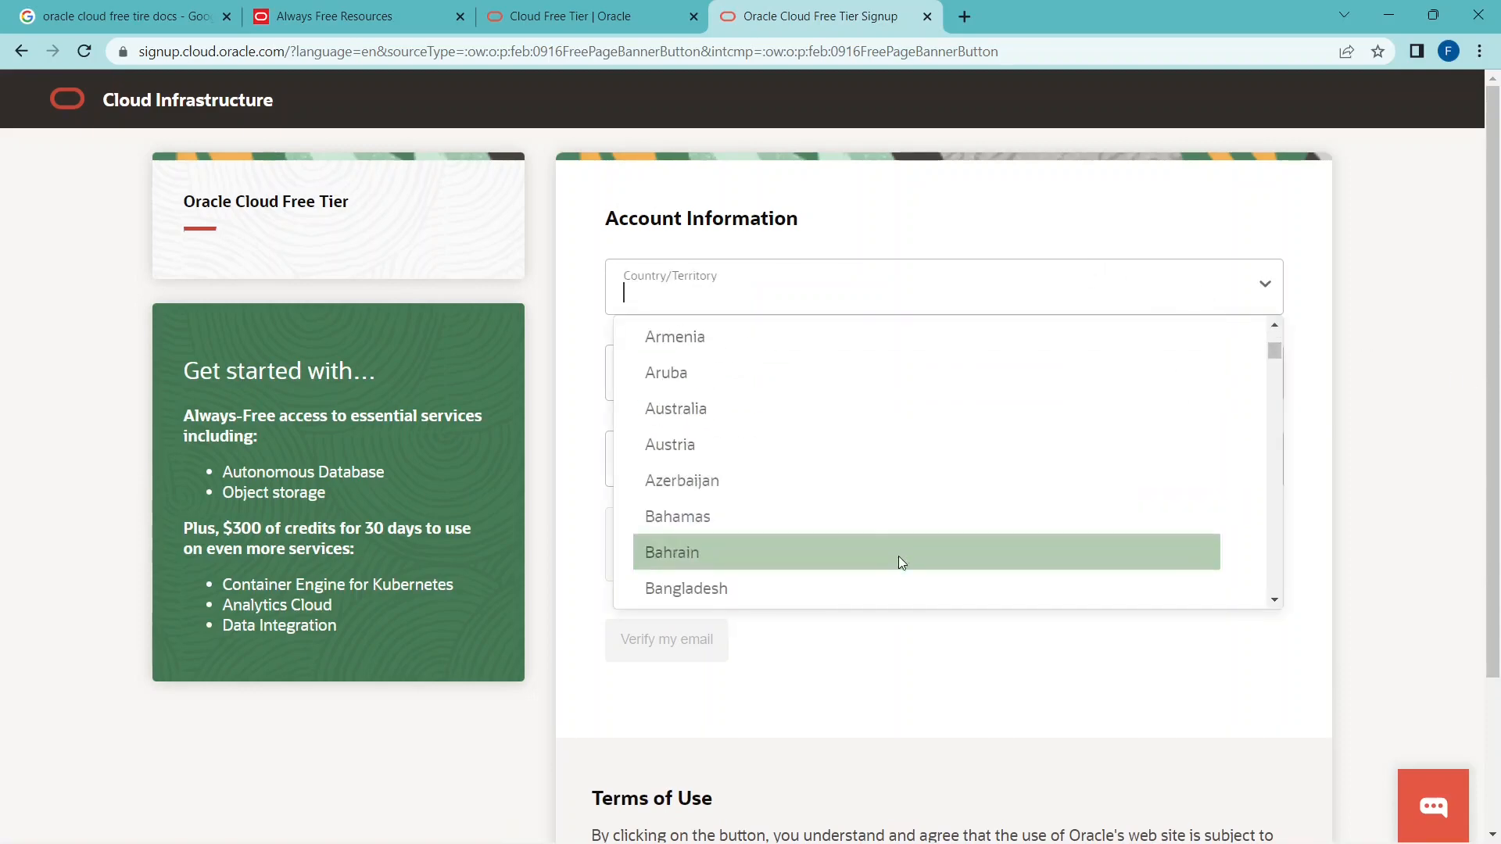
{"action": "left_click", "coordinate": [893, 587]}
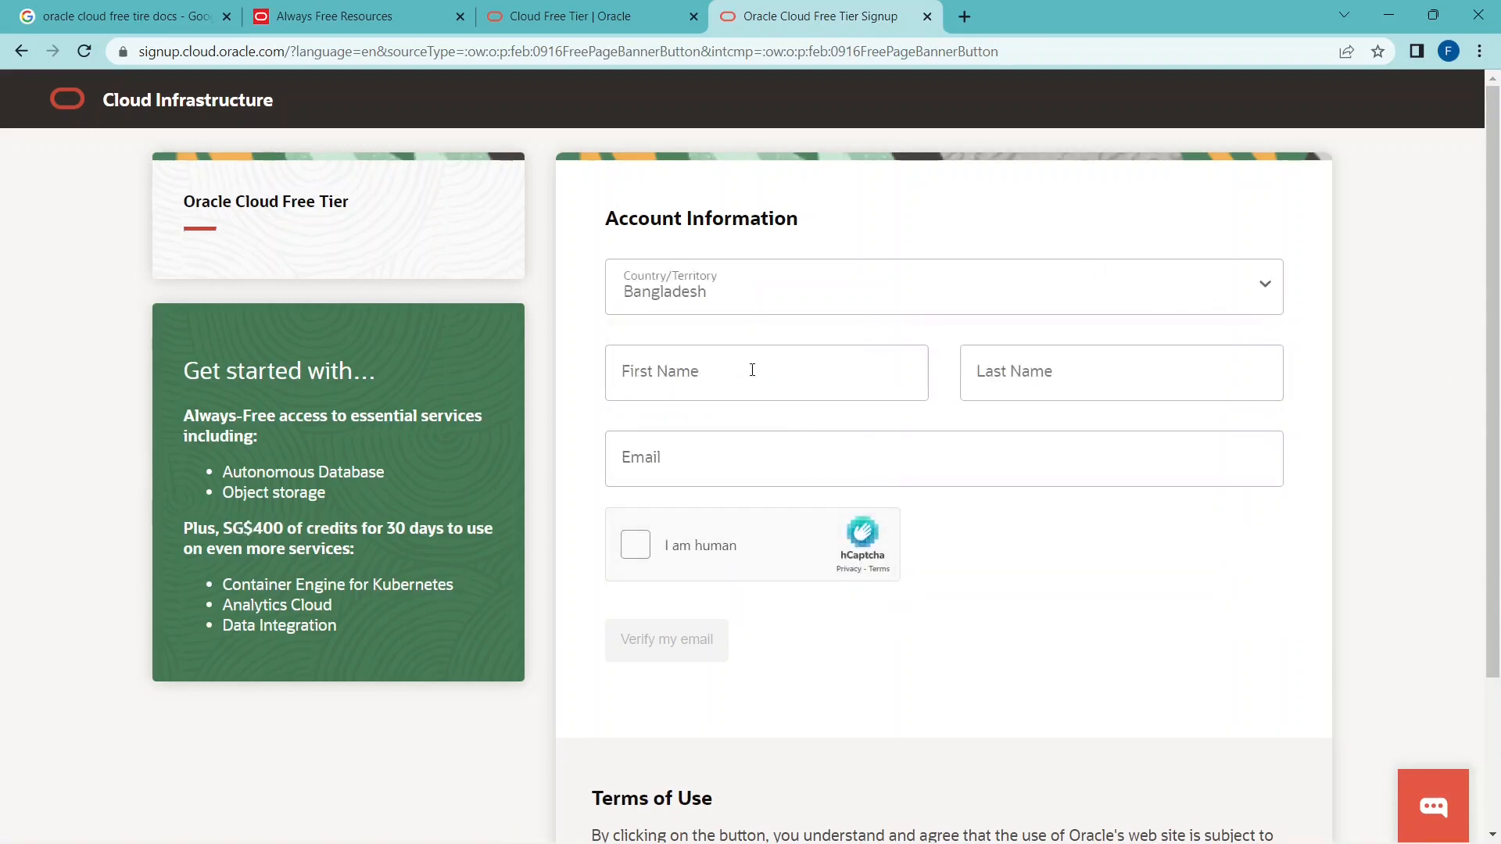
Enter the account holder's first name, last name and email address in the account information form.
{"action": "left_click", "coordinate": [744, 372]}
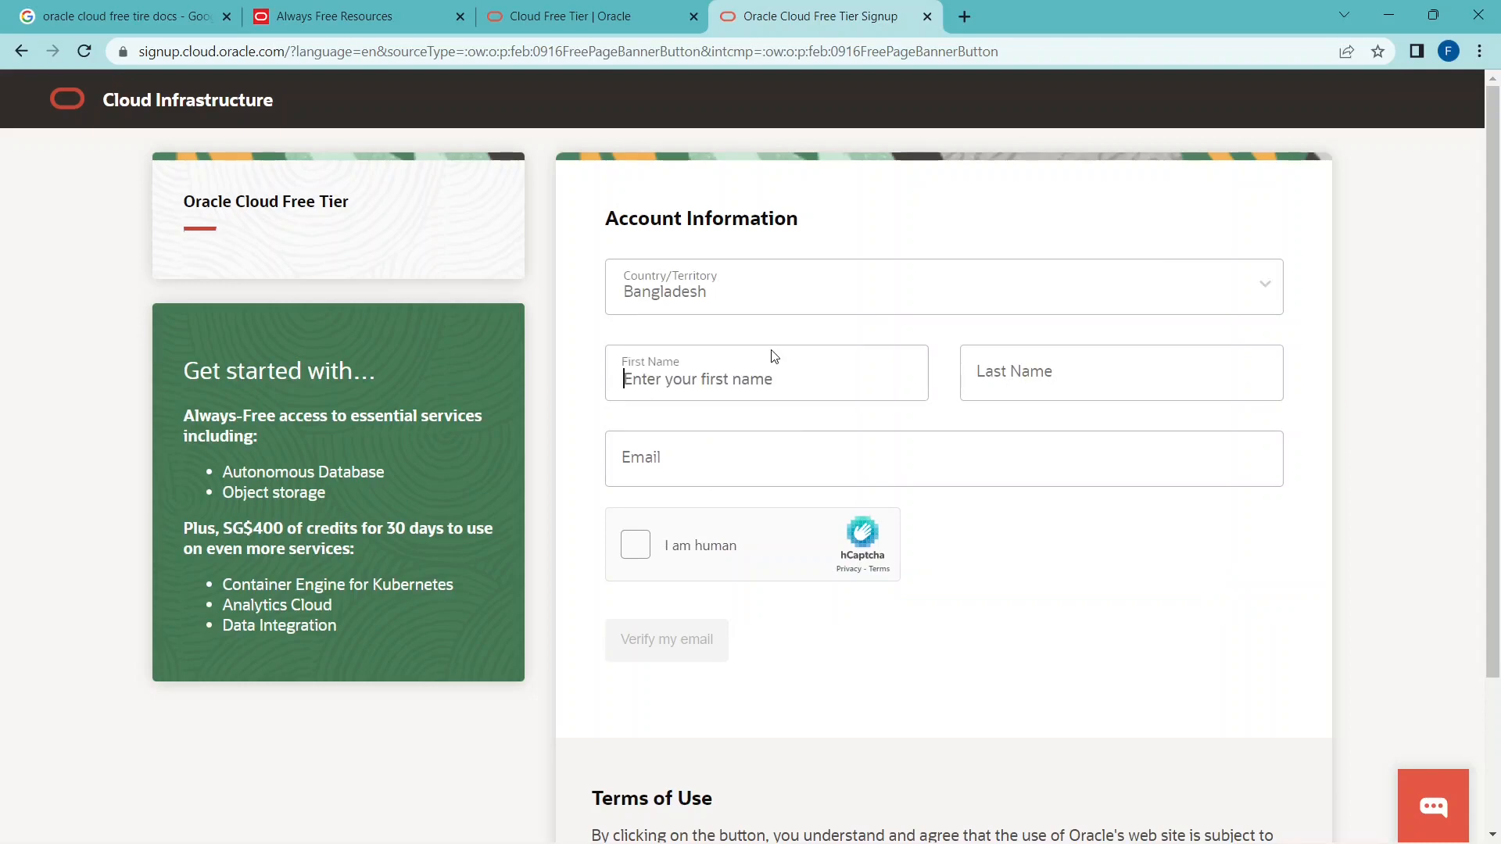
{"action": "left_click", "coordinate": [1069, 377]}
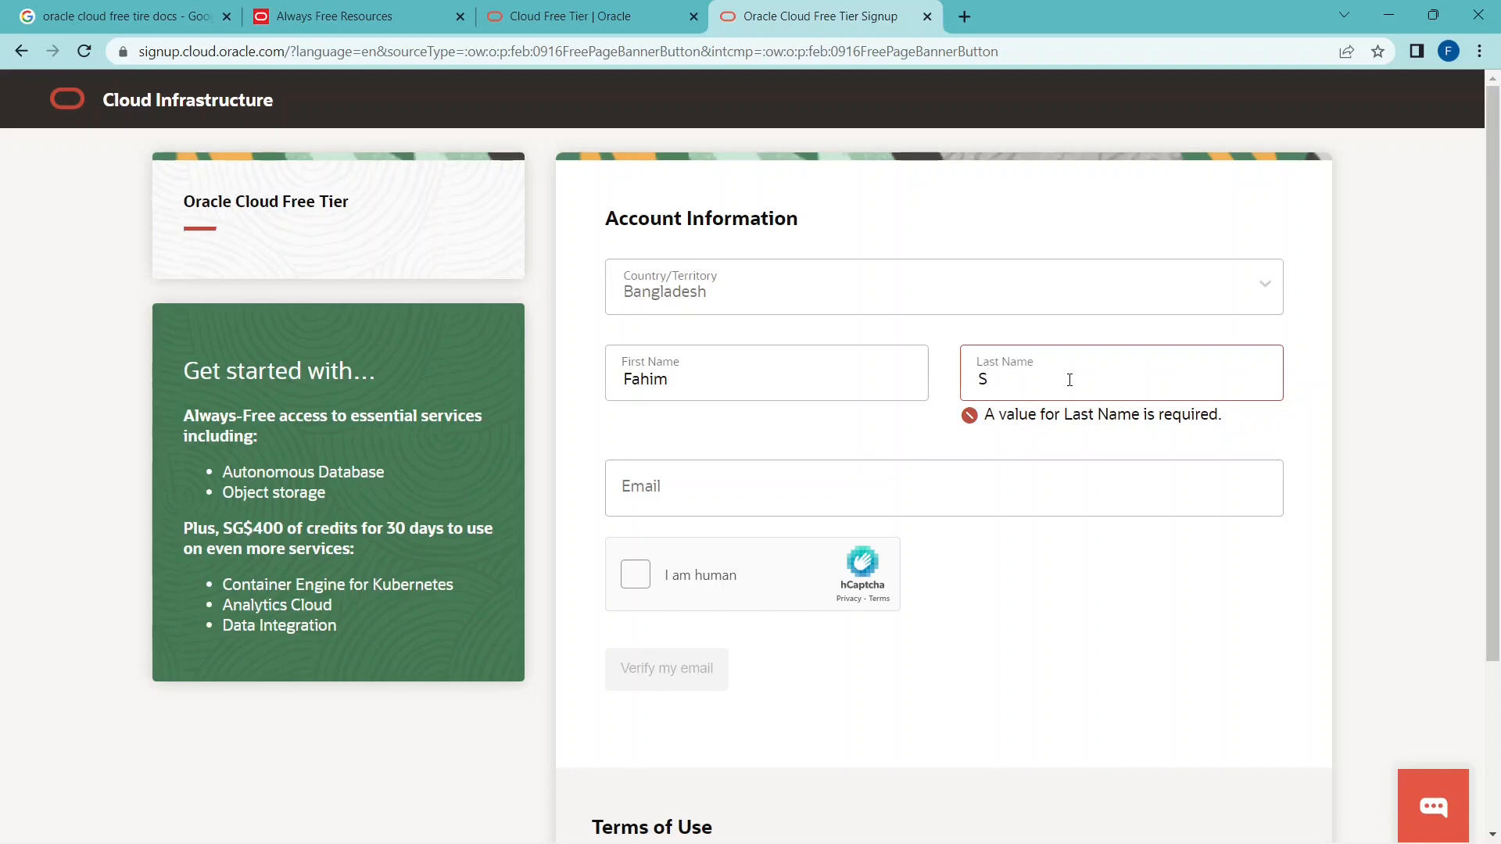
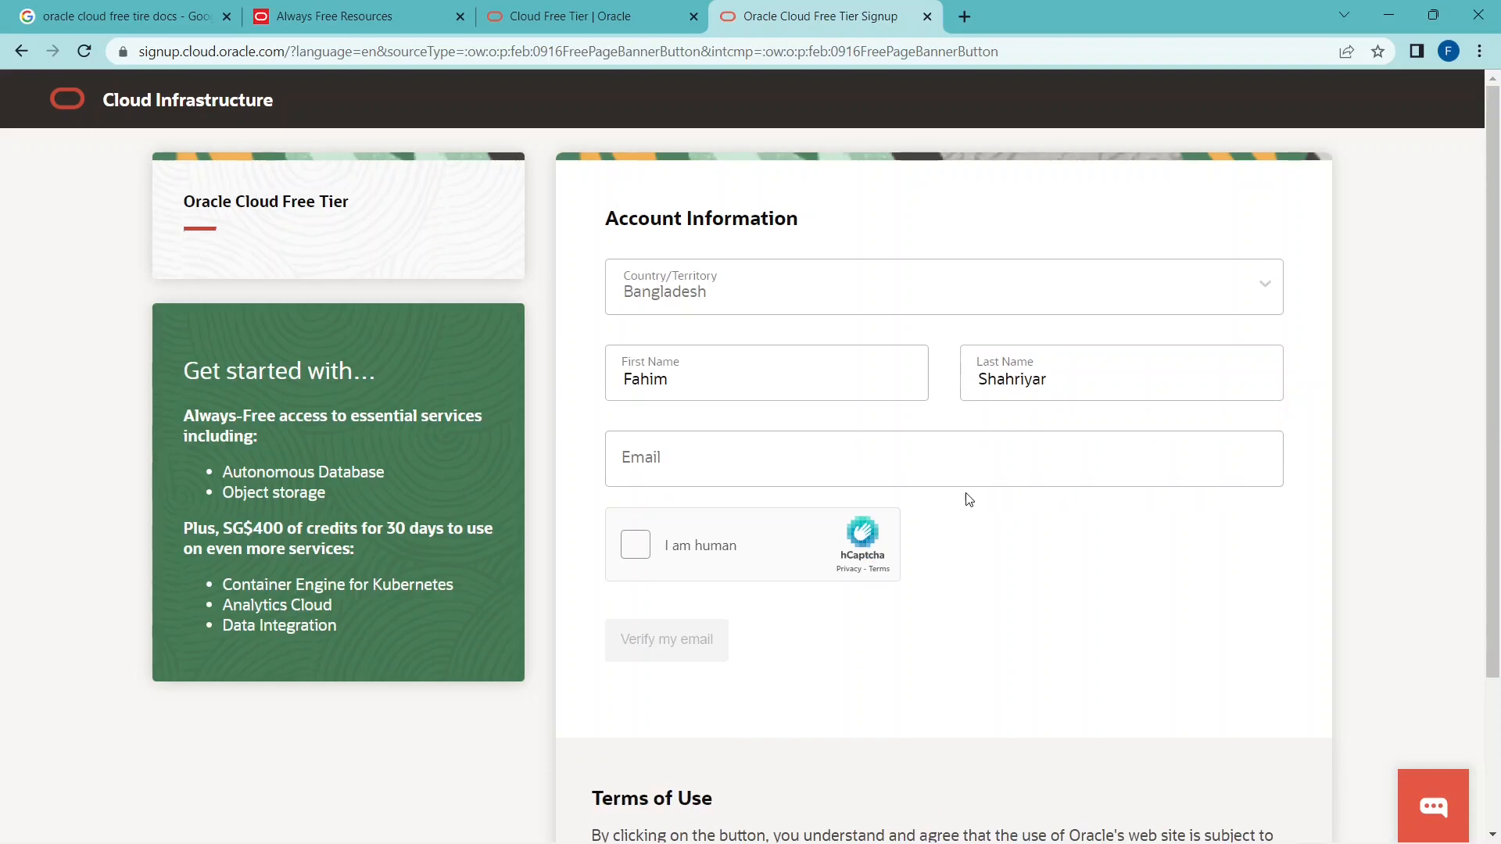
{"action": "left_click", "coordinate": [903, 466]}
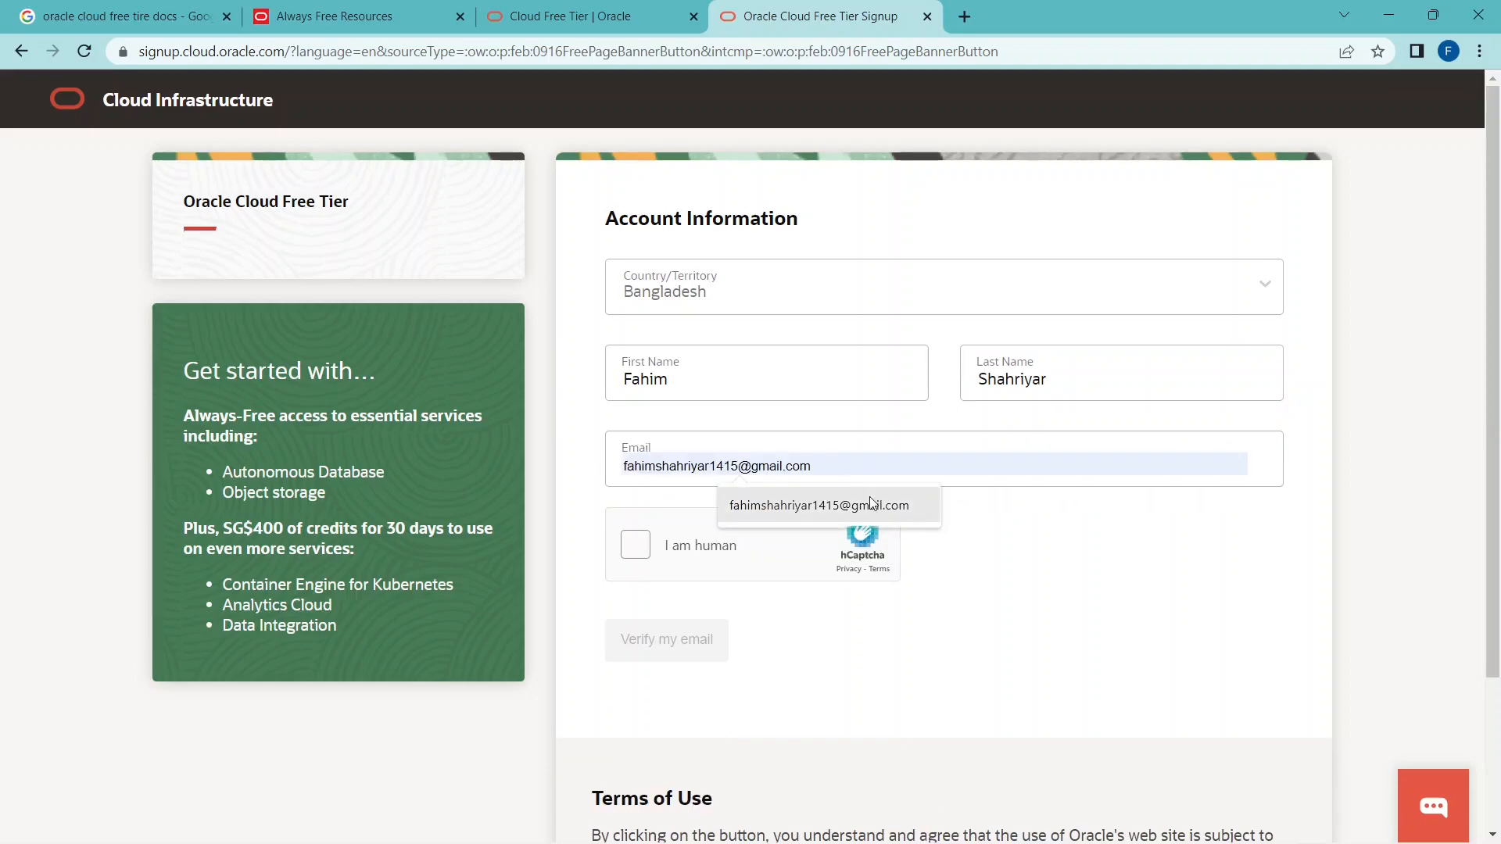
{"action": "left_click", "coordinate": [869, 496]}
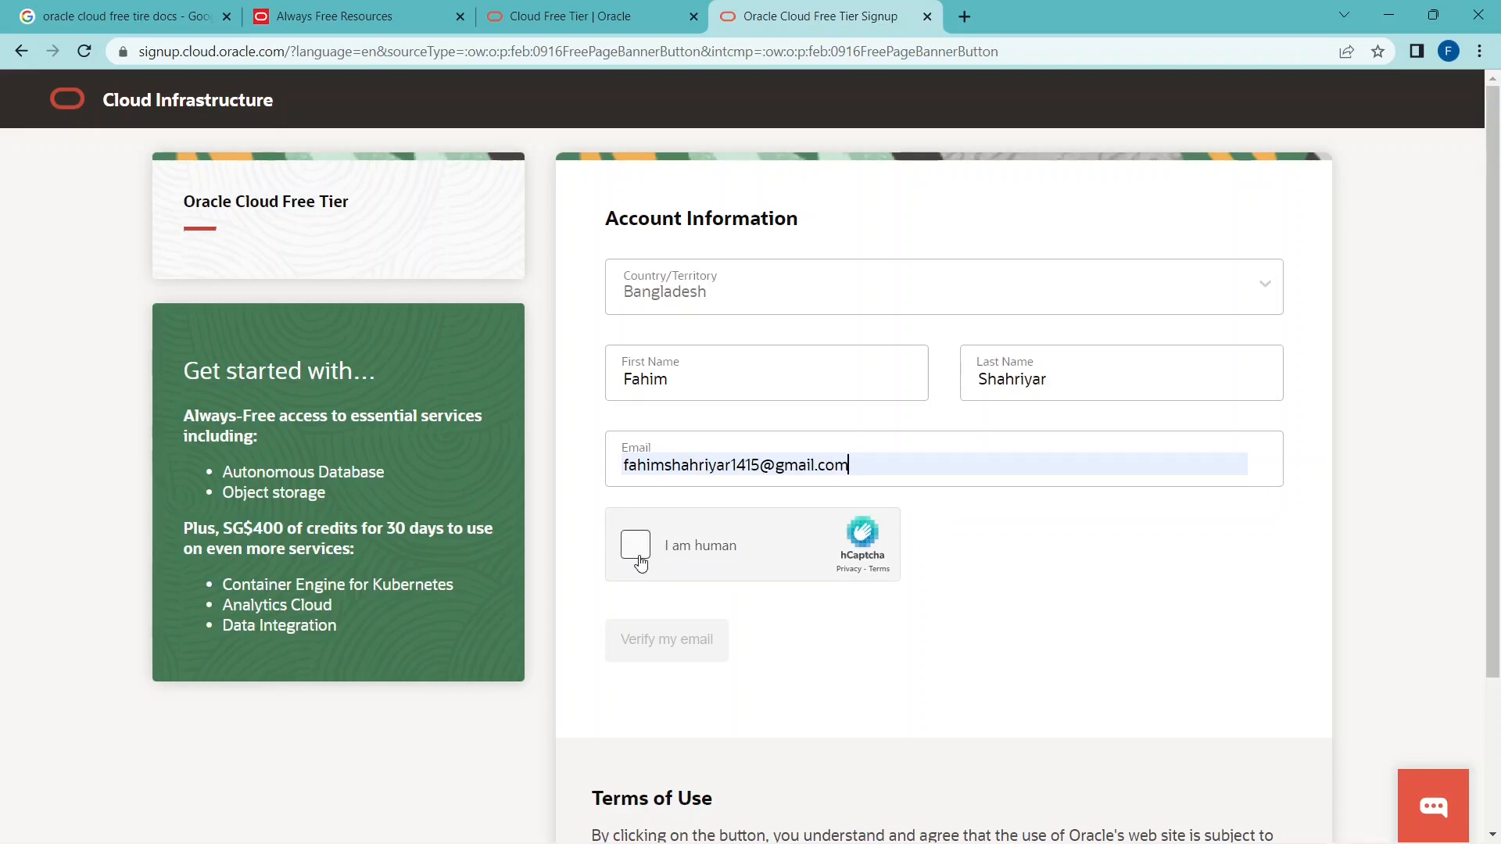
Complete the hCaptcha human check and request the email verification link.
{"action": "left_click", "coordinate": [638, 560]}
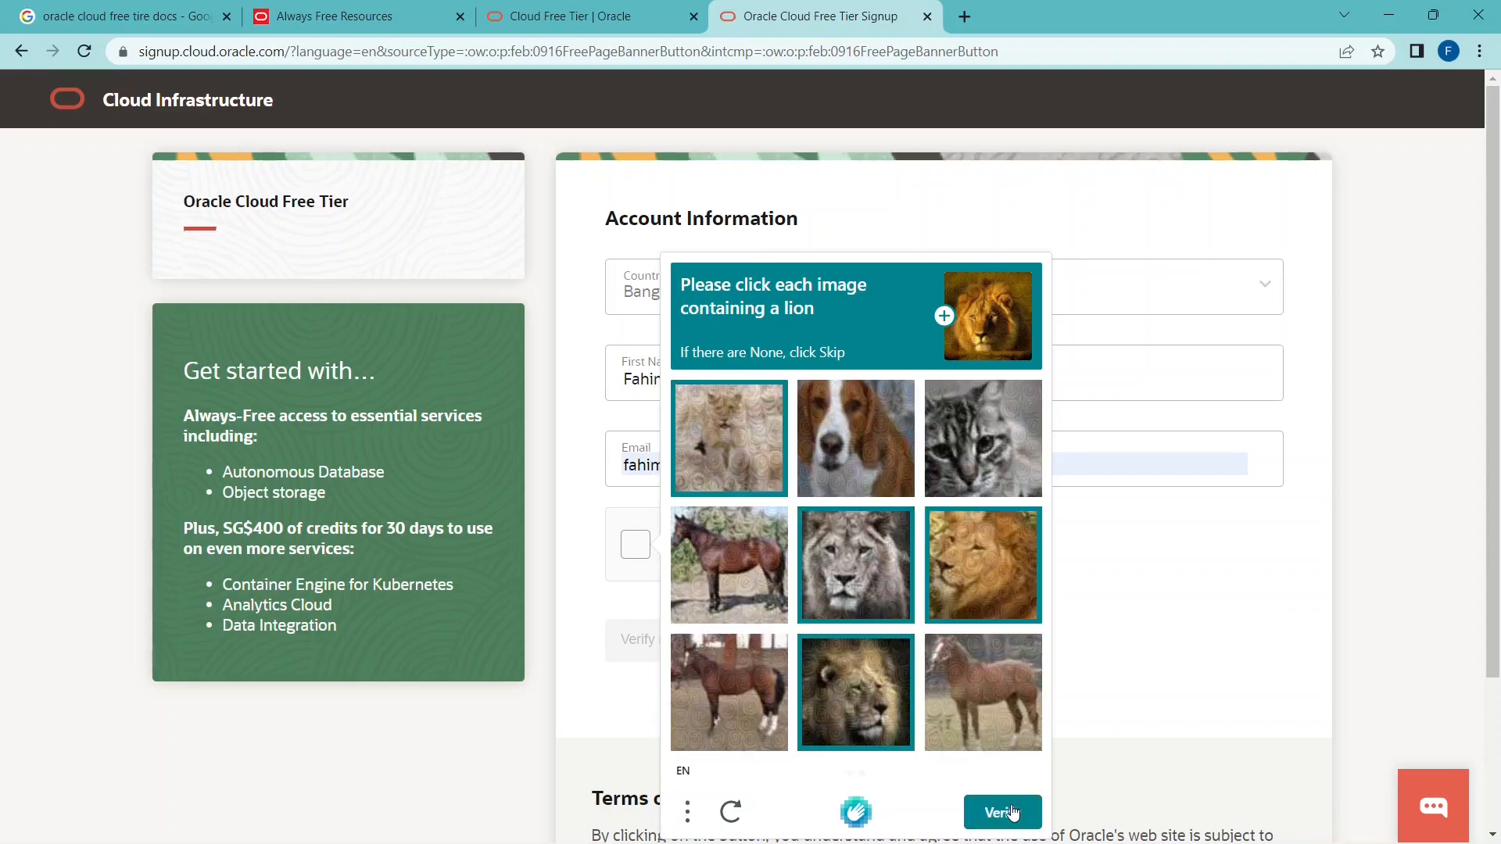
{"action": "left_click", "coordinate": [1010, 812]}
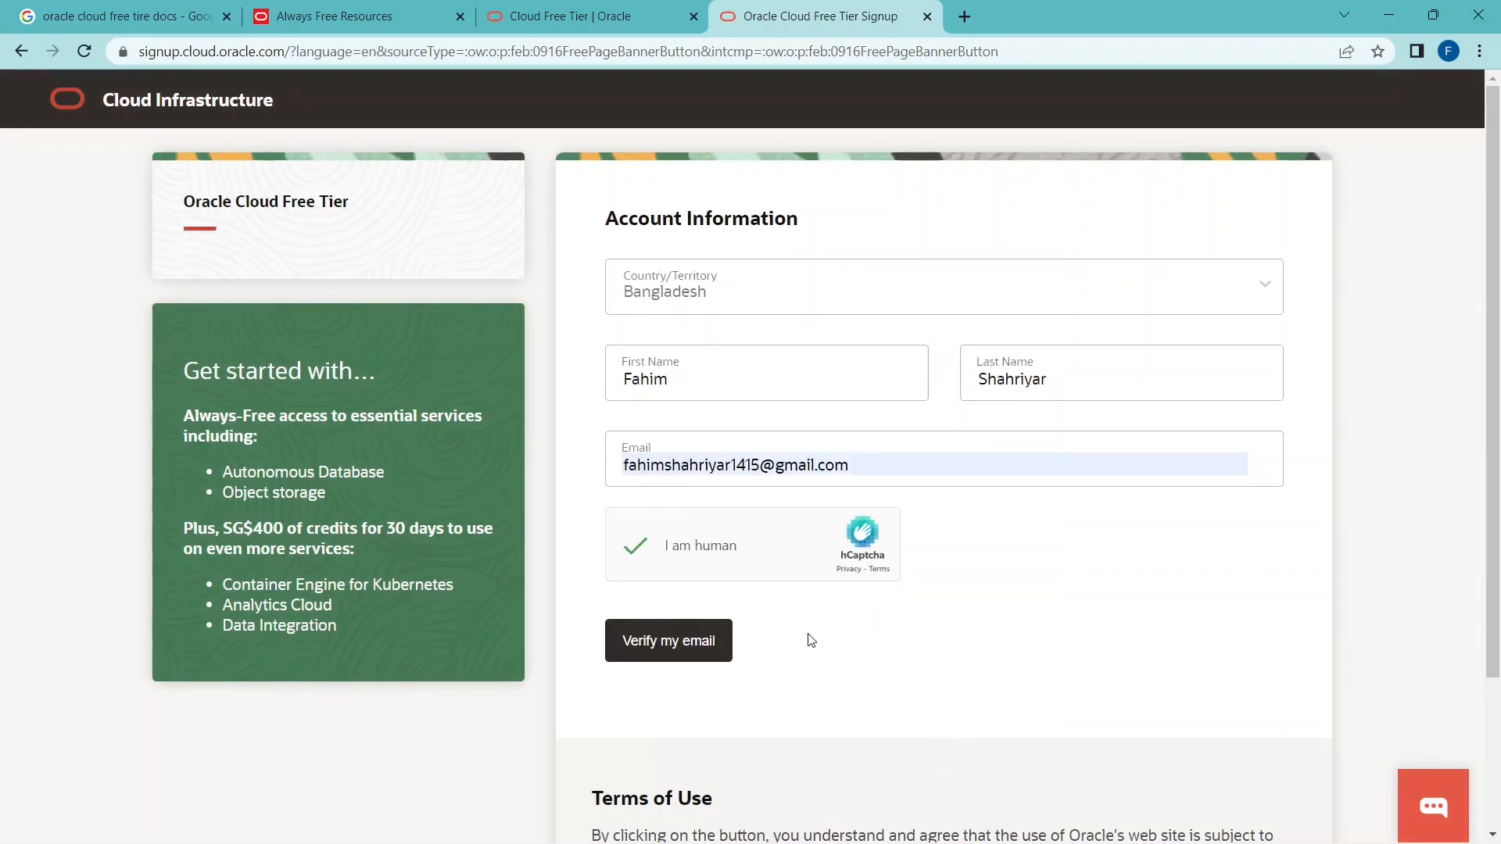
{"action": "left_click", "coordinate": [687, 645]}
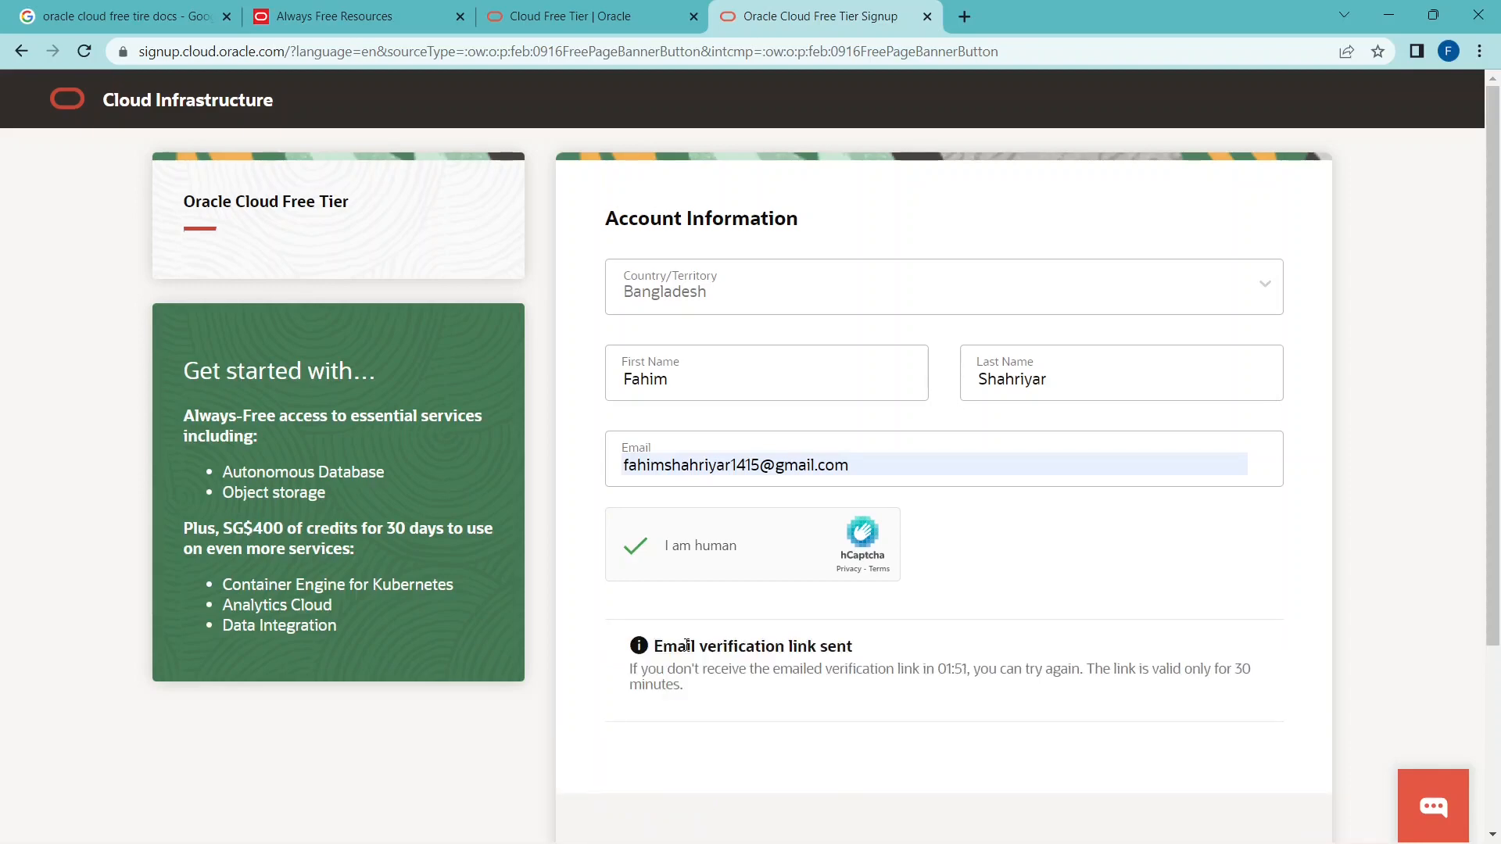
Switch to Gmail in a new tab, open the Oracle Cloud verification message and follow its verification link.
{"action": "left_click", "coordinate": [965, 16]}
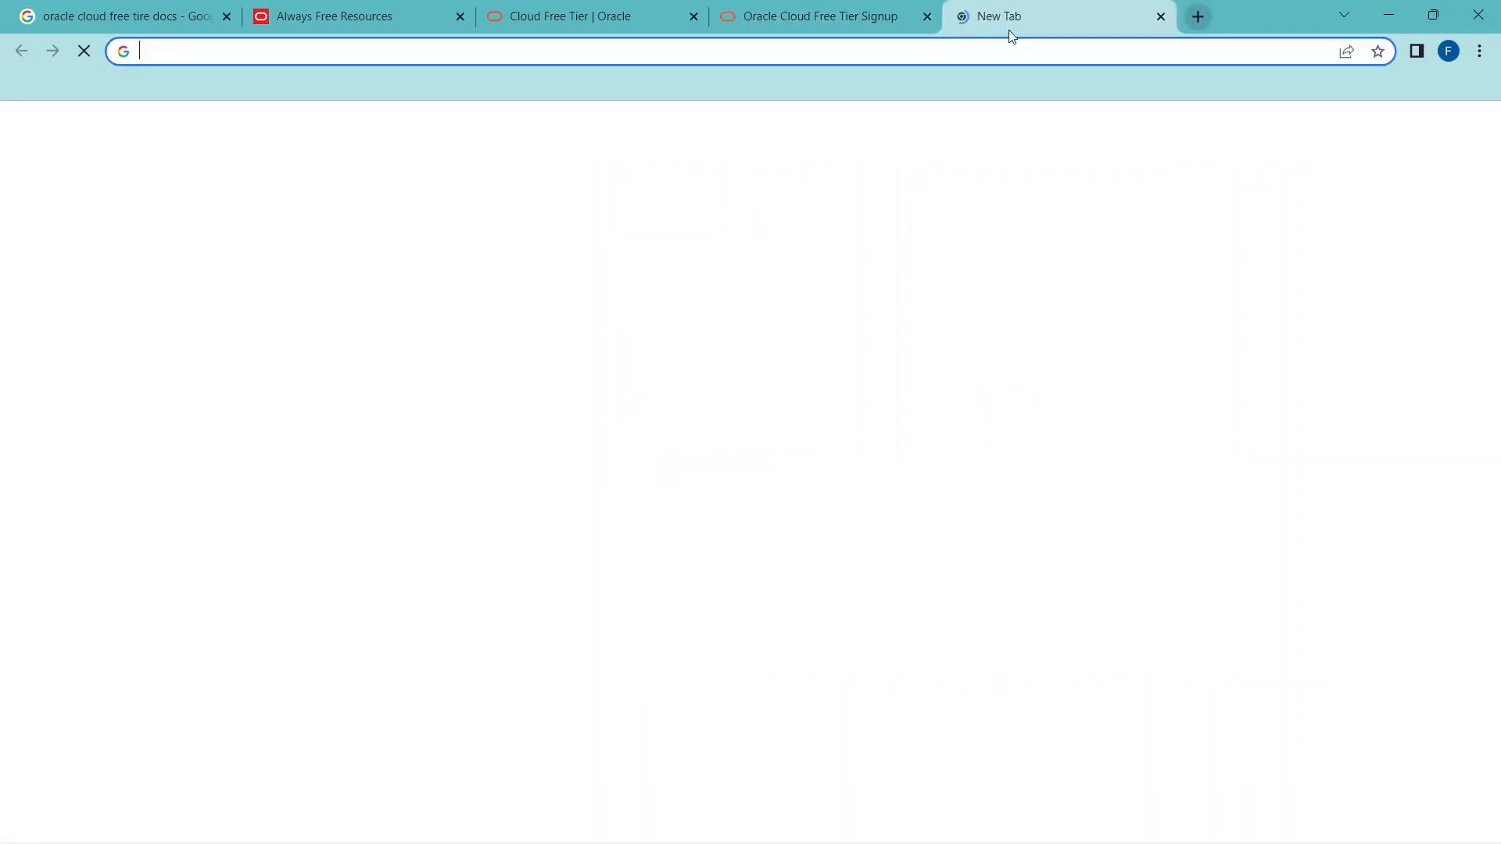
{"action": "left_click", "coordinate": [1313, 147]}
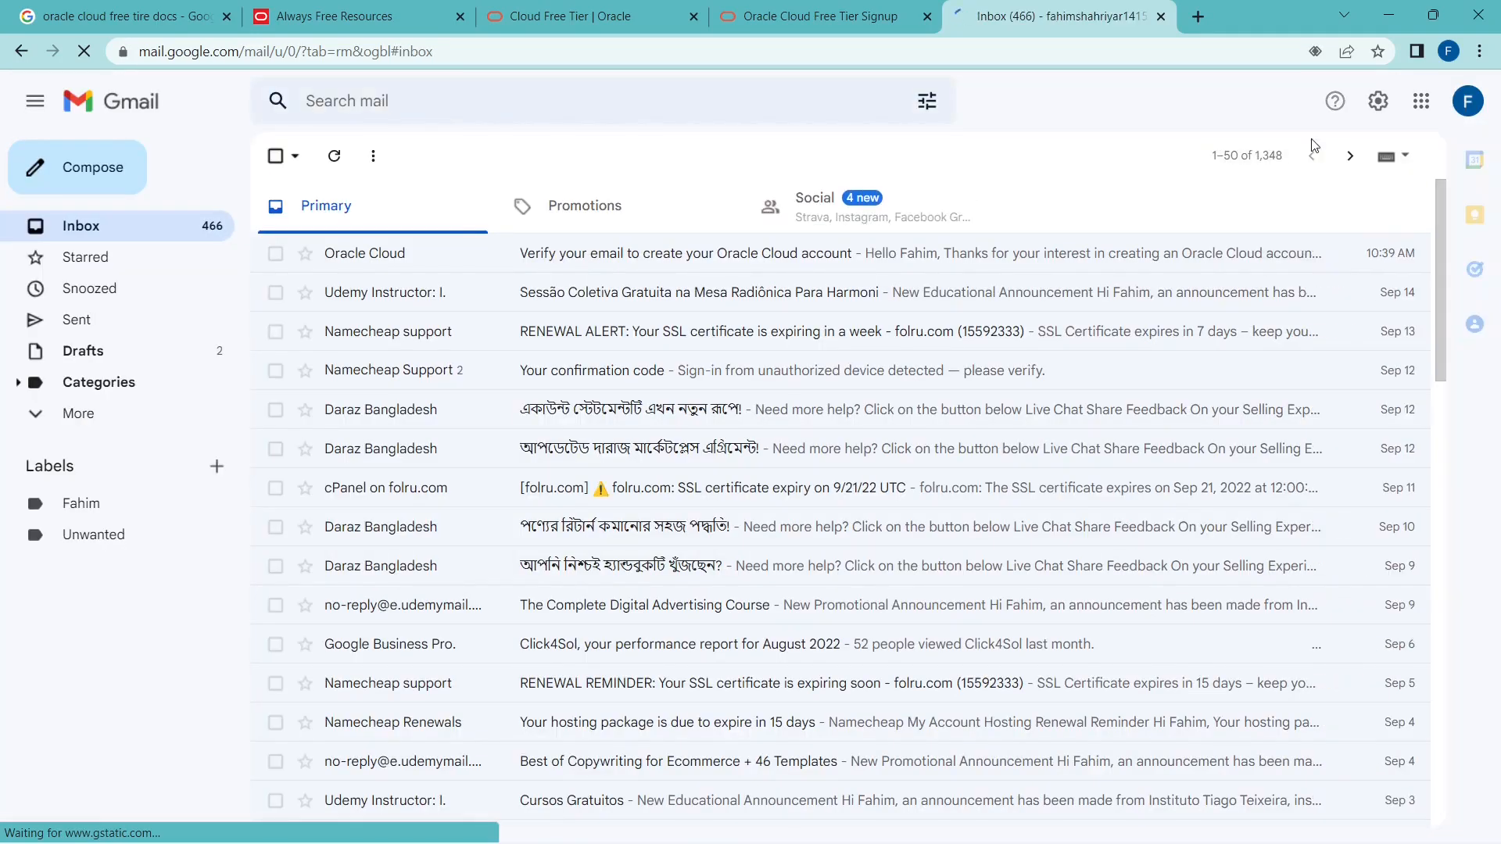
{"action": "left_click", "coordinate": [617, 261]}
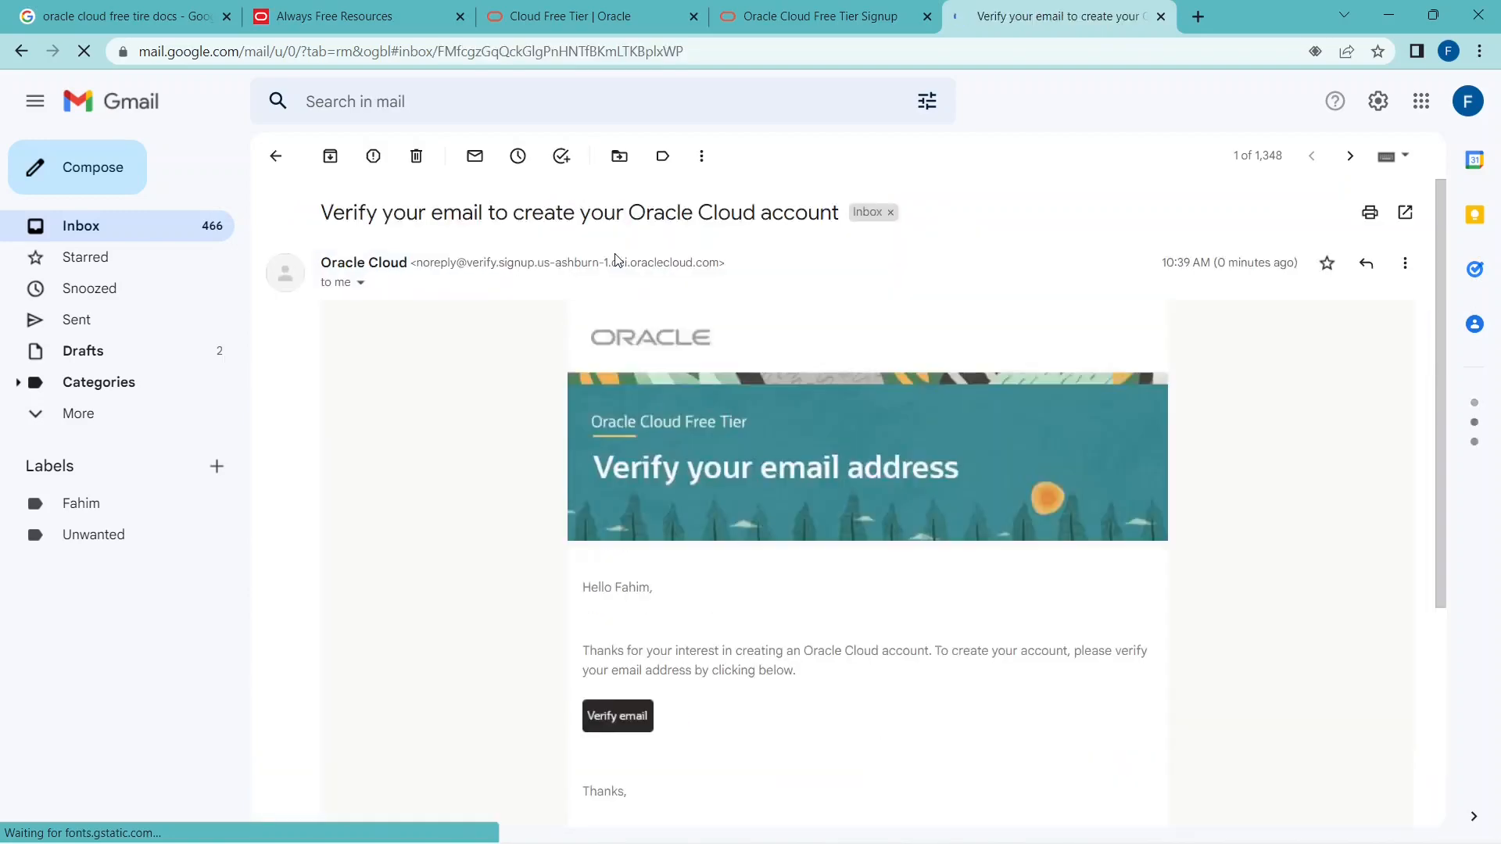
{"action": "left_click", "coordinate": [625, 718]}
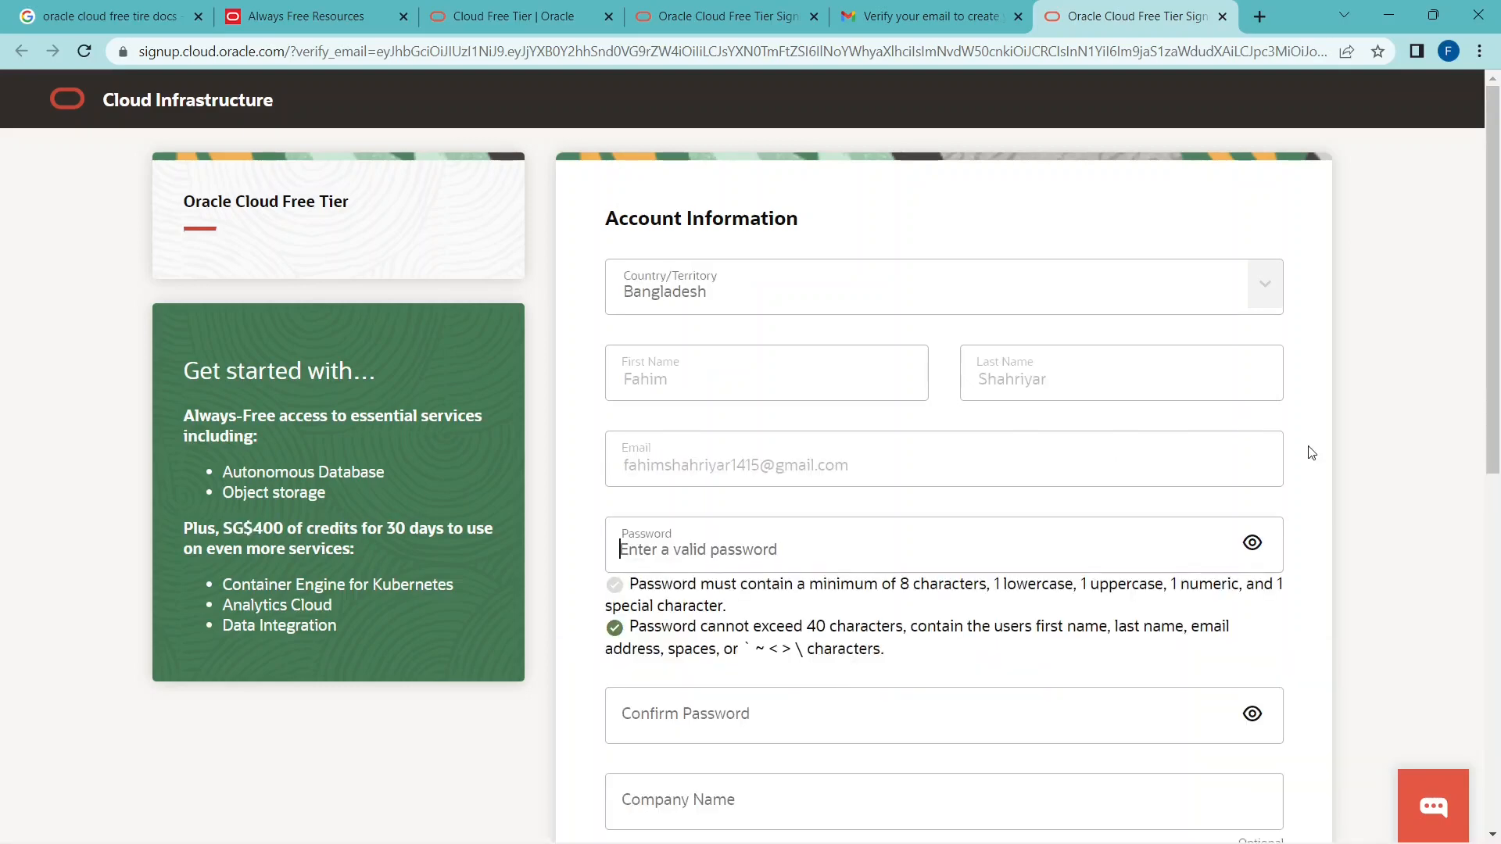
Fill the password and confirm password fields with the suggested strong password, and enter the company name.
{"action": "scroll", "coordinate": [892, 379], "scroll_direction": "down", "scroll_amount": 4}
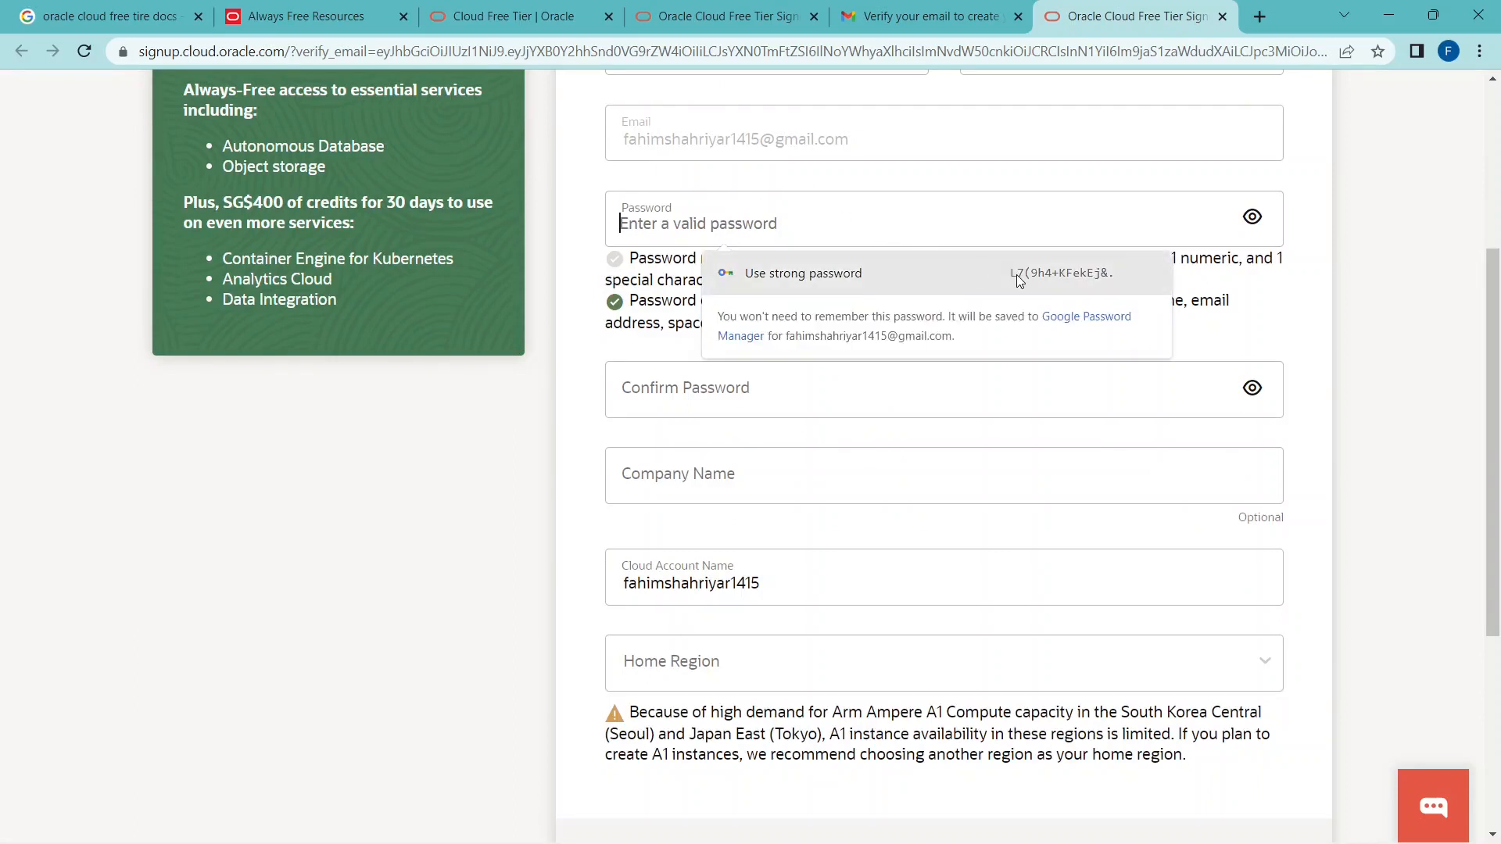
{"action": "left_click", "coordinate": [1019, 280]}
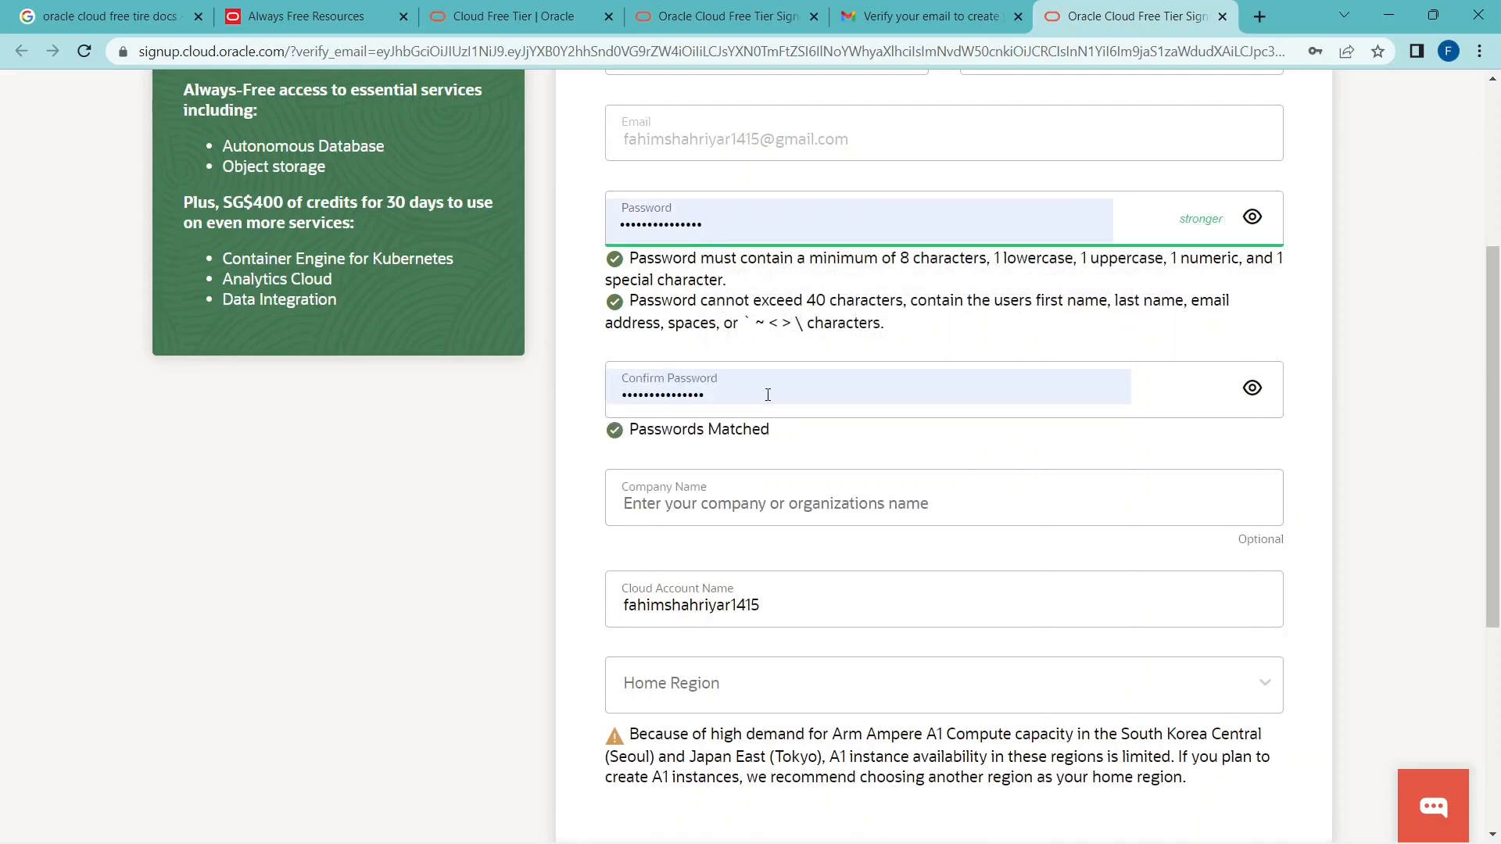
{"action": "scroll", "coordinate": [768, 395], "scroll_direction": "down", "scroll_amount": 4}
{"action": "left_click", "coordinate": [764, 192]}
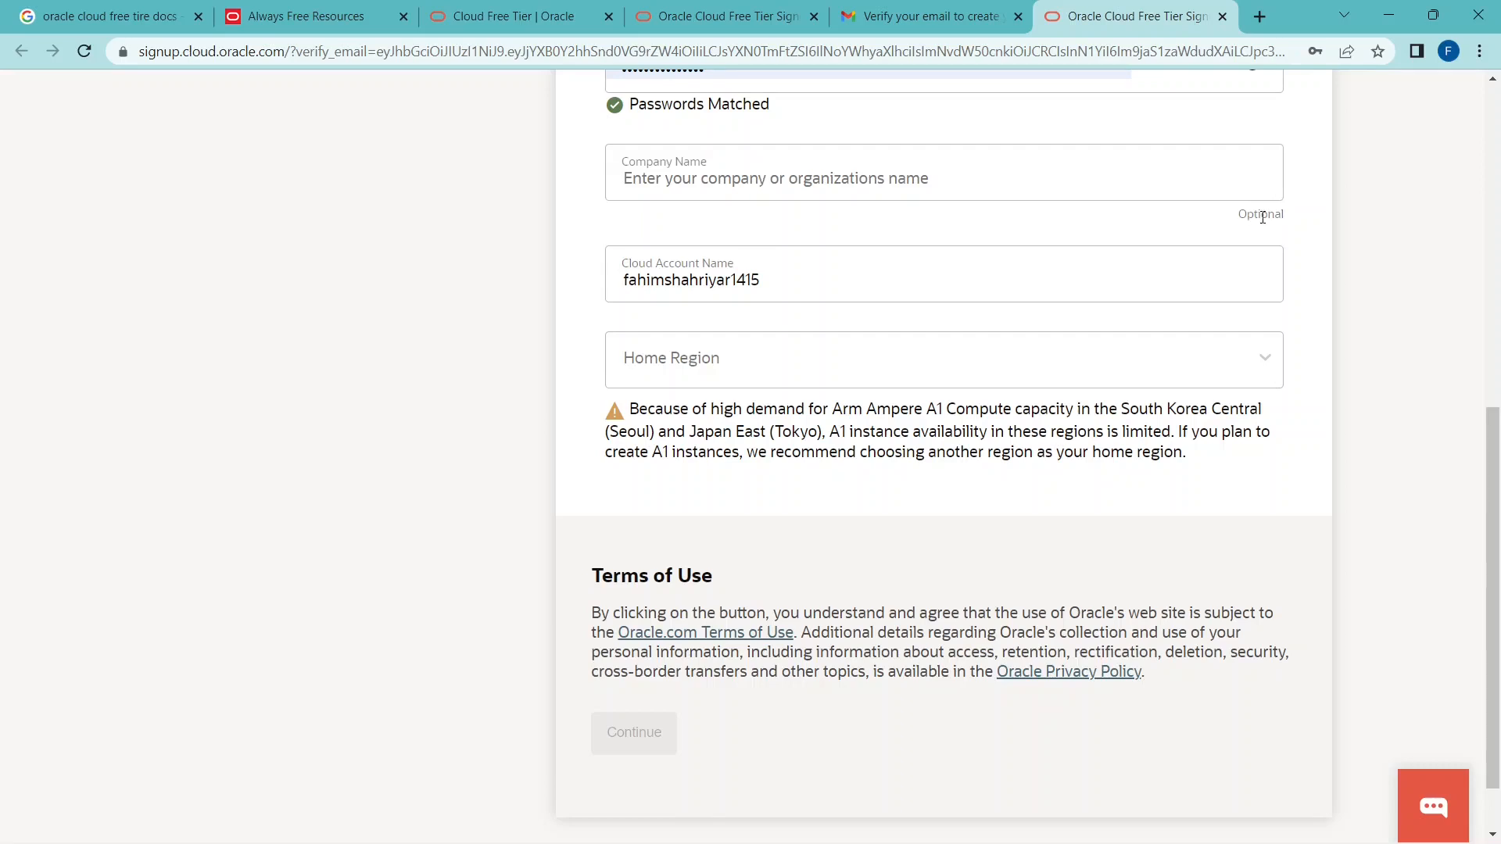
{"action": "left_click", "coordinate": [878, 167]}
{"action": "type", "text": "Fahim"}
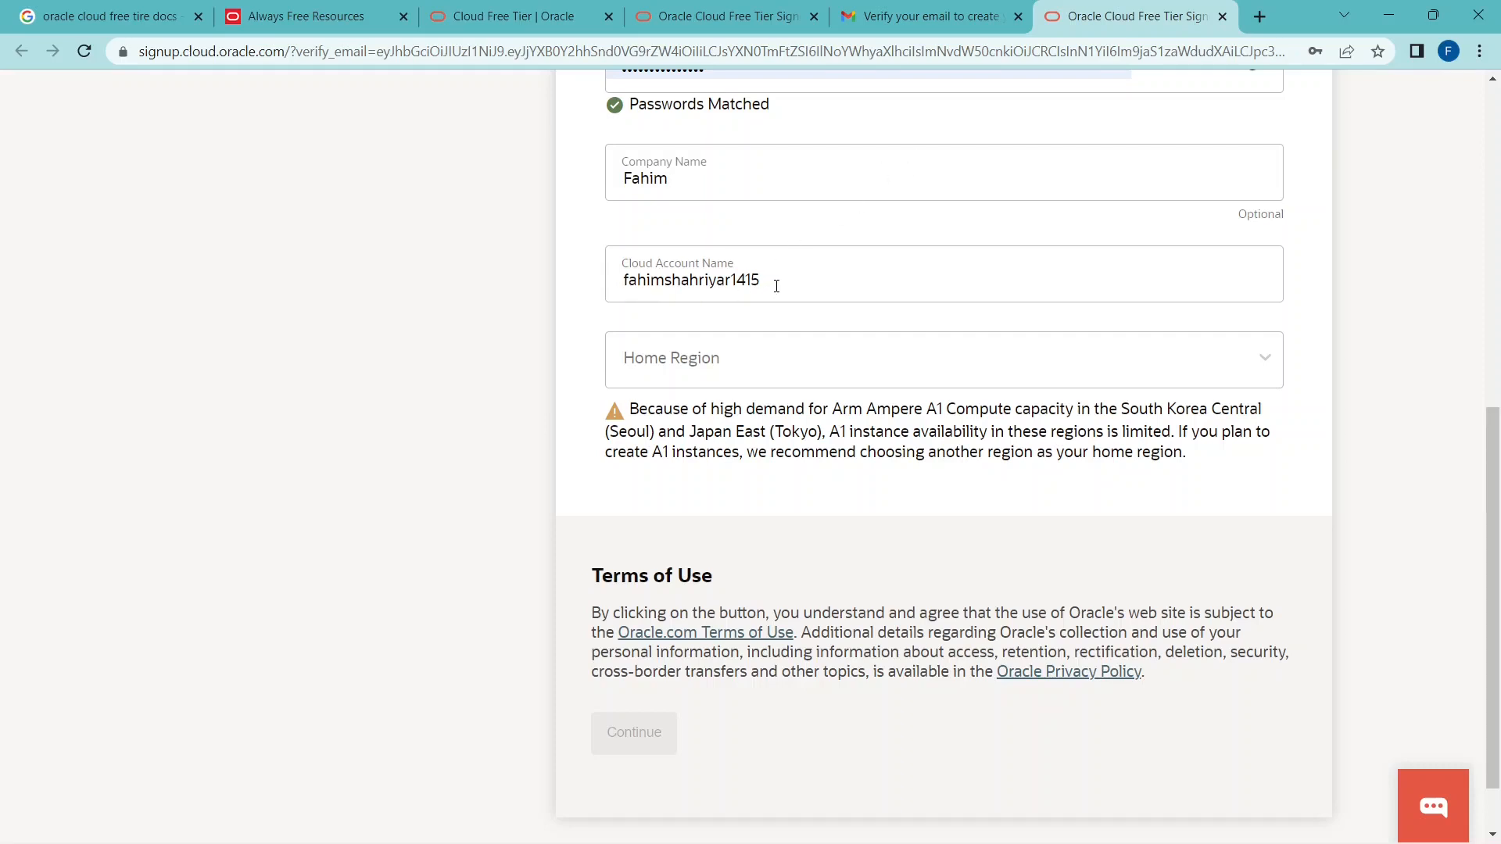
{"action": "left_click_drag", "start_coordinate": [776, 281], "coordinate": [590, 293]}
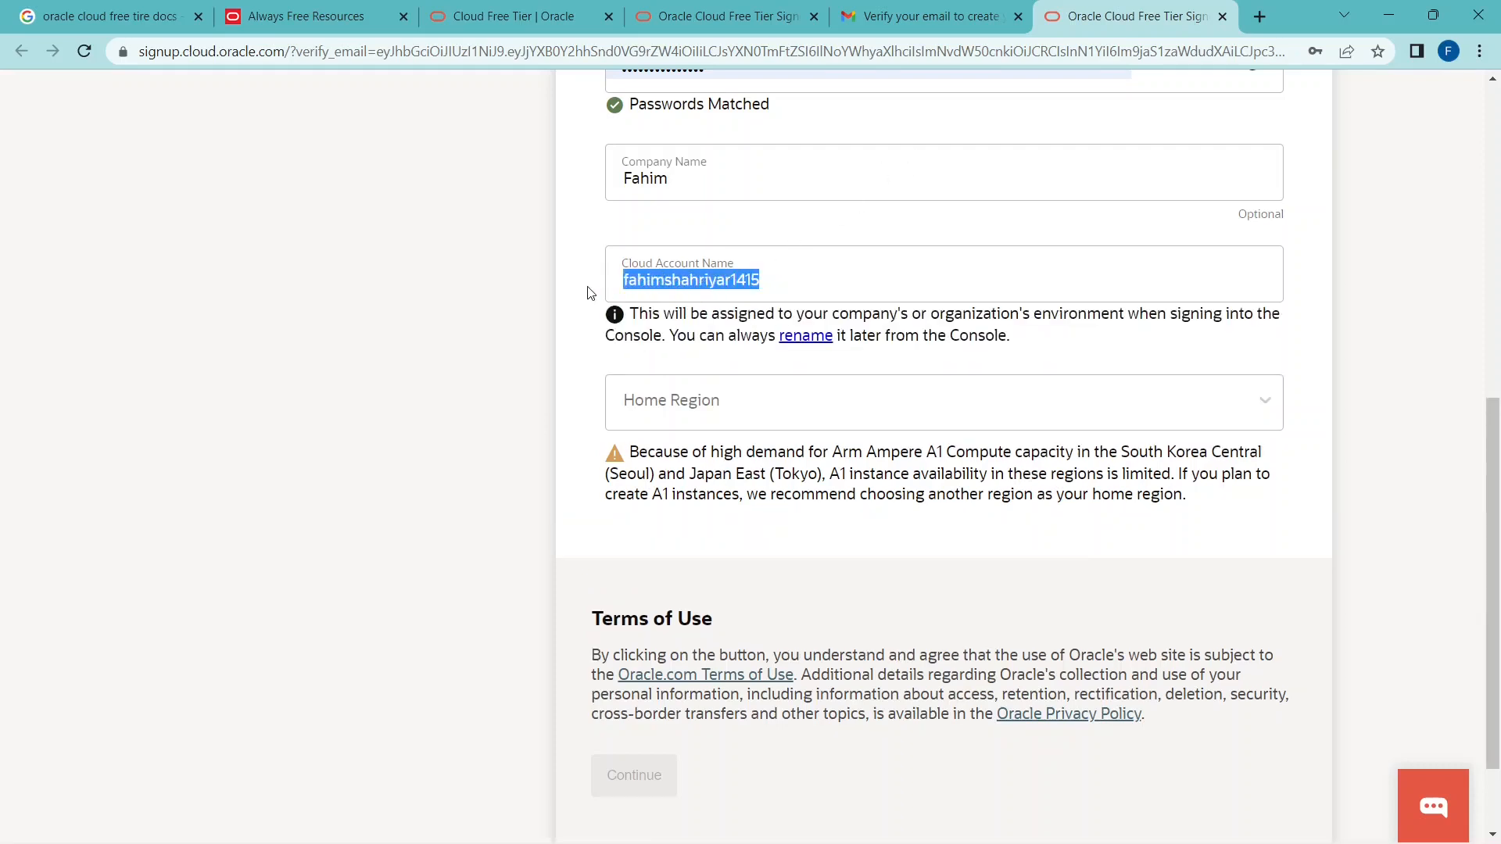
{"action": "left_click", "coordinate": [781, 282]}
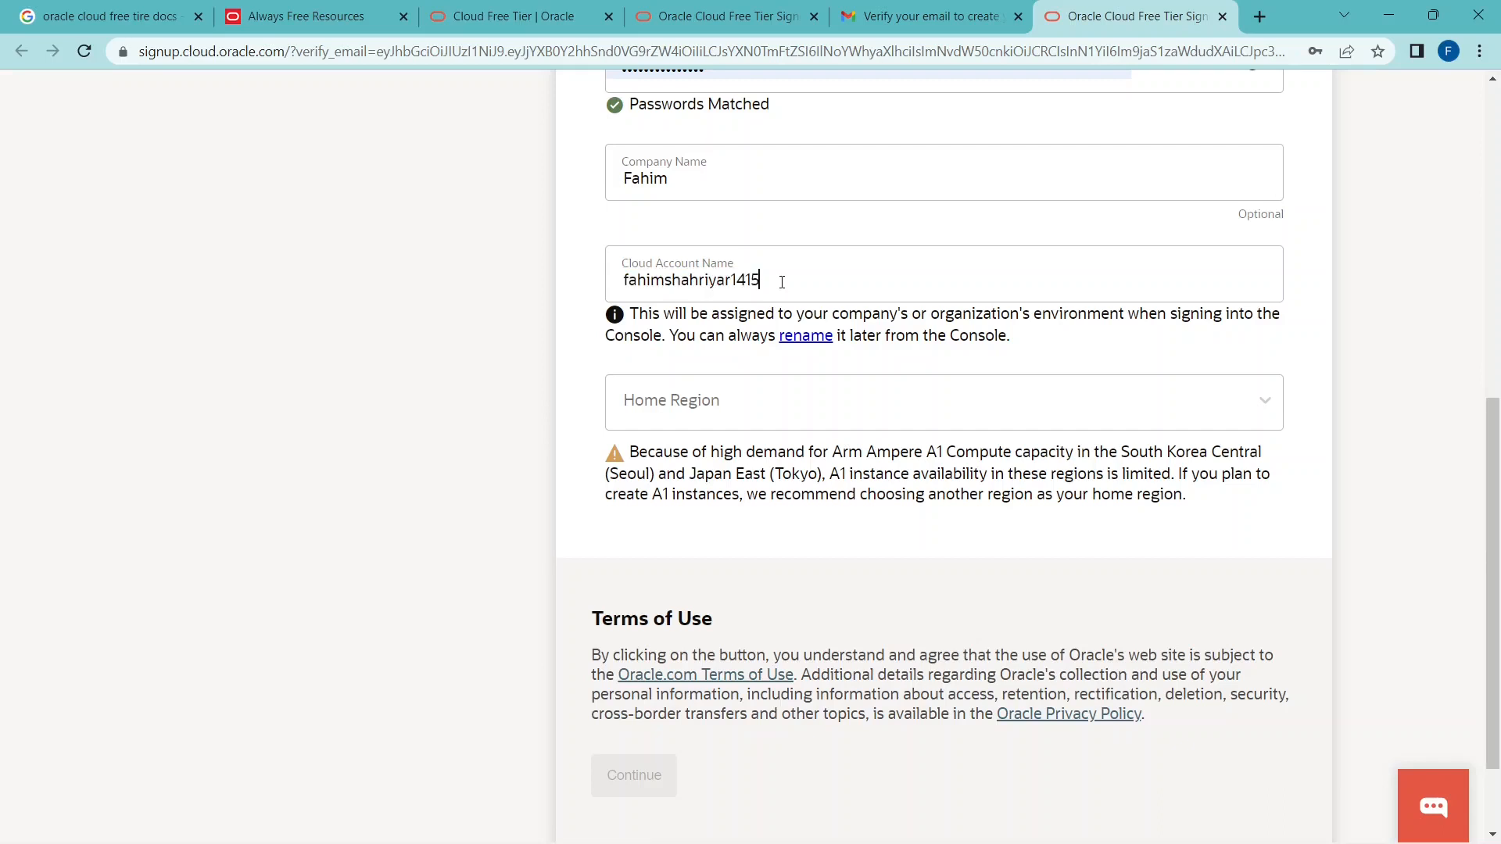
{"action": "left_click_drag", "start_coordinate": [782, 281], "coordinate": [658, 280]}
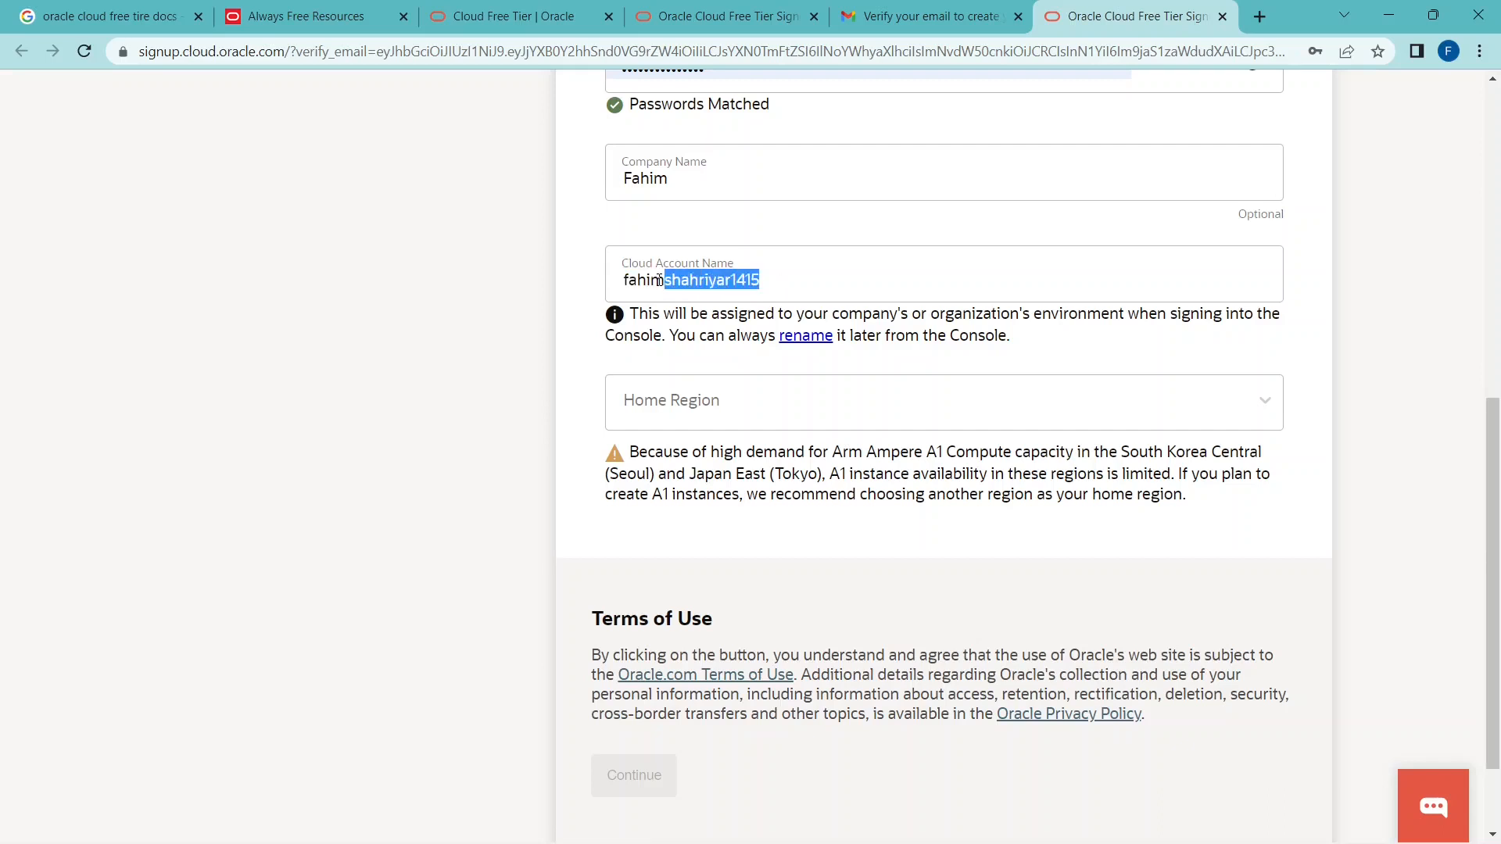
{"action": "left_click", "coordinate": [795, 290]}
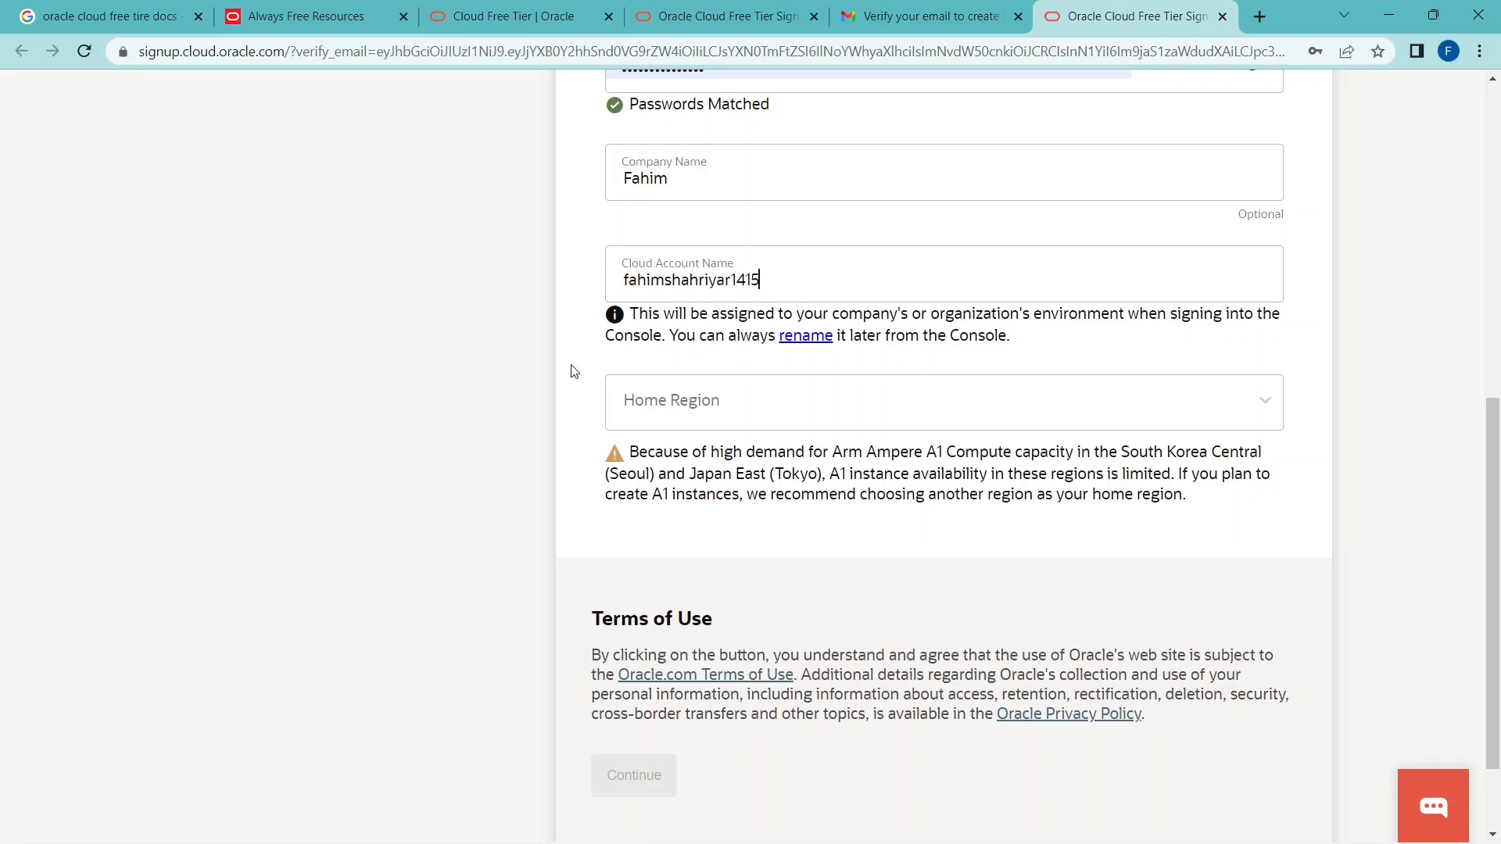
Set the account's home region to US East (Ashburn).
{"action": "left_click", "coordinate": [1233, 409]}
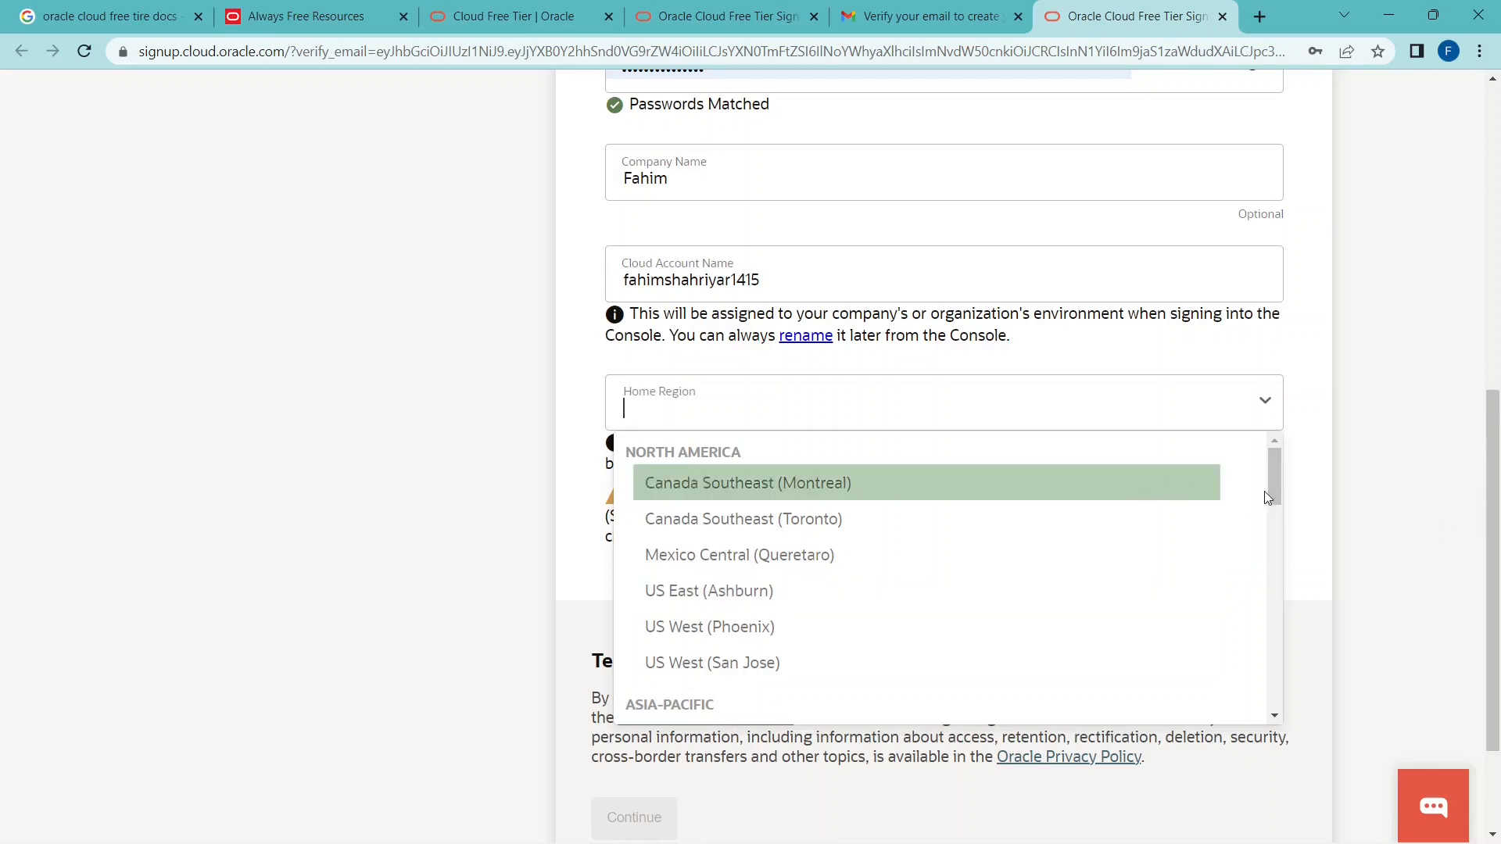
{"action": "mouse_move", "coordinate": [1274, 488]}
{"action": "left_mouse_down"}
{"action": "mouse_move", "coordinate": [1271, 715]}
{"action": "mouse_move", "coordinate": [1275, 484]}
{"action": "mouse_move", "coordinate": [1277, 500]}
{"action": "left_mouse_up"}
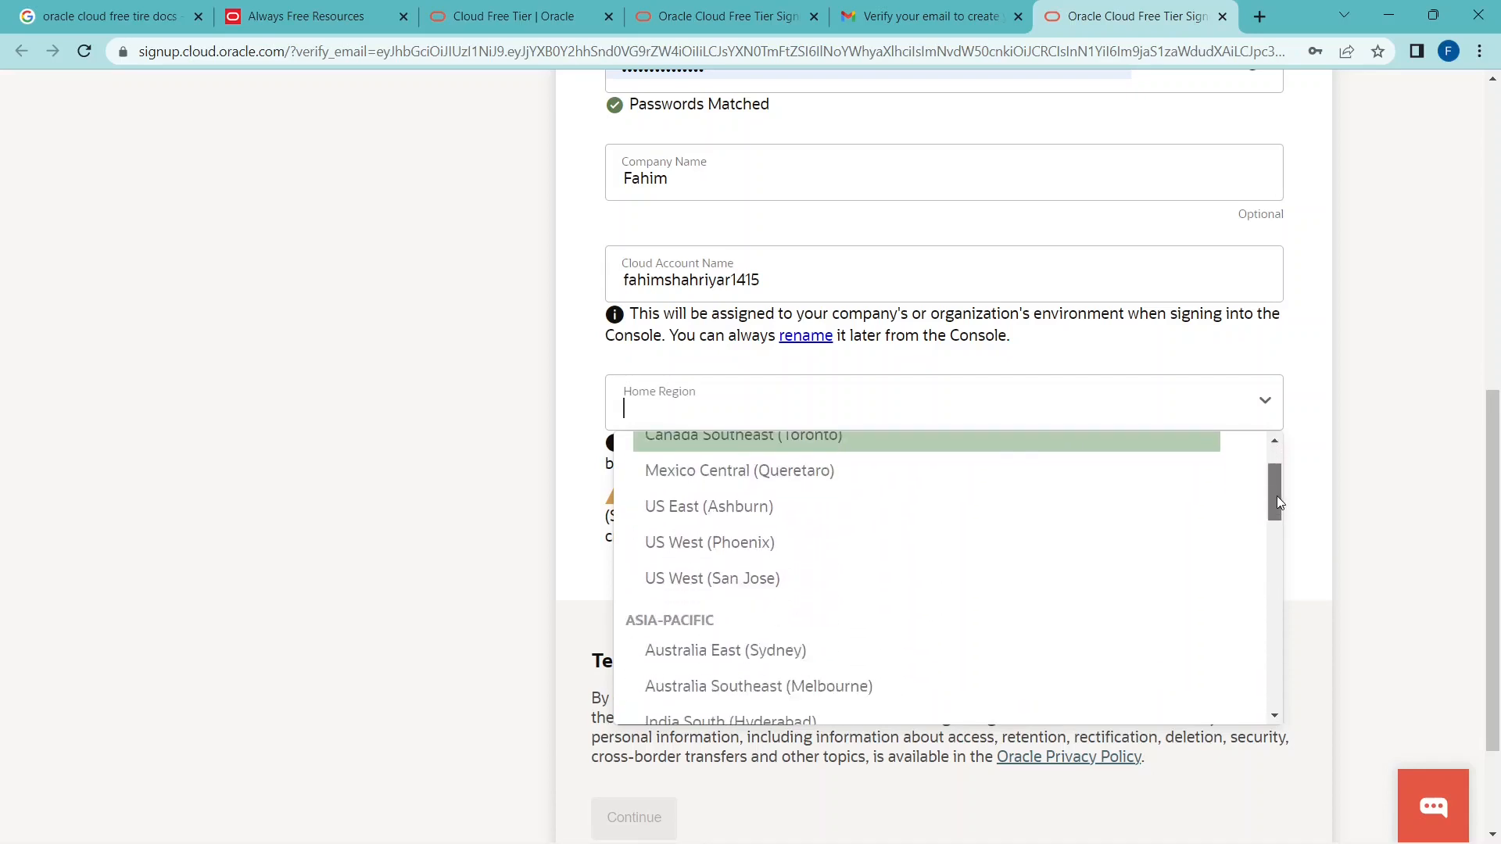
{"action": "left_click", "coordinate": [856, 509]}
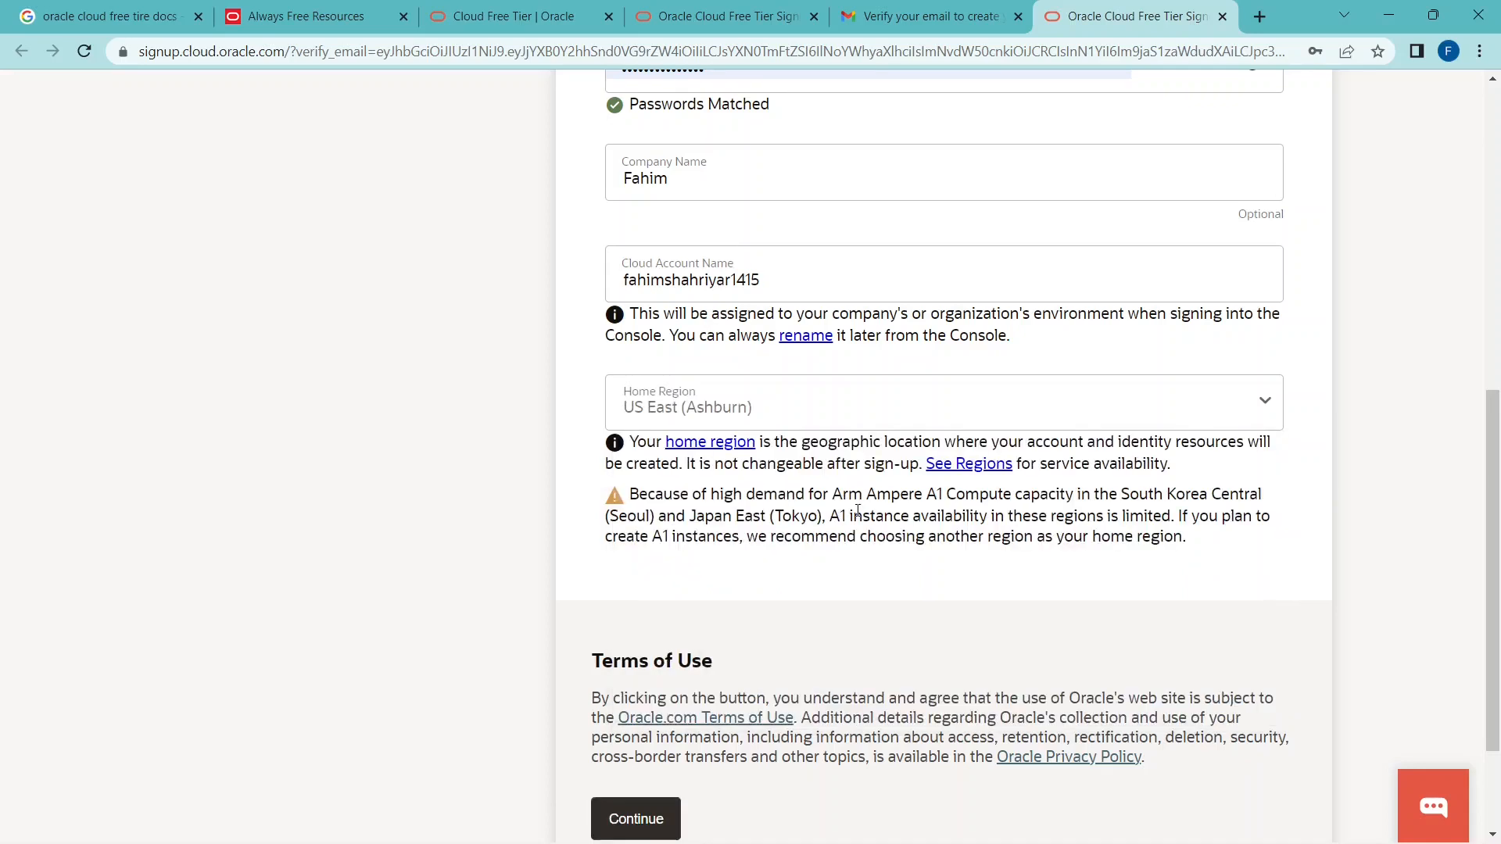
Keep US East (Ashburn) as the home region and continue to the address information form.
{"action": "left_click", "coordinate": [1270, 422]}
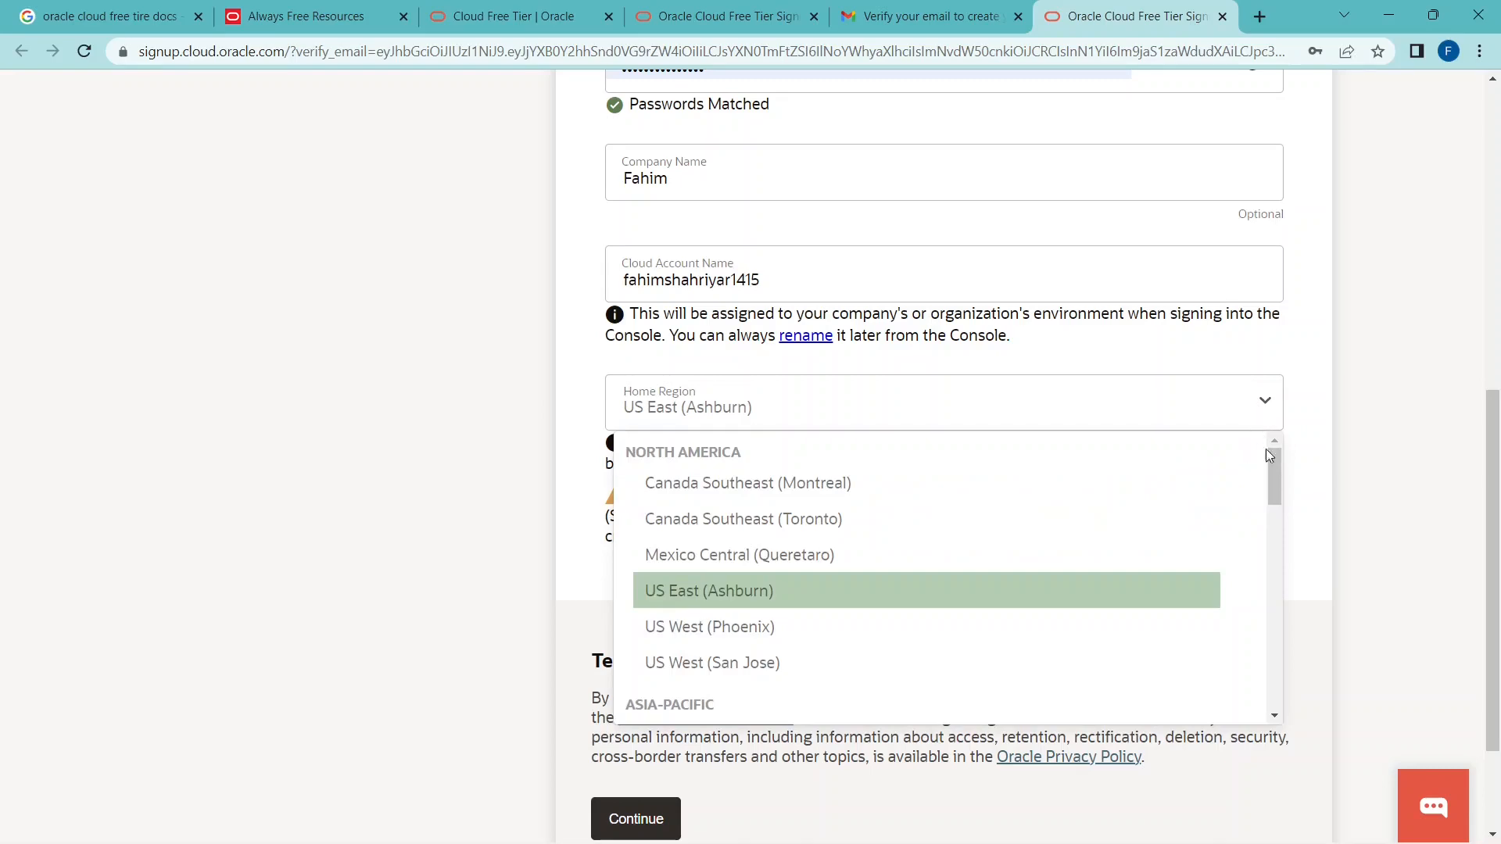
{"action": "left_click", "coordinate": [1309, 477]}
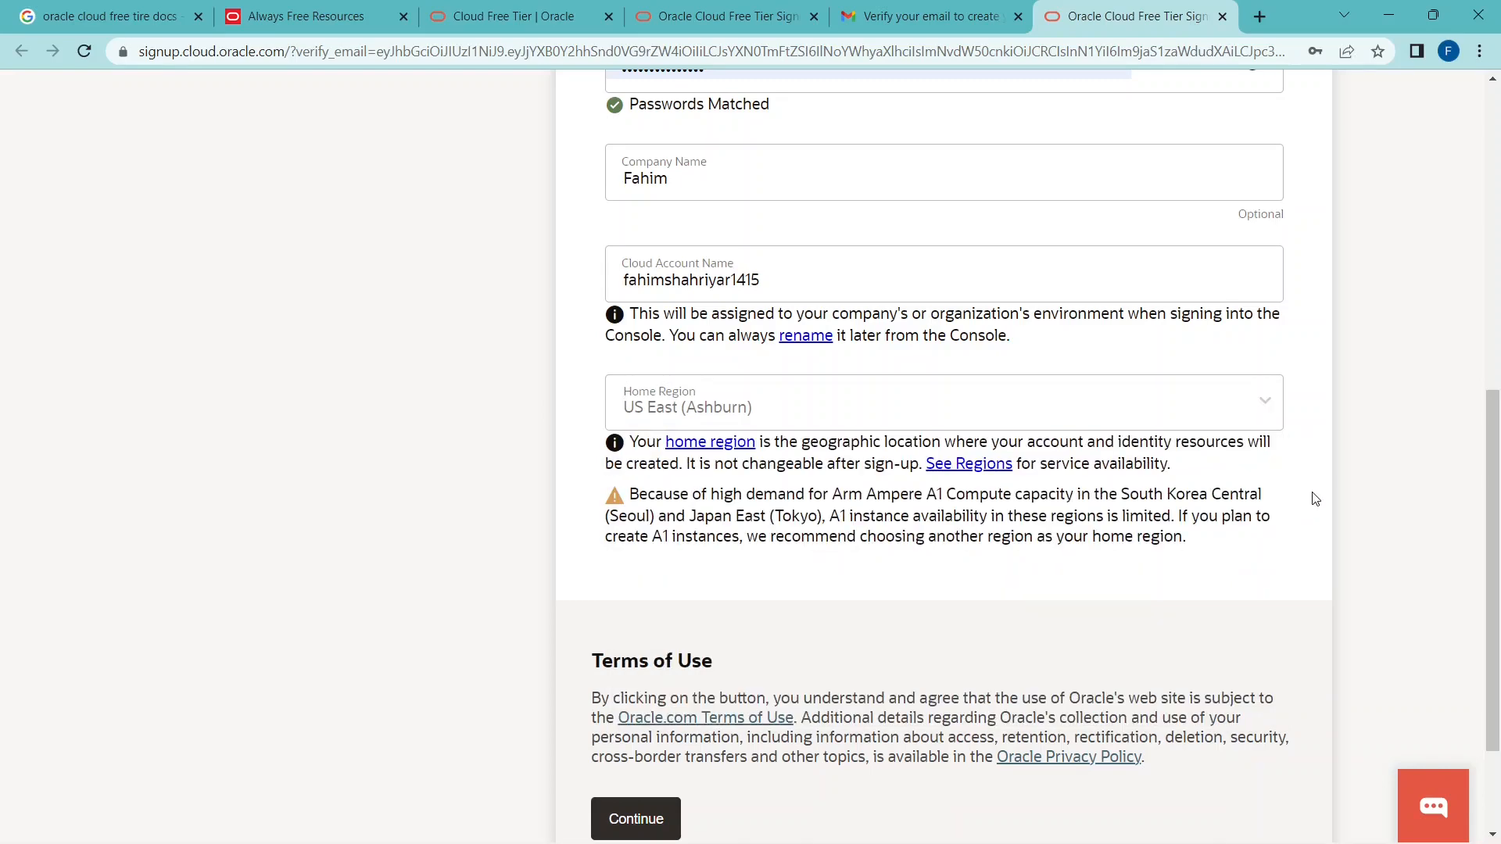
{"action": "scroll", "coordinate": [1023, 531], "scroll_direction": "down", "scroll_amount": 2}
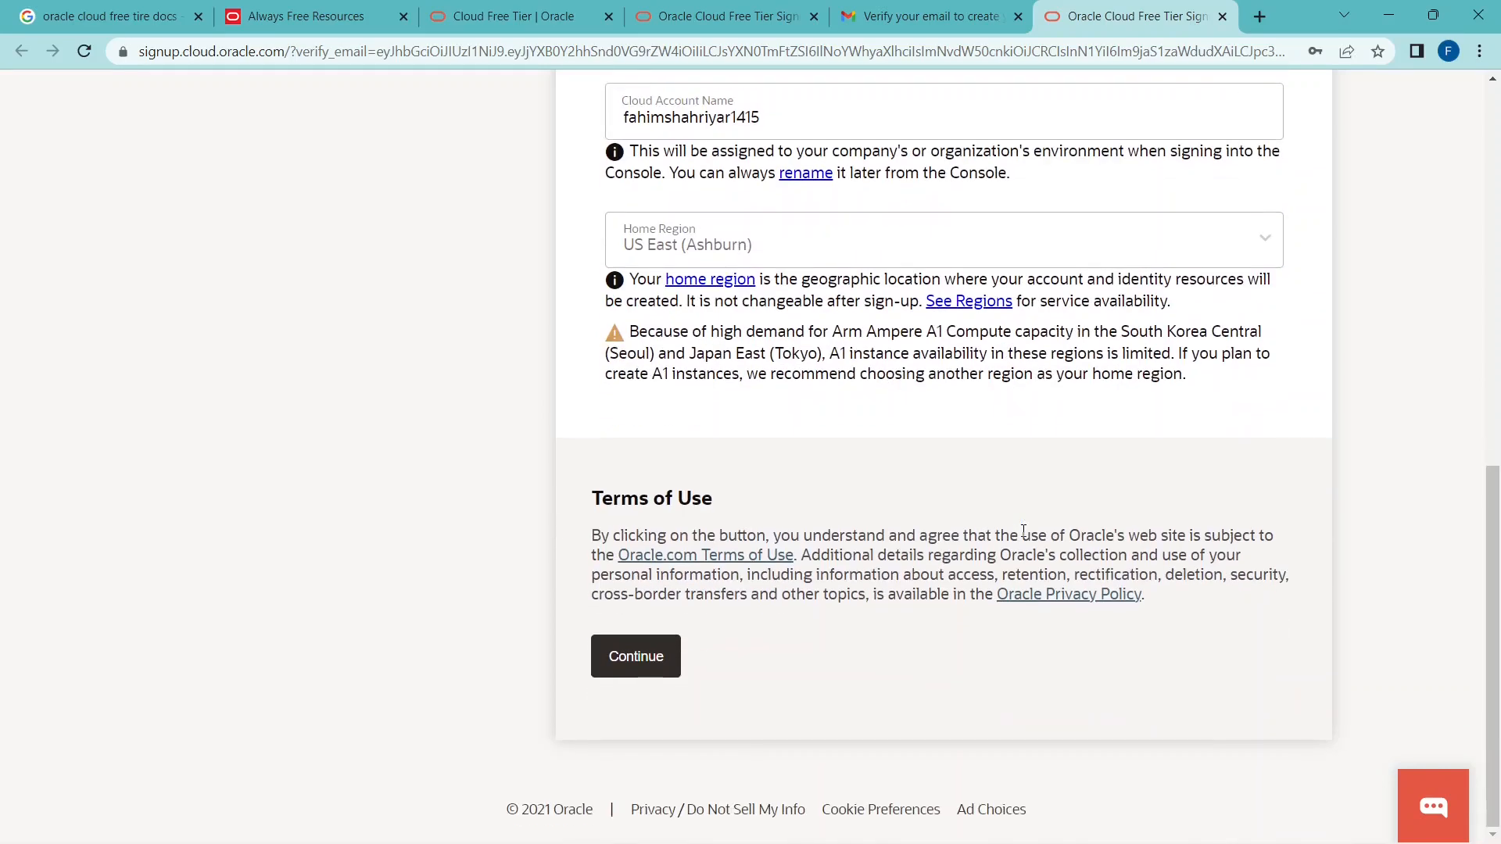
{"action": "left_click", "coordinate": [668, 671]}
{"action": "left_click", "coordinate": [1379, 79]}
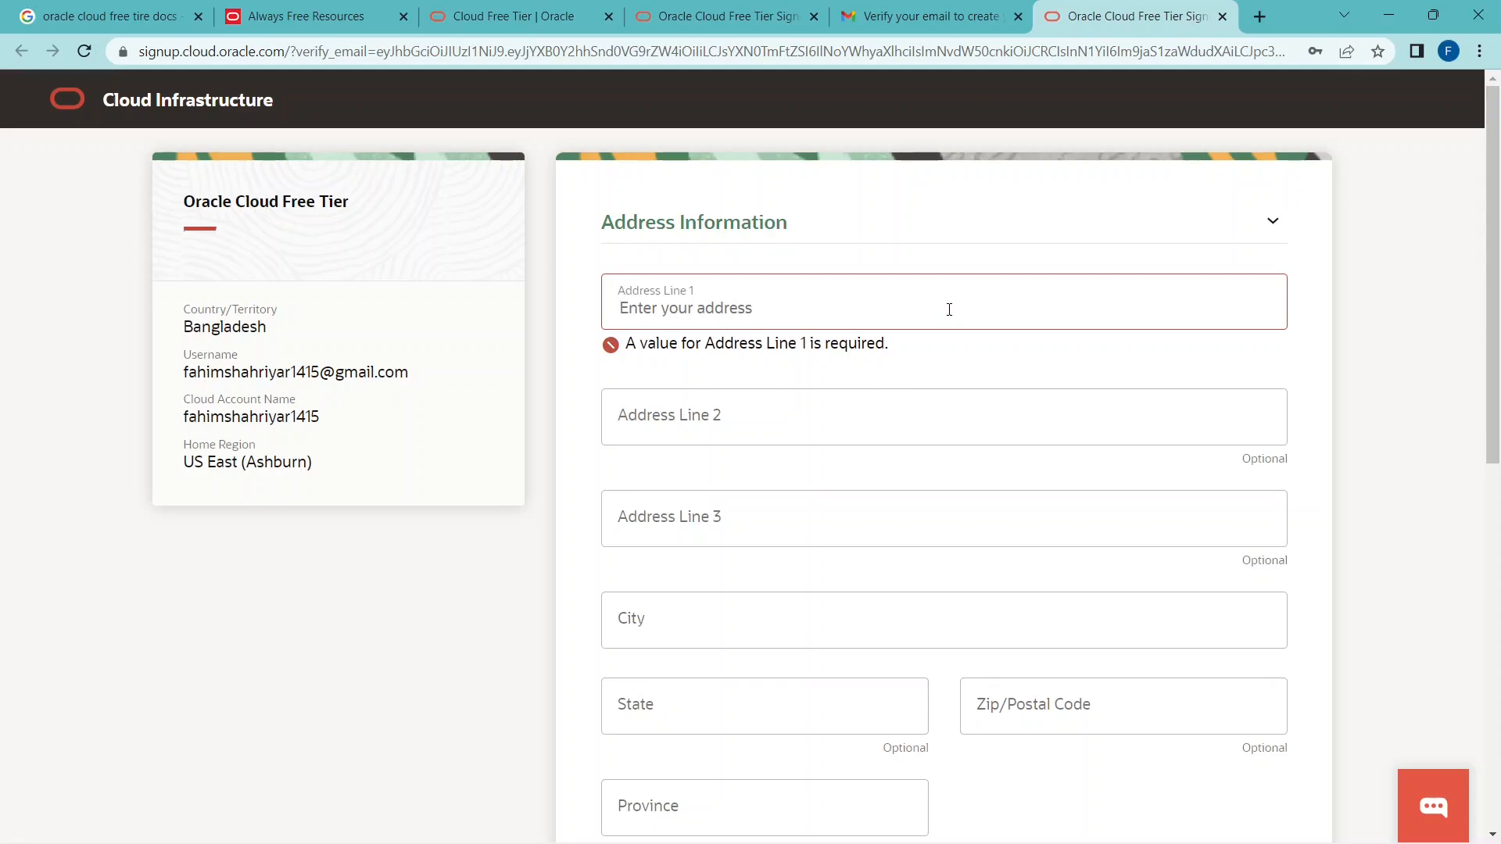
Fill in Address Line 1, City and State with the account holder's address details.
{"action": "type", "text": "Dhaka,"}
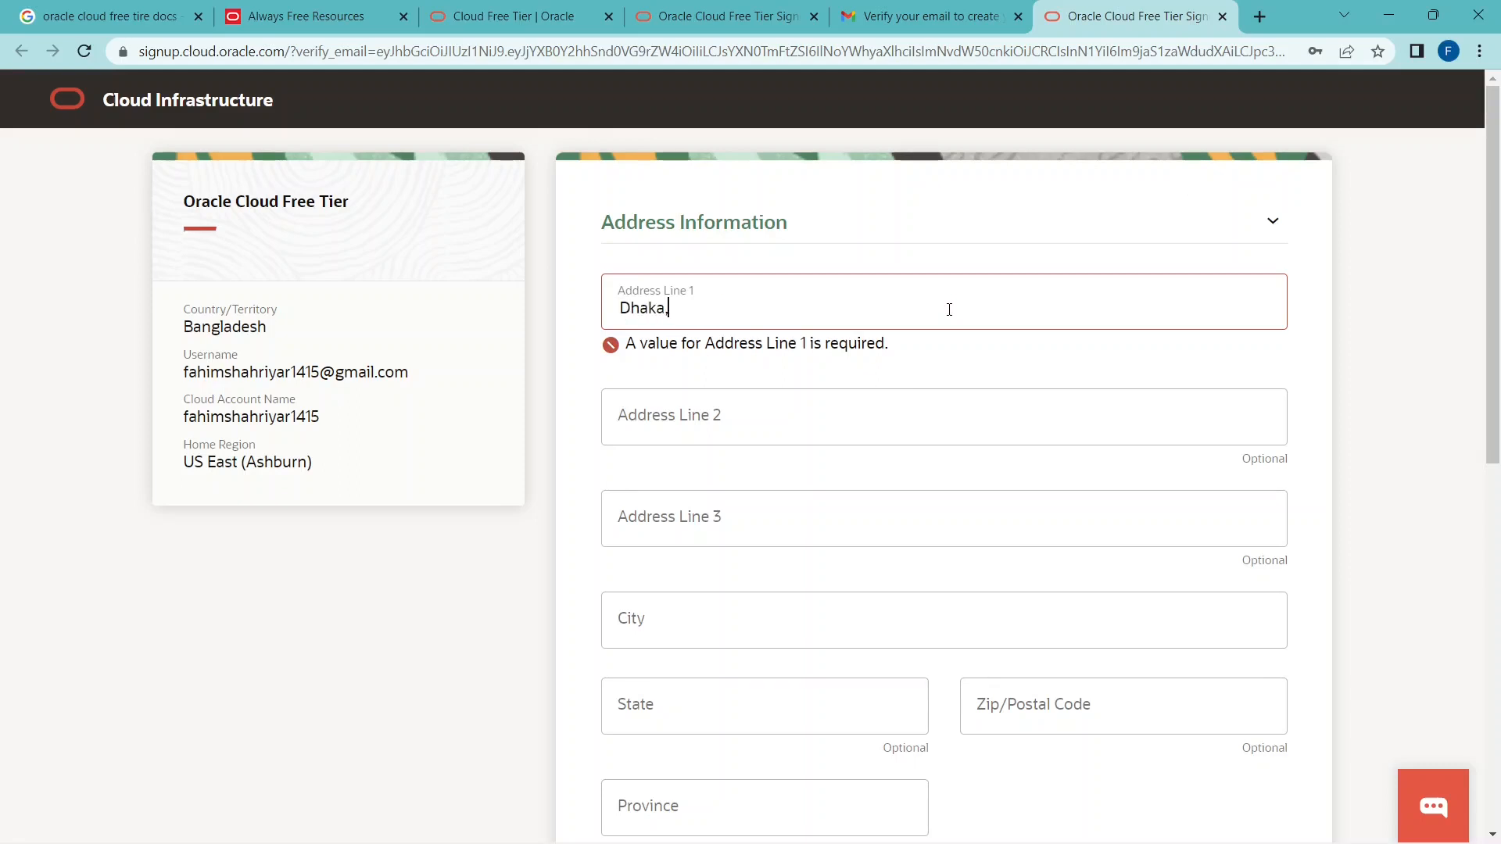
{"action": "type", "text": " Bangladesh"}
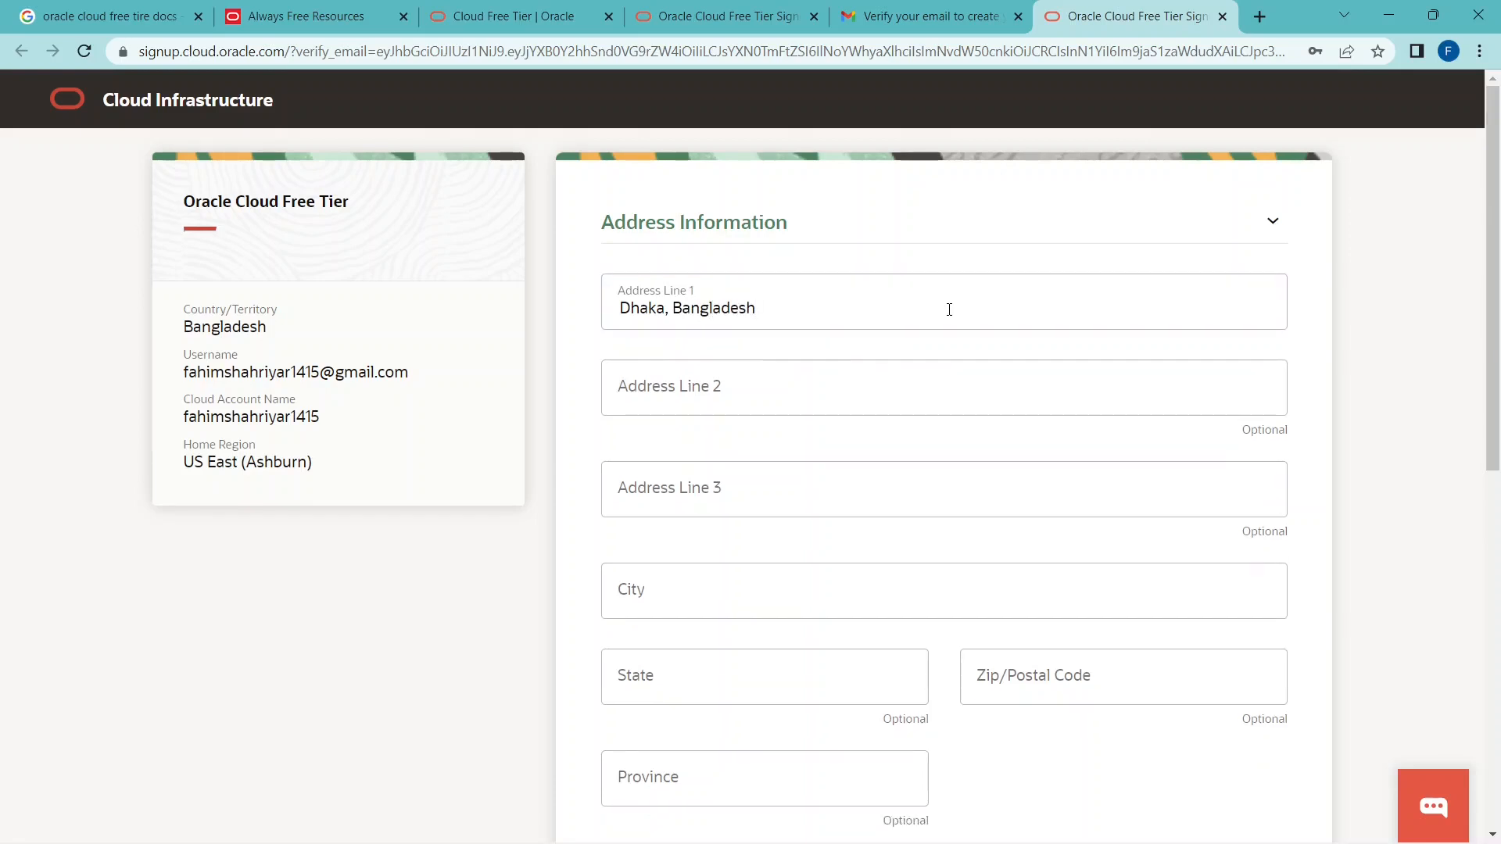
{"action": "scroll", "coordinate": [946, 313], "scroll_direction": "down", "scroll_amount": 4}
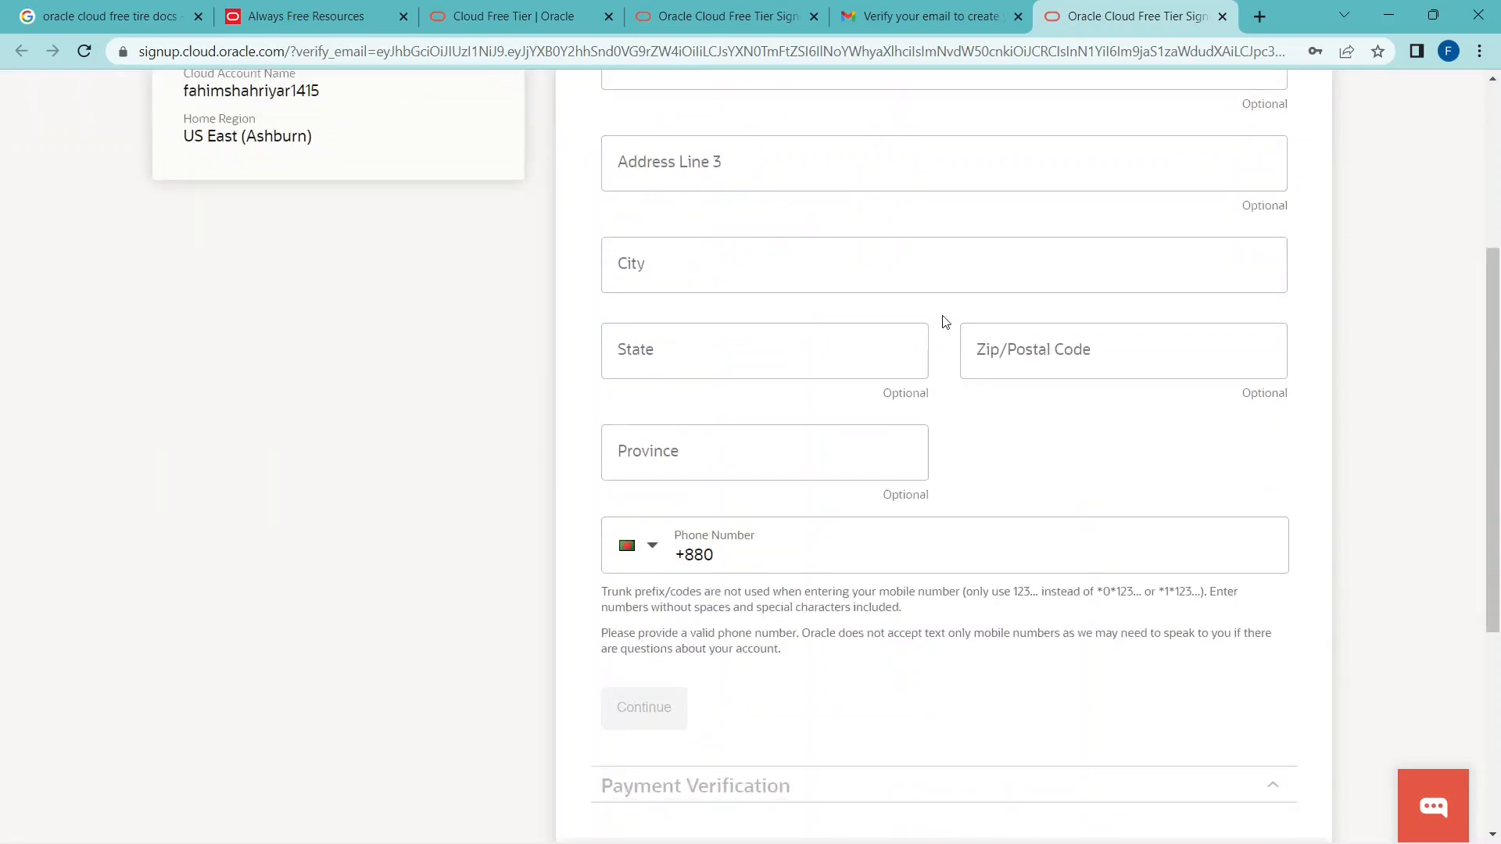
{"action": "left_click", "coordinate": [849, 260]}
{"action": "type", "text": "Dhaka"}
{"action": "left_click", "coordinate": [853, 363]}
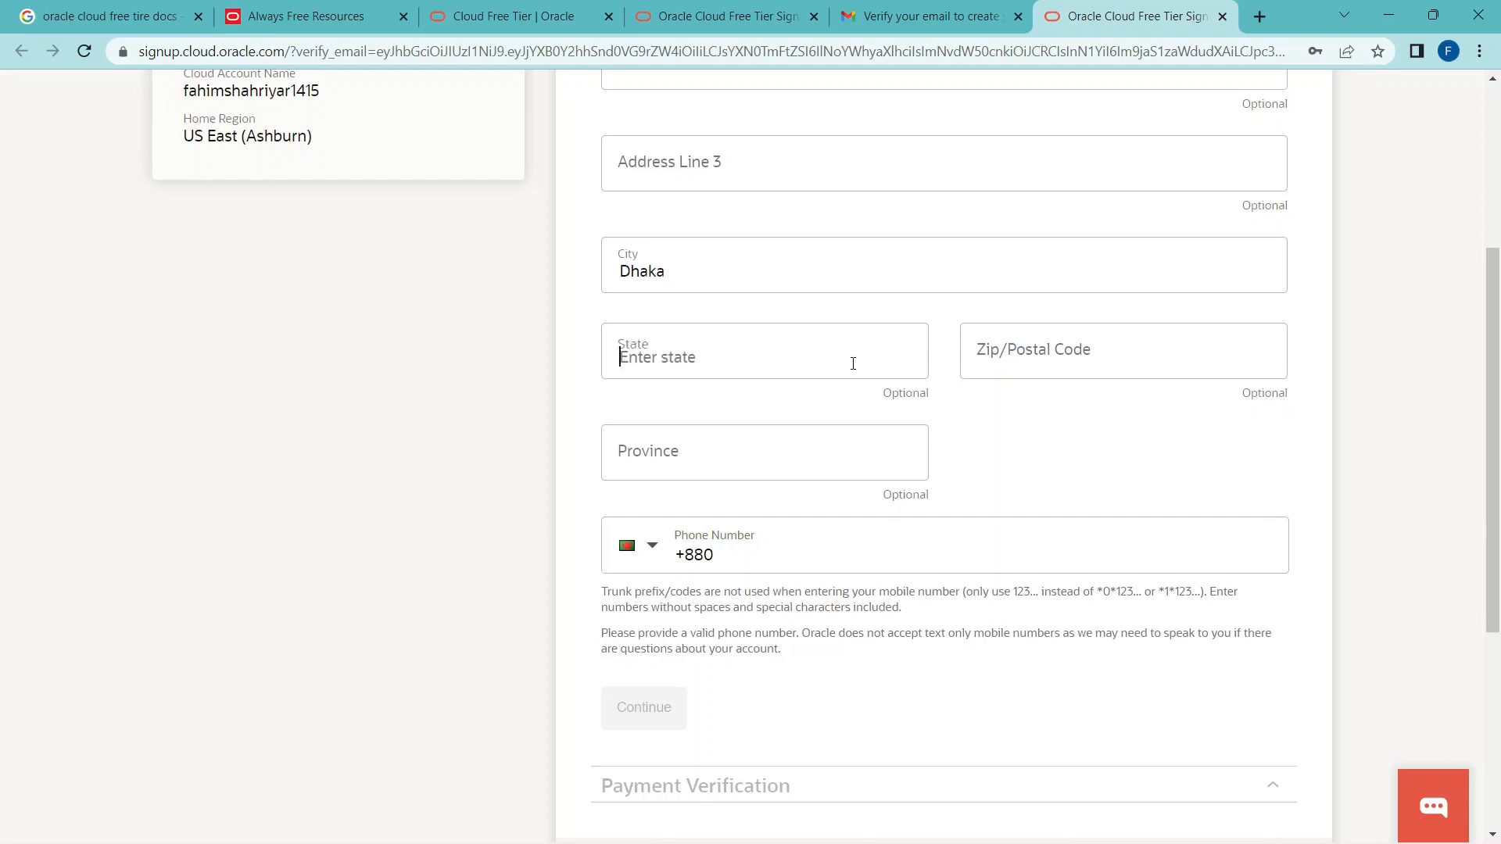
{"action": "type", "text": "Dhaka"}
Enter the account holder's zip/postal code and leave the optional province blank.
{"action": "left_click", "coordinate": [1066, 347]}
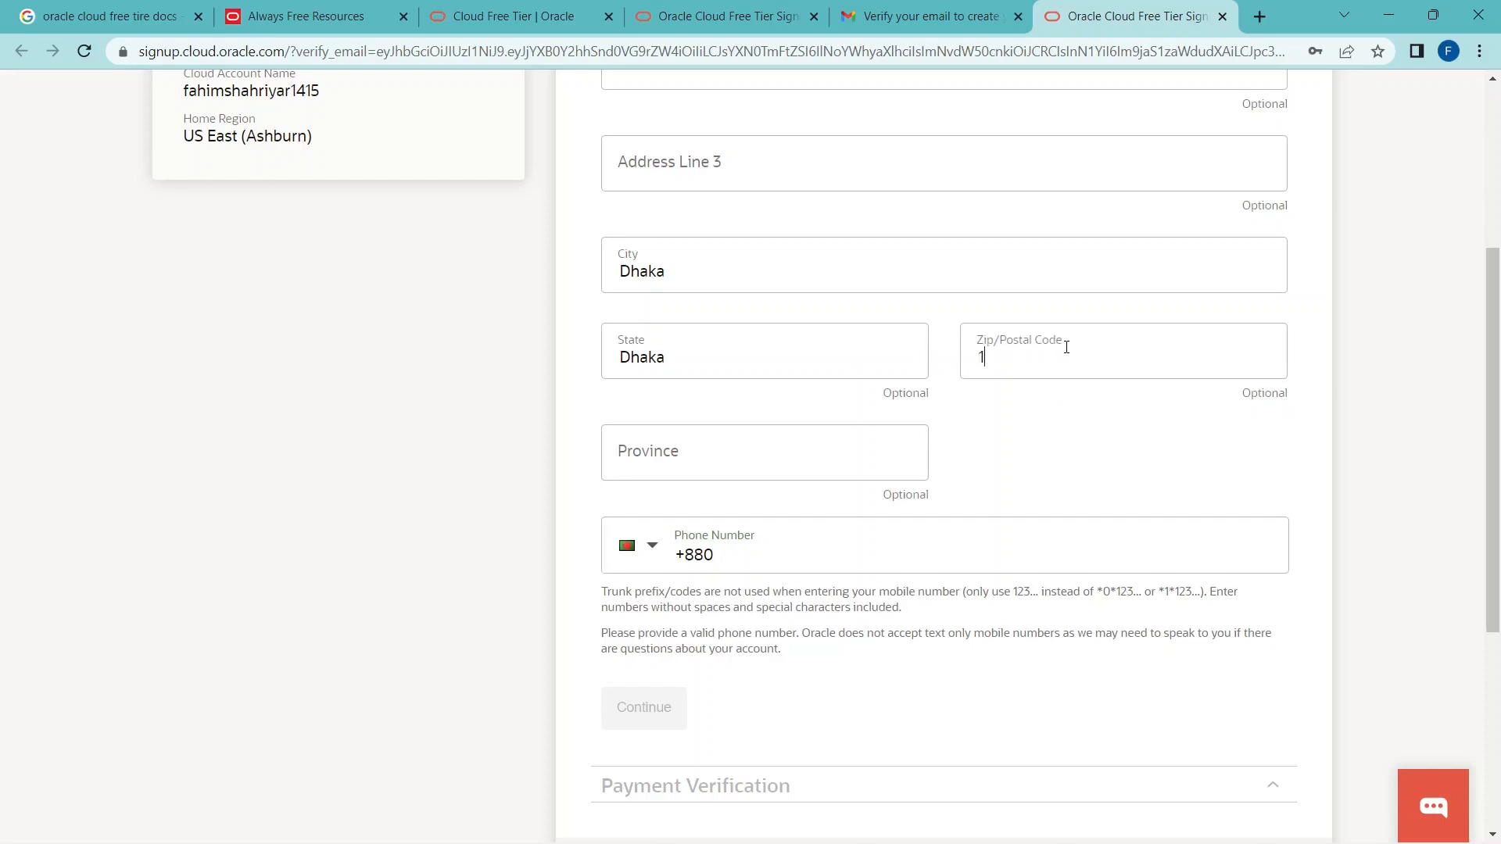
{"action": "type", "text": "112"}
{"action": "key", "text": "BackSpace"}
{"action": "key", "text": "BackSpace"}
{"action": "type", "text": "205"}
{"action": "left_click", "coordinate": [824, 451]}
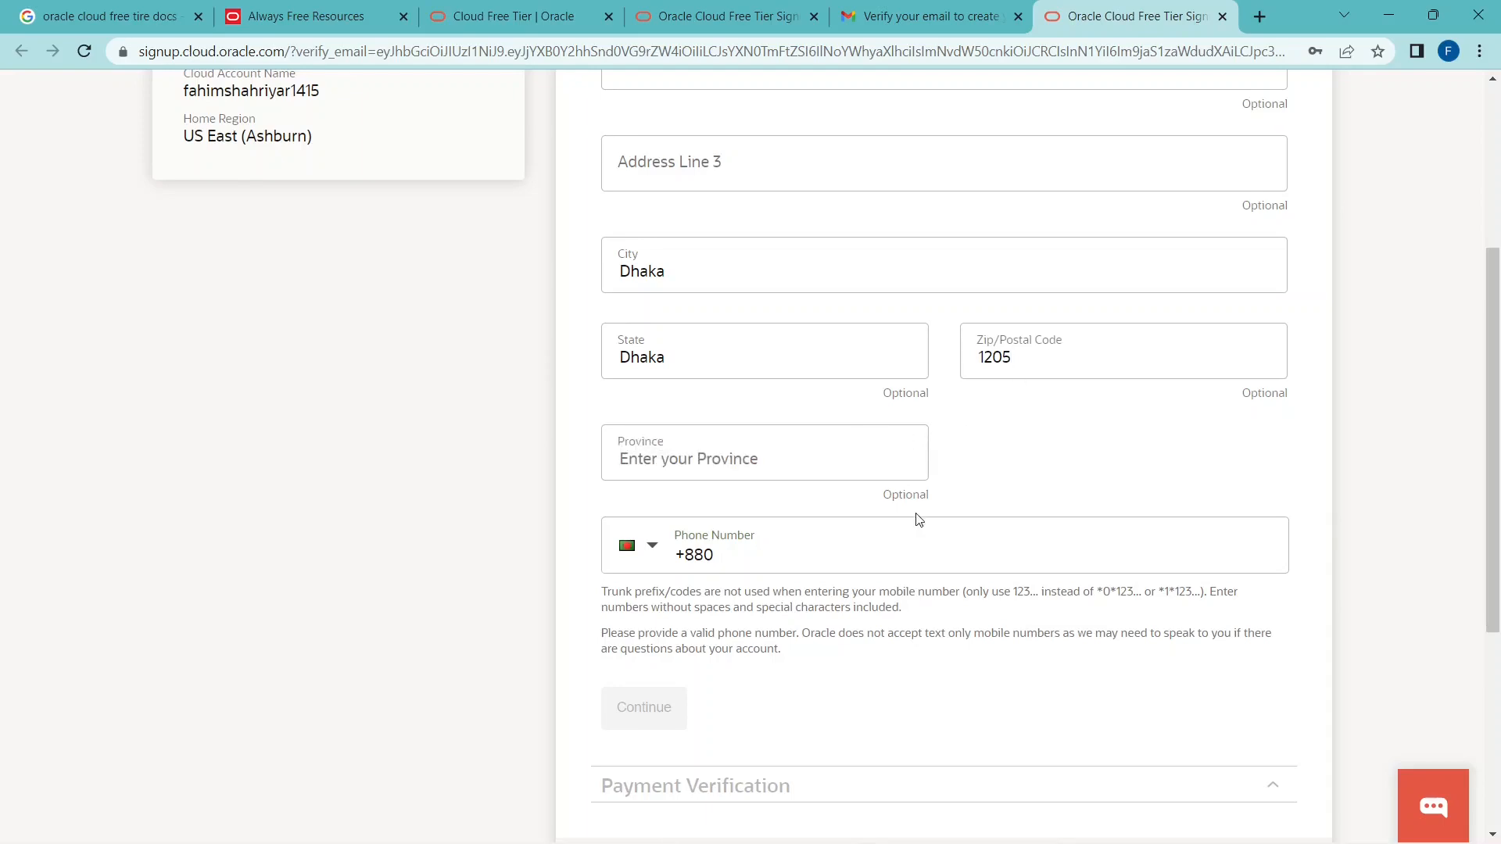
{"action": "left_click", "coordinate": [954, 492]}
Enter the account holder's phone number and continue to payment verification.
{"action": "scroll", "coordinate": [958, 490], "scroll_direction": "down", "scroll_amount": 4}
{"action": "left_click", "coordinate": [783, 233]}
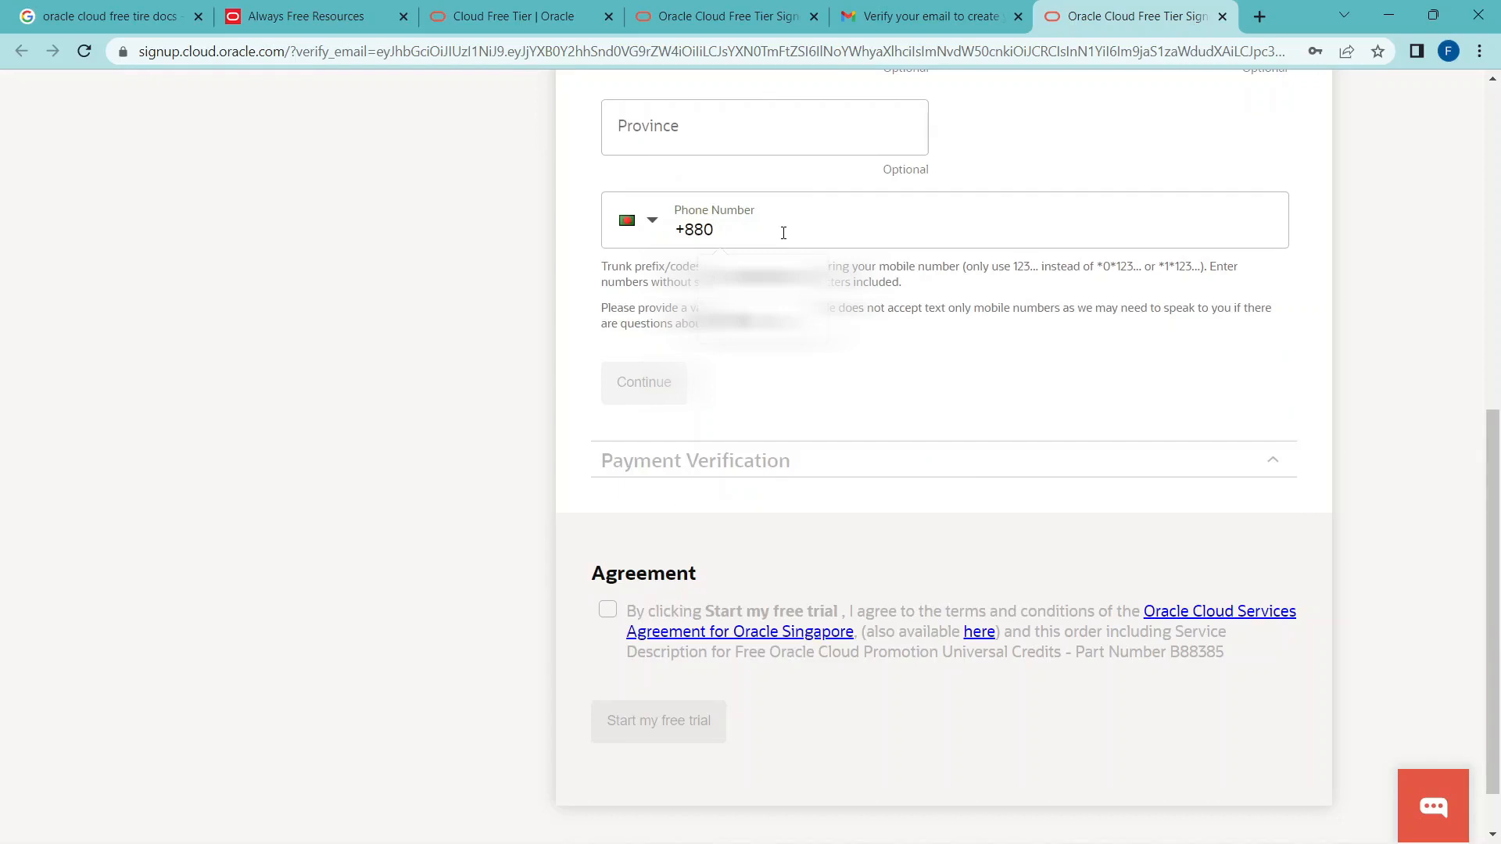
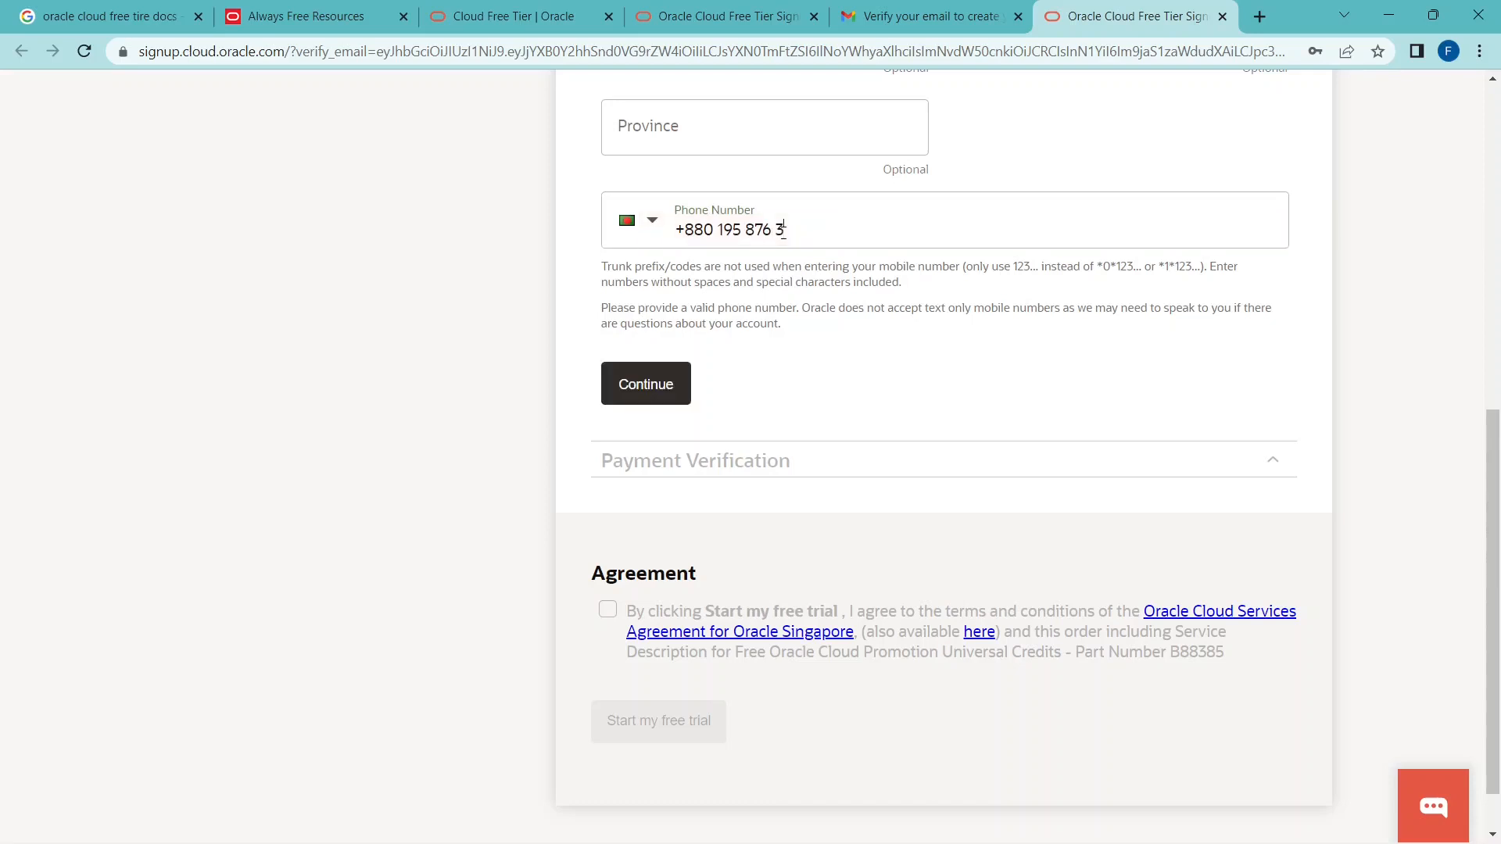
{"action": "left_click", "coordinate": [665, 385]}
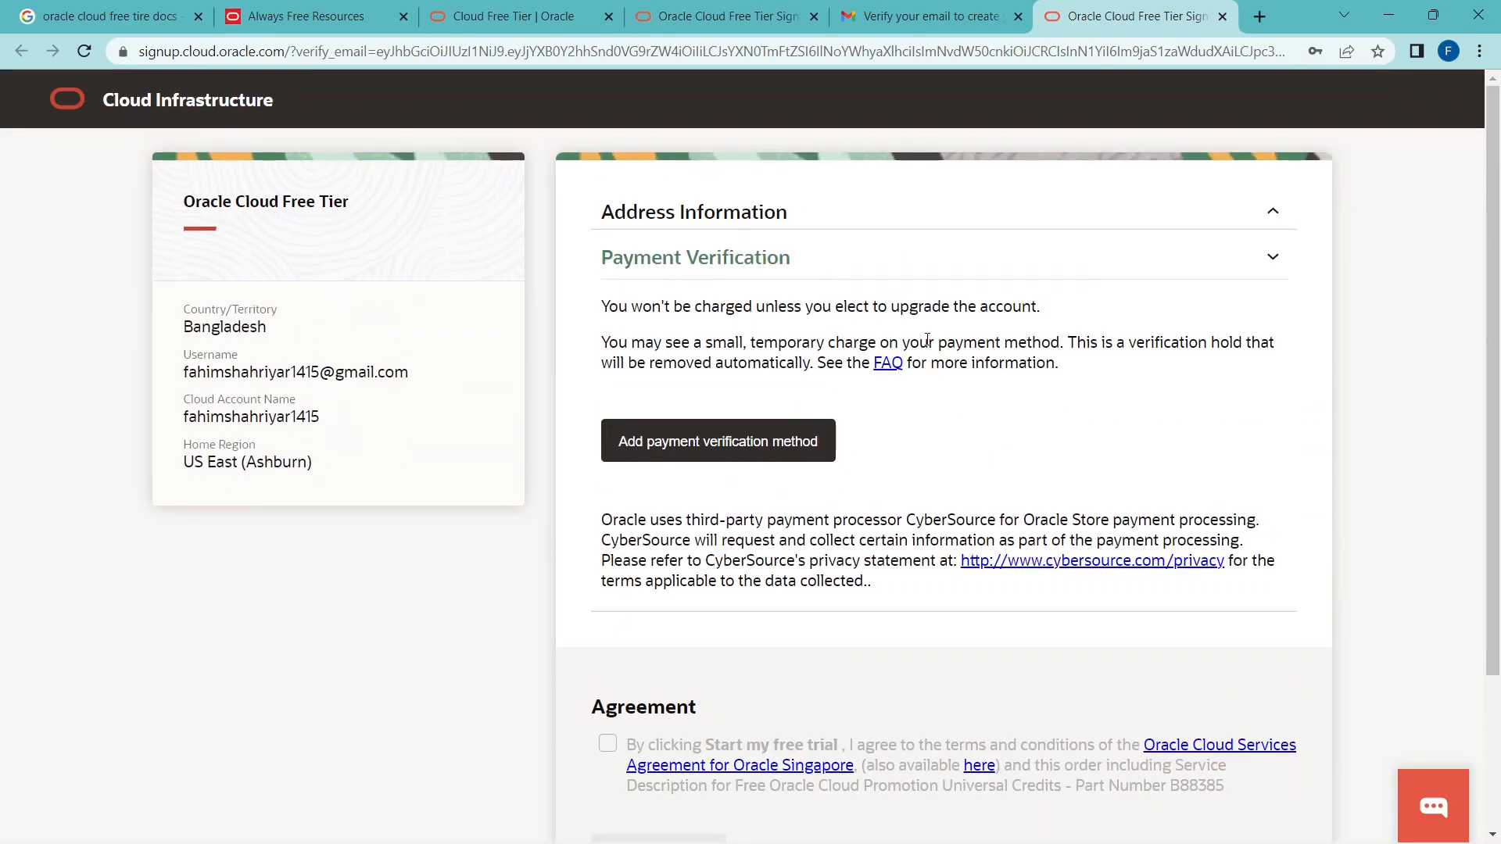
Add a payment verification method, choosing Credit Card.
{"action": "left_click", "coordinate": [725, 437]}
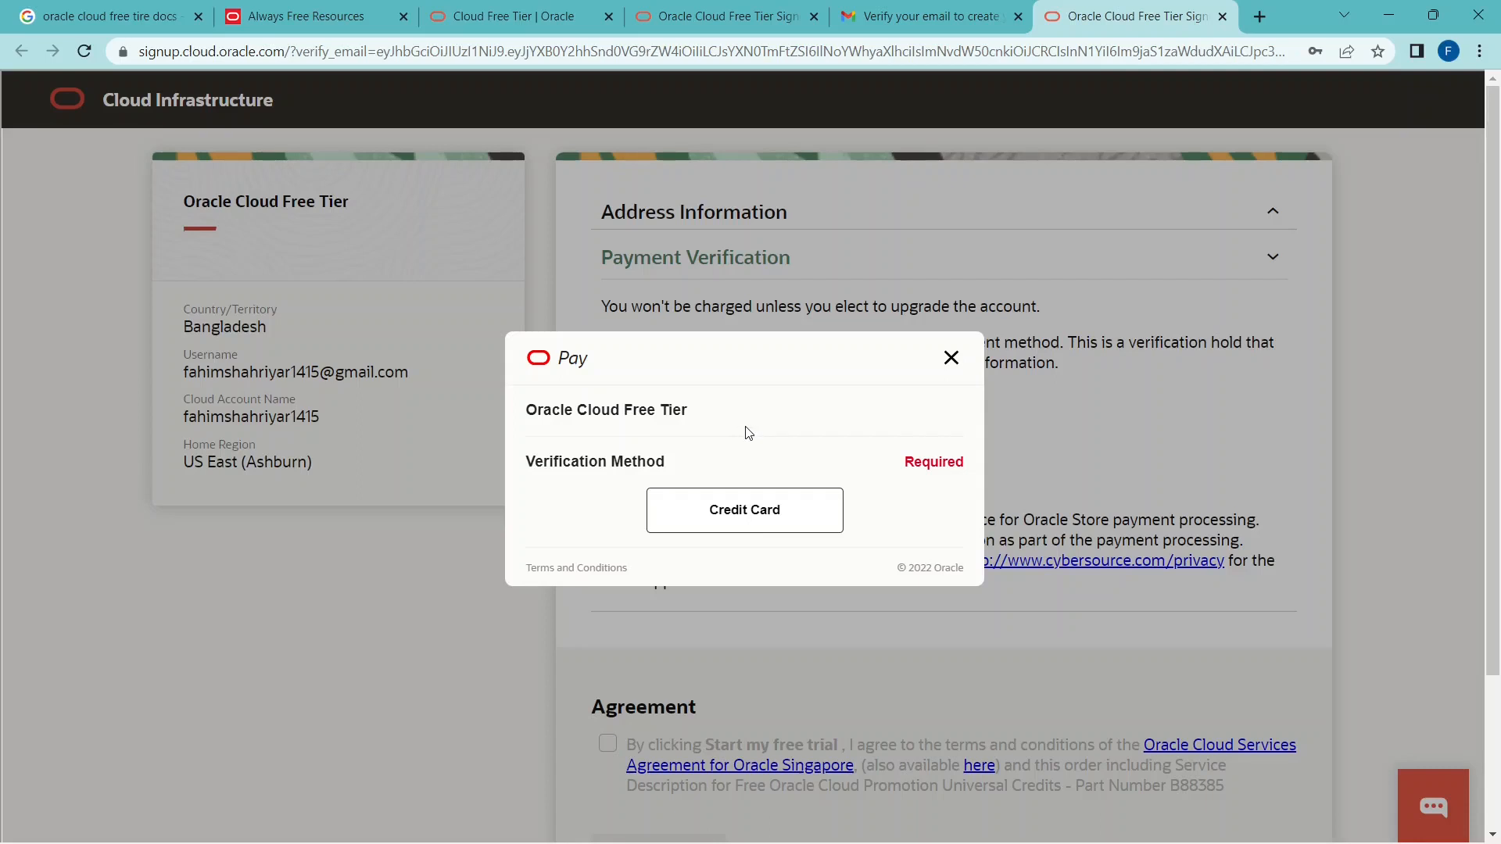
{"action": "left_click", "coordinate": [735, 488]}
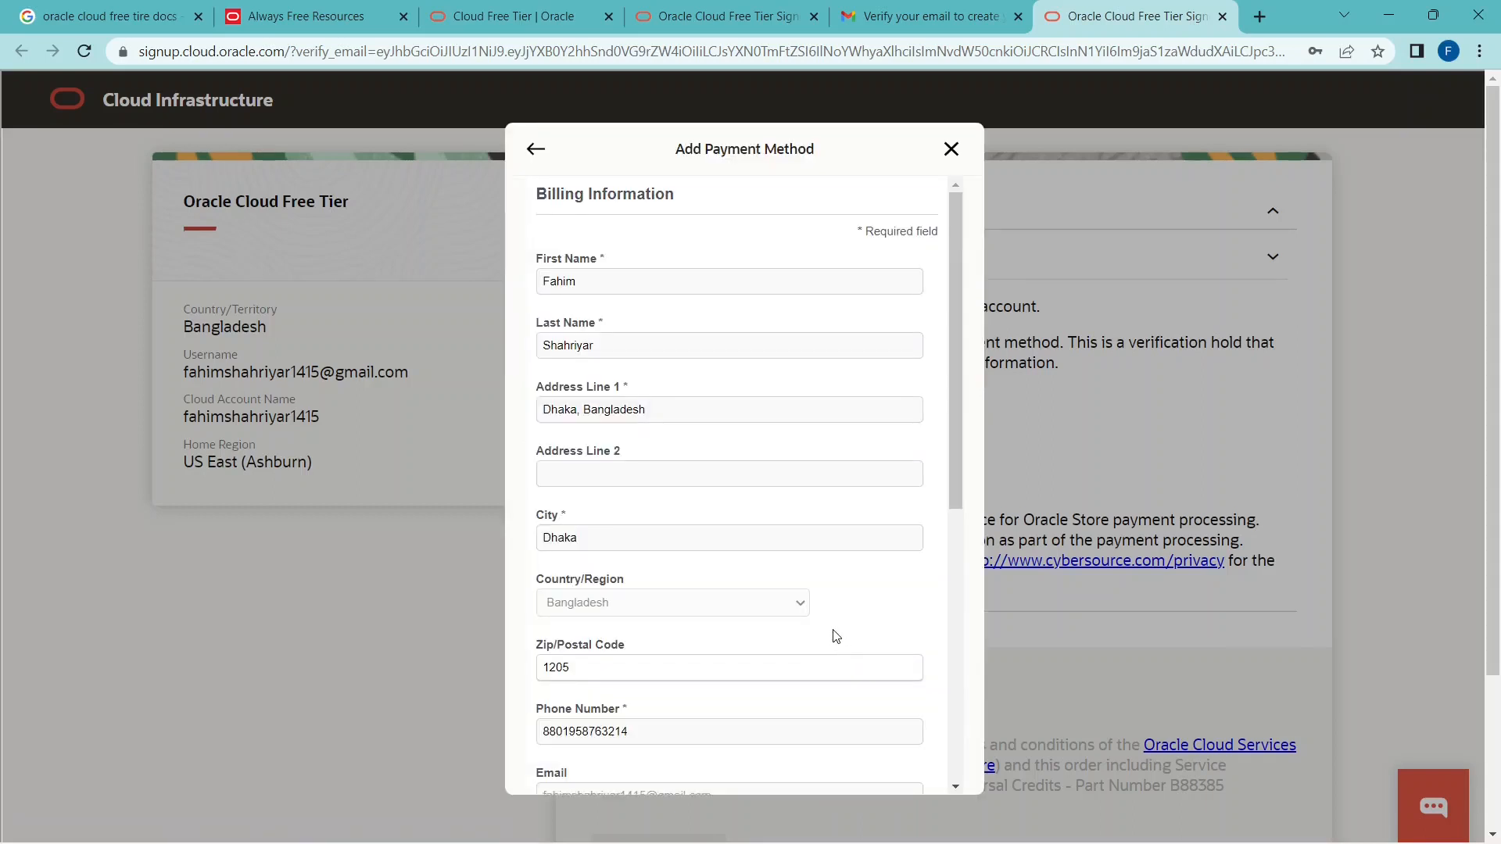
Review the prefilled billing information, including the name, address, postal code, phone number and email fields.
{"action": "left_click", "coordinate": [636, 282]}
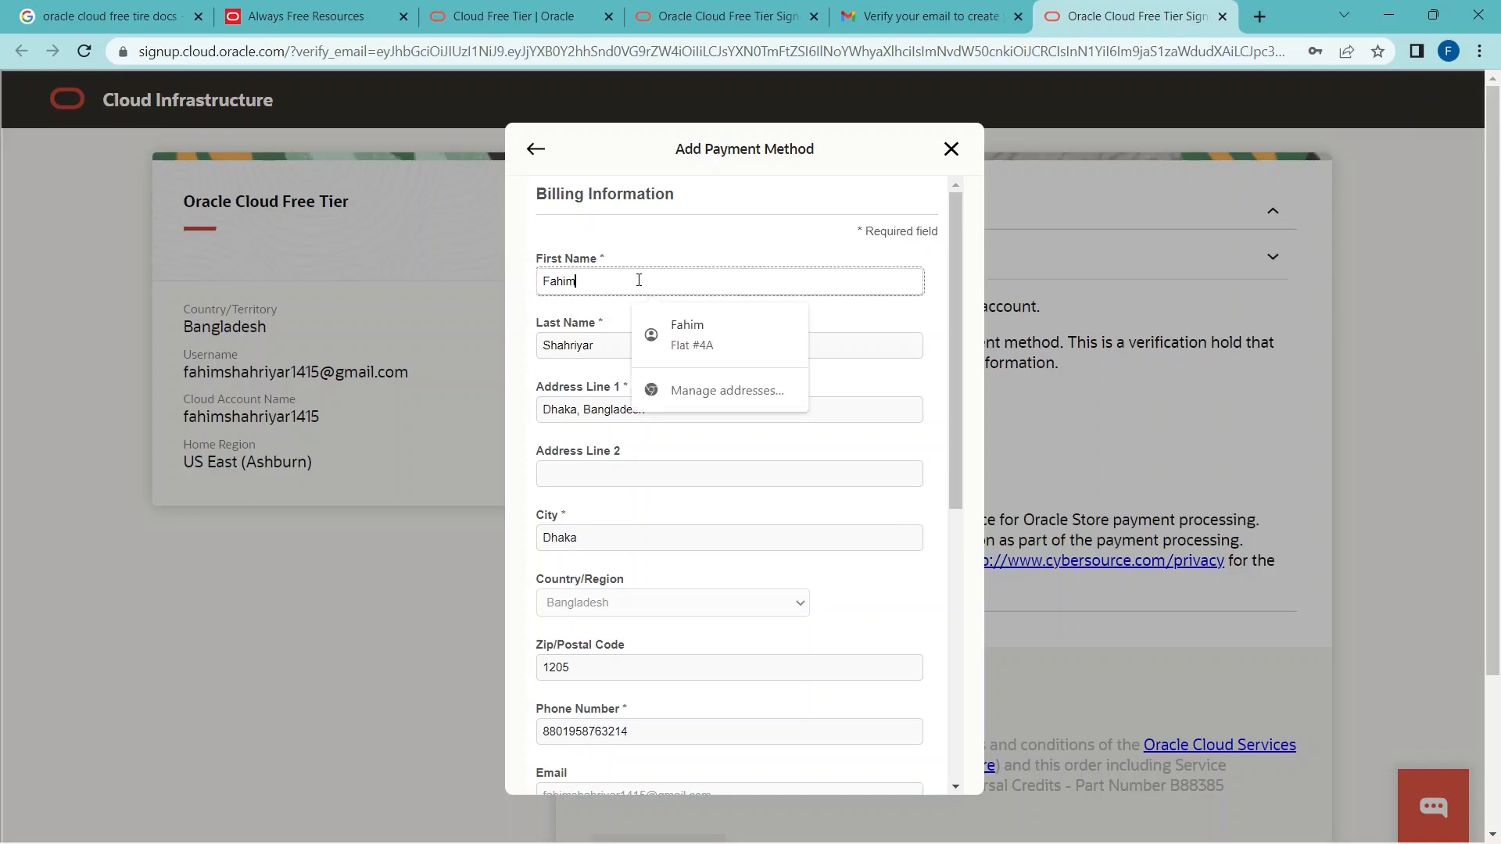
{"action": "left_click", "coordinate": [590, 345]}
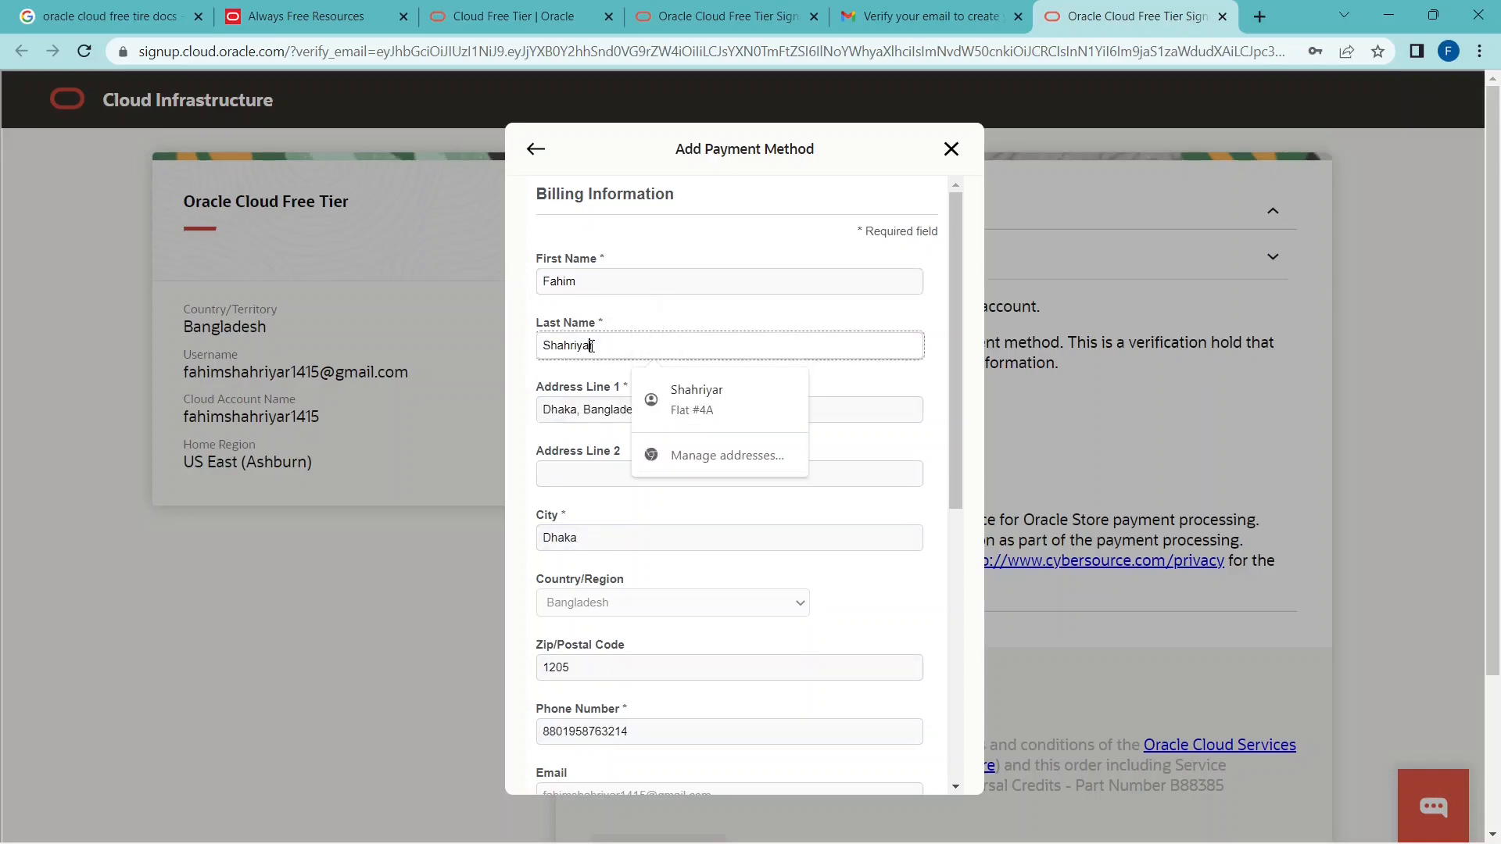
{"action": "left_click", "coordinate": [601, 408]}
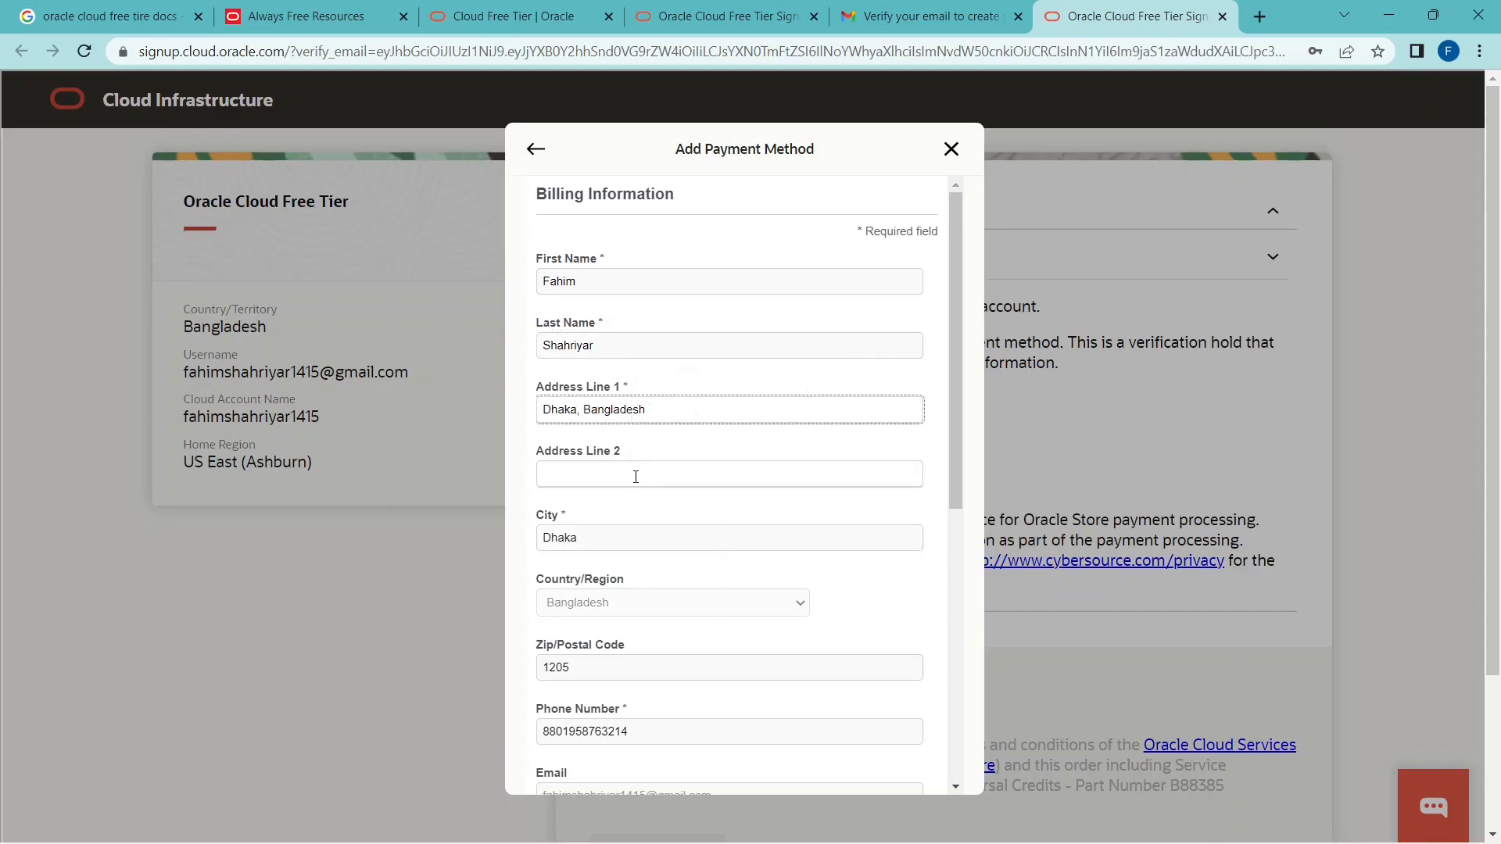
{"action": "left_click", "coordinate": [635, 477]}
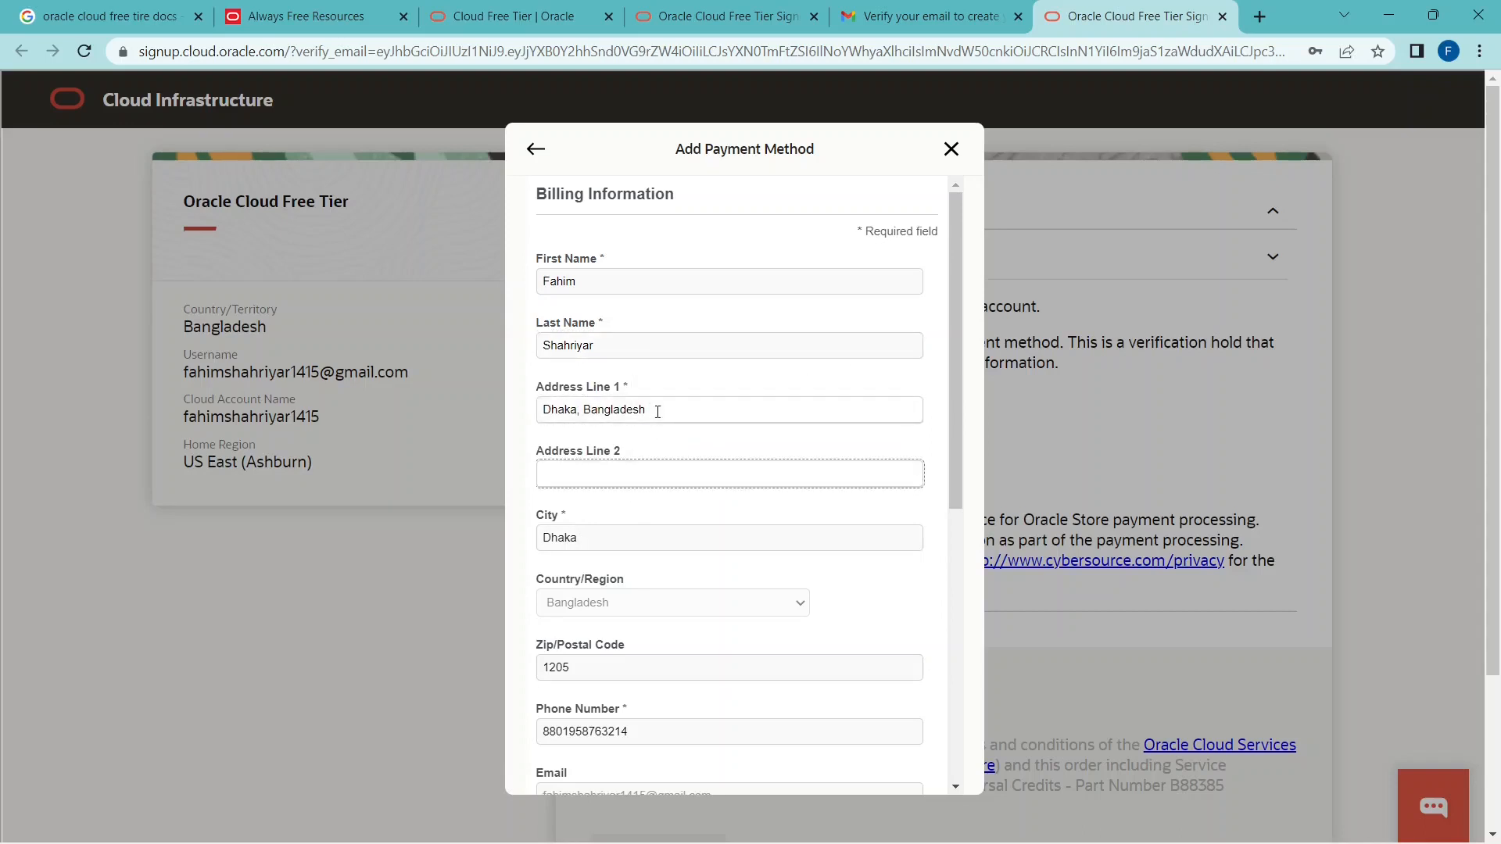
{"action": "scroll", "coordinate": [658, 411], "scroll_direction": "down", "scroll_amount": 4}
{"action": "scroll", "coordinate": [657, 412], "scroll_direction": "up", "scroll_amount": 4}
{"action": "left_click_drag", "start_coordinate": [583, 387], "coordinate": [652, 394]}
{"action": "left_click", "coordinate": [654, 399]}
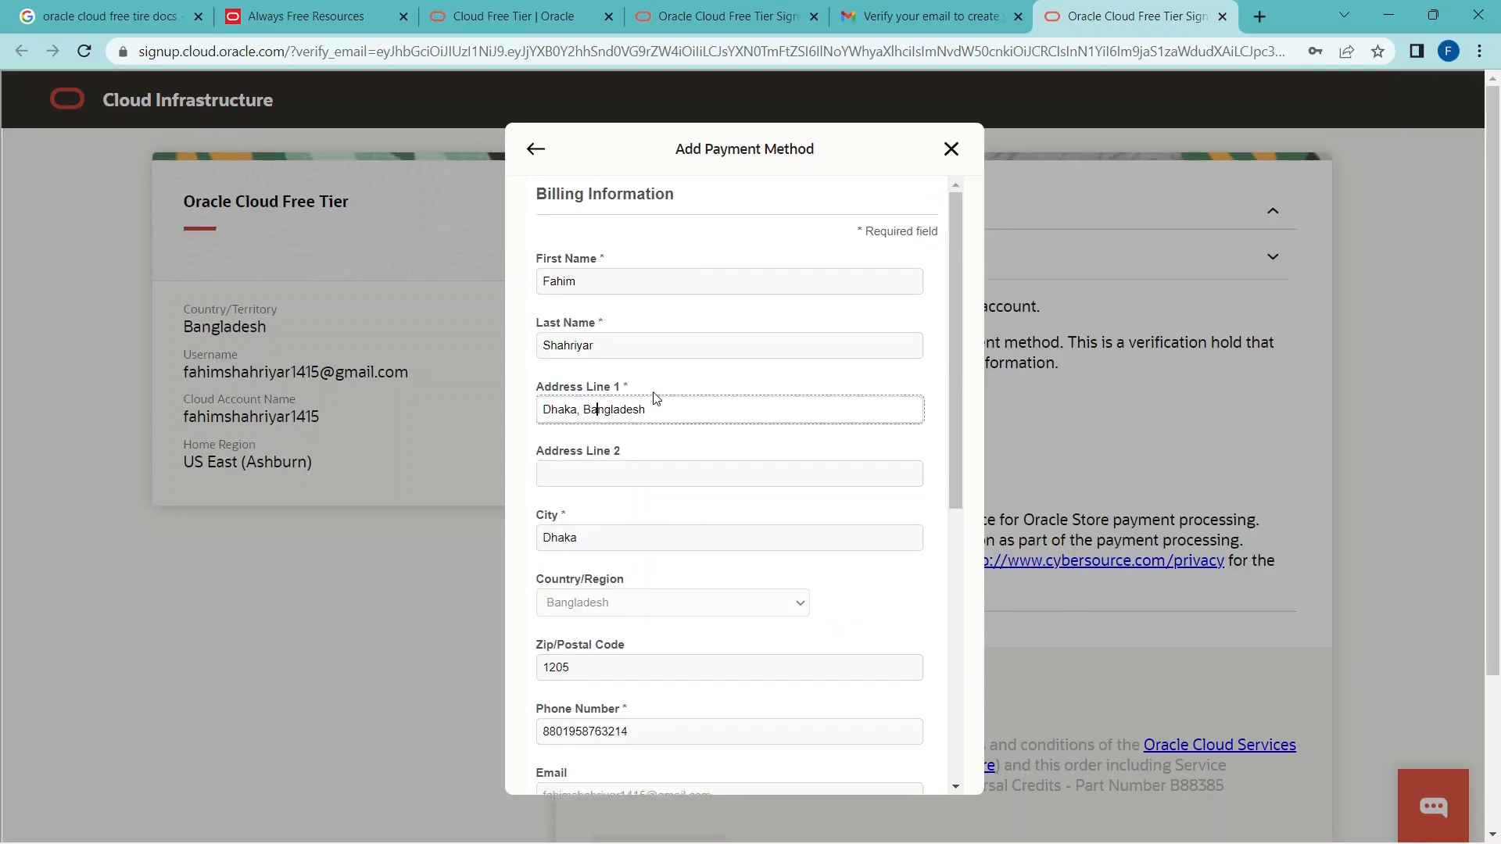
{"action": "scroll", "coordinate": [660, 407], "scroll_direction": "down", "scroll_amount": 4}
{"action": "scroll", "coordinate": [682, 466], "scroll_direction": "down", "scroll_amount": 3}
{"action": "scroll", "coordinate": [691, 442], "scroll_direction": "up", "scroll_amount": 4}
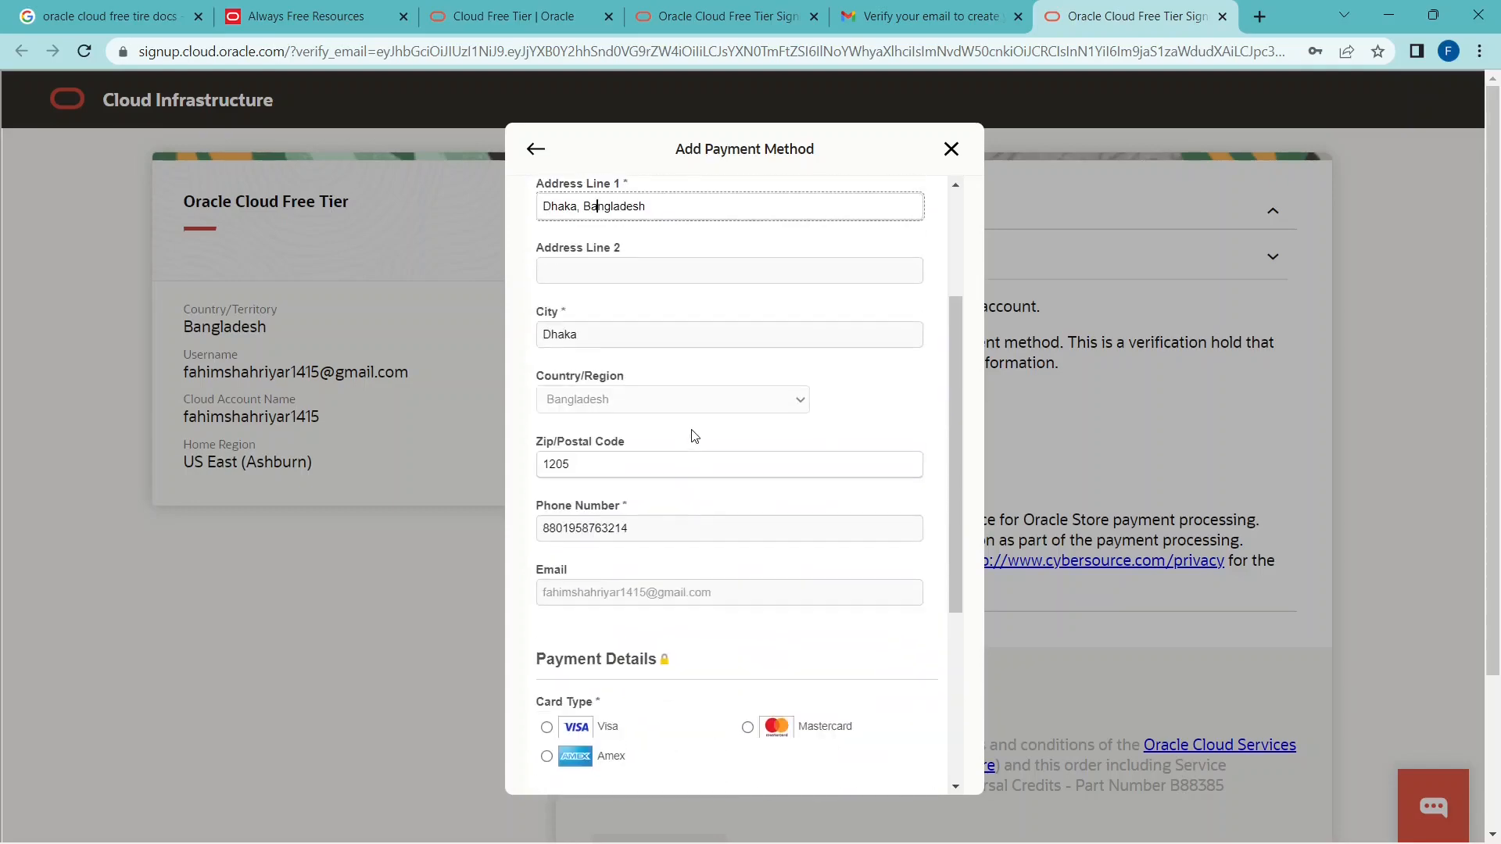
Choose Visa as the card type in the payment details.
{"action": "scroll", "coordinate": [698, 442], "scroll_direction": "down", "scroll_amount": 4}
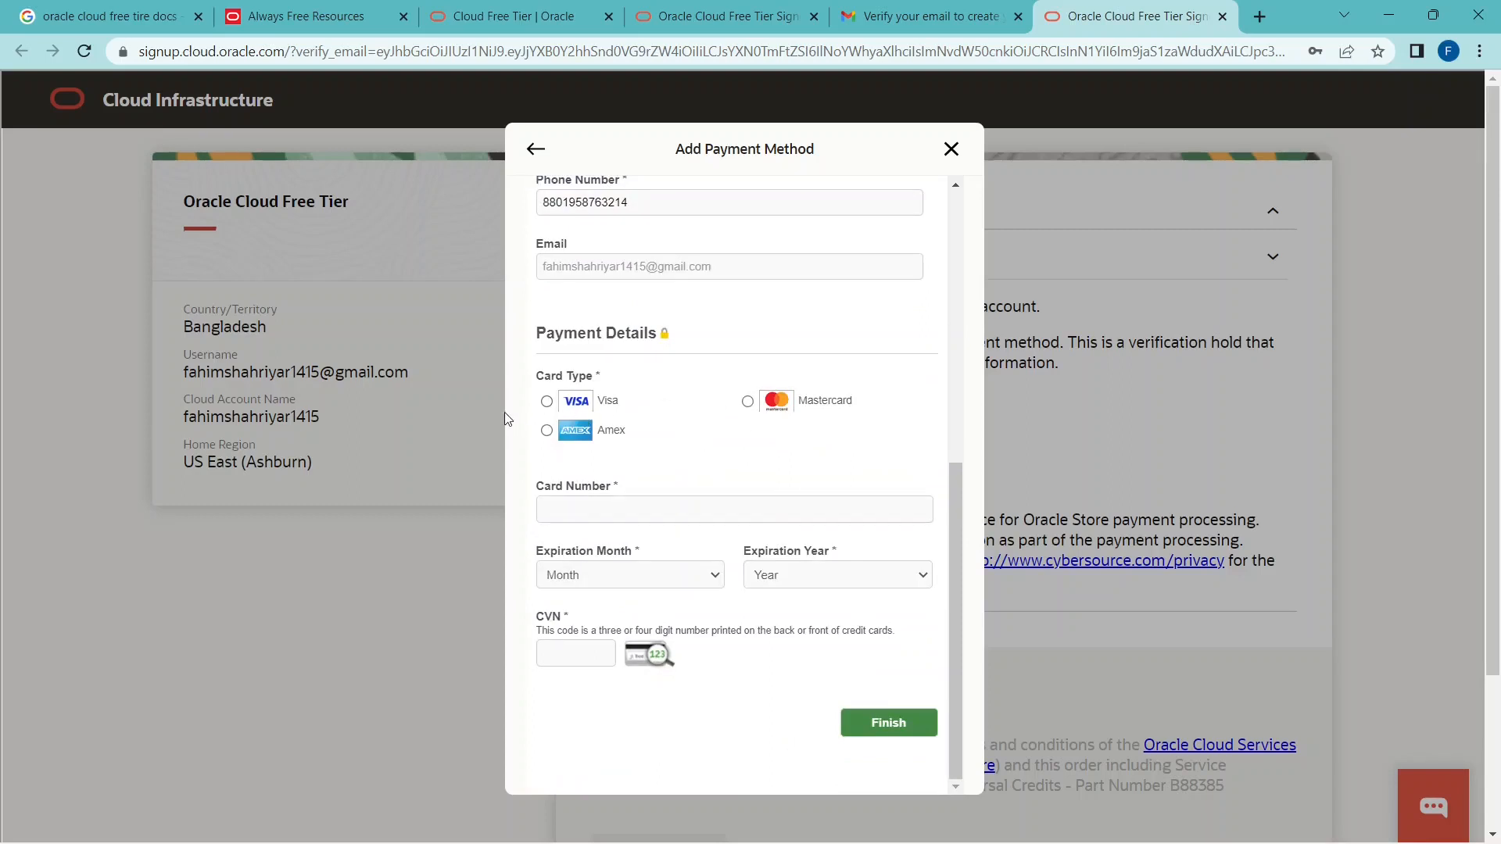
{"action": "left_click", "coordinate": [554, 405]}
{"action": "scroll", "coordinate": [686, 365], "scroll_direction": "down", "scroll_amount": 3}
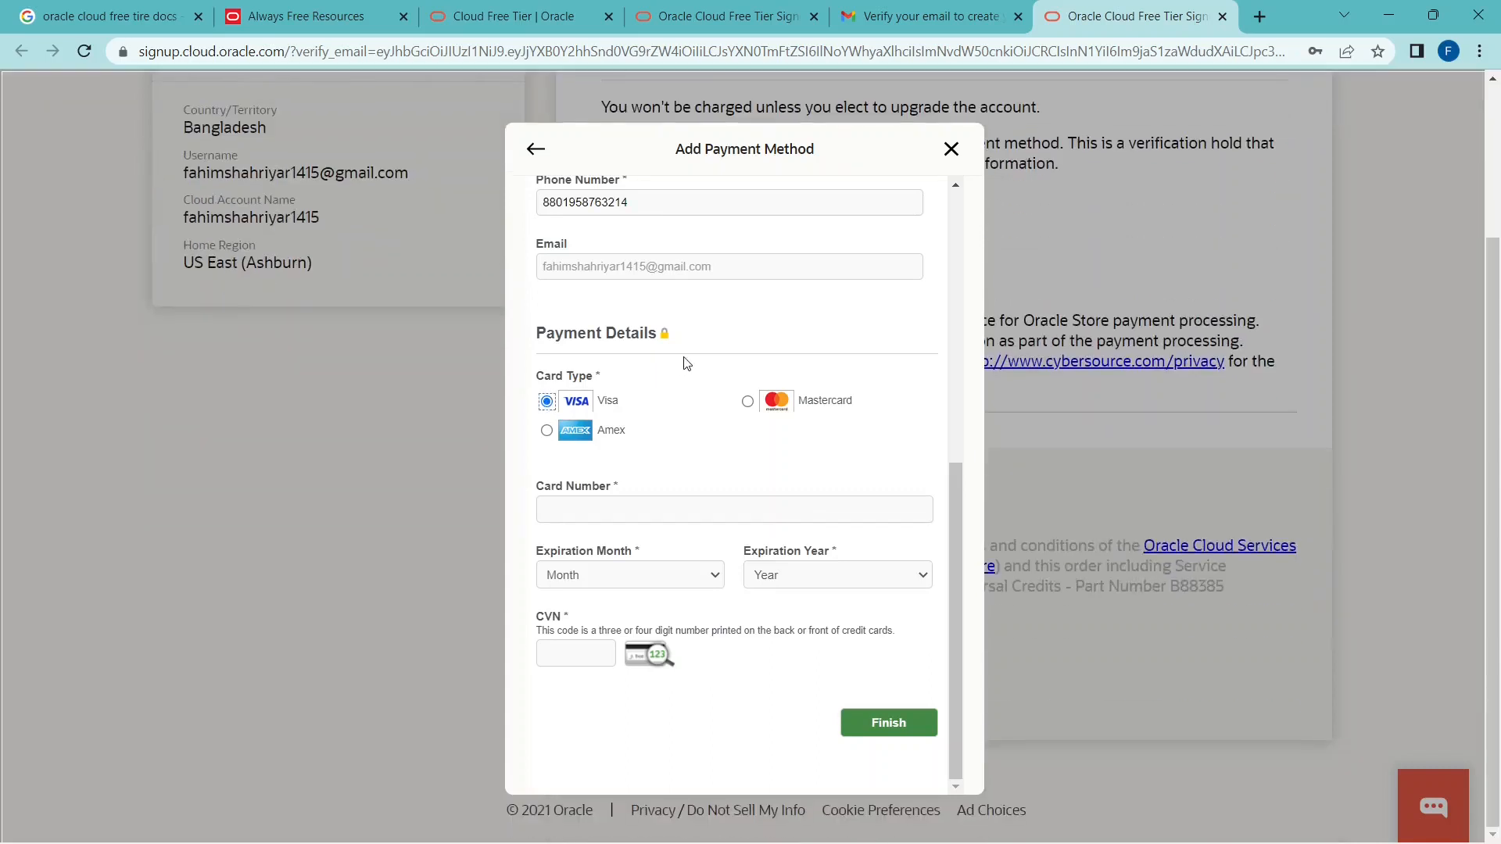
Look over the required card number, expiration month, expiration year and CVN fields of the payment form.
{"action": "left_click", "coordinate": [689, 503]}
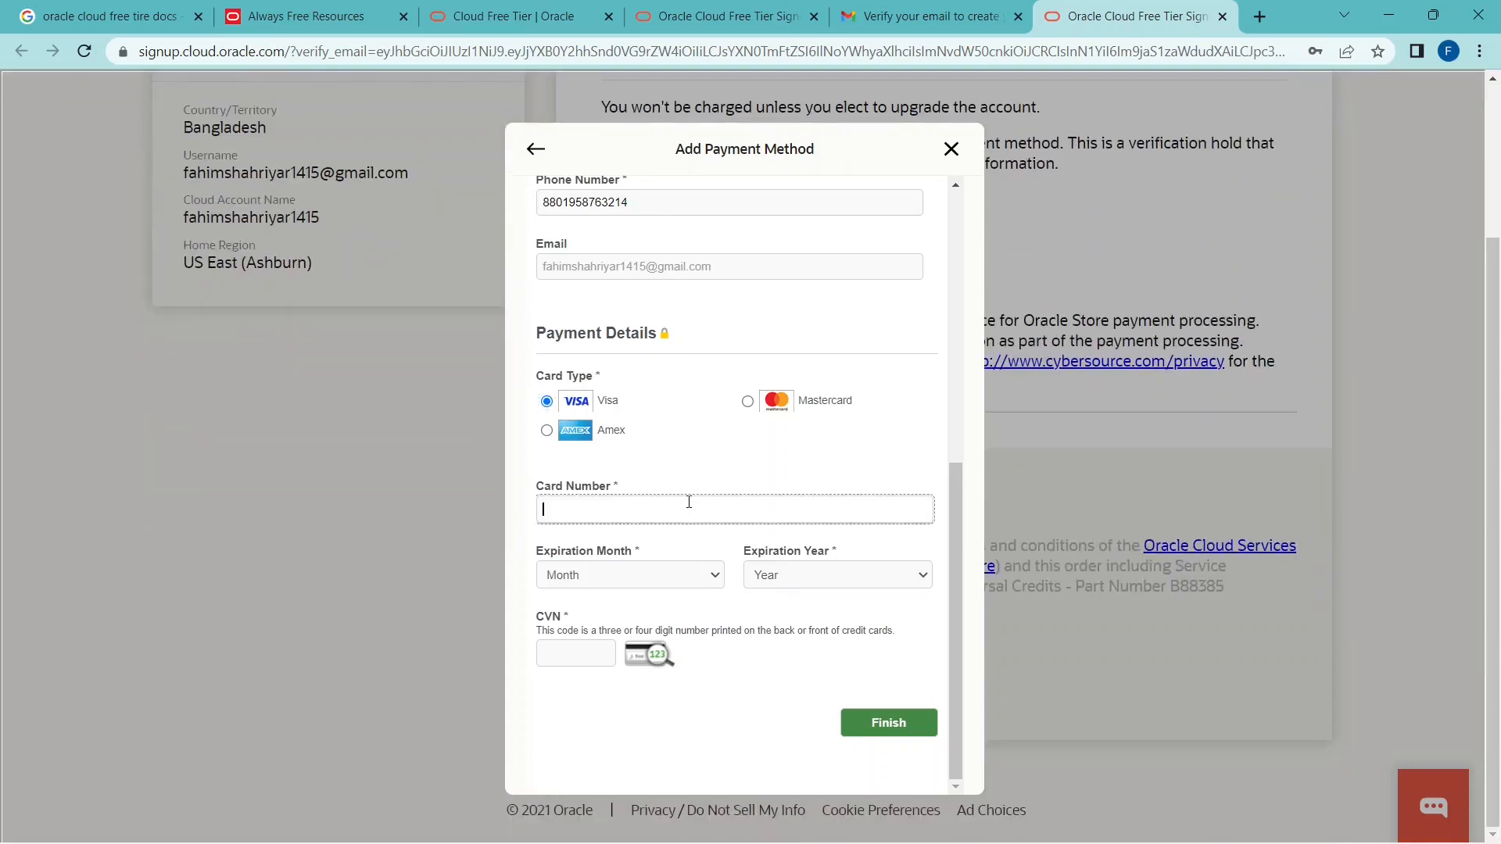
{"action": "left_click", "coordinate": [638, 576]}
{"action": "left_click", "coordinate": [840, 596]}
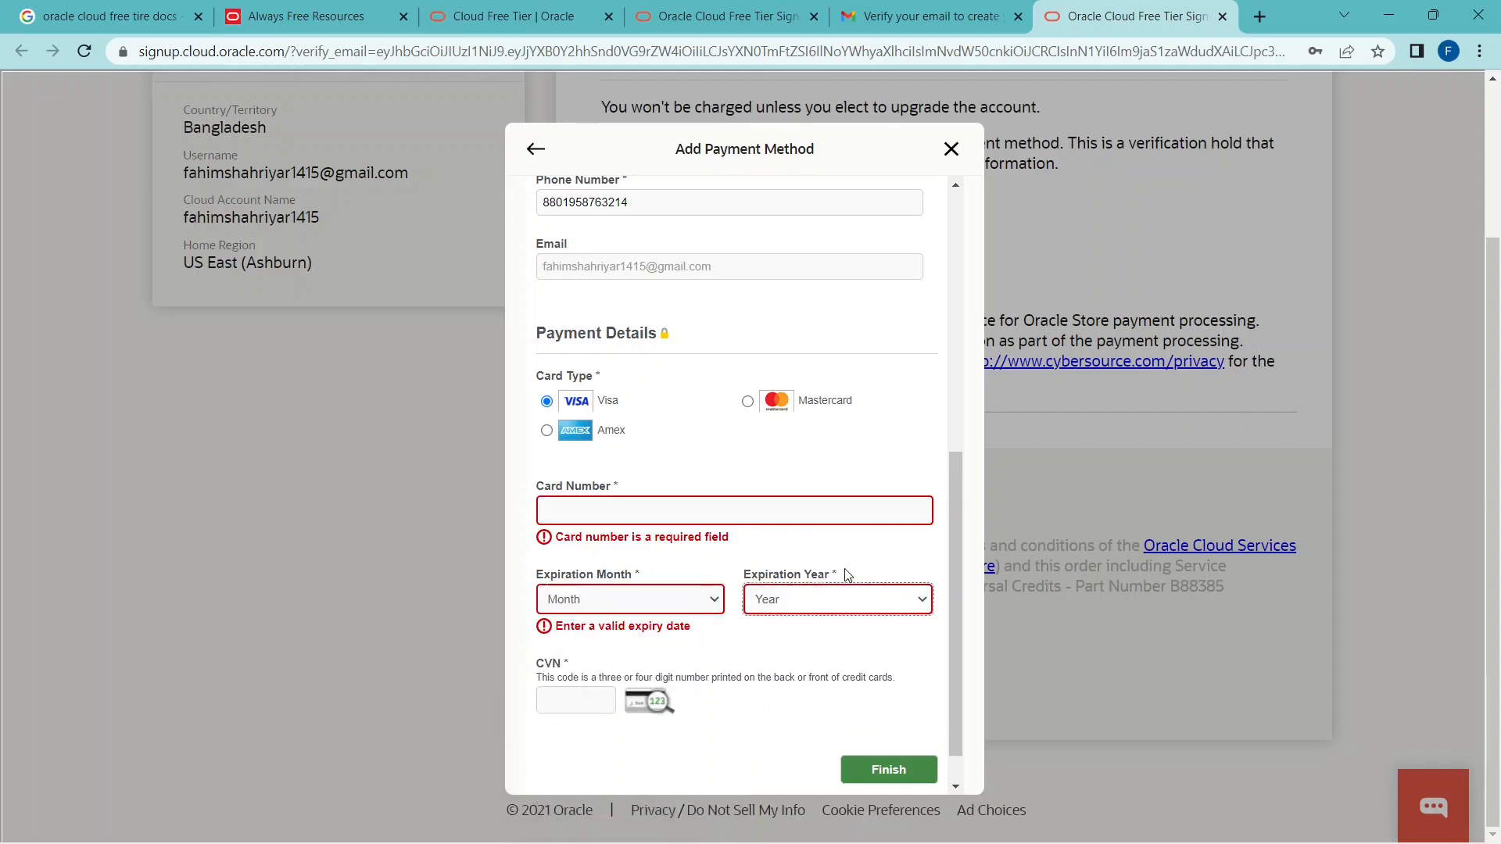
{"action": "left_click", "coordinate": [836, 599]}
{"action": "left_click", "coordinate": [620, 573]}
{"action": "left_click", "coordinate": [586, 703]}
{"action": "left_click", "coordinate": [708, 513]}
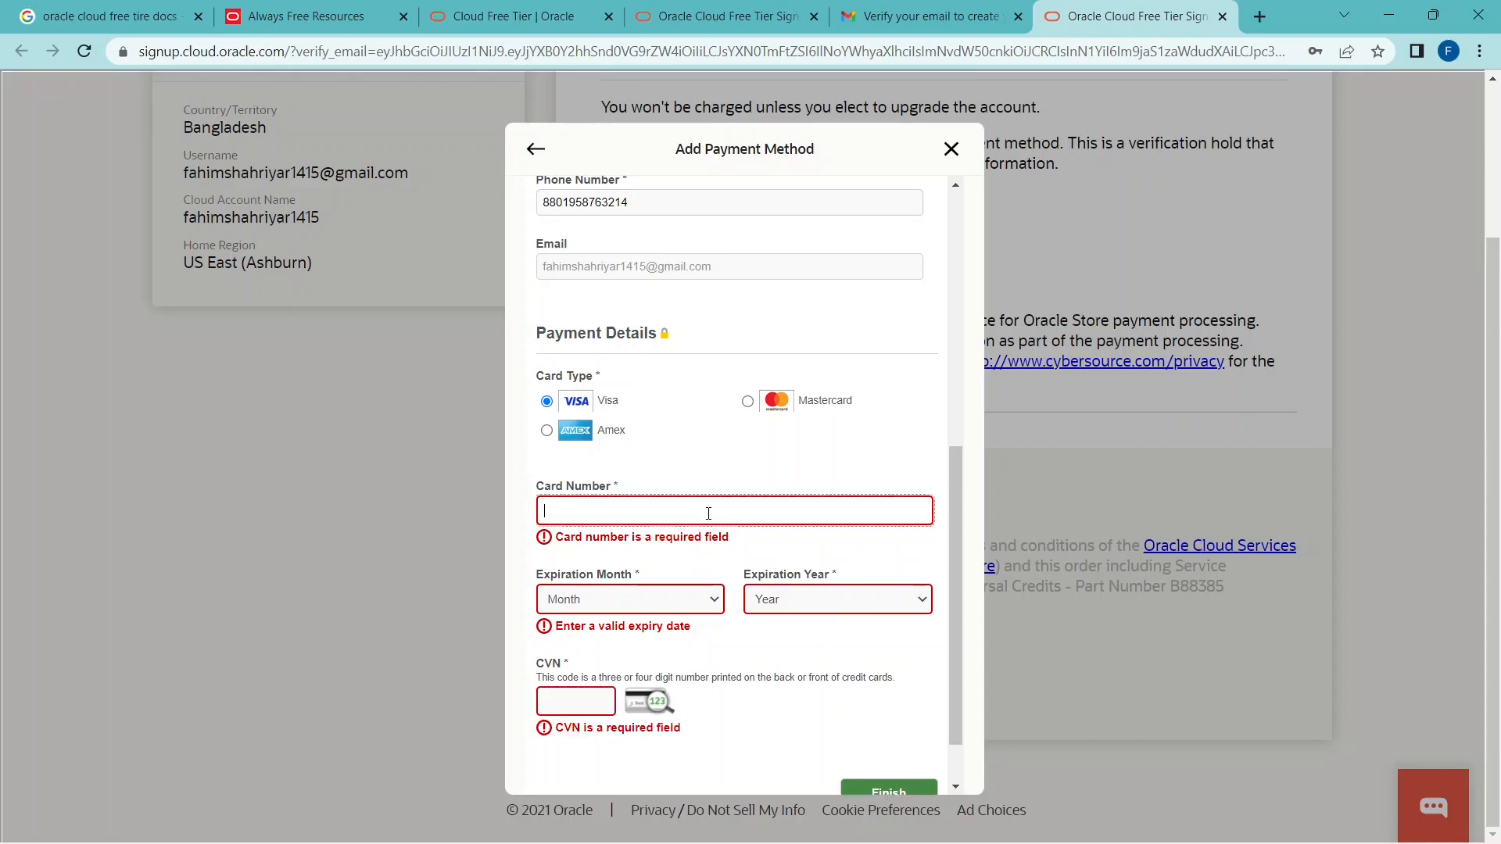
{"action": "scroll", "coordinate": [649, 582], "scroll_direction": "down", "scroll_amount": 2}
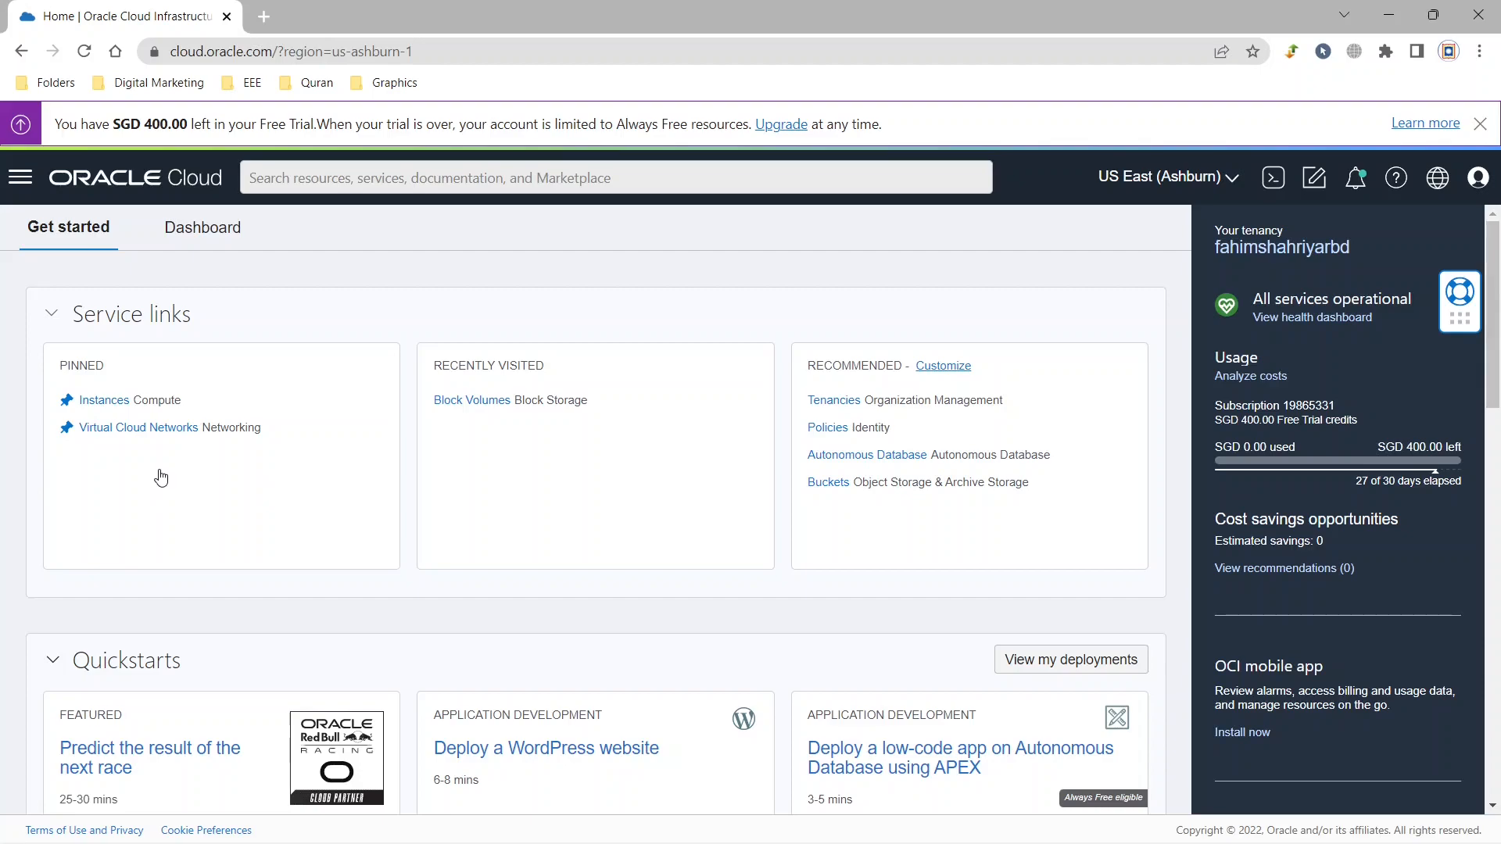
Start creating a VM instance from the Launch resources section of the Oracle Cloud console home page.
{"action": "scroll", "coordinate": [226, 481], "scroll_direction": "down", "scroll_amount": 2}
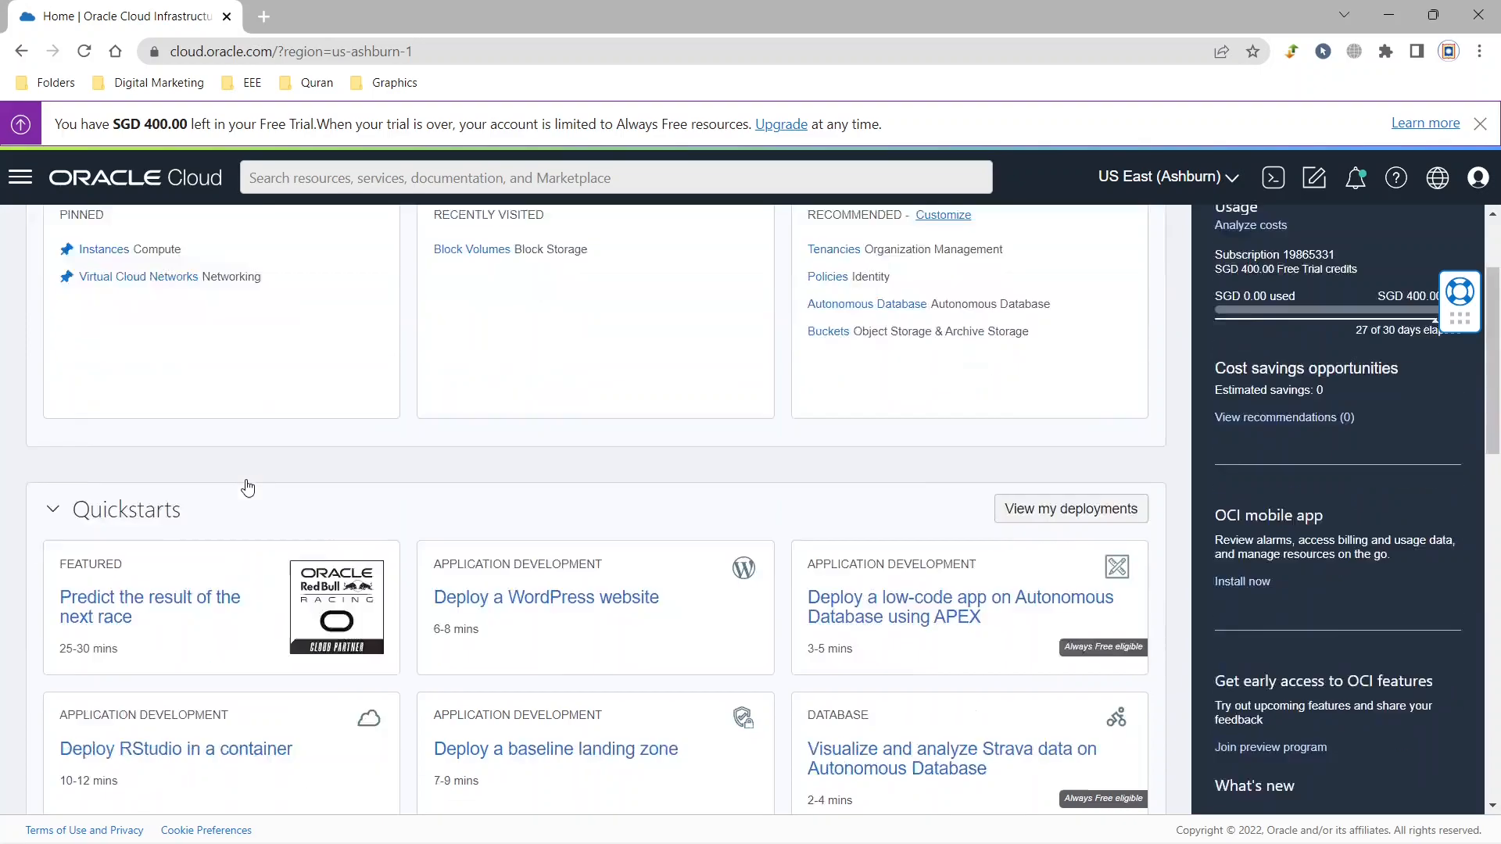
{"action": "scroll", "coordinate": [248, 487], "scroll_direction": "down", "scroll_amount": 6}
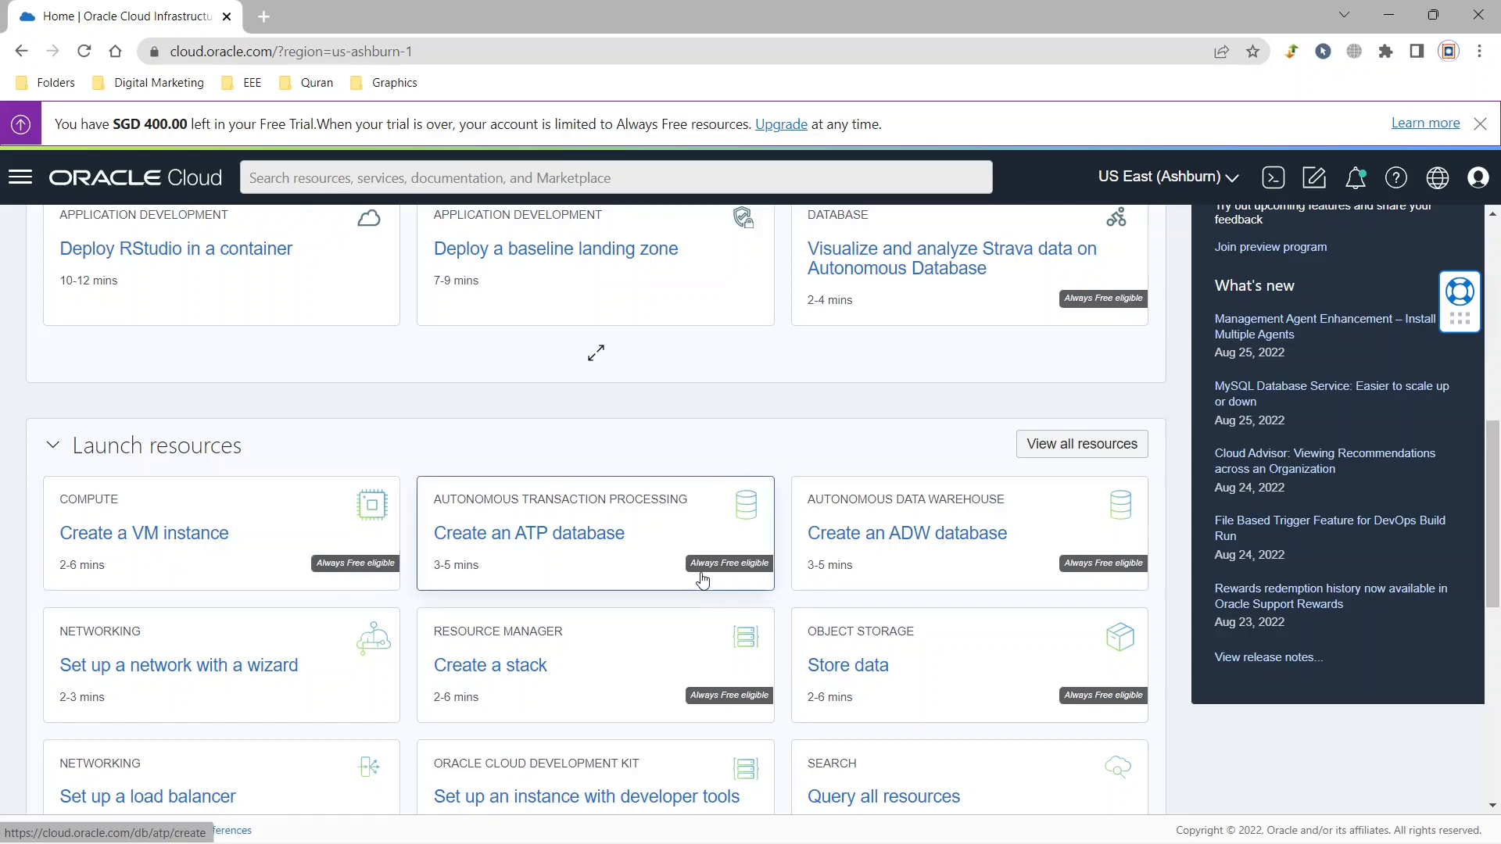
{"action": "scroll", "coordinate": [700, 576], "scroll_direction": "down", "scroll_amount": 4}
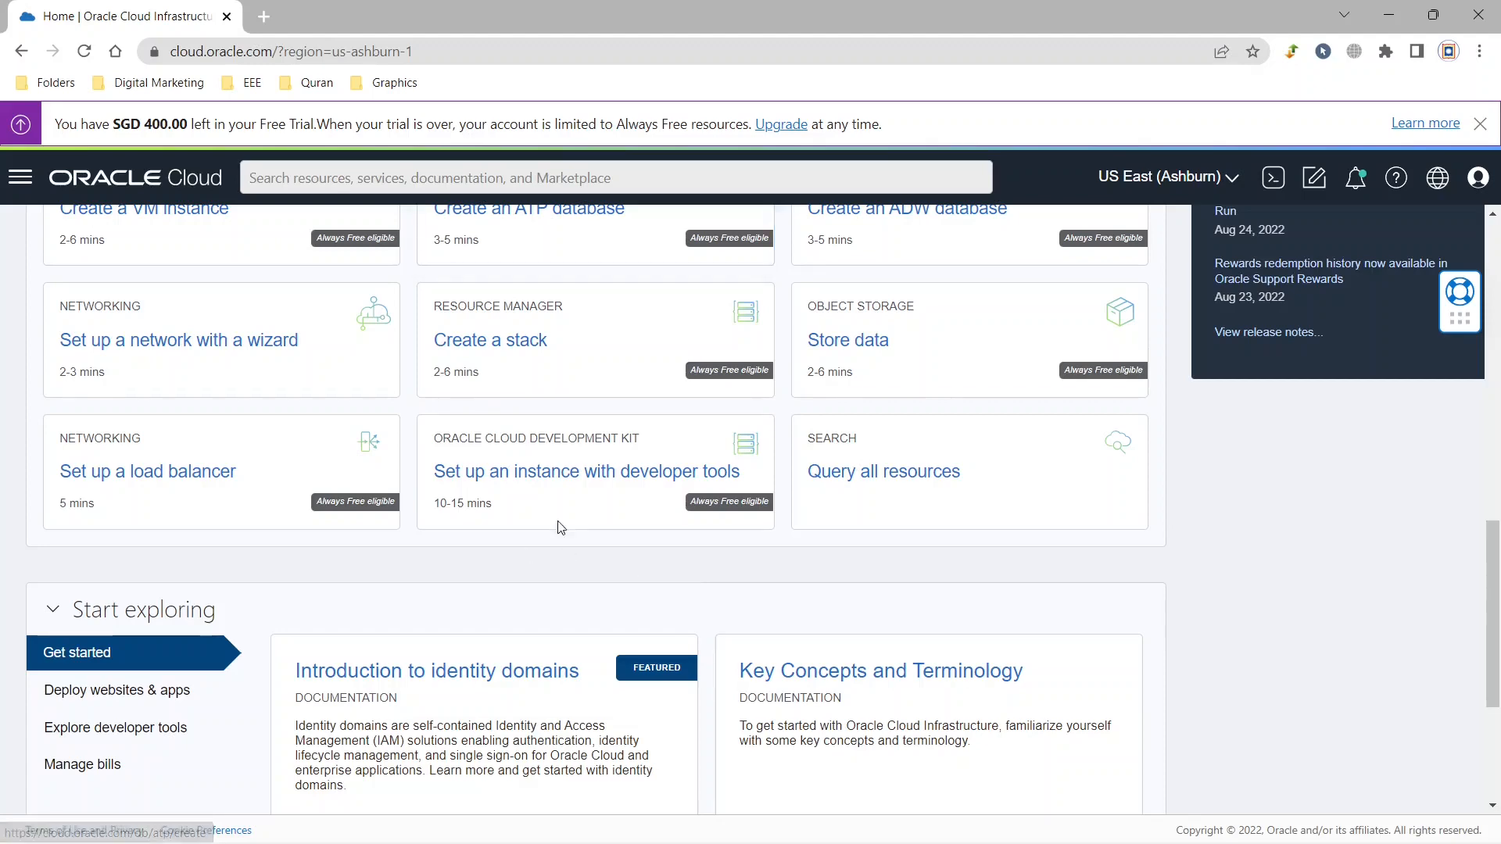
{"action": "scroll", "coordinate": [274, 519], "scroll_direction": "up", "scroll_amount": 4}
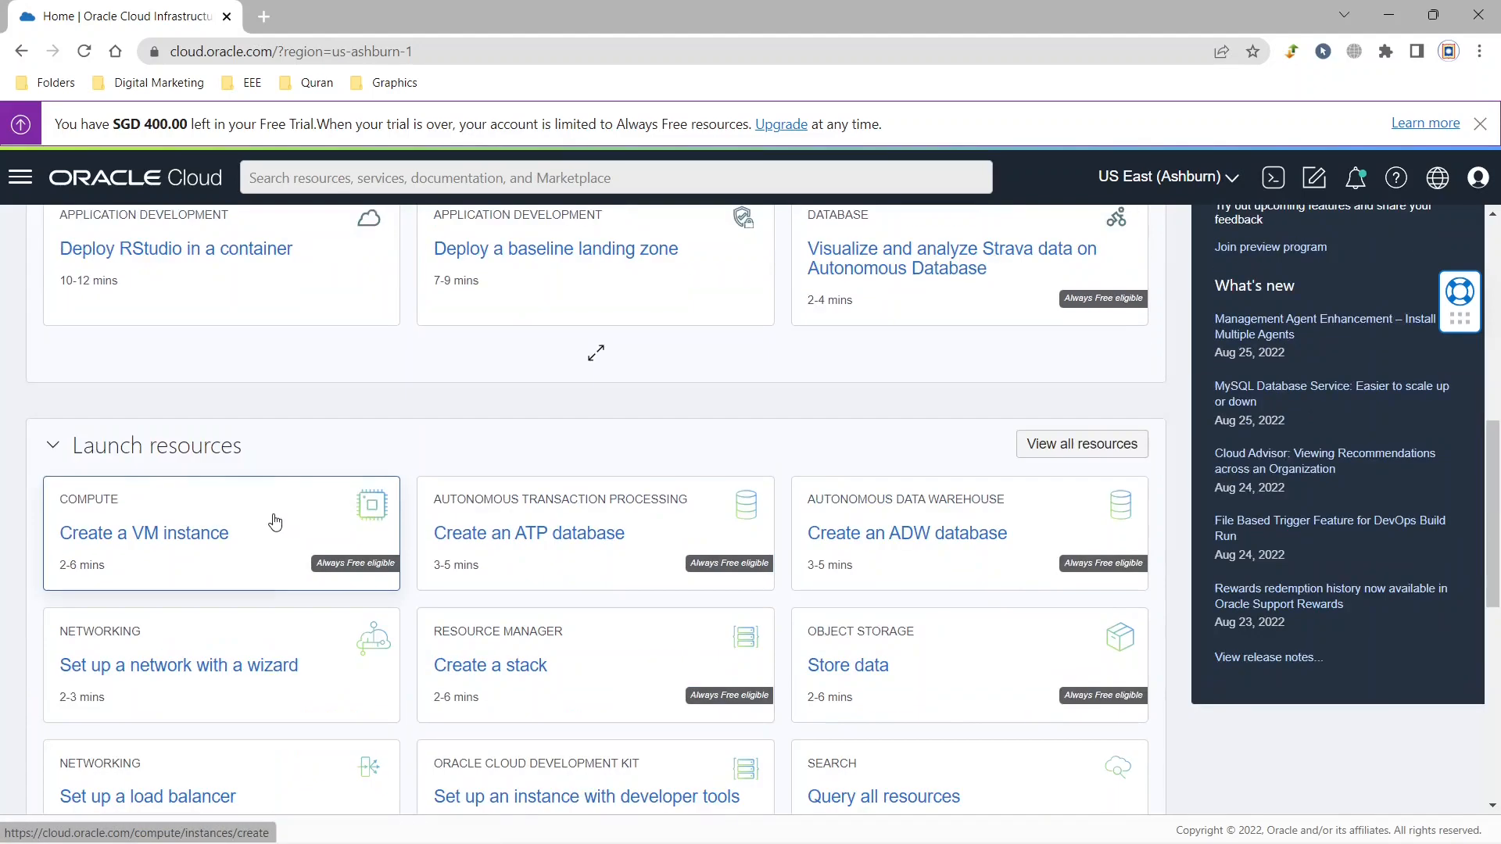
{"action": "left_click", "coordinate": [171, 539]}
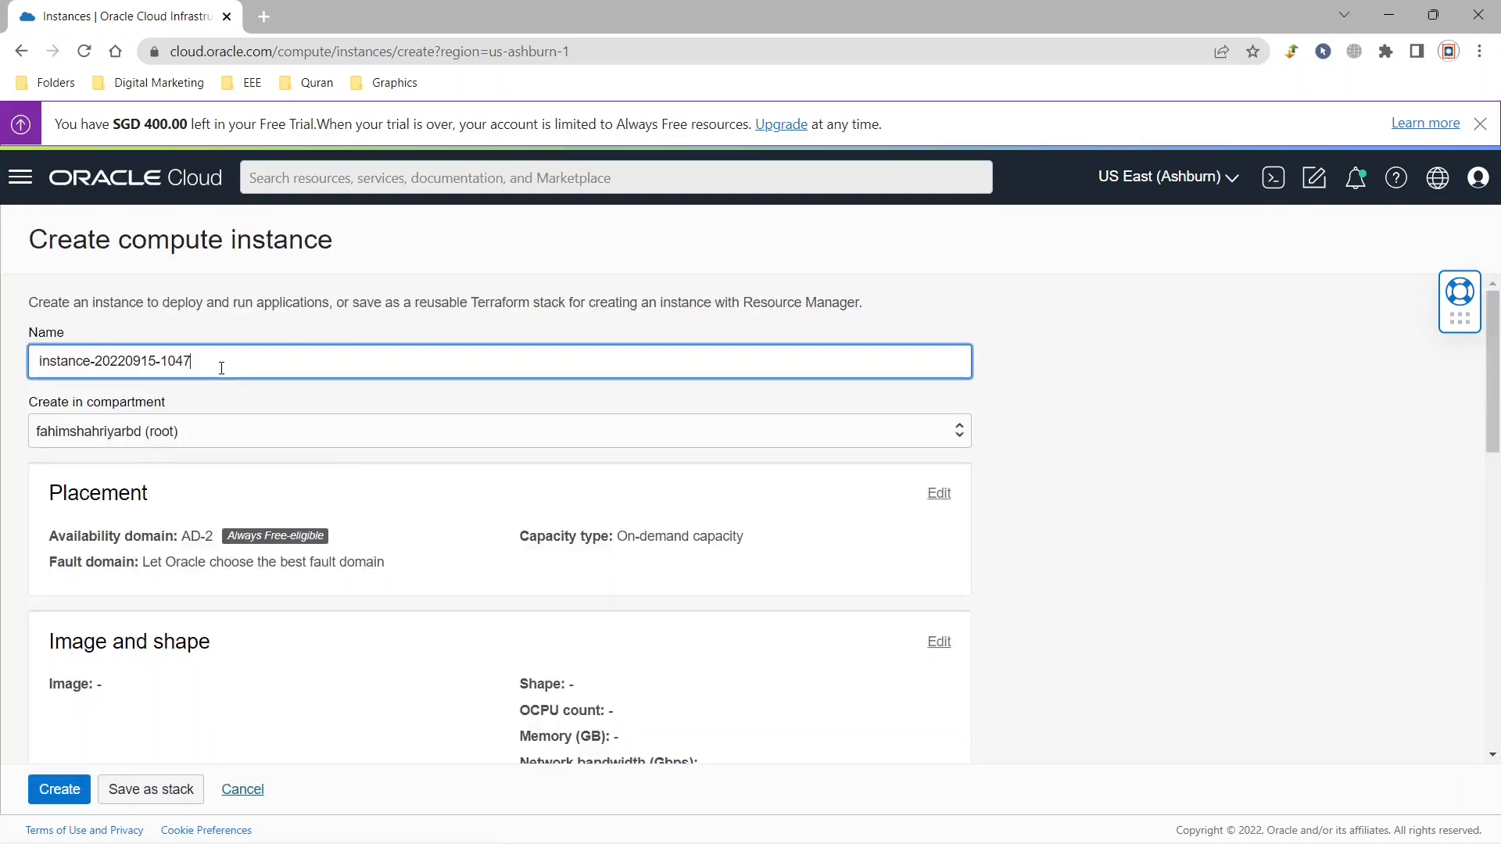
Name the compute instance ampere.
{"action": "right_click", "coordinate": [2, 332]}
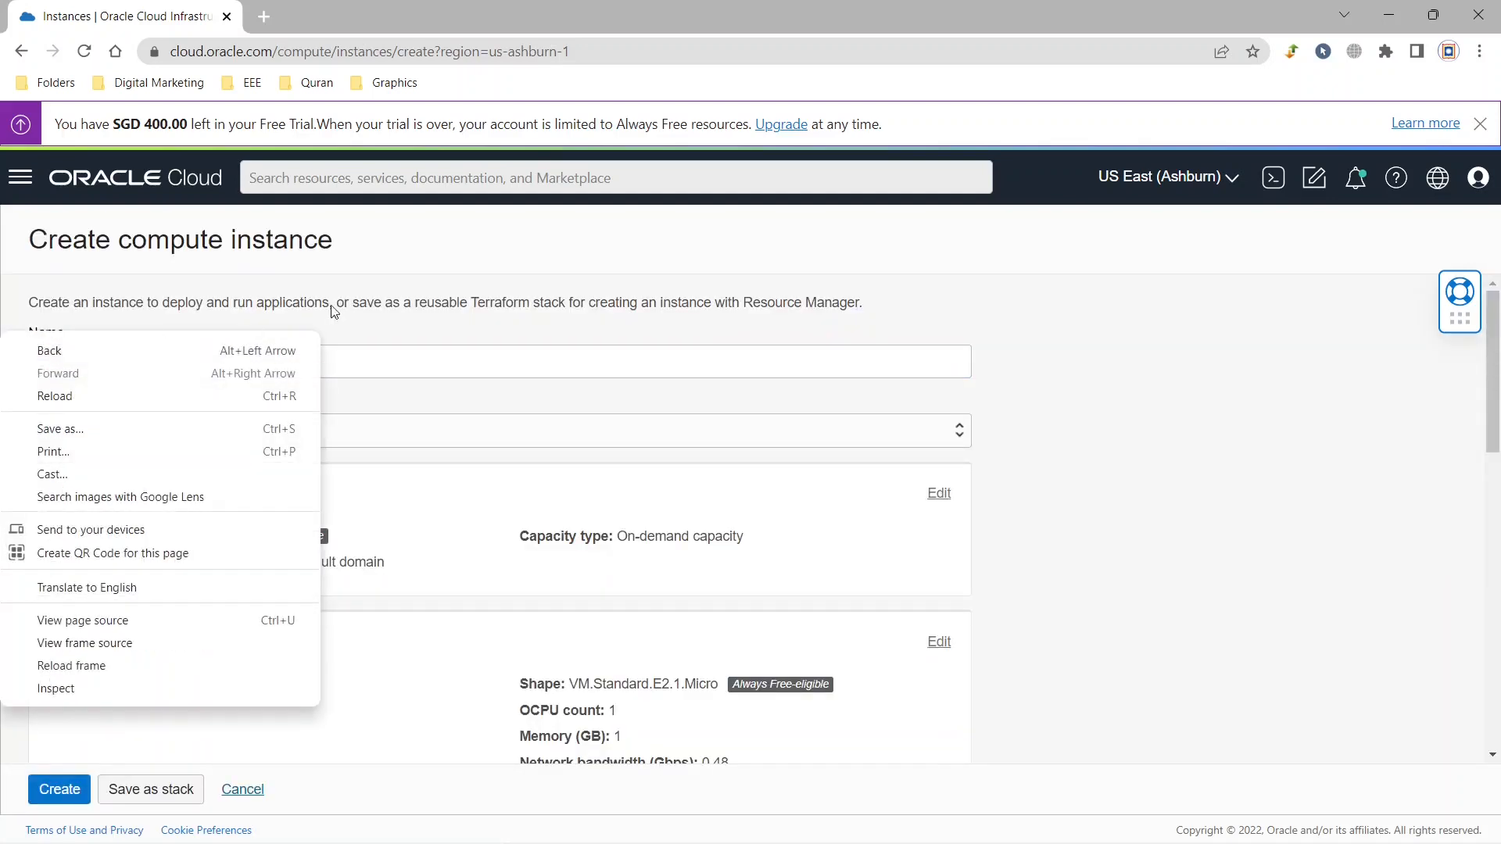
{"action": "left_click", "coordinate": [1250, 316]}
{"action": "left_click_drag", "start_coordinate": [305, 374], "coordinate": [4, 361]}
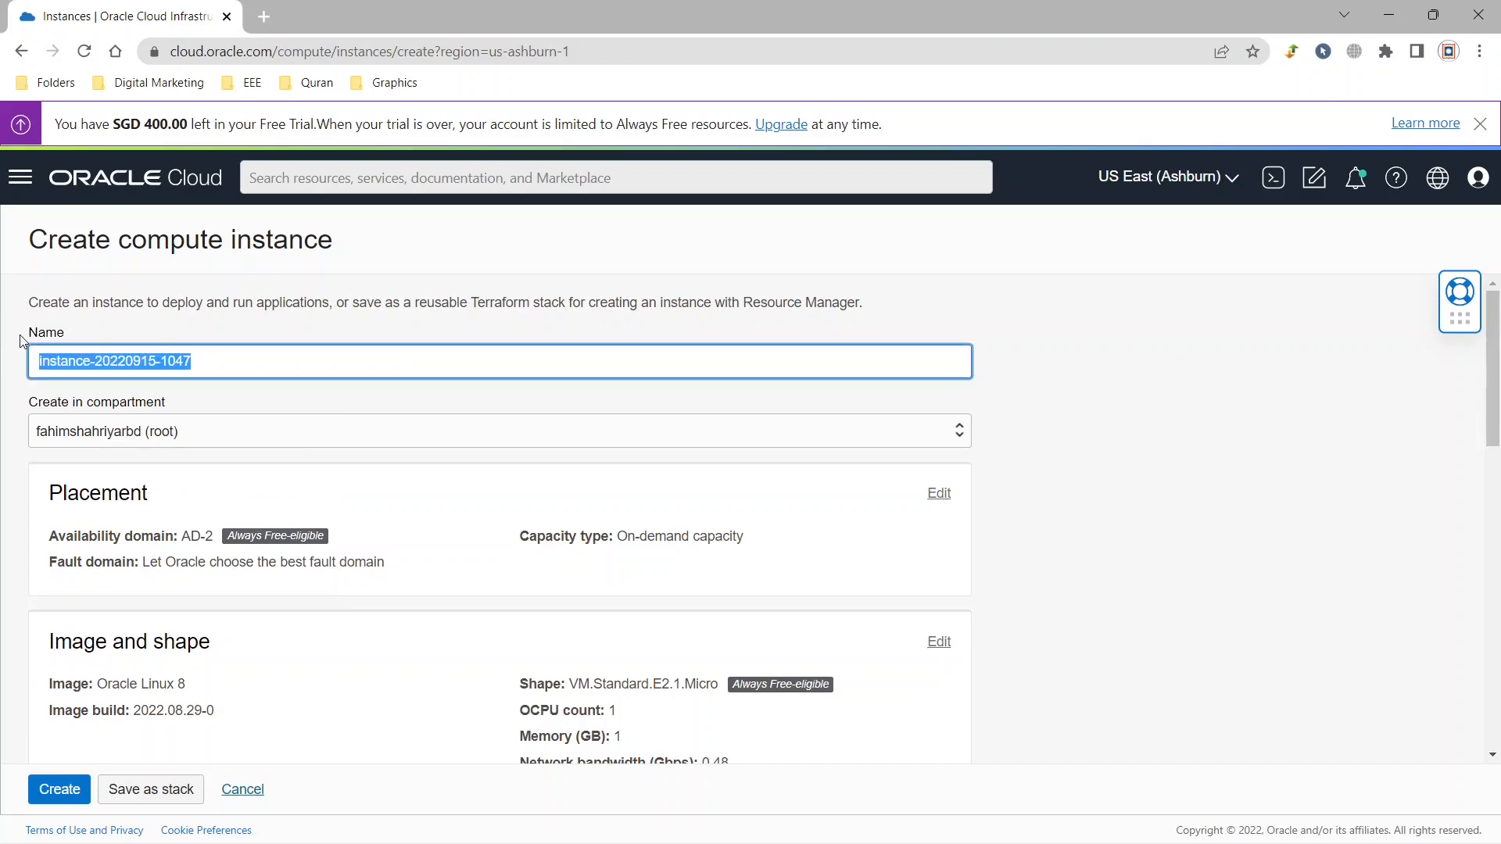
{"action": "type", "text": "ampere"}
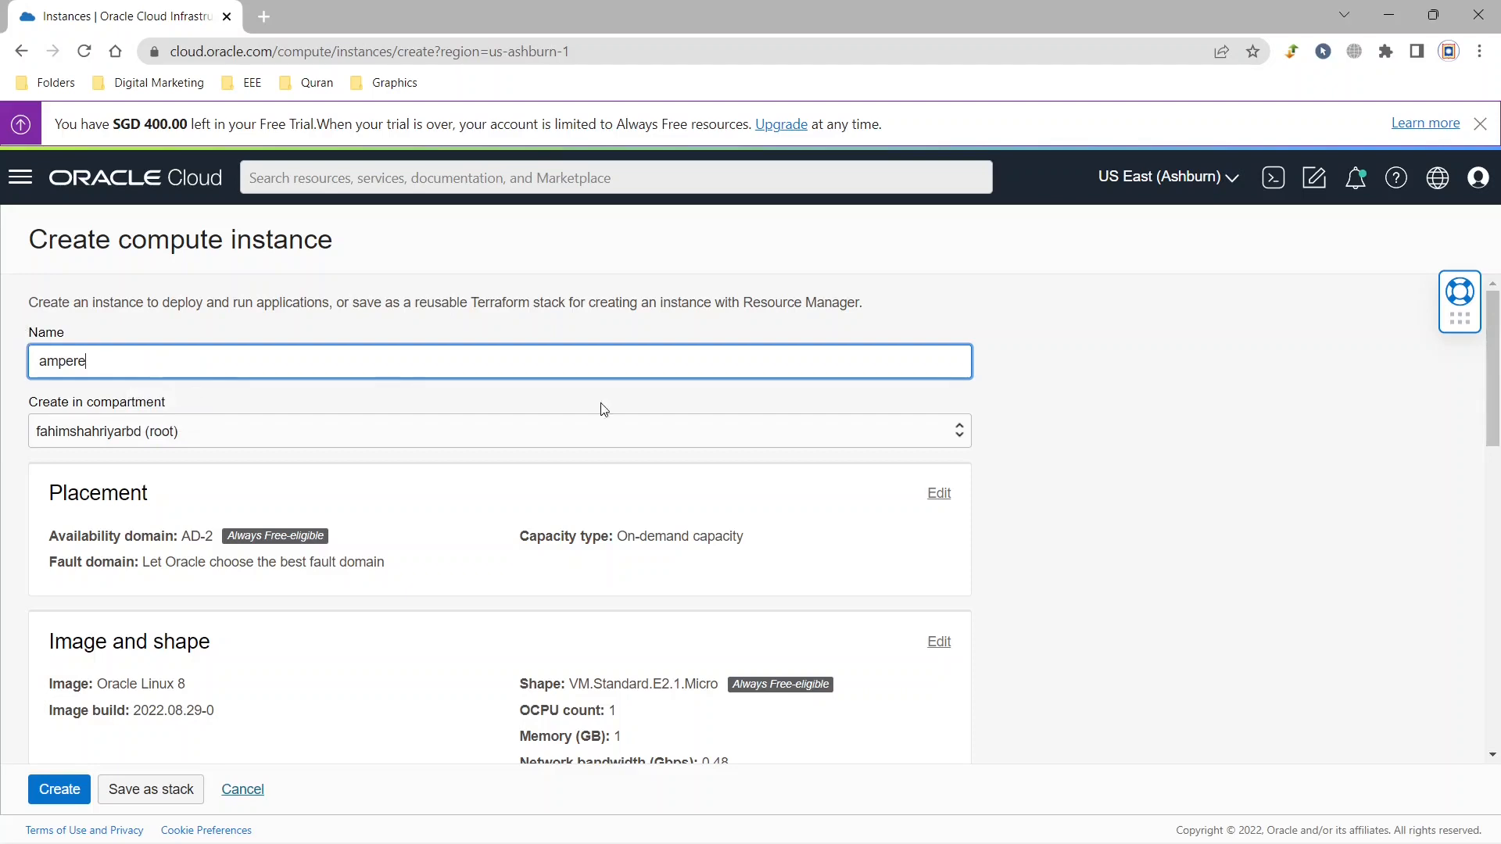
{"action": "left_click", "coordinate": [1069, 419]}
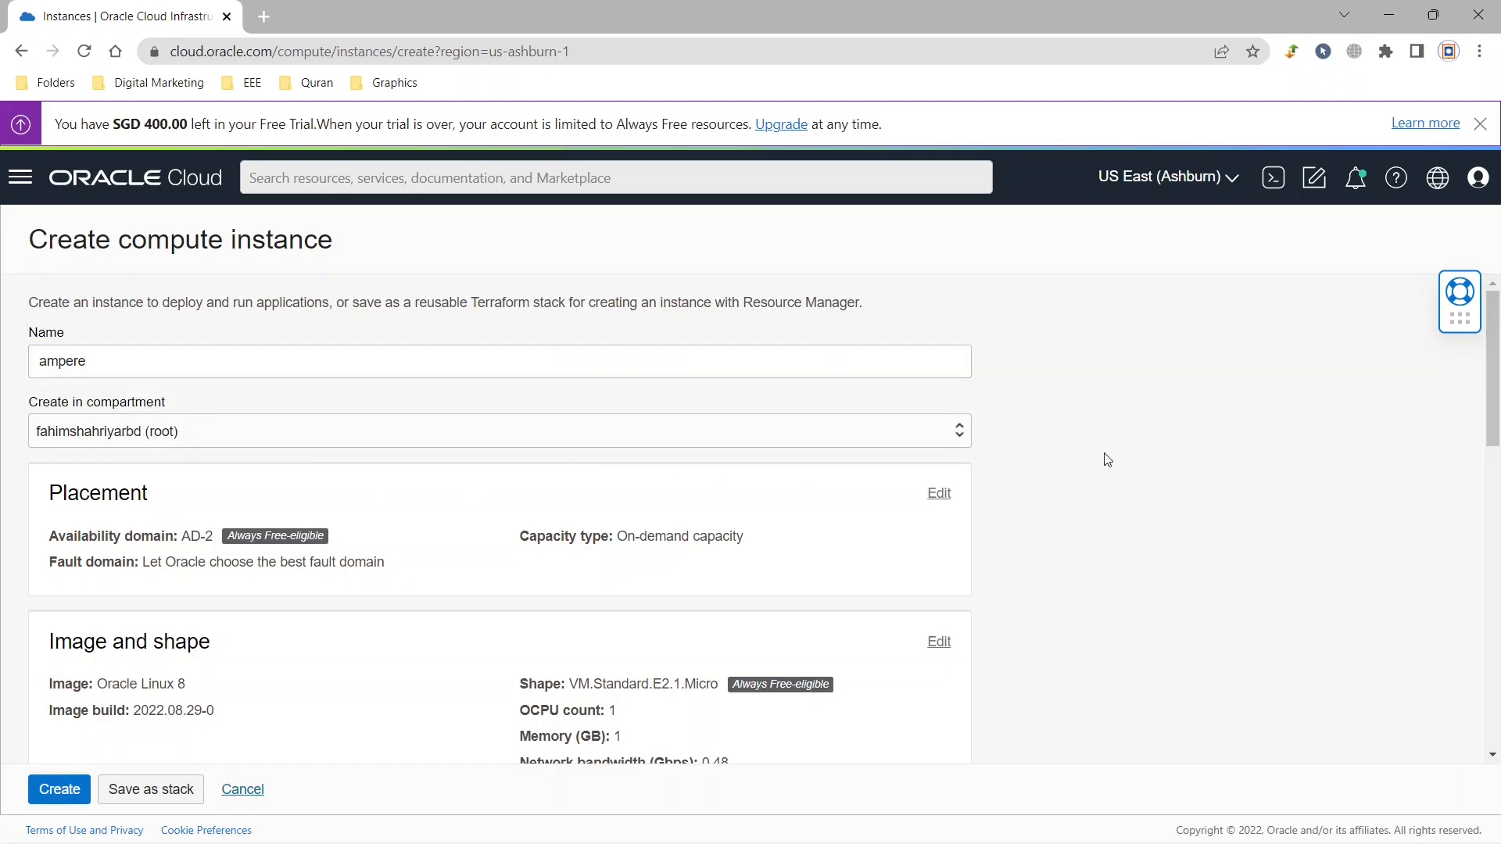
Open the image and shape settings for editing and browse the available platform images.
{"action": "left_click_drag", "start_coordinate": [1489, 404], "coordinate": [1490, 418]}
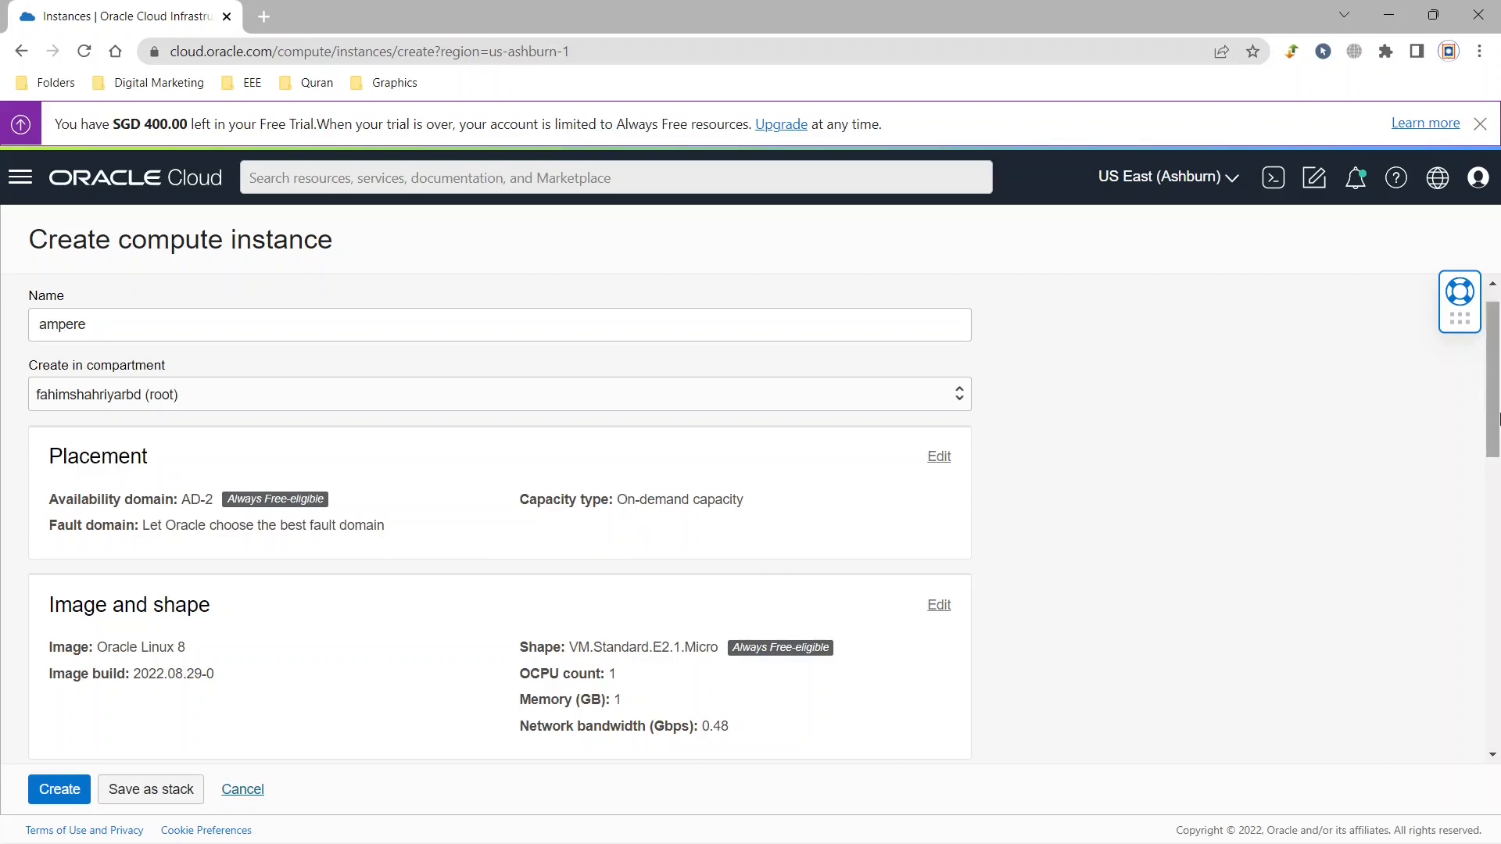
{"action": "scroll", "coordinate": [1498, 419], "scroll_direction": "down", "scroll_amount": 3}
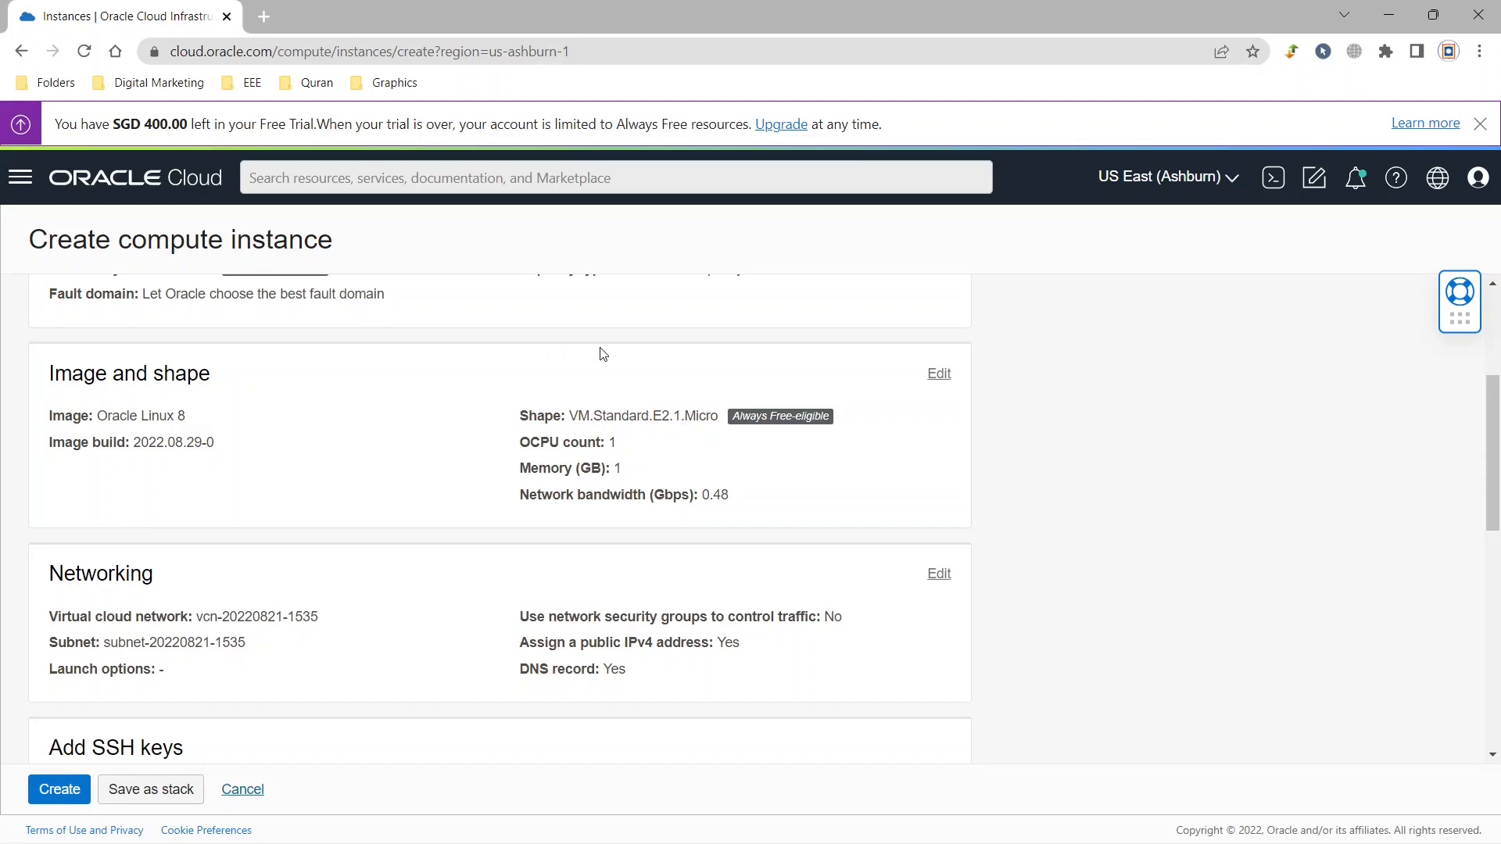
{"action": "left_click", "coordinate": [939, 374]}
{"action": "left_click", "coordinate": [944, 377]}
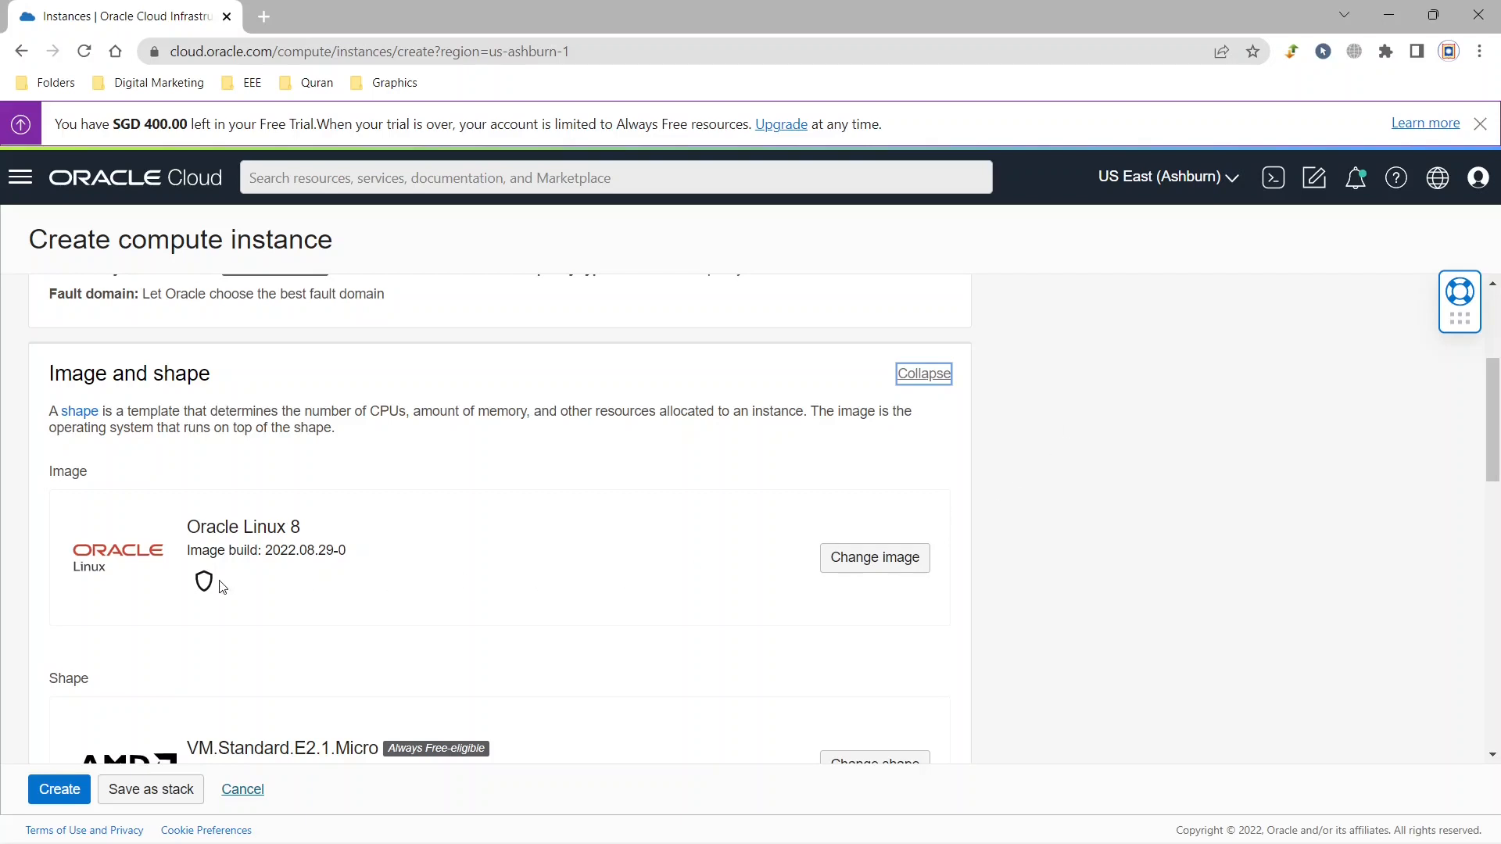
{"action": "left_click", "coordinate": [906, 559]}
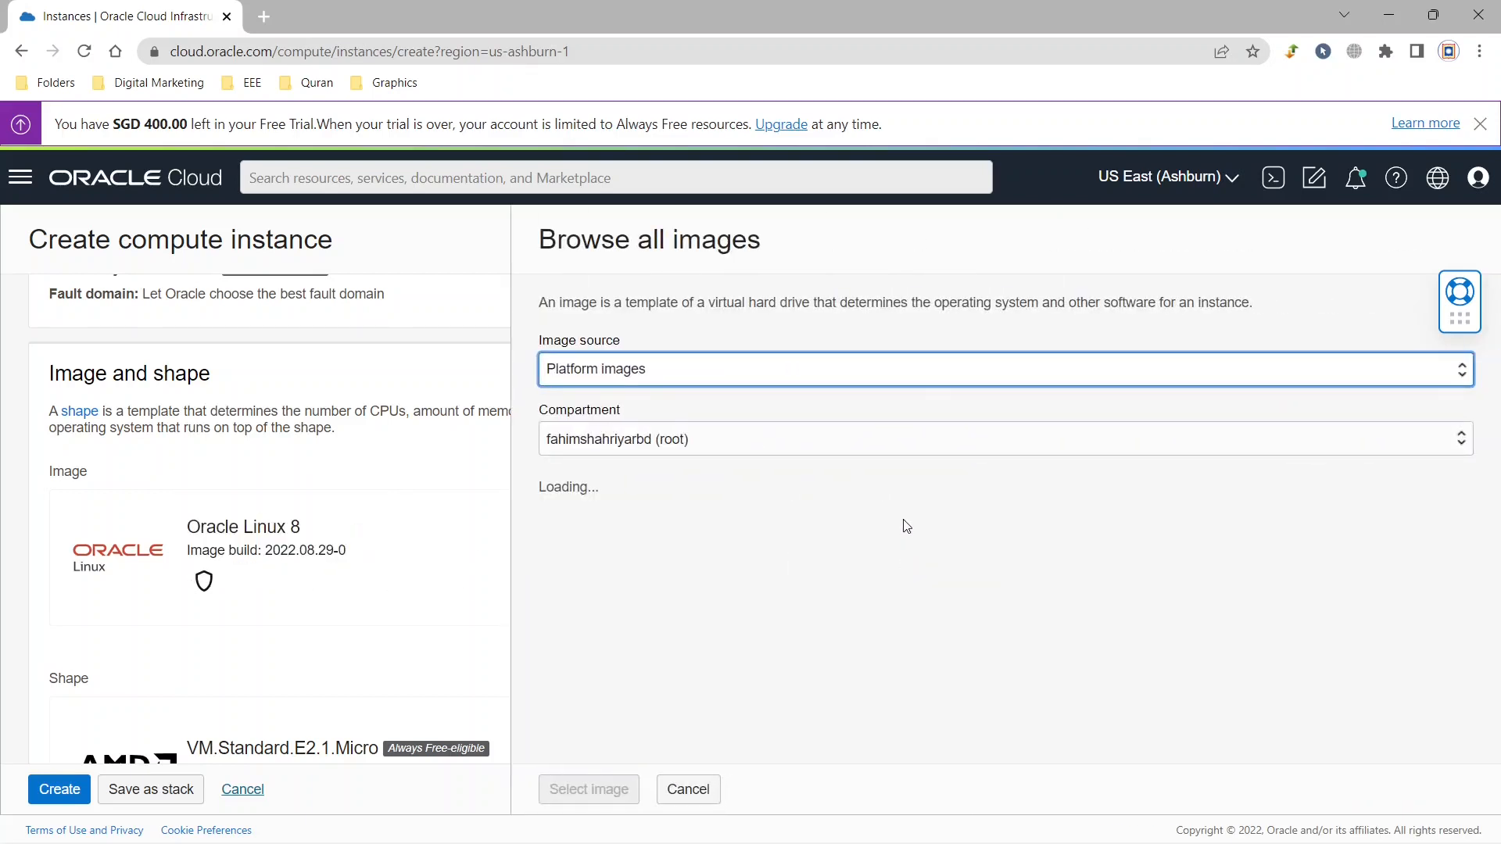
{"action": "scroll", "coordinate": [907, 526], "scroll_direction": "down", "scroll_amount": 3}
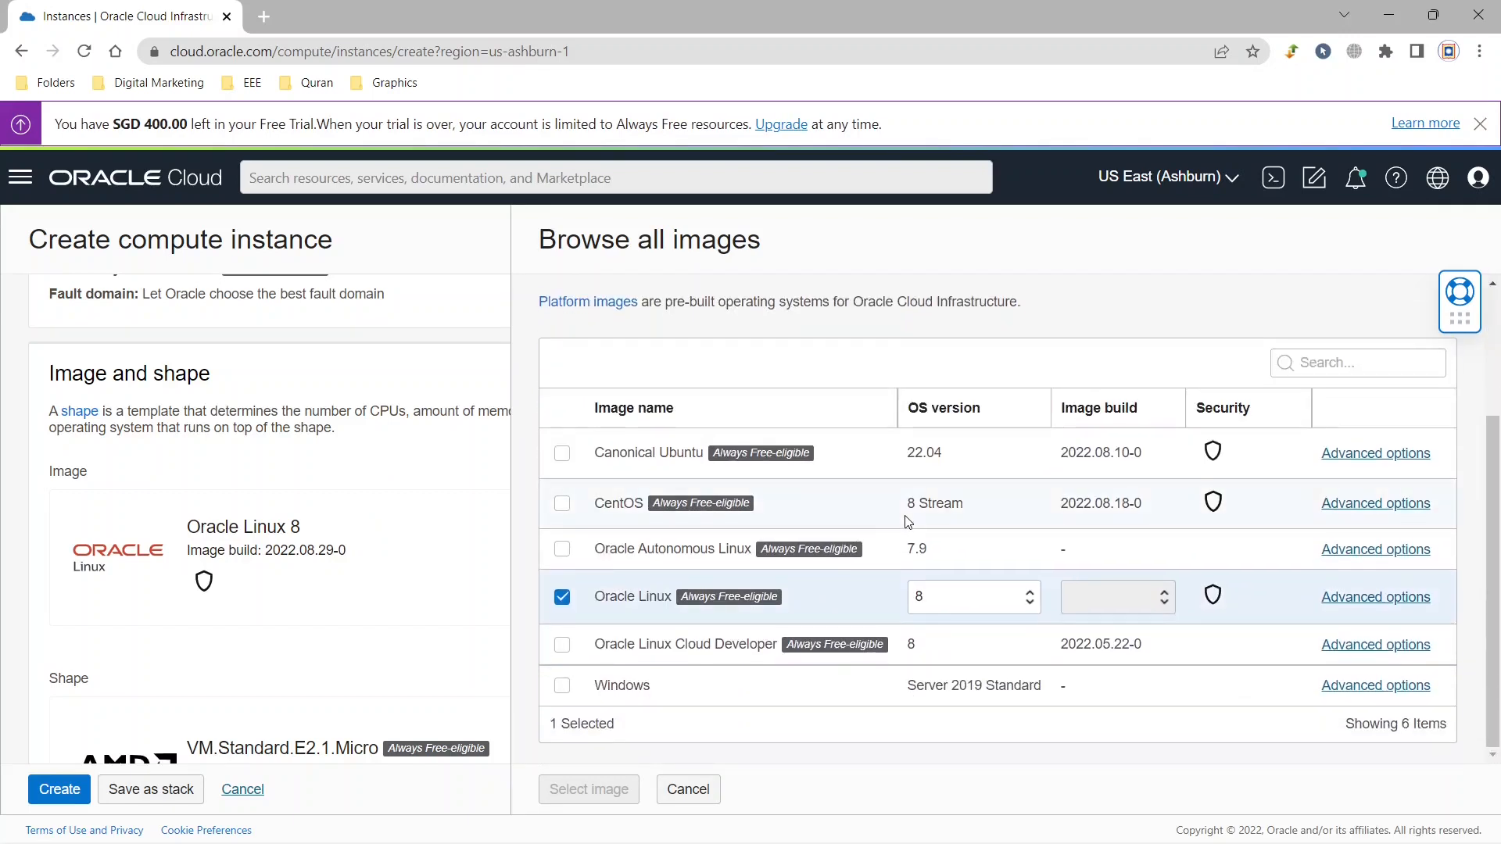
Choose Canonical Ubuntu with OS version 20.04 and apply it as the instance's image.
{"action": "left_click", "coordinate": [562, 457]}
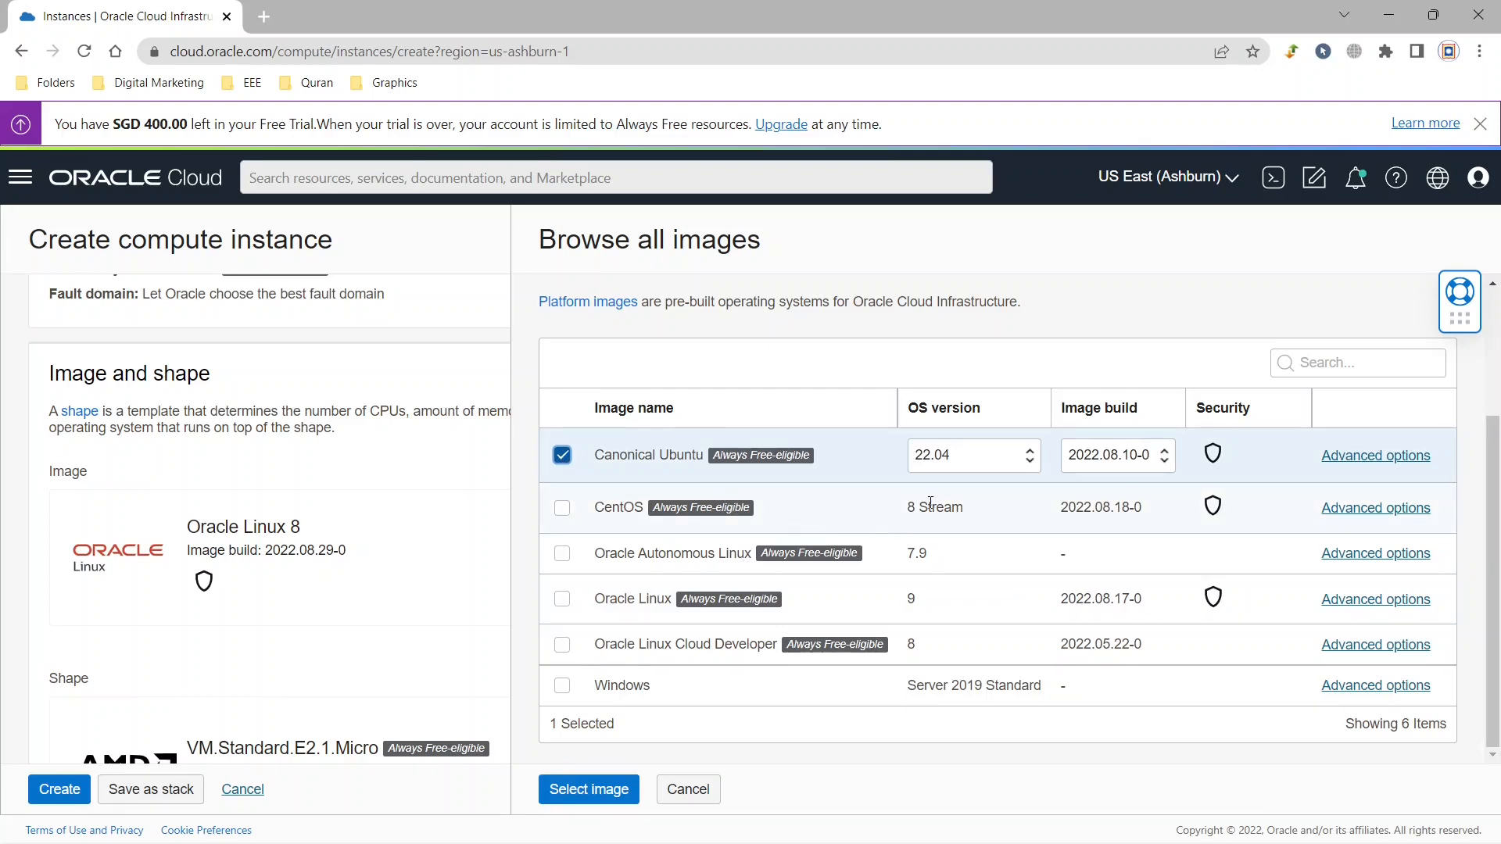
{"action": "left_click", "coordinate": [972, 464]}
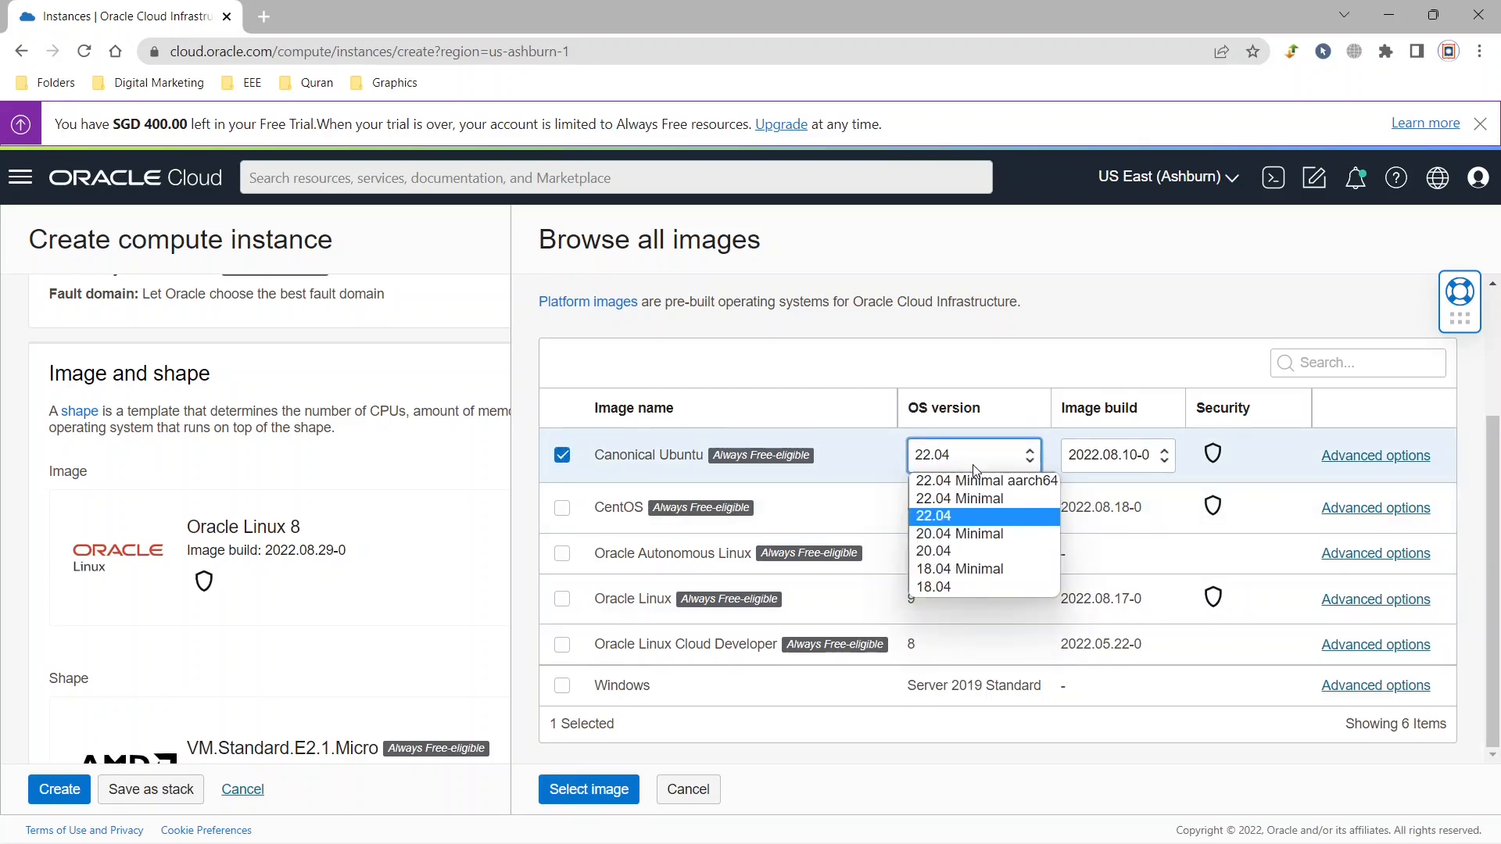
{"action": "left_click", "coordinate": [958, 551]}
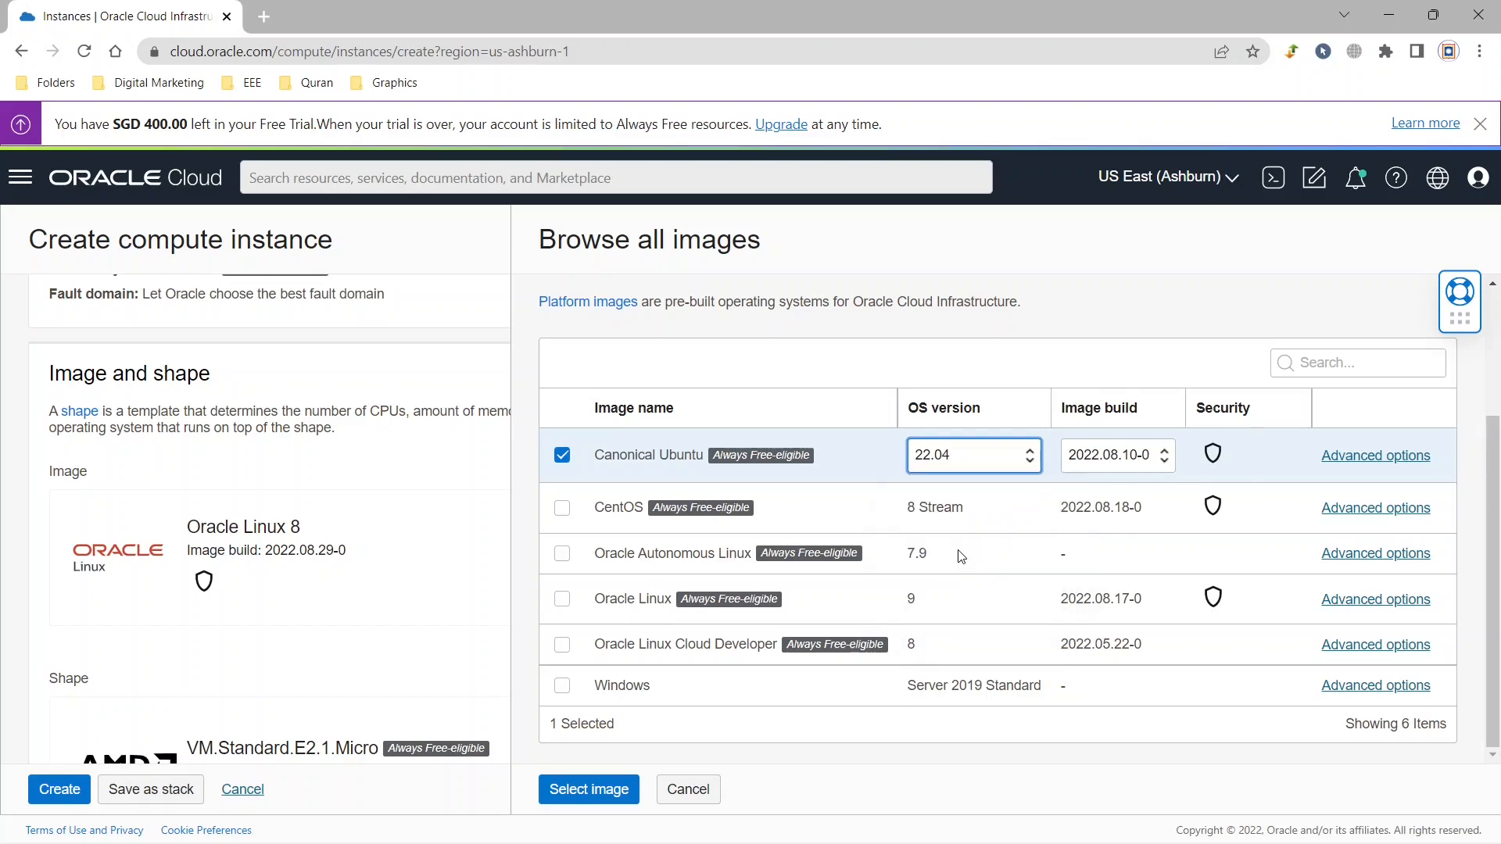
{"action": "left_click", "coordinate": [979, 467]}
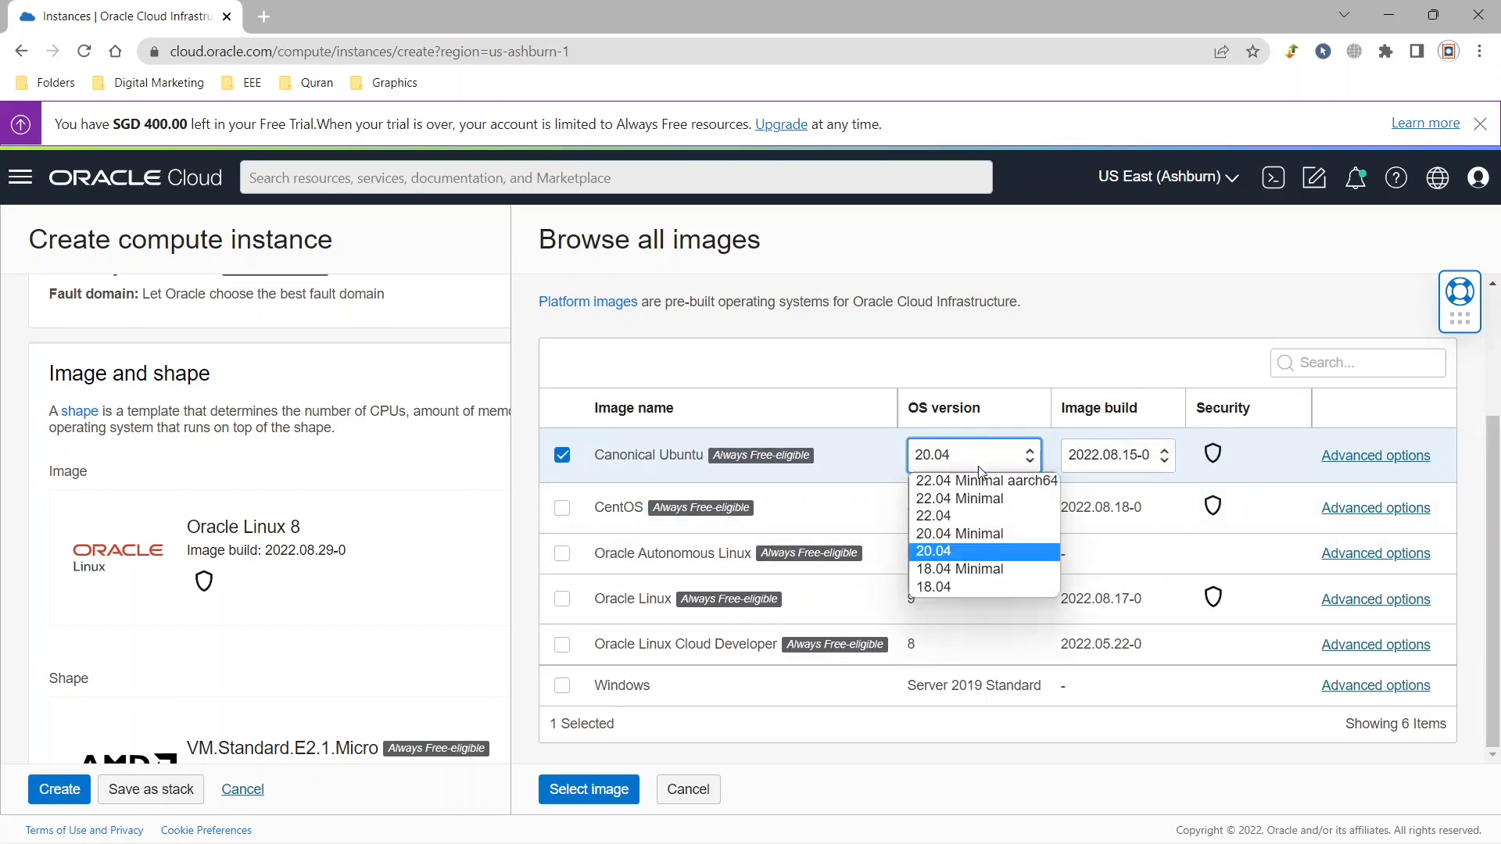
{"action": "left_click", "coordinate": [959, 551]}
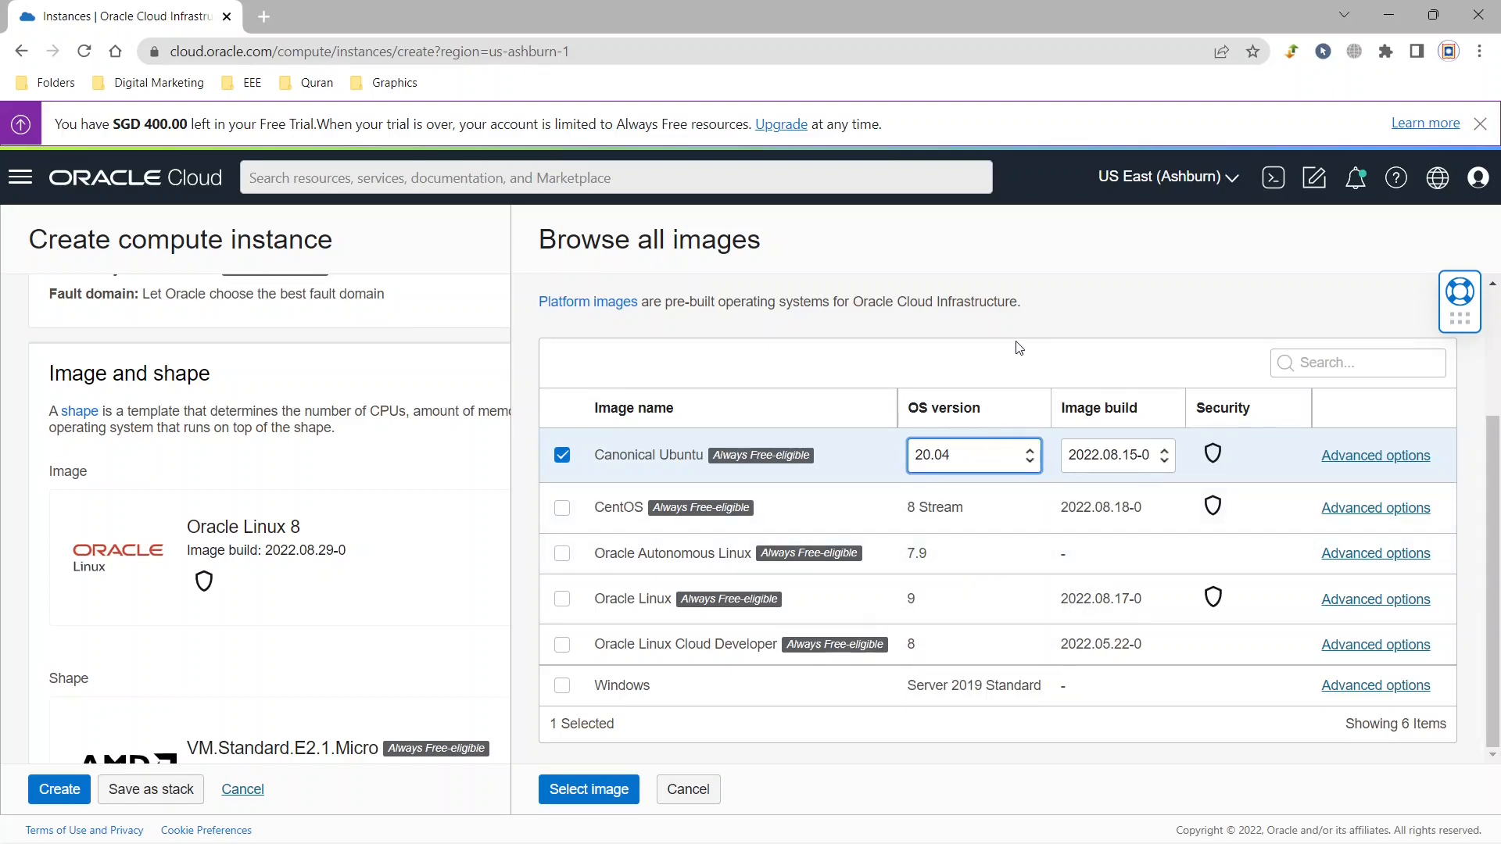
{"action": "left_click", "coordinate": [973, 449]}
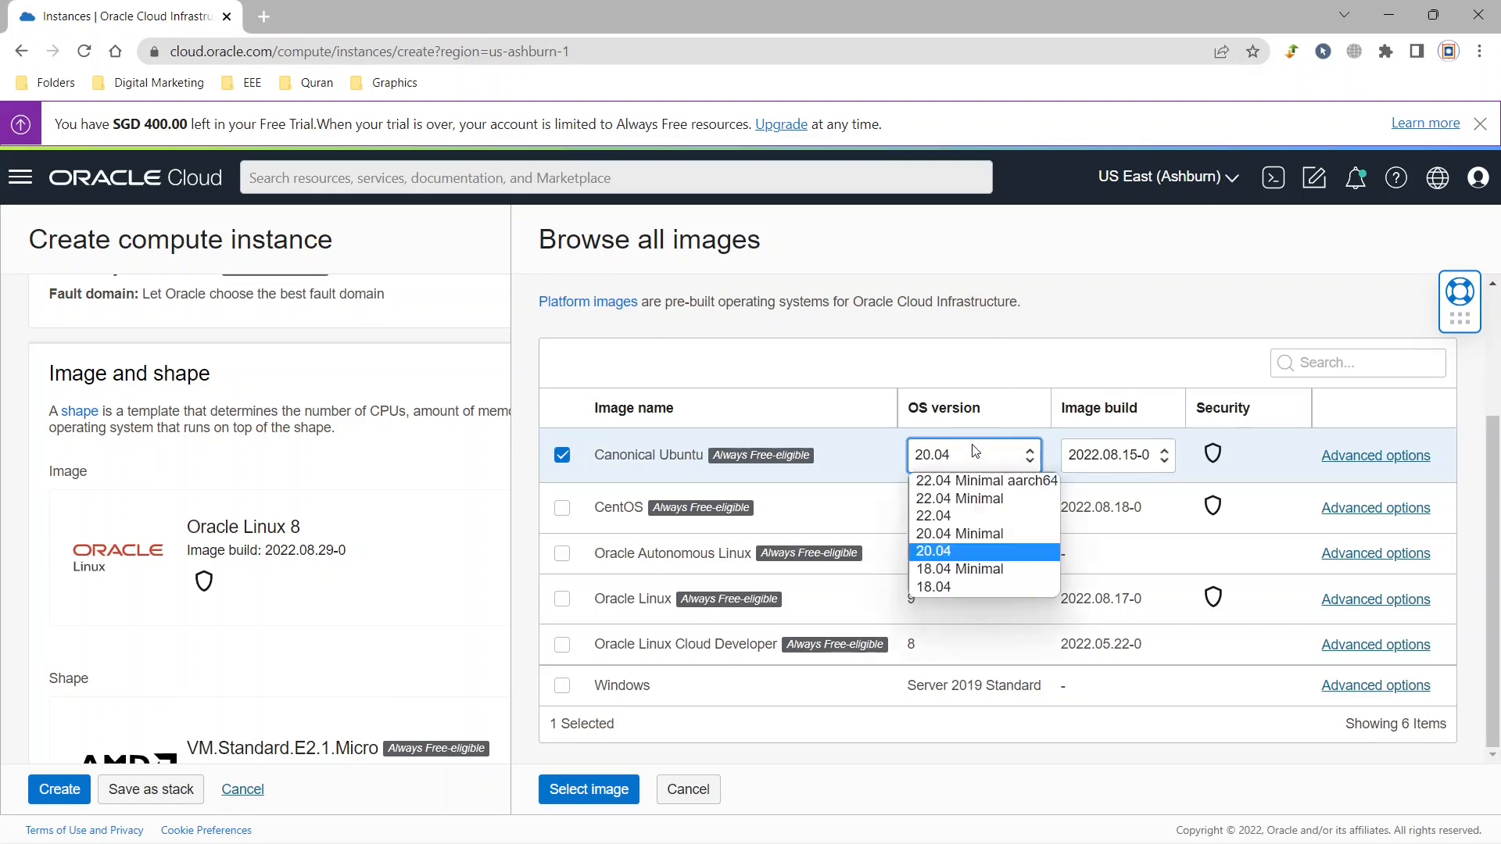
{"action": "left_click", "coordinate": [955, 548]}
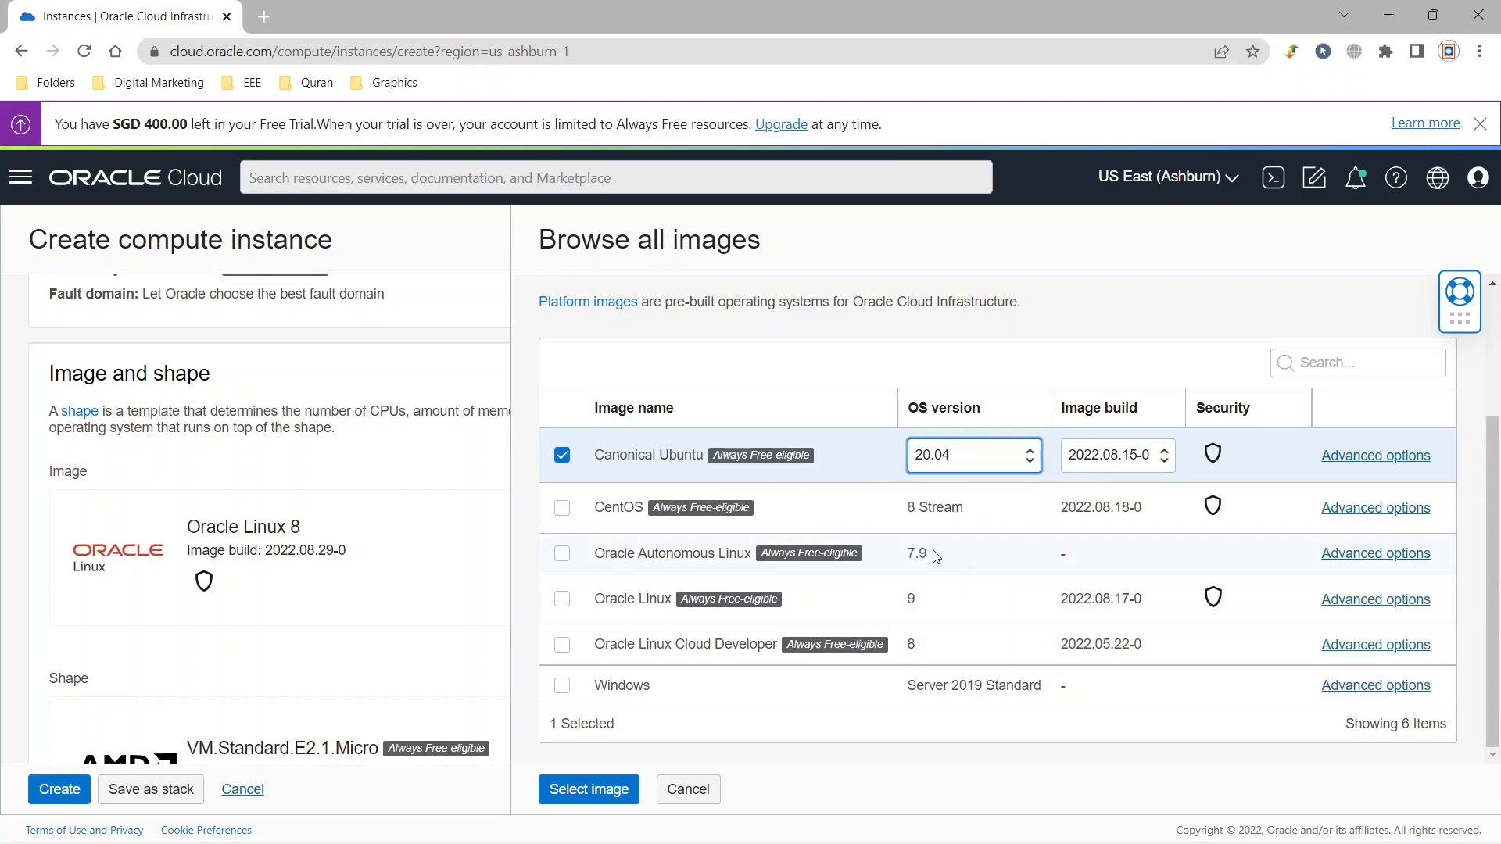
{"action": "left_click", "coordinate": [592, 791]}
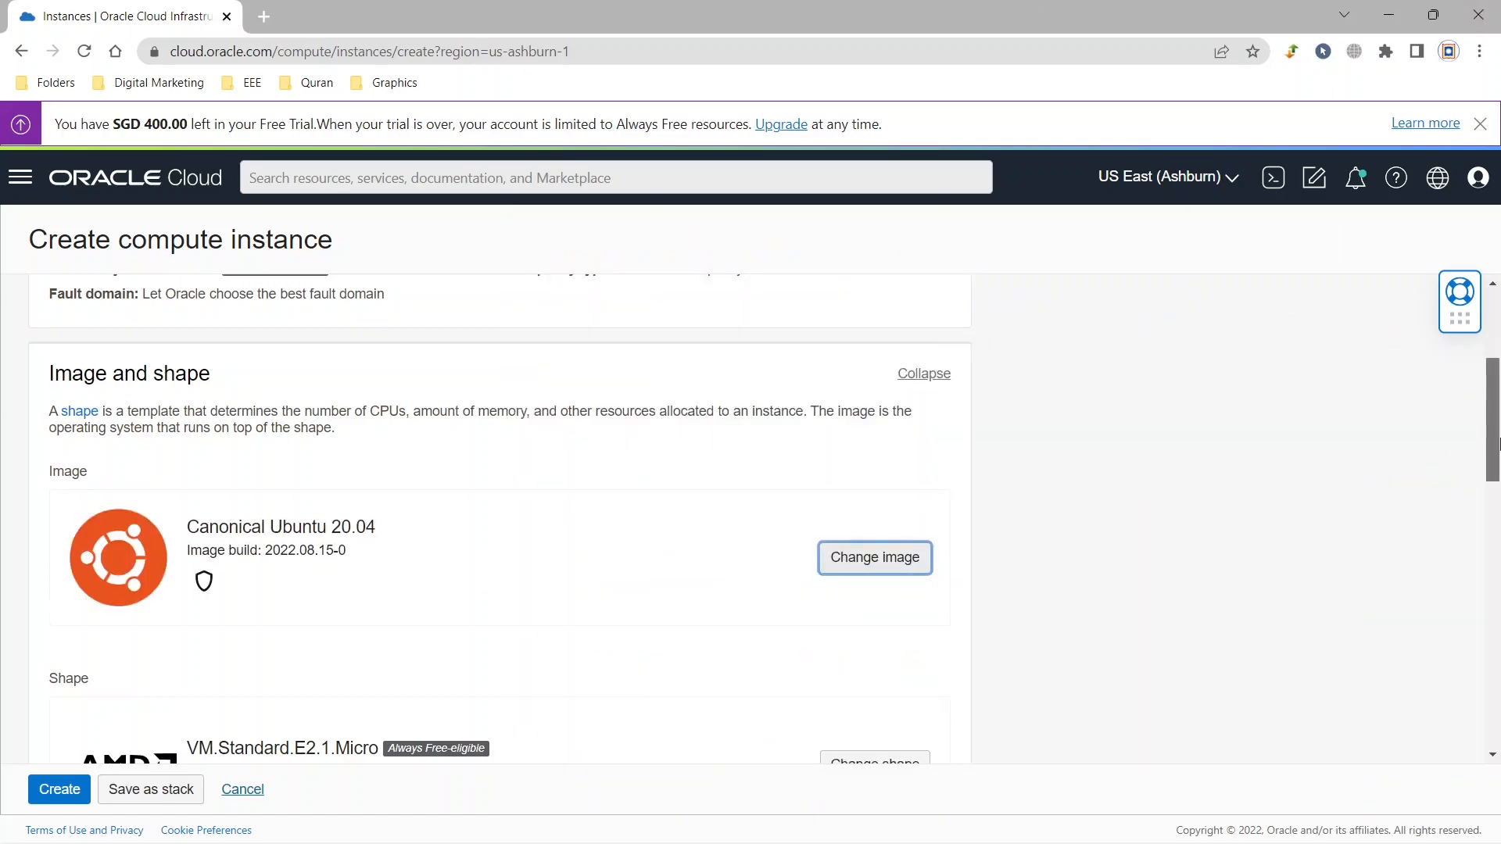
Browse the available shapes for the instance and show the Ampere series of the virtual machine type.
{"action": "scroll", "coordinate": [1498, 469], "scroll_direction": "down", "scroll_amount": 1}
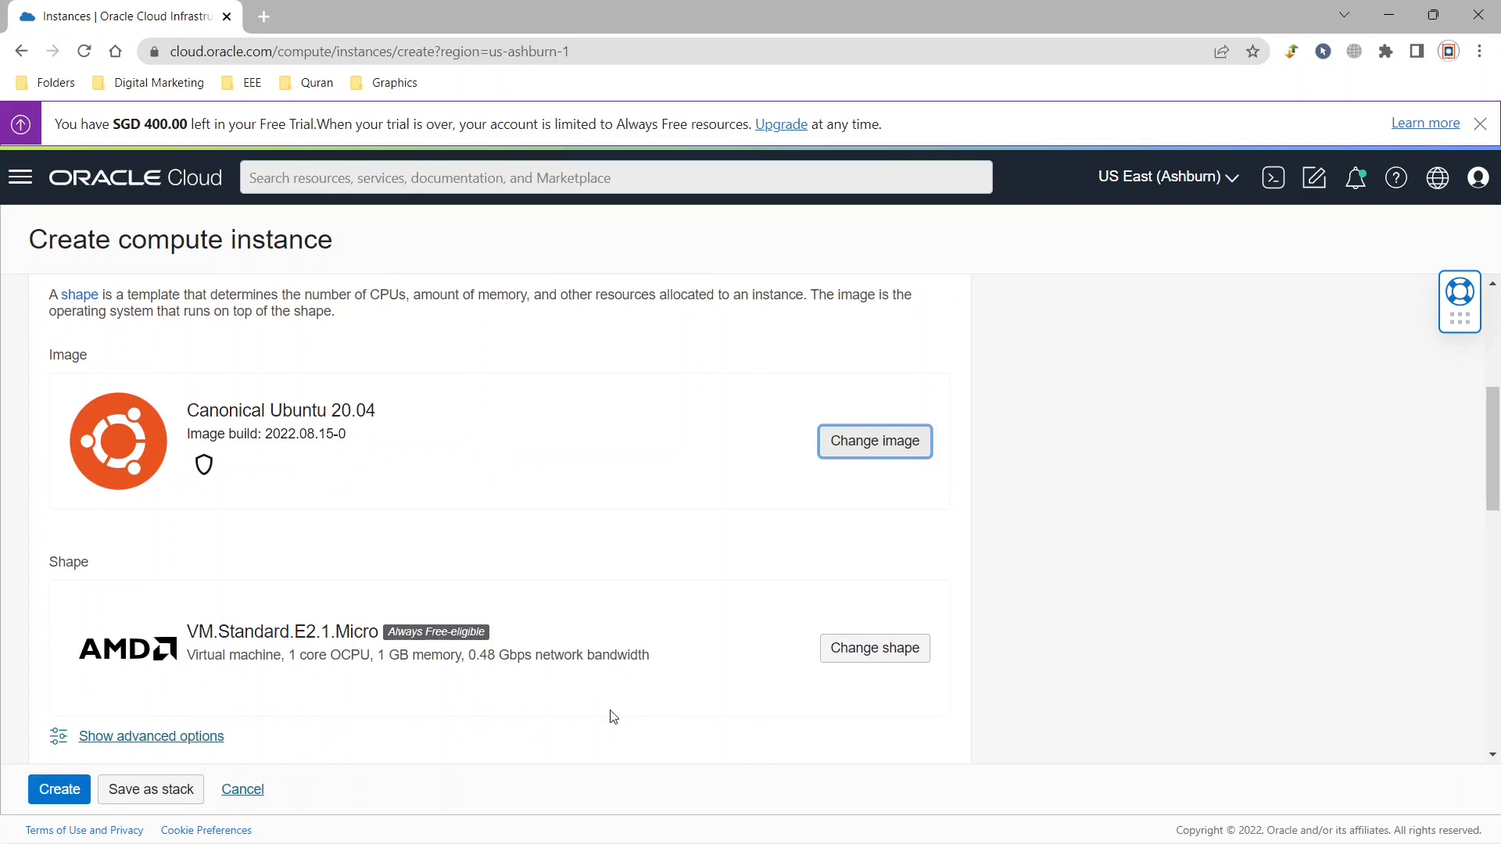
{"action": "left_click", "coordinate": [882, 665]}
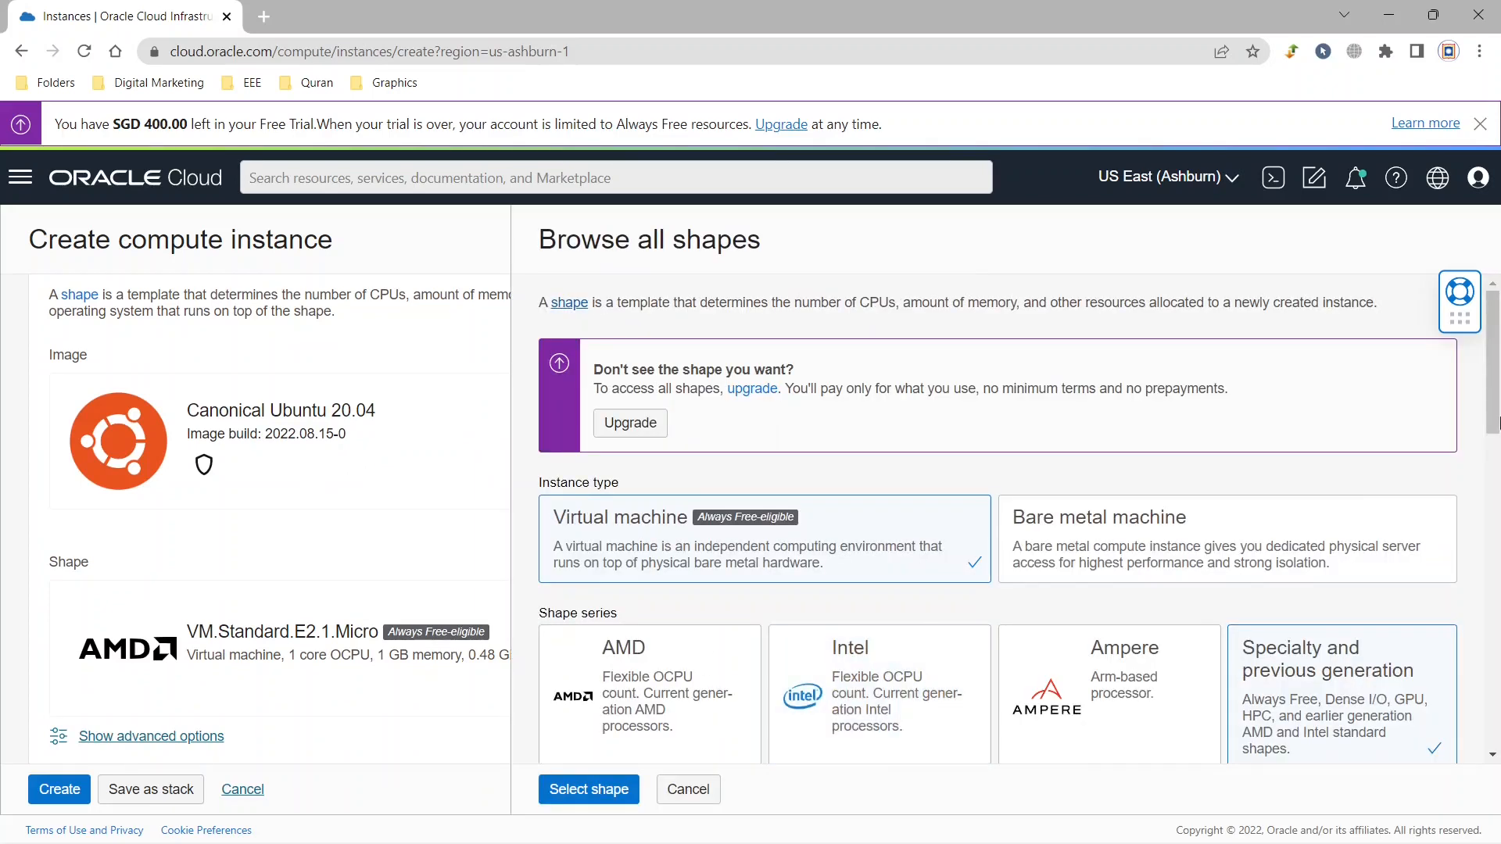
{"action": "scroll", "coordinate": [1494, 328], "scroll_direction": "down", "scroll_amount": 2}
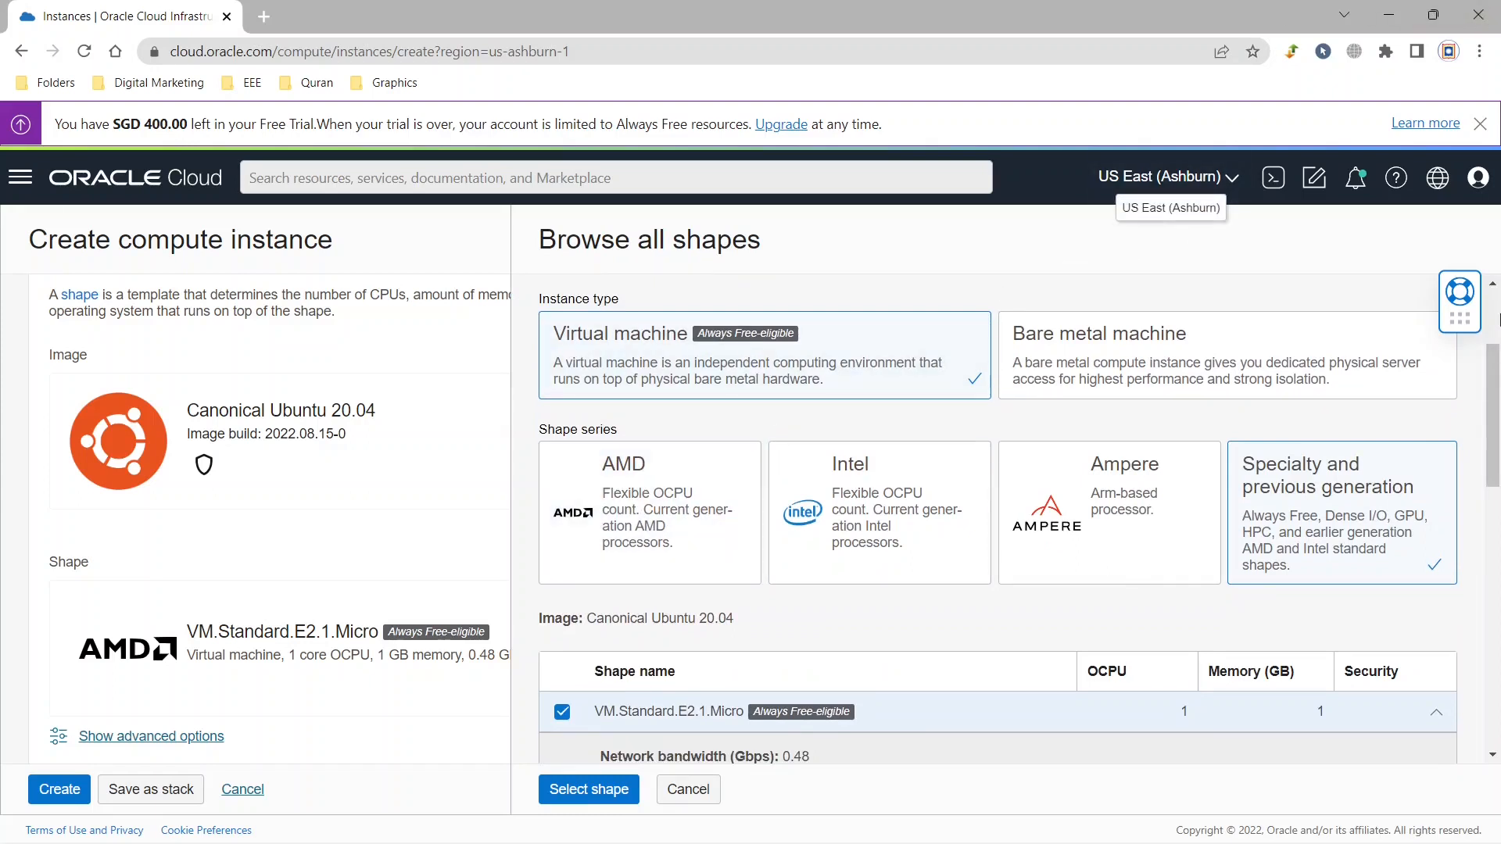
{"action": "scroll", "coordinate": [1494, 375], "scroll_direction": "down", "scroll_amount": 2}
{"action": "left_click", "coordinate": [1097, 461]}
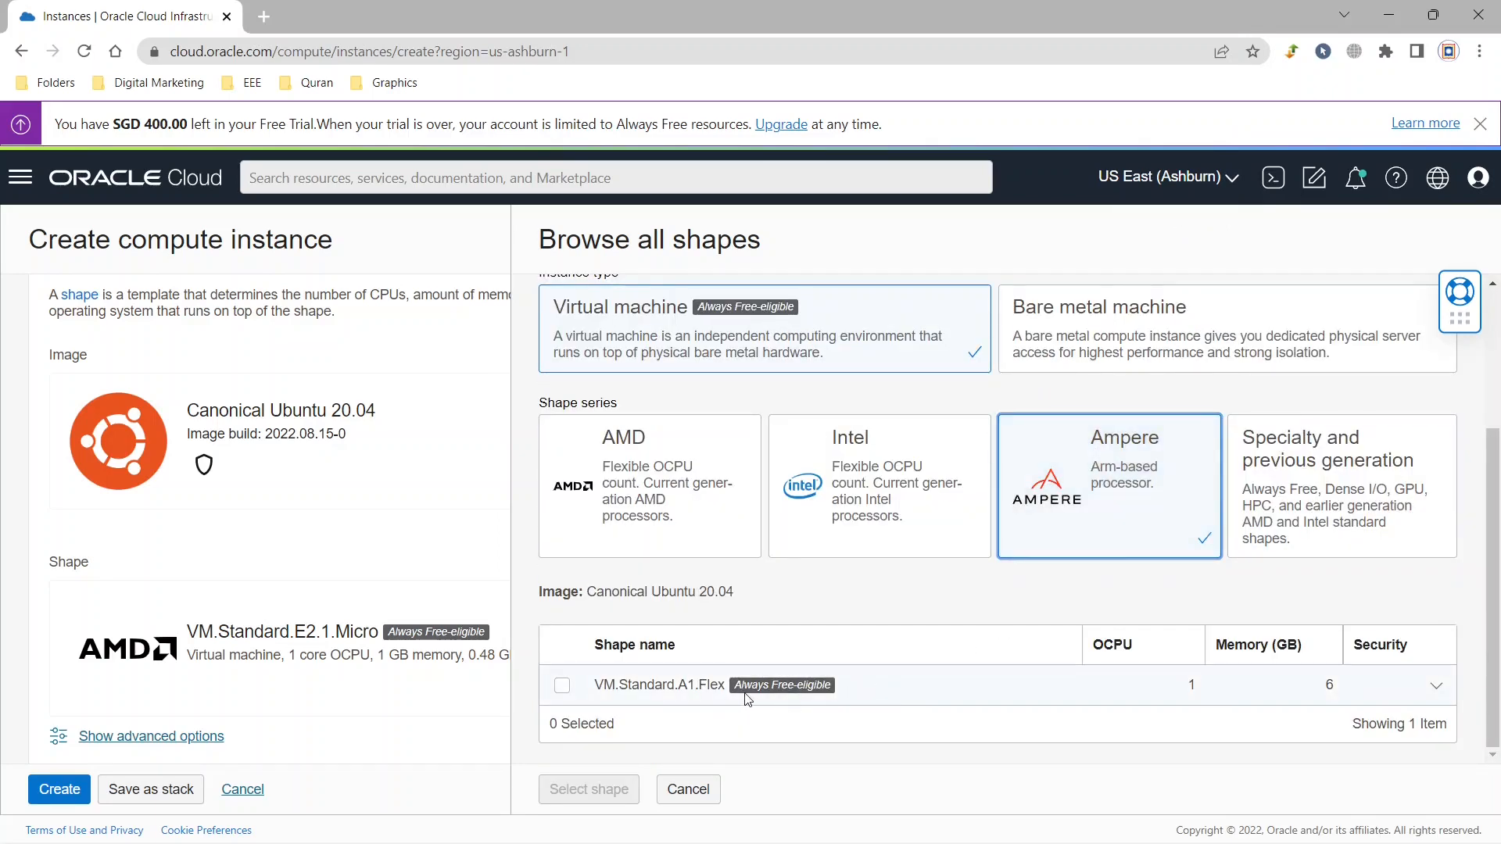
Examine the Specialty and previous generation shapes, including the details of VM.Standard.E2.1.Micro.
{"action": "left_click", "coordinate": [1354, 512]}
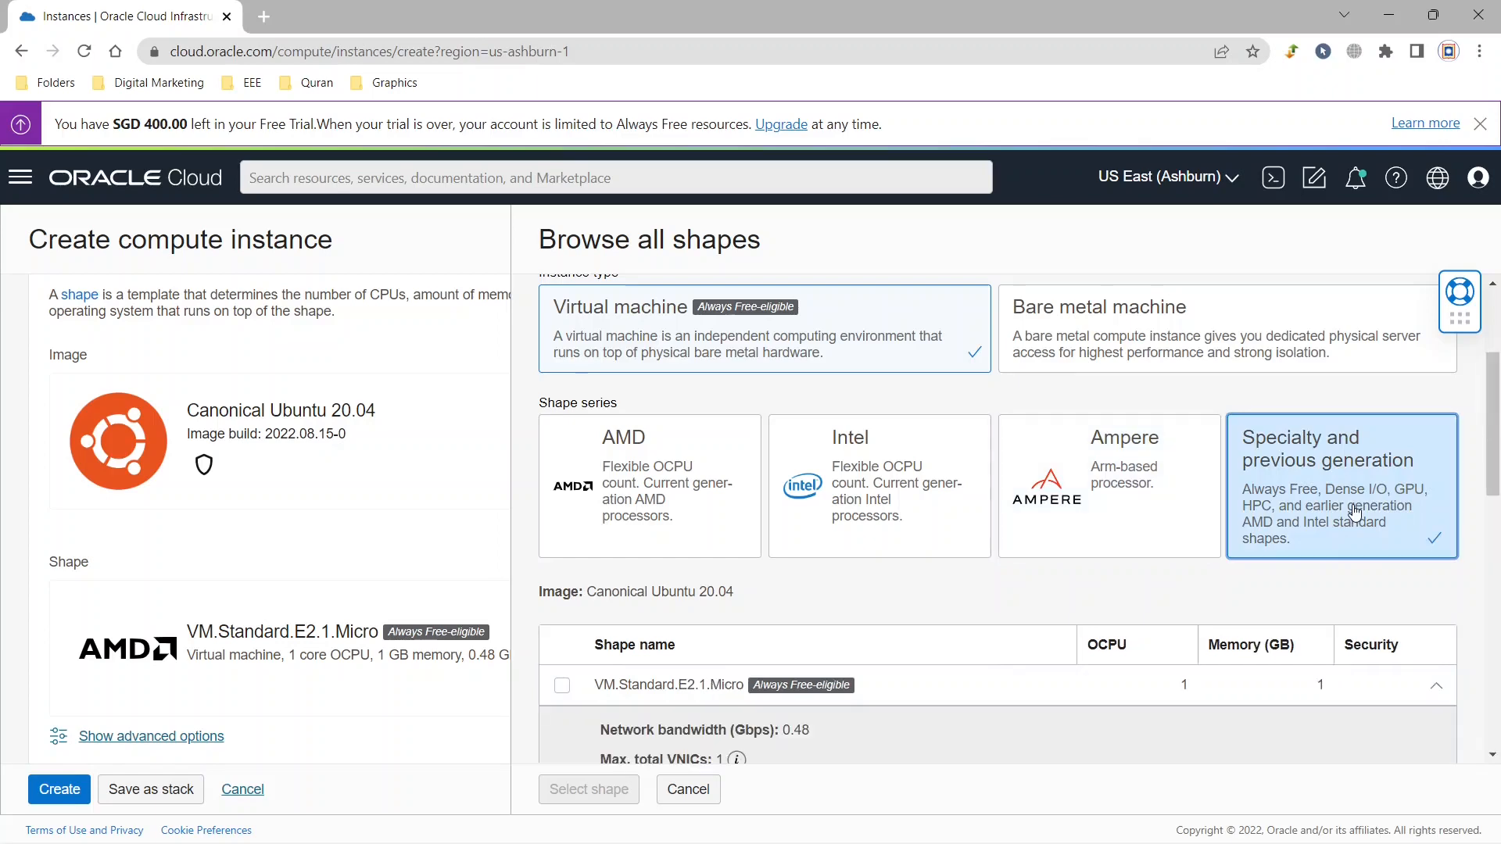
{"action": "scroll", "coordinate": [1014, 493], "scroll_direction": "down", "scroll_amount": 4}
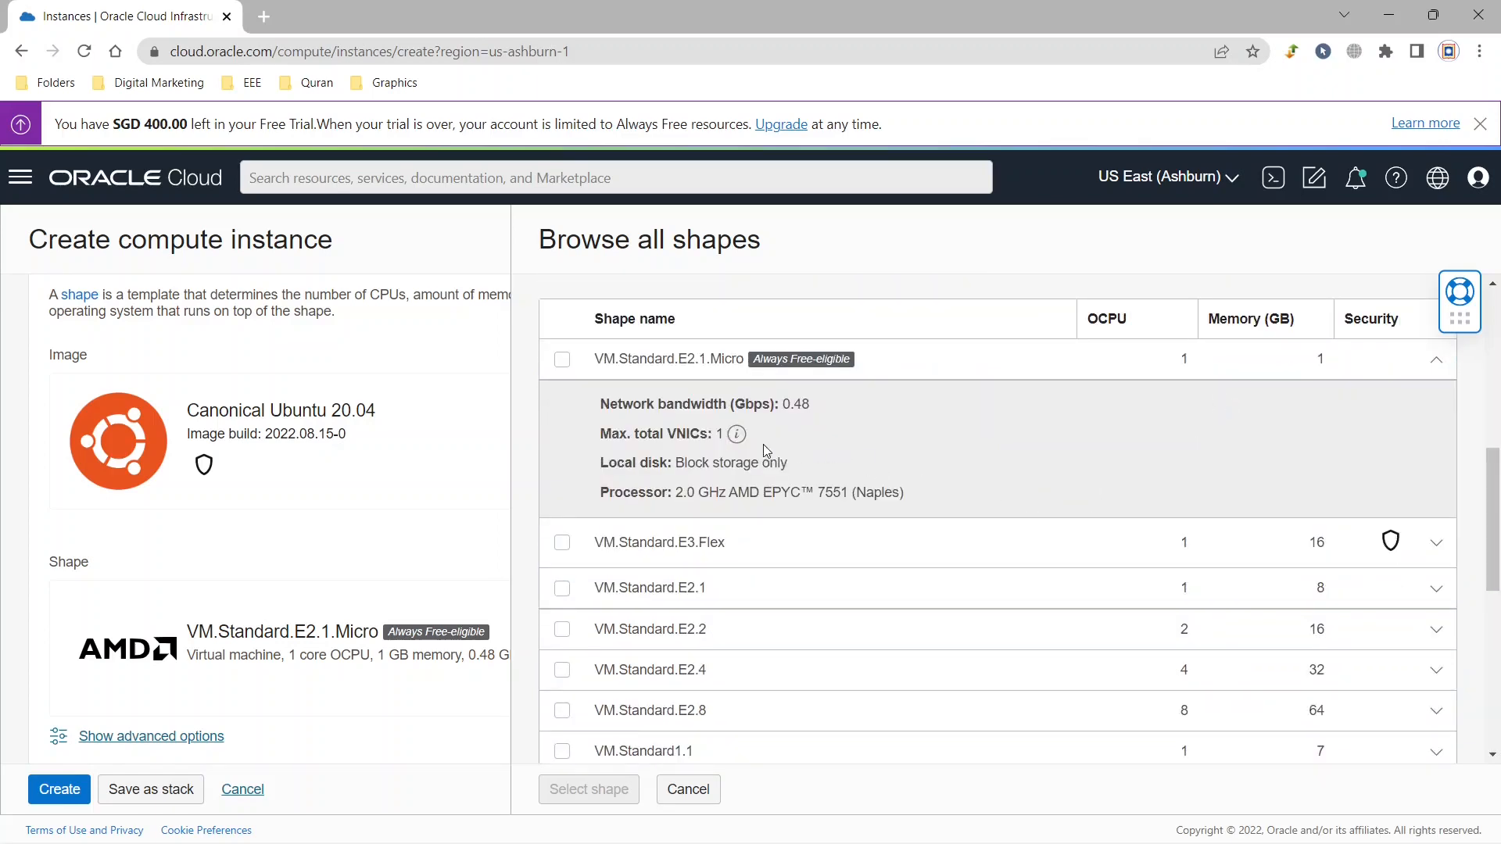
{"action": "mouse_move", "coordinate": [742, 436]}
{"action": "scroll", "coordinate": [1318, 373], "scroll_direction": "up", "scroll_amount": 4}
Apply the Ampere shape VM.Standard.A1.Flex to the instance with 4 OCPUs and 24 GB of memory.
{"action": "left_click", "coordinate": [1119, 472]}
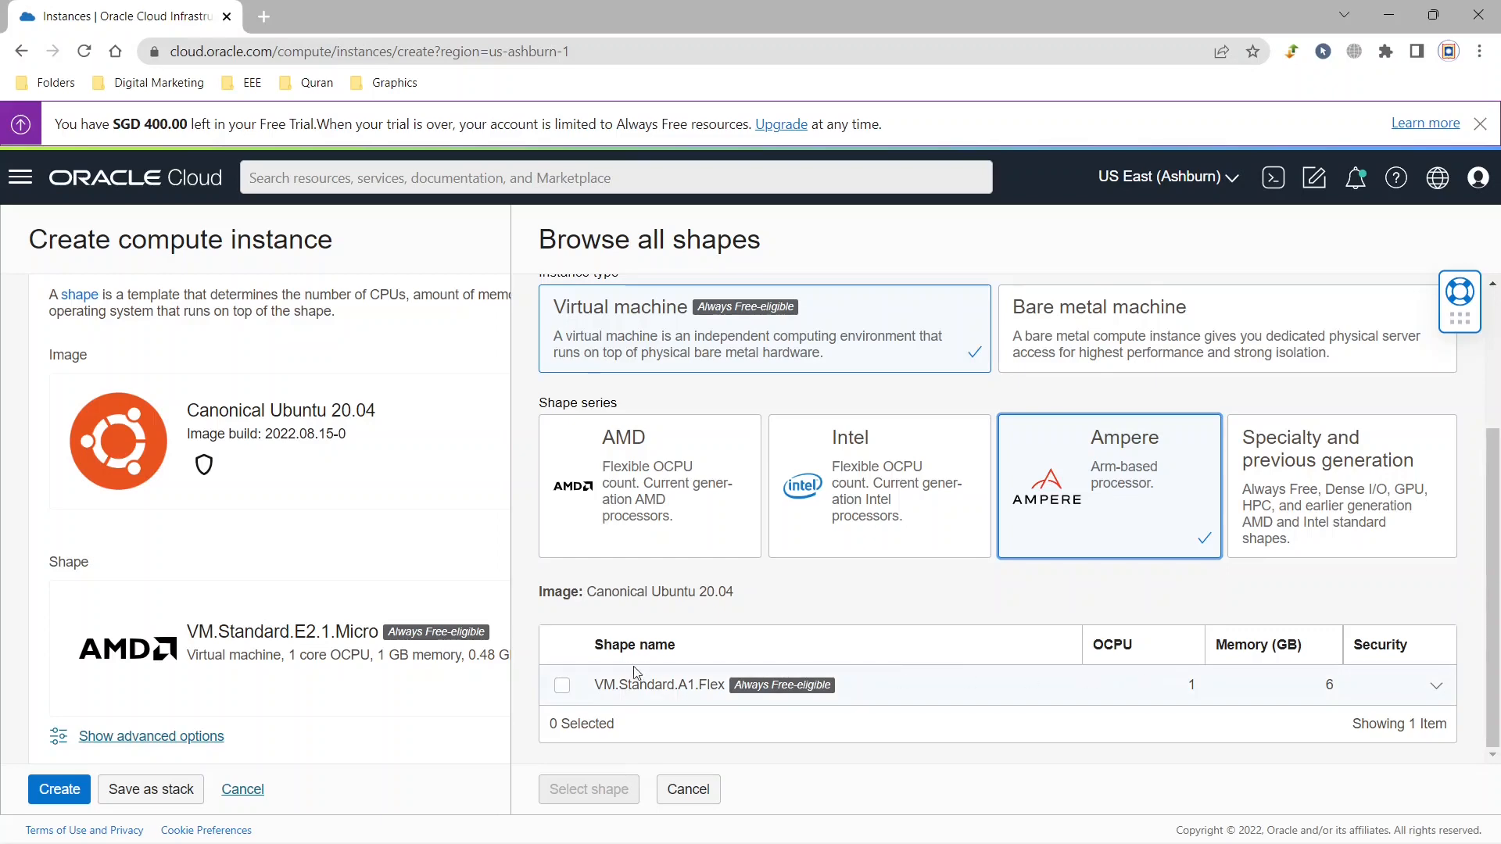
{"action": "left_click", "coordinate": [562, 688]}
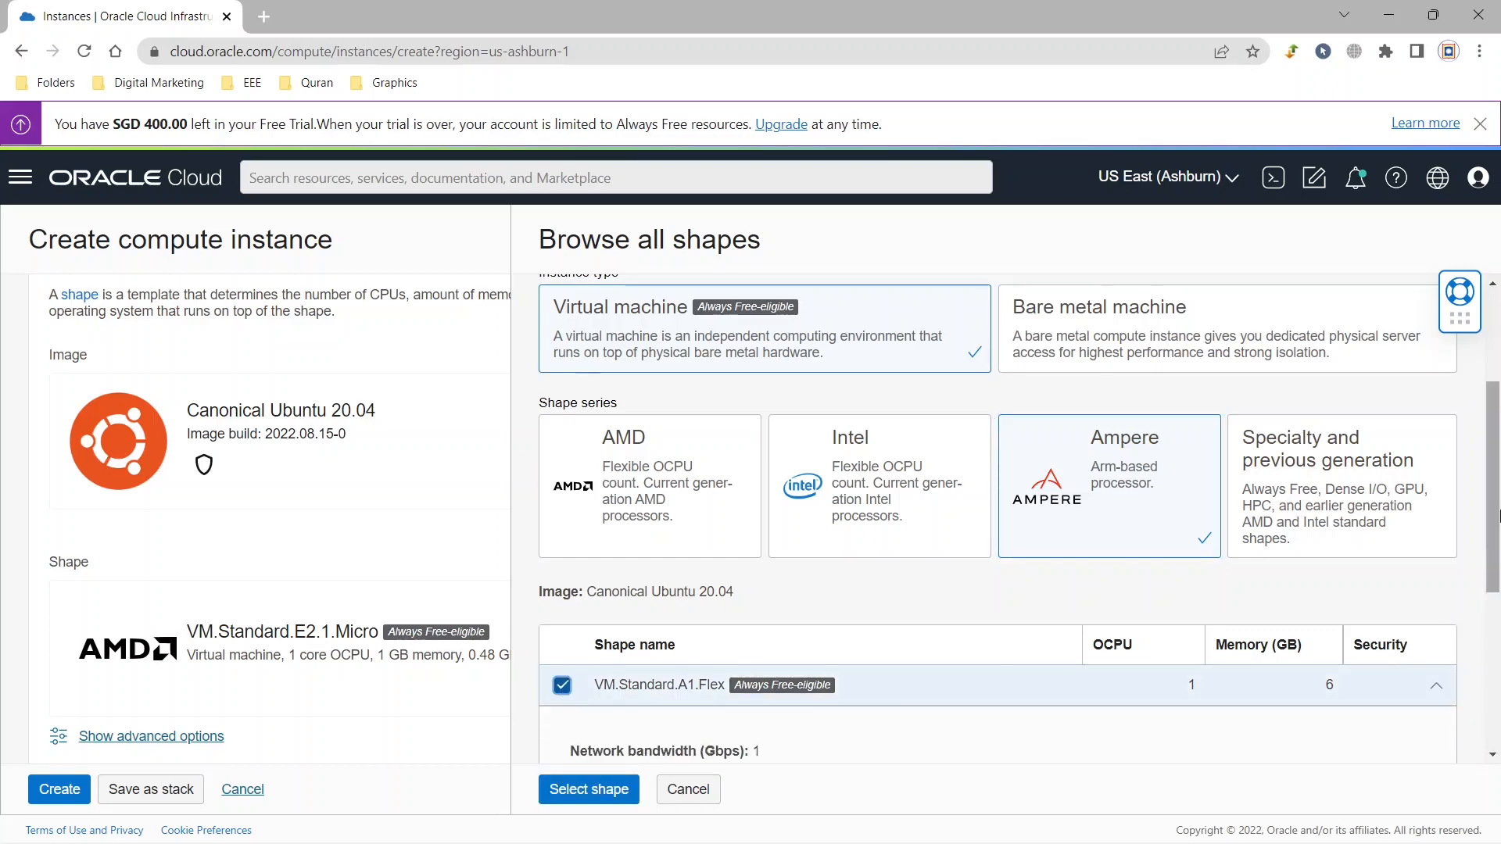
{"action": "left_click_drag", "start_coordinate": [1496, 512], "coordinate": [1496, 675]}
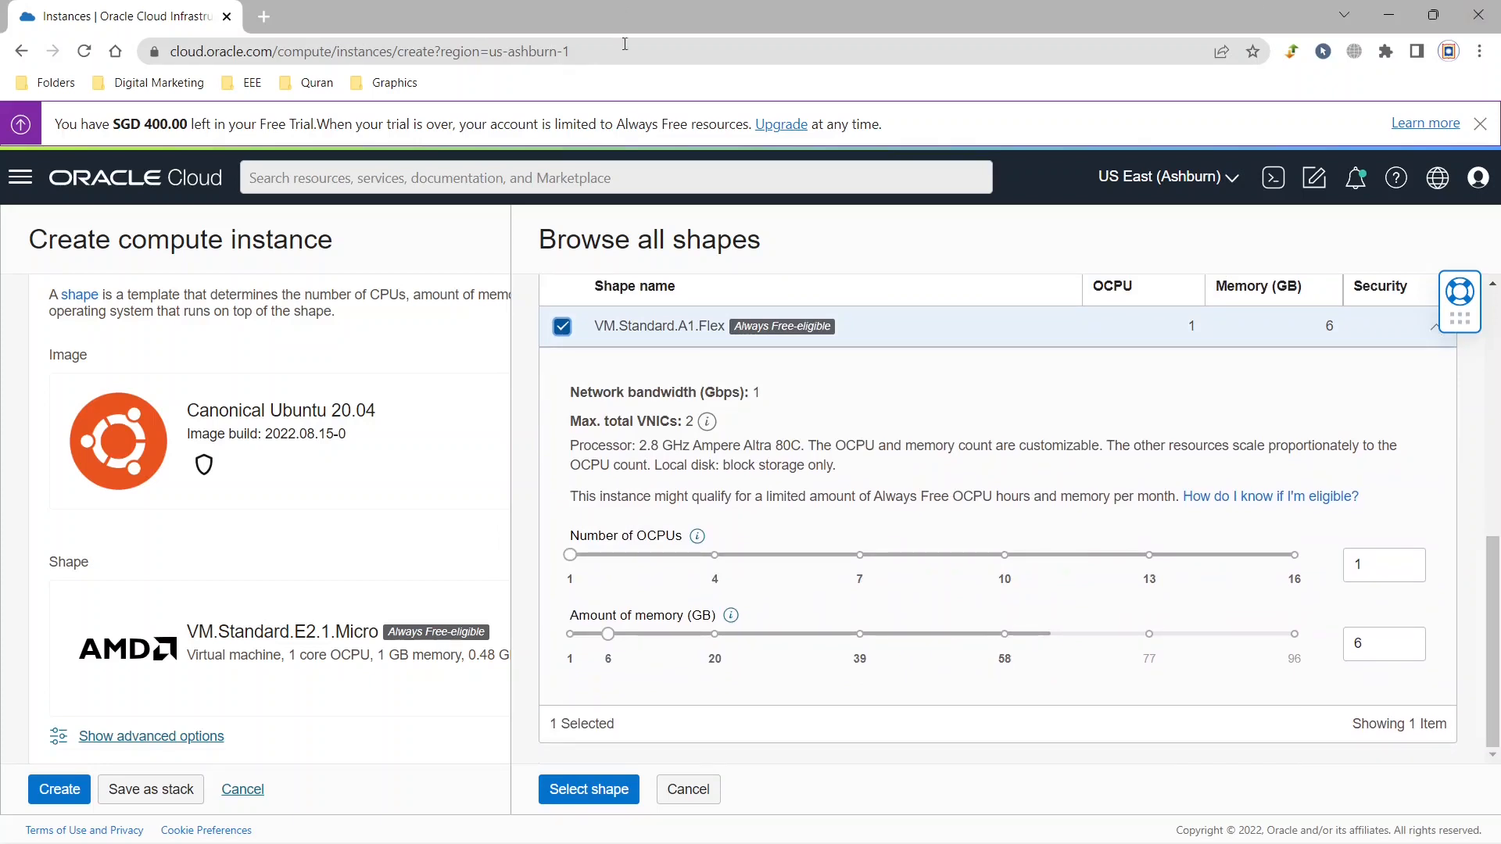
{"action": "left_click_drag", "start_coordinate": [580, 558], "coordinate": [721, 572]}
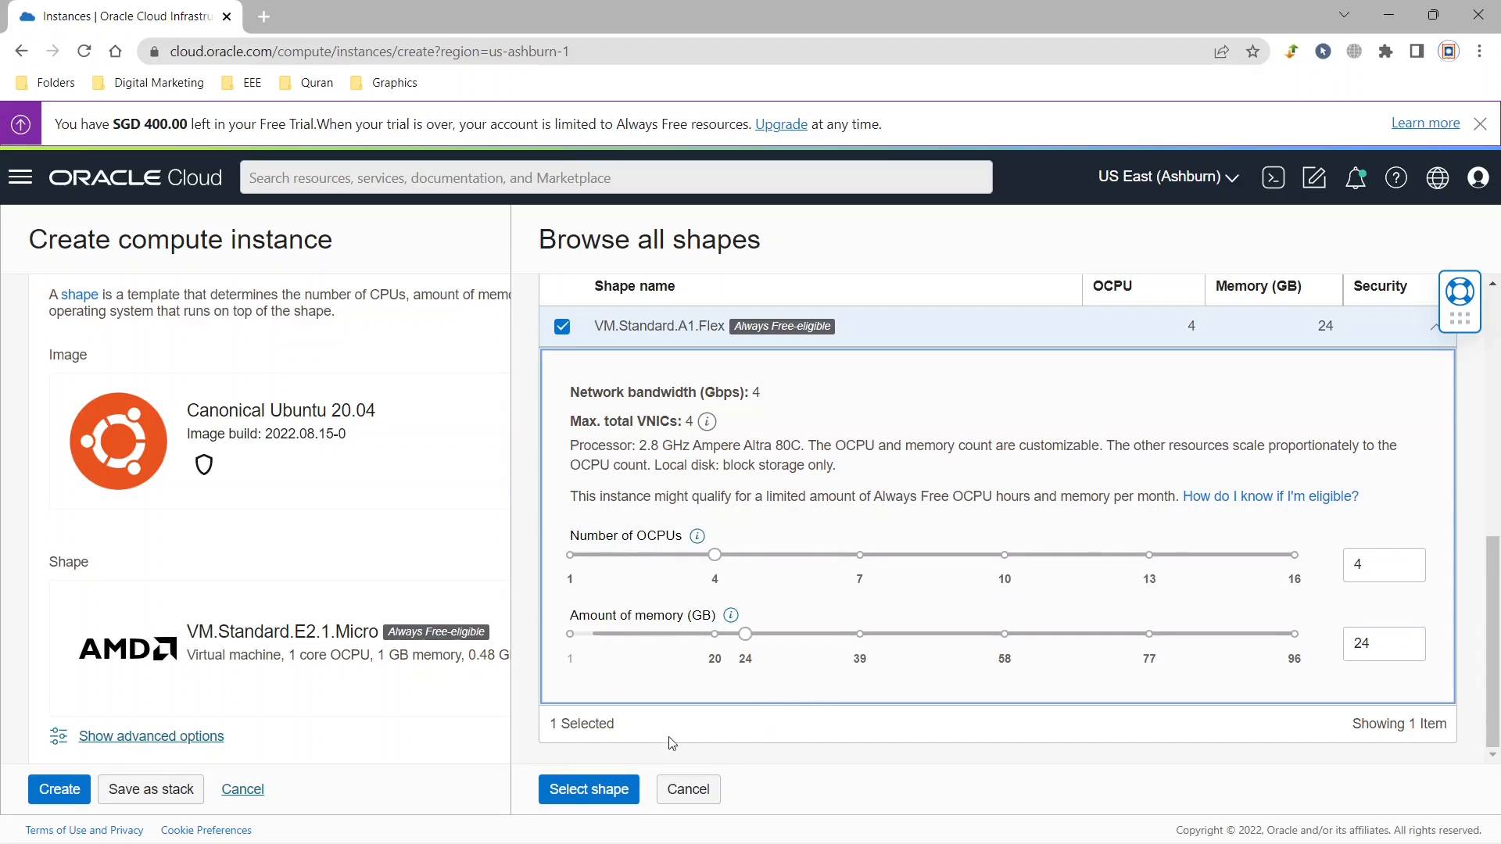
{"action": "left_click", "coordinate": [597, 790]}
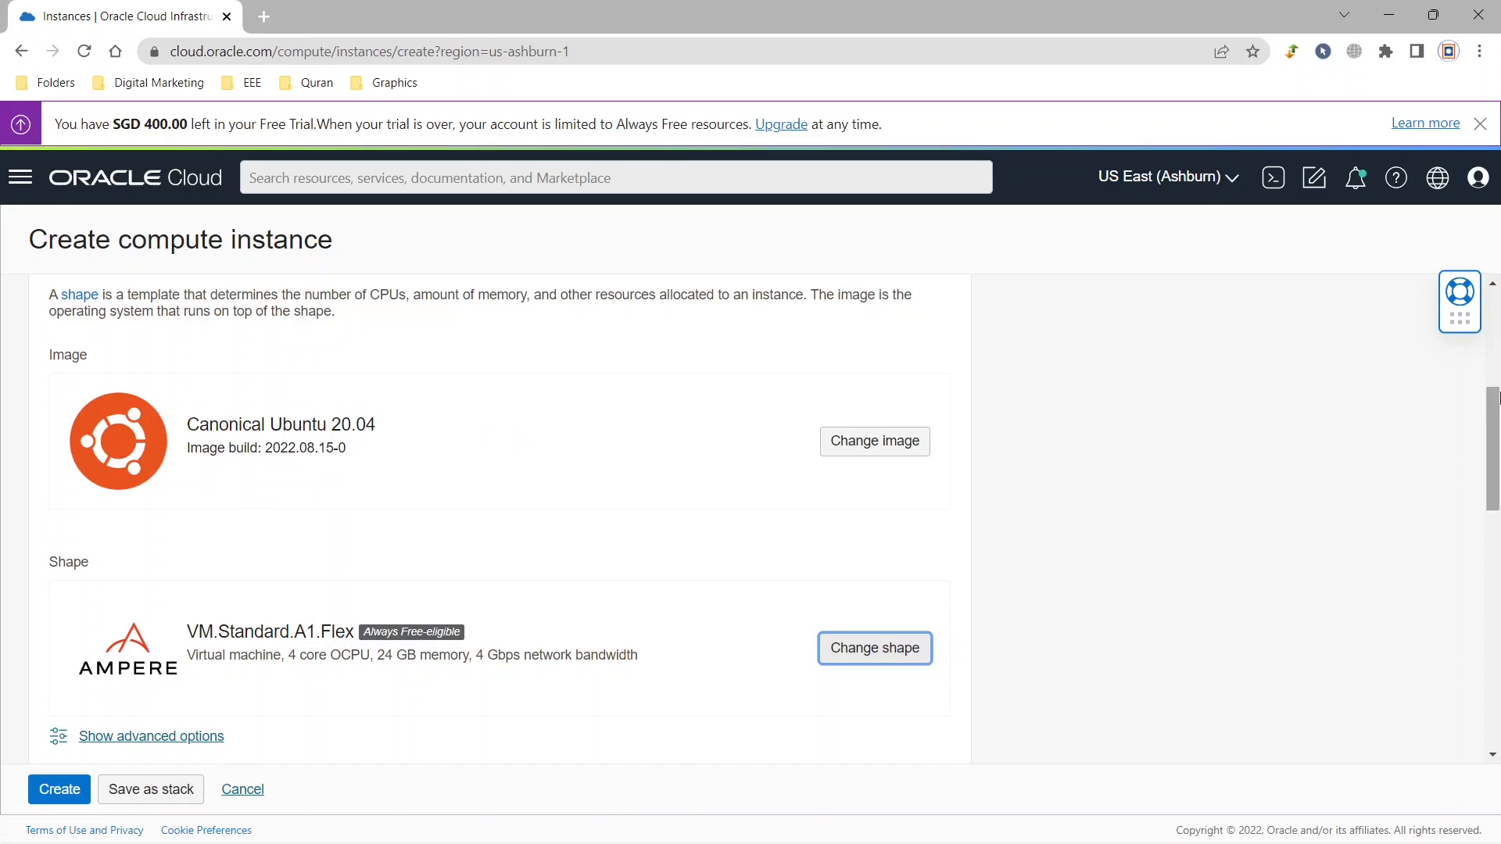
Download both the private key and the public key of the generated SSH key pair.
{"action": "left_click_drag", "start_coordinate": [1499, 395], "coordinate": [1464, 433]}
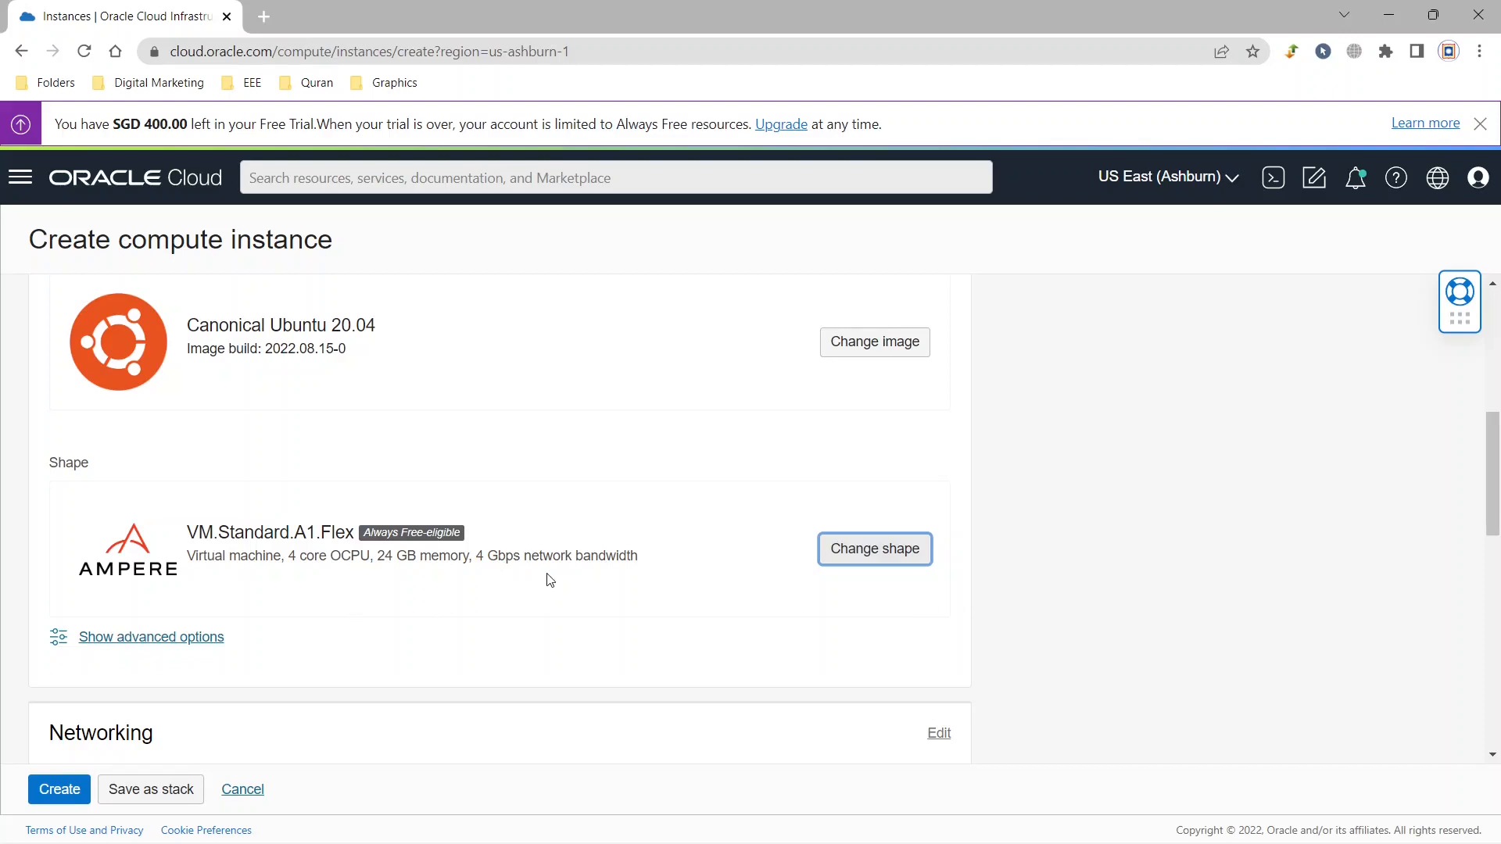
{"action": "left_click_drag", "start_coordinate": [1497, 485], "coordinate": [1497, 539]}
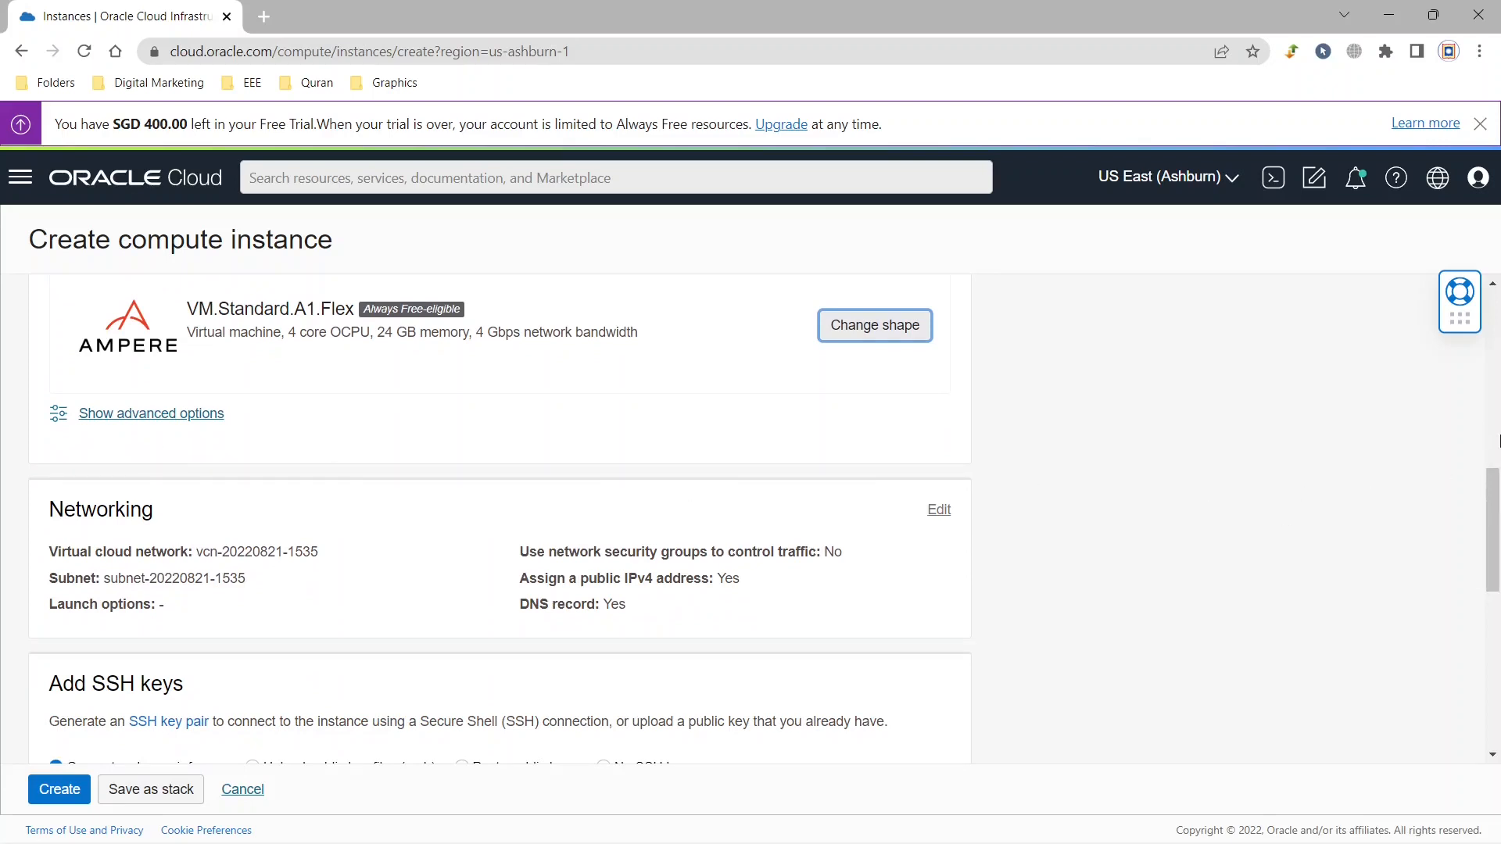
{"action": "left_click_drag", "start_coordinate": [1496, 477], "coordinate": [1496, 498]}
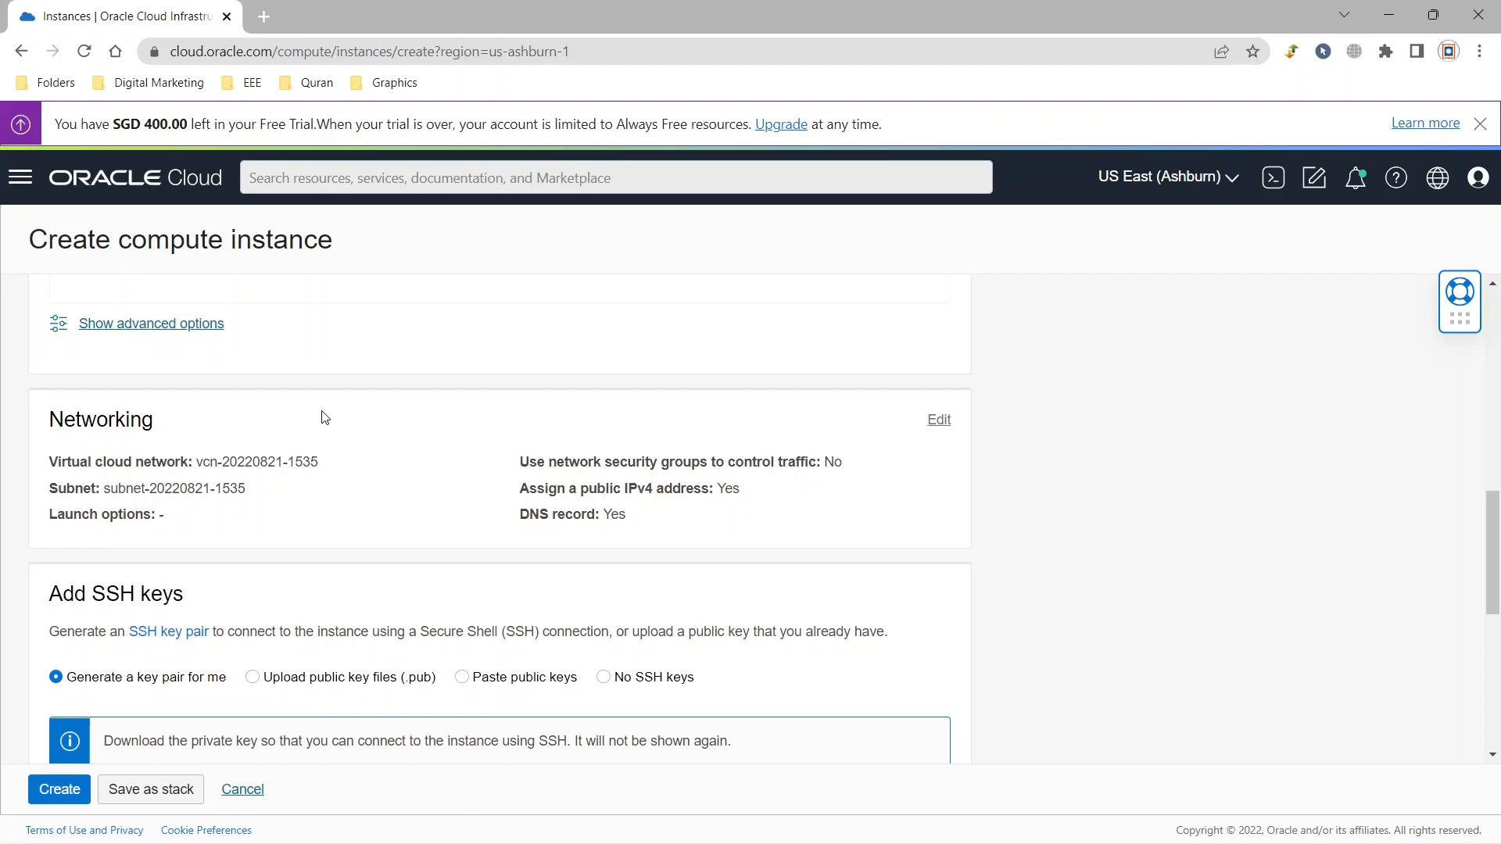
{"action": "scroll", "coordinate": [324, 417], "scroll_direction": "down", "scroll_amount": 1}
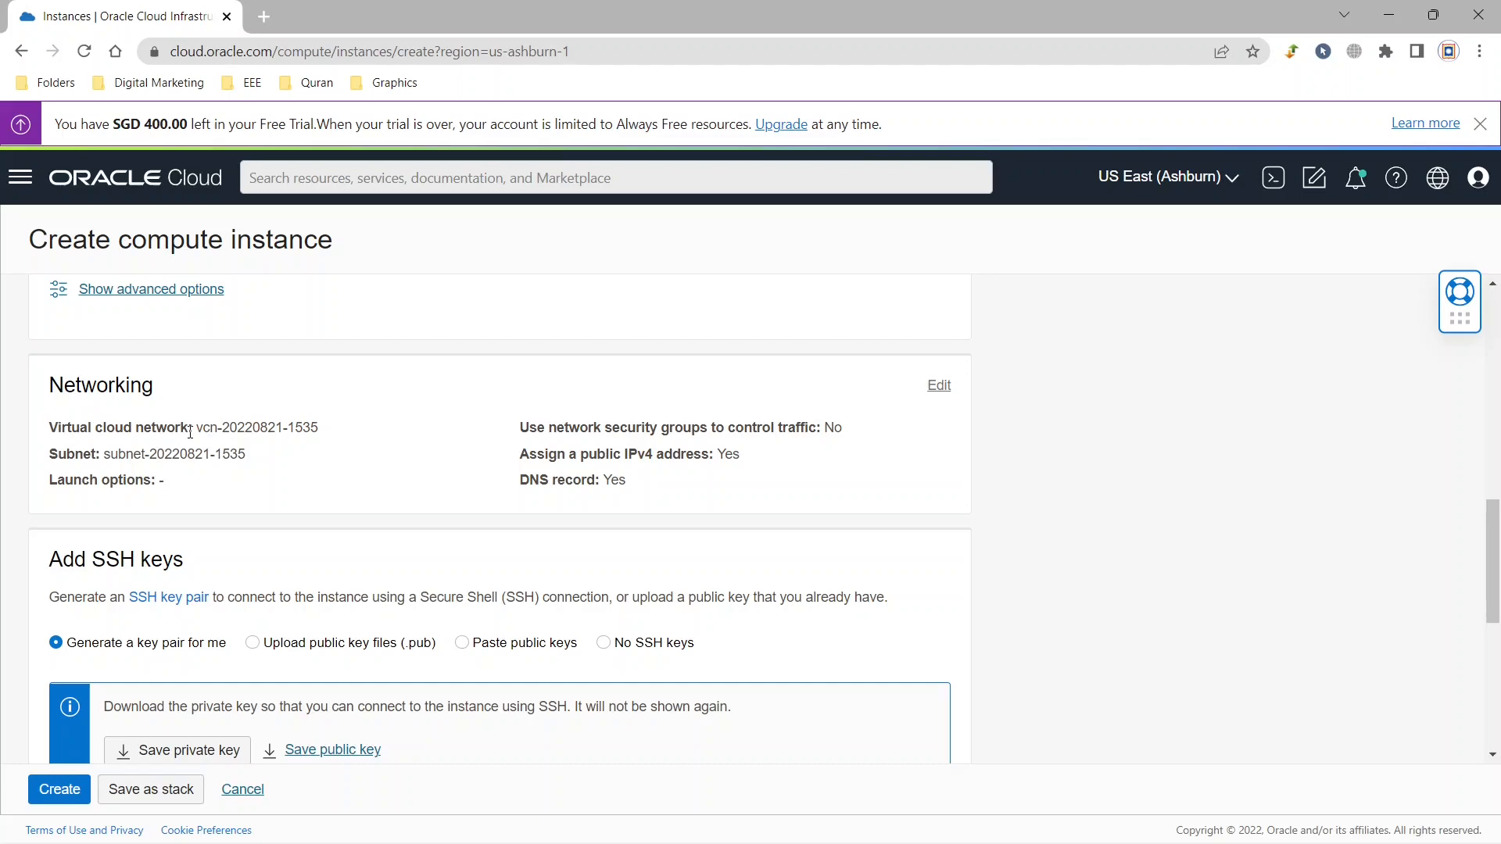
{"action": "scroll", "coordinate": [189, 432], "scroll_direction": "down", "scroll_amount": 3}
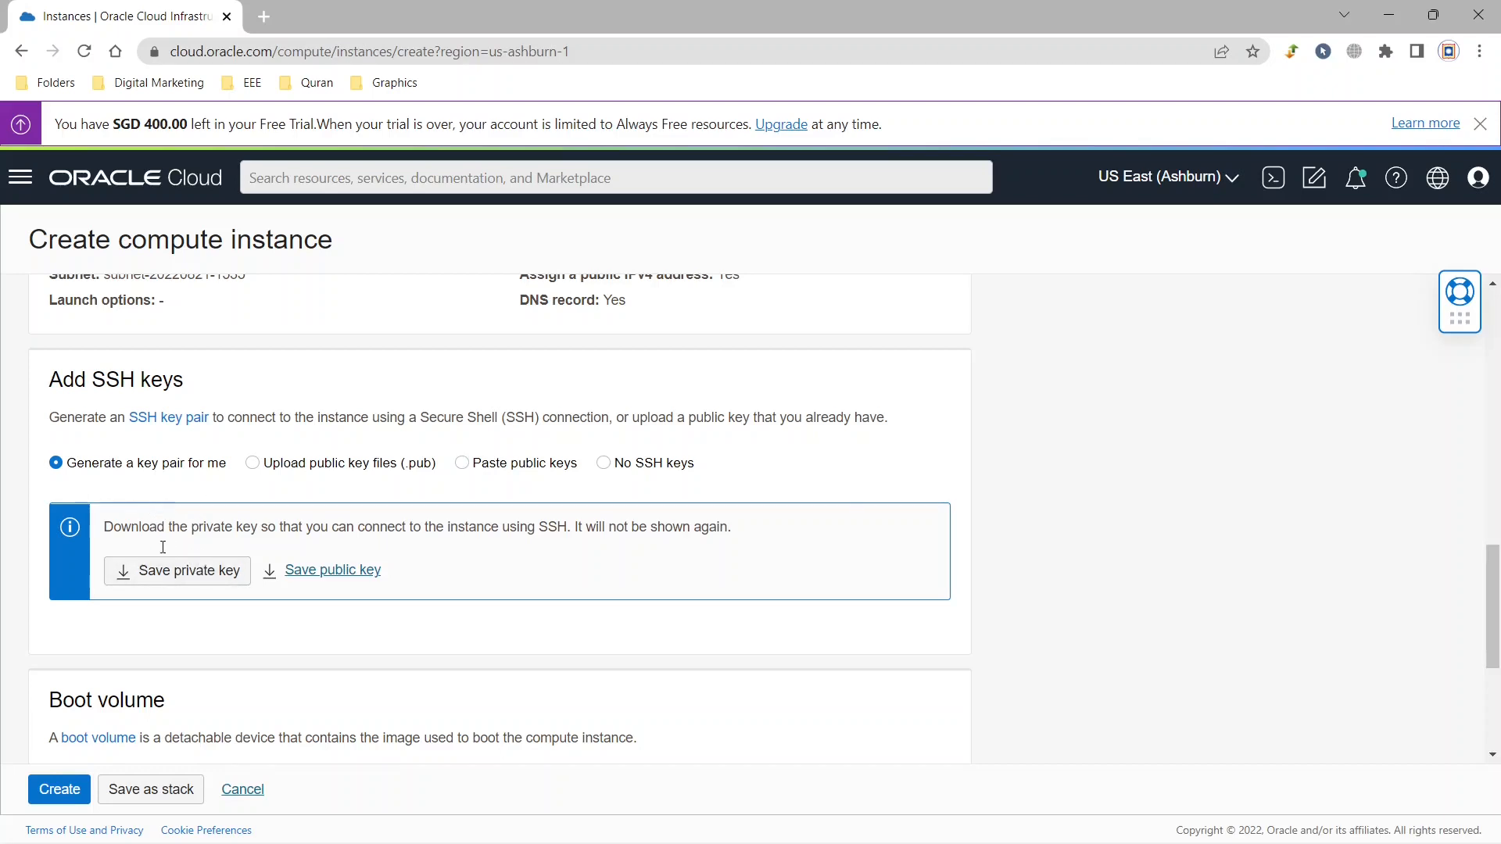
{"action": "left_click", "coordinate": [173, 585]}
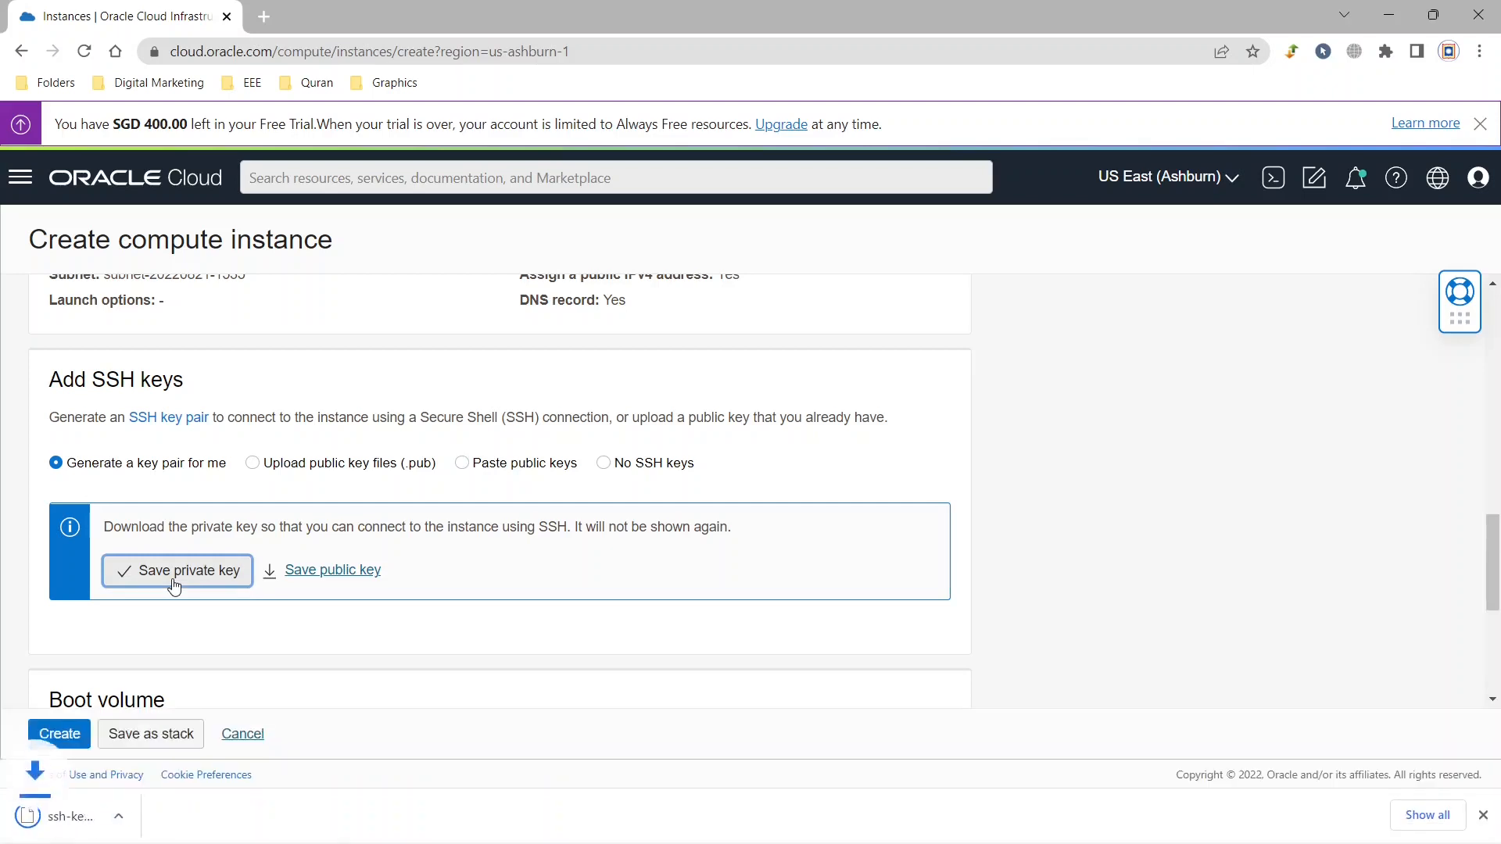
{"action": "left_click", "coordinate": [310, 577]}
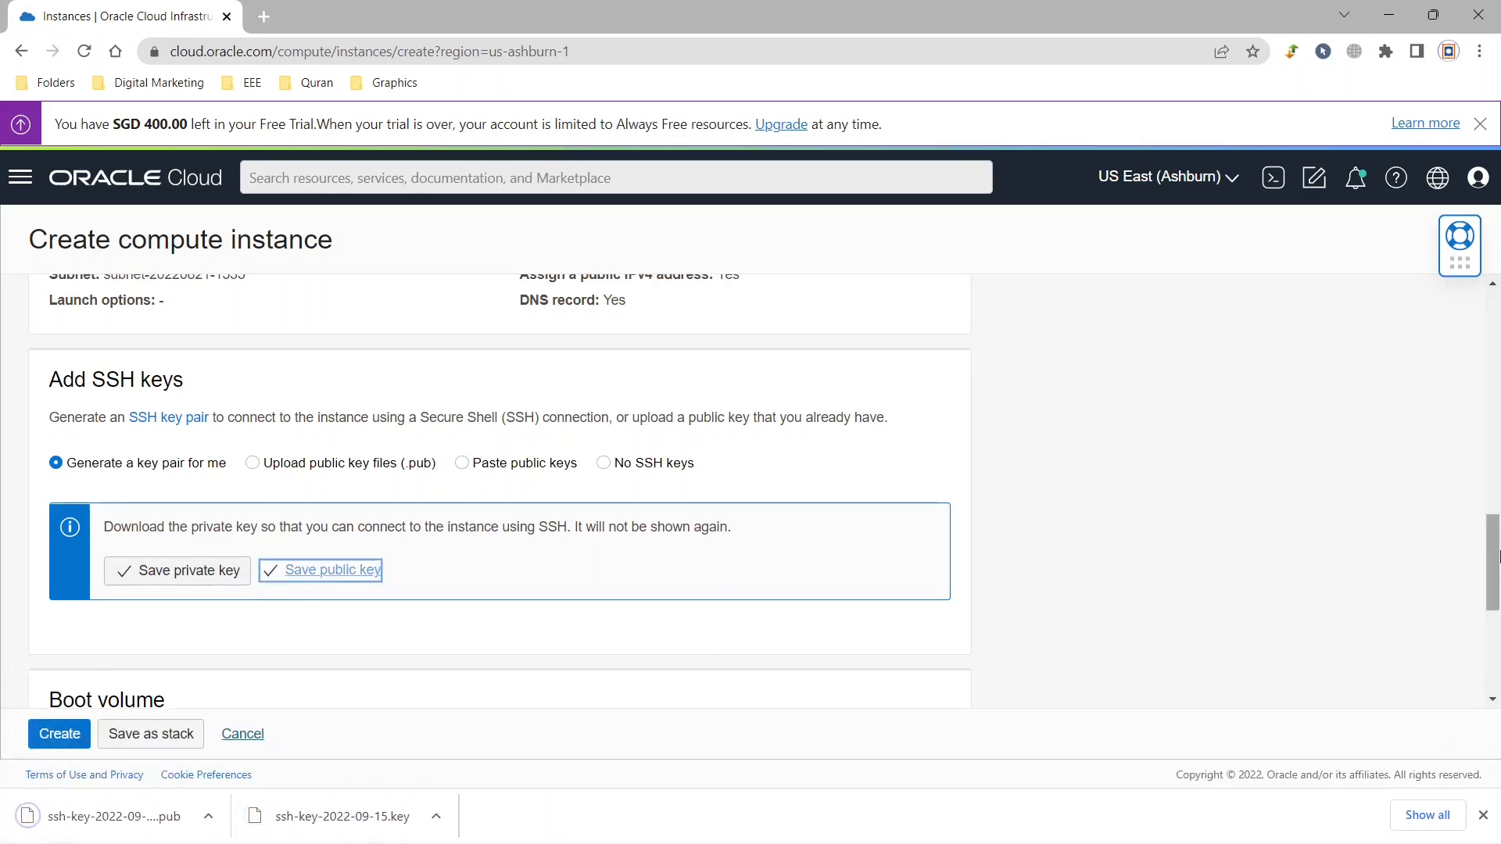
Create the instance, keeping the default boot volume size and in-transit encryption.
{"action": "scroll", "coordinate": [285, 437], "scroll_direction": "down", "scroll_amount": 4}
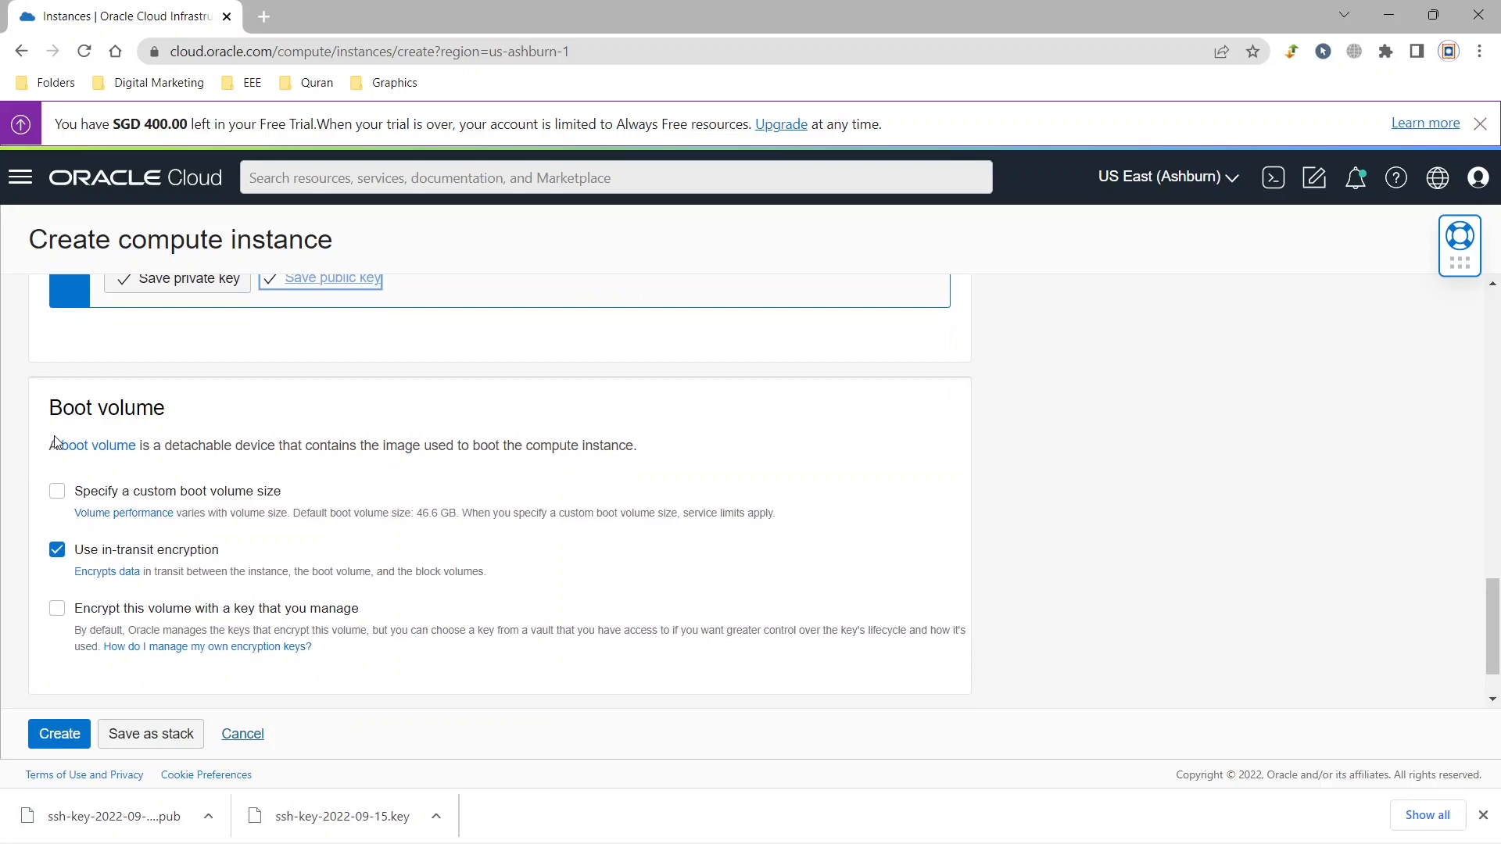
{"action": "left_click", "coordinate": [76, 492]}
{"action": "left_click", "coordinate": [111, 499]}
{"action": "left_click_drag", "start_coordinate": [418, 511], "coordinate": [450, 509]}
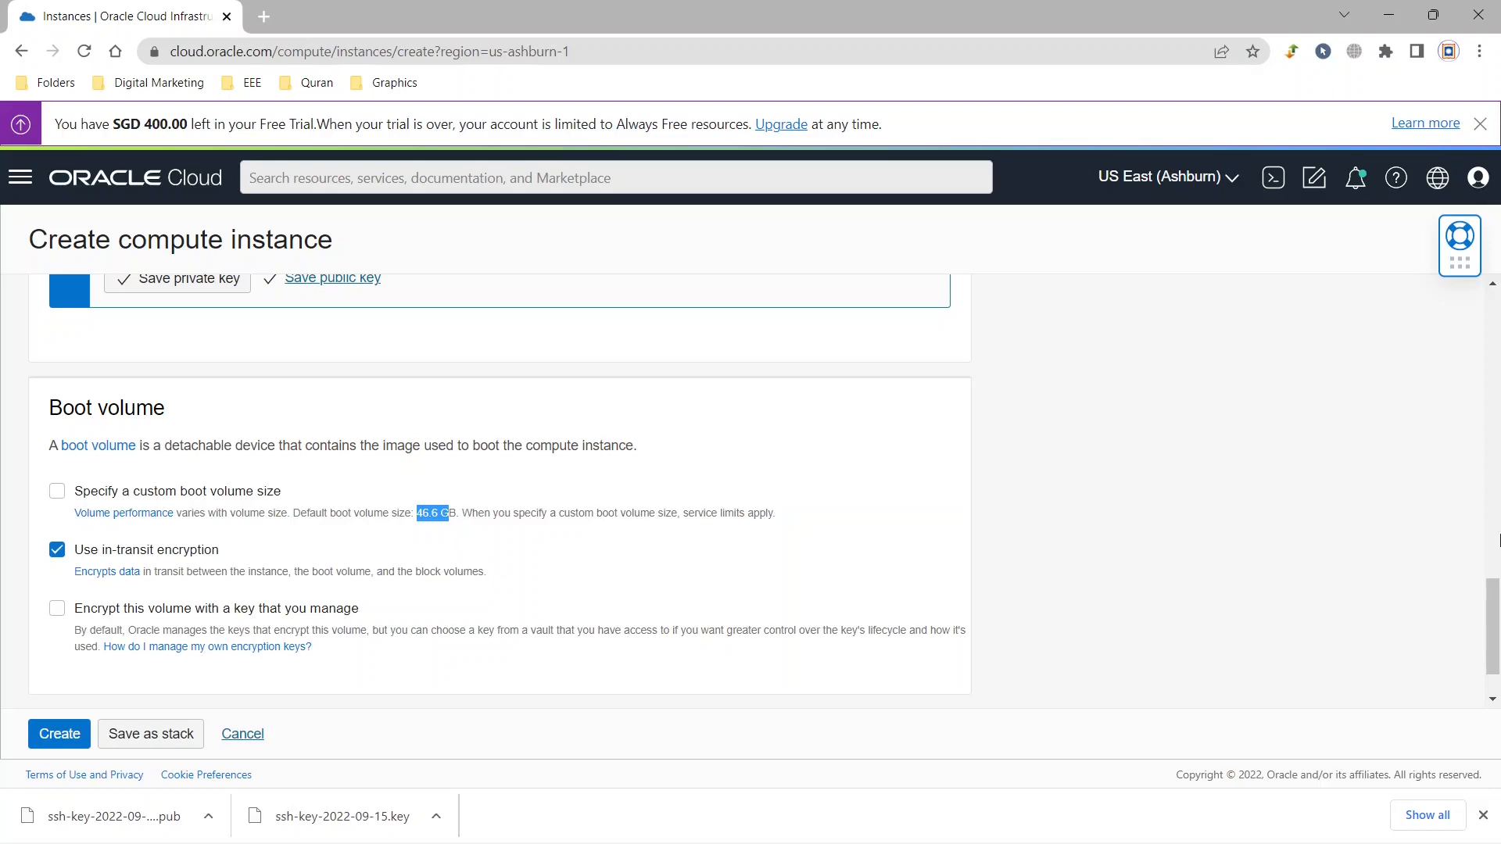
{"action": "scroll", "coordinate": [1497, 625], "scroll_direction": "down", "scroll_amount": 1}
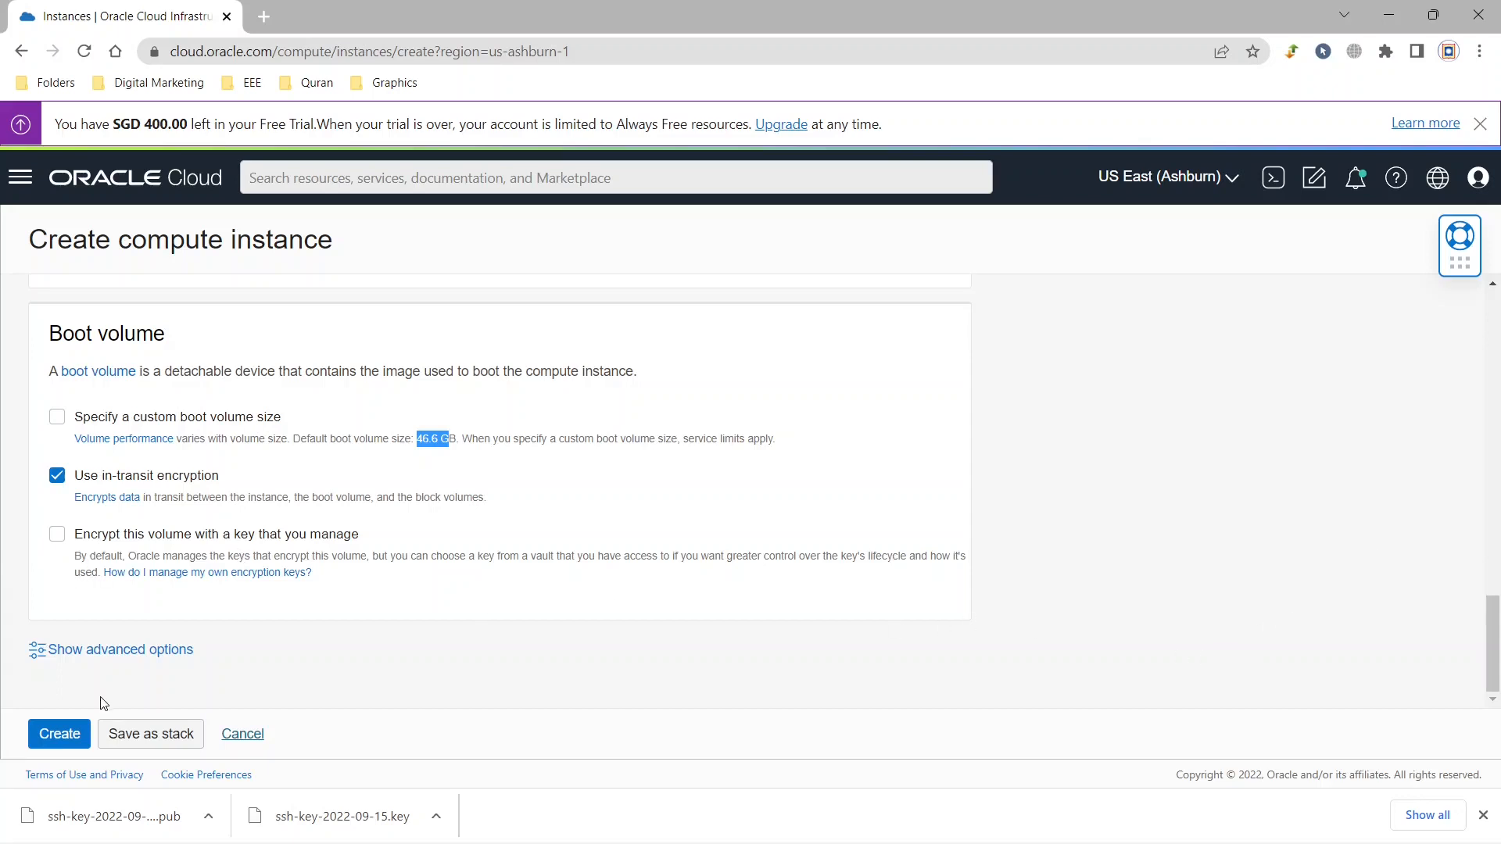
{"action": "left_click", "coordinate": [69, 741]}
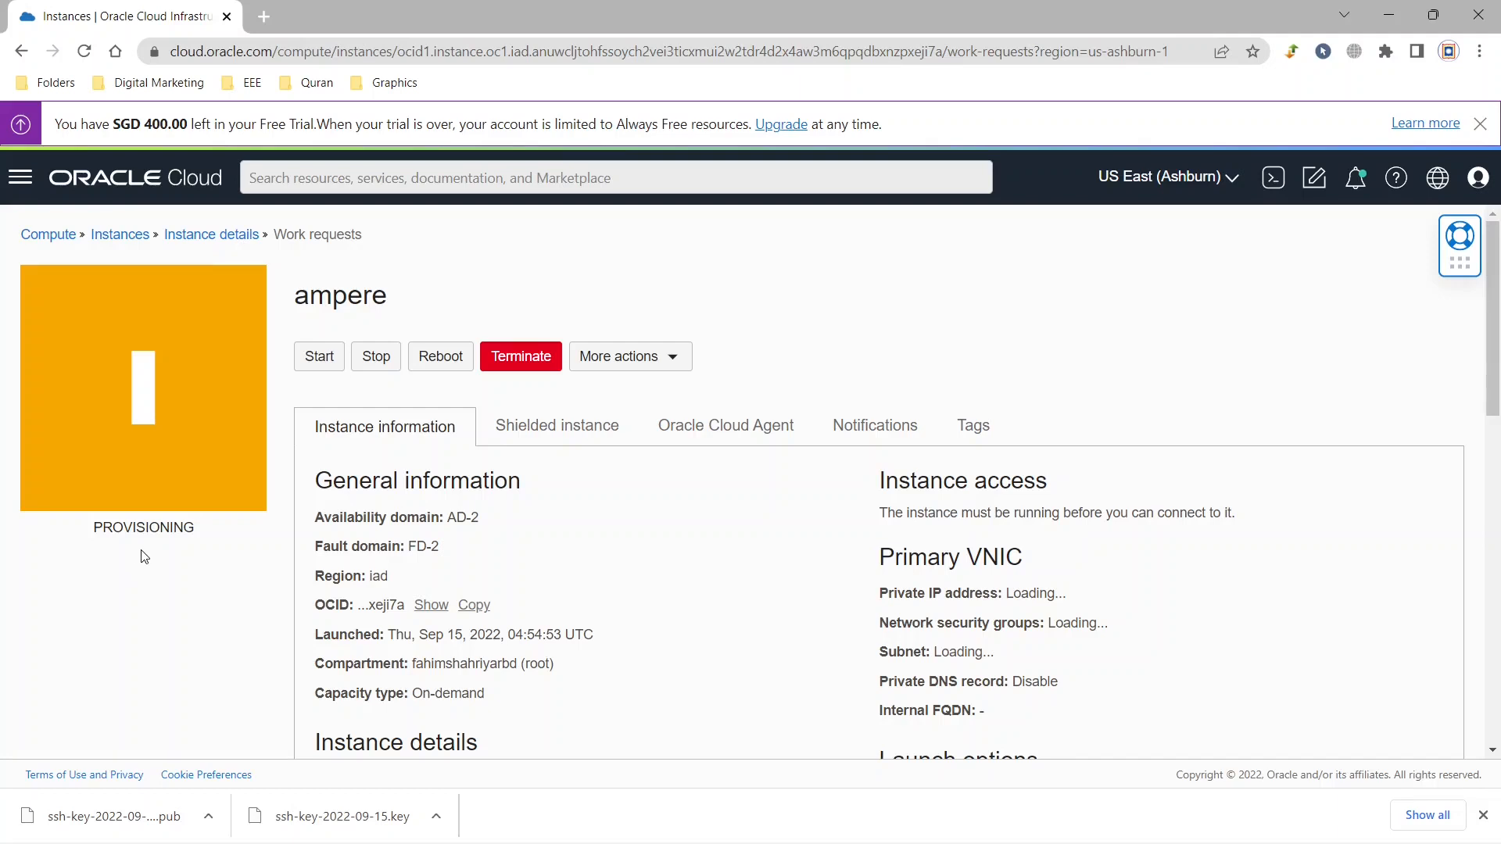
Search Google for "putty download" in a new browser tab.
{"action": "left_click", "coordinate": [269, 11]}
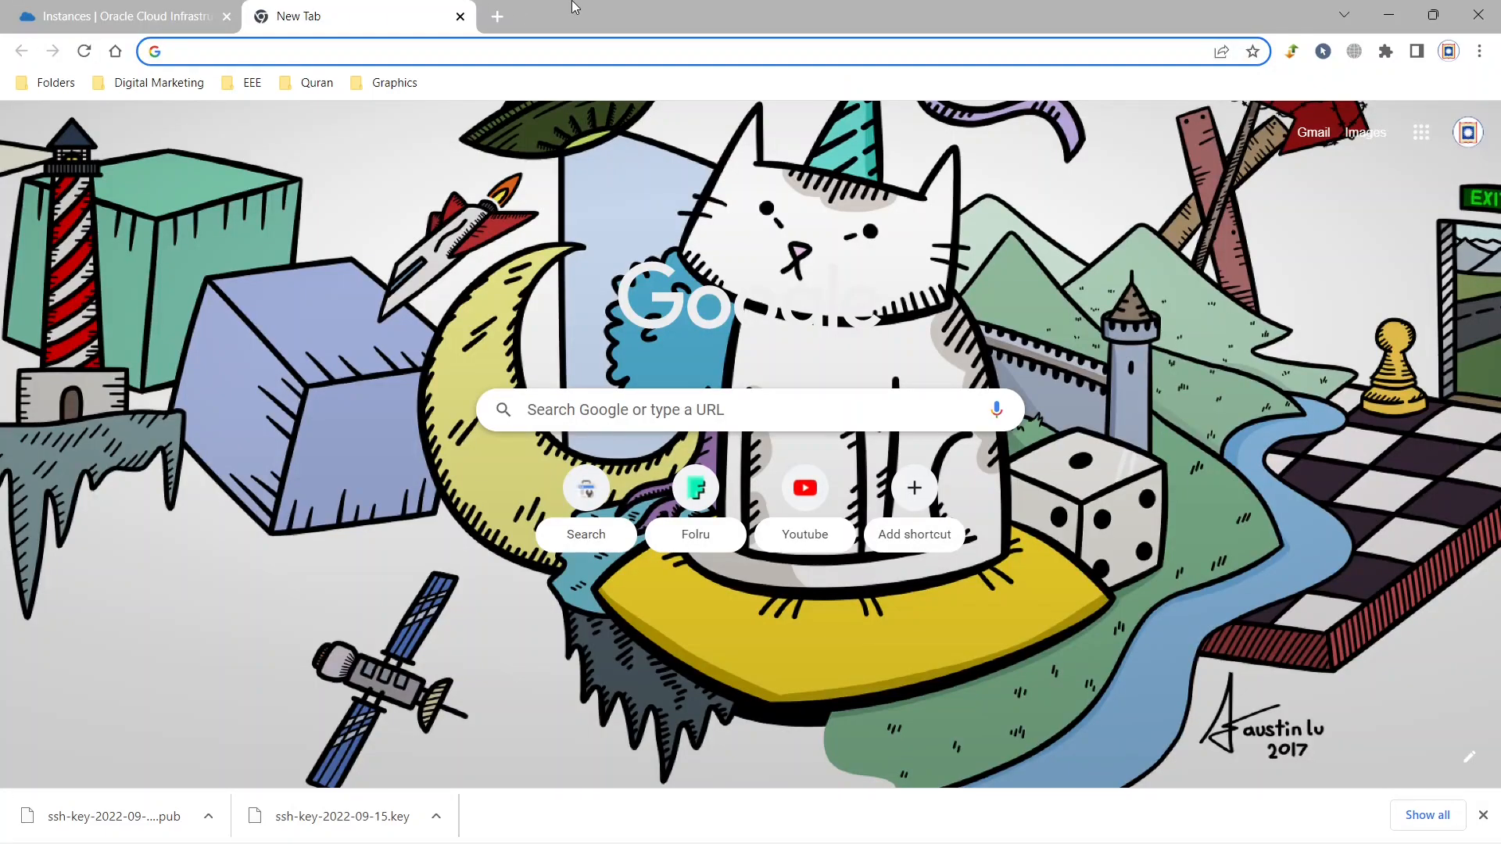
{"action": "left_click", "coordinate": [188, 12]}
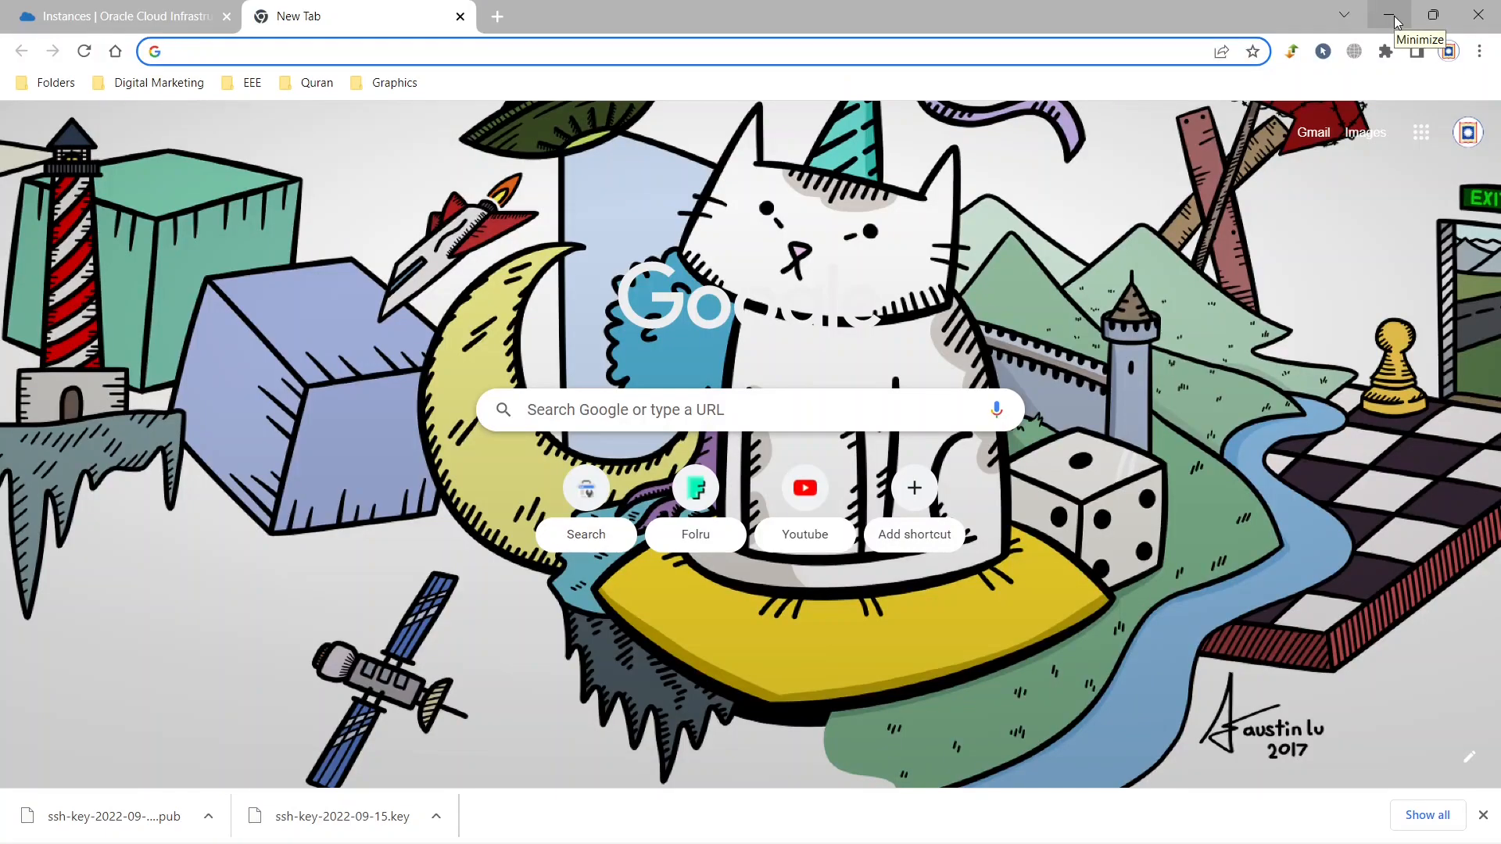
{"action": "type", "text": "pu"}
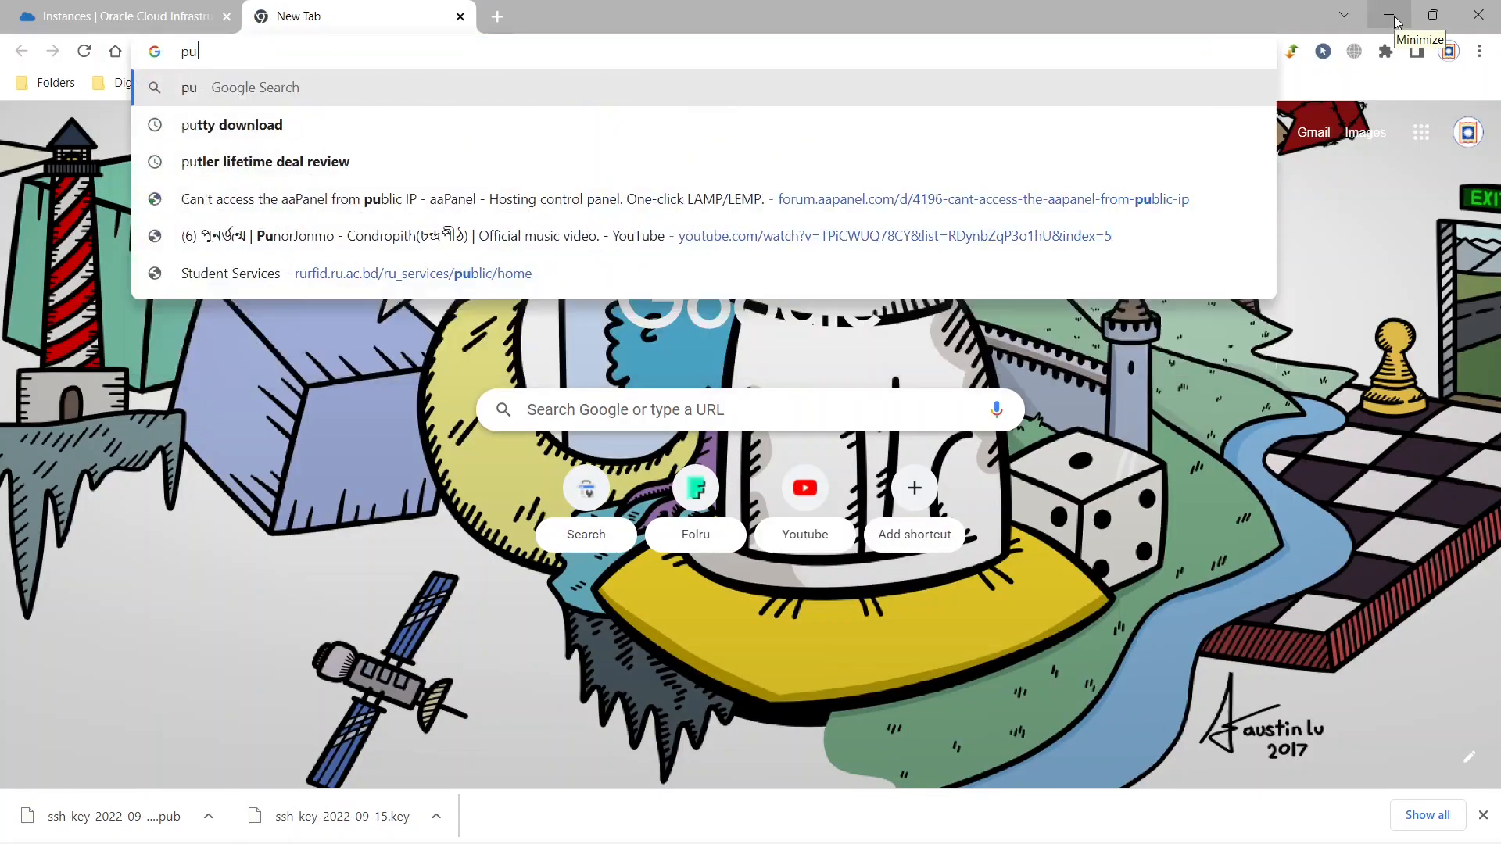
{"action": "type", "text": "tty download"}
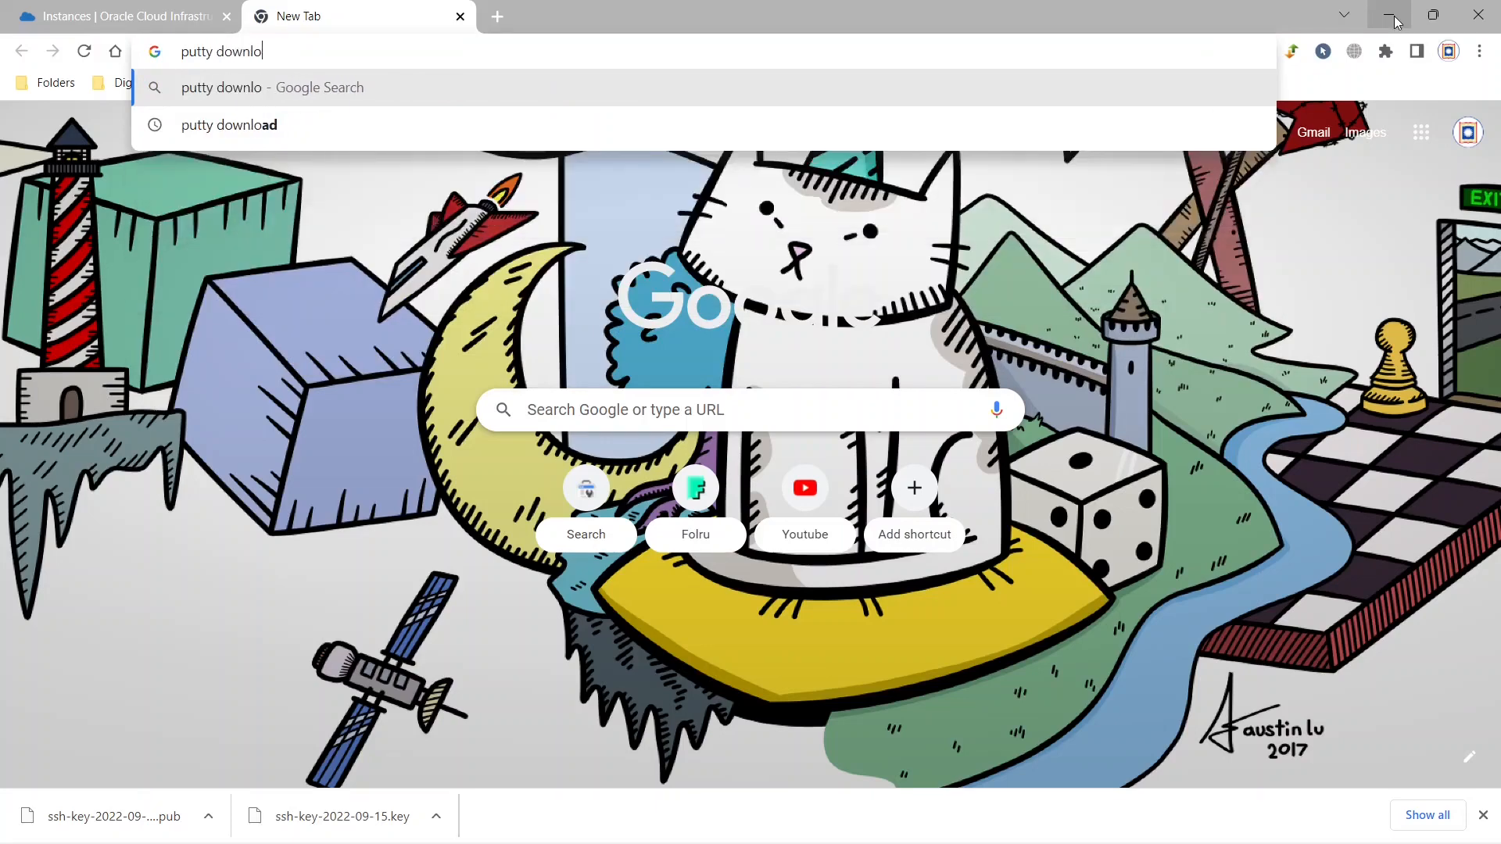
{"action": "key", "text": "Return"}
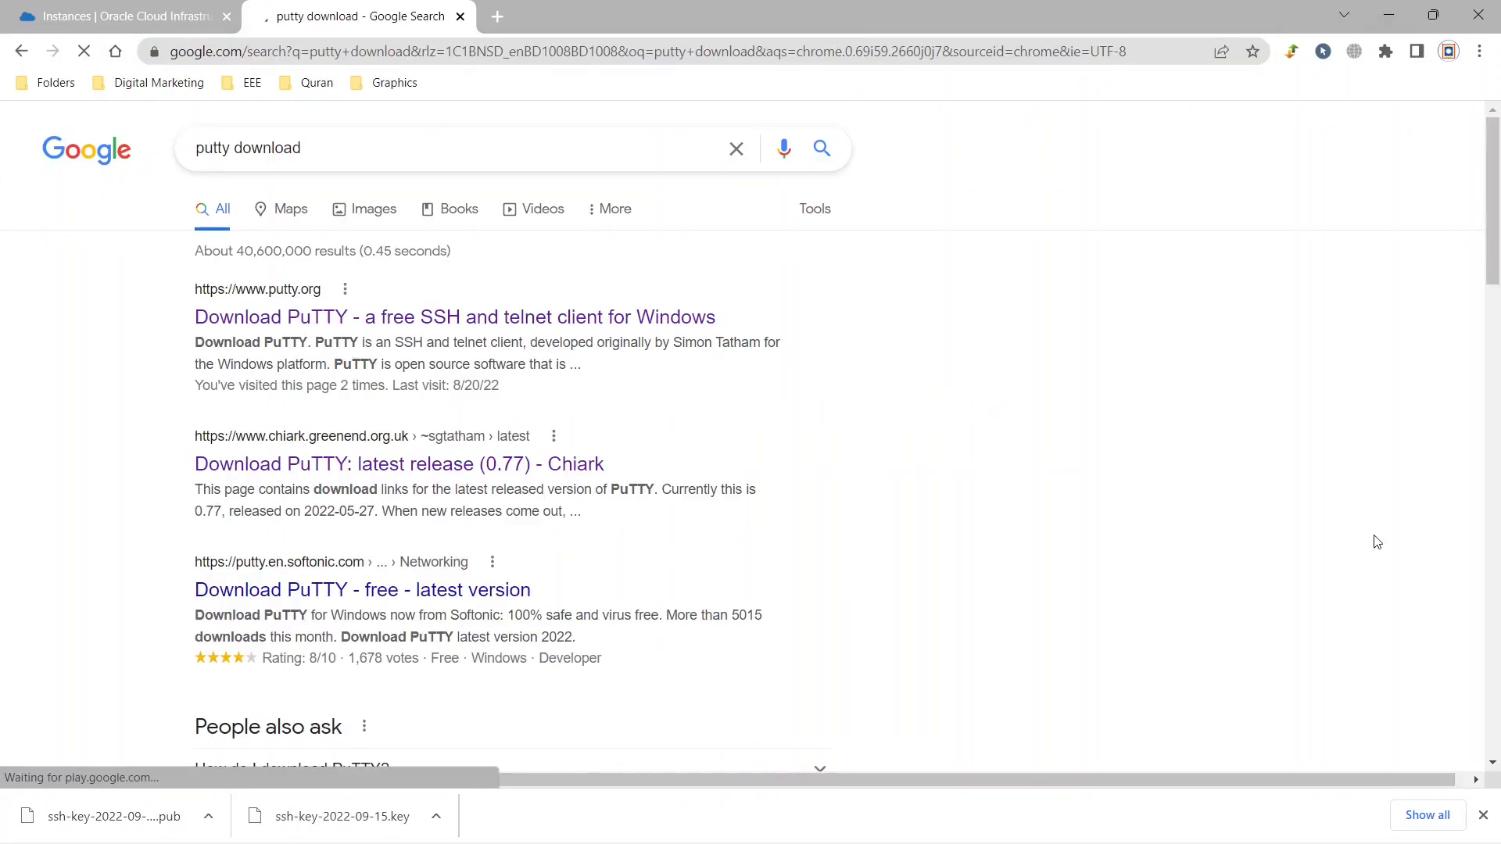
Download the 64-bit x86 installer putty-64bit-0.77-installer.msi through putty.org and show the browser's download list.
{"action": "left_click", "coordinate": [376, 323]}
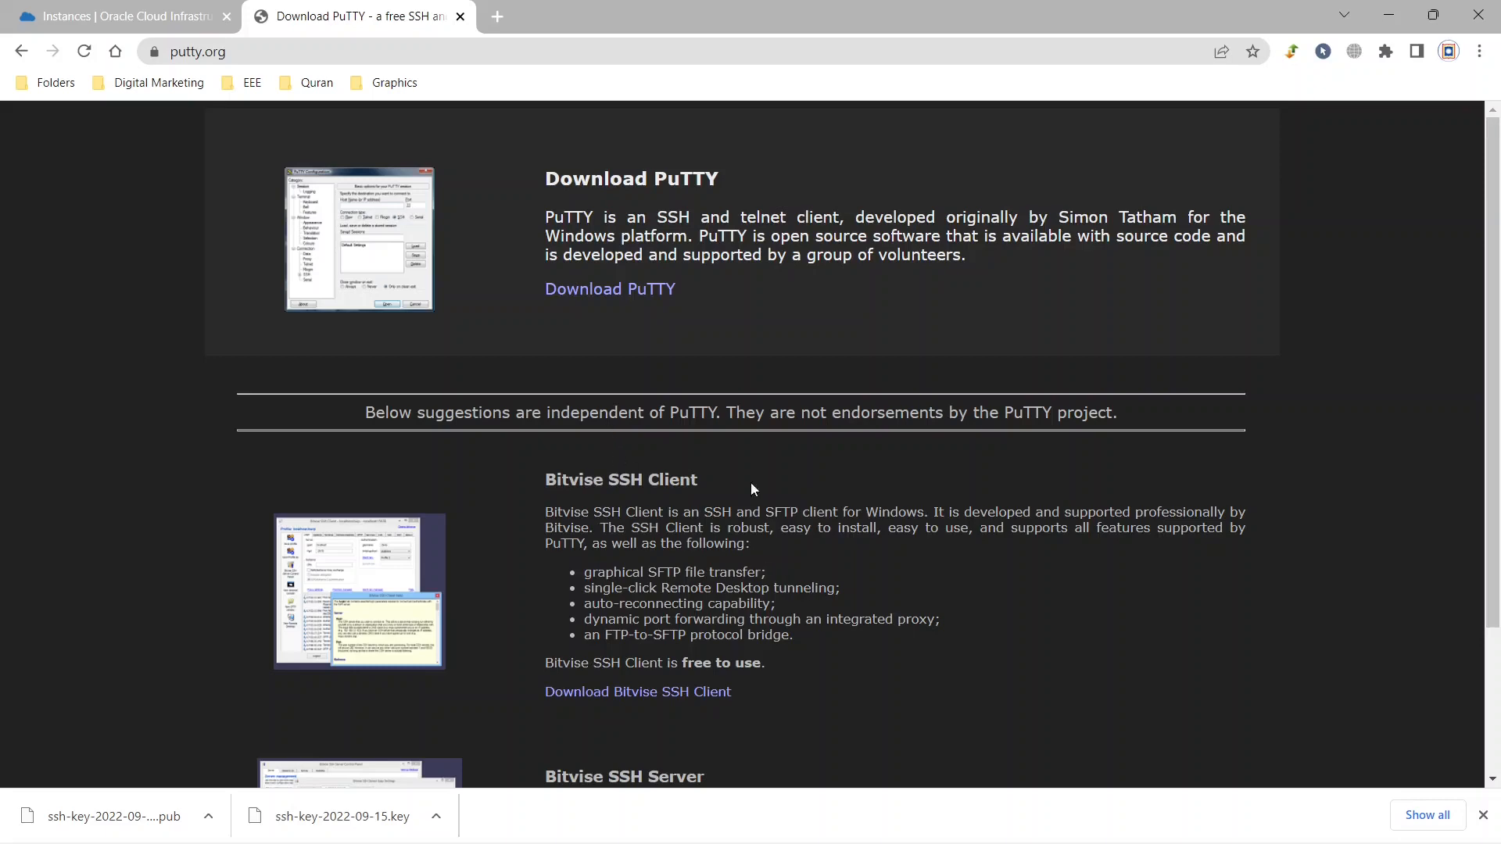
{"action": "left_click", "coordinate": [1483, 815]}
{"action": "left_click", "coordinate": [587, 296]}
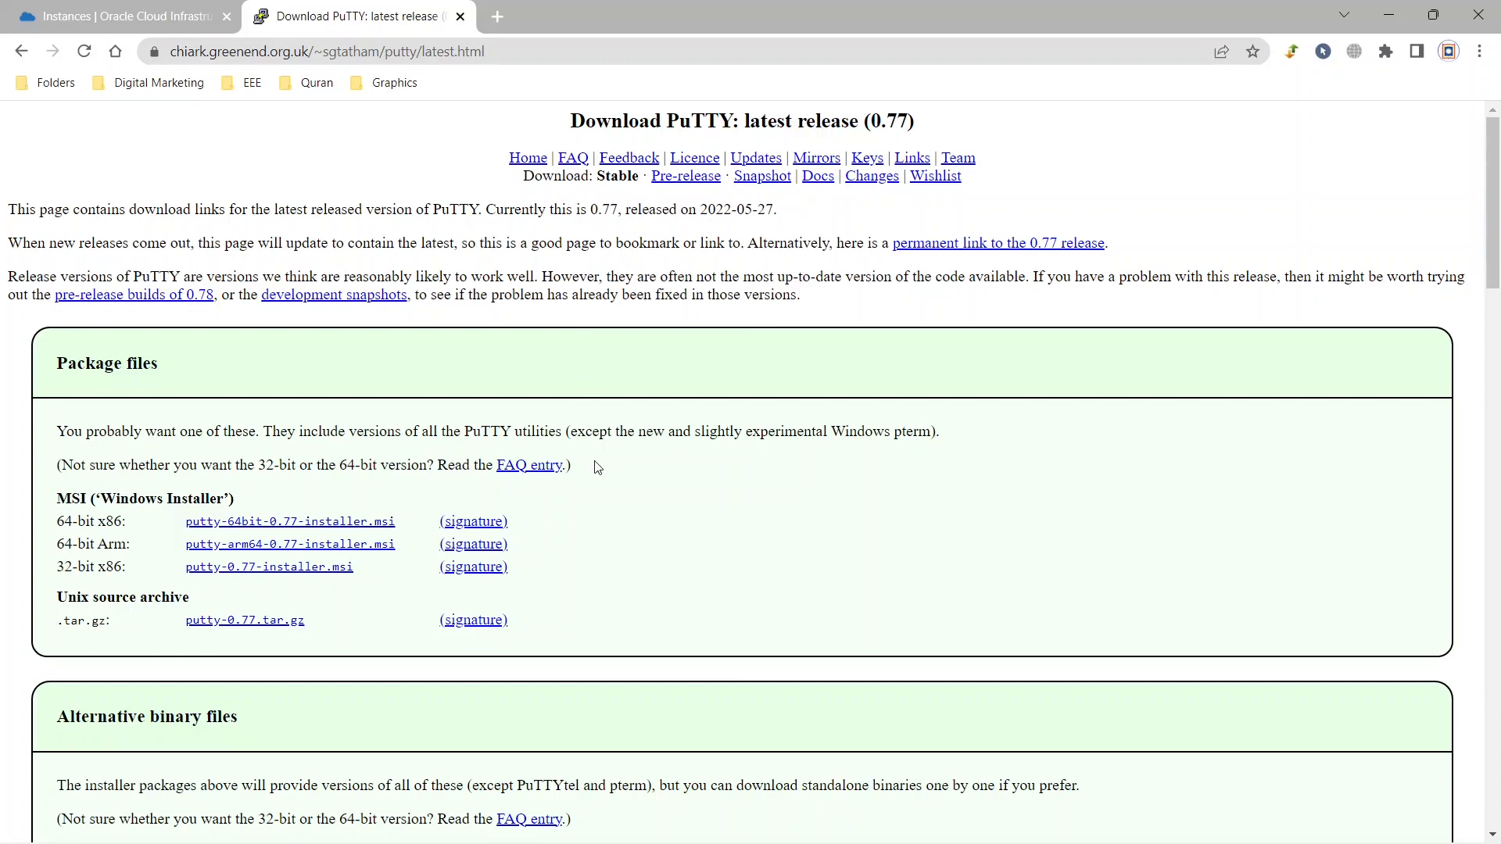
{"action": "left_click", "coordinate": [287, 529]}
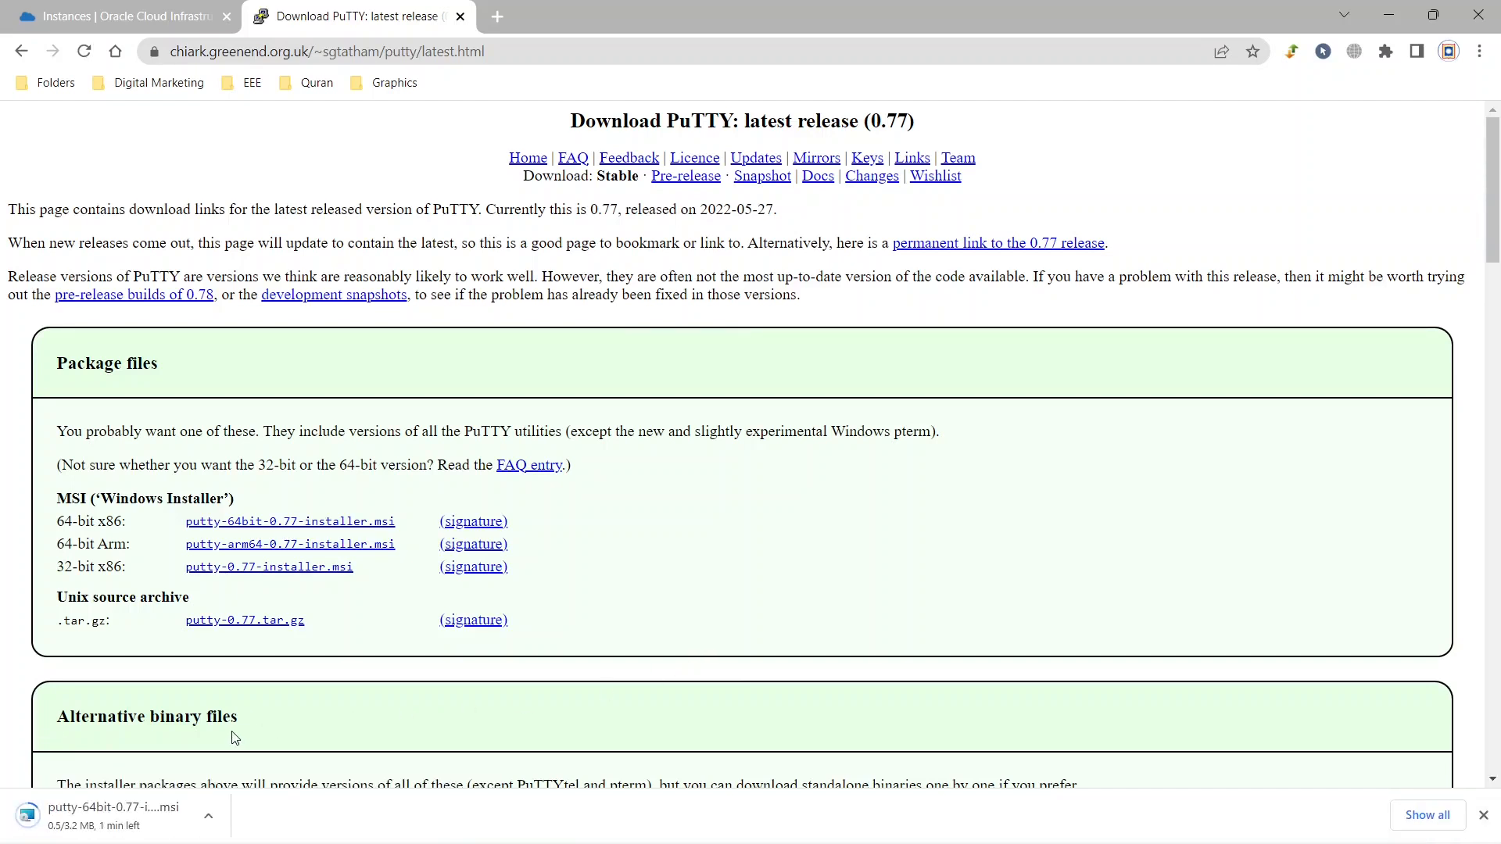
{"action": "key", "text": "ctrl+j"}
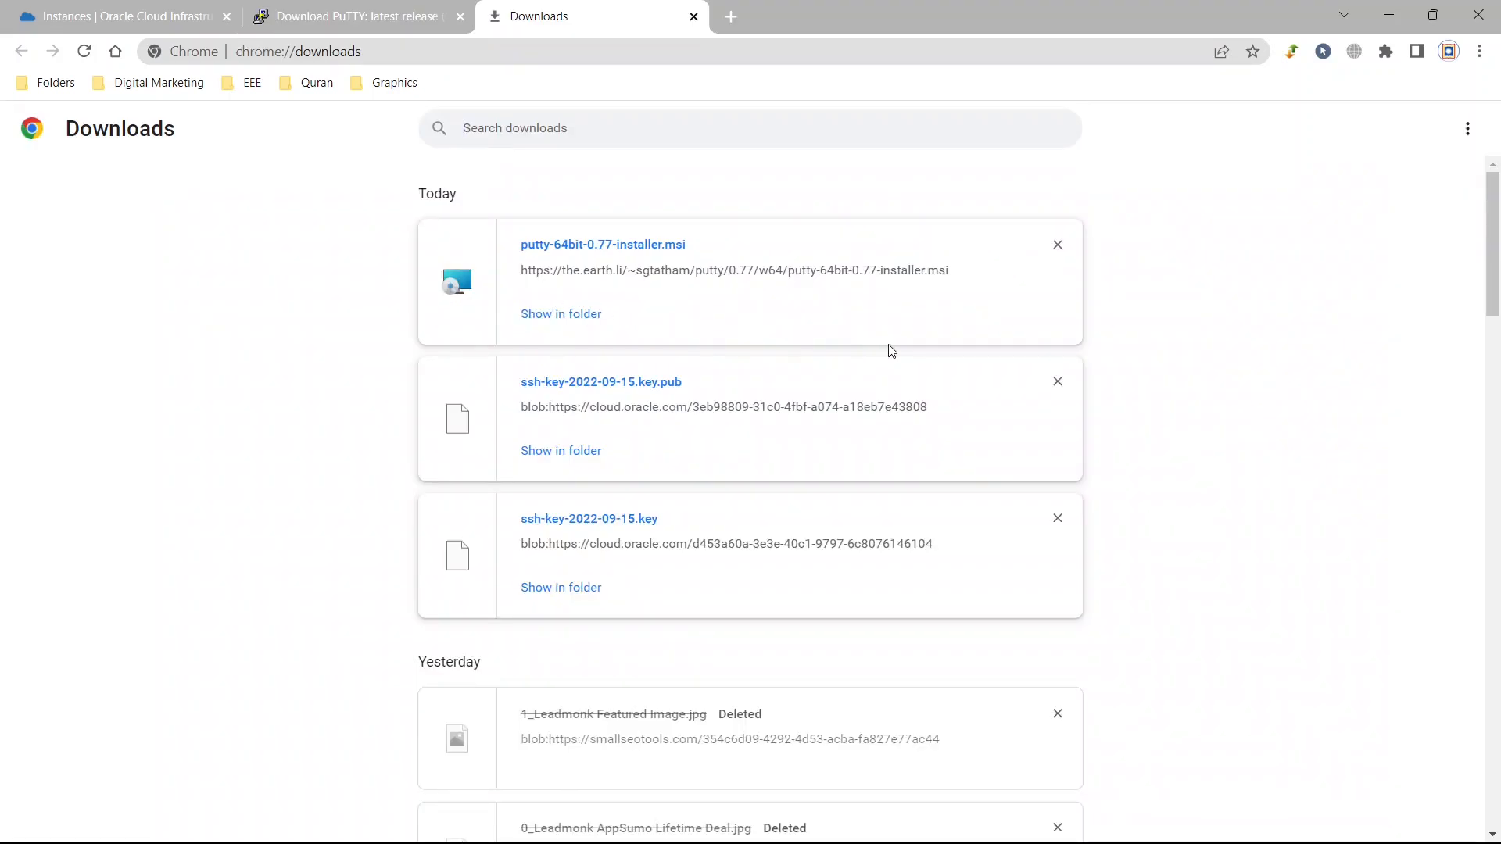
Check the ampere instance's status and the virtual cloud network and subnet it uses.
{"action": "left_click", "coordinate": [71, 16]}
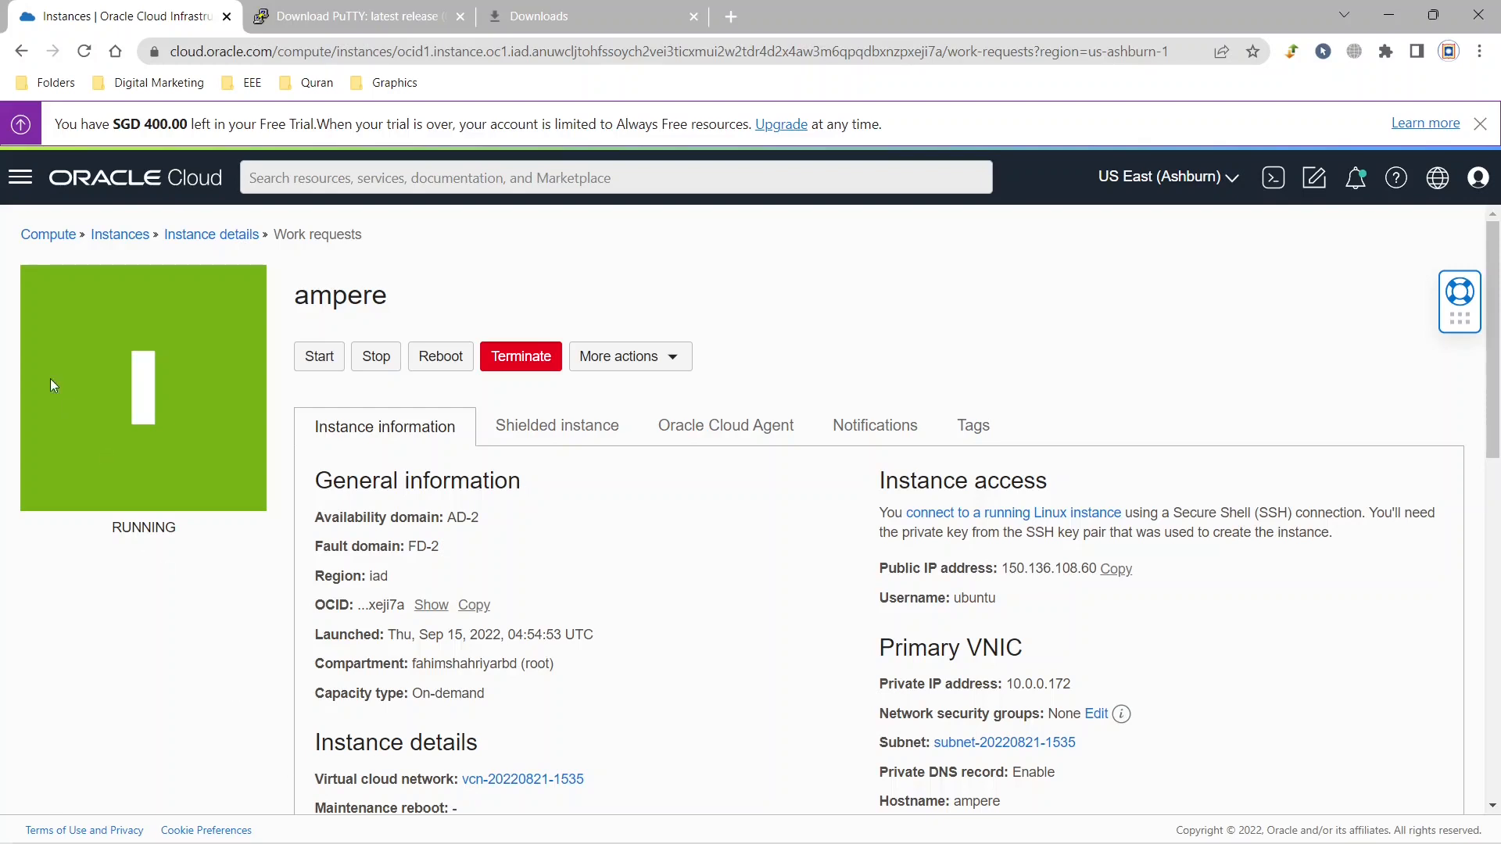
{"action": "left_click", "coordinate": [21, 179]}
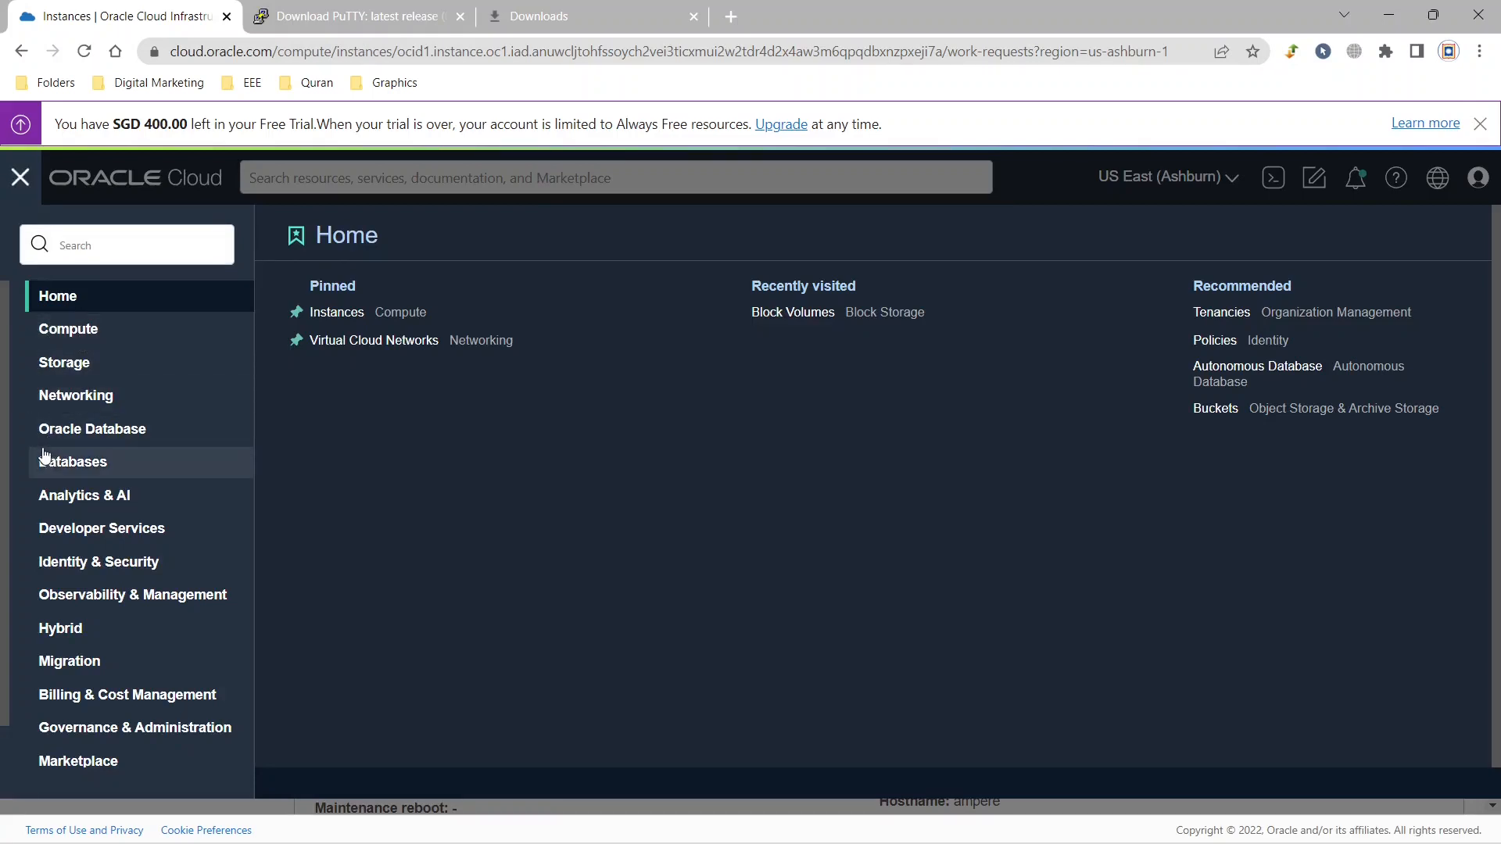
{"action": "left_click", "coordinate": [78, 396]}
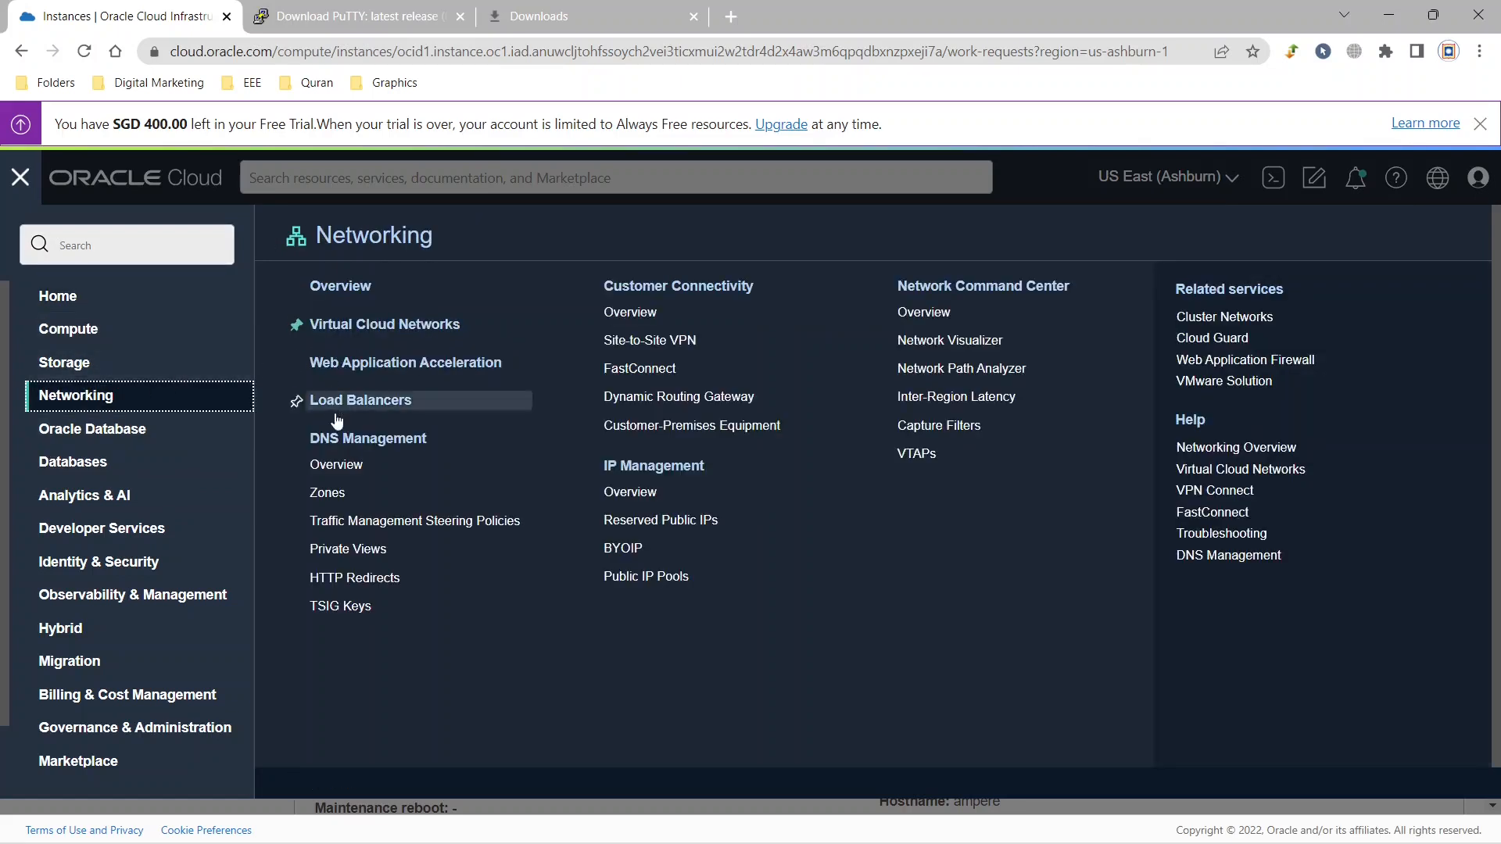
{"action": "left_click", "coordinate": [370, 326]}
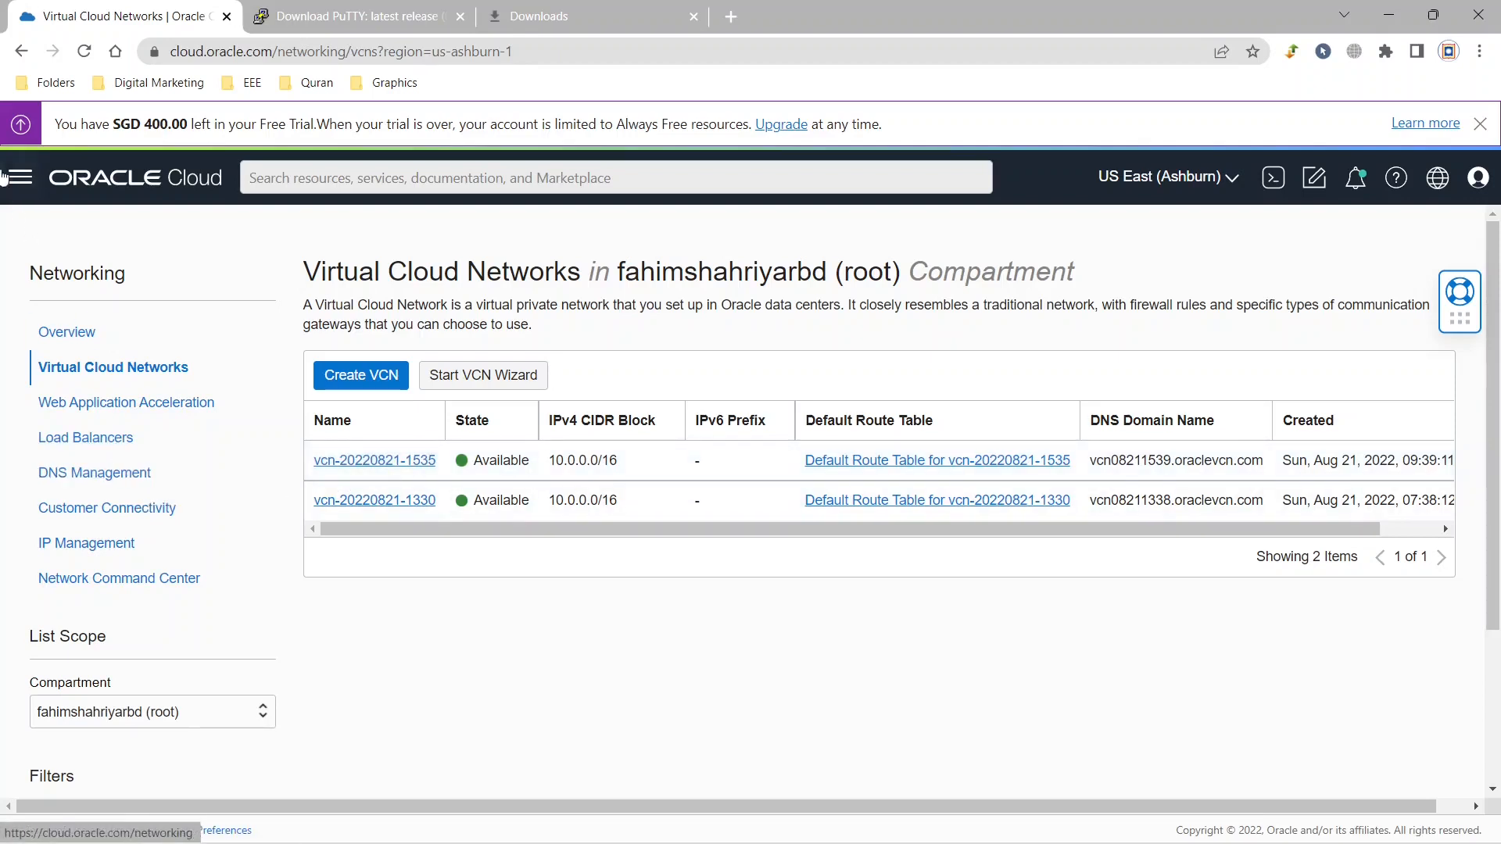
{"action": "left_click", "coordinate": [22, 52]}
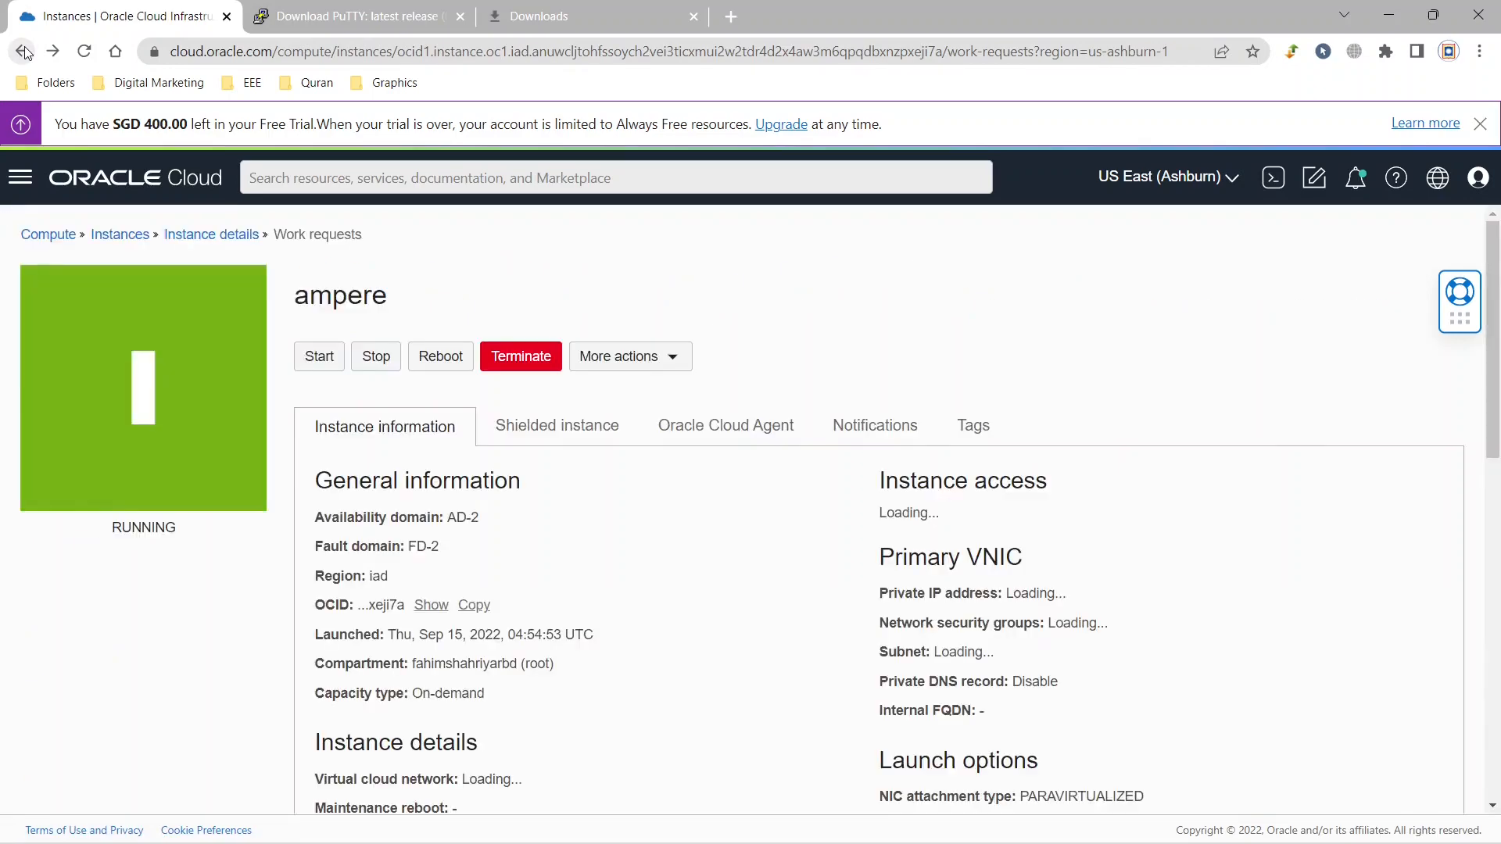
{"action": "scroll", "coordinate": [710, 621], "scroll_direction": "down", "scroll_amount": 4}
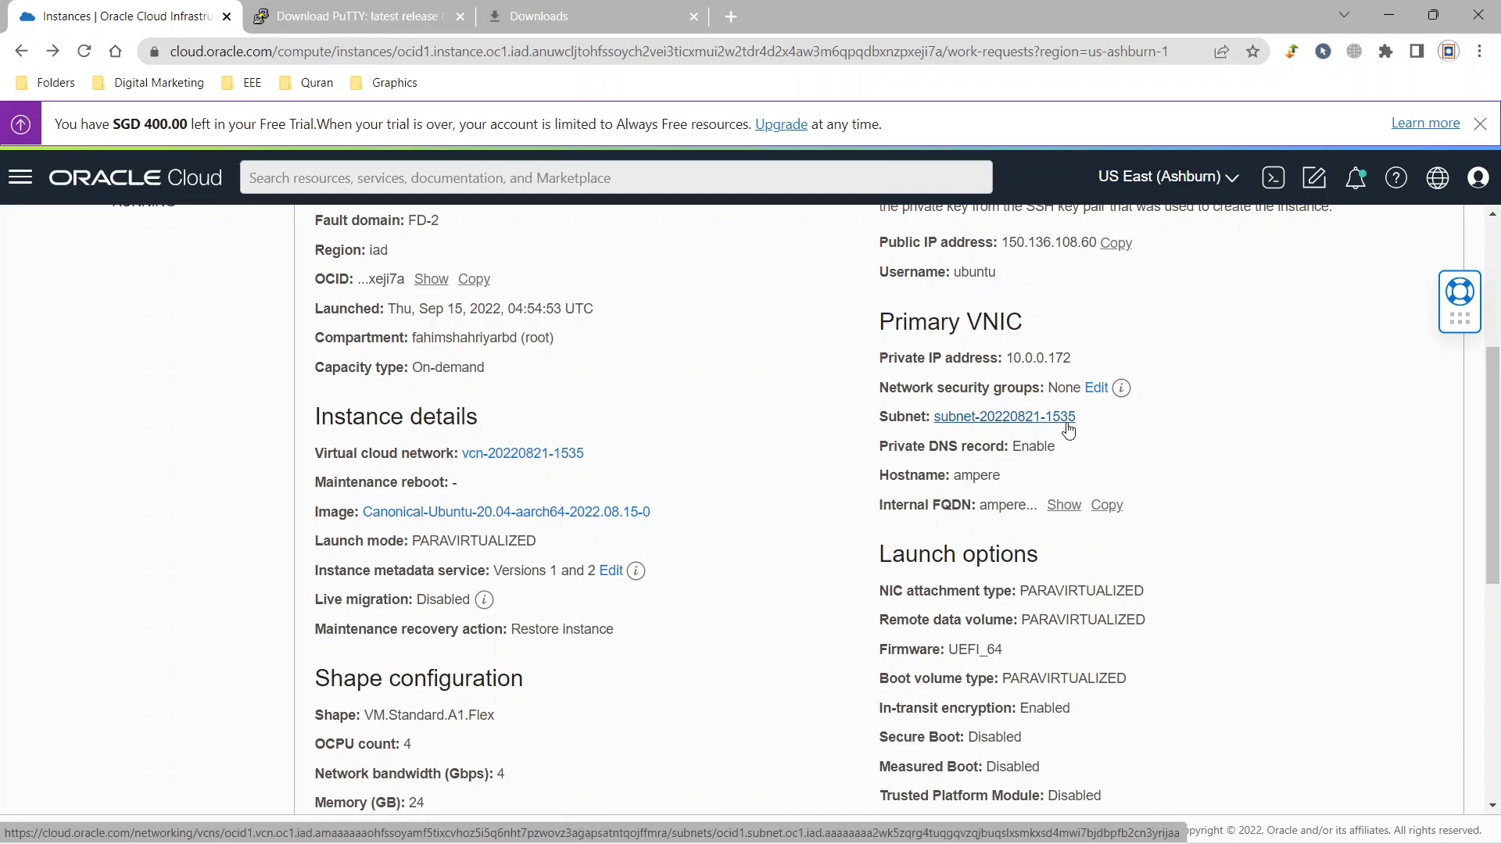
{"action": "left_click", "coordinate": [20, 177]}
{"action": "left_click", "coordinate": [94, 394]}
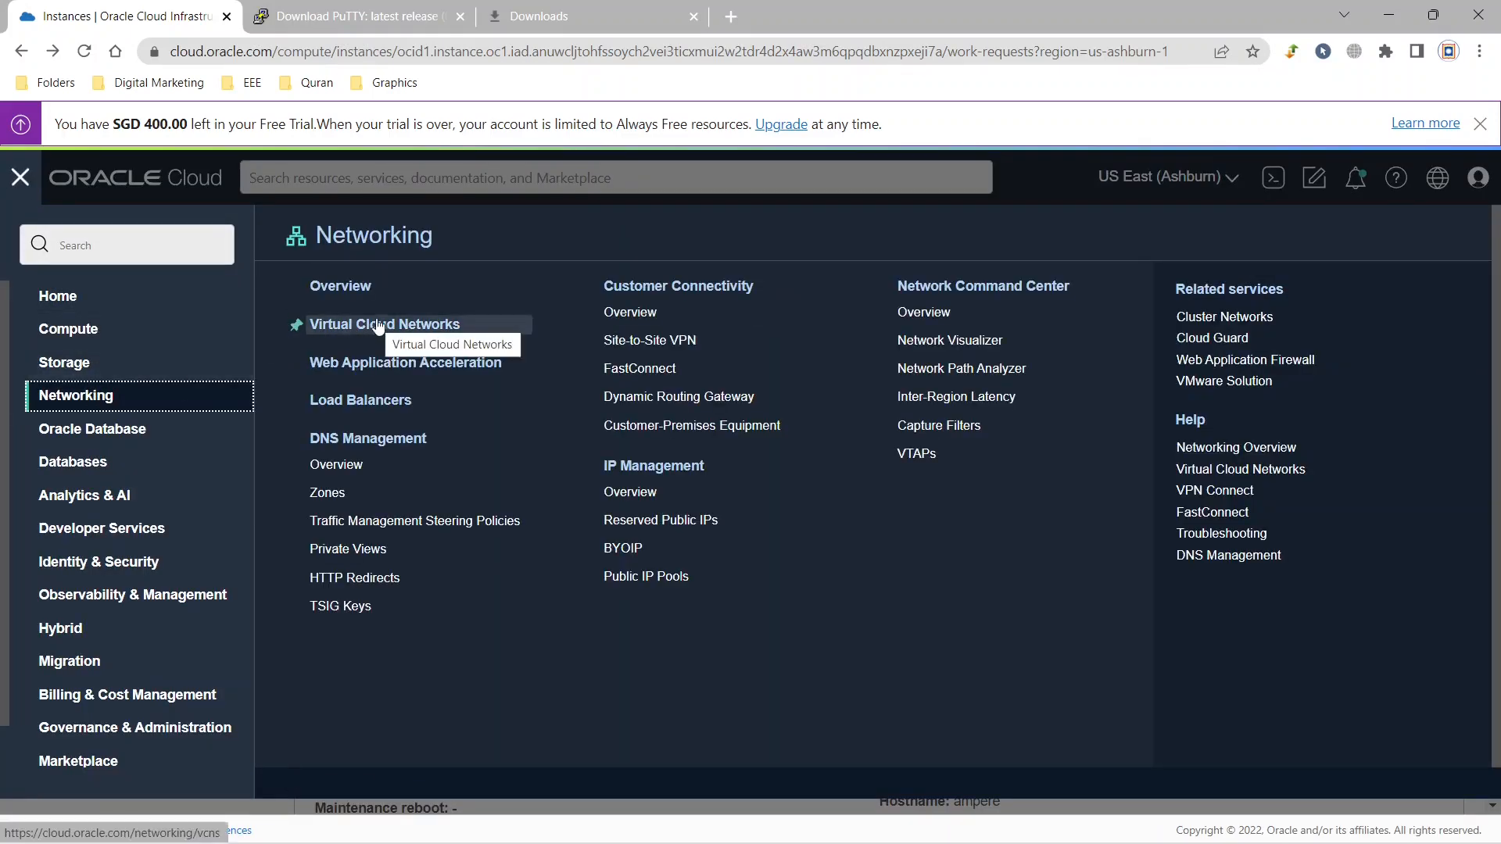
{"action": "left_click", "coordinate": [378, 326]}
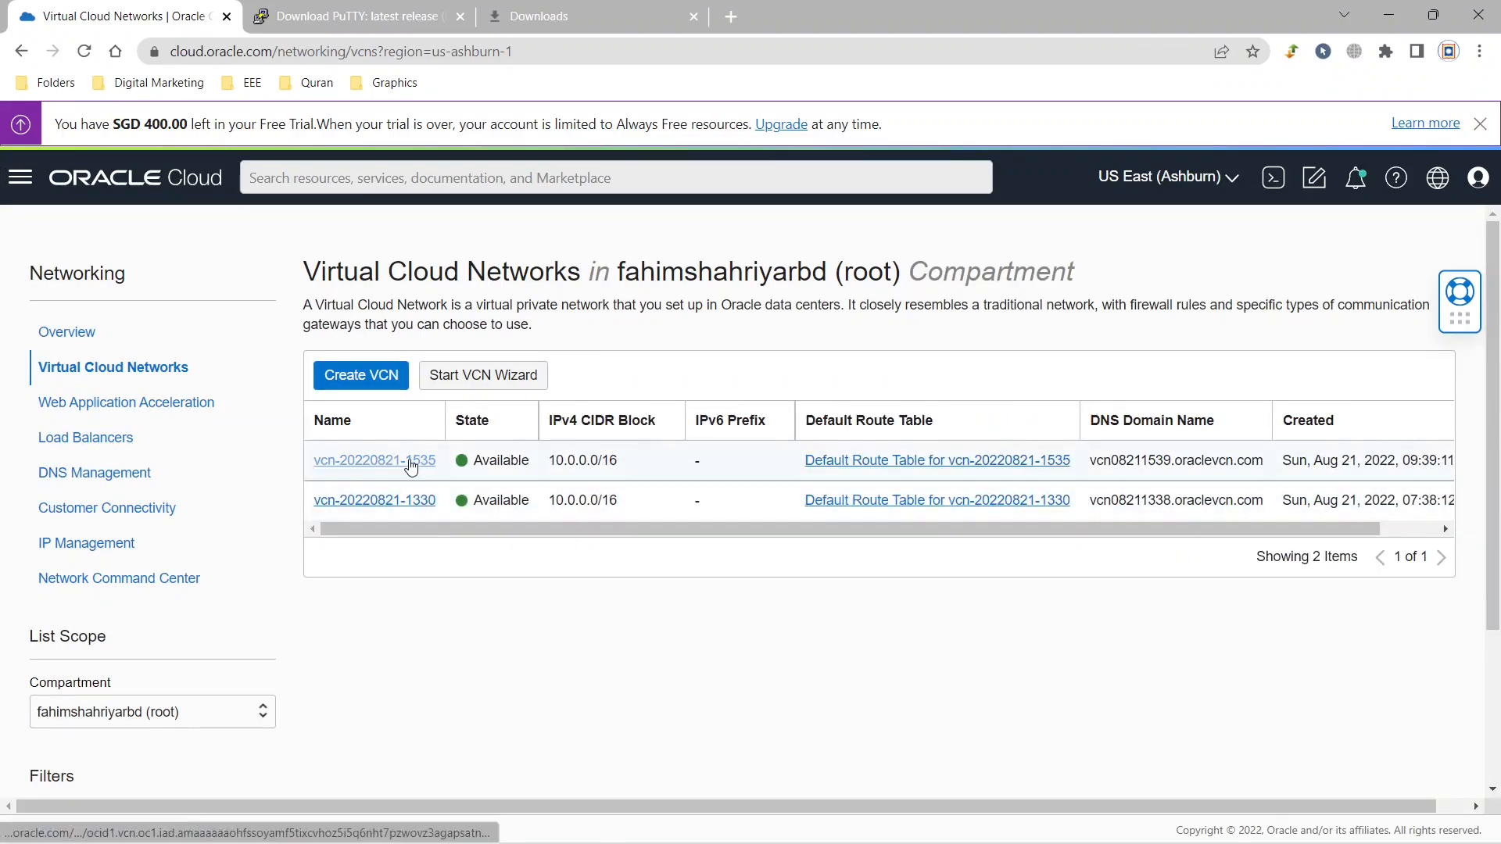
{"action": "left_click", "coordinate": [410, 461]}
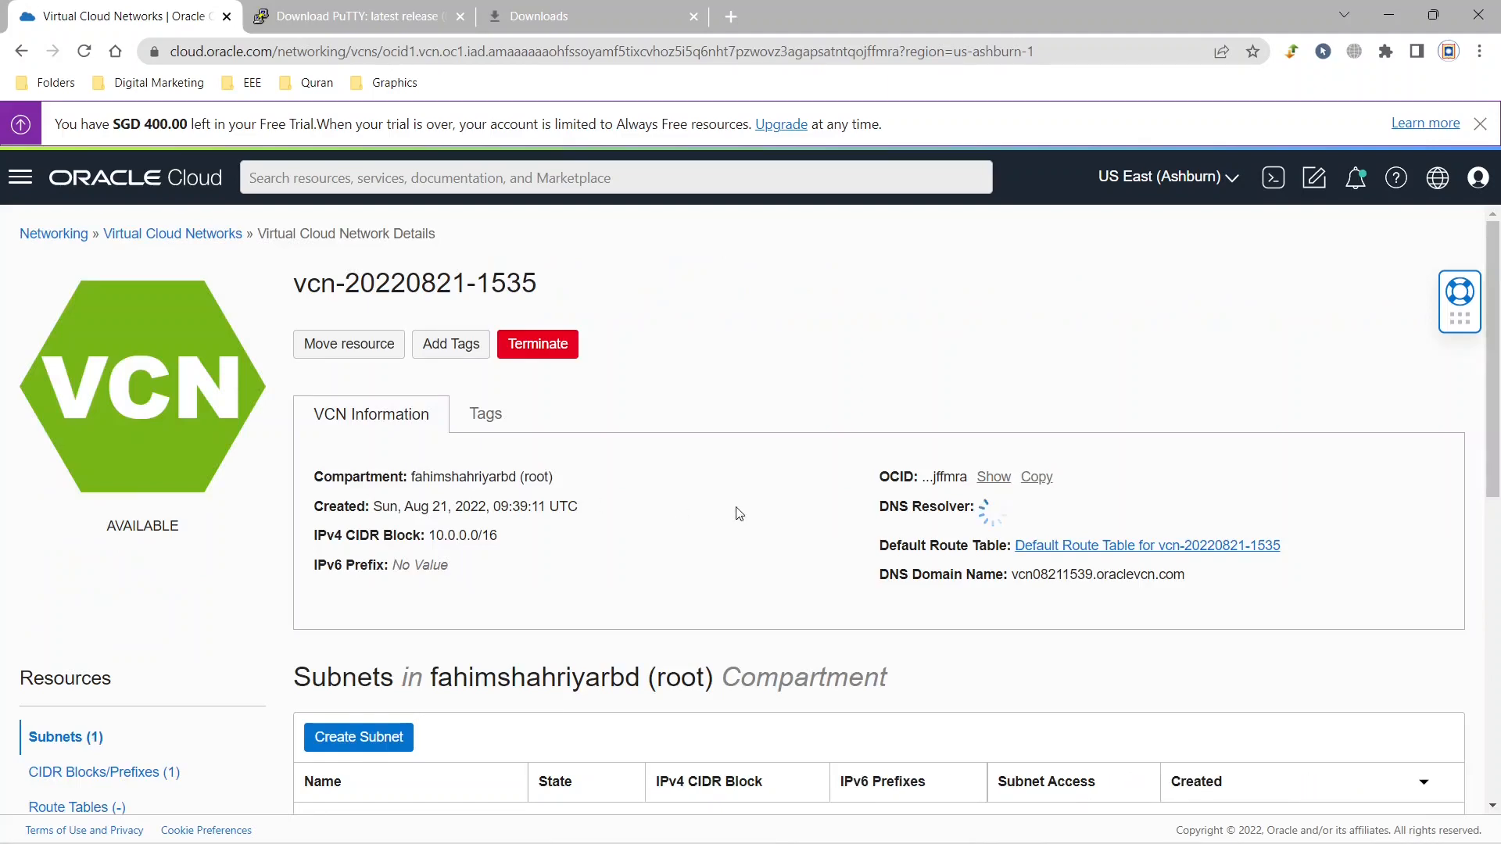
{"action": "scroll", "coordinate": [739, 514], "scroll_direction": "down", "scroll_amount": 4}
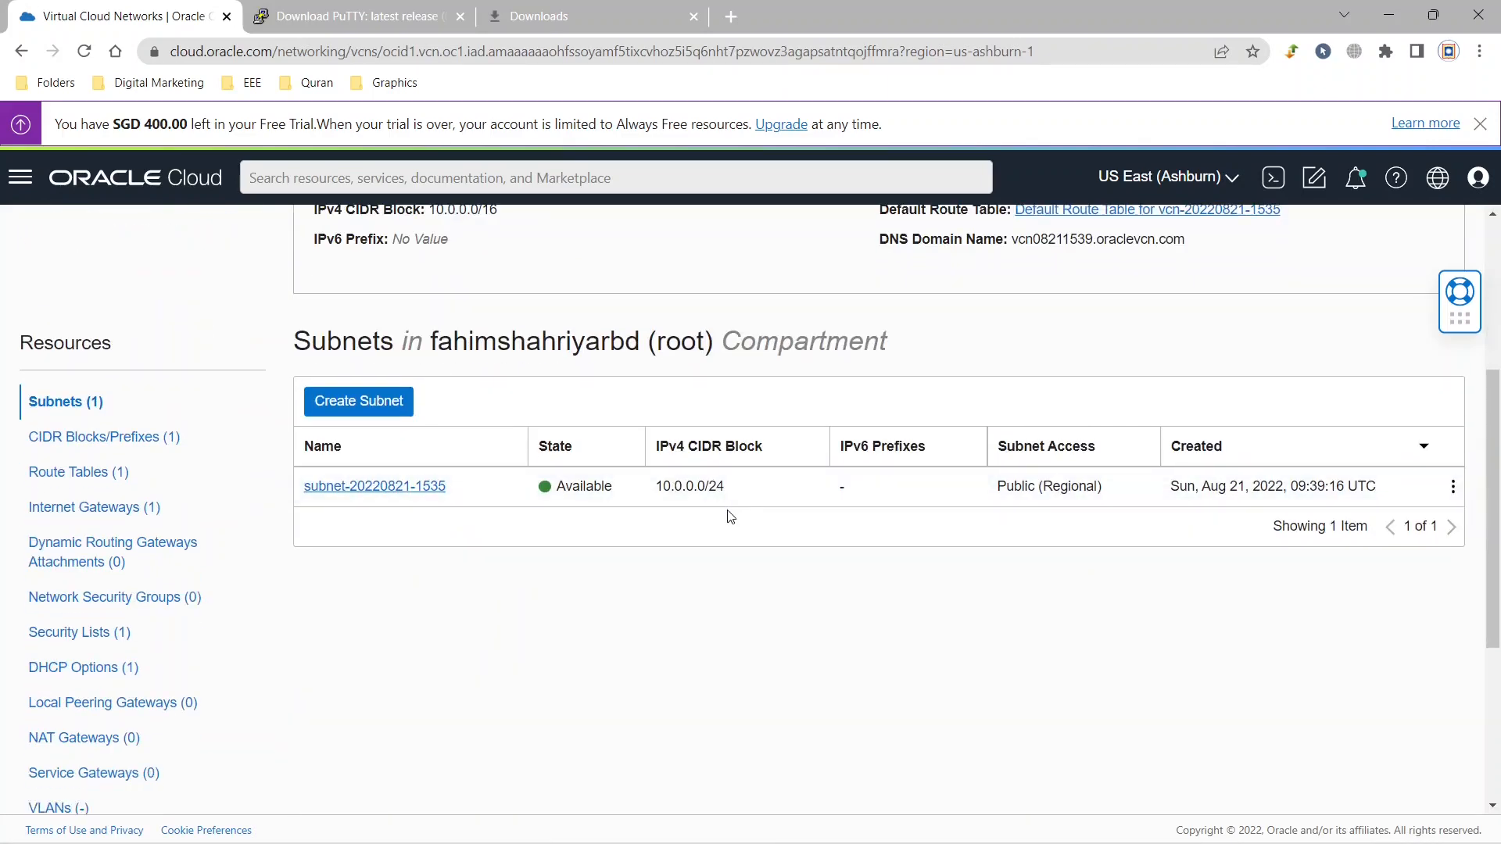
{"action": "left_click", "coordinate": [406, 494]}
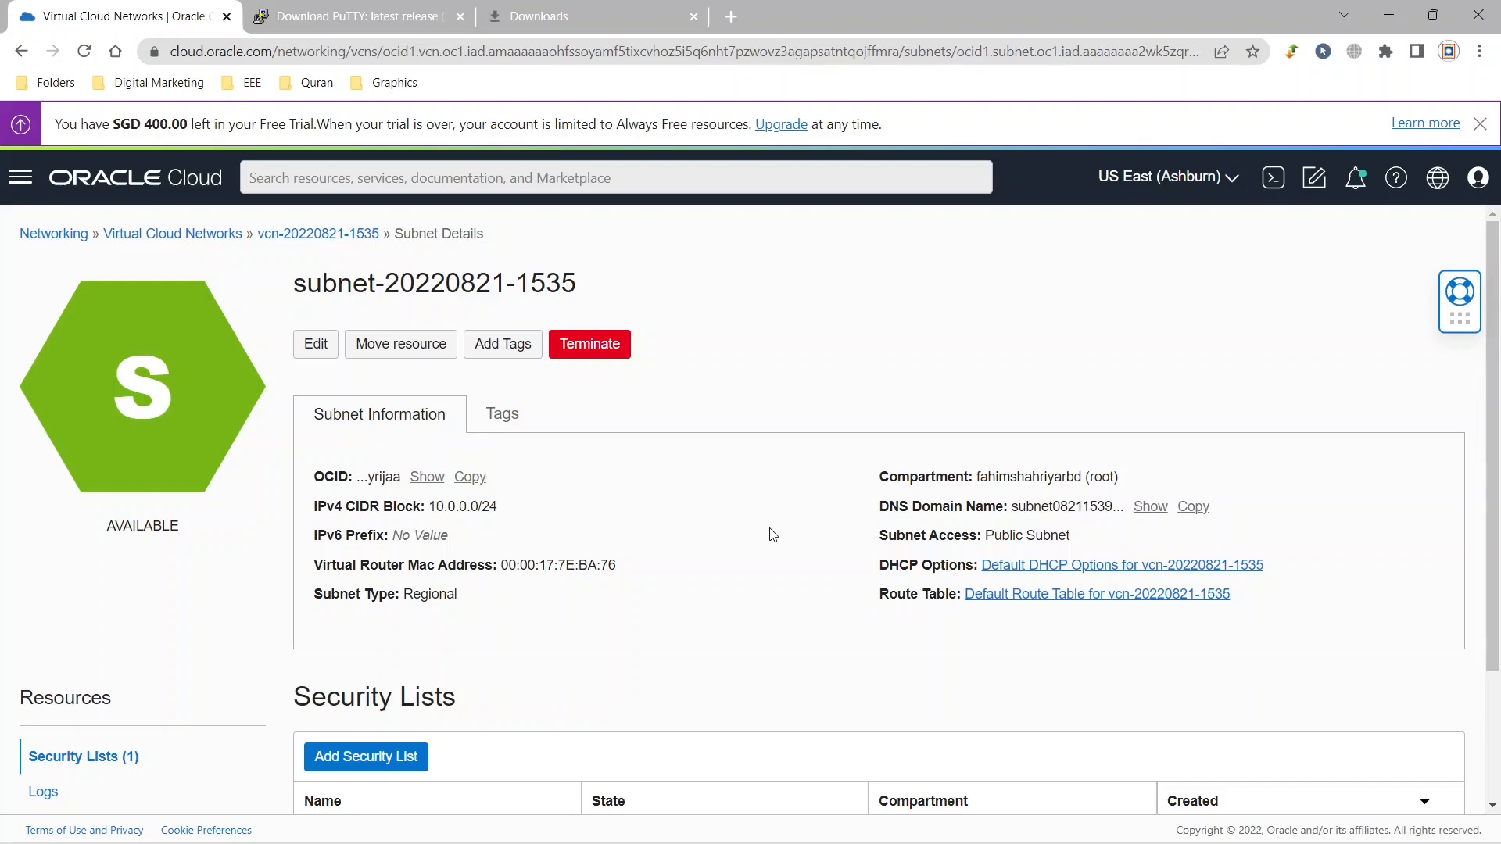
{"action": "scroll", "coordinate": [772, 534], "scroll_direction": "down", "scroll_amount": 2}
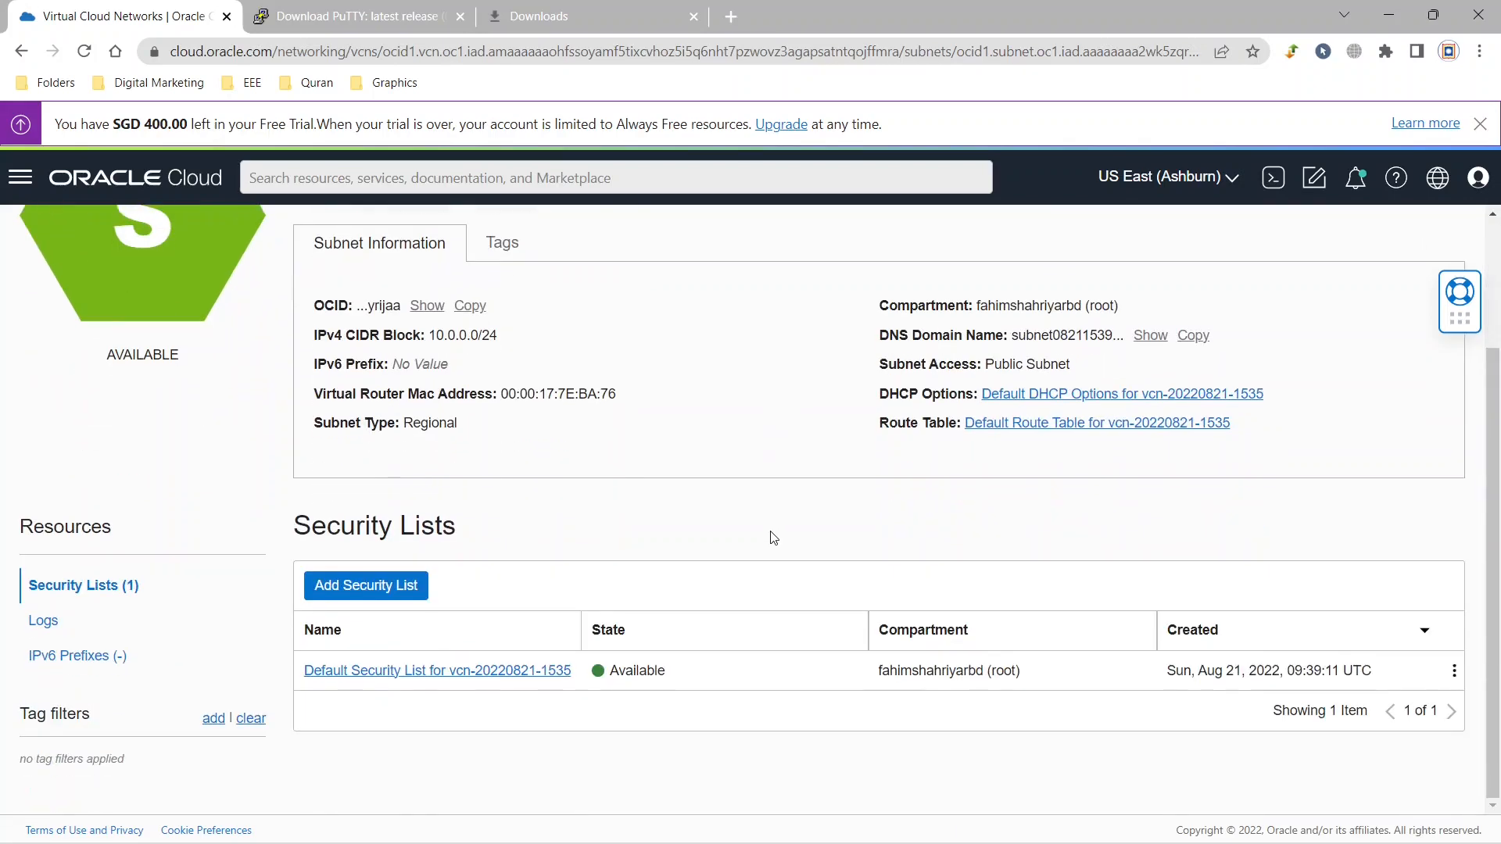
{"action": "left_click", "coordinate": [416, 672]}
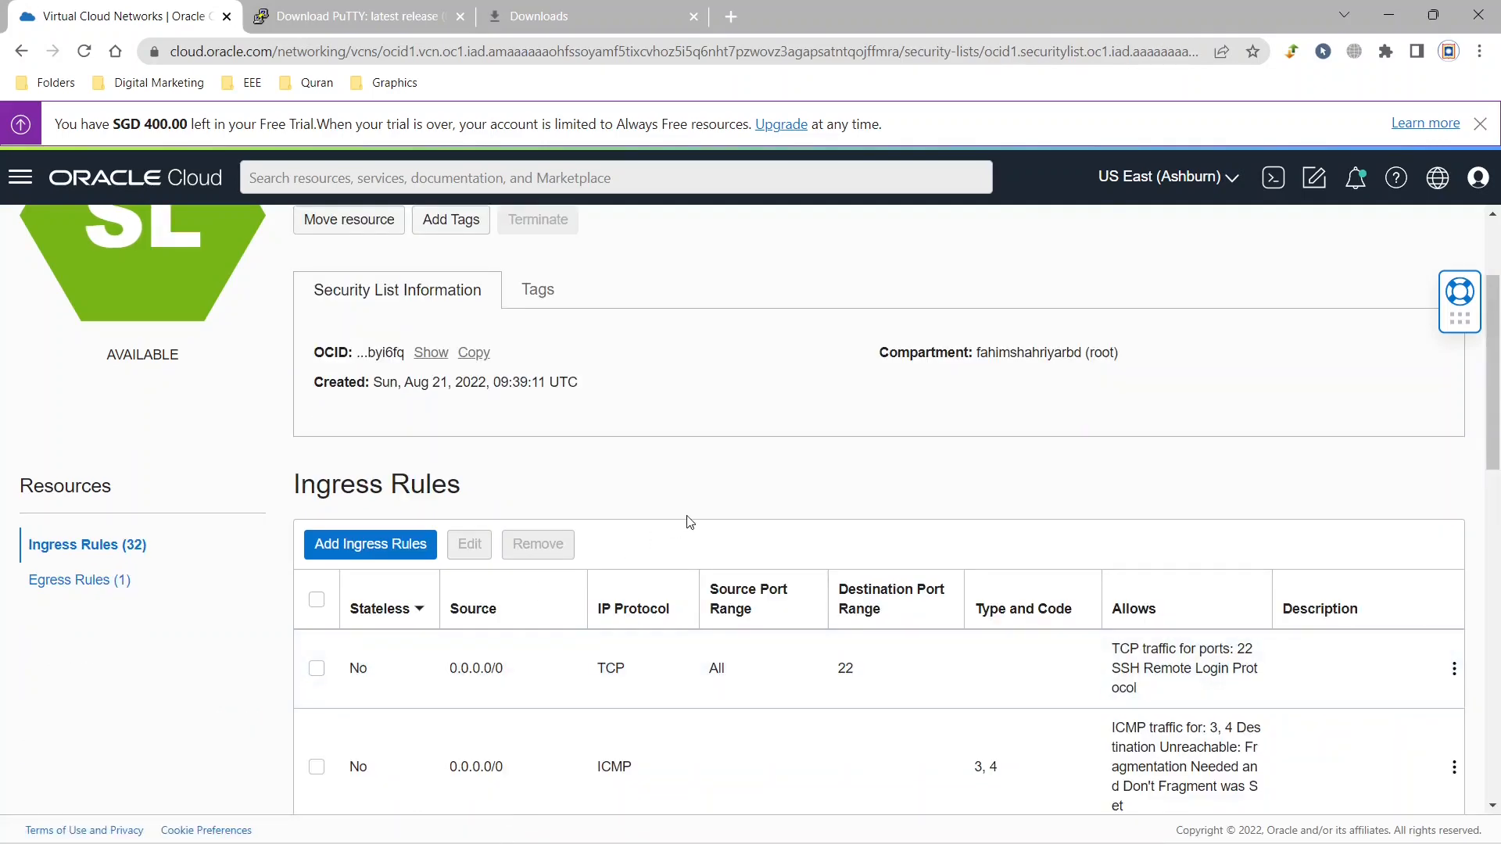
Examine the security list's ingress rules, especially the ports for SSH, HTTP, HTTPS and FTP.
{"action": "scroll", "coordinate": [689, 522], "scroll_direction": "down", "scroll_amount": 4}
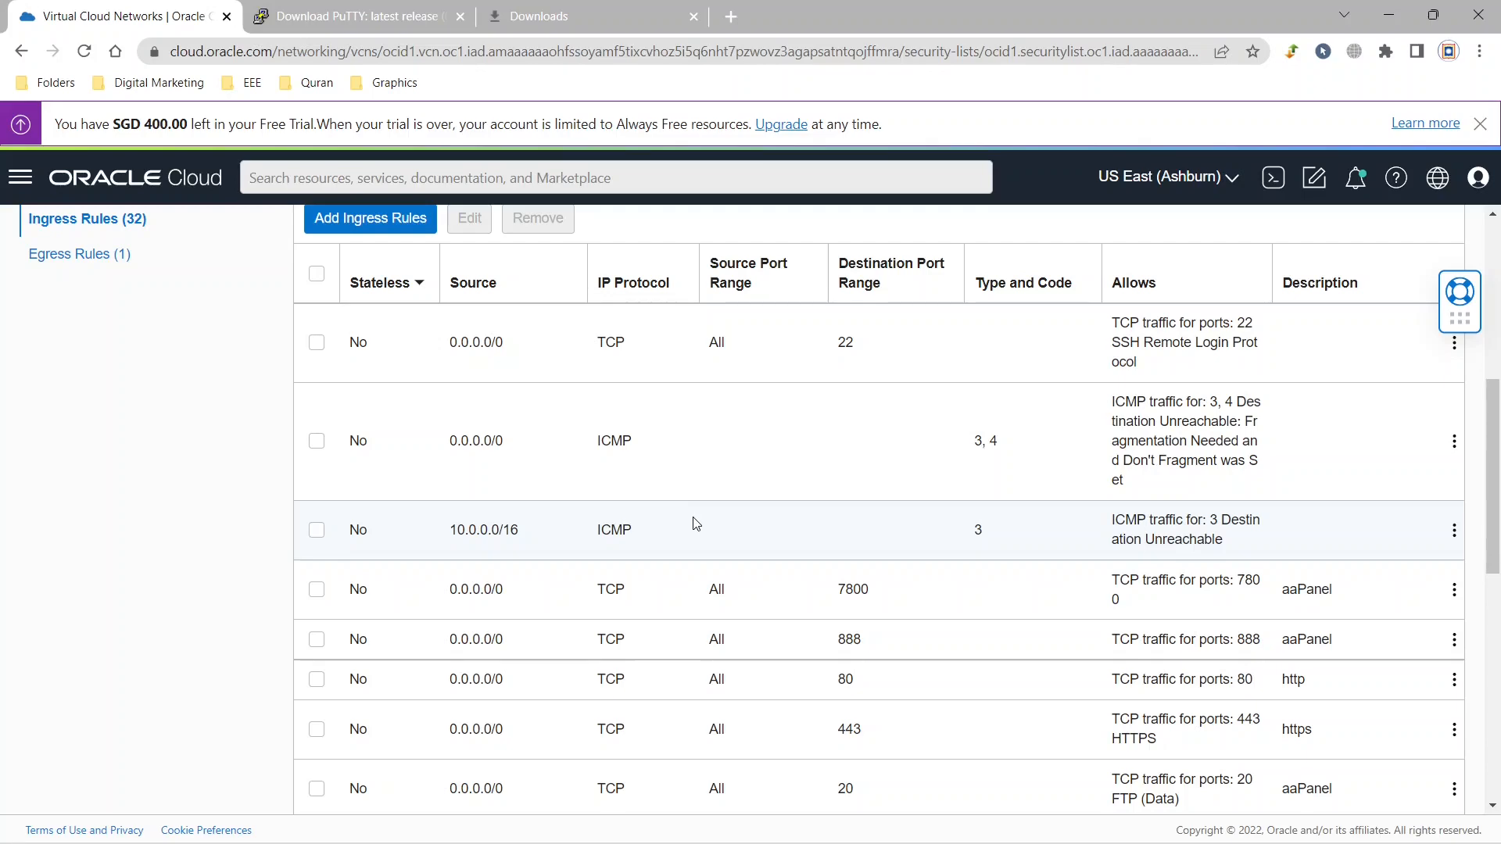
{"action": "scroll", "coordinate": [695, 523], "scroll_direction": "down", "scroll_amount": 10}
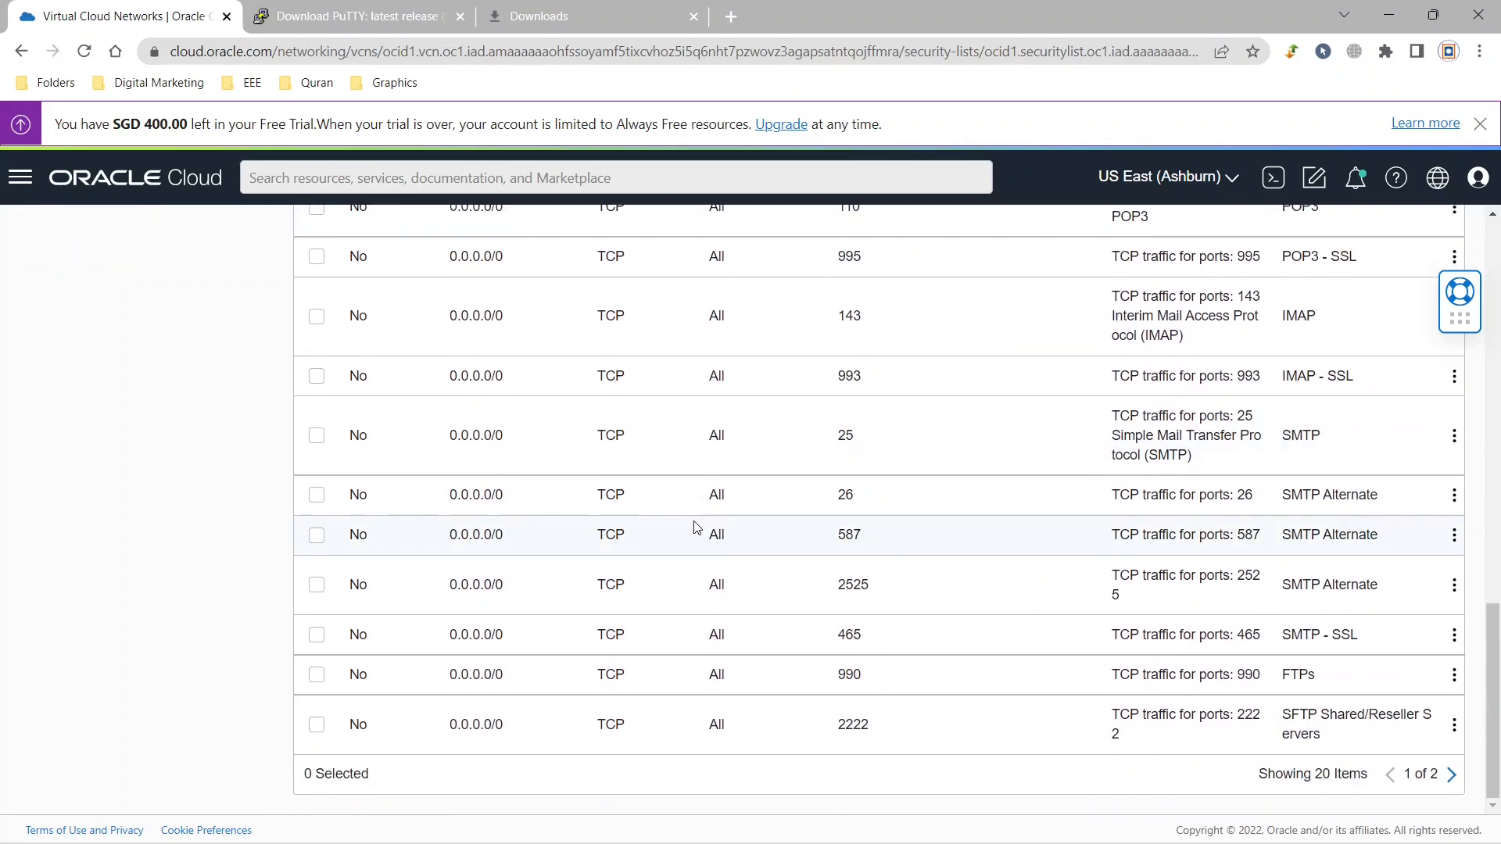
{"action": "scroll", "coordinate": [714, 579], "scroll_direction": "up", "scroll_amount": 10}
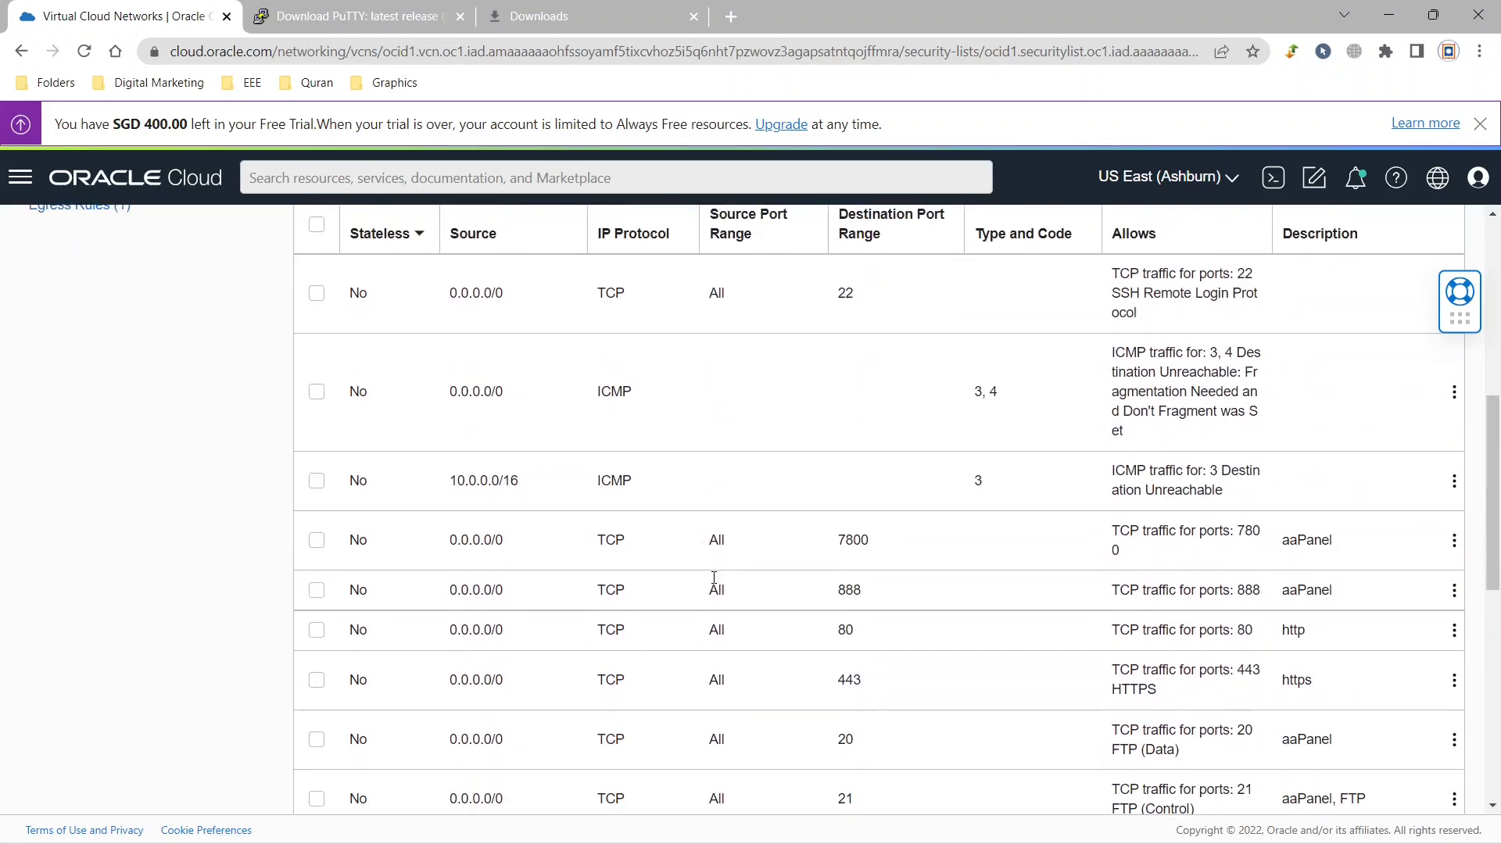
{"action": "scroll", "coordinate": [714, 586], "scroll_direction": "up", "scroll_amount": 4}
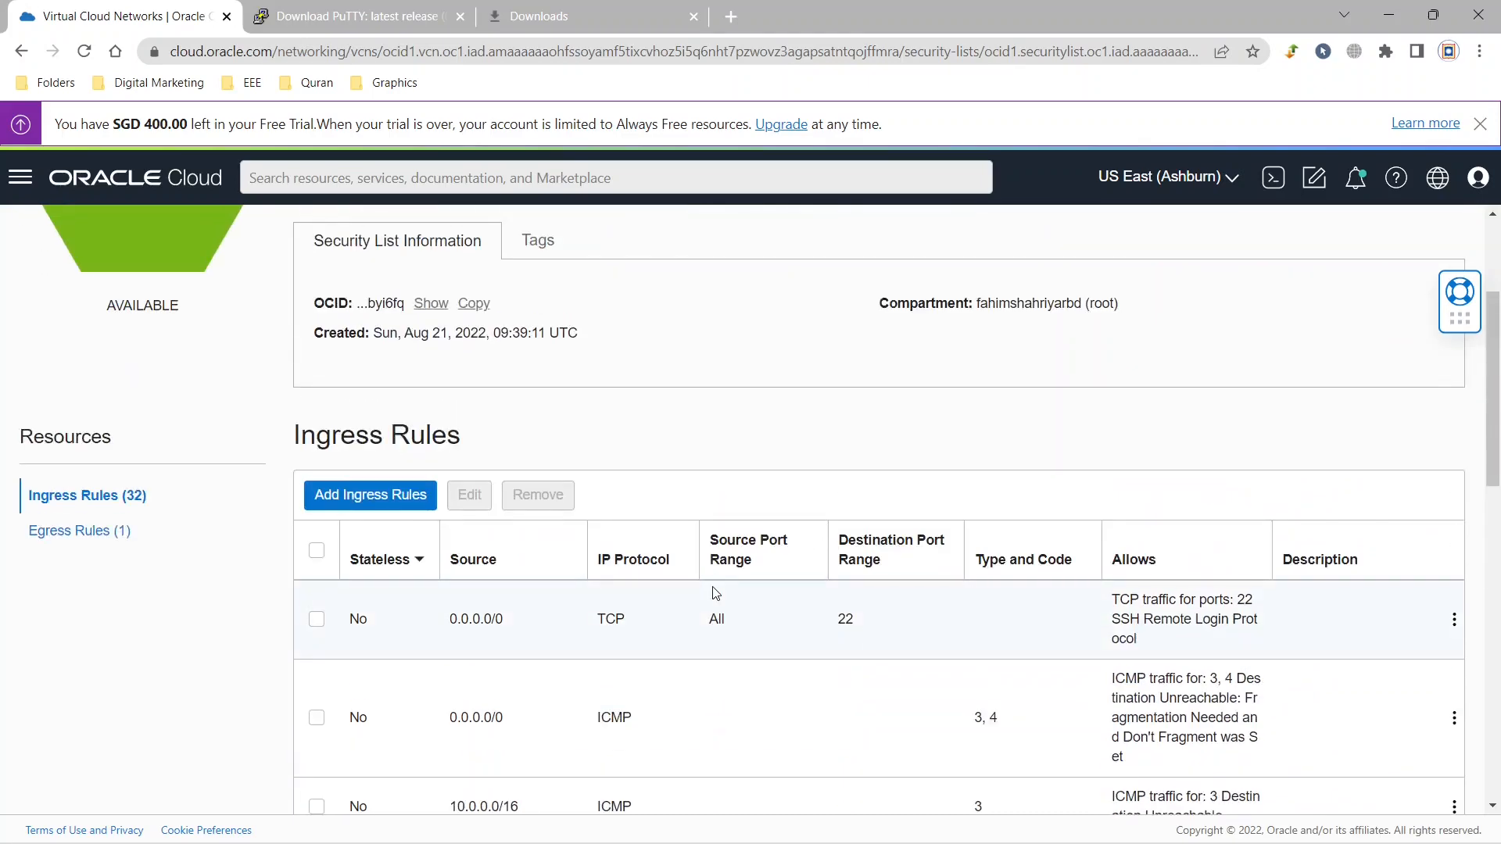
{"action": "left_click_drag", "start_coordinate": [870, 626], "coordinate": [811, 624]}
{"action": "scroll", "coordinate": [813, 630], "scroll_direction": "down", "scroll_amount": 4}
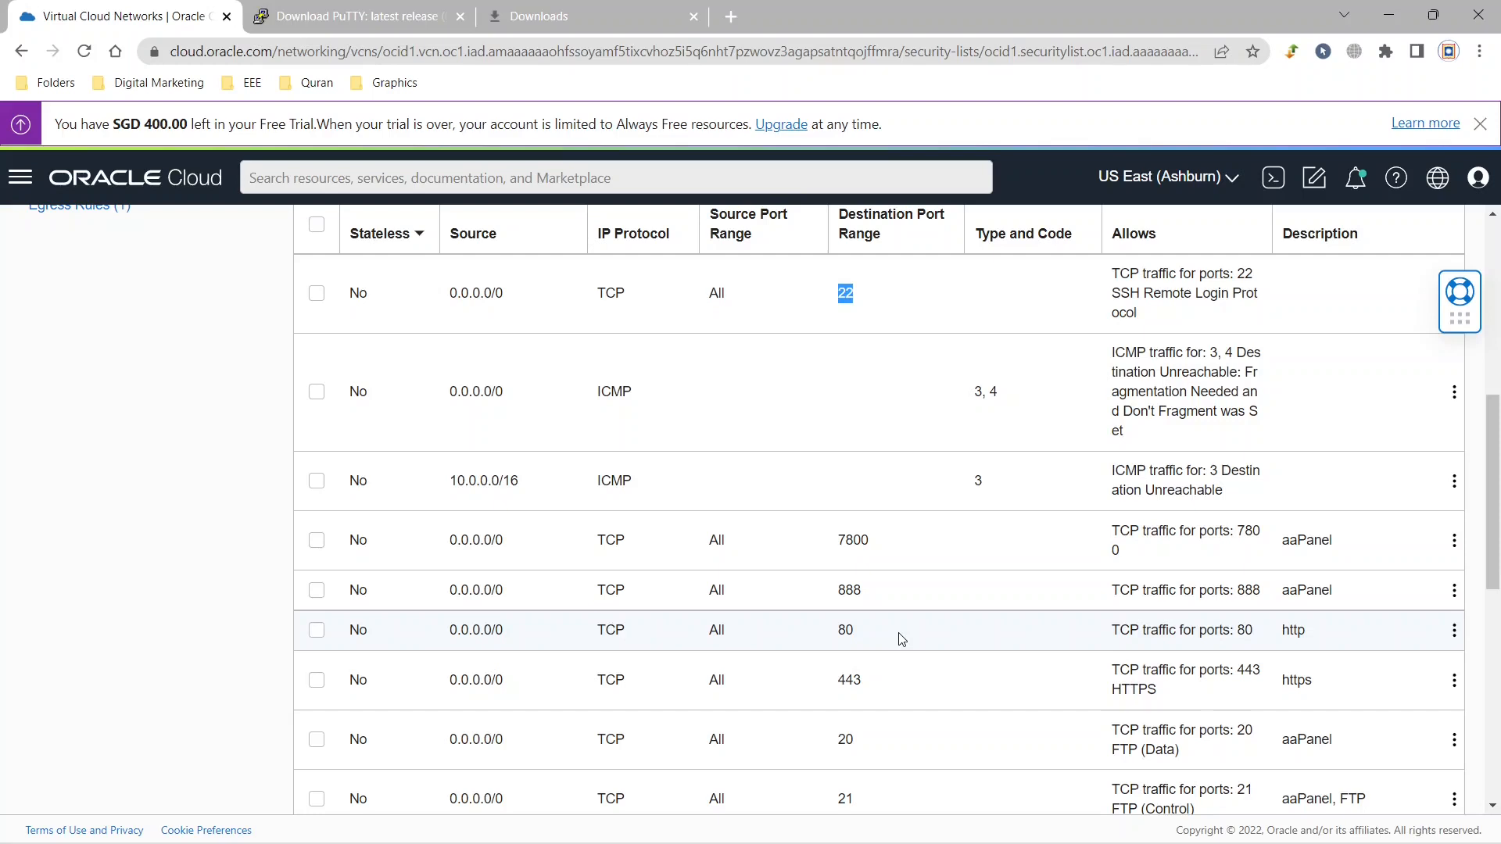
{"action": "scroll", "coordinate": [902, 639], "scroll_direction": "down", "scroll_amount": 1}
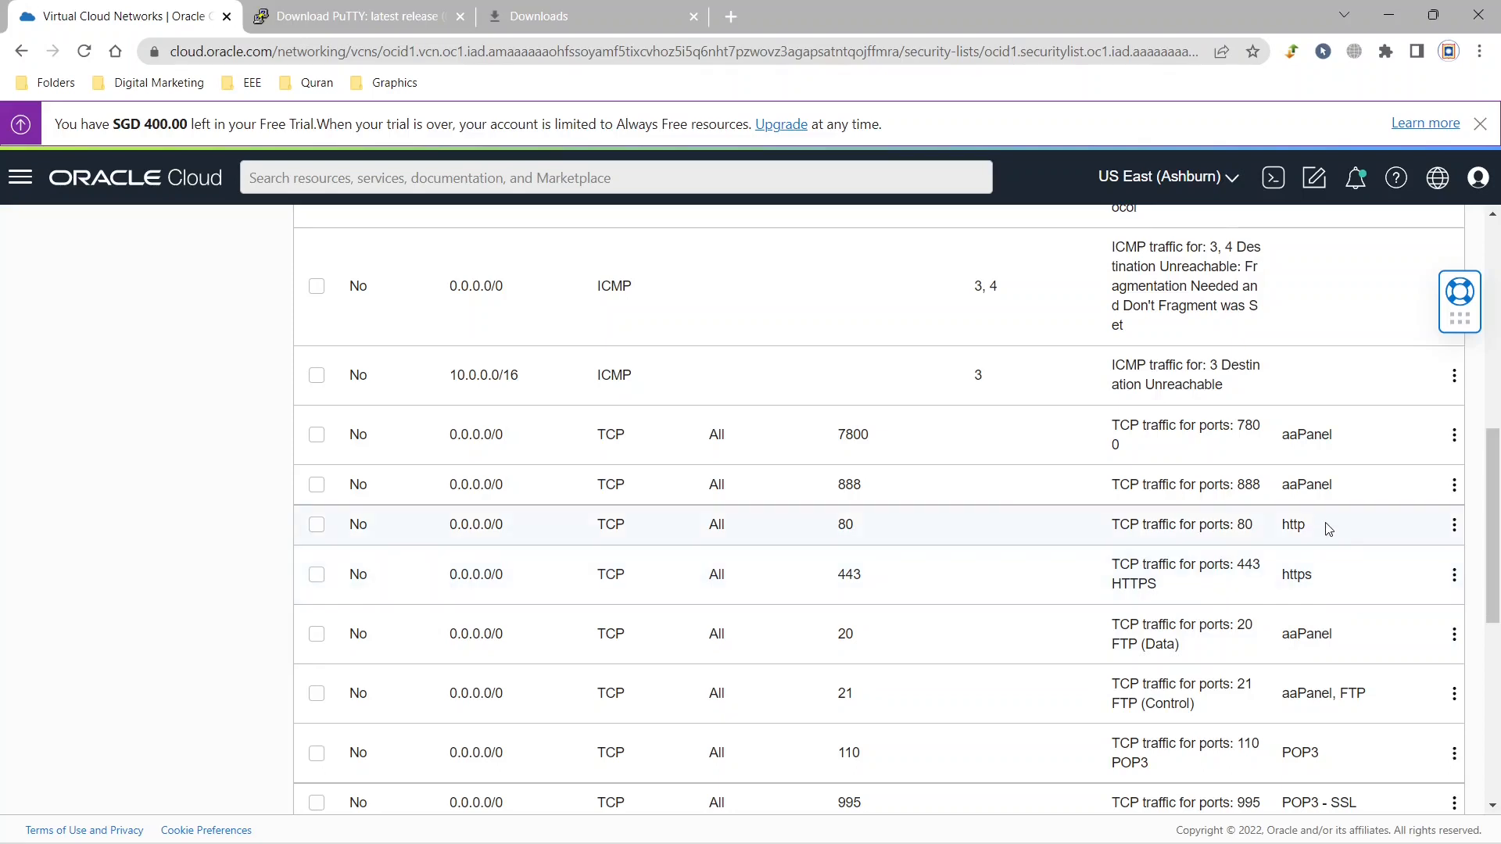
{"action": "left_click_drag", "start_coordinate": [1327, 526], "coordinate": [1278, 527]}
{"action": "left_click_drag", "start_coordinate": [1353, 588], "coordinate": [1282, 575]}
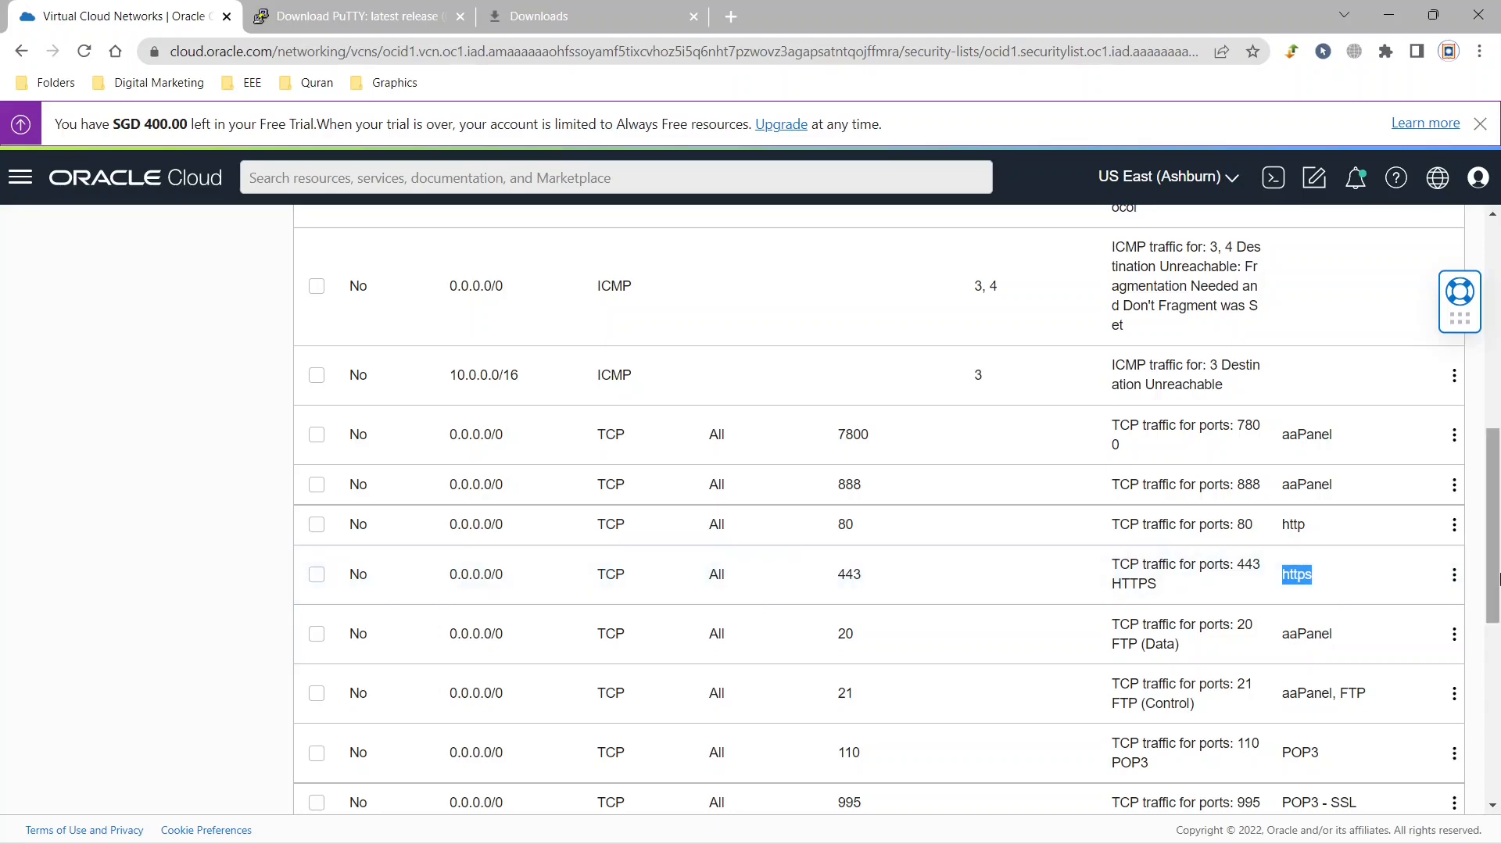
{"action": "scroll", "coordinate": [1497, 579], "scroll_direction": "down", "scroll_amount": 2}
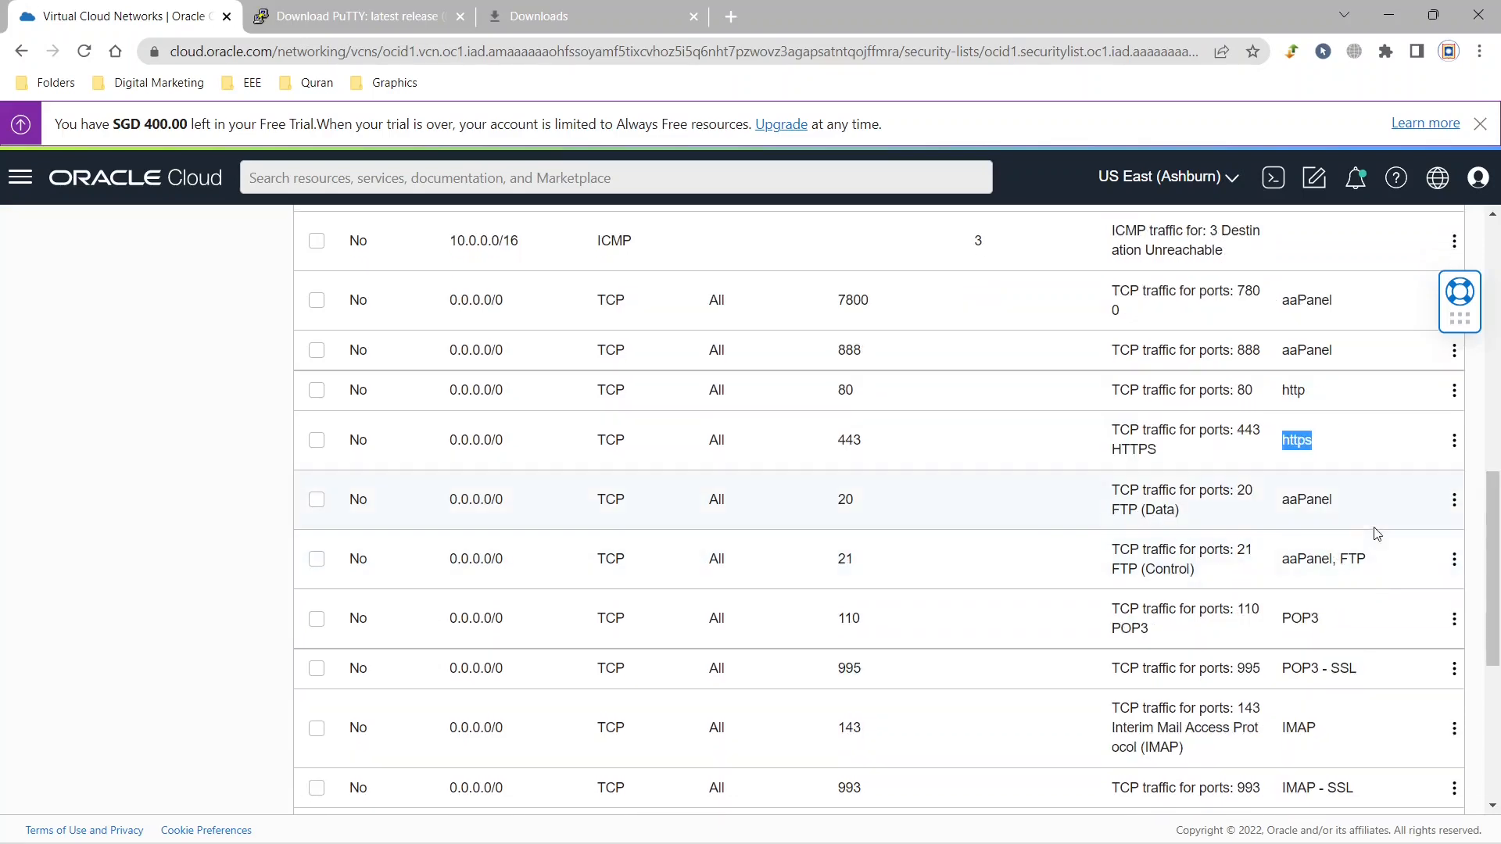
{"action": "left_click_drag", "start_coordinate": [1374, 565], "coordinate": [1341, 559]}
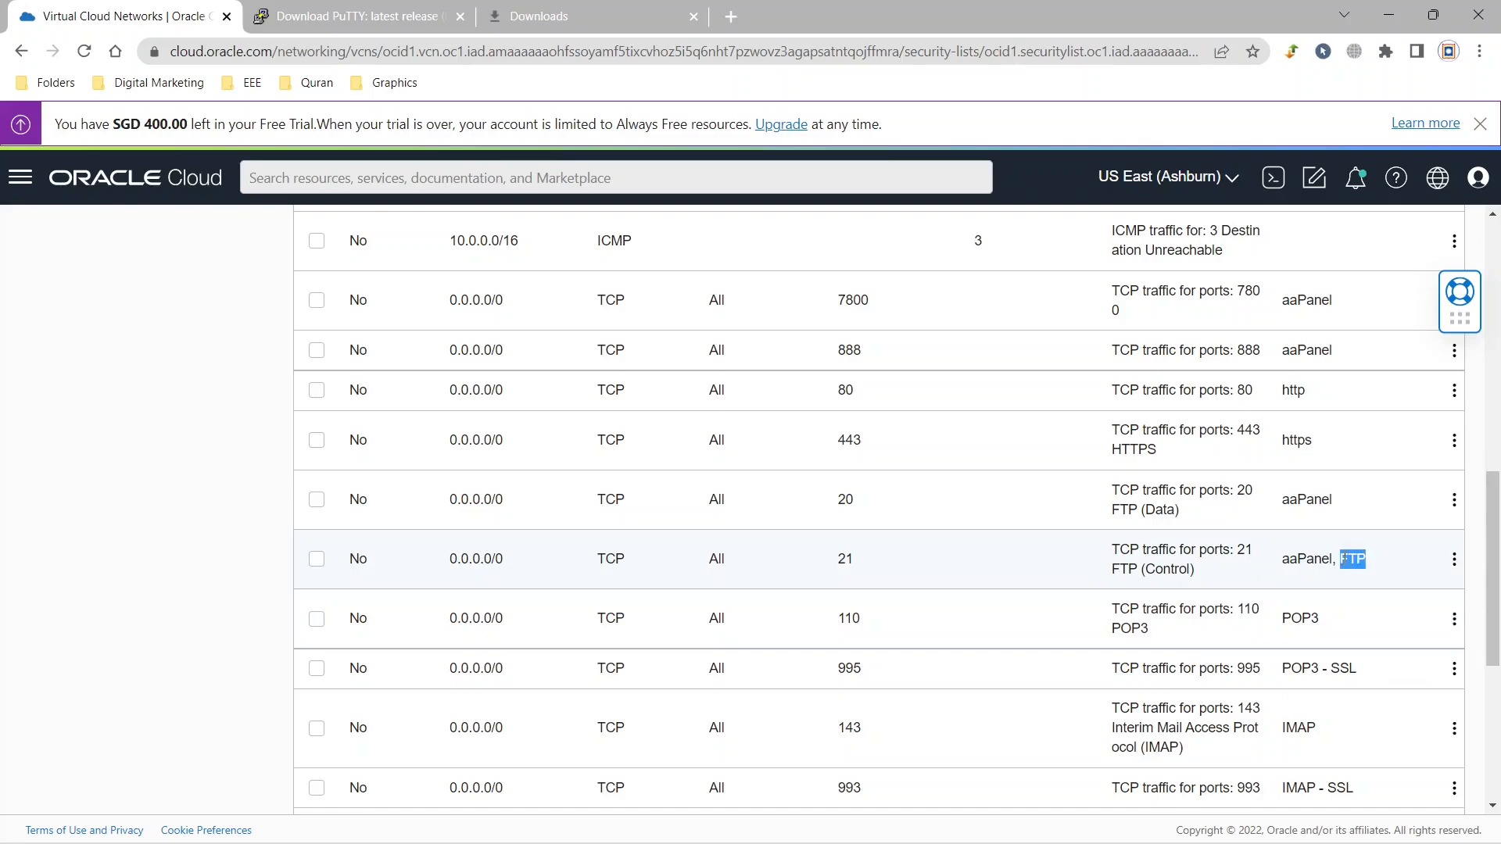
Examine the remaining ingress rules on the second page, especially the Hestia Panel port 8083 and the Cloudflare panel port 2083.
{"action": "scroll", "coordinate": [1498, 575], "scroll_direction": "down", "scroll_amount": 1}
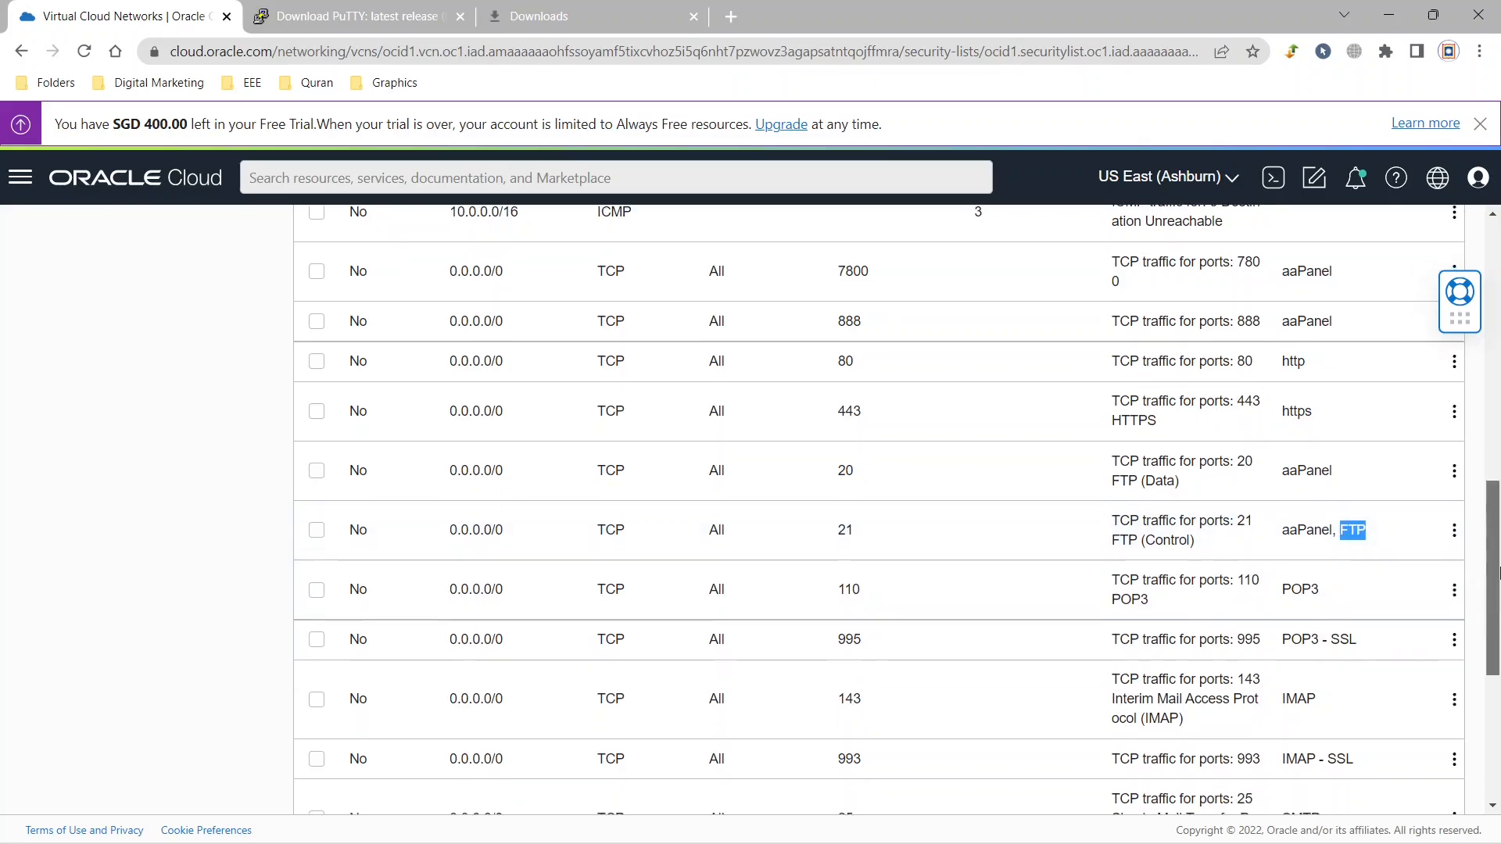
{"action": "scroll", "coordinate": [1498, 575], "scroll_direction": "down", "scroll_amount": 5}
{"action": "left_click", "coordinate": [1458, 772]}
{"action": "scroll", "coordinate": [1333, 617], "scroll_direction": "up", "scroll_amount": 8}
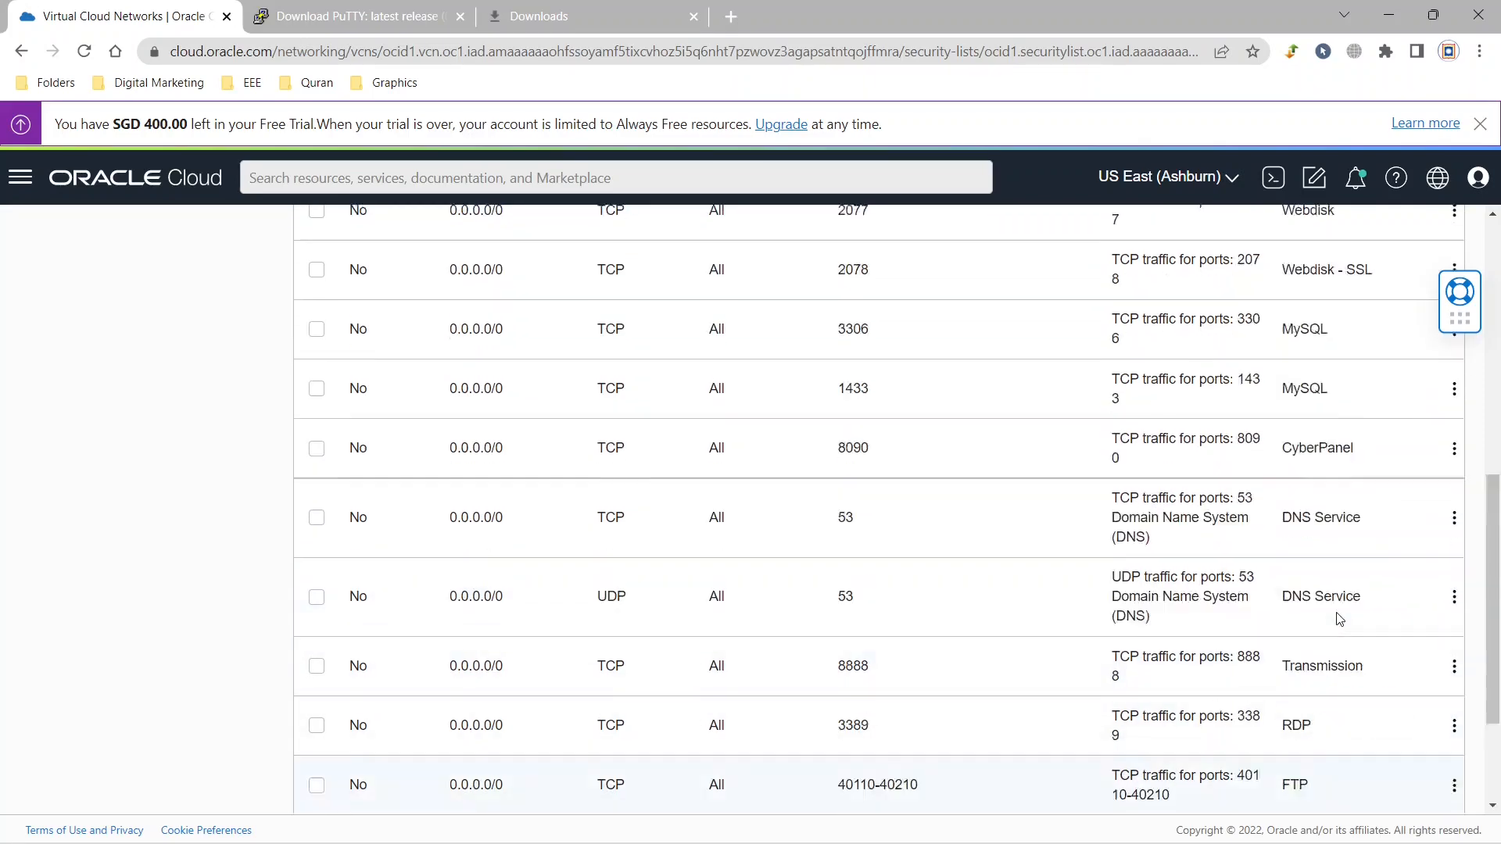
{"action": "scroll", "coordinate": [911, 672], "scroll_direction": "down", "scroll_amount": 10}
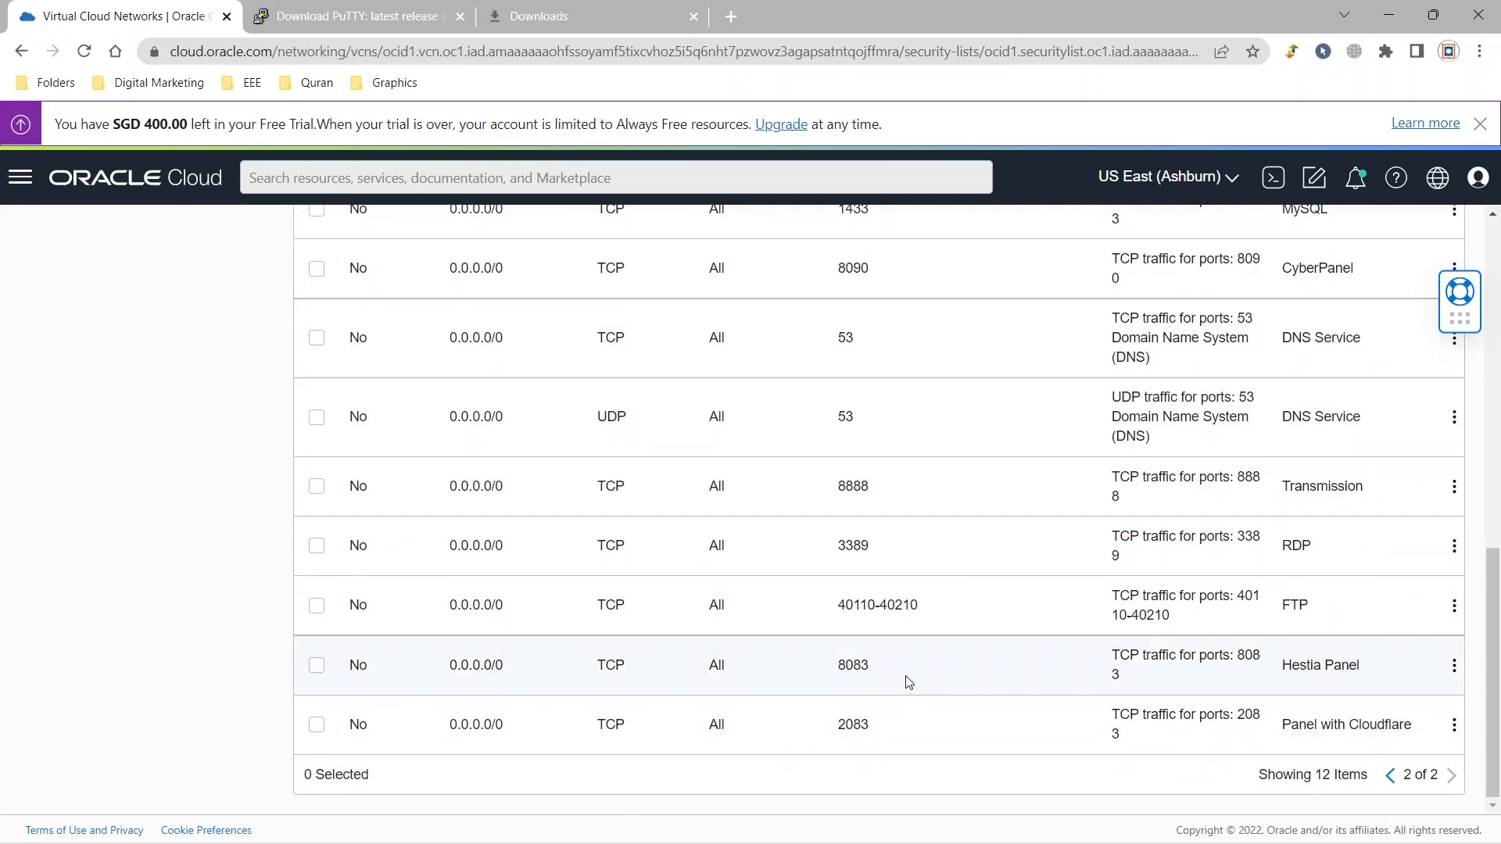
{"action": "left_click_drag", "start_coordinate": [924, 663], "coordinate": [833, 672]}
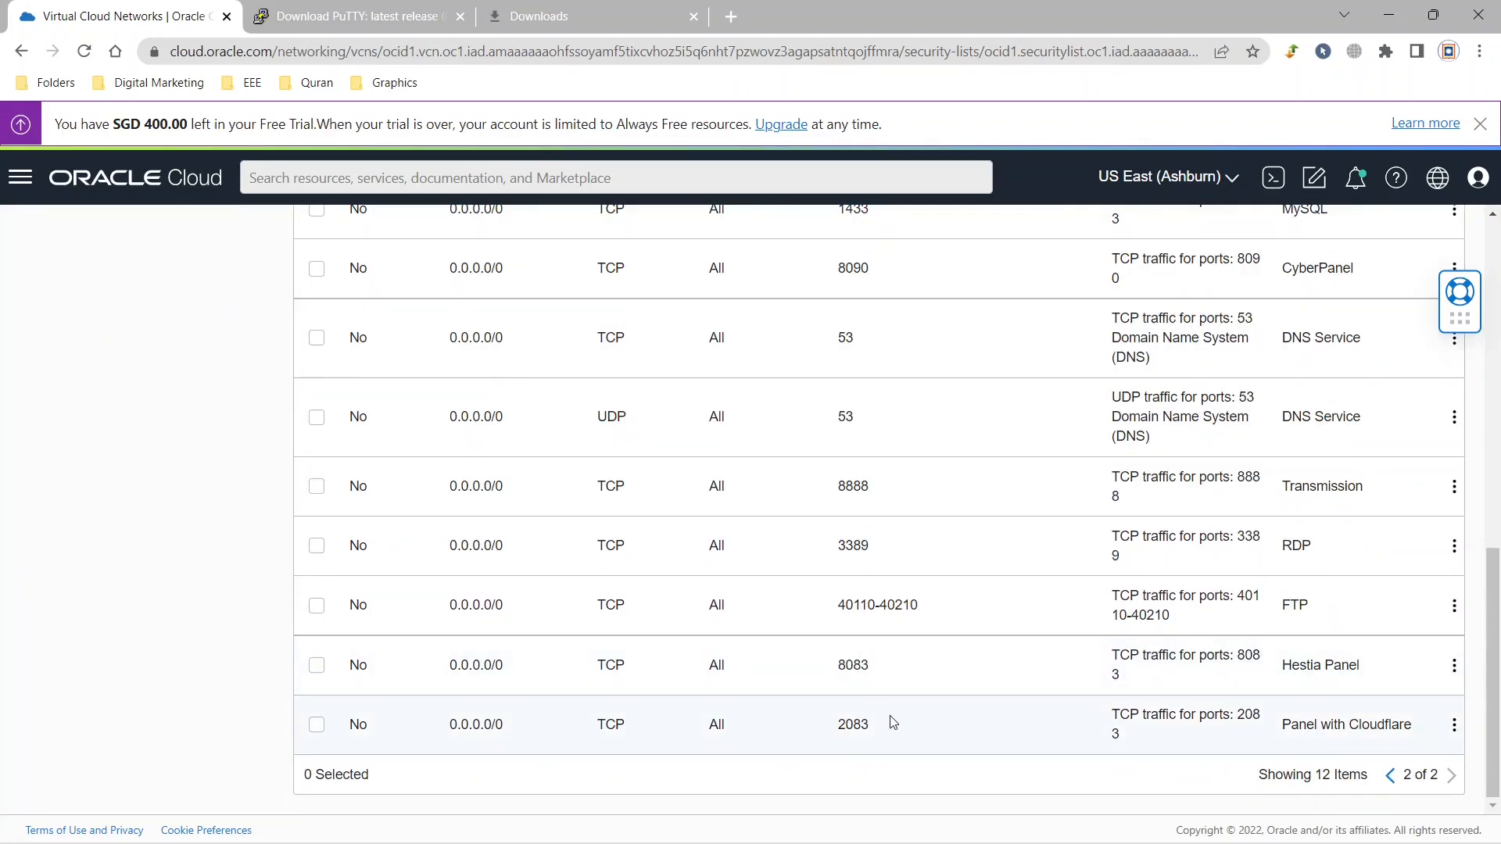
{"action": "left_click_drag", "start_coordinate": [894, 721], "coordinate": [814, 721]}
{"action": "left_click", "coordinate": [1489, 709]}
{"action": "left_click_drag", "start_coordinate": [1368, 669], "coordinate": [1283, 666]}
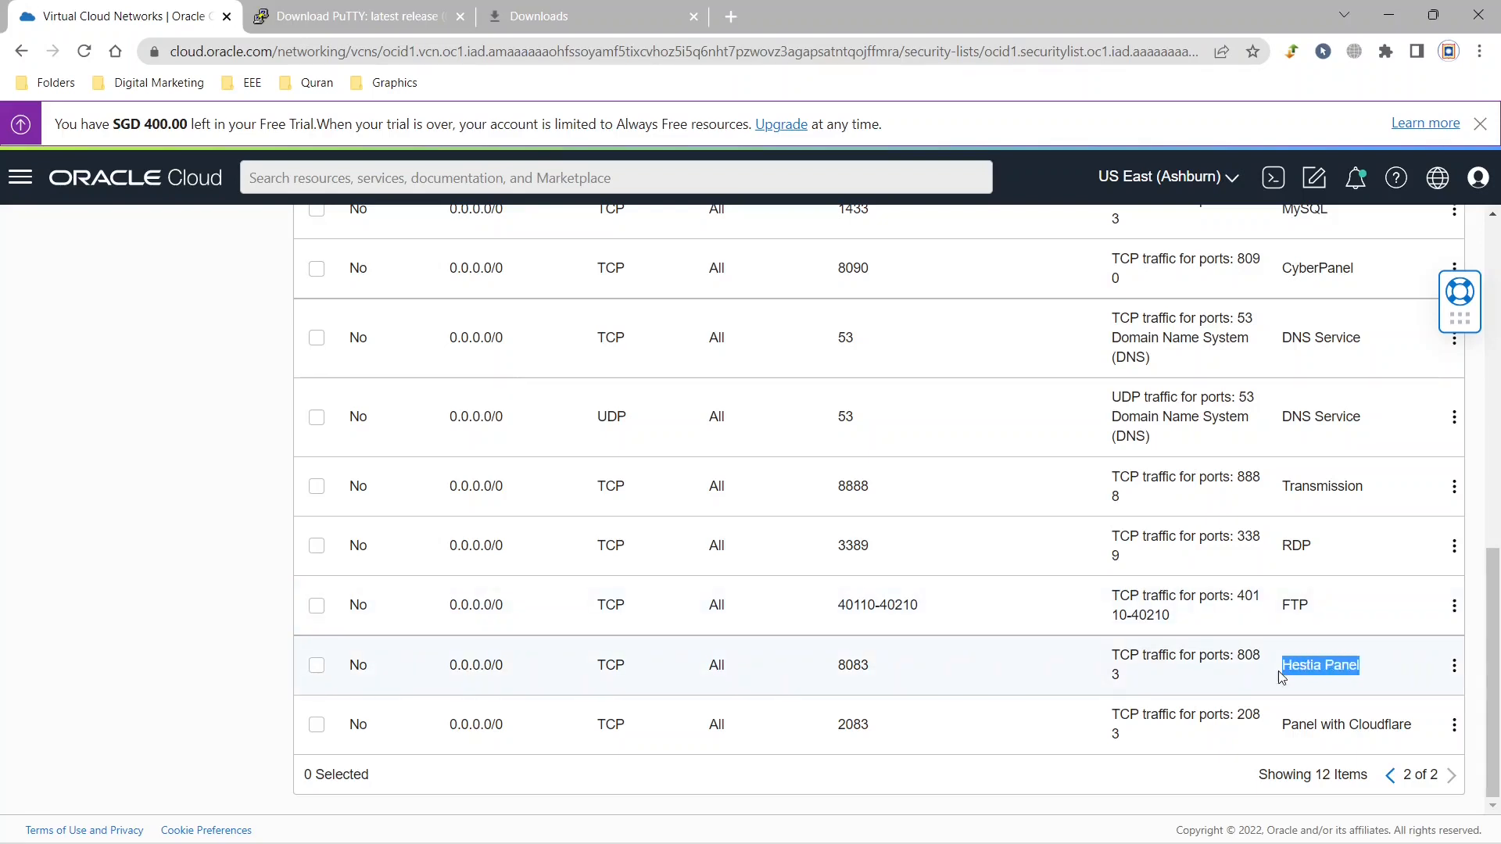
{"action": "left_click", "coordinate": [1386, 672]}
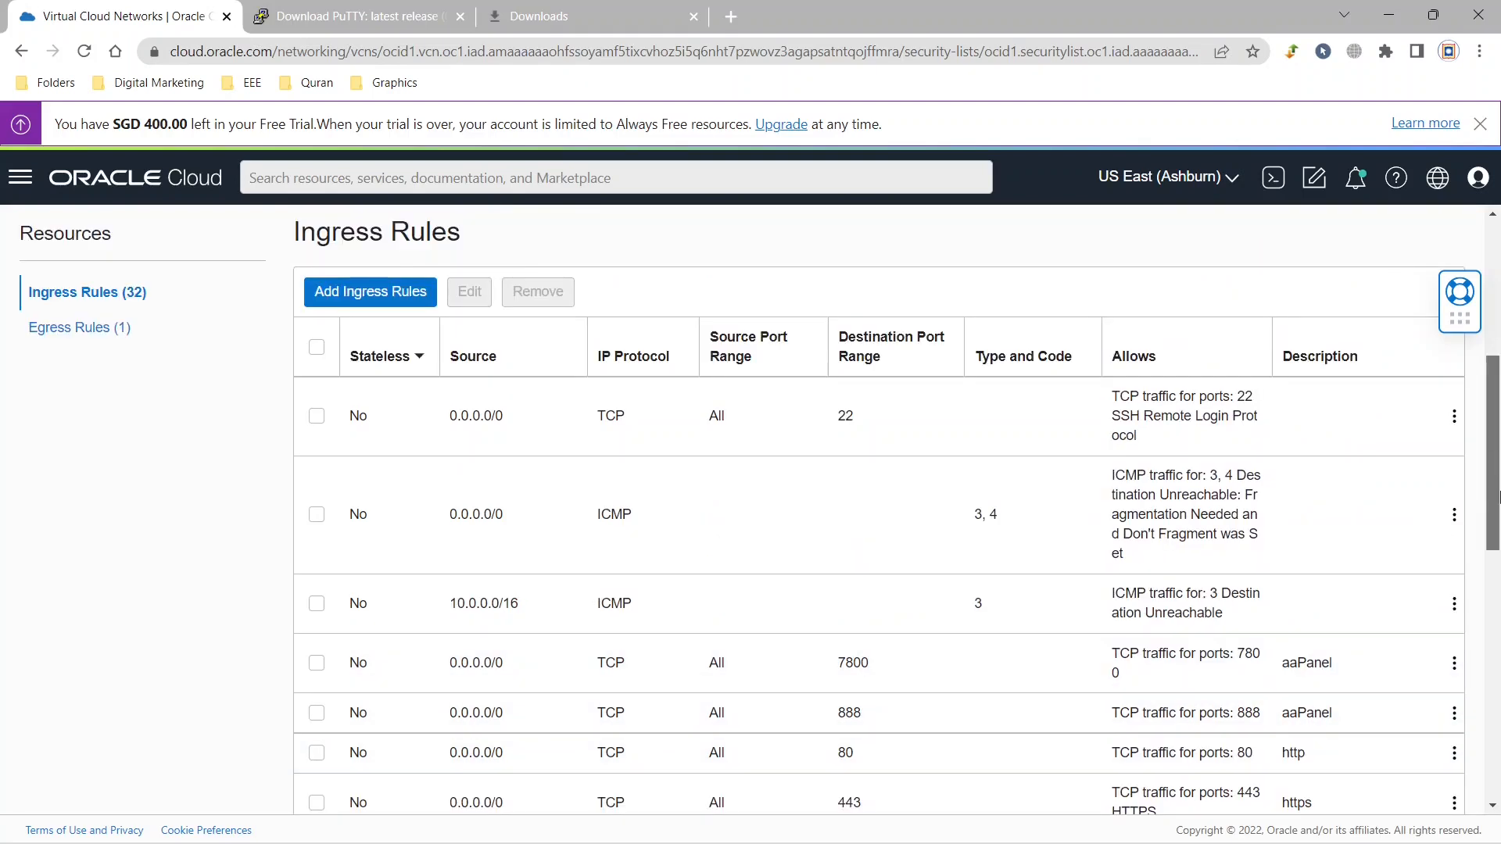
{"action": "scroll", "coordinate": [1499, 498], "scroll_direction": "down", "scroll_amount": 3}
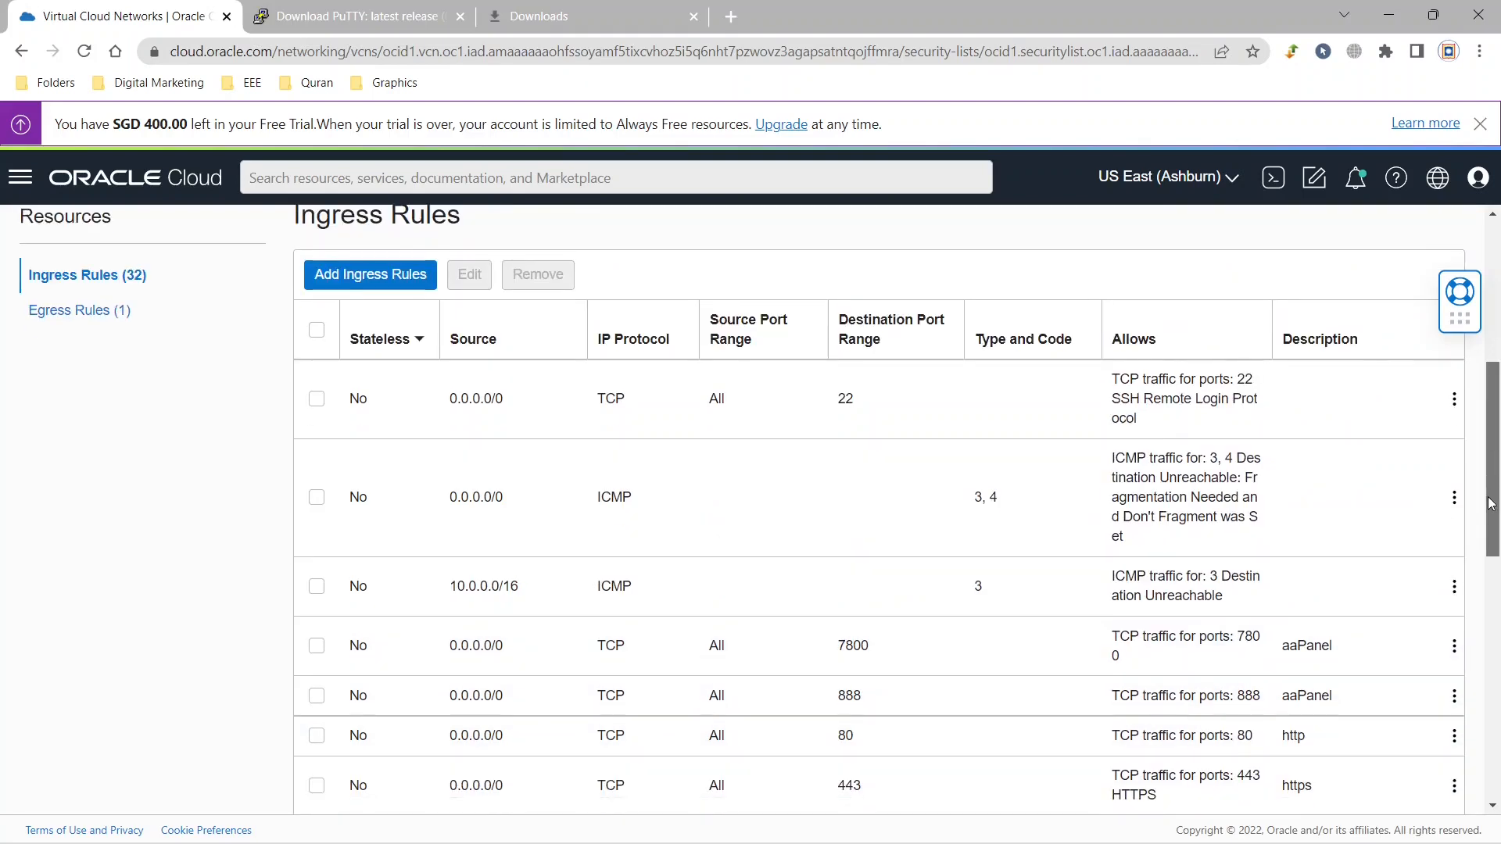
Check the http rule on the first page and ports 8083 and 2083 on the second, and return to the first page.
{"action": "double_click", "coordinate": [1304, 526]}
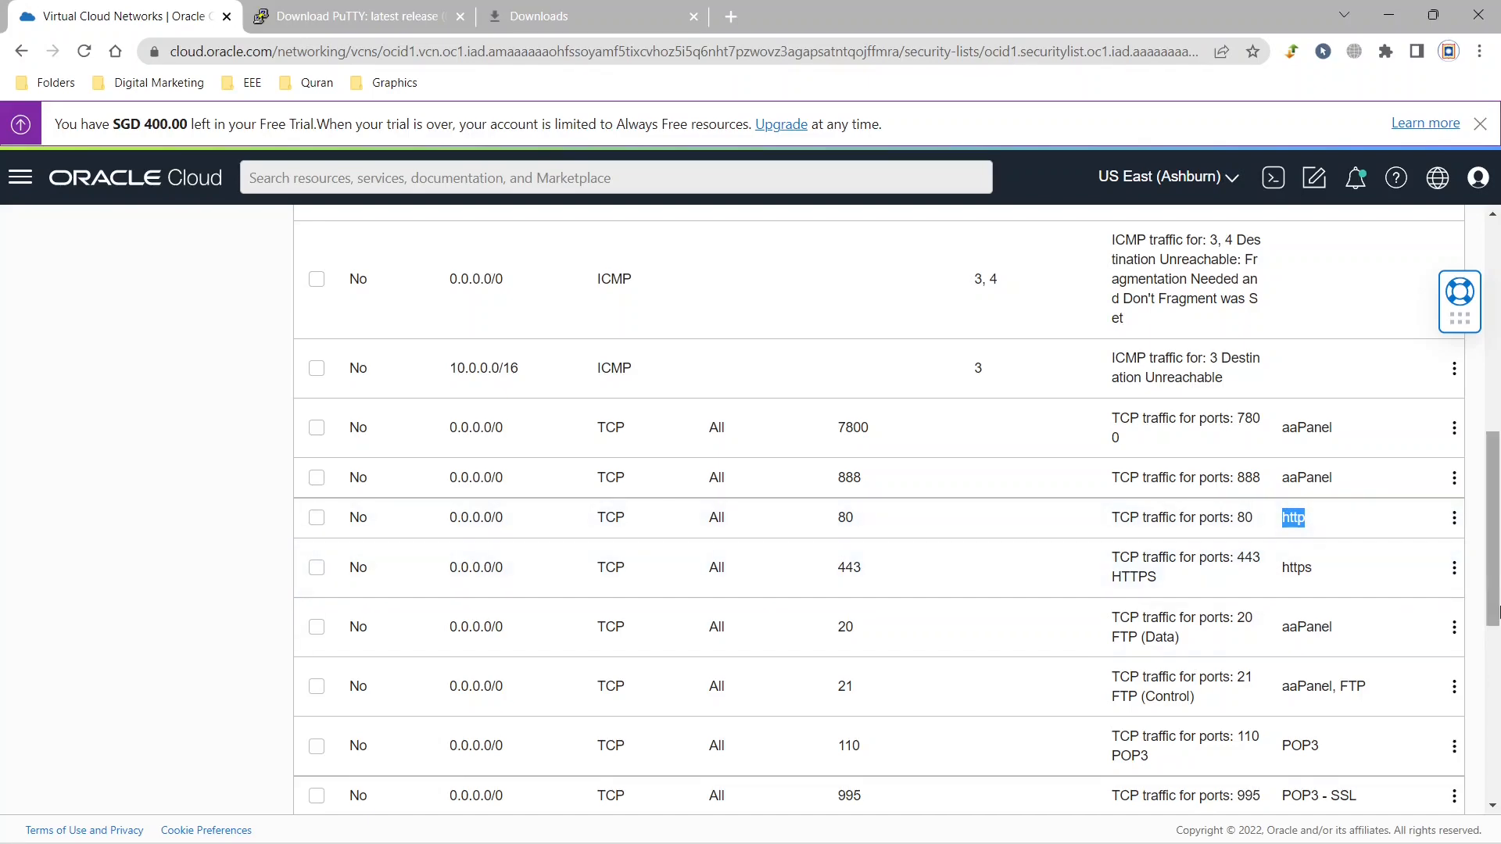
{"action": "scroll", "coordinate": [1493, 532], "scroll_direction": "down", "scroll_amount": 7}
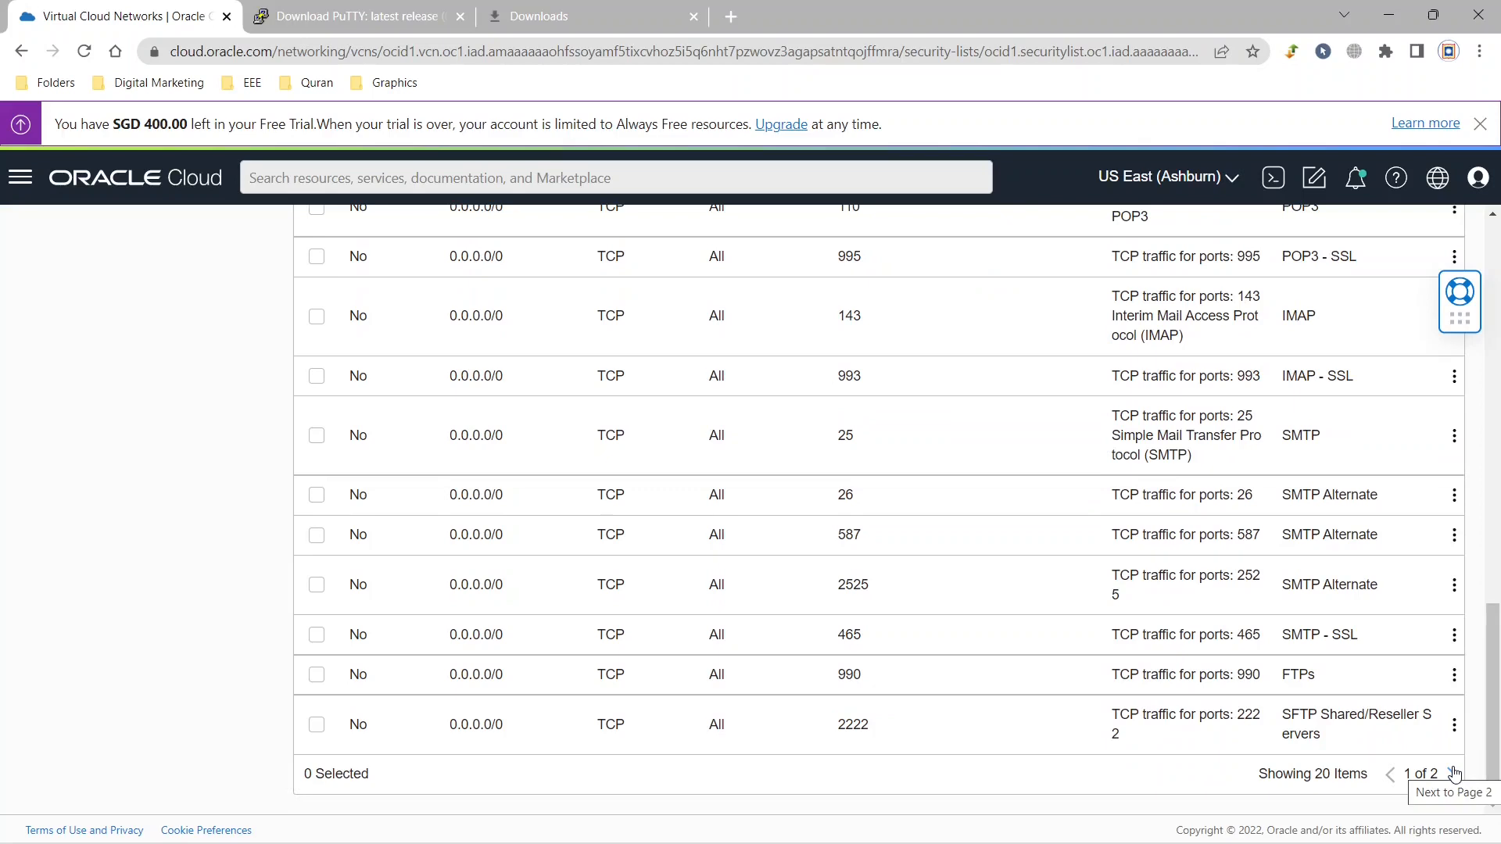
{"action": "left_click", "coordinate": [1453, 774]}
{"action": "double_click", "coordinate": [840, 664]}
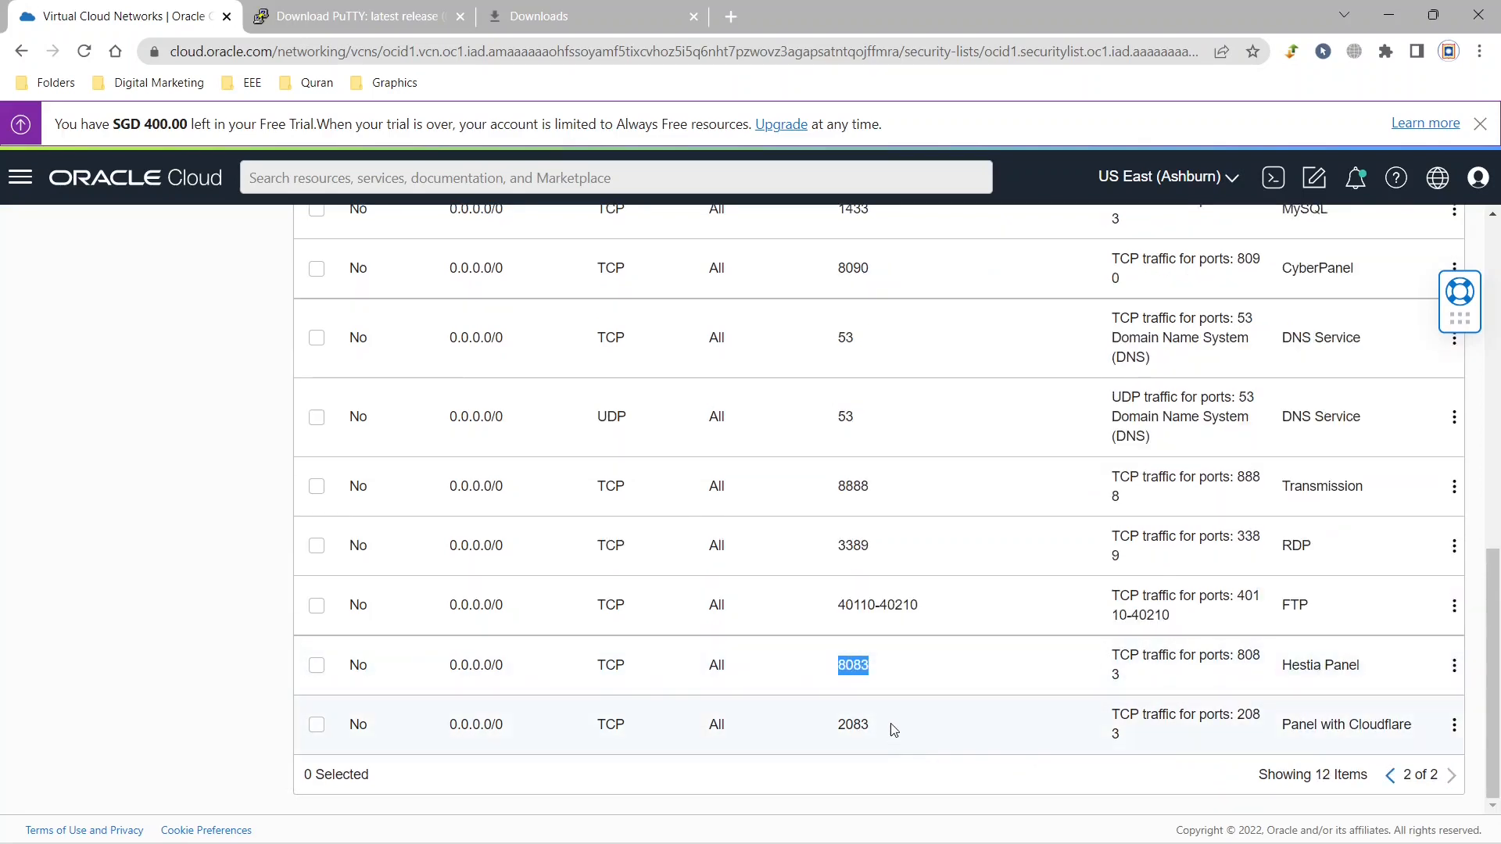
{"action": "double_click", "coordinate": [834, 725]}
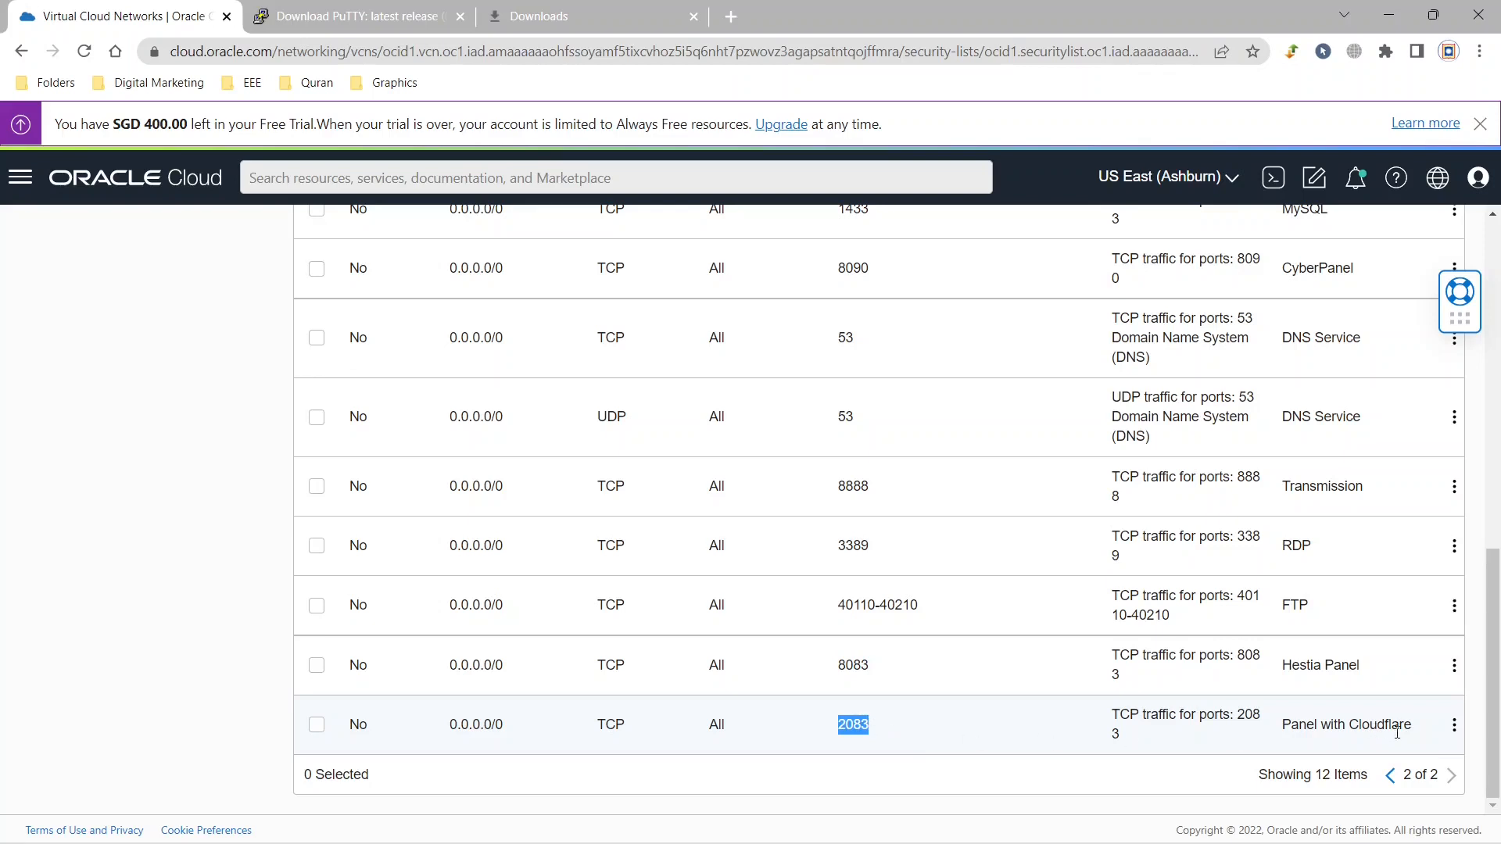
{"action": "left_click", "coordinate": [1389, 773]}
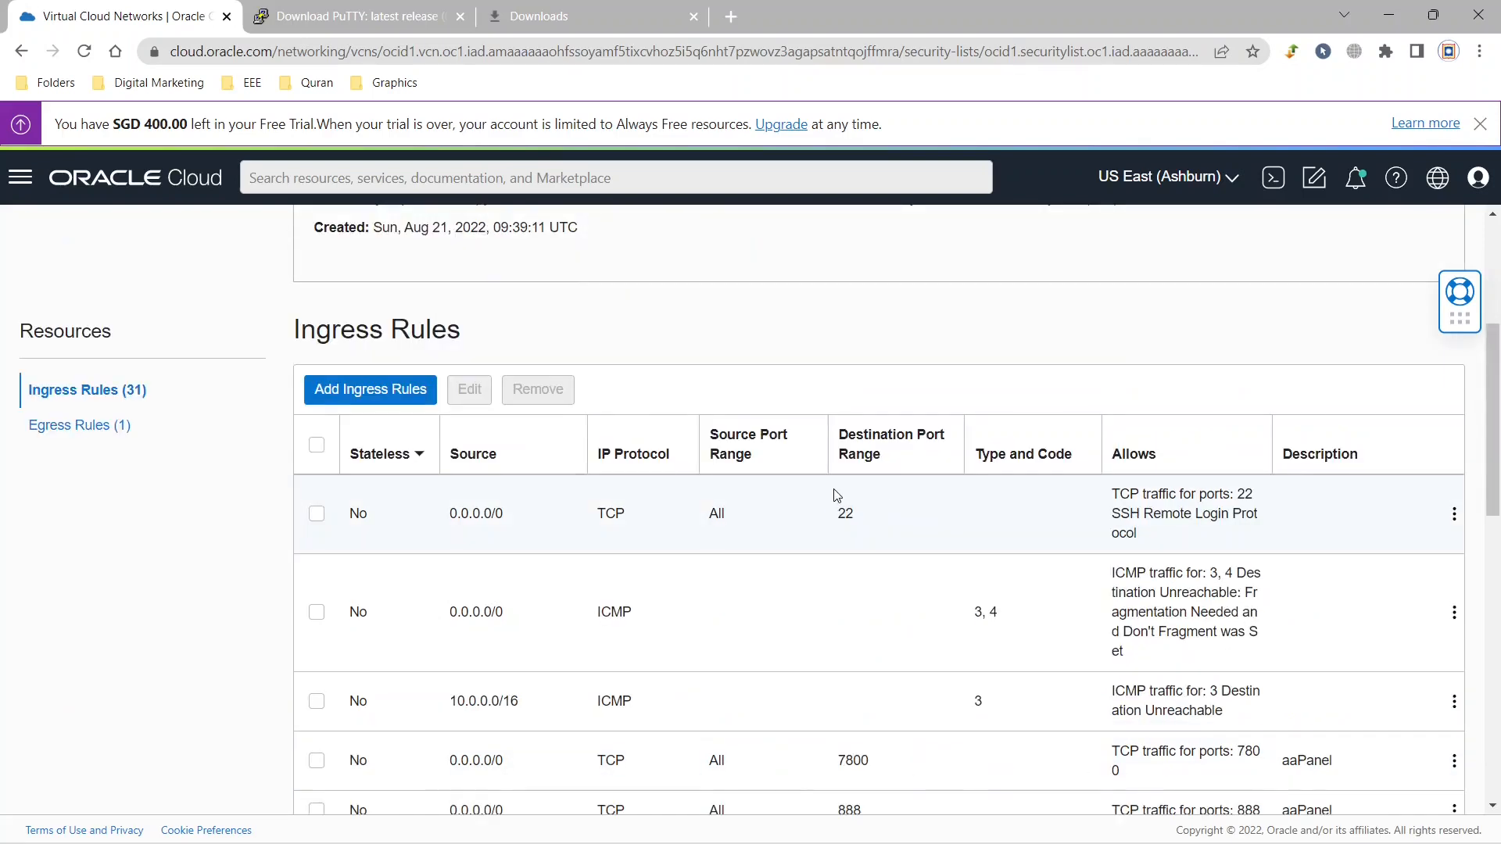
Start a new ingress rule for the security list with source CIDR 0.0.0.0/0.
{"action": "left_click", "coordinate": [362, 394]}
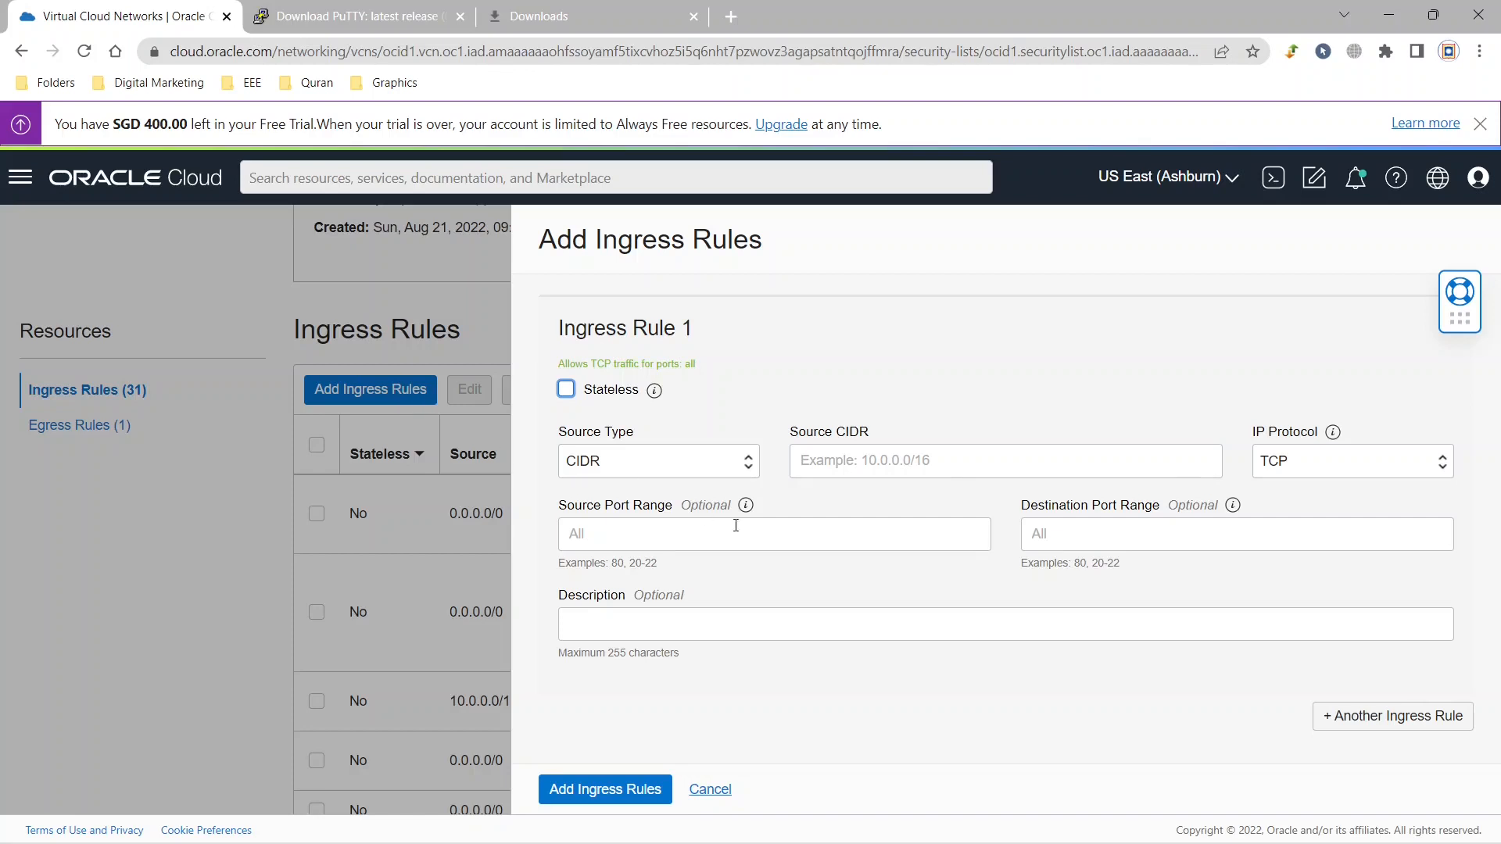
{"action": "left_click", "coordinate": [805, 461]}
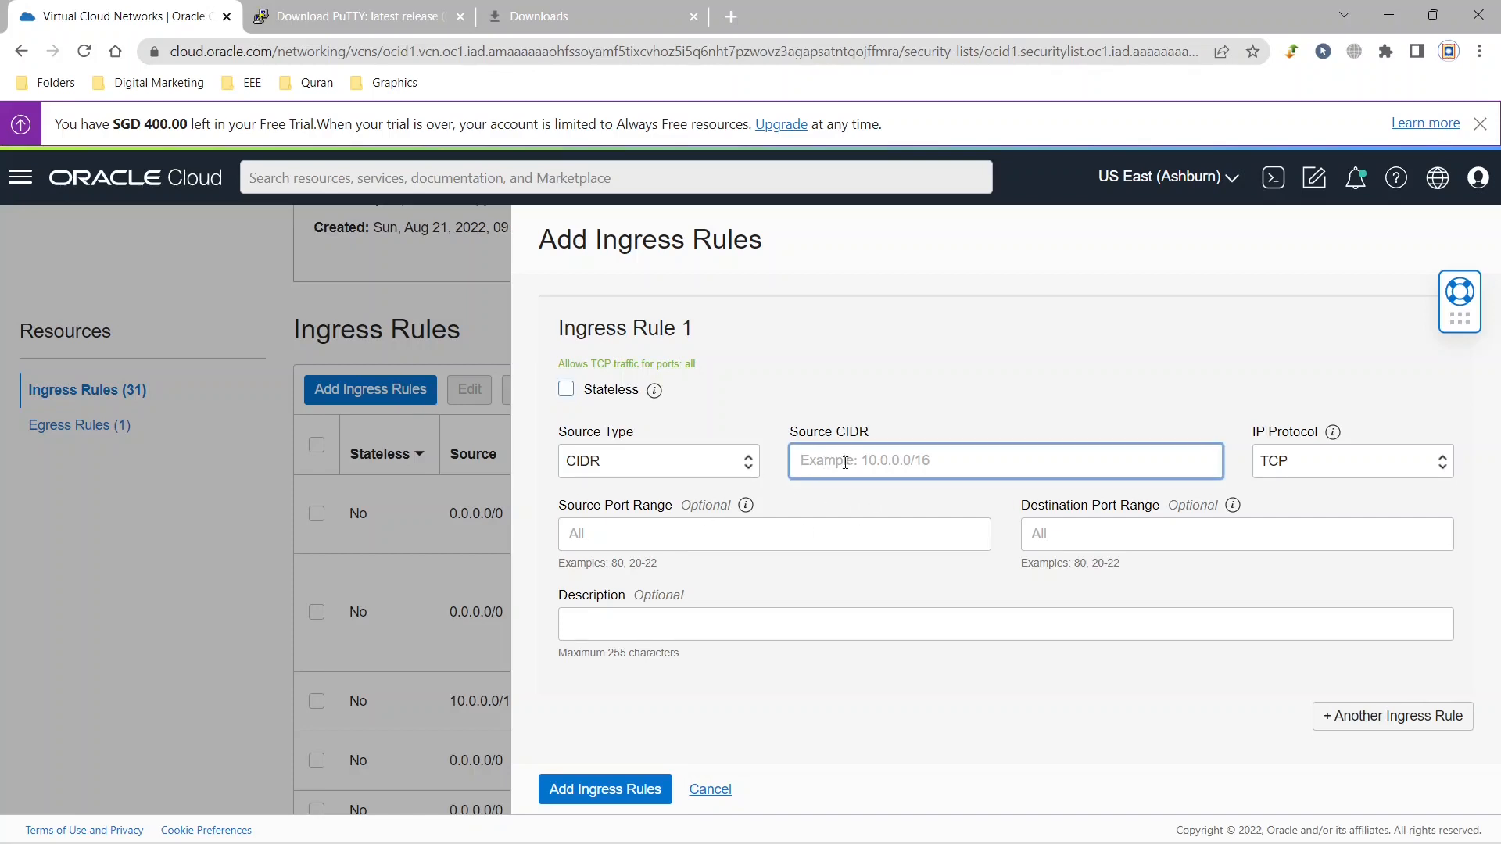
{"action": "type", "text": "0.0"}
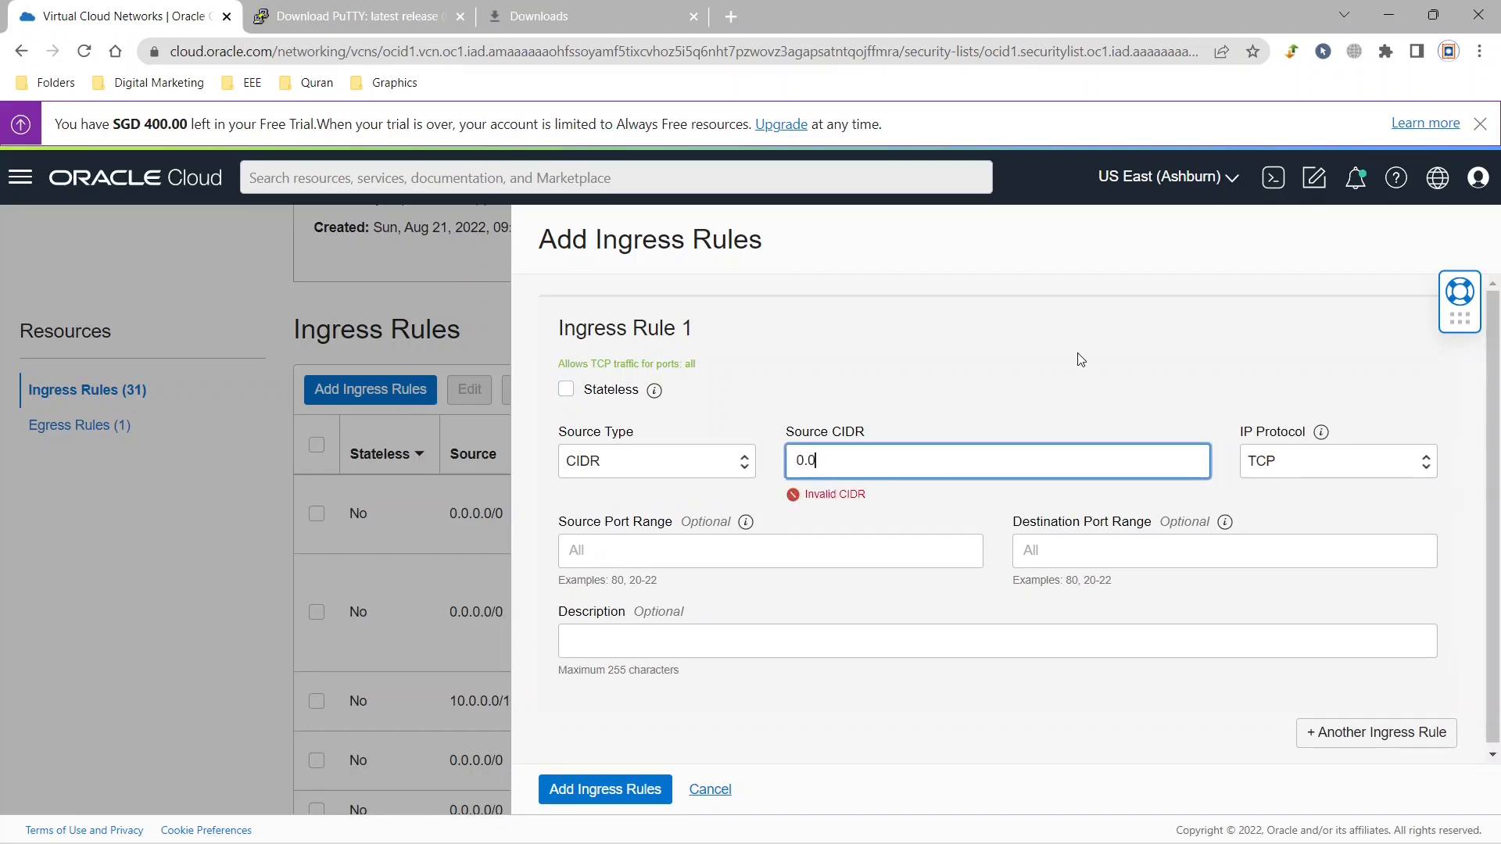
{"action": "type", "text": ".0.0/0"}
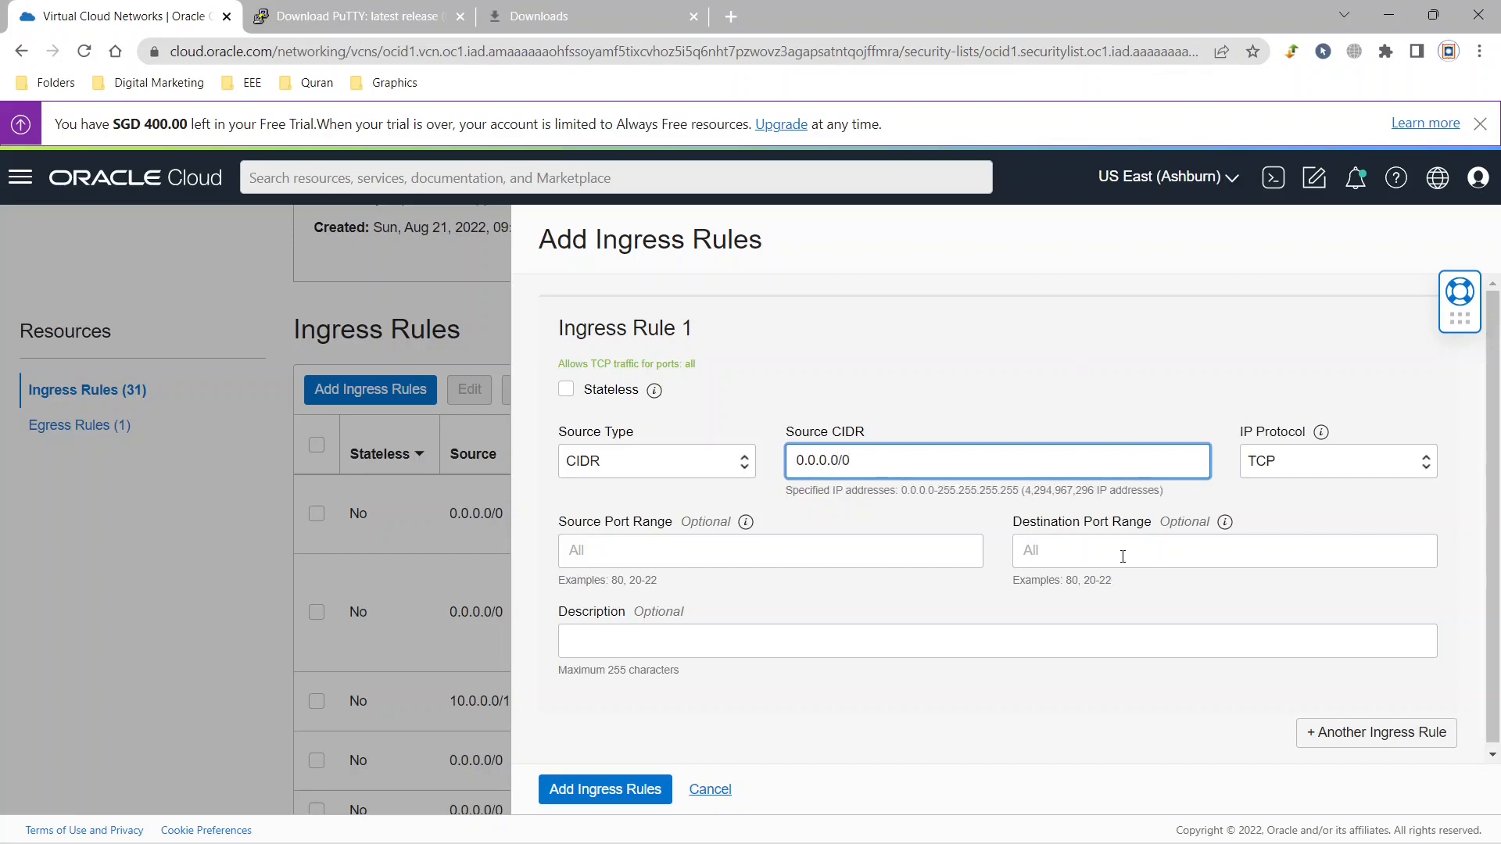
Give the new TCP rule destination port 80 and the description http, and add it to the security list.
{"action": "left_click", "coordinate": [1122, 555]}
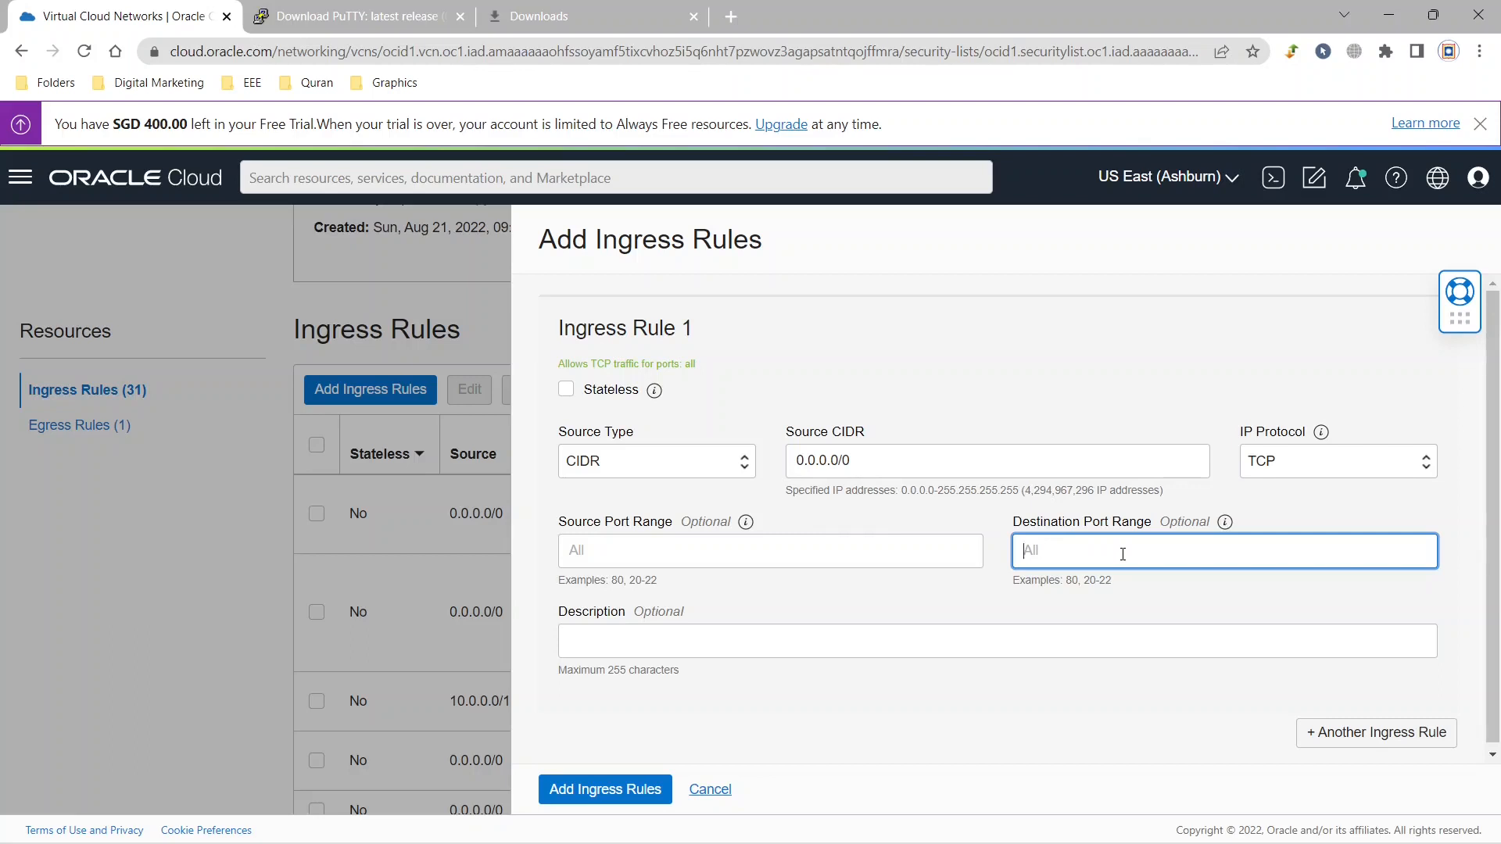
{"action": "type", "text": "80"}
{"action": "left_click", "coordinate": [896, 646]}
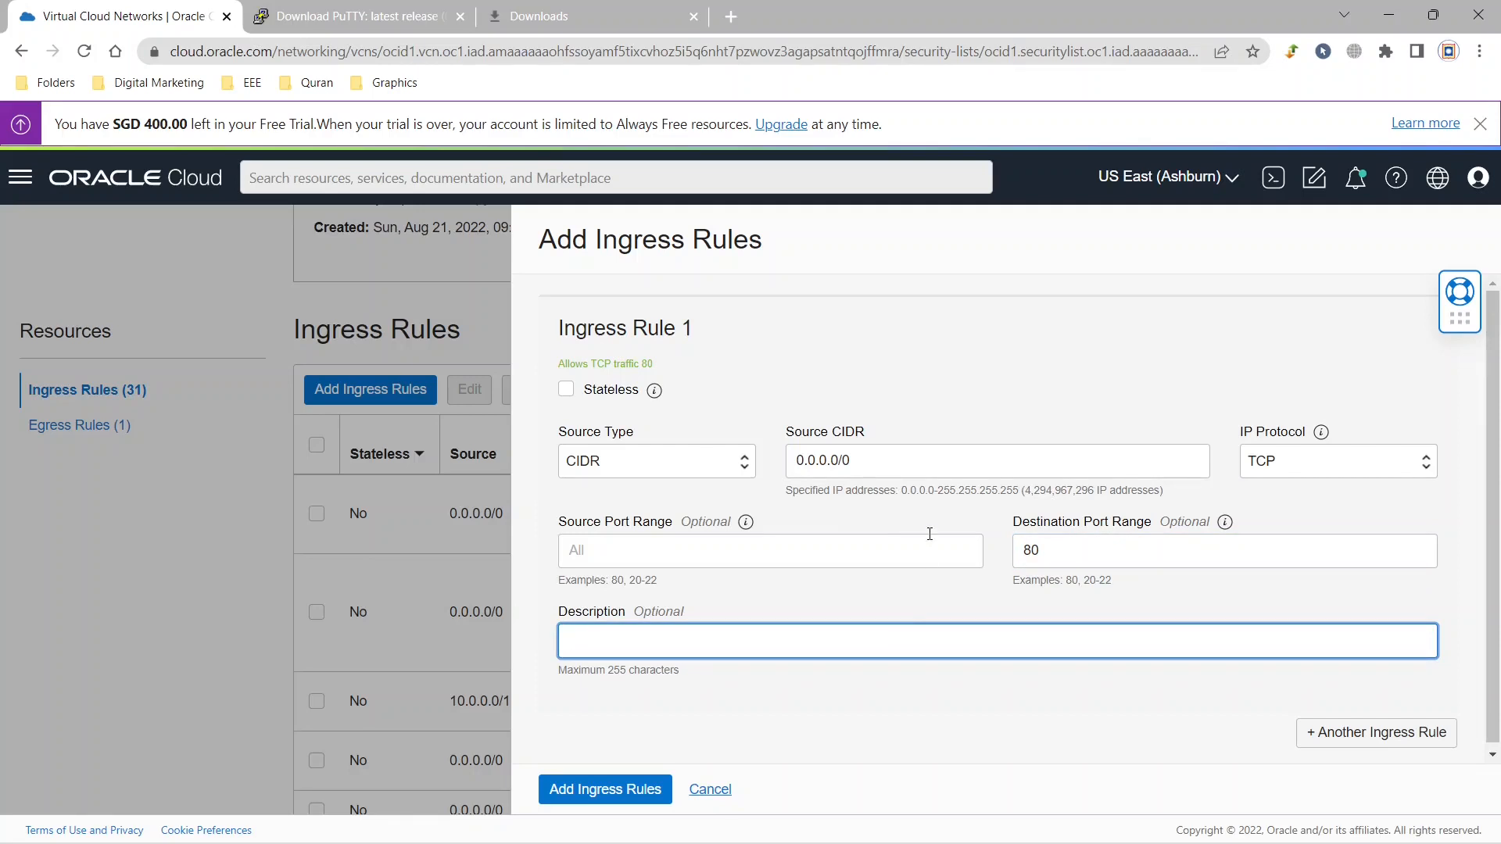
{"action": "type", "text": "http"}
{"action": "left_click", "coordinate": [638, 790]}
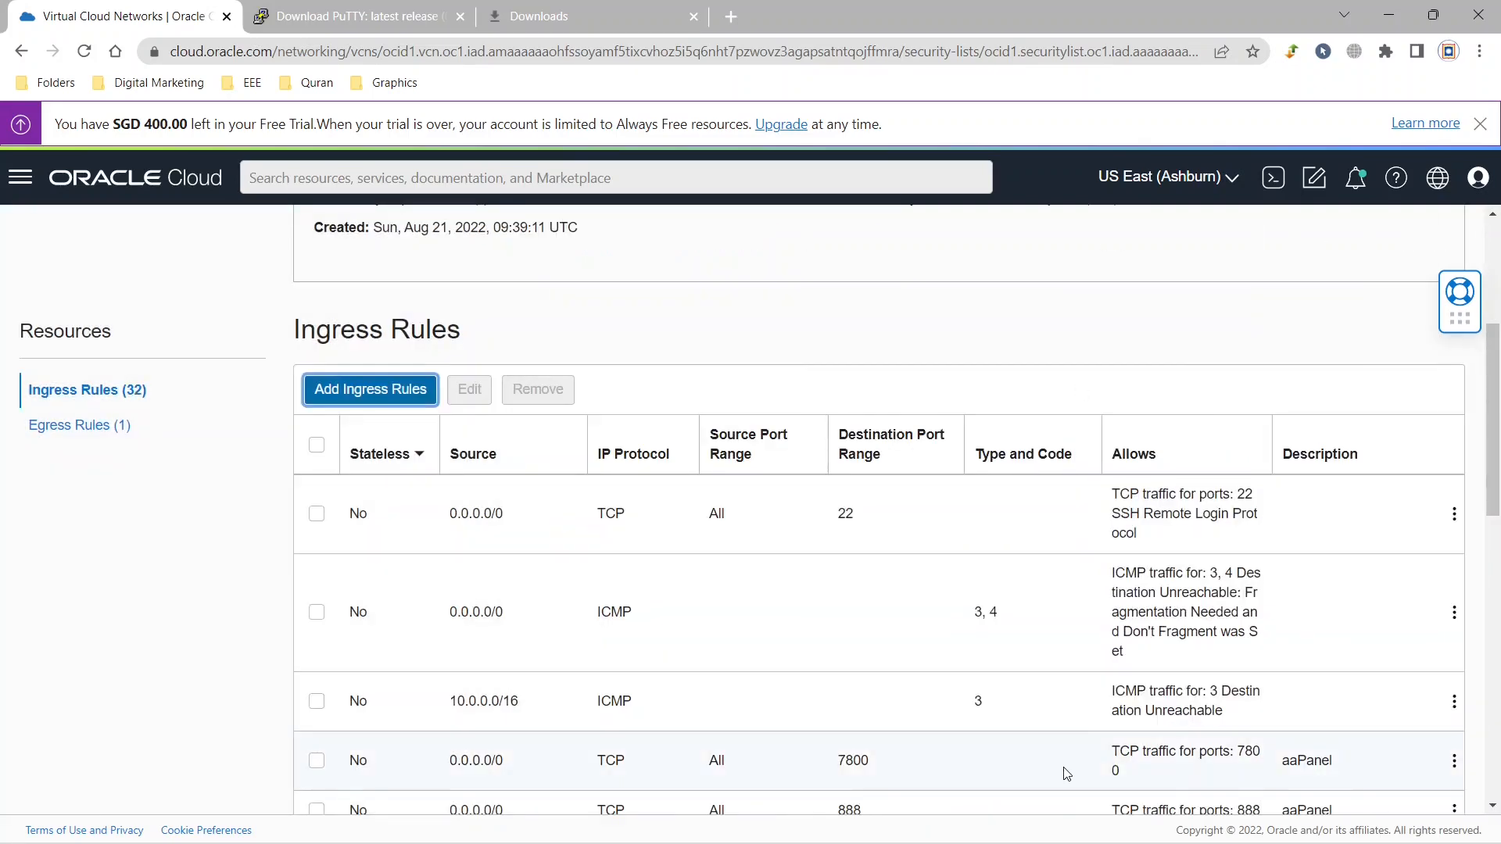
Look through the ingress rules for the new http rule on port 80 and check its port and description.
{"action": "scroll", "coordinate": [1066, 773], "scroll_direction": "down", "scroll_amount": 8}
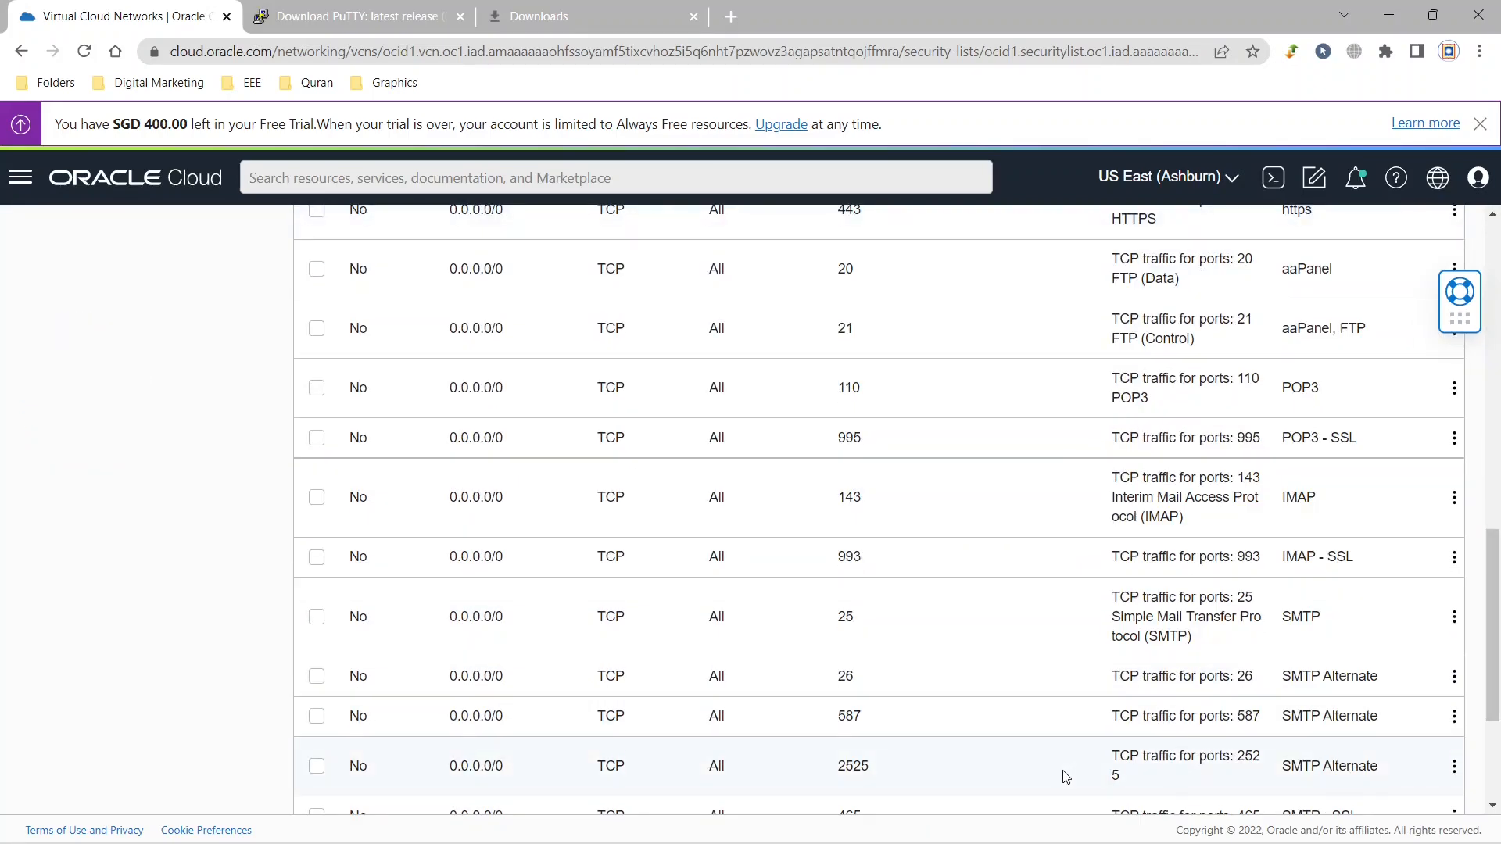
{"action": "scroll", "coordinate": [1065, 770], "scroll_direction": "down", "scroll_amount": 3}
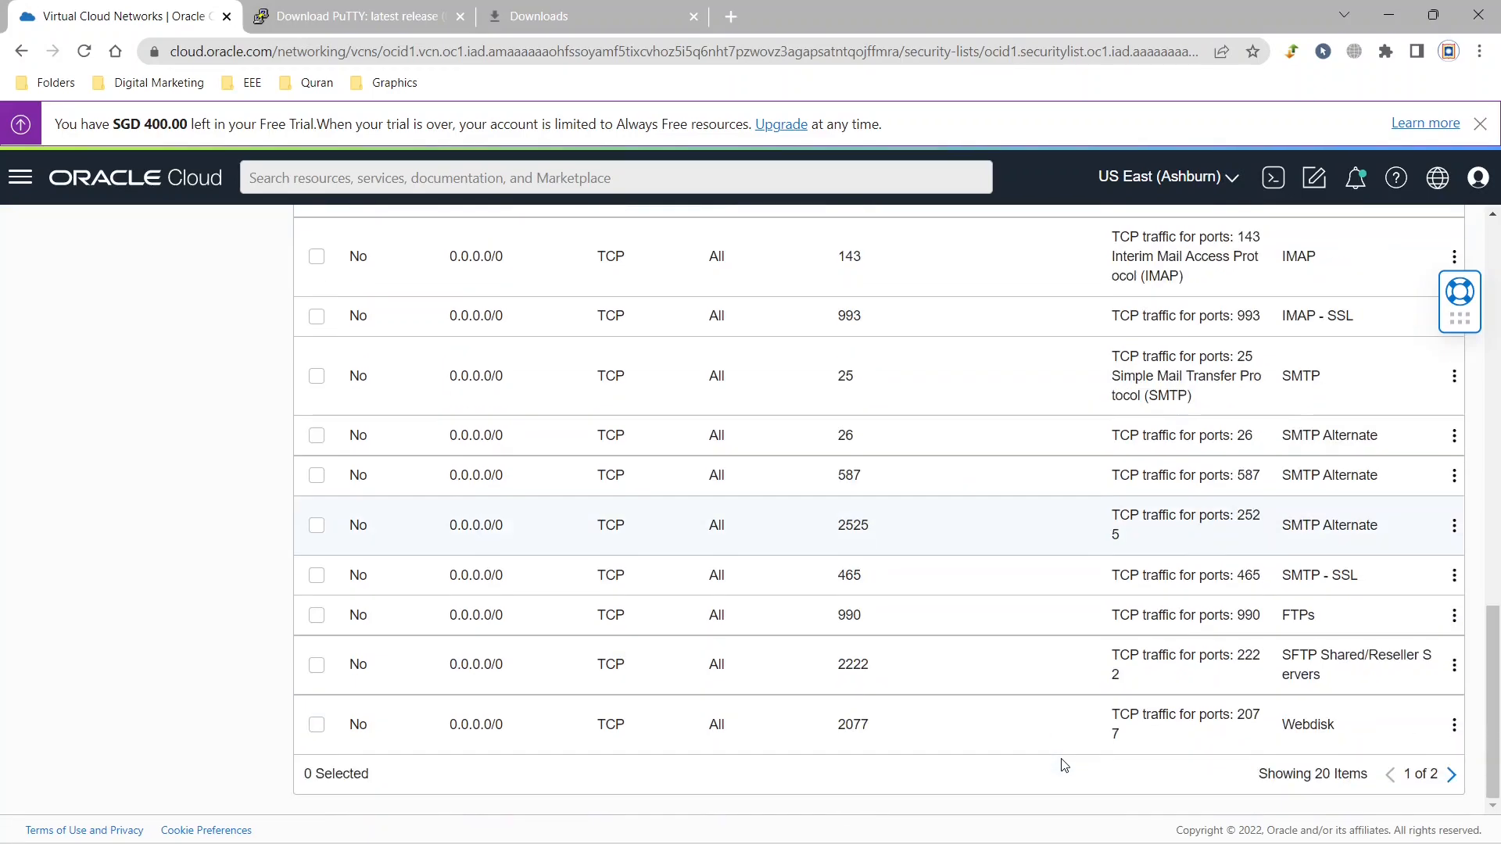
{"action": "scroll", "coordinate": [864, 425], "scroll_direction": "up", "scroll_amount": 4}
{"action": "left_click_drag", "start_coordinate": [864, 425], "coordinate": [814, 425]}
{"action": "scroll", "coordinate": [1450, 777], "scroll_direction": "down", "scroll_amount": 4}
{"action": "left_click", "coordinate": [1450, 773]}
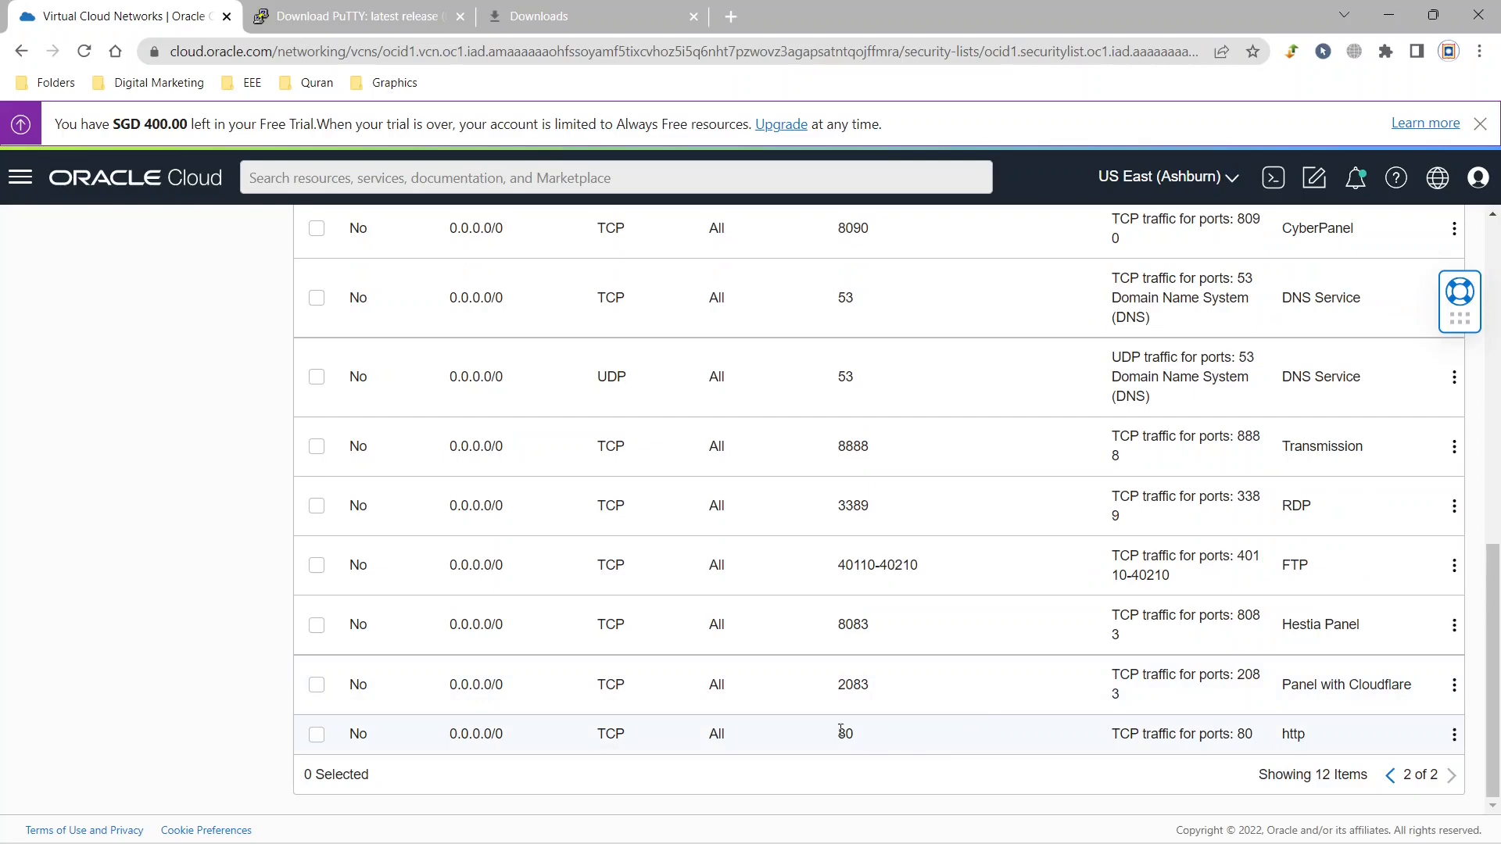
{"action": "left_click_drag", "start_coordinate": [860, 734], "coordinate": [783, 729]}
{"action": "left_click_drag", "start_coordinate": [1368, 747], "coordinate": [1249, 735]}
Review the panel rules for ports 8083 and 2083 and the https rule for port 443 on the first page.
{"action": "left_click_drag", "start_coordinate": [869, 628], "coordinate": [831, 629]}
{"action": "left_click_drag", "start_coordinate": [900, 689], "coordinate": [801, 686]}
{"action": "left_click", "coordinate": [1390, 774]}
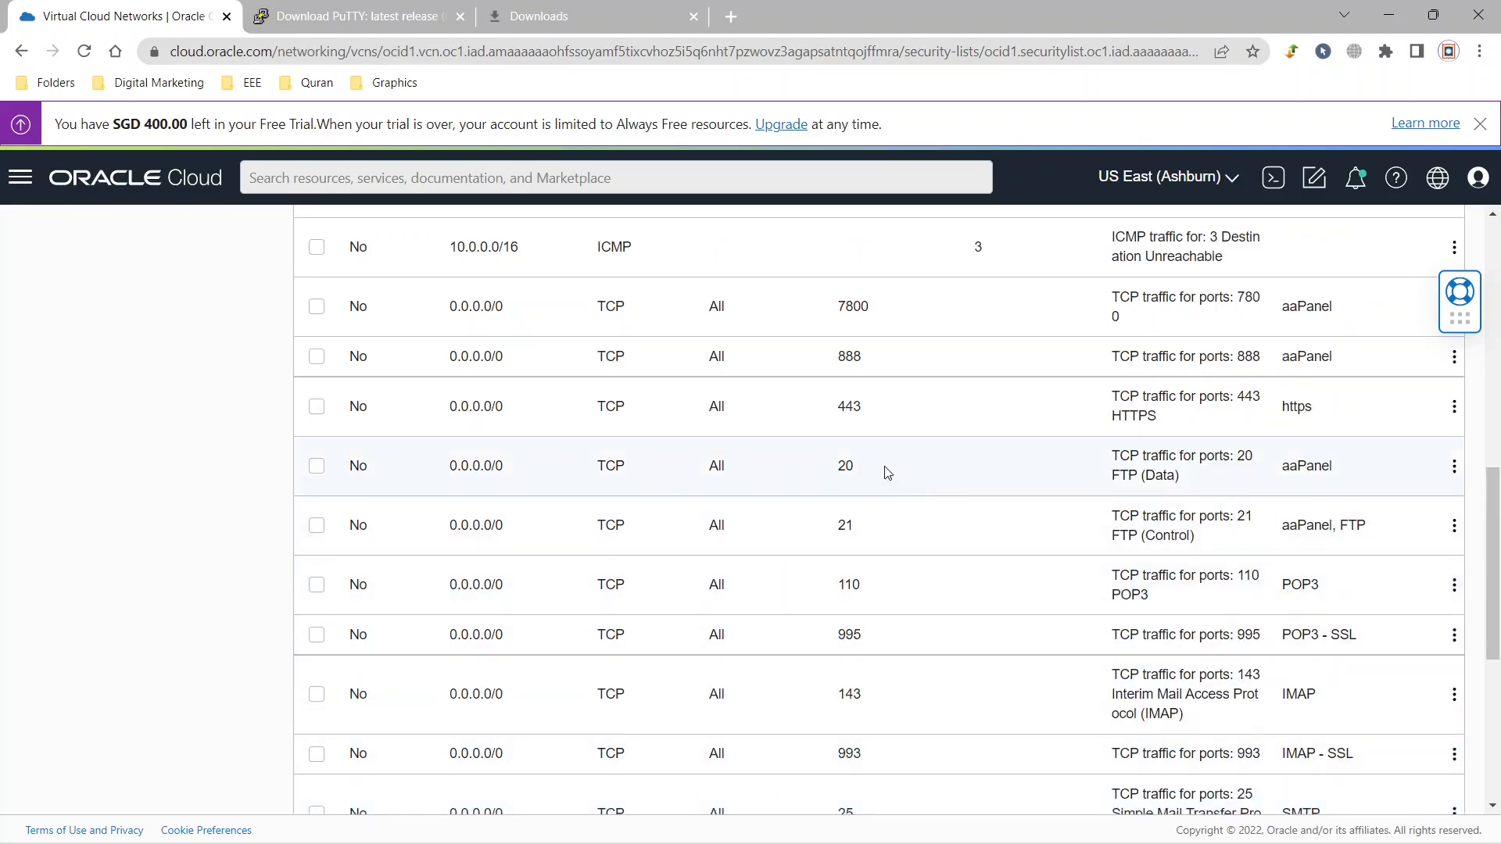
{"action": "left_click_drag", "start_coordinate": [873, 424], "coordinate": [824, 413]}
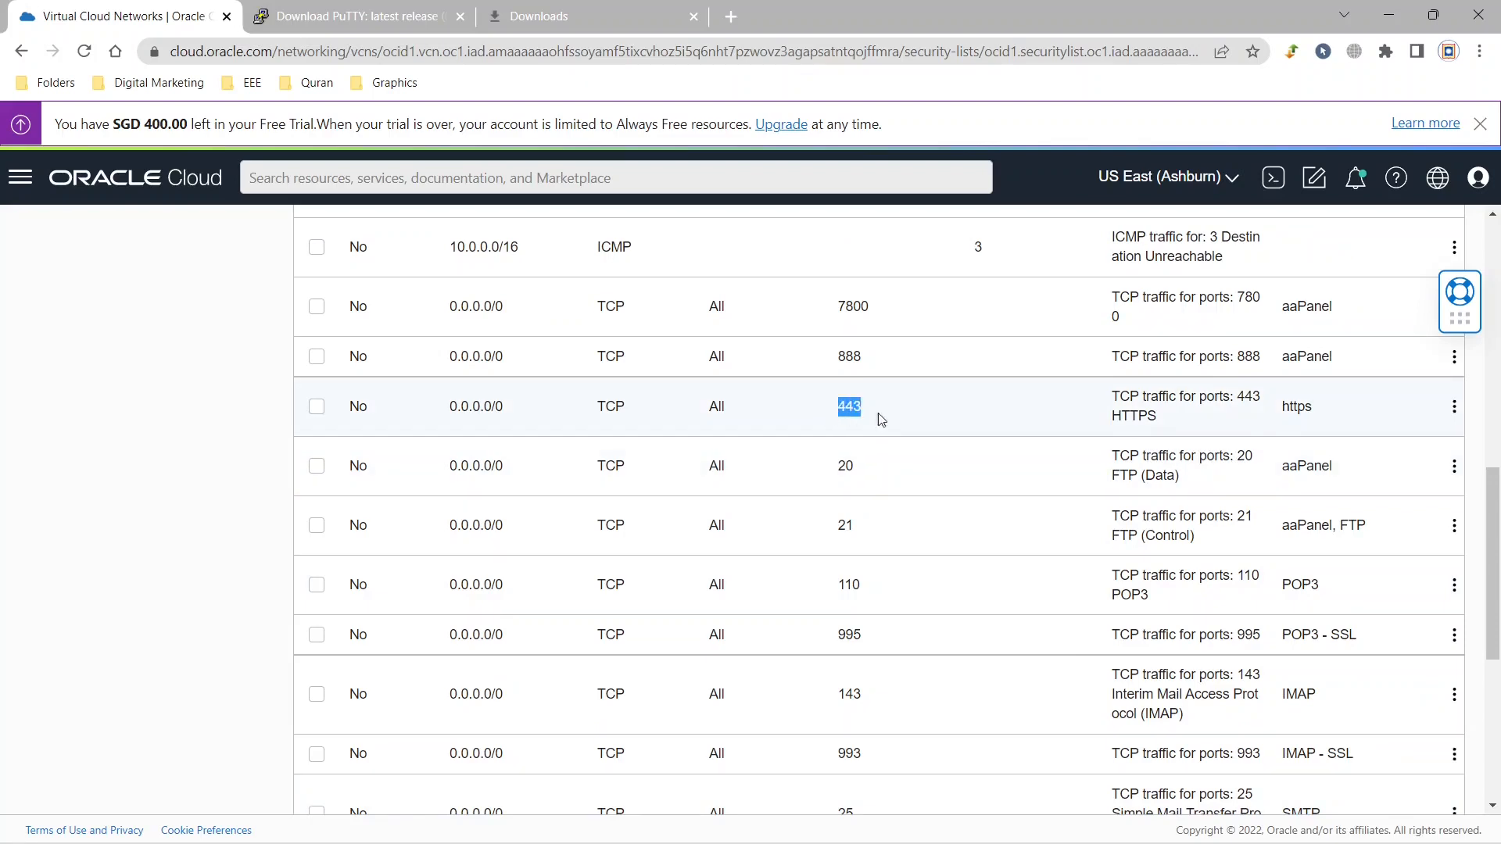
{"action": "left_click_drag", "start_coordinate": [1375, 421], "coordinate": [1284, 414]}
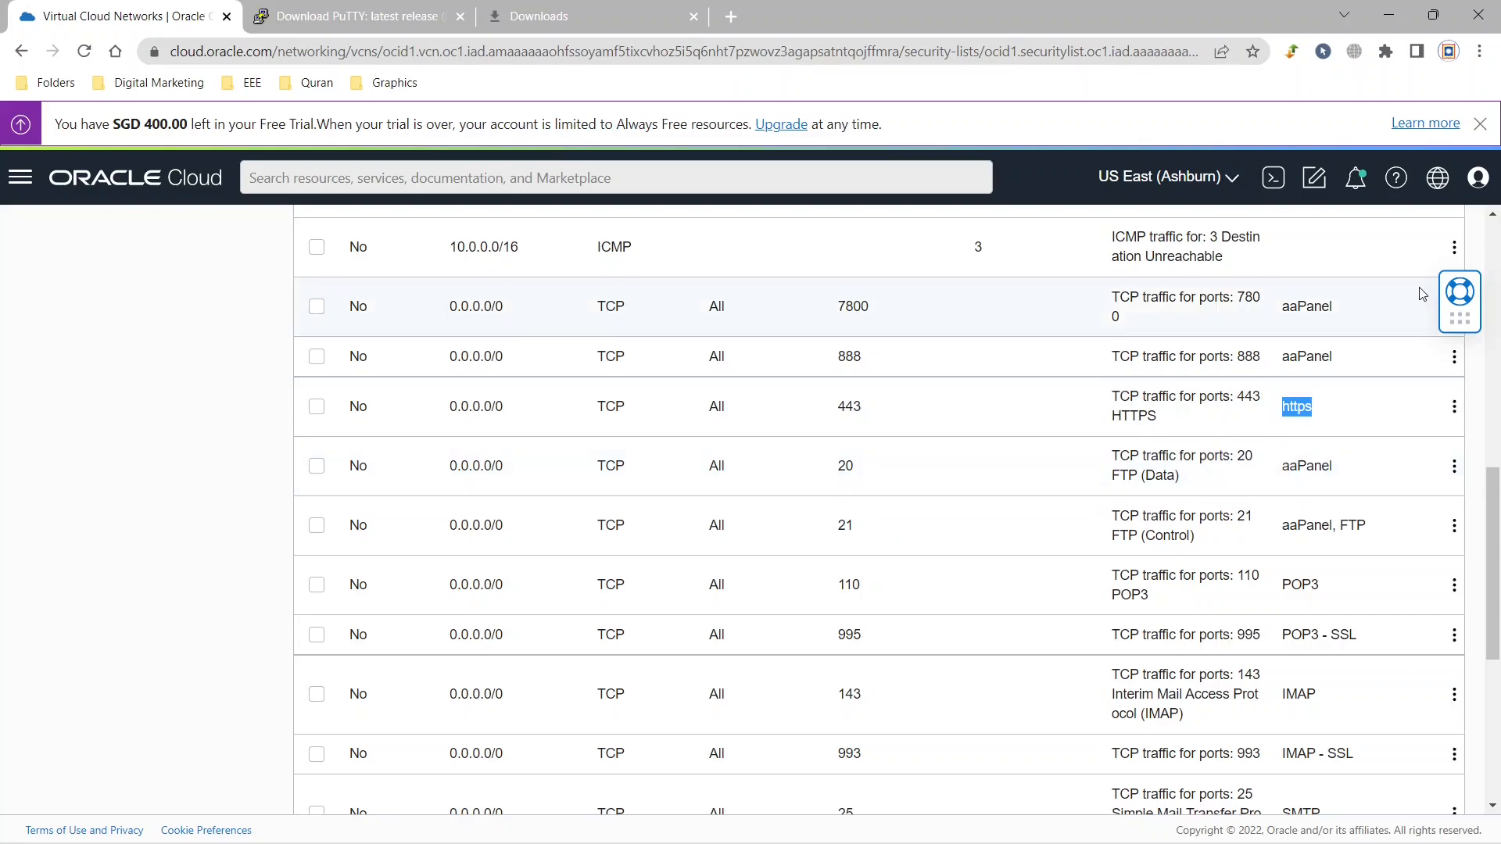
Switch to File Explorer's Downloads folder and check the putty-64bit-0.77-installer.msi file.
{"action": "left_click", "coordinate": [754, 817]}
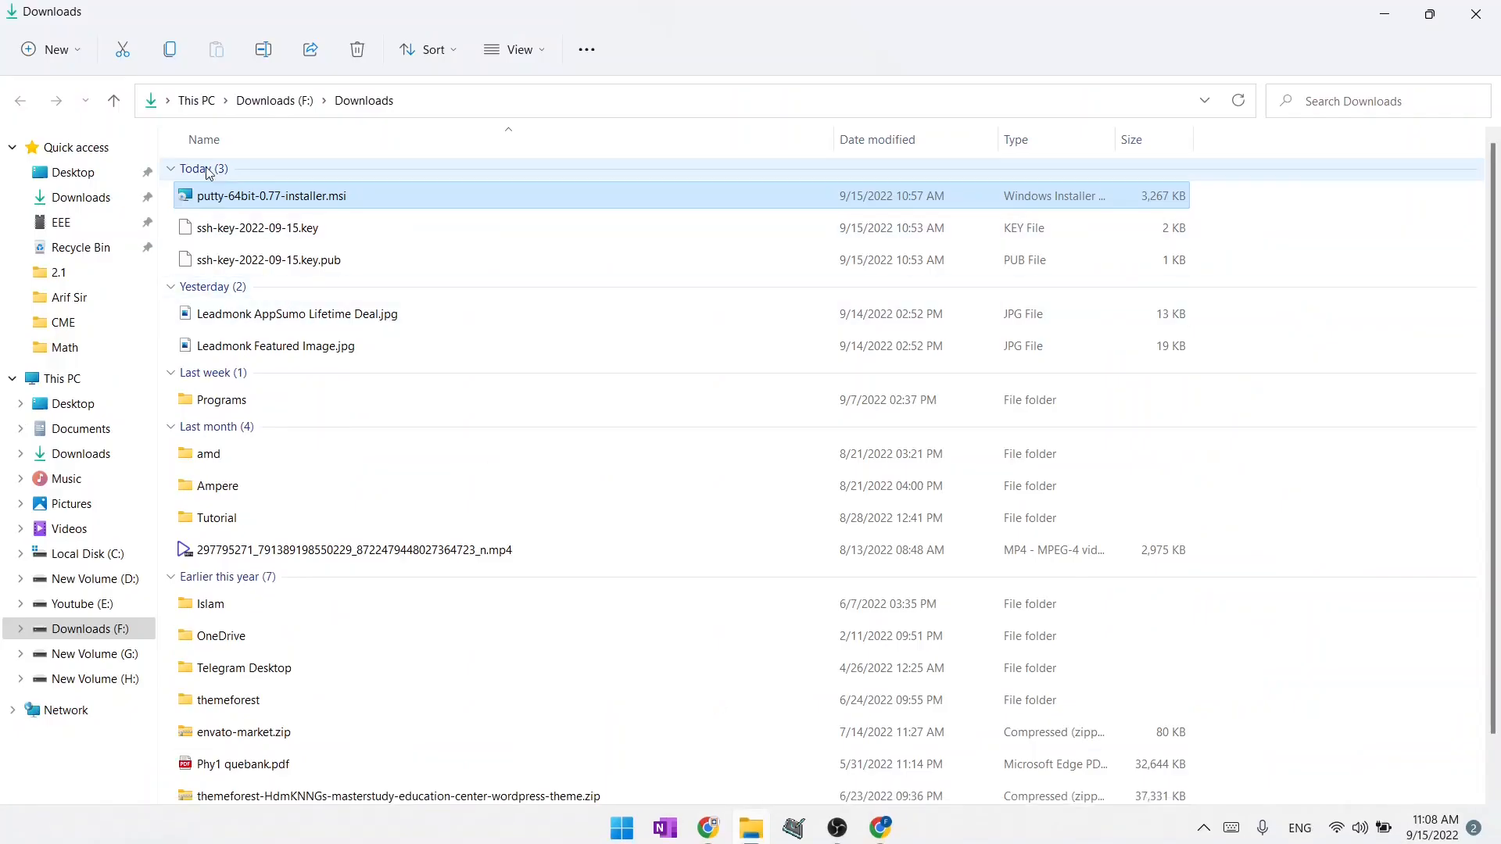
{"action": "left_click", "coordinate": [1249, 229]}
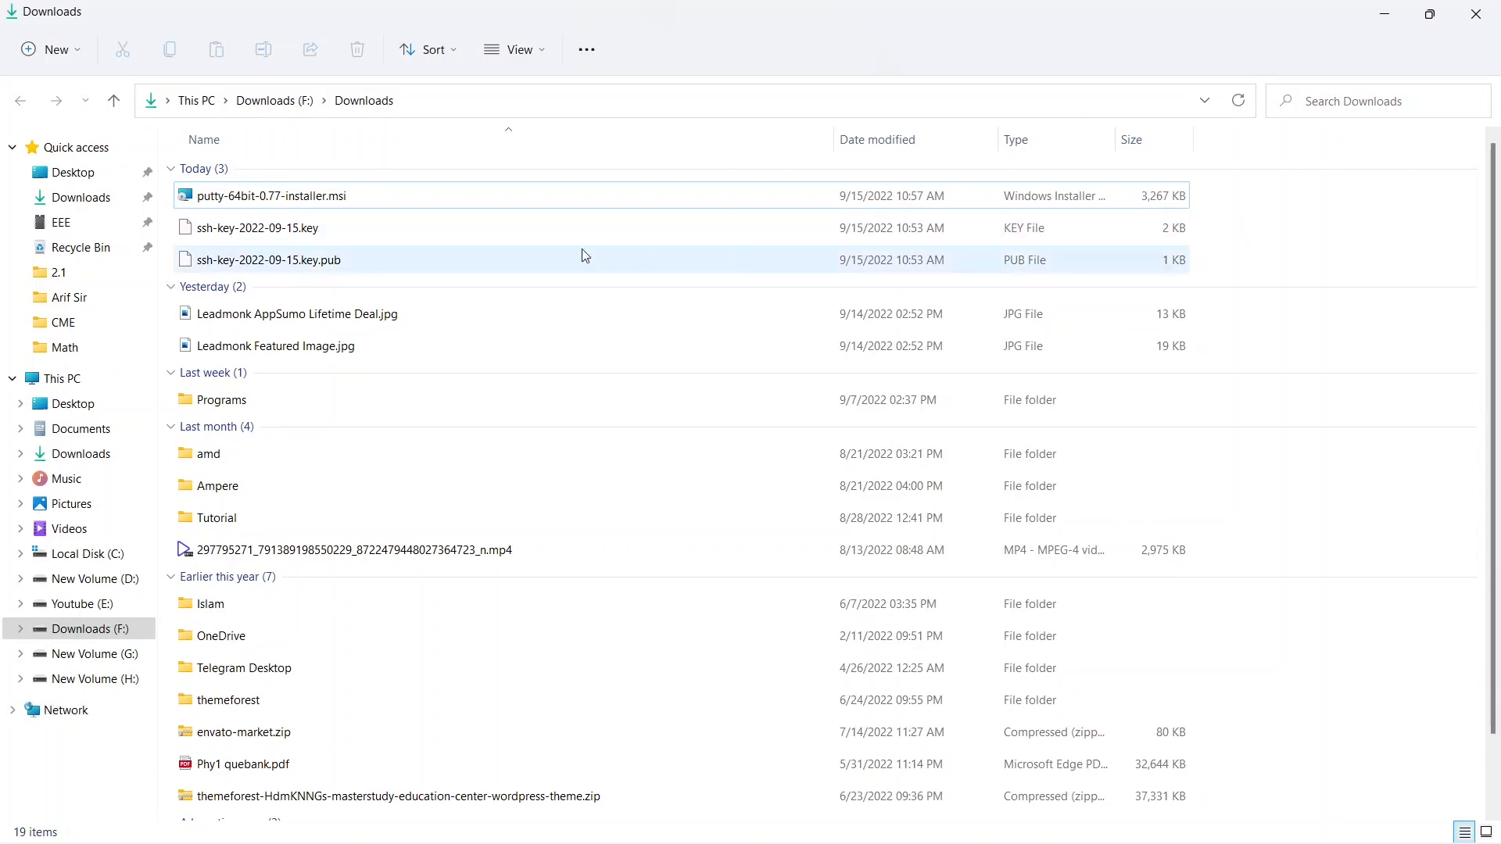
{"action": "left_click", "coordinate": [424, 197]}
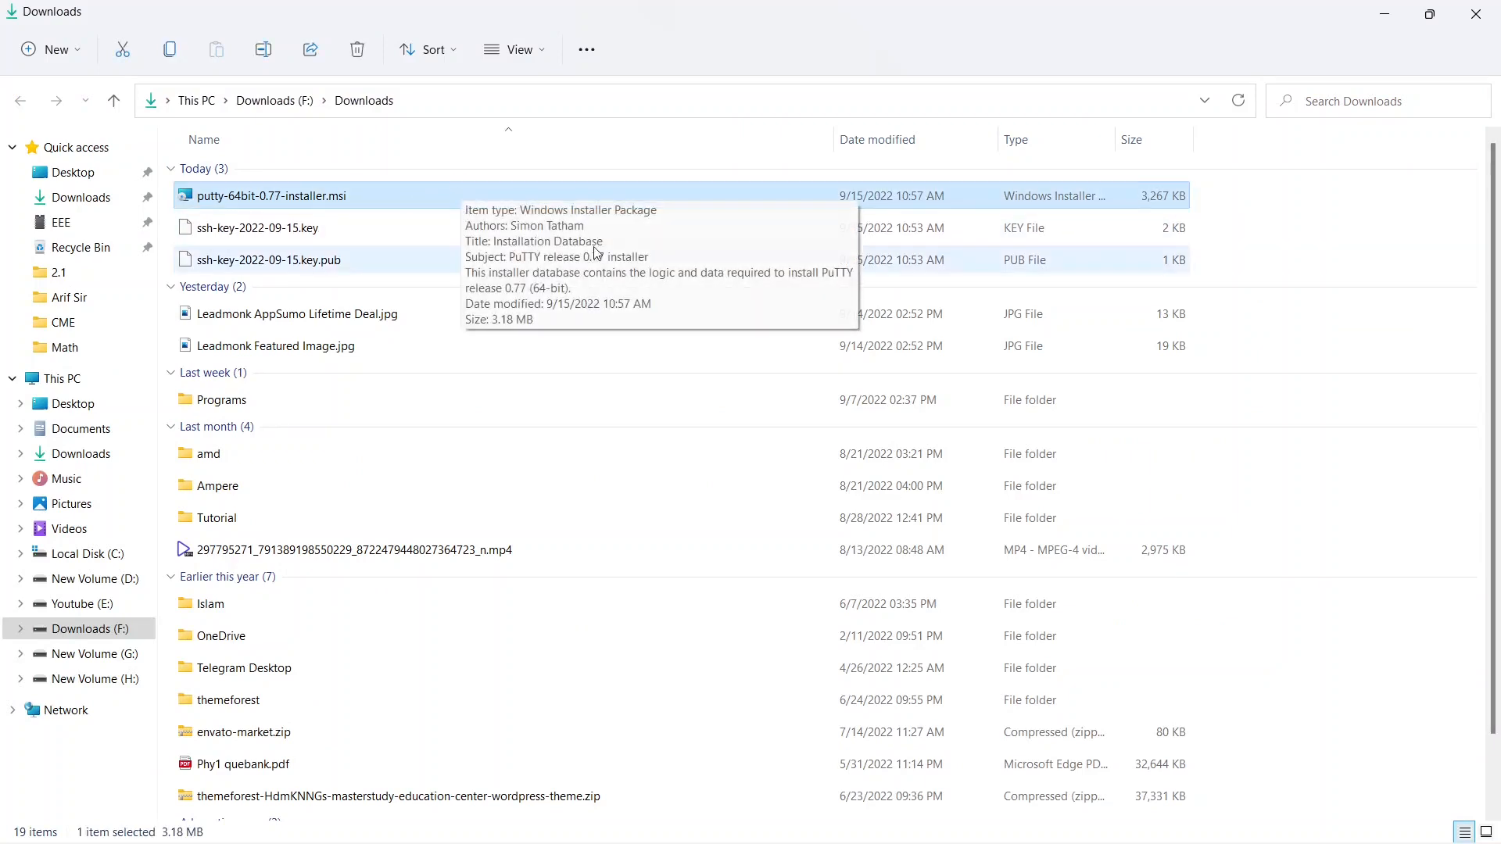
{"action": "left_click", "coordinate": [1268, 233]}
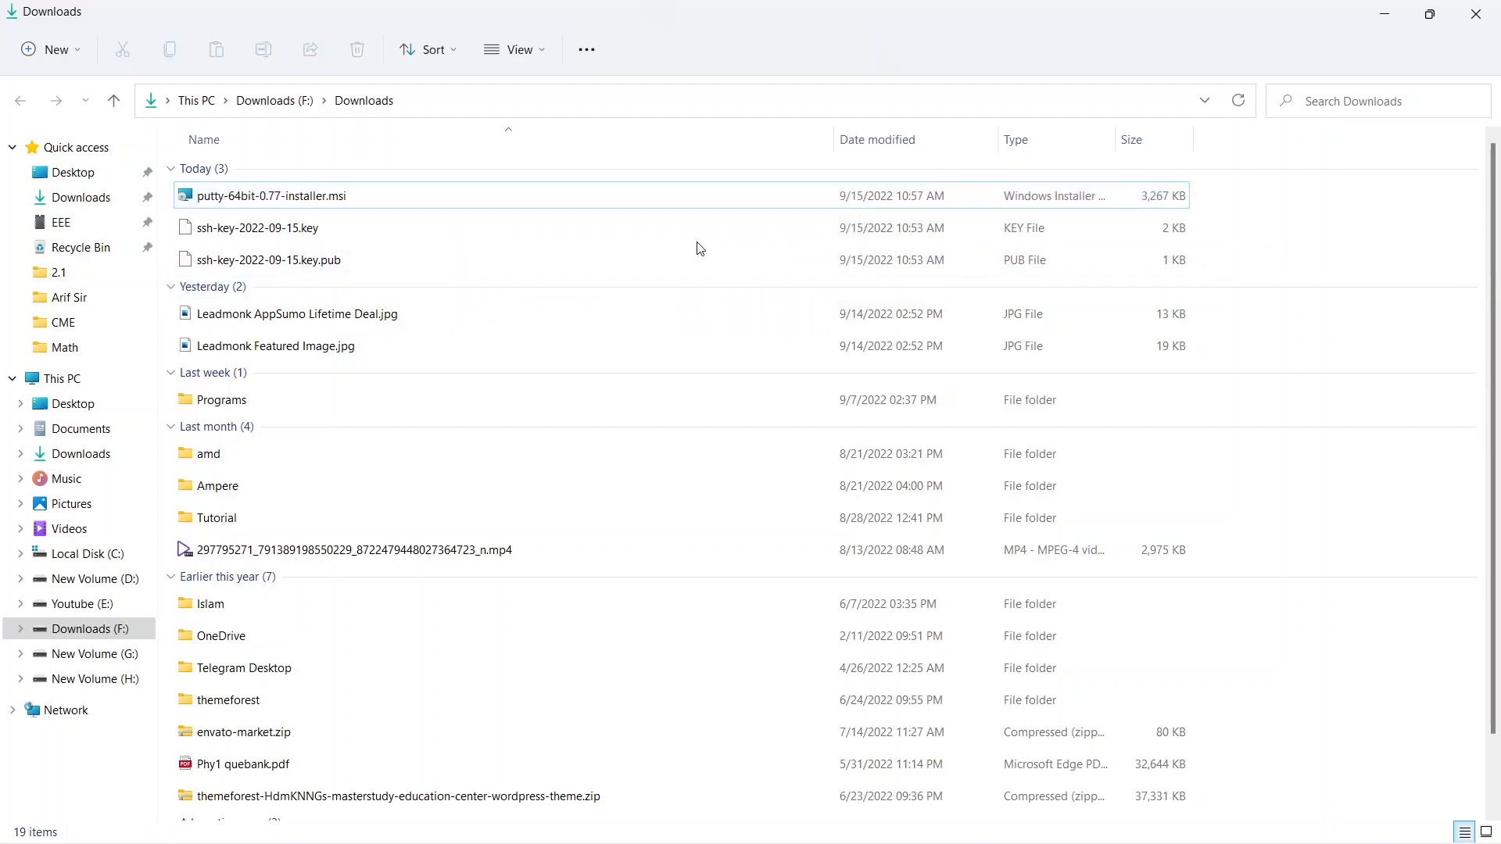
Launch PuTTYgen from the PuTTY (64-bit) group of installed apps.
{"action": "mouse_move", "coordinate": [665, 835]}
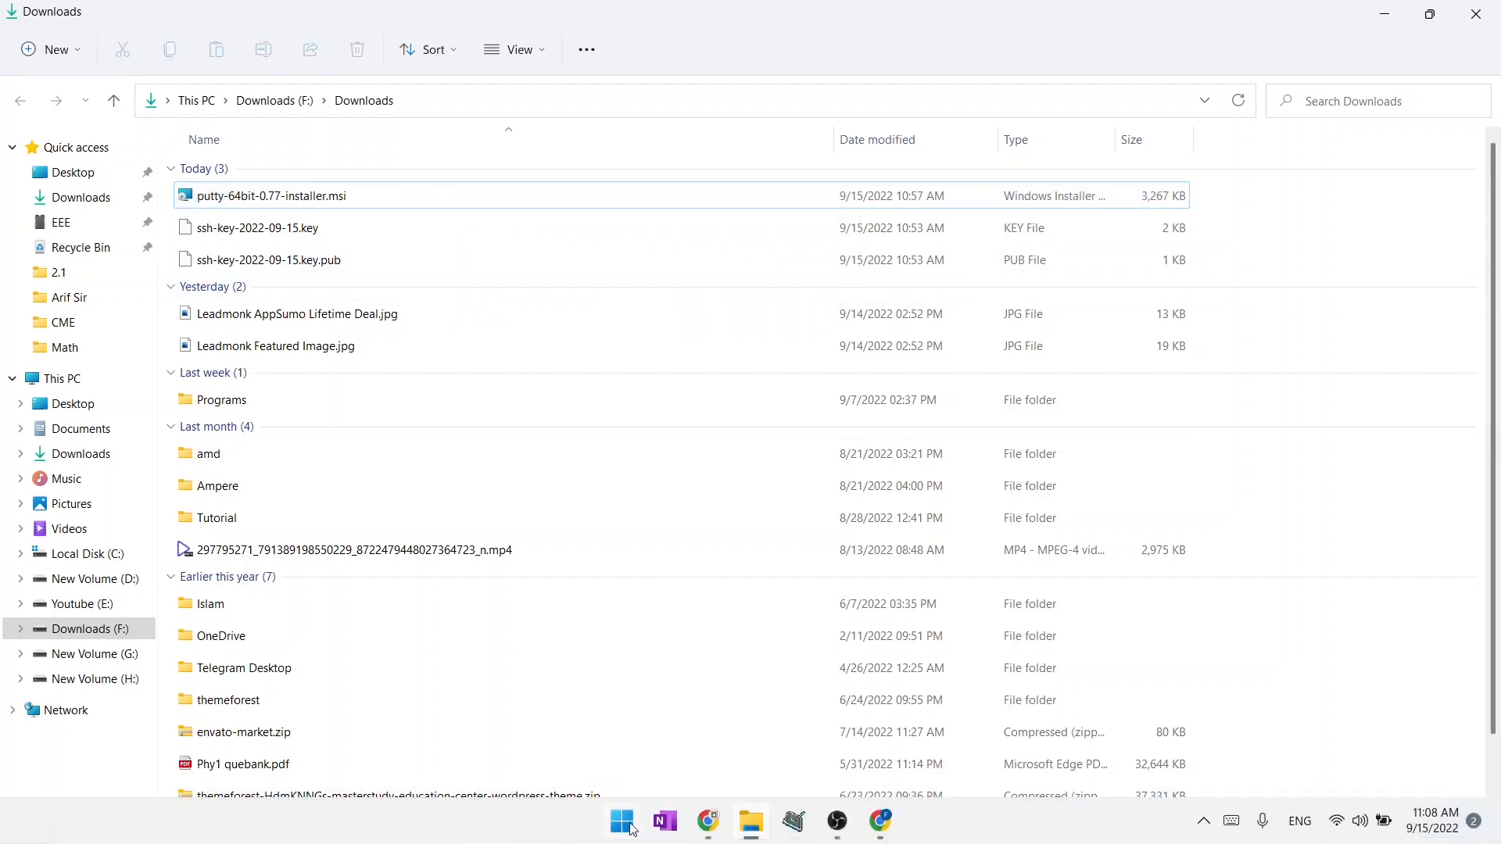
{"action": "left_click", "coordinate": [623, 823]}
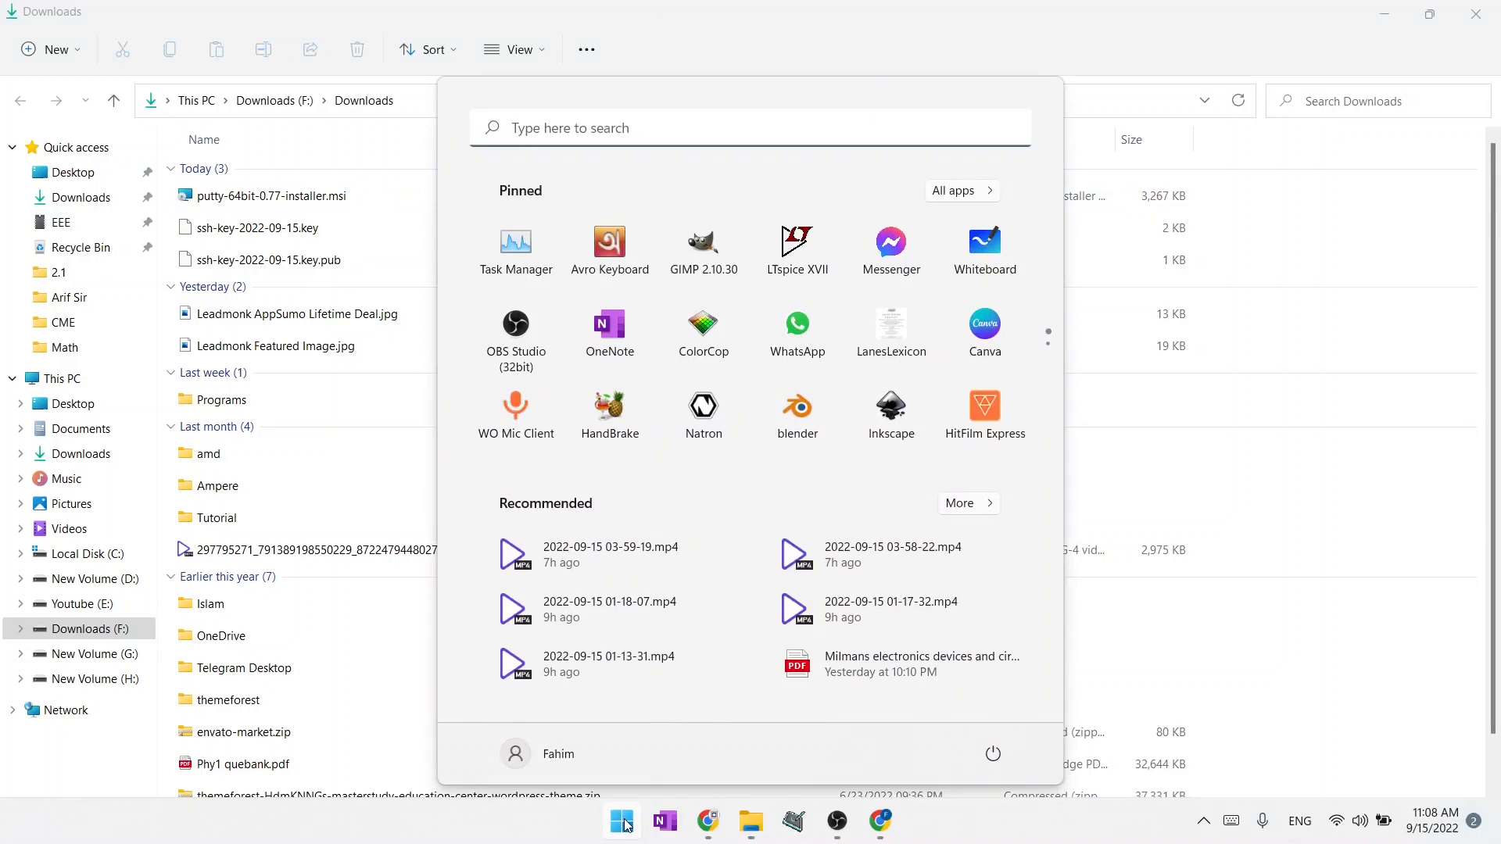
{"action": "left_click", "coordinate": [970, 204]}
{"action": "scroll", "coordinate": [841, 493], "scroll_direction": "down", "scroll_amount": 15}
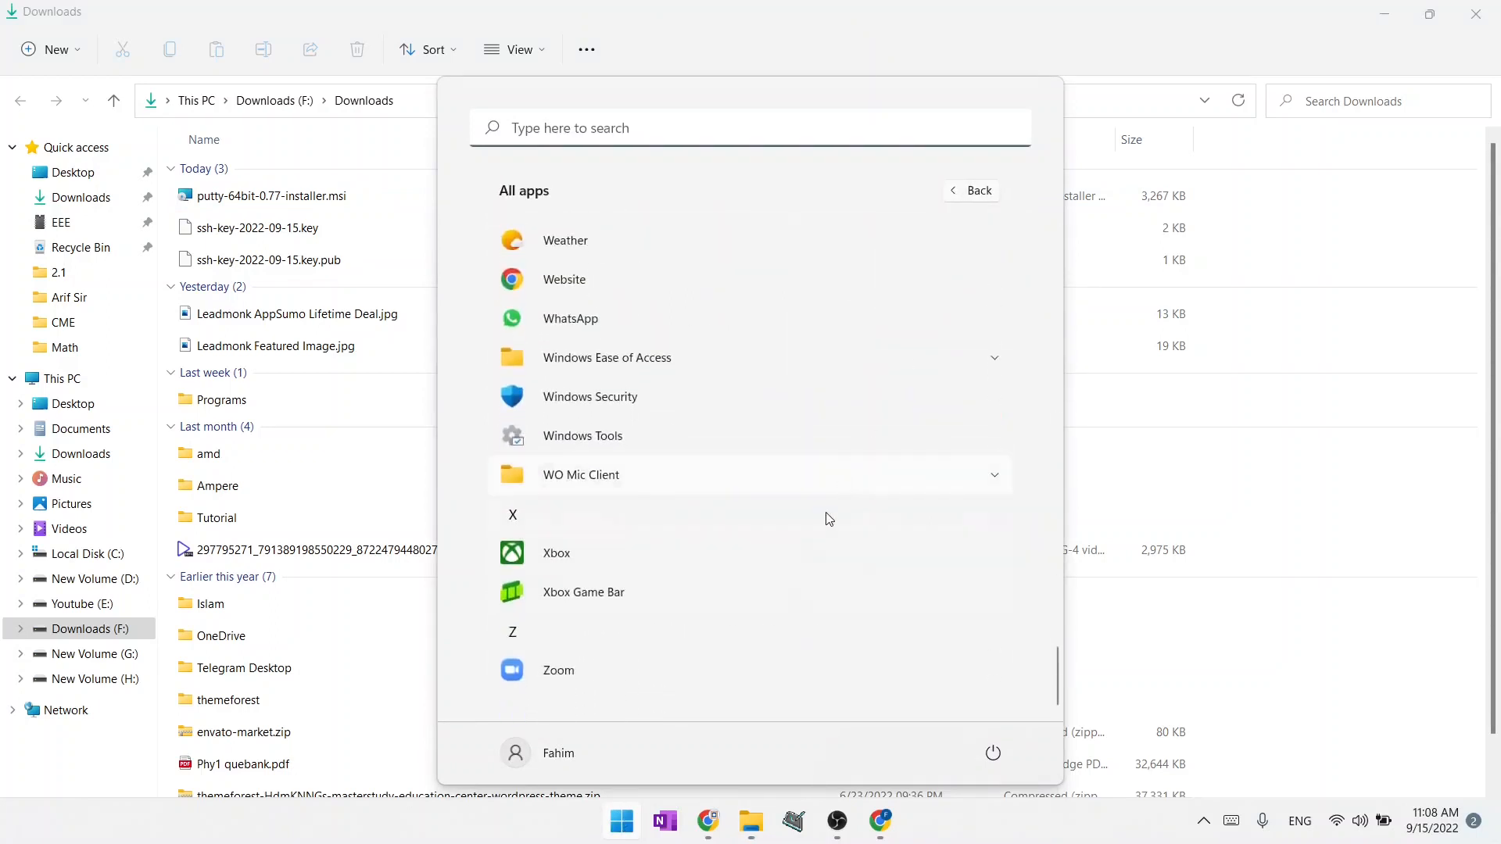
{"action": "scroll", "coordinate": [782, 623], "scroll_direction": "up", "scroll_amount": 5}
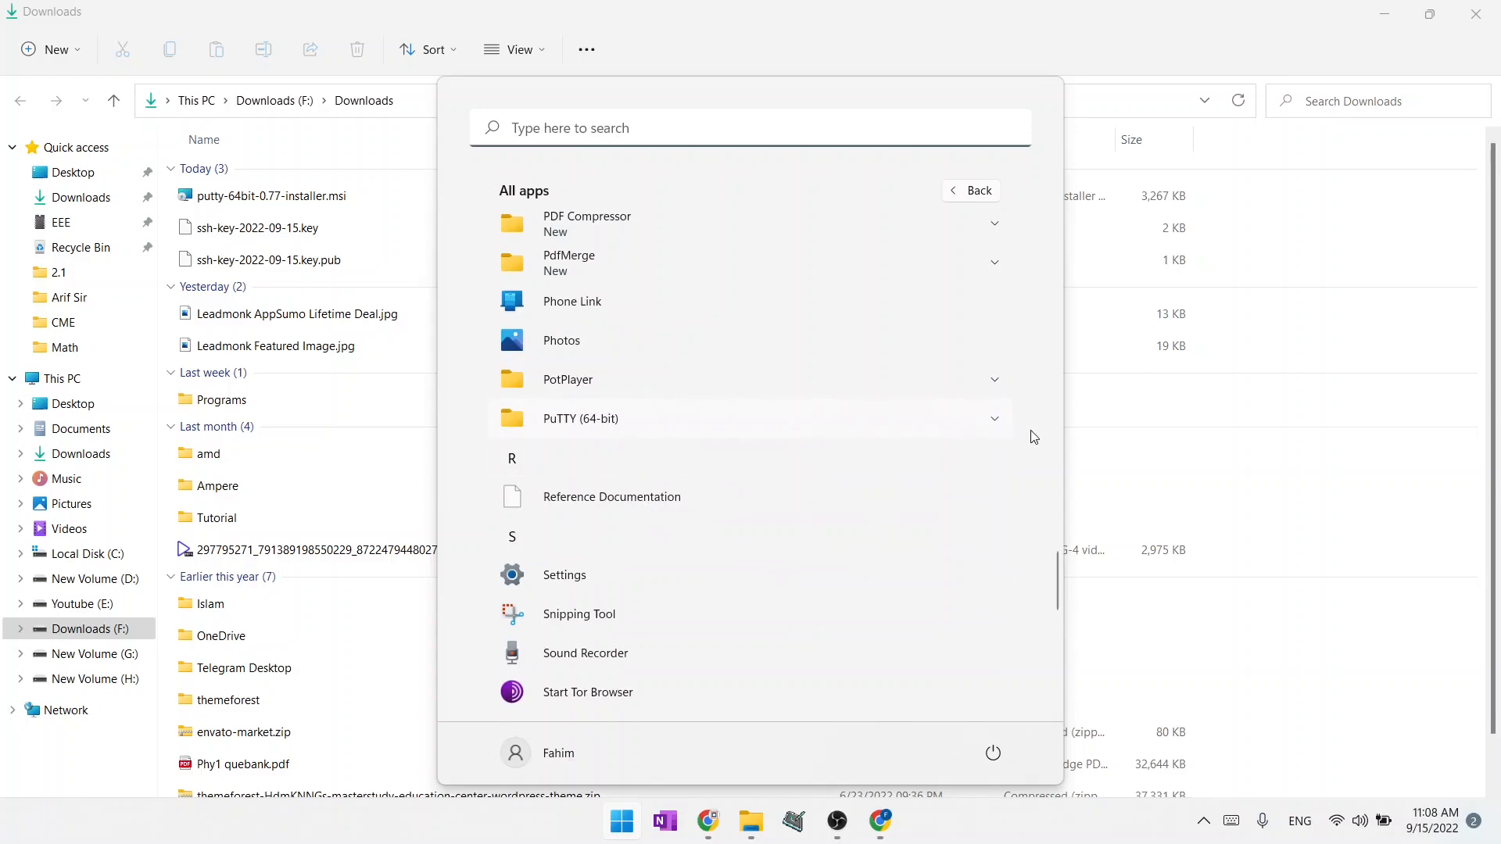
{"action": "left_click", "coordinate": [980, 429]}
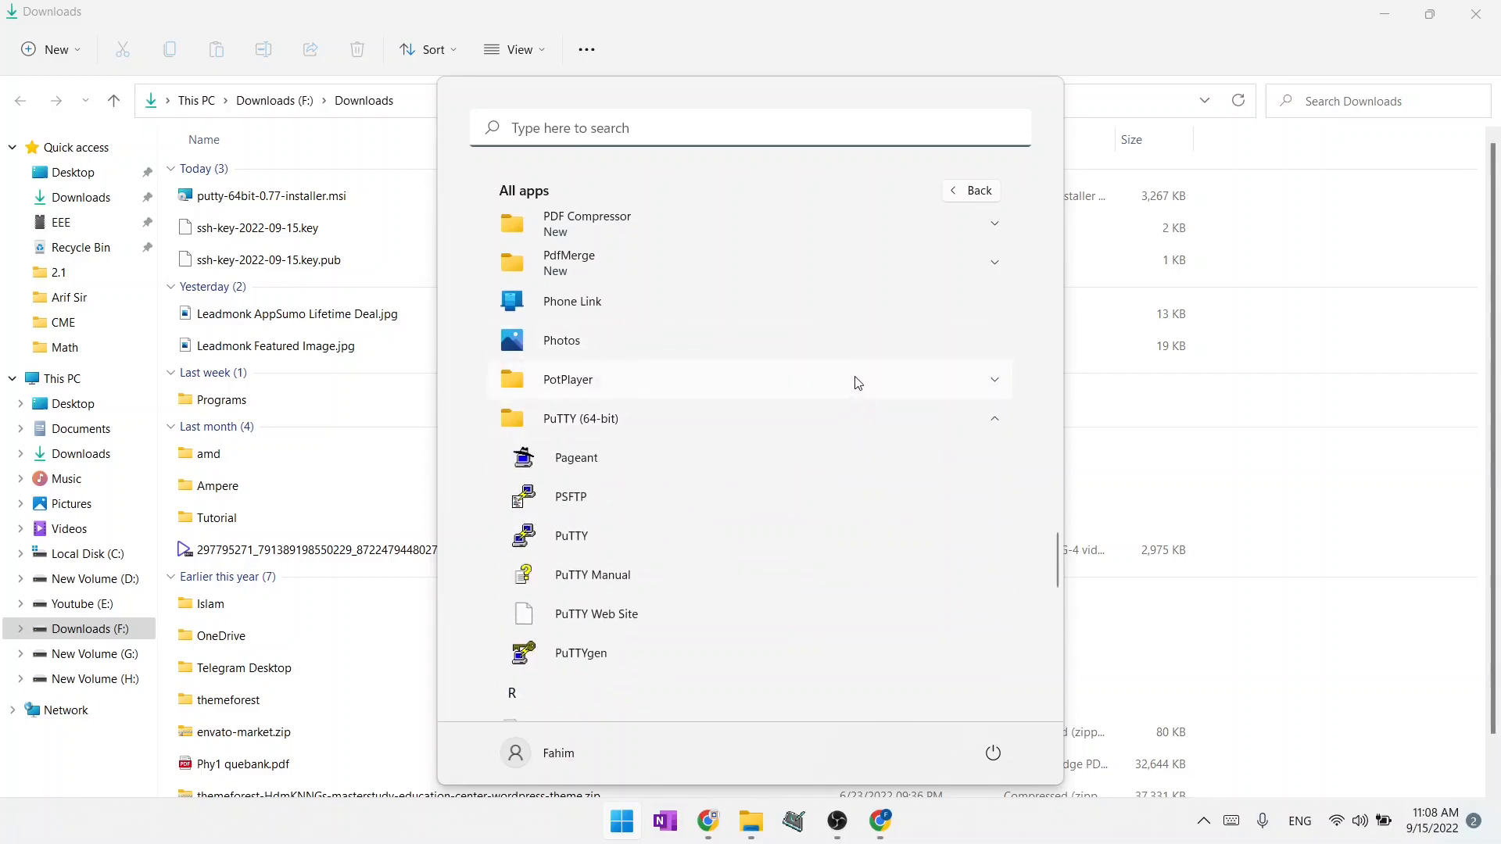
{"action": "left_click", "coordinate": [574, 655]}
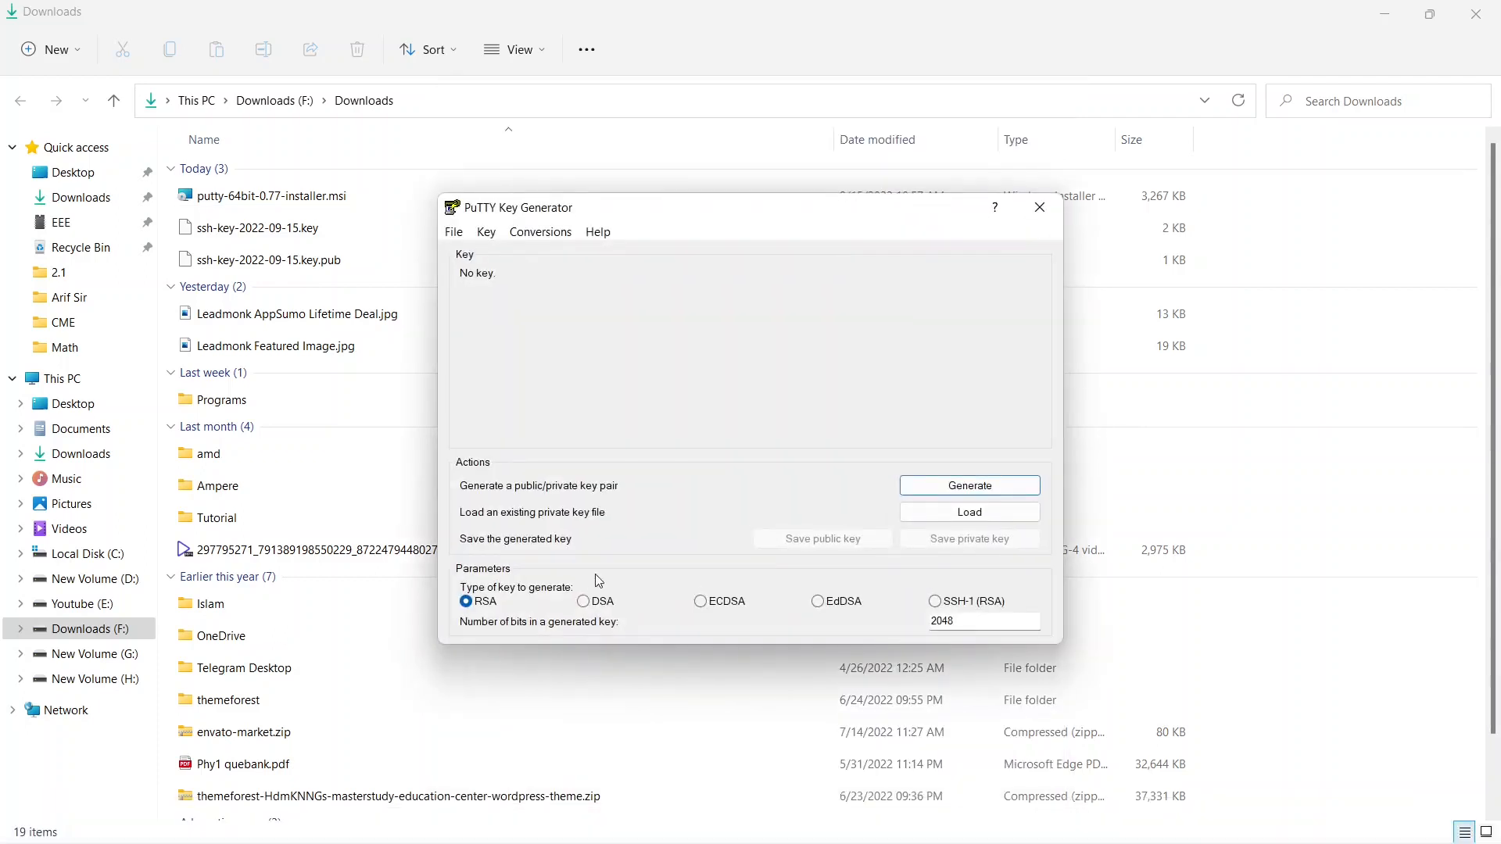
Import the private key file ssh-key-2022-09-15.key from Downloads into the key generator.
{"action": "left_click", "coordinate": [554, 241]}
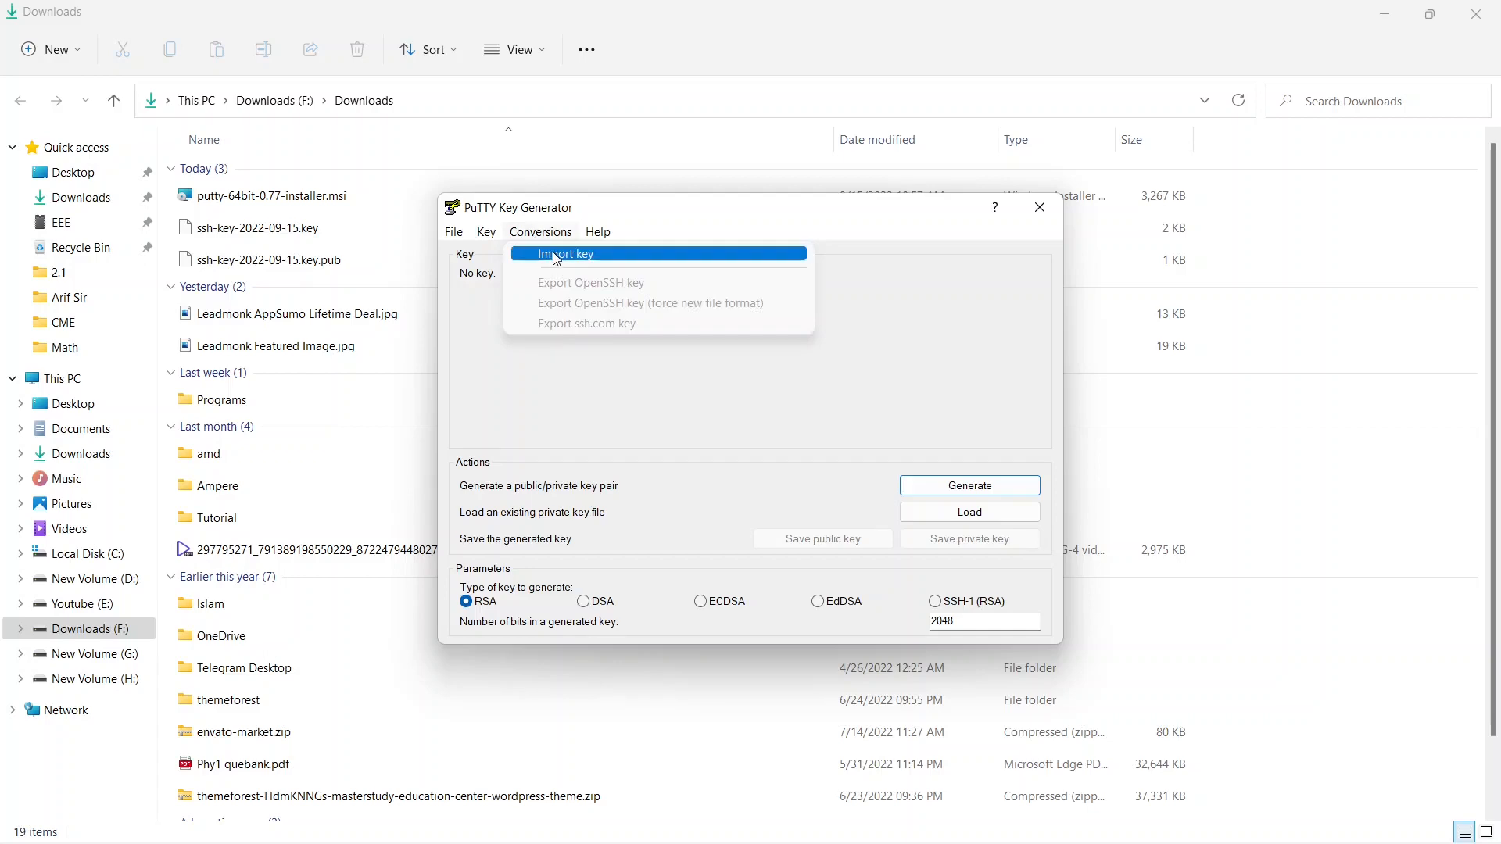
{"action": "left_click", "coordinate": [556, 256]}
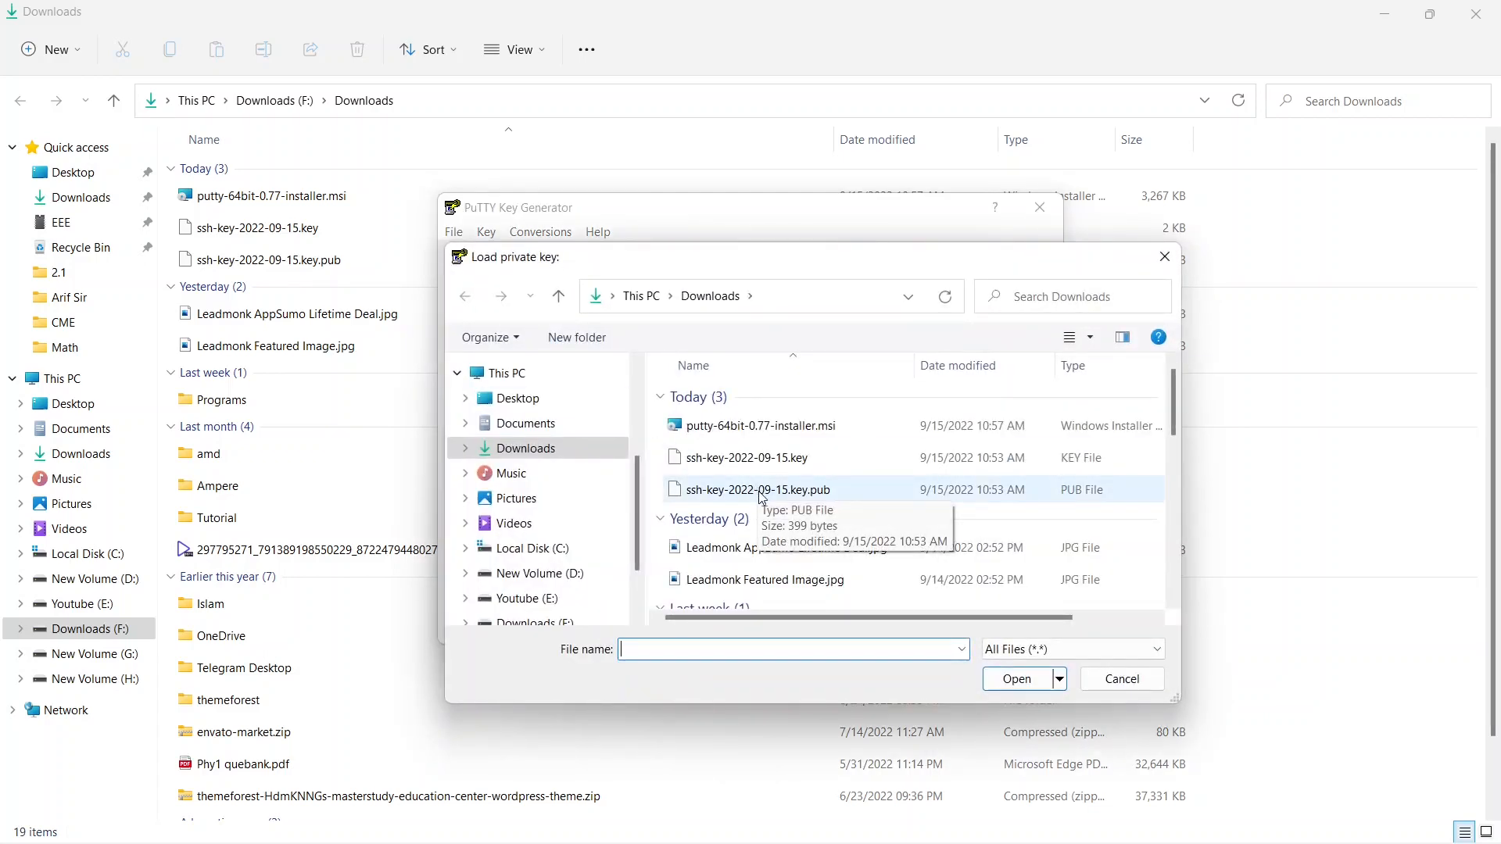
{"action": "left_click", "coordinate": [832, 452]}
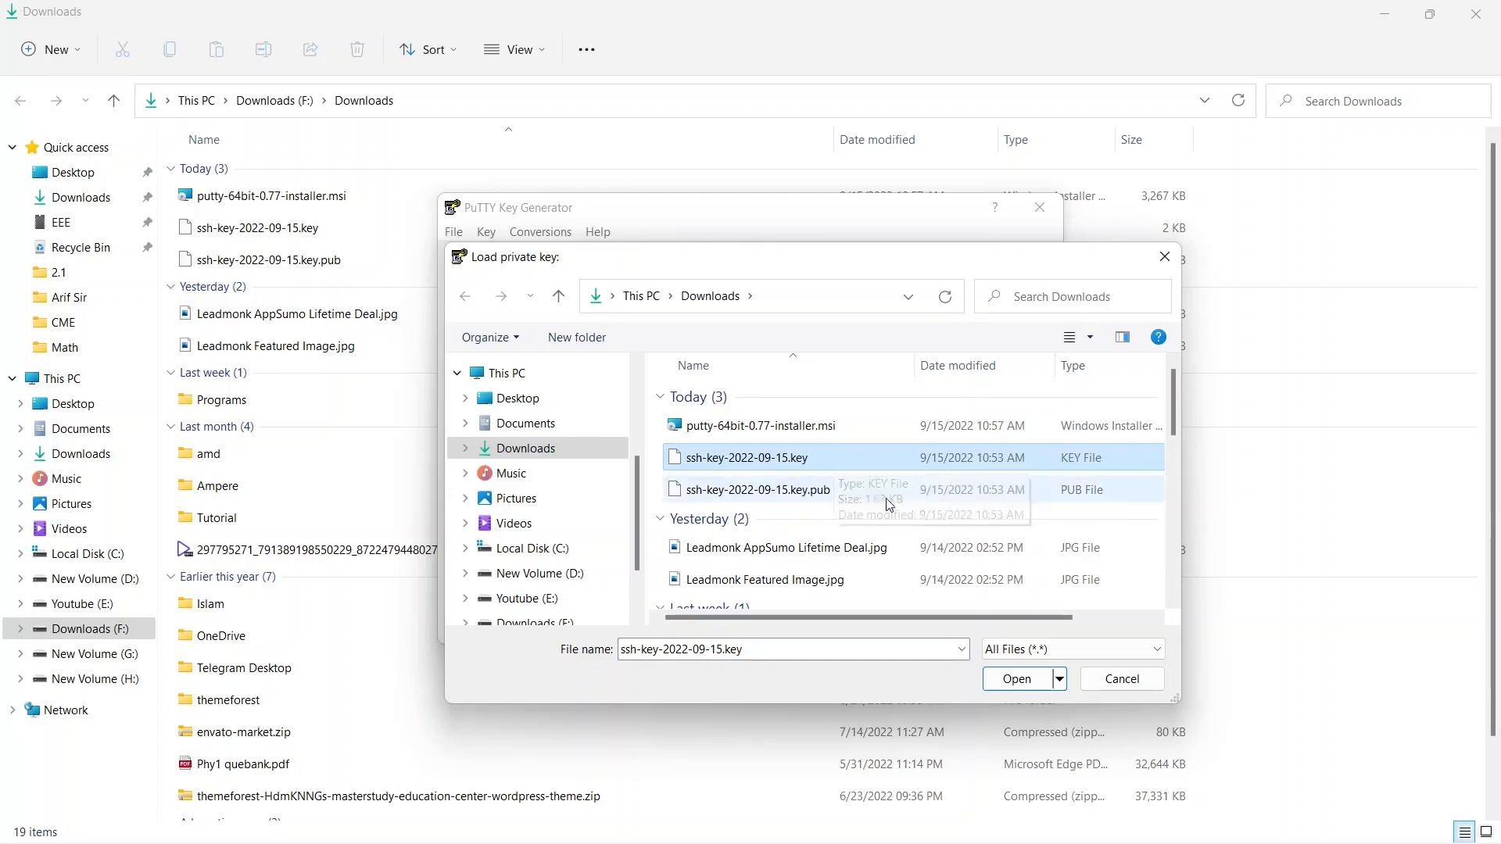
{"action": "left_click", "coordinate": [1014, 679]}
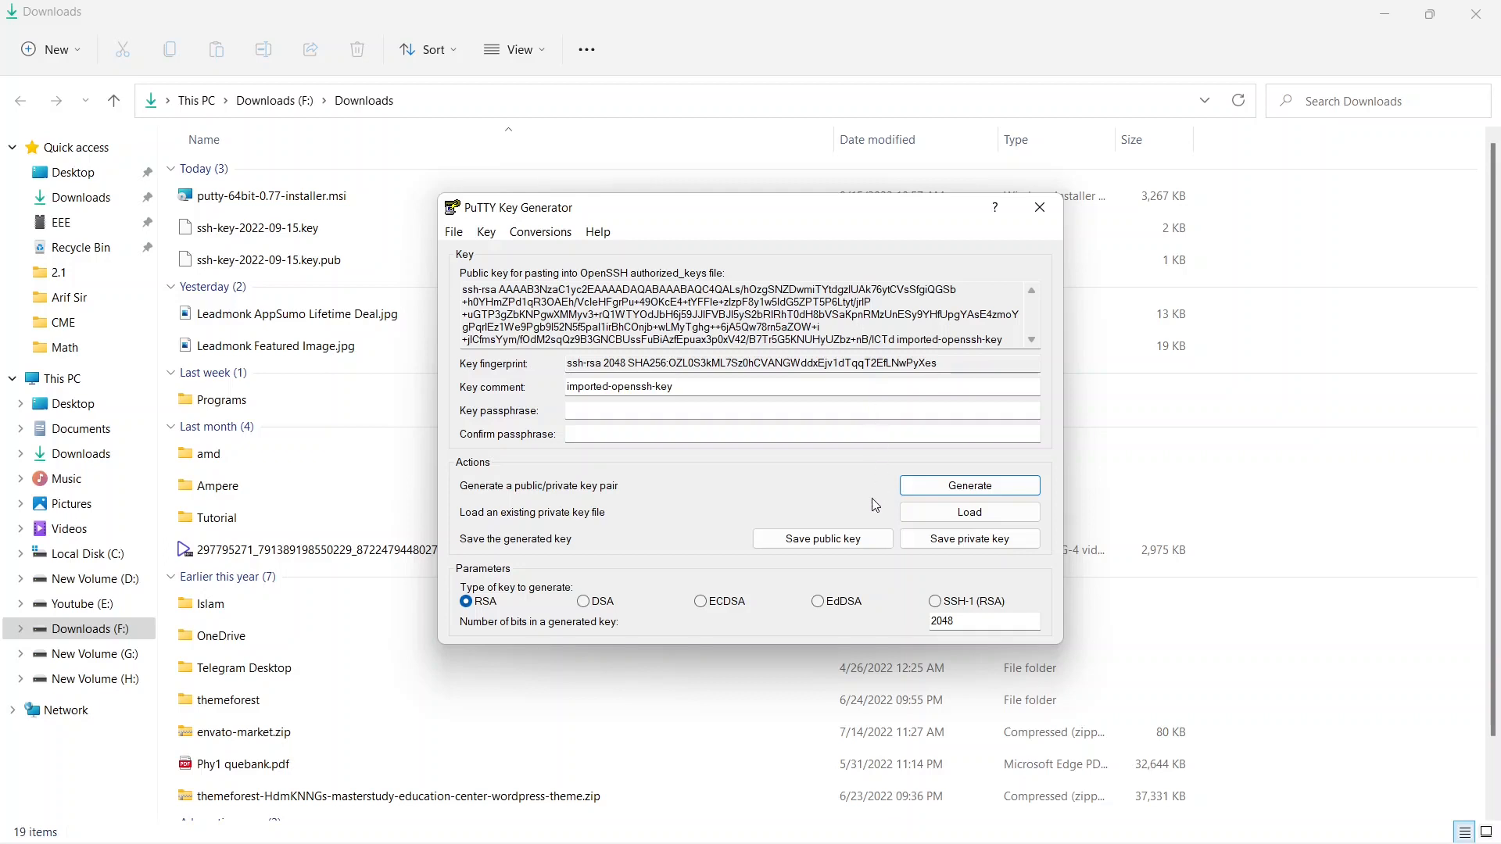
Save the imported private key without a passphrase as ampere.ppk in Downloads, and close the key generator.
{"action": "left_click", "coordinate": [958, 545]}
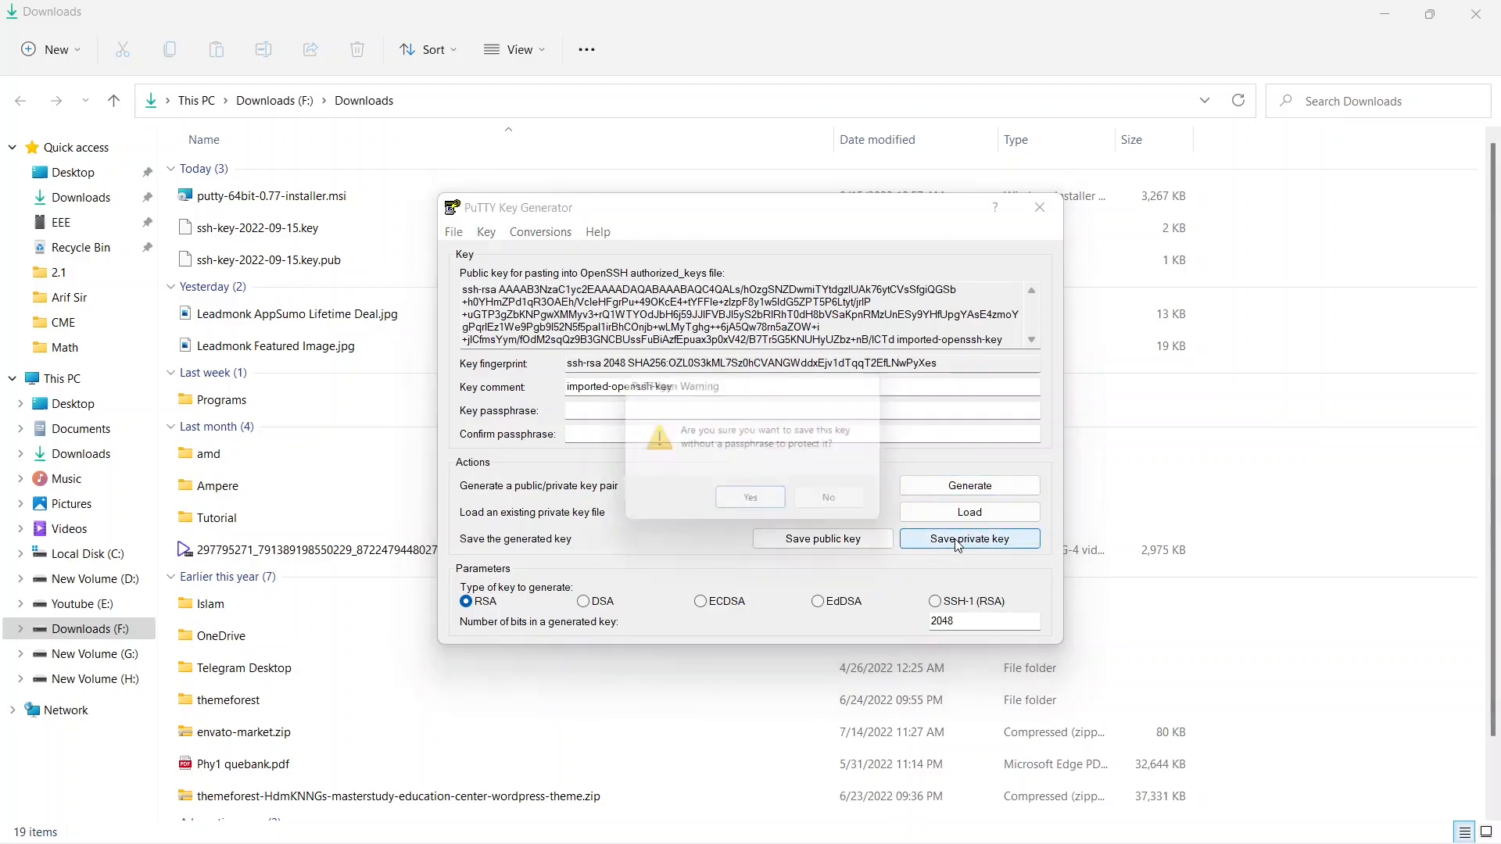
{"action": "left_click", "coordinate": [752, 512]}
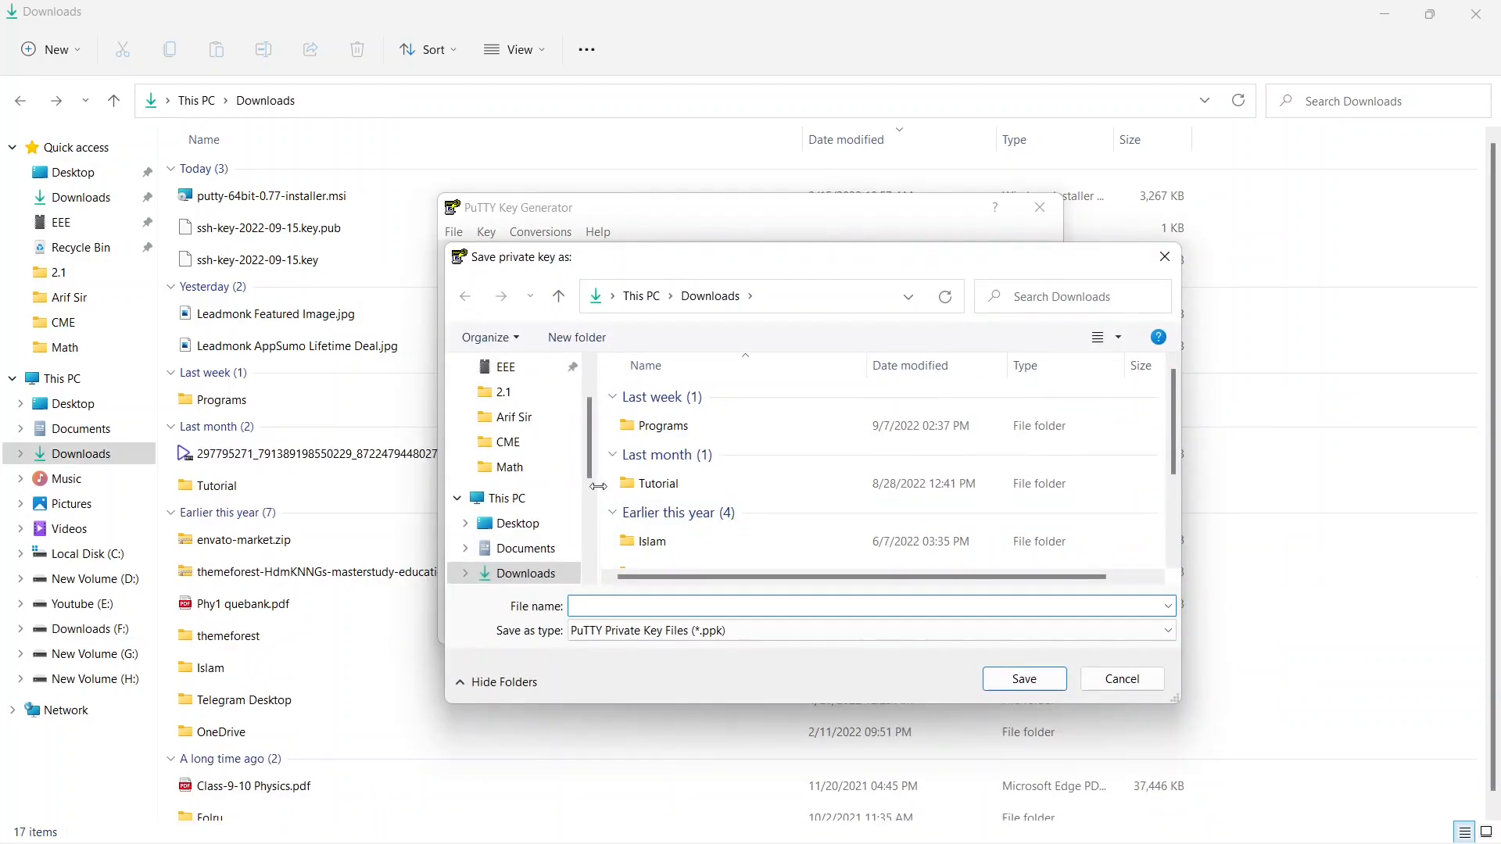
{"action": "type", "text": "a"}
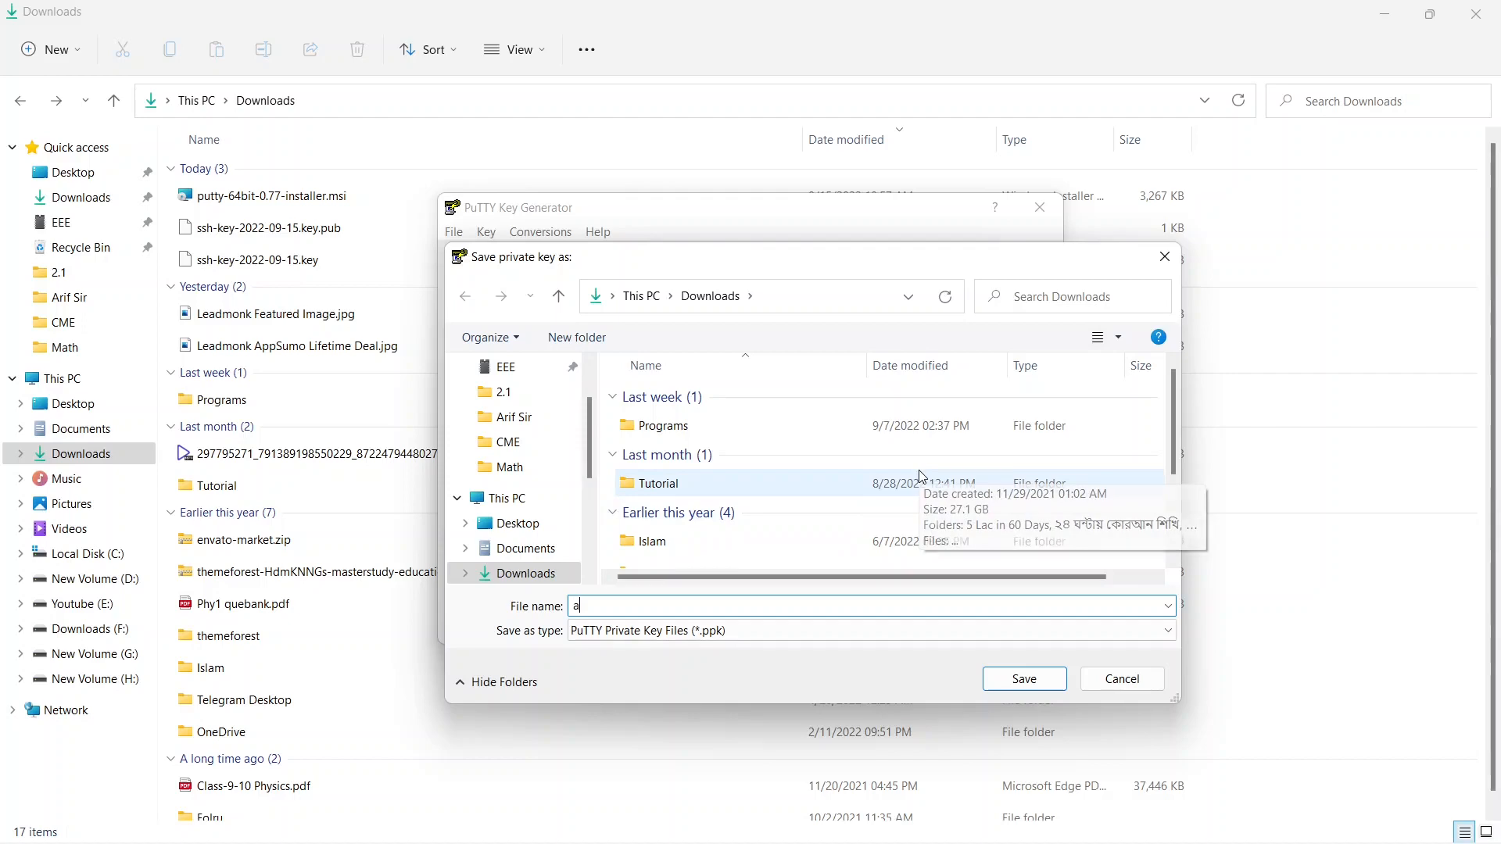
{"action": "type", "text": "mpere"}
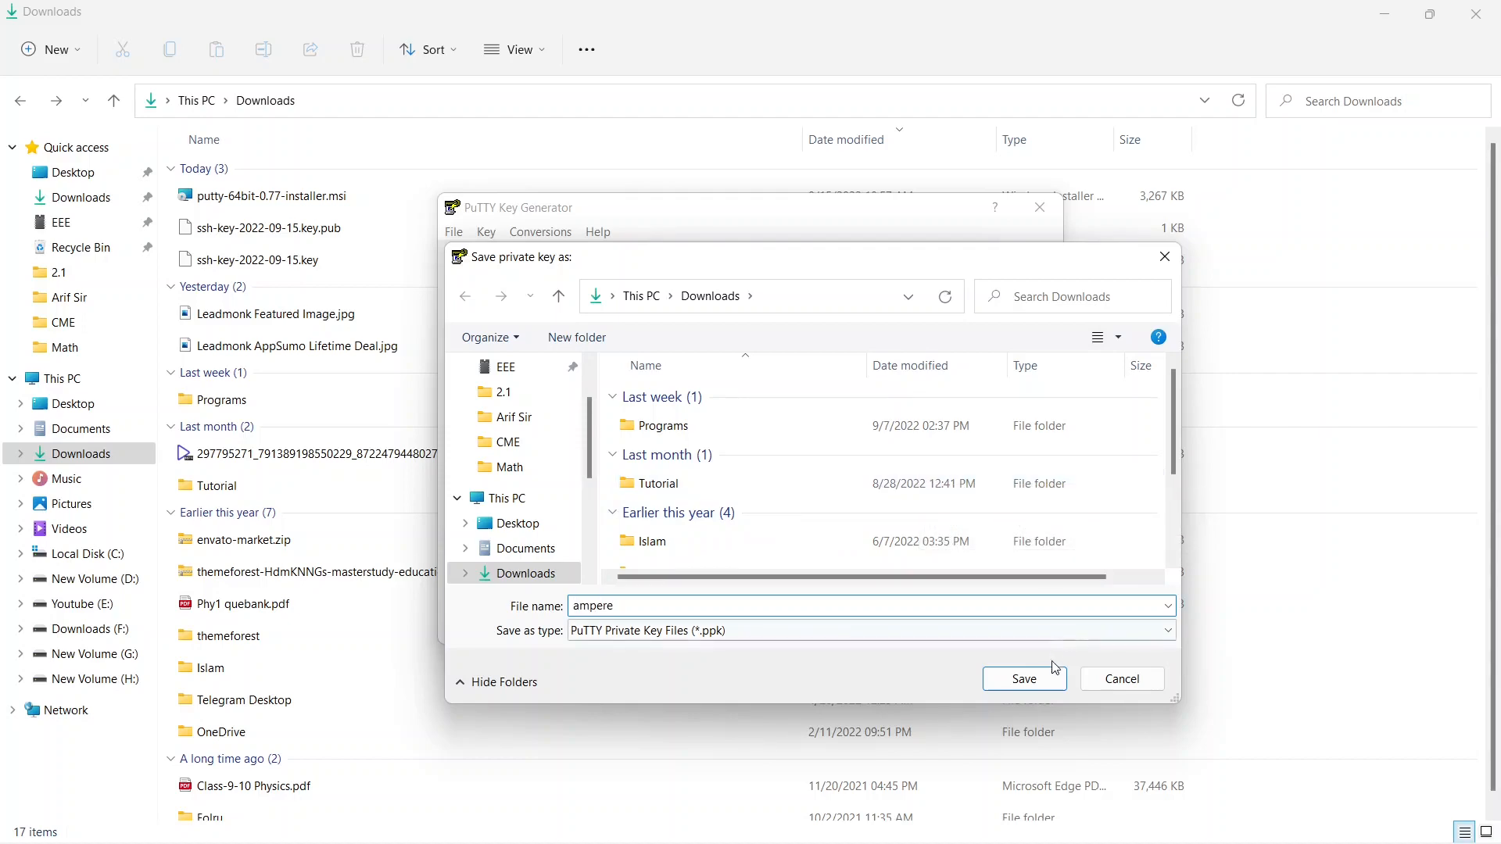
{"action": "left_click", "coordinate": [1024, 679]}
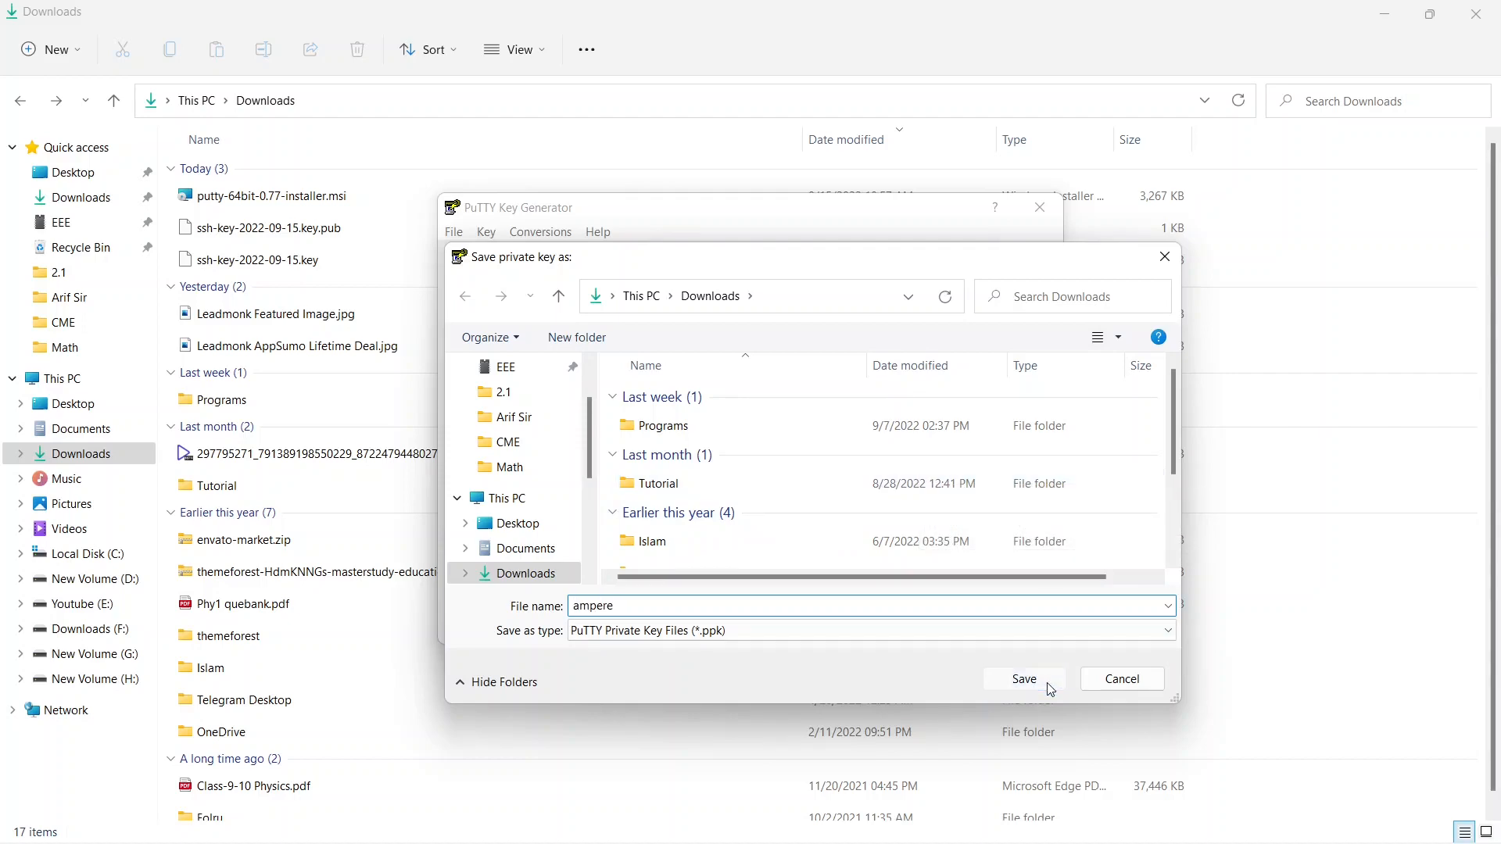
{"action": "left_click", "coordinate": [1040, 207]}
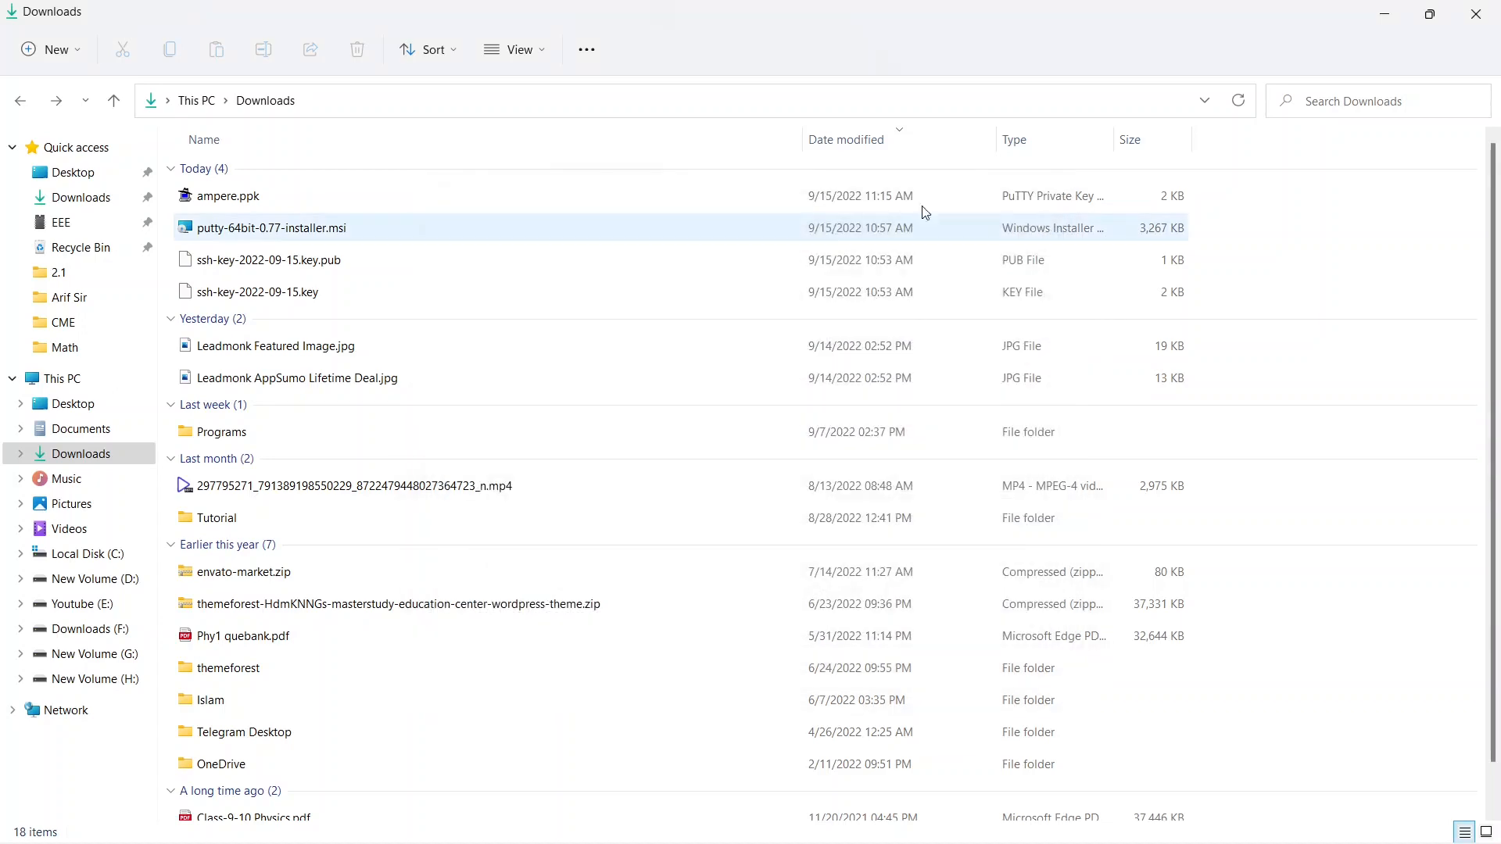
{"action": "left_click", "coordinate": [328, 198]}
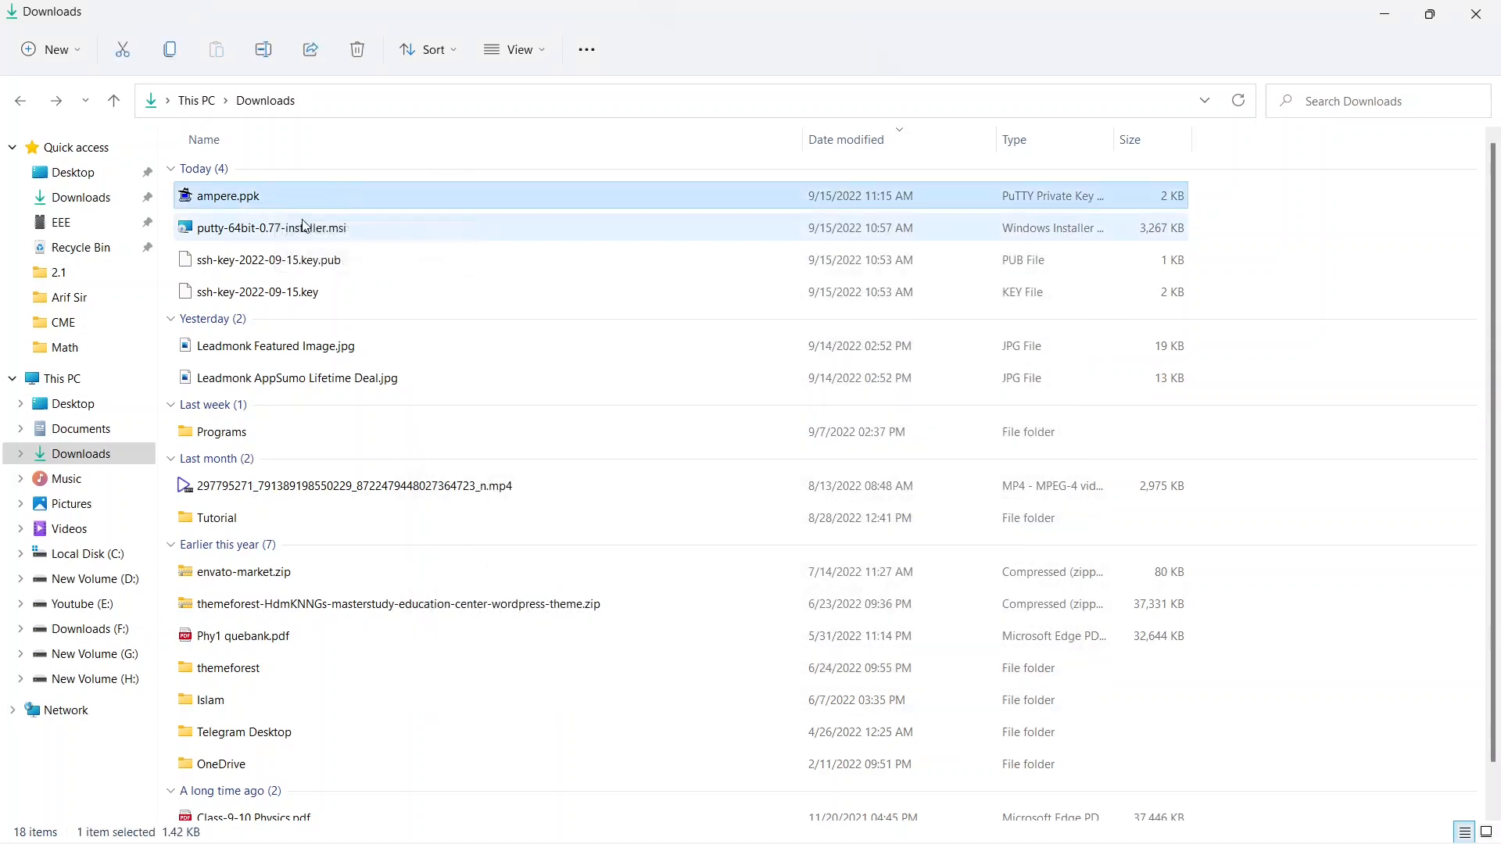
{"action": "left_click", "coordinate": [1360, 594]}
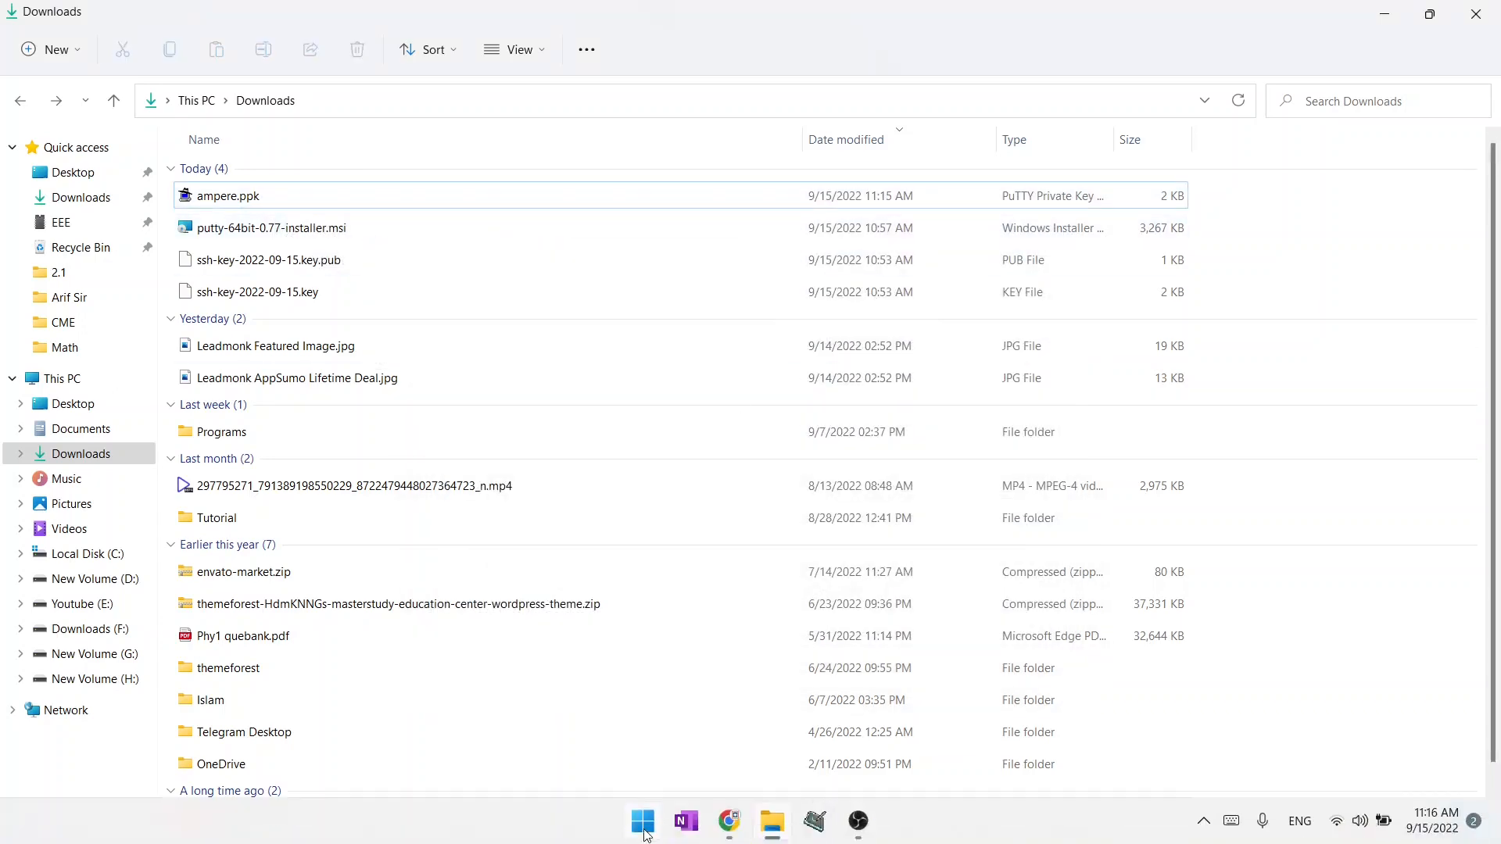
Launch PuTTY from the PuTTY (64-bit) group of installed apps.
{"action": "left_click", "coordinate": [644, 826]}
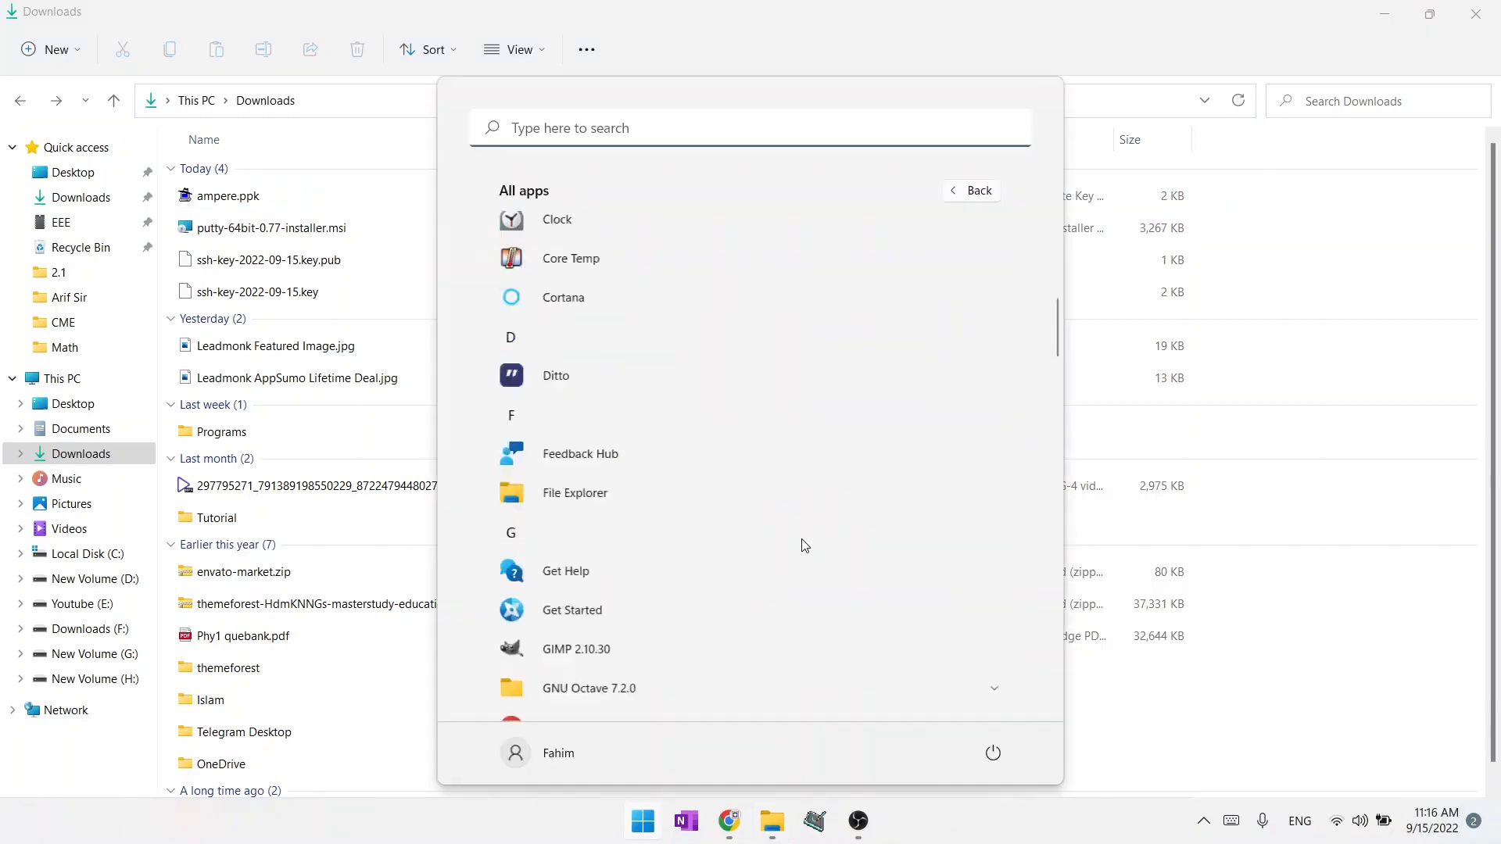
{"action": "scroll", "coordinate": [805, 545], "scroll_direction": "down", "scroll_amount": 12}
{"action": "scroll", "coordinate": [806, 546], "scroll_direction": "down", "scroll_amount": 5}
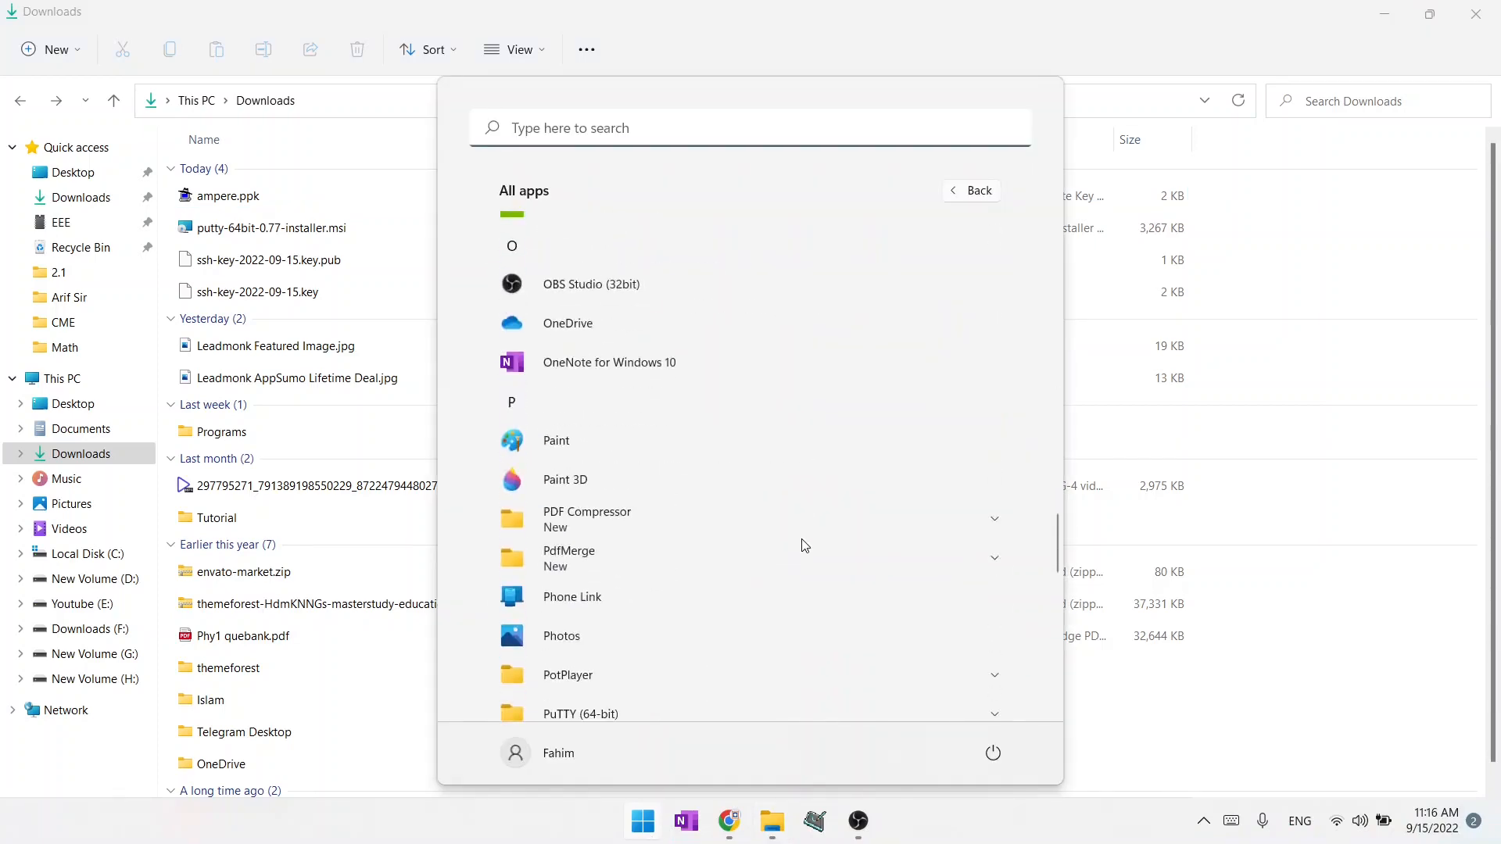
{"action": "left_click", "coordinate": [856, 461]}
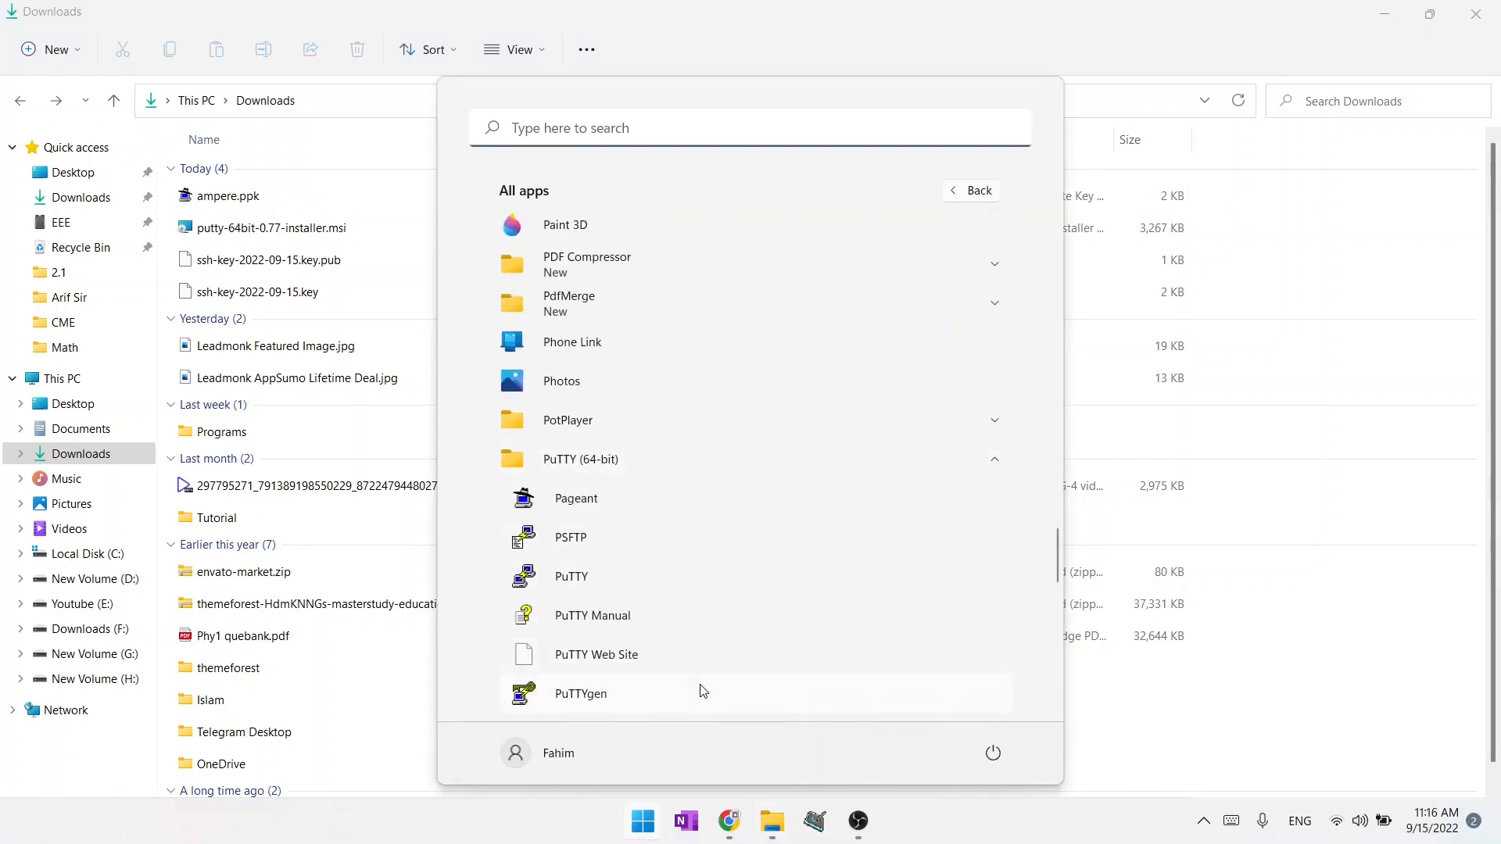
{"action": "left_click", "coordinate": [601, 576]}
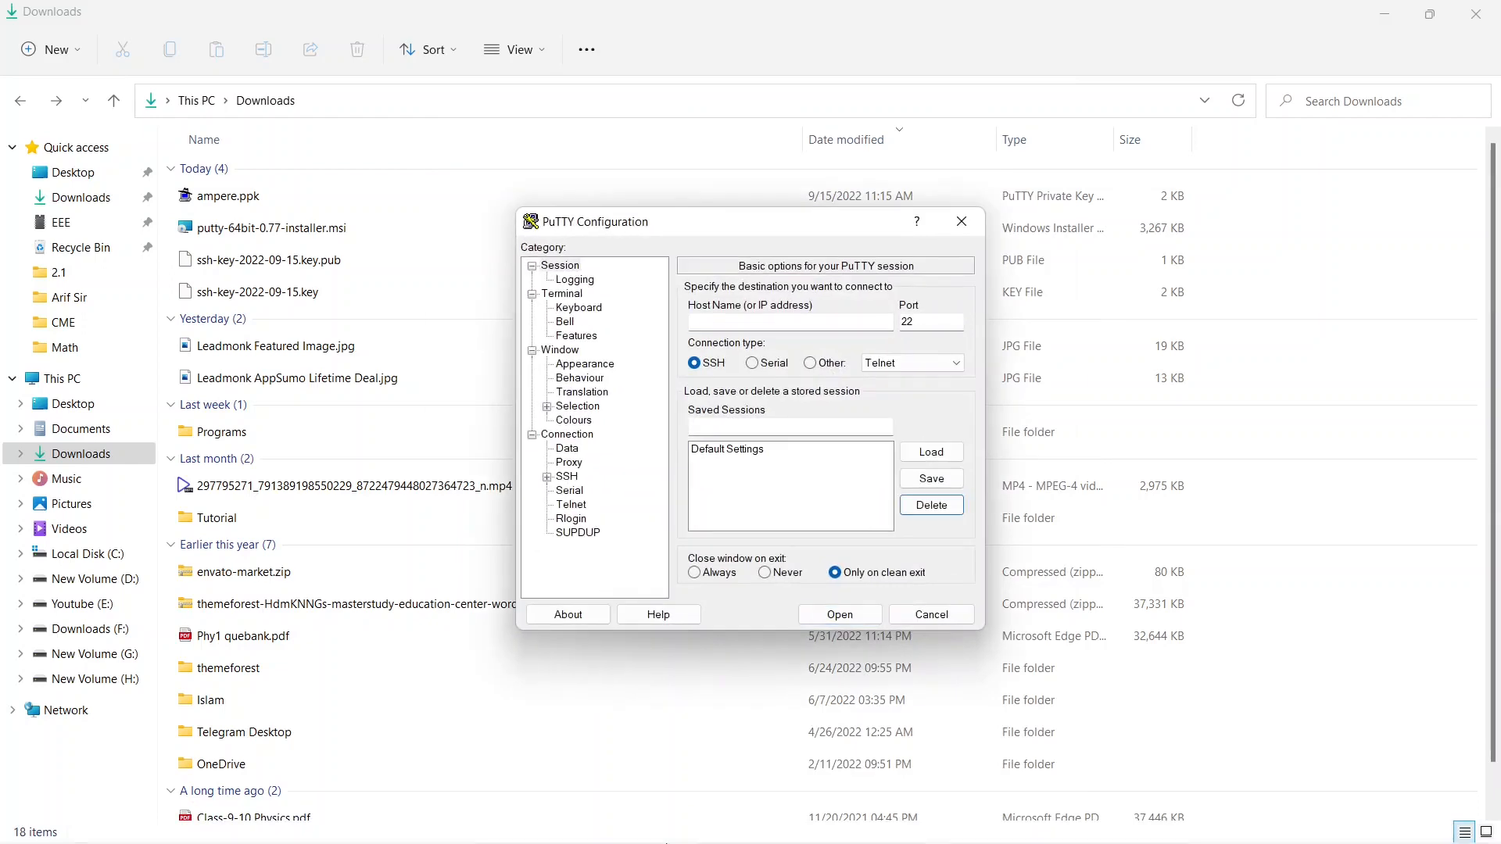
Switch to Oracle Cloud in Chrome and open the details of the ampere compute instance.
{"action": "mouse_move", "coordinate": [721, 836]}
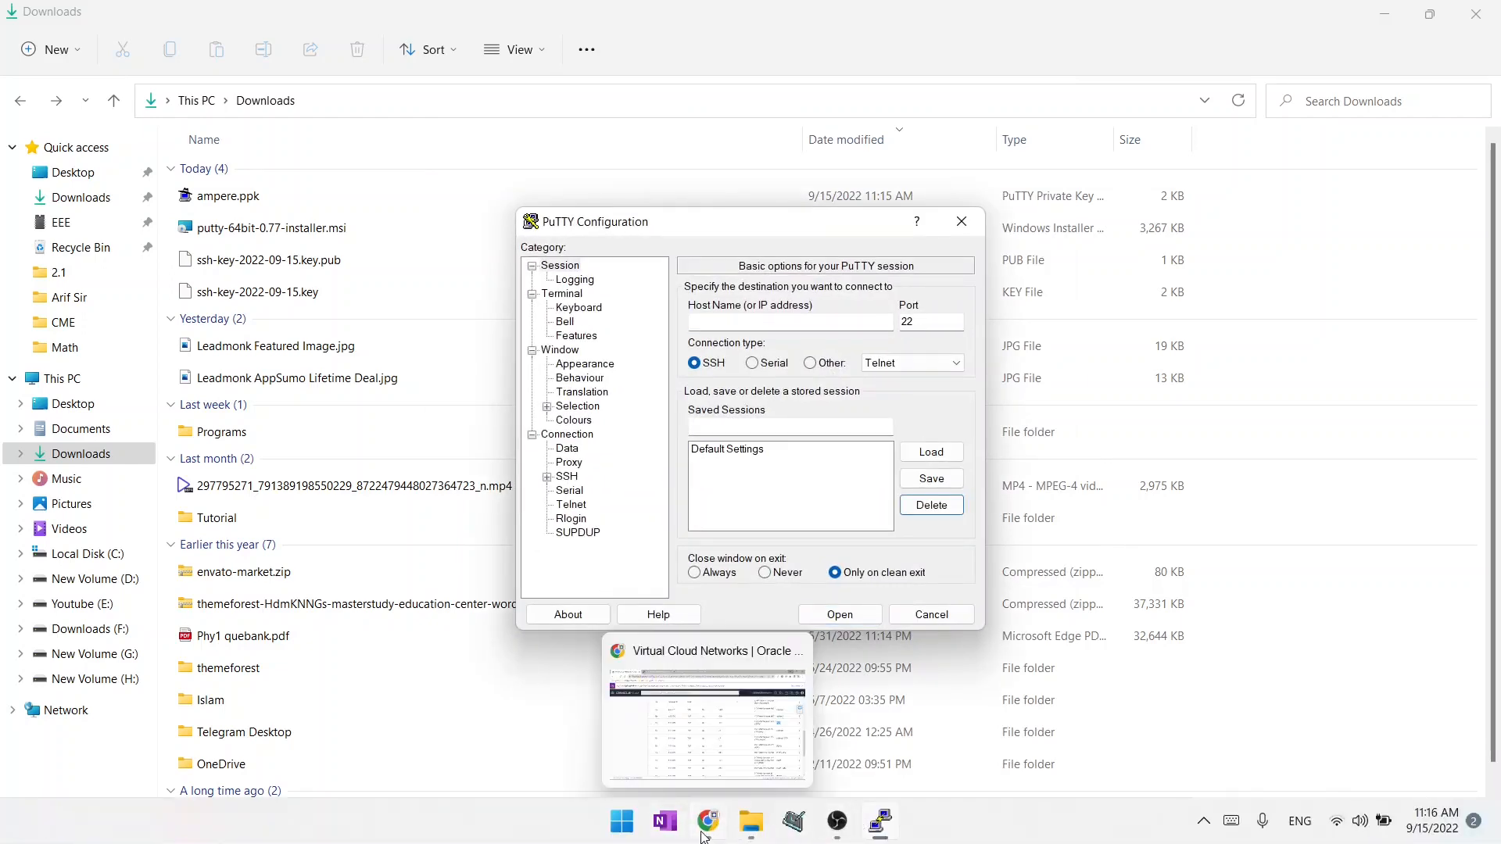
{"action": "left_click", "coordinate": [743, 703]}
{"action": "scroll", "coordinate": [549, 536], "scroll_direction": "up", "scroll_amount": 8}
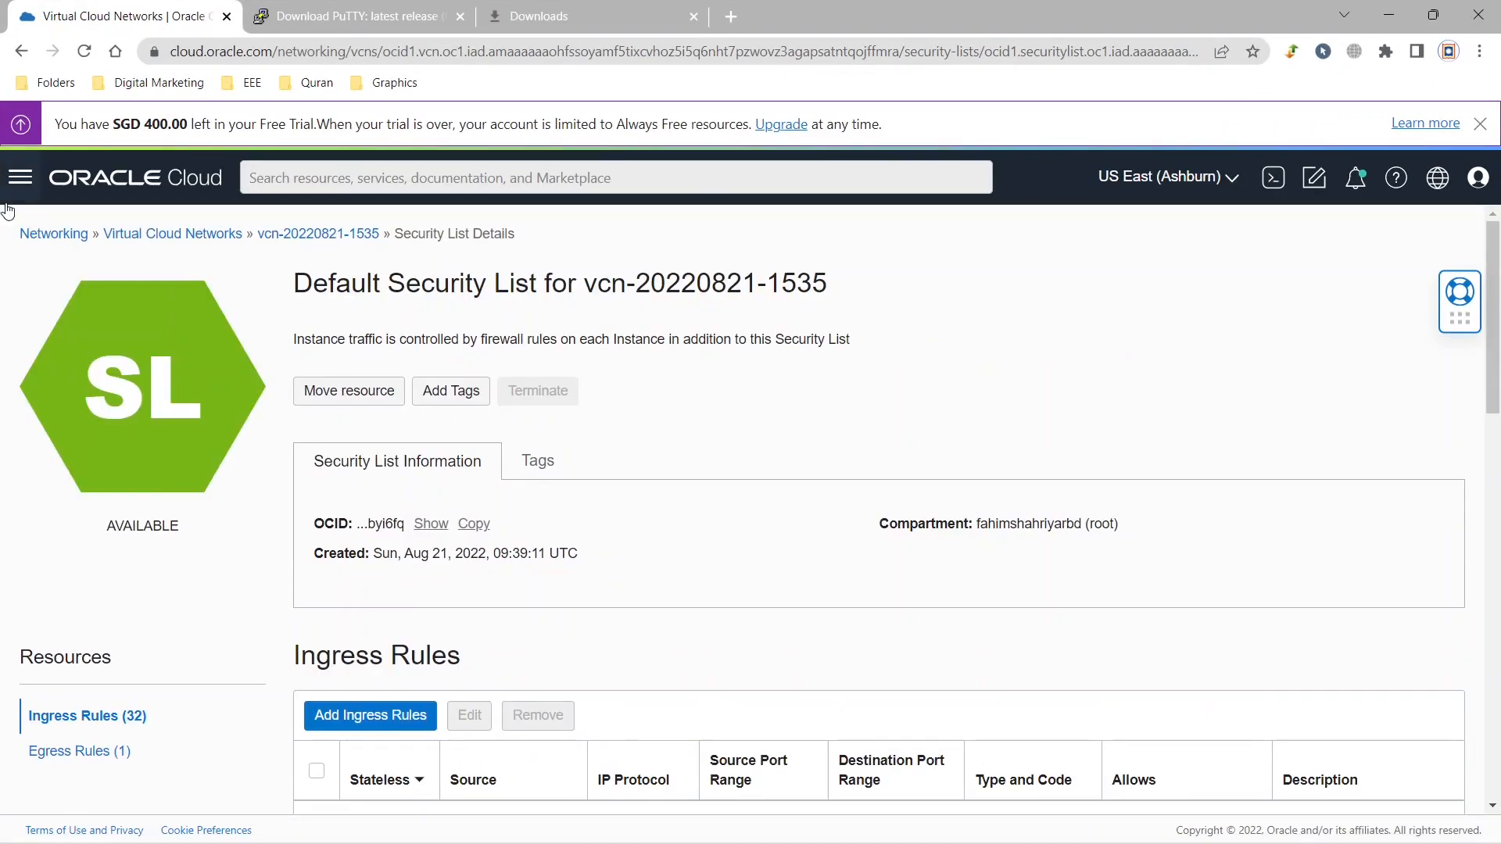
{"action": "left_click", "coordinate": [20, 177]}
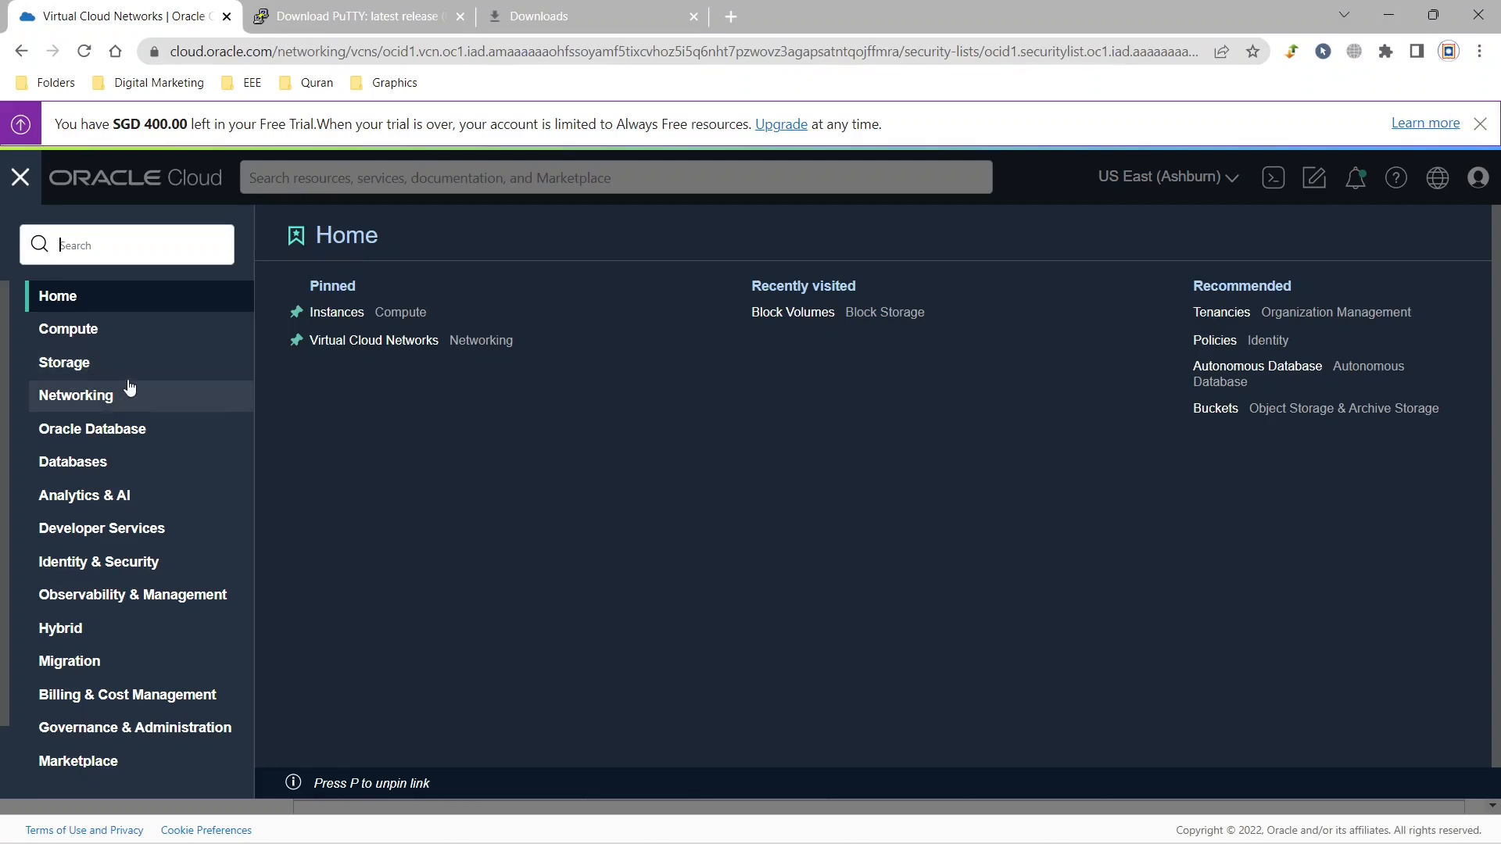
{"action": "left_click", "coordinate": [194, 334]}
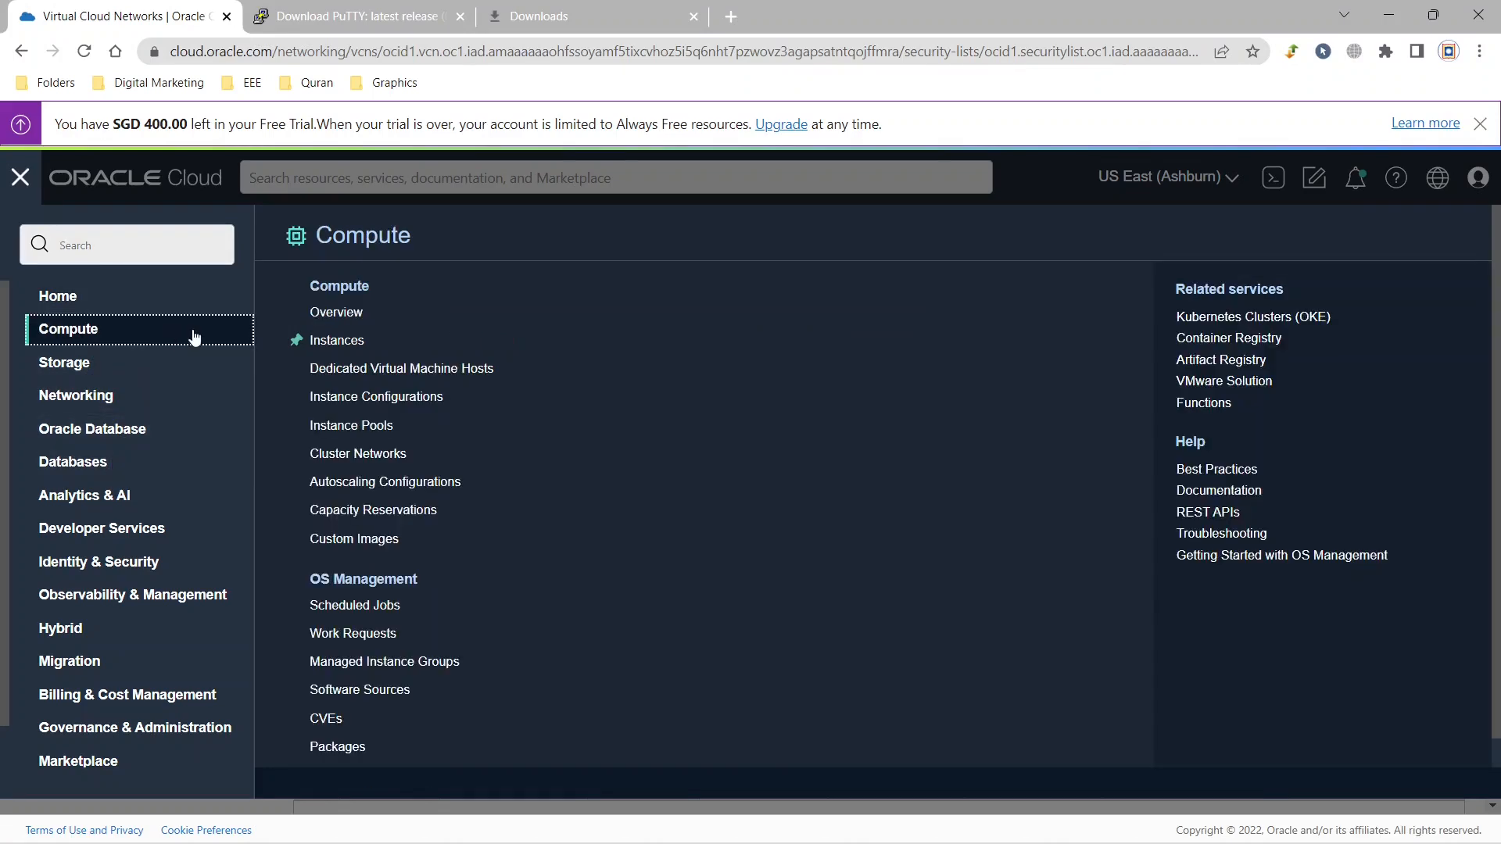
{"action": "left_click", "coordinate": [357, 339]}
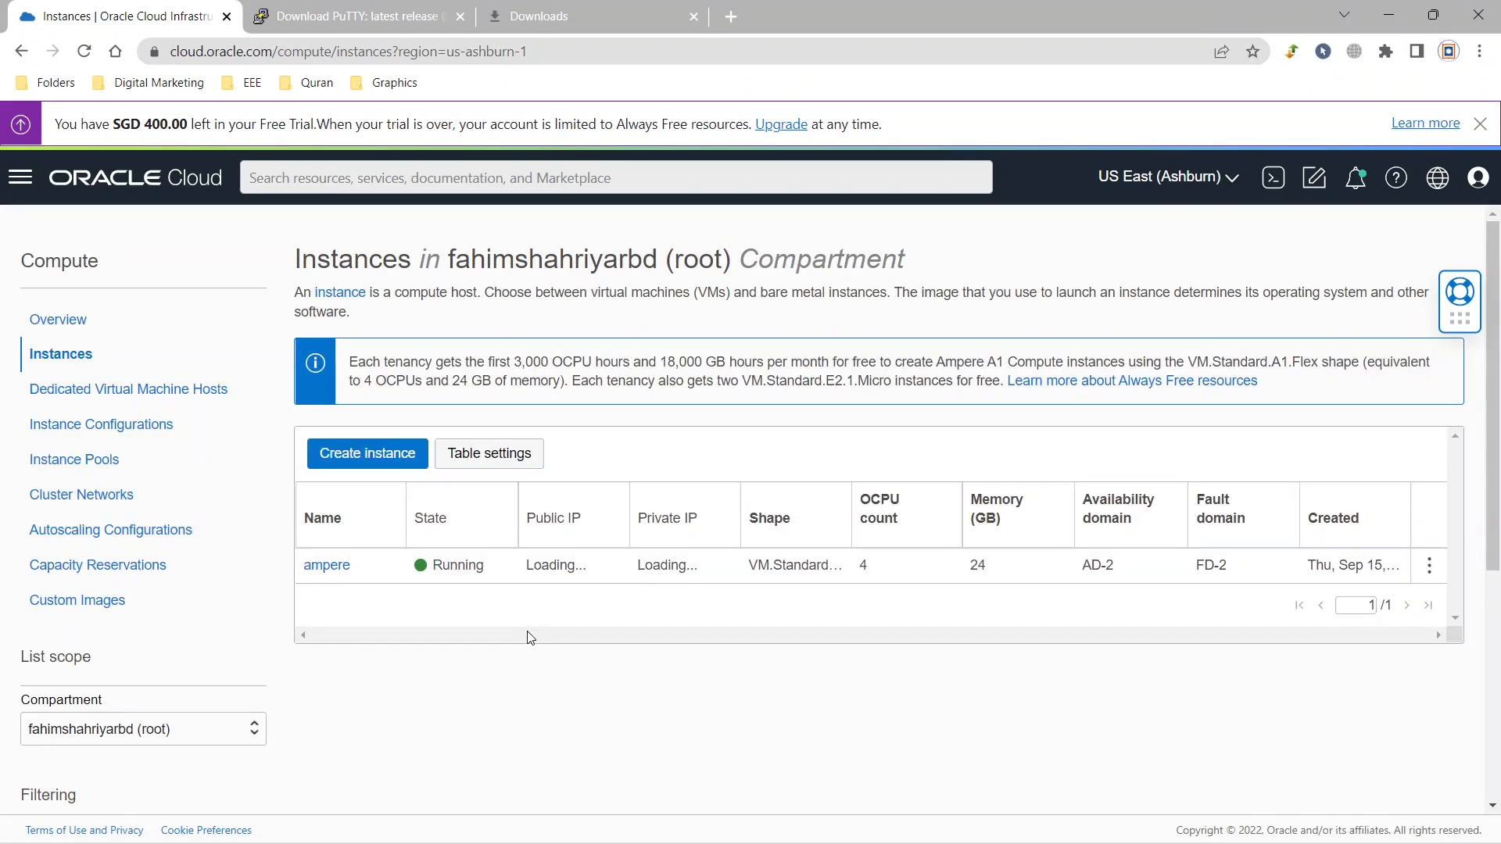
{"action": "left_click", "coordinate": [327, 565]}
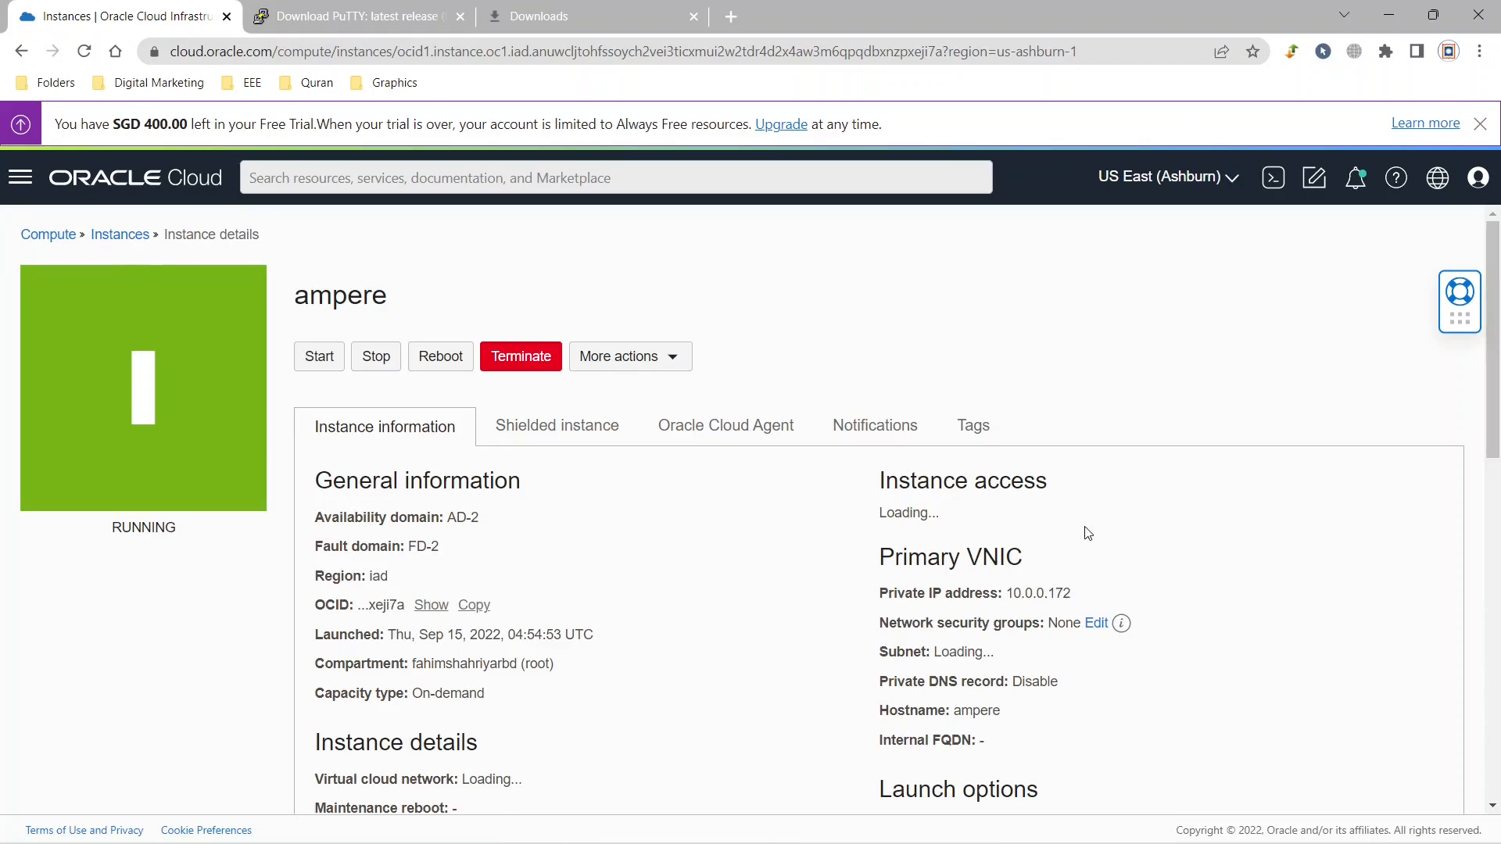
{"action": "scroll", "coordinate": [1074, 595], "scroll_direction": "down", "scroll_amount": 4}
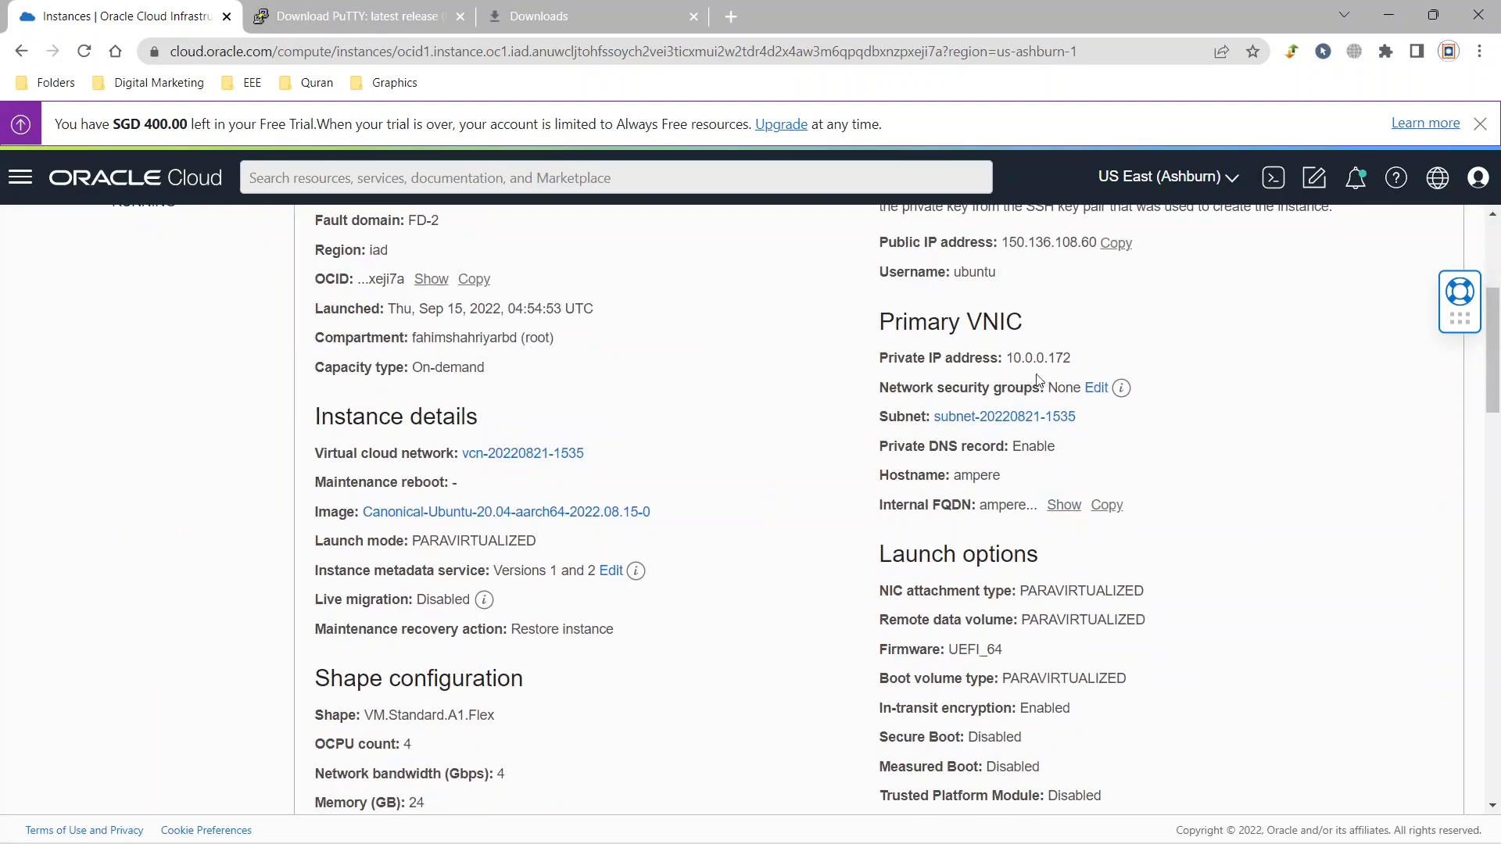
{"action": "left_click_drag", "start_coordinate": [1084, 359], "coordinate": [1007, 360]}
{"action": "key", "text": "ctrl+c"}
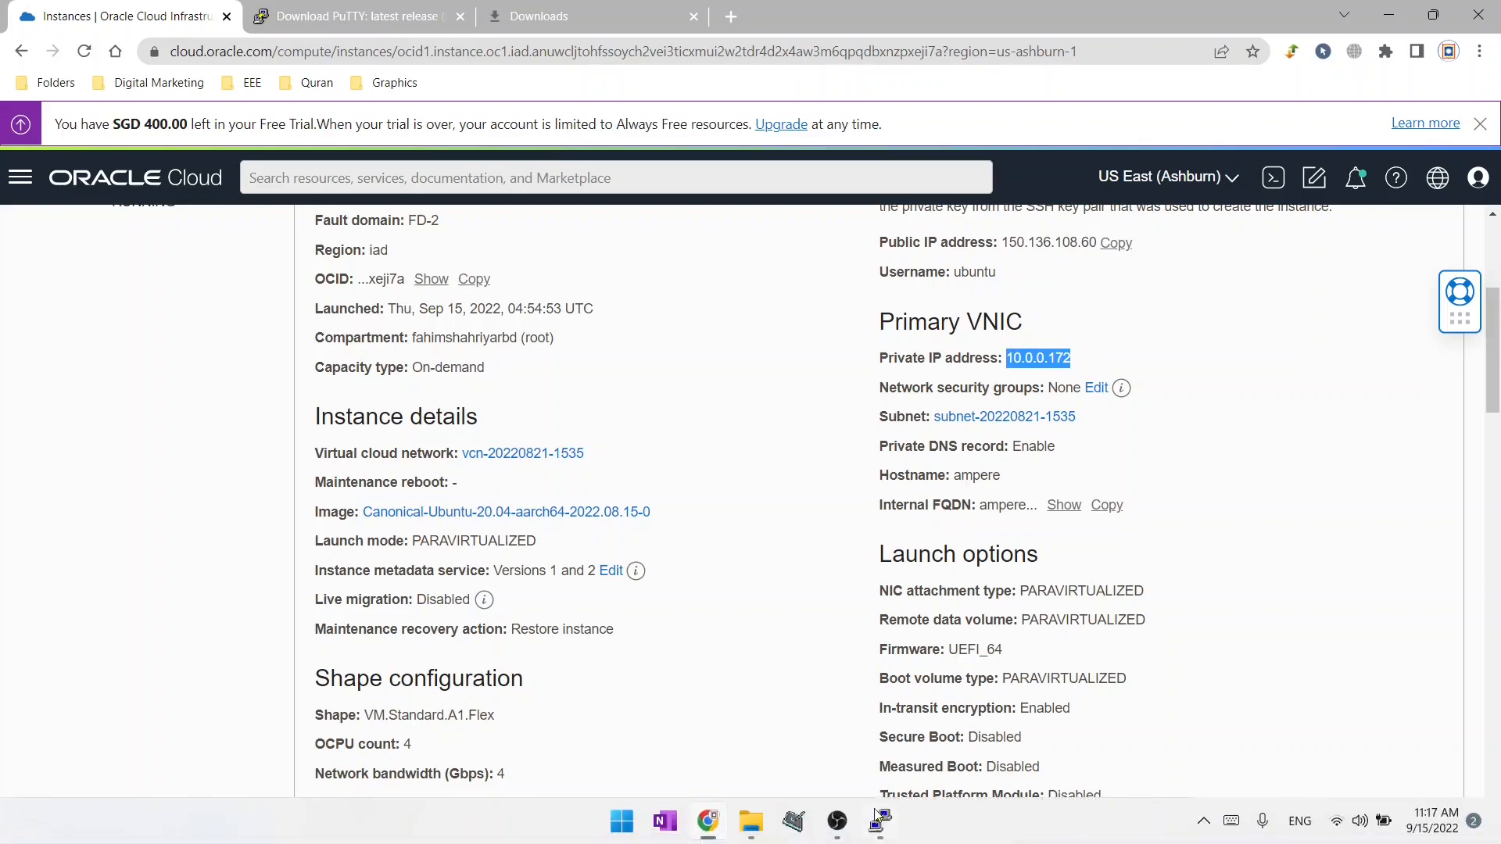
{"action": "left_click", "coordinate": [878, 819]}
{"action": "left_click", "coordinate": [794, 328]}
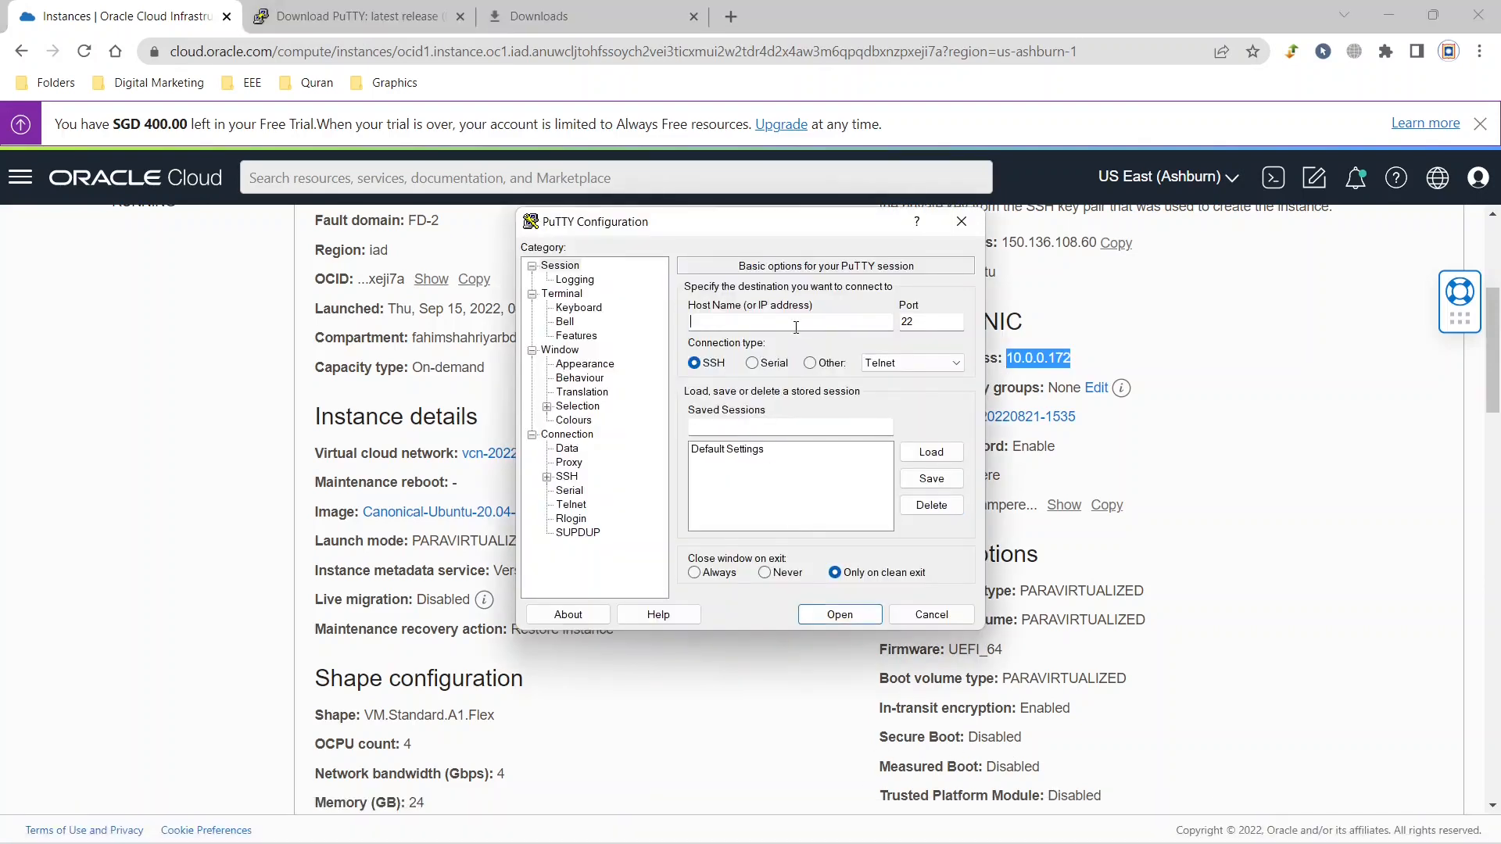
{"action": "key", "text": "ctrl+v"}
{"action": "type", "text": "ampere"}
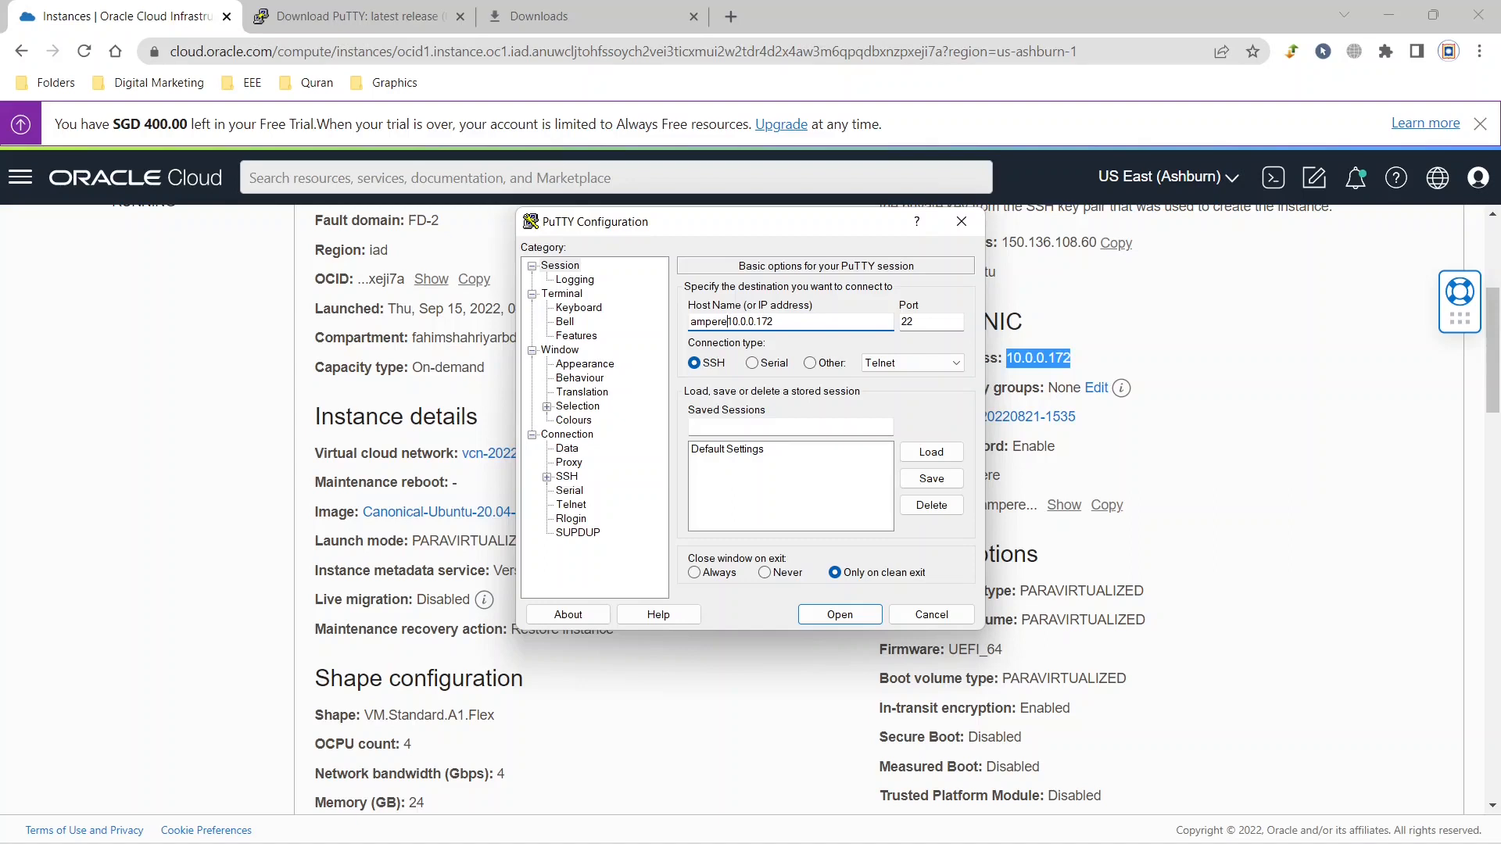
{"action": "type", "text": "@"}
Set the private key file for SSH authentication to ampere.ppk from the Downloads folder.
{"action": "left_click", "coordinate": [546, 476]}
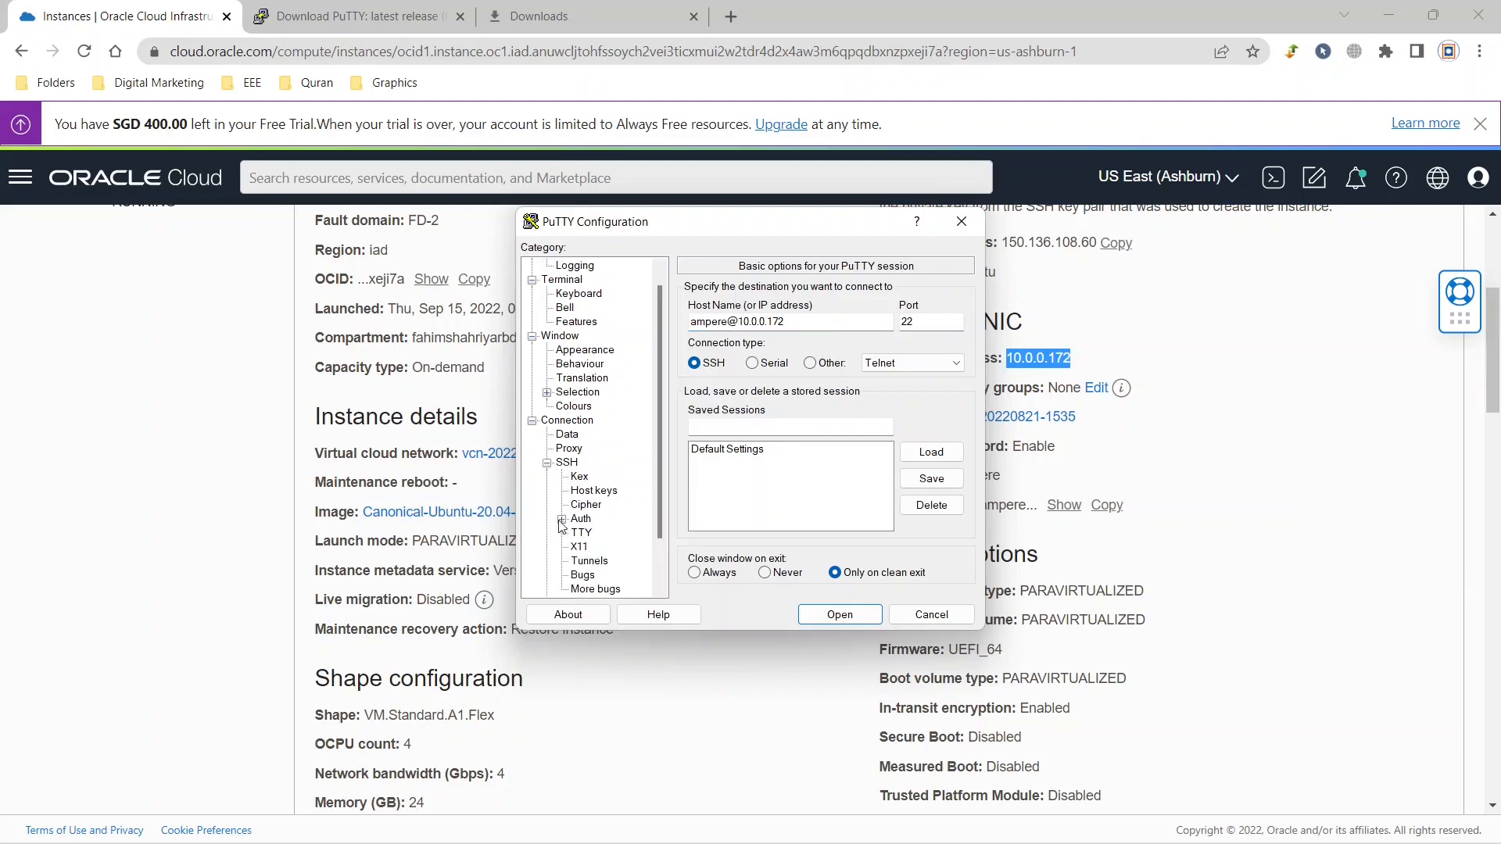
{"action": "left_click", "coordinate": [561, 519]}
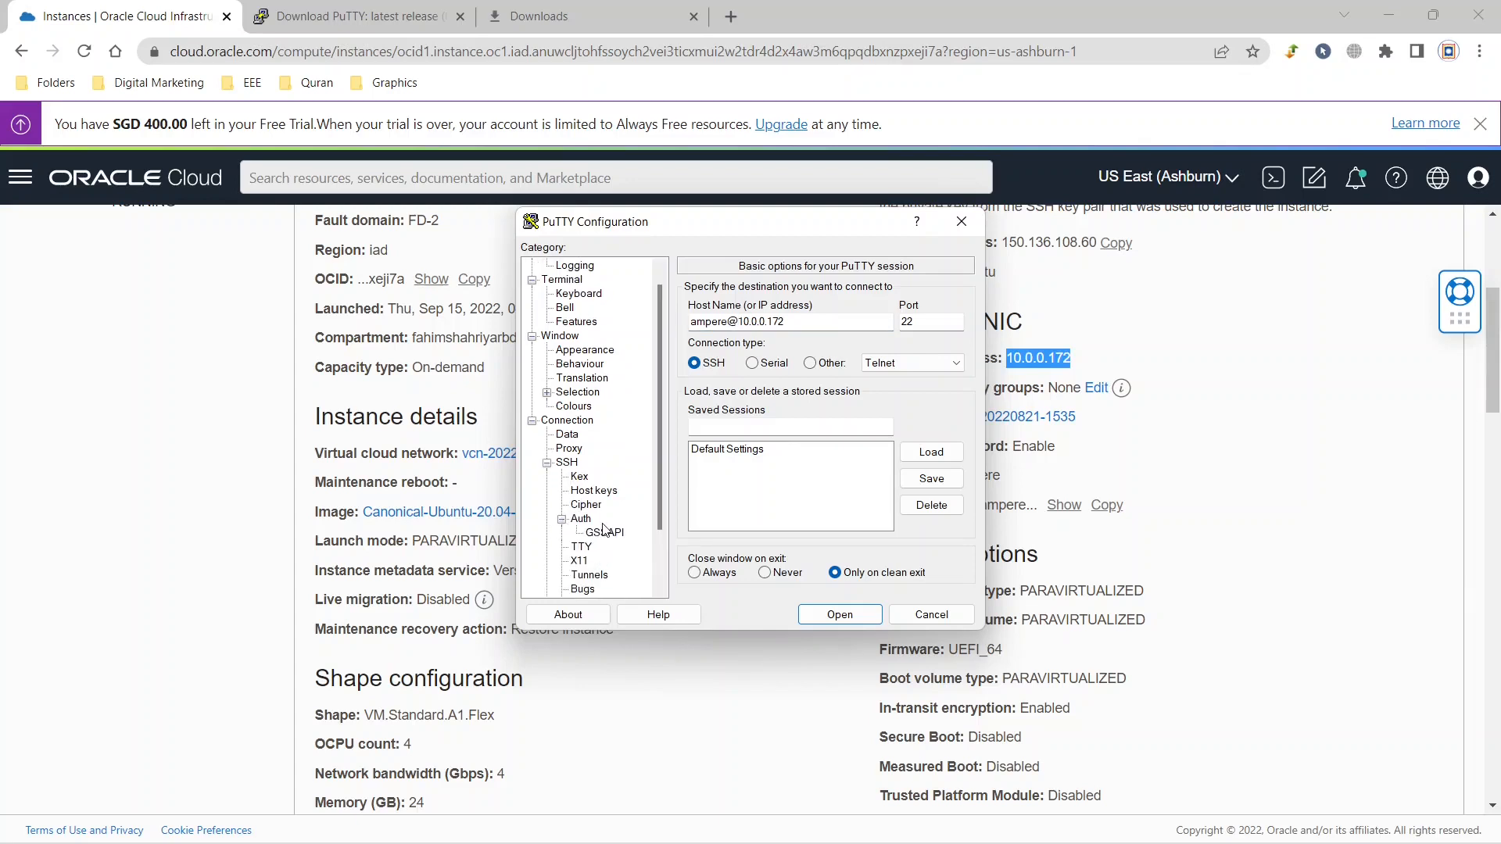
{"action": "scroll", "coordinate": [604, 537], "scroll_direction": "down", "scroll_amount": 2}
{"action": "left_click", "coordinate": [587, 451]}
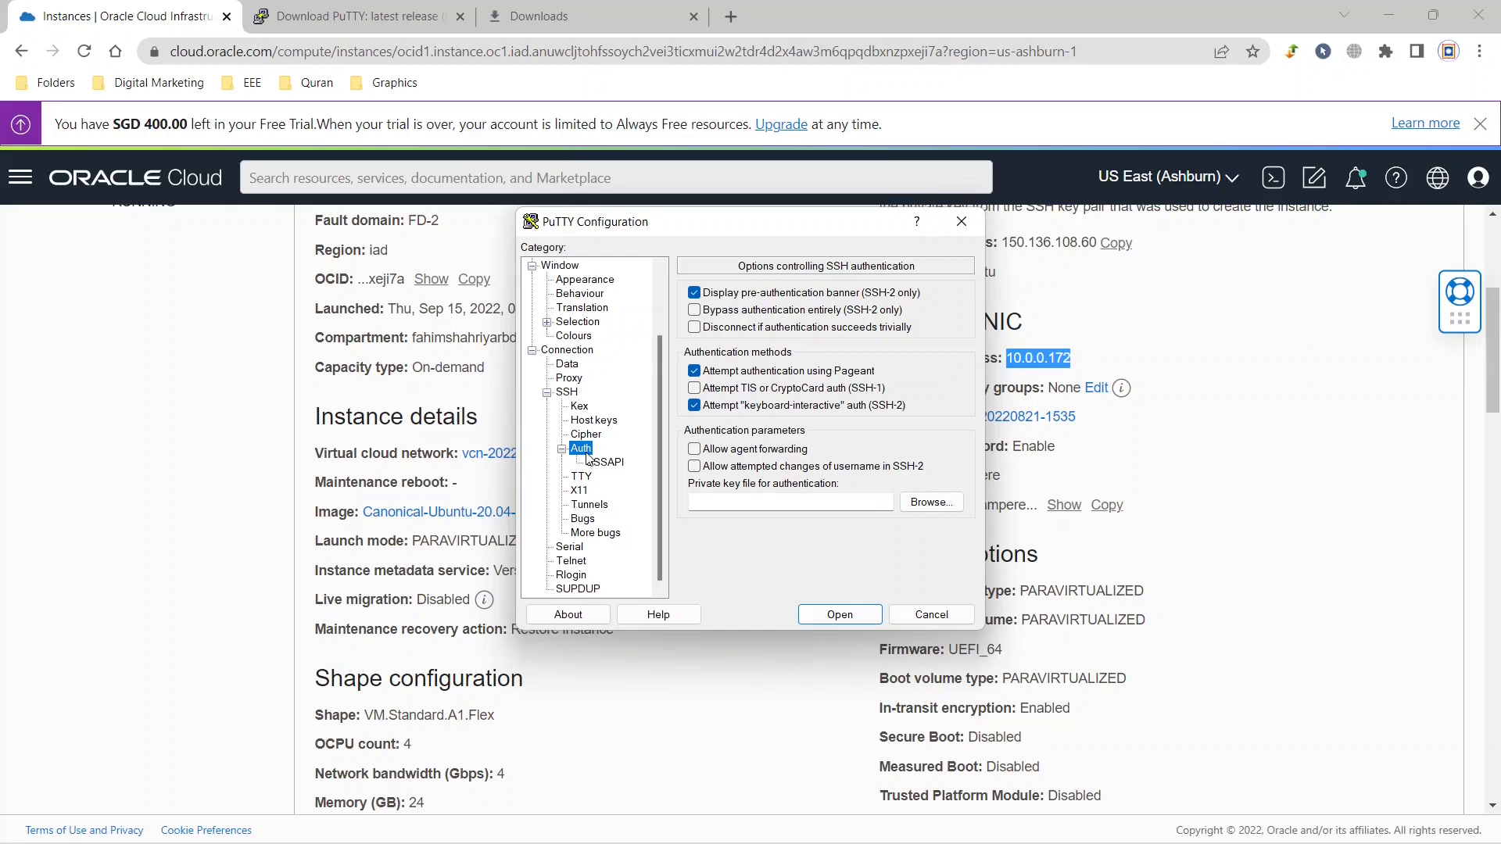
{"action": "left_click", "coordinate": [938, 503]}
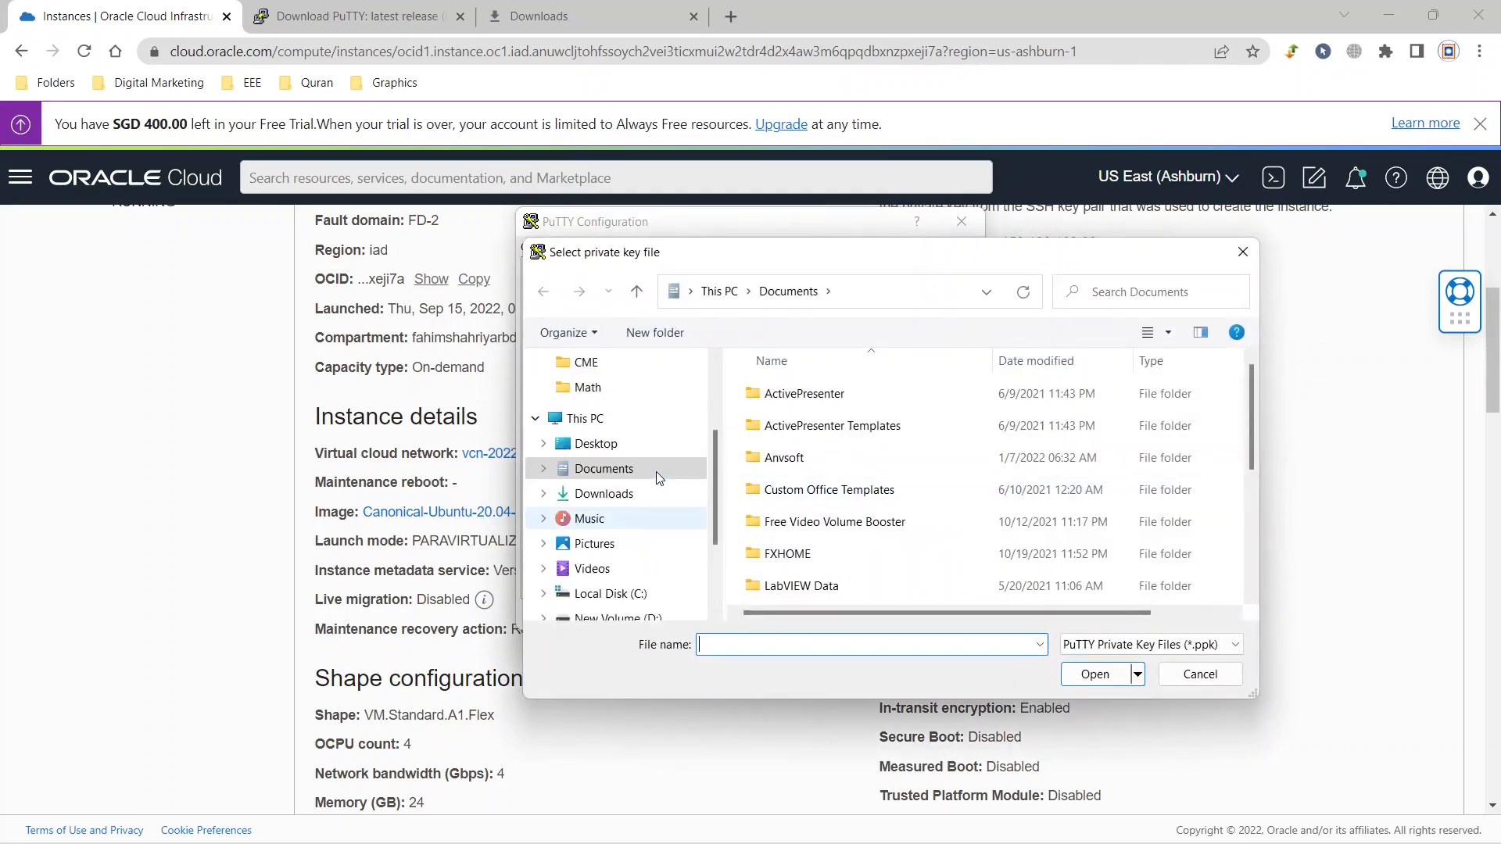
{"action": "left_click", "coordinate": [618, 494]}
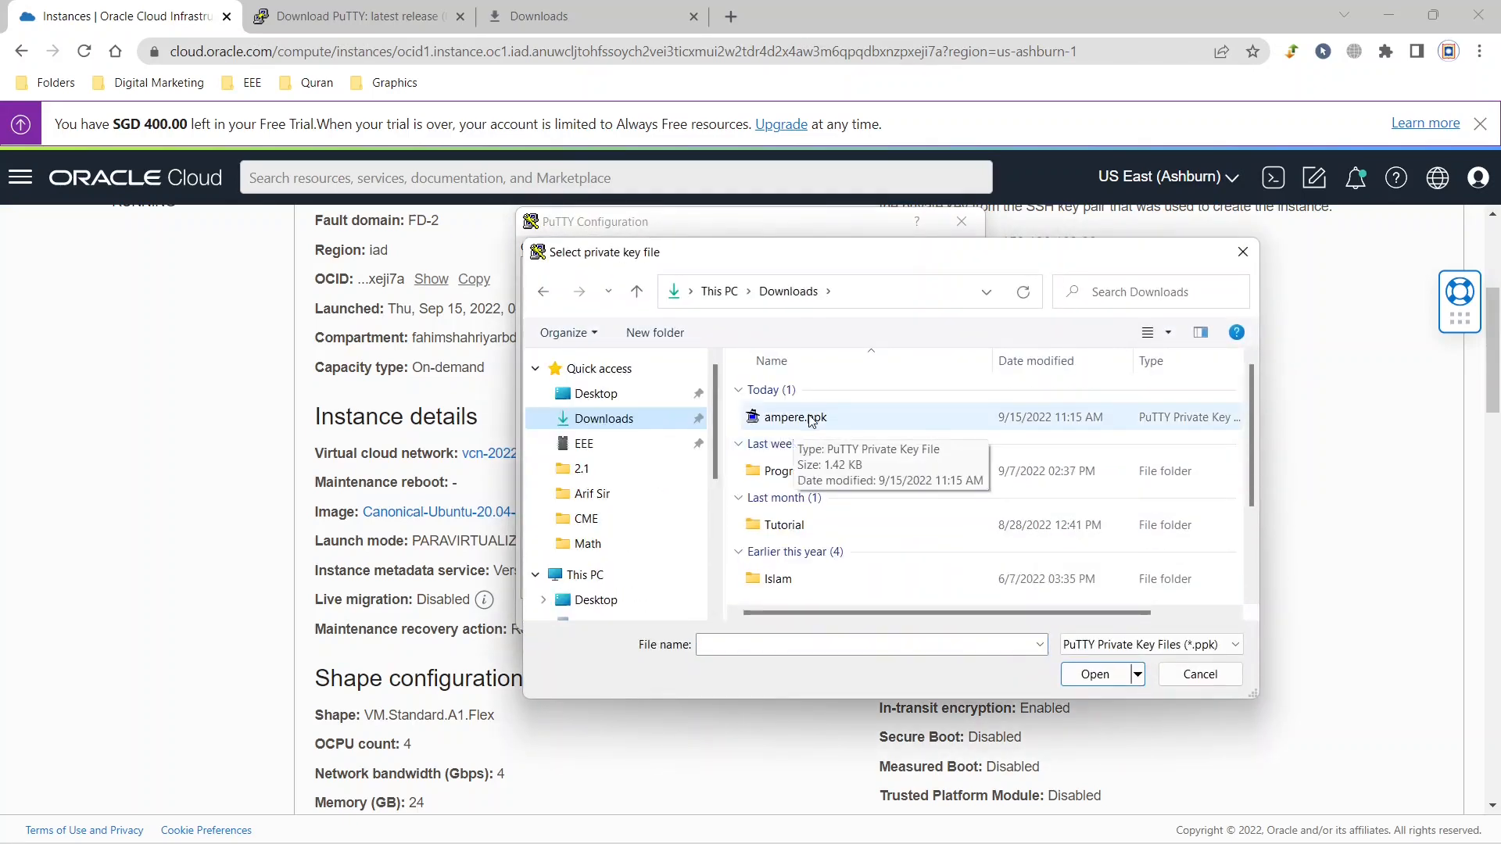
{"action": "left_click", "coordinate": [810, 418]}
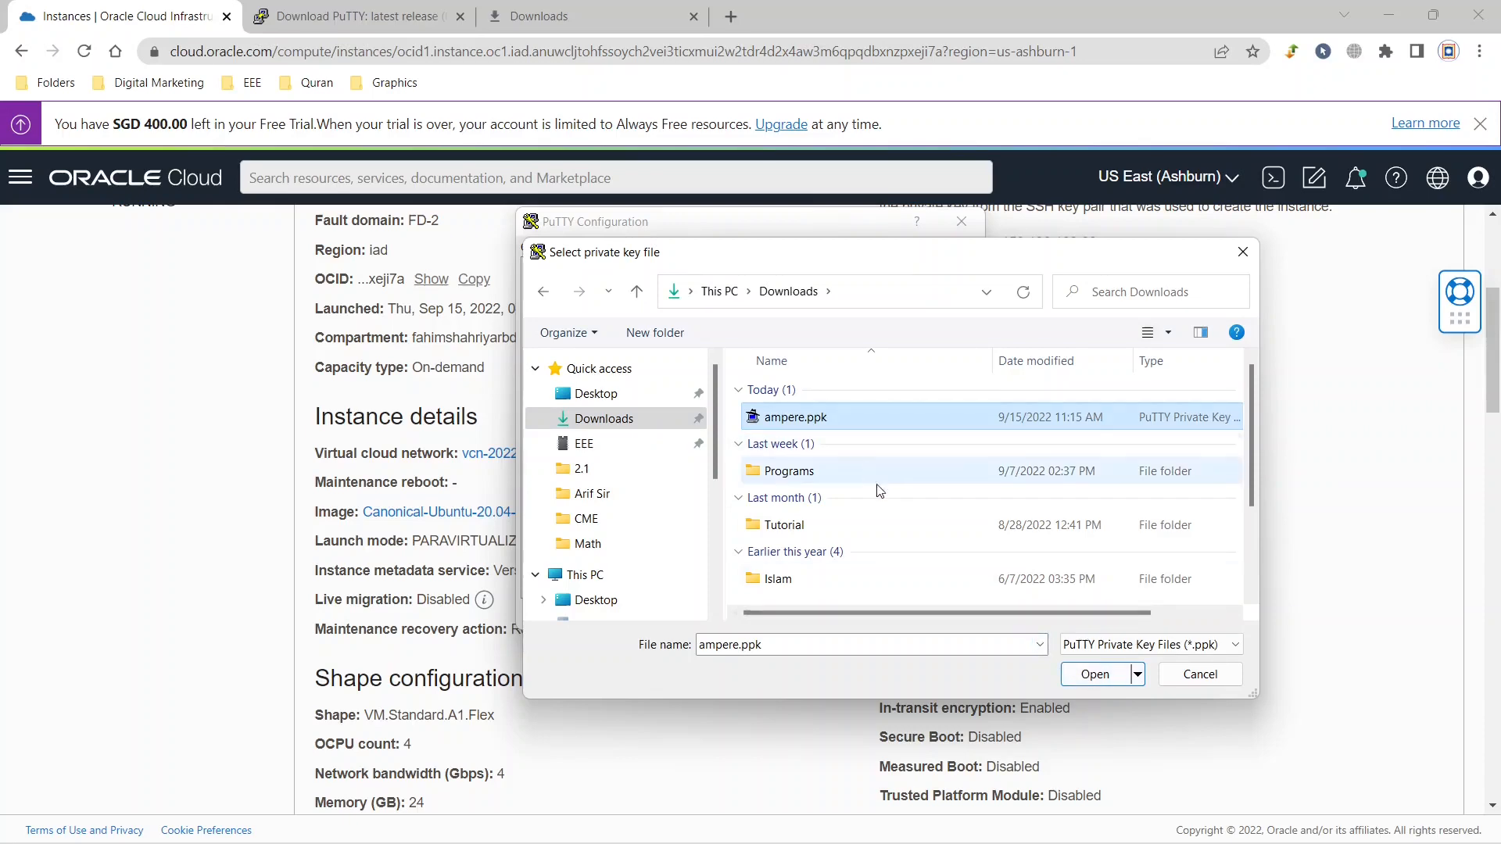
{"action": "left_click", "coordinate": [1098, 674]}
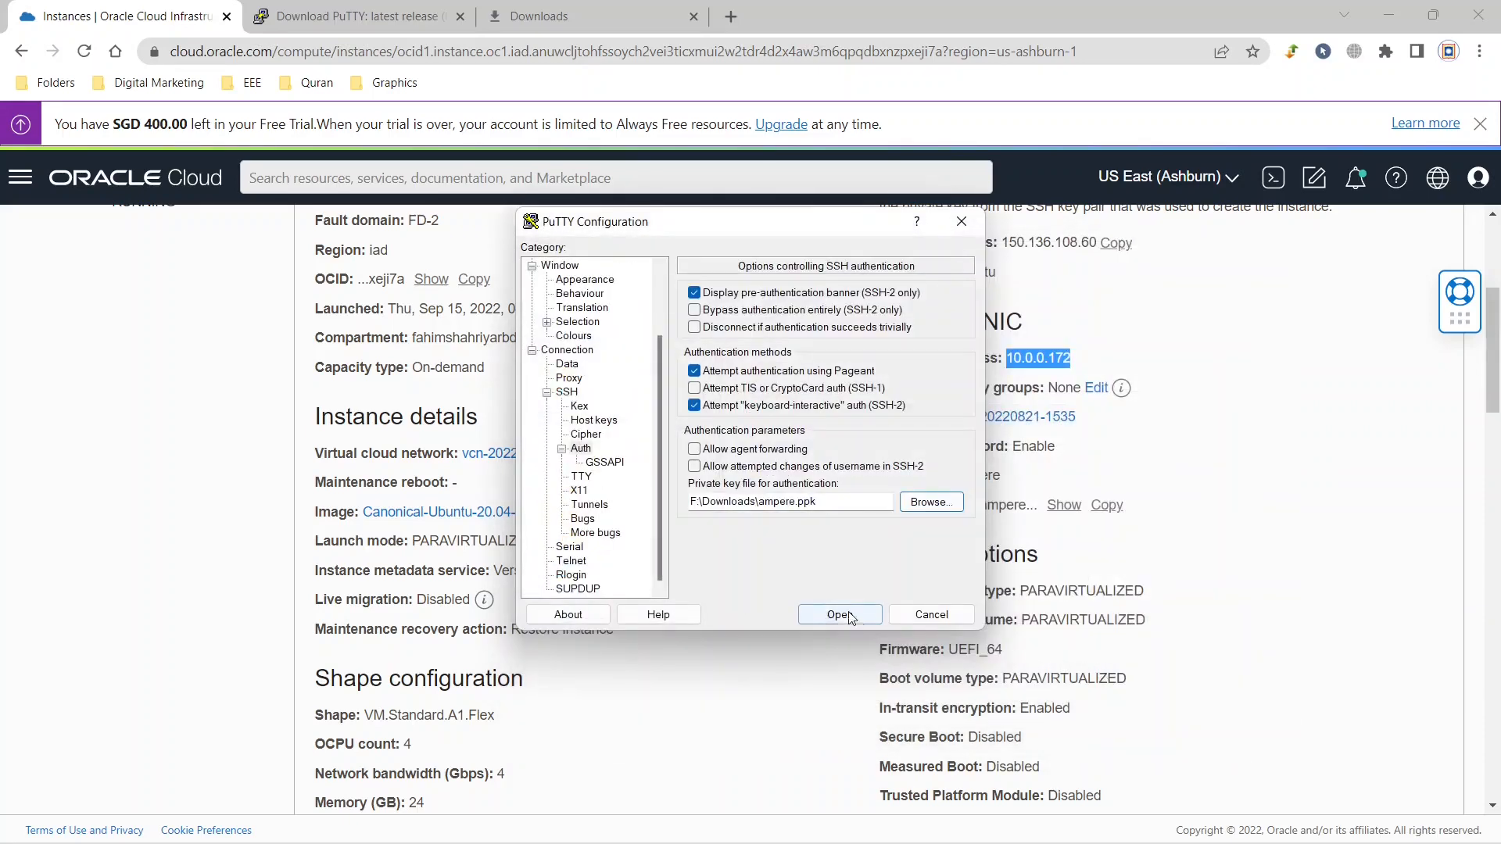
Return to the basic session options and save the configuration as a stored session named ampere.
{"action": "scroll", "coordinate": [615, 464], "scroll_direction": "up", "scroll_amount": 2}
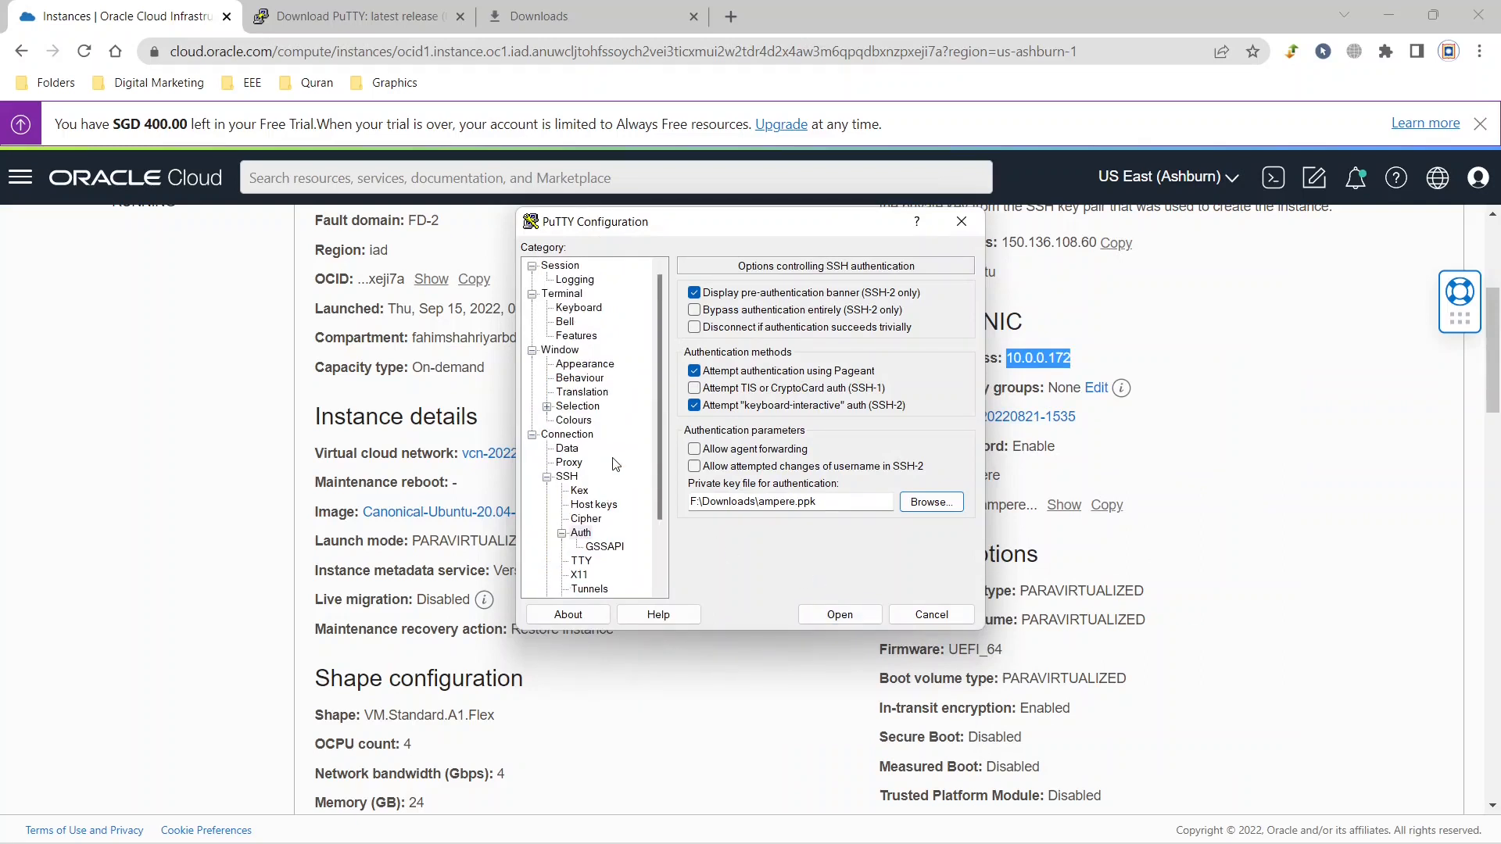
{"action": "left_click", "coordinate": [548, 268]}
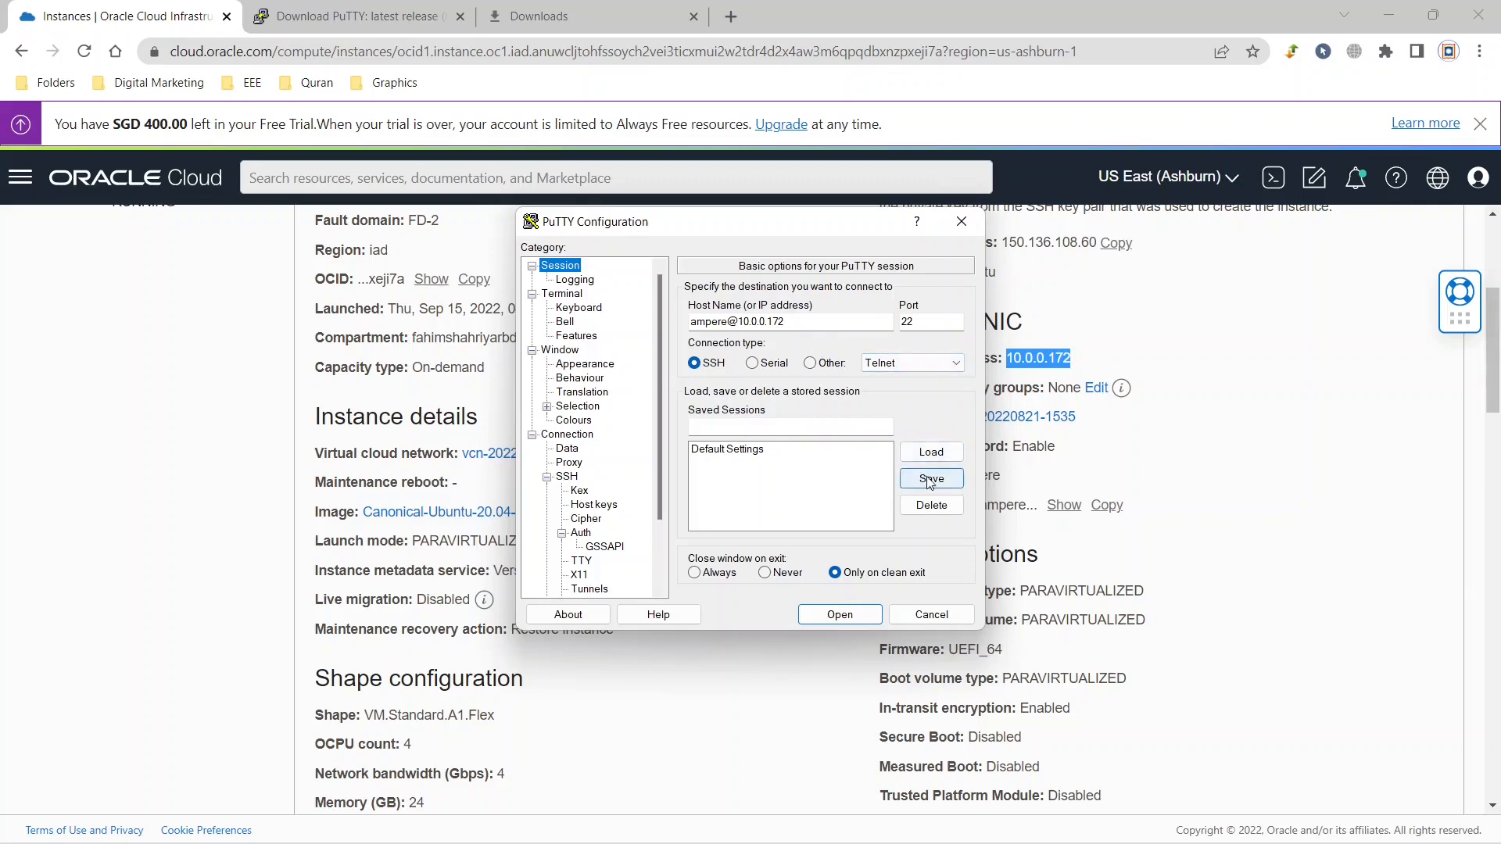
{"action": "left_click", "coordinate": [844, 425]}
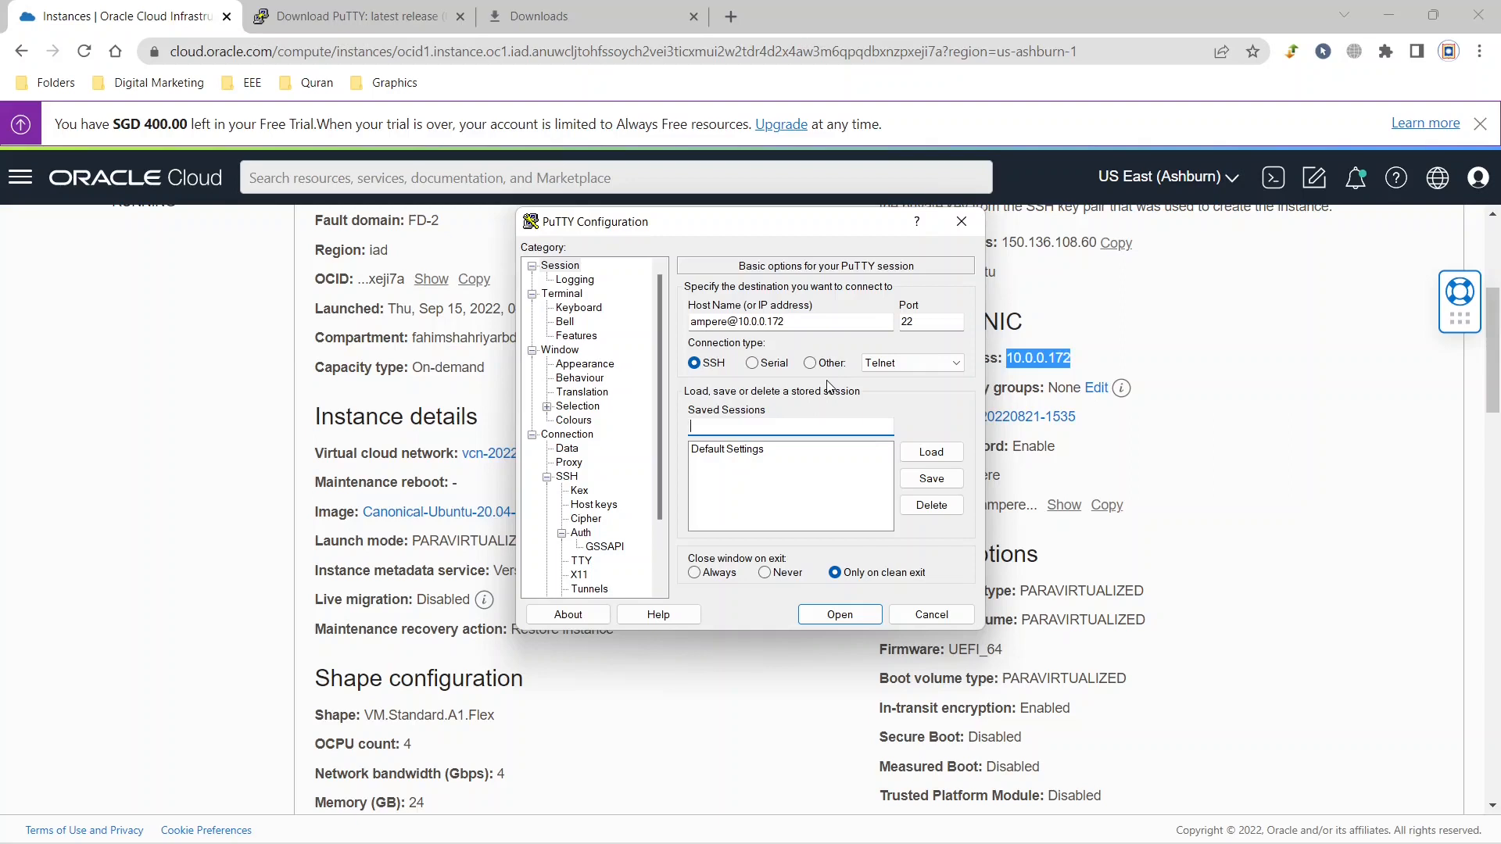
{"action": "type", "text": "ampere"}
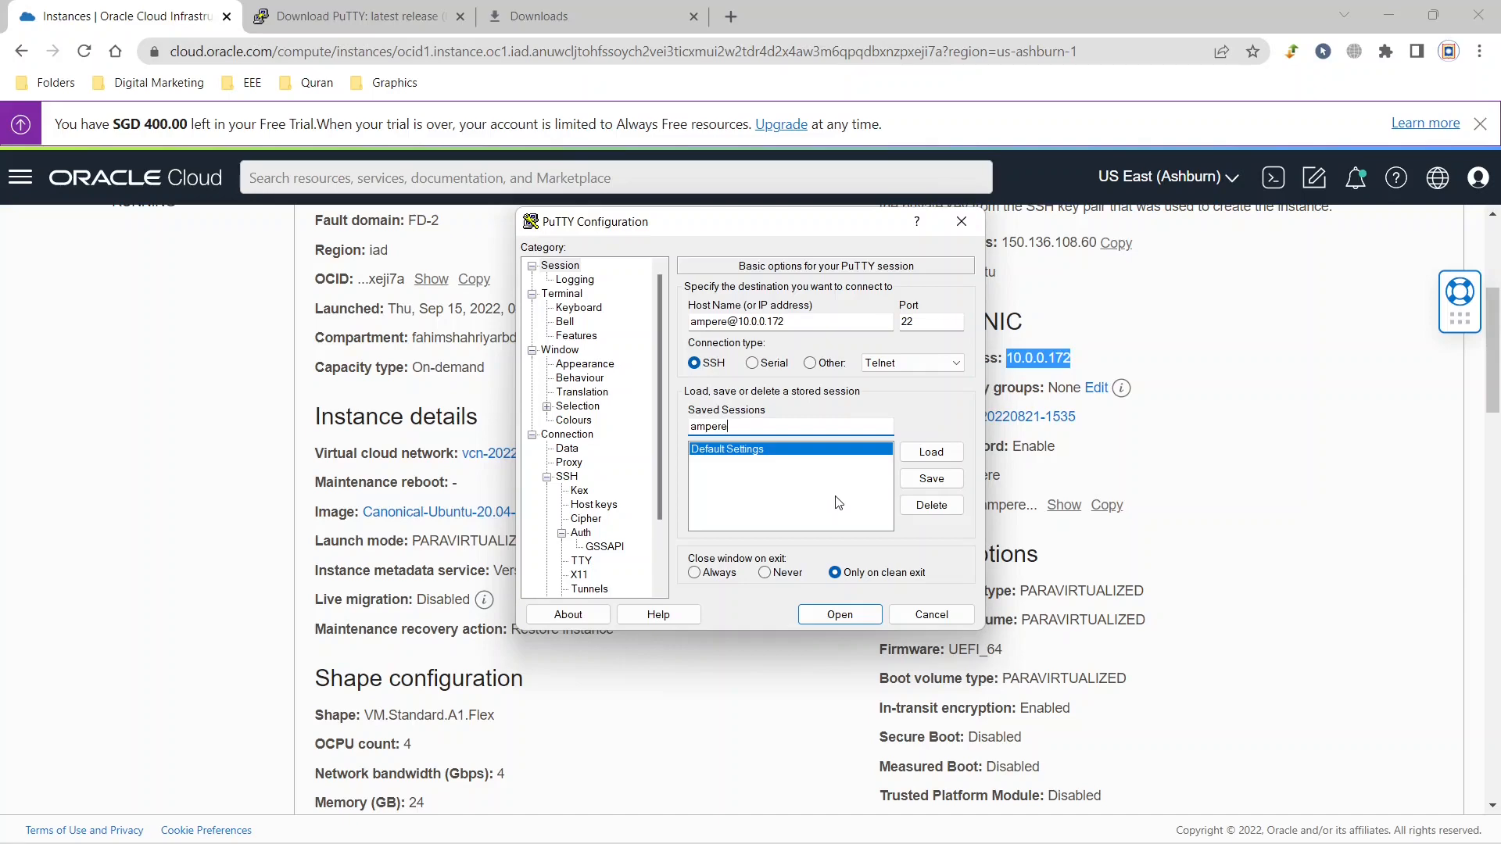
{"action": "left_click", "coordinate": [934, 480]}
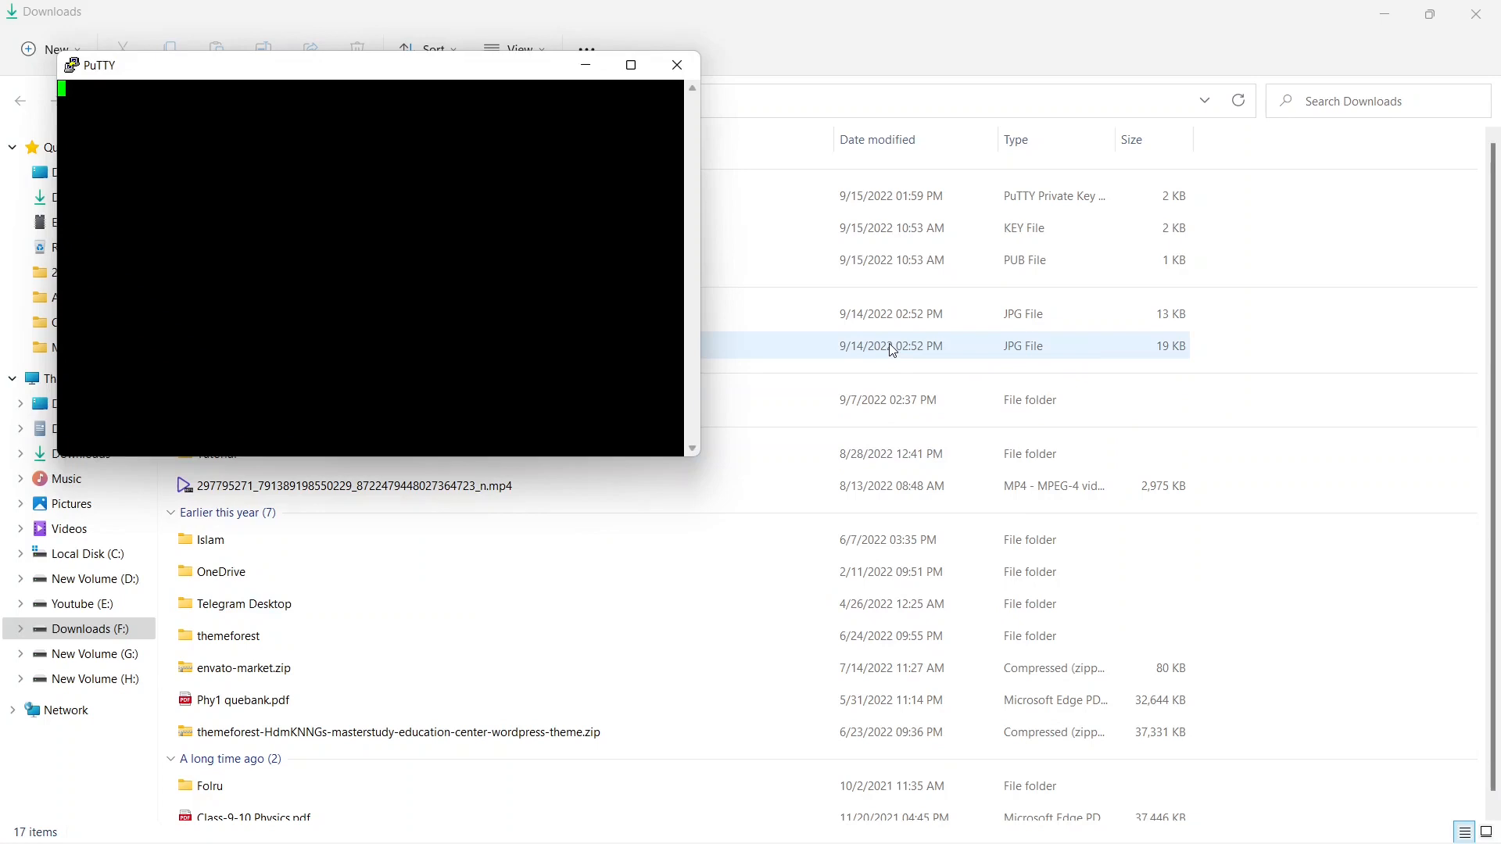
Close the open 10.0.0.172 terminal session and relaunch PuTTY from the recent apps.
{"action": "left_click", "coordinate": [676, 64]}
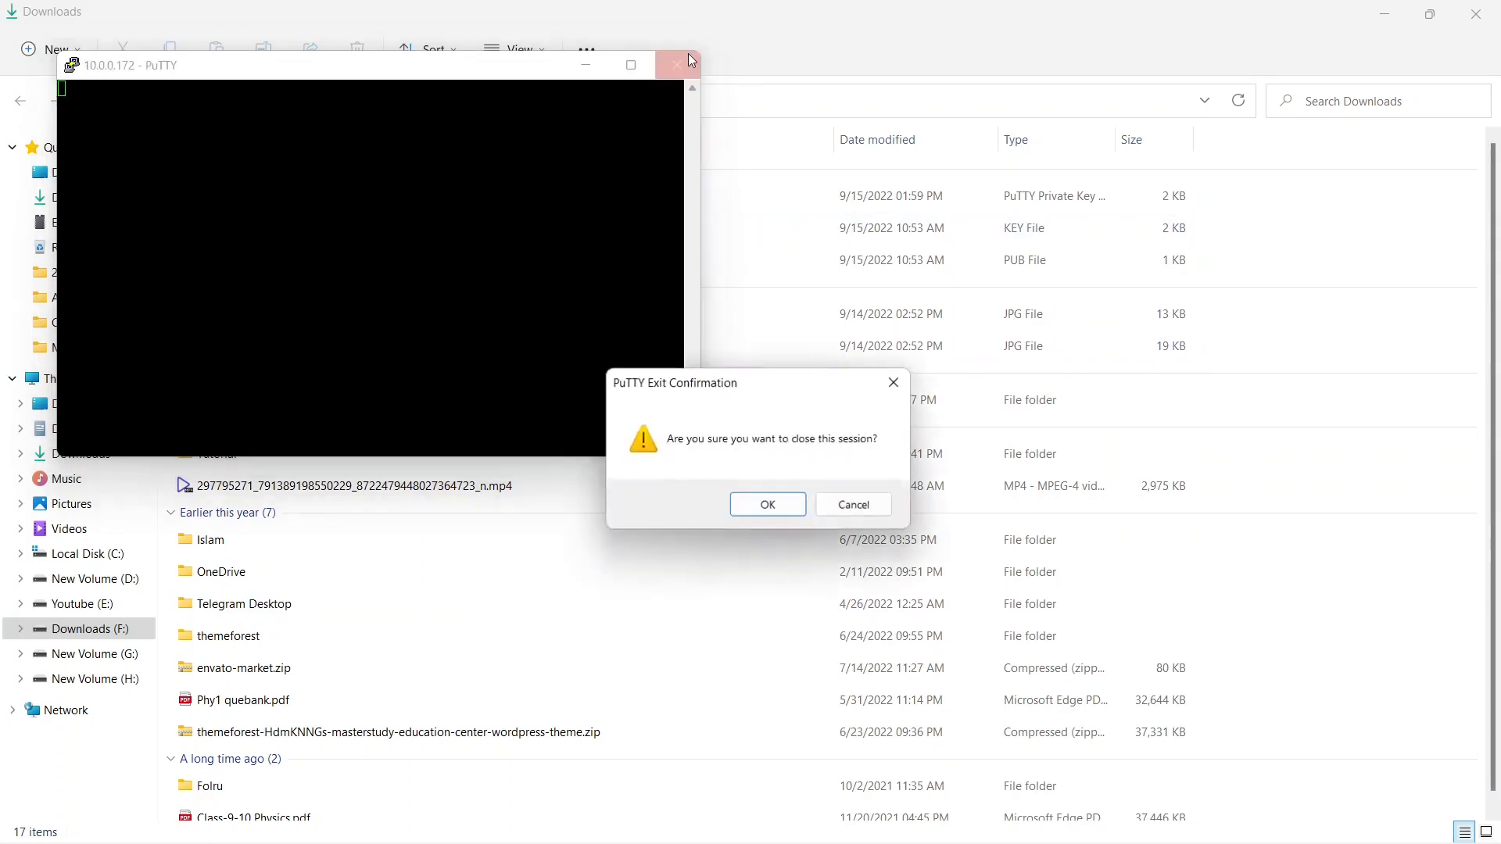
{"action": "left_click", "coordinate": [791, 507]}
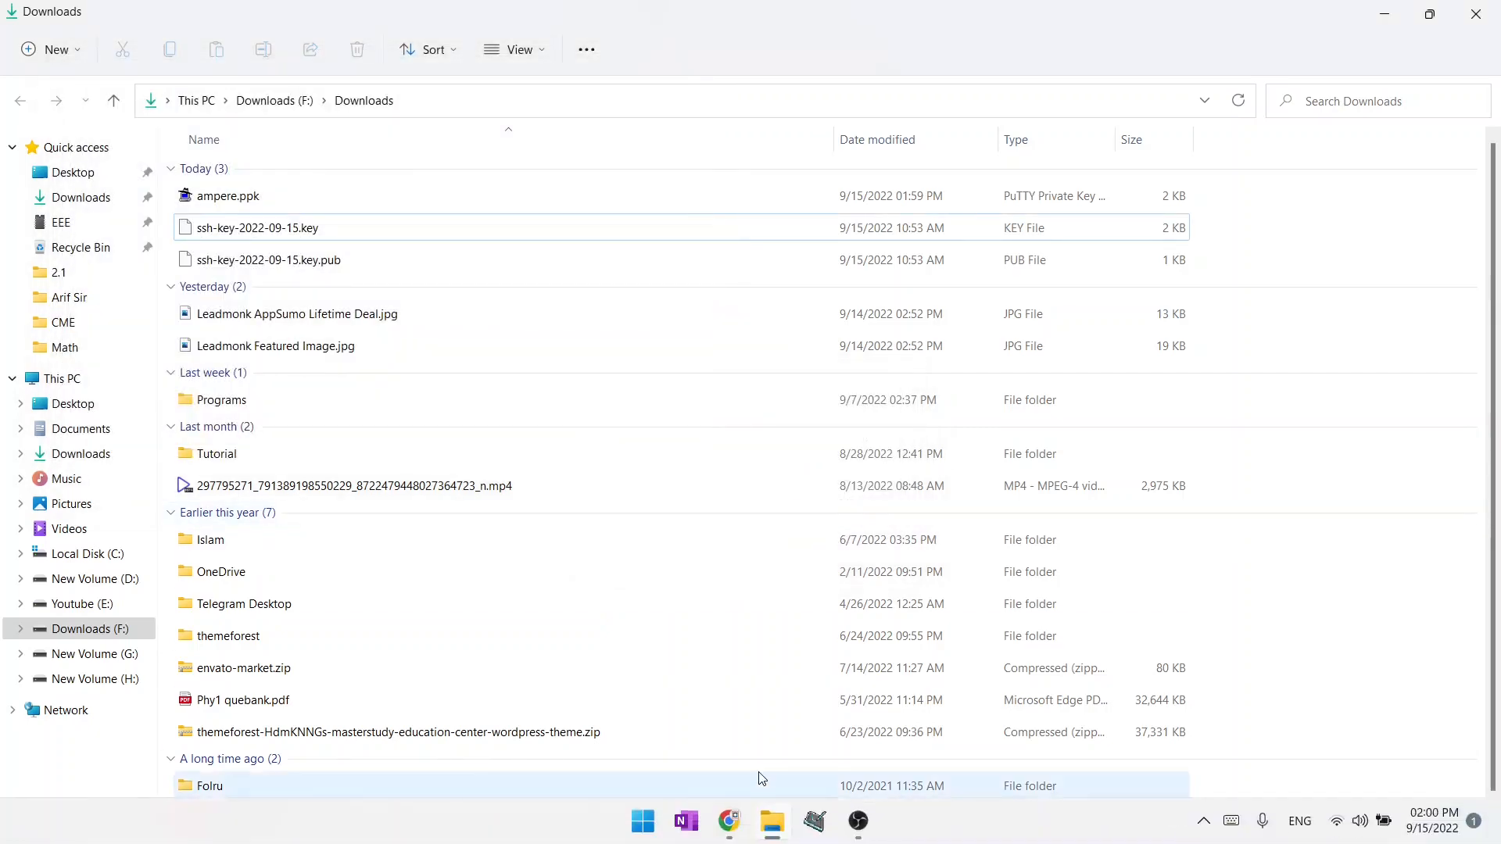
{"action": "left_click", "coordinate": [643, 820]}
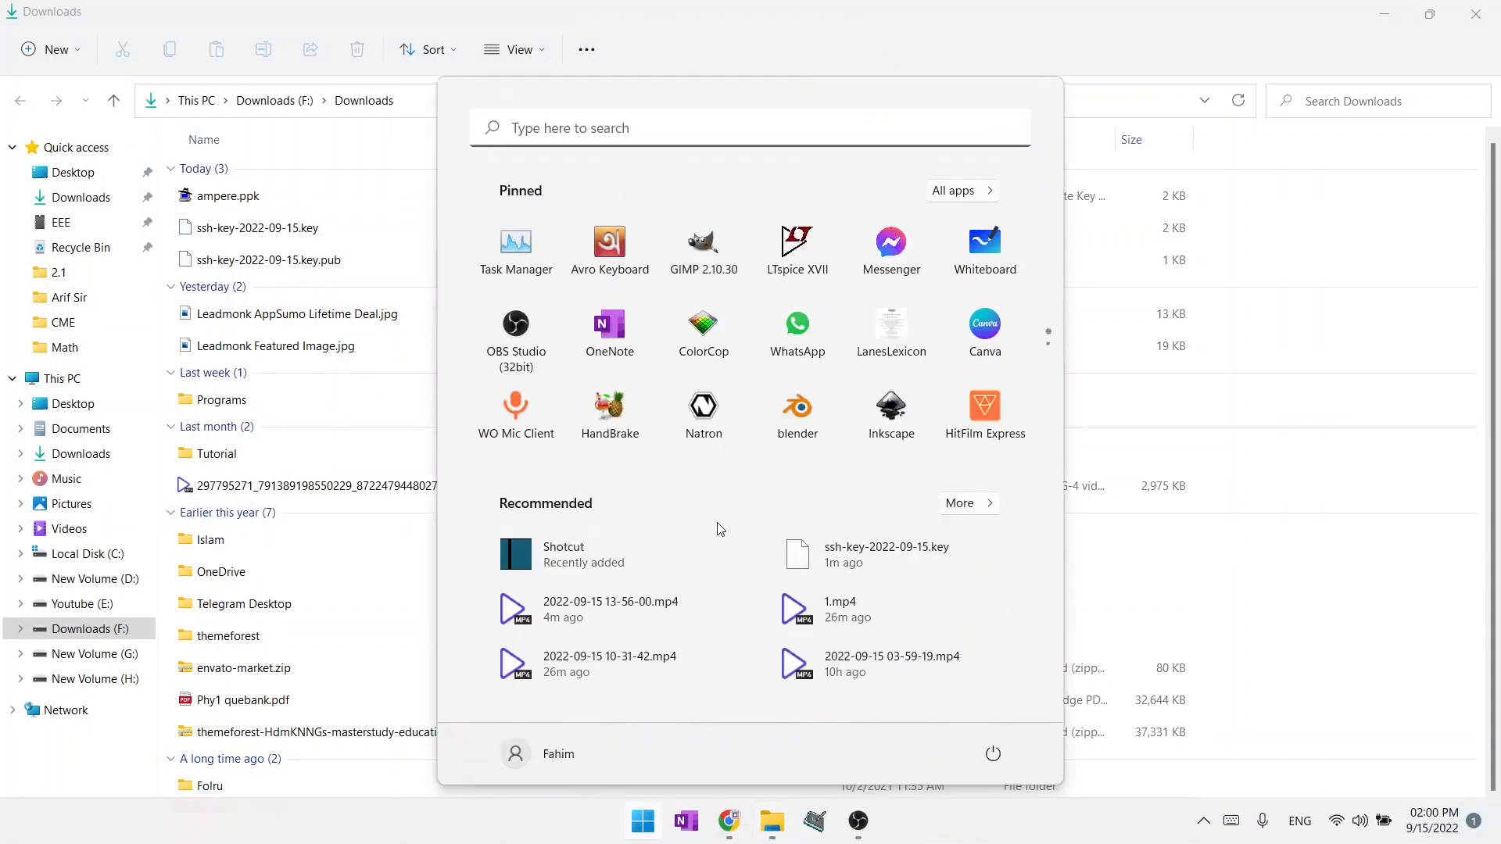
{"action": "left_click", "coordinate": [825, 138]}
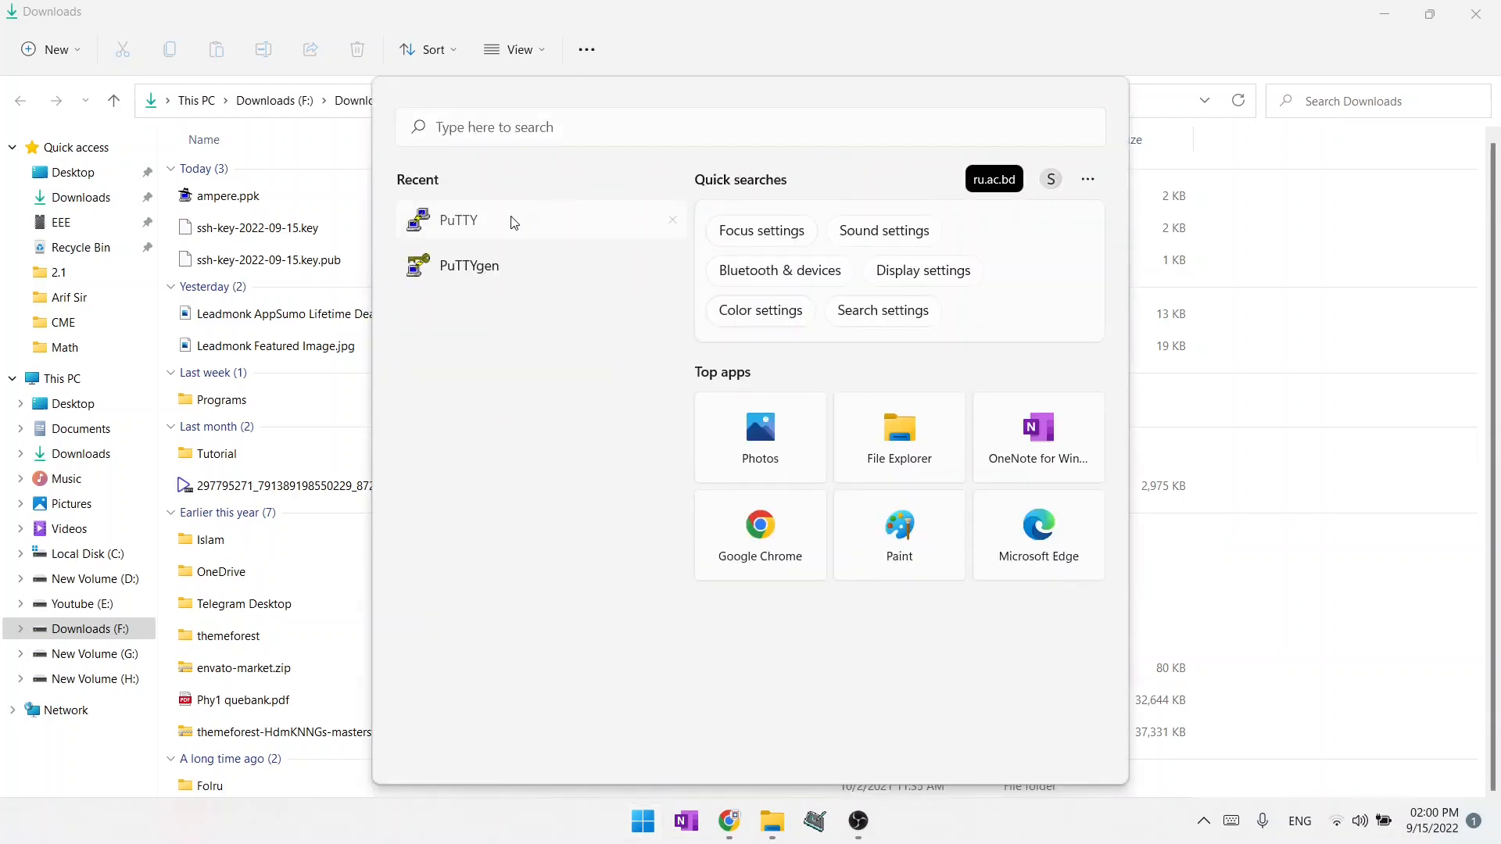
{"action": "left_click", "coordinate": [512, 221]}
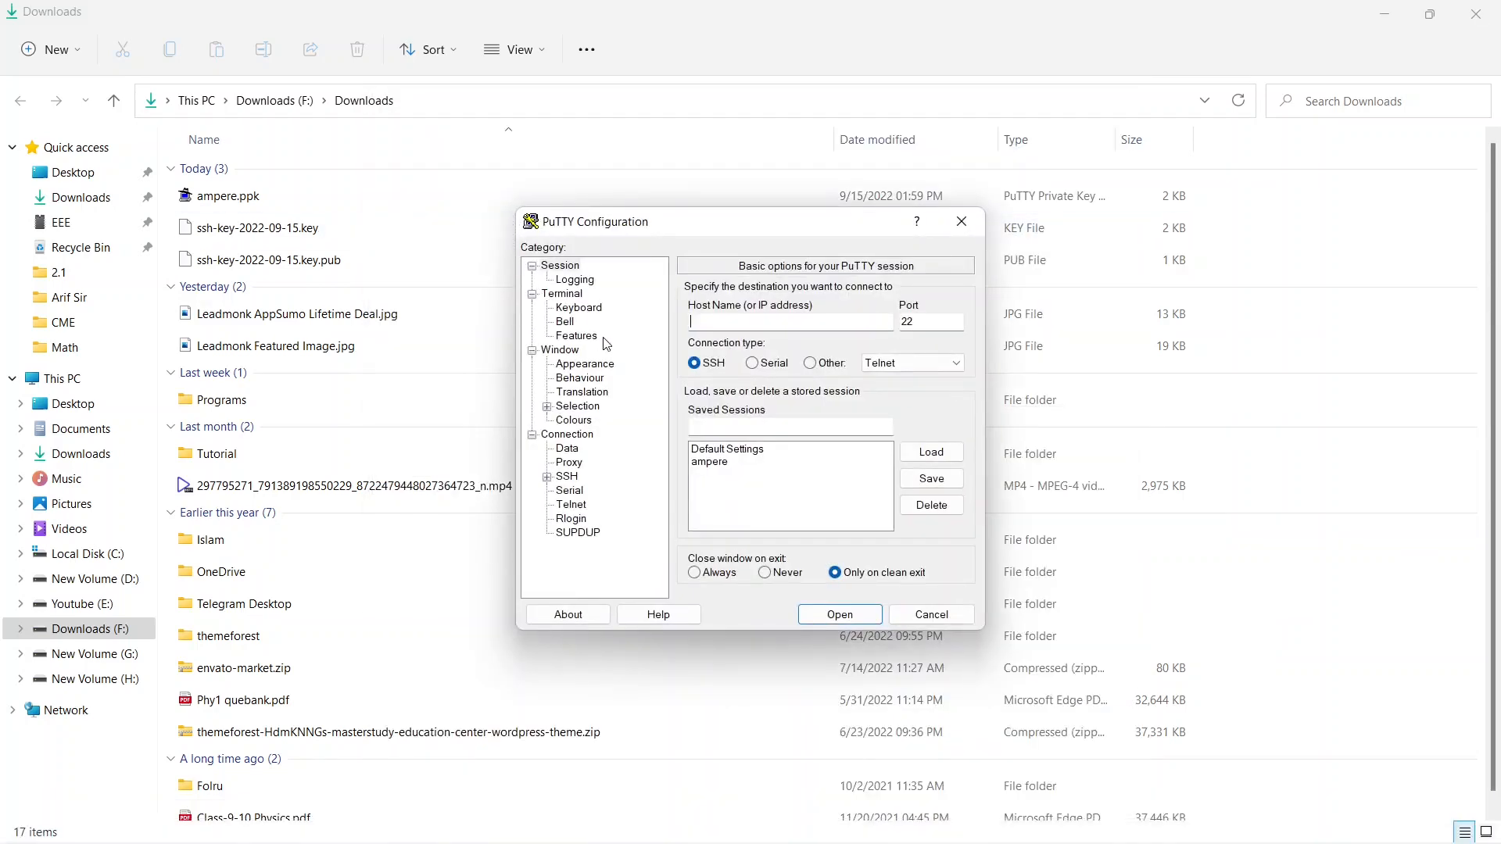
Load the stored ampere session and change the username in its host name to ubuntu.
{"action": "left_click", "coordinate": [708, 464]}
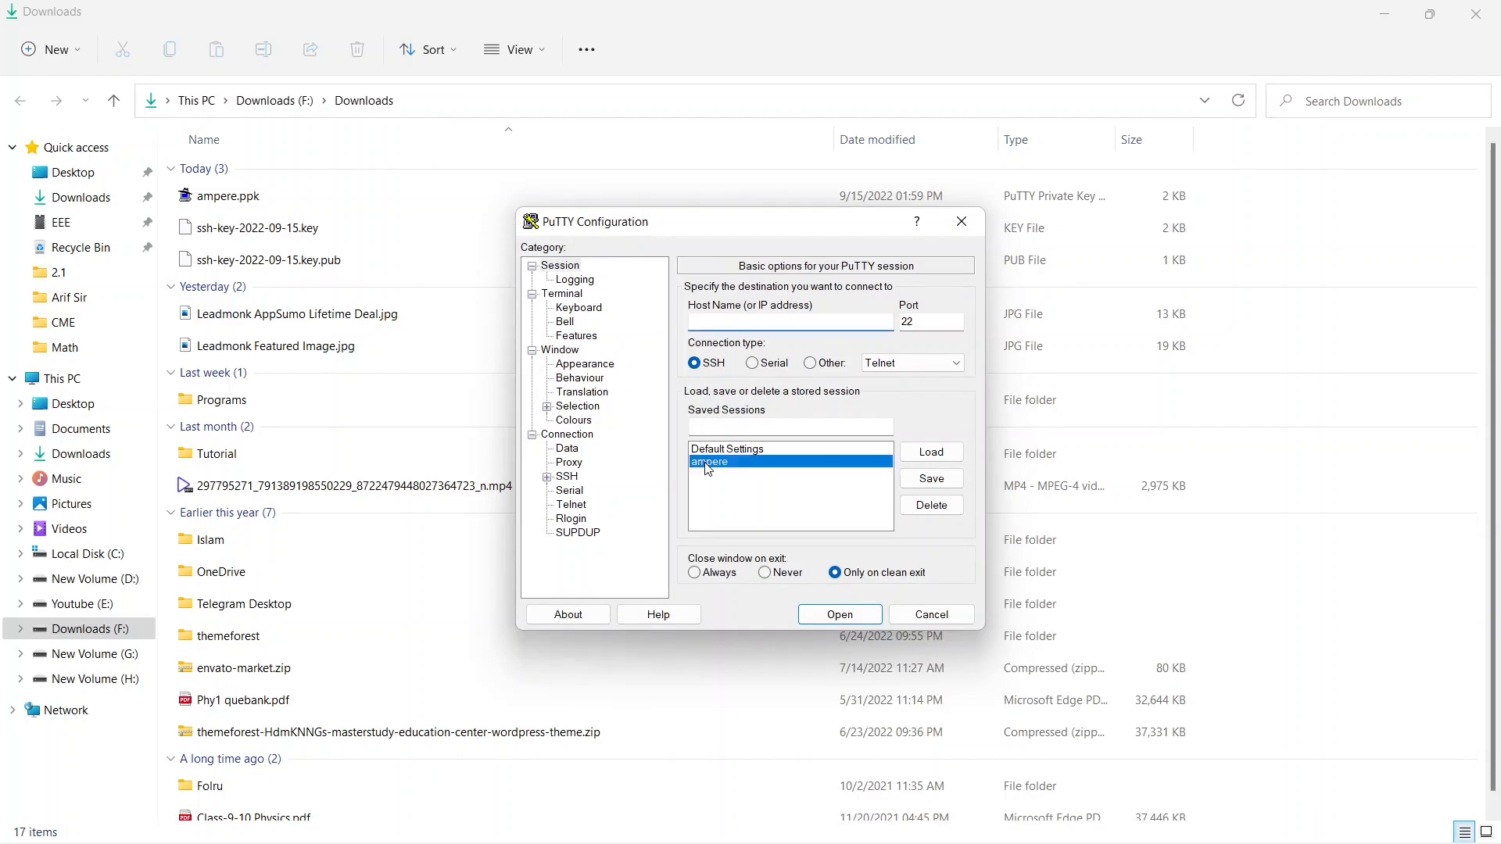
{"action": "left_click", "coordinate": [952, 456]}
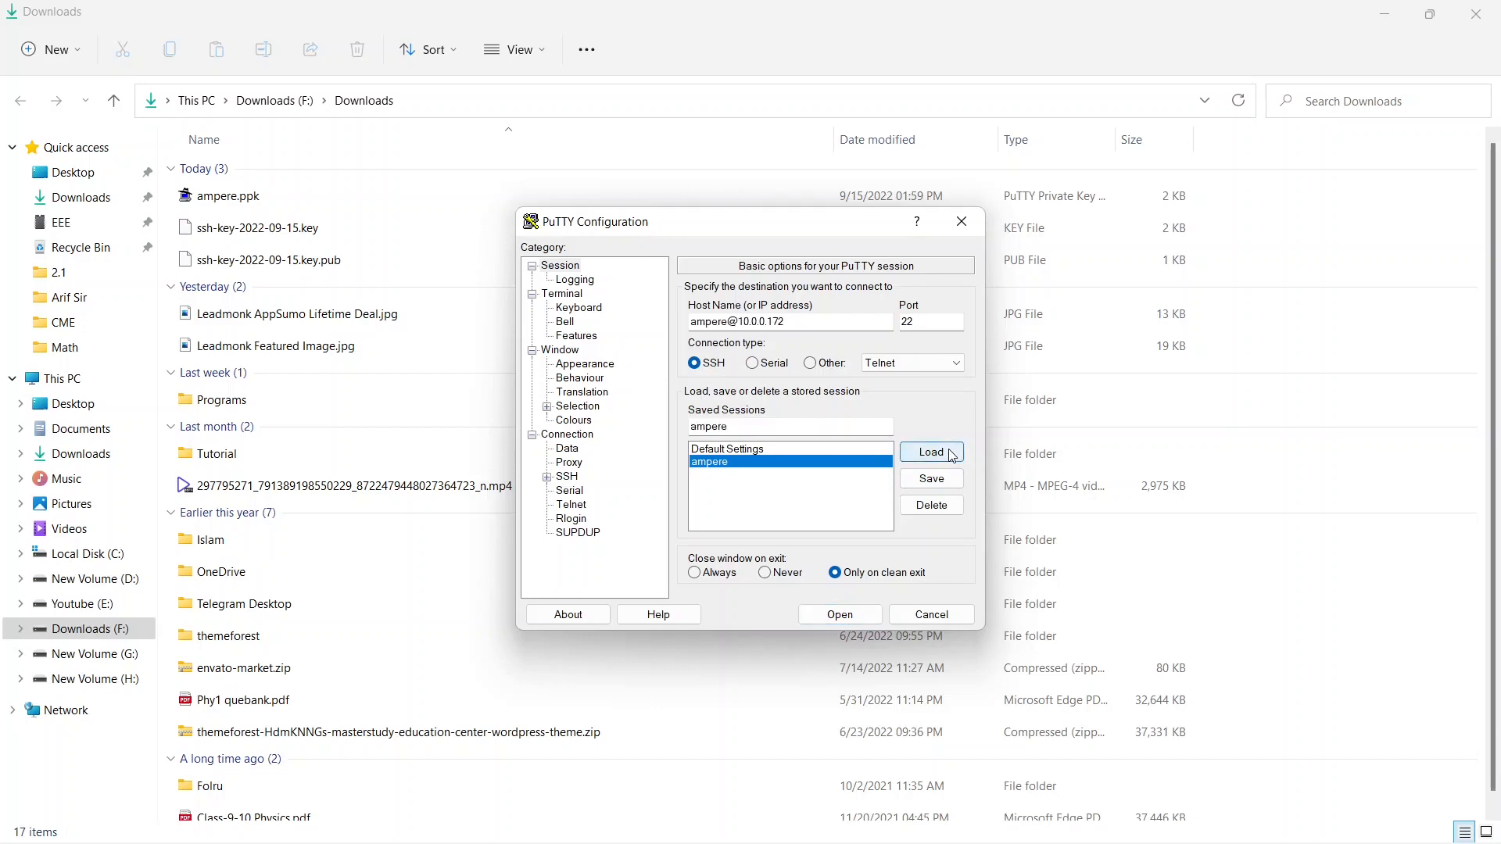
{"action": "left_click", "coordinate": [727, 321]}
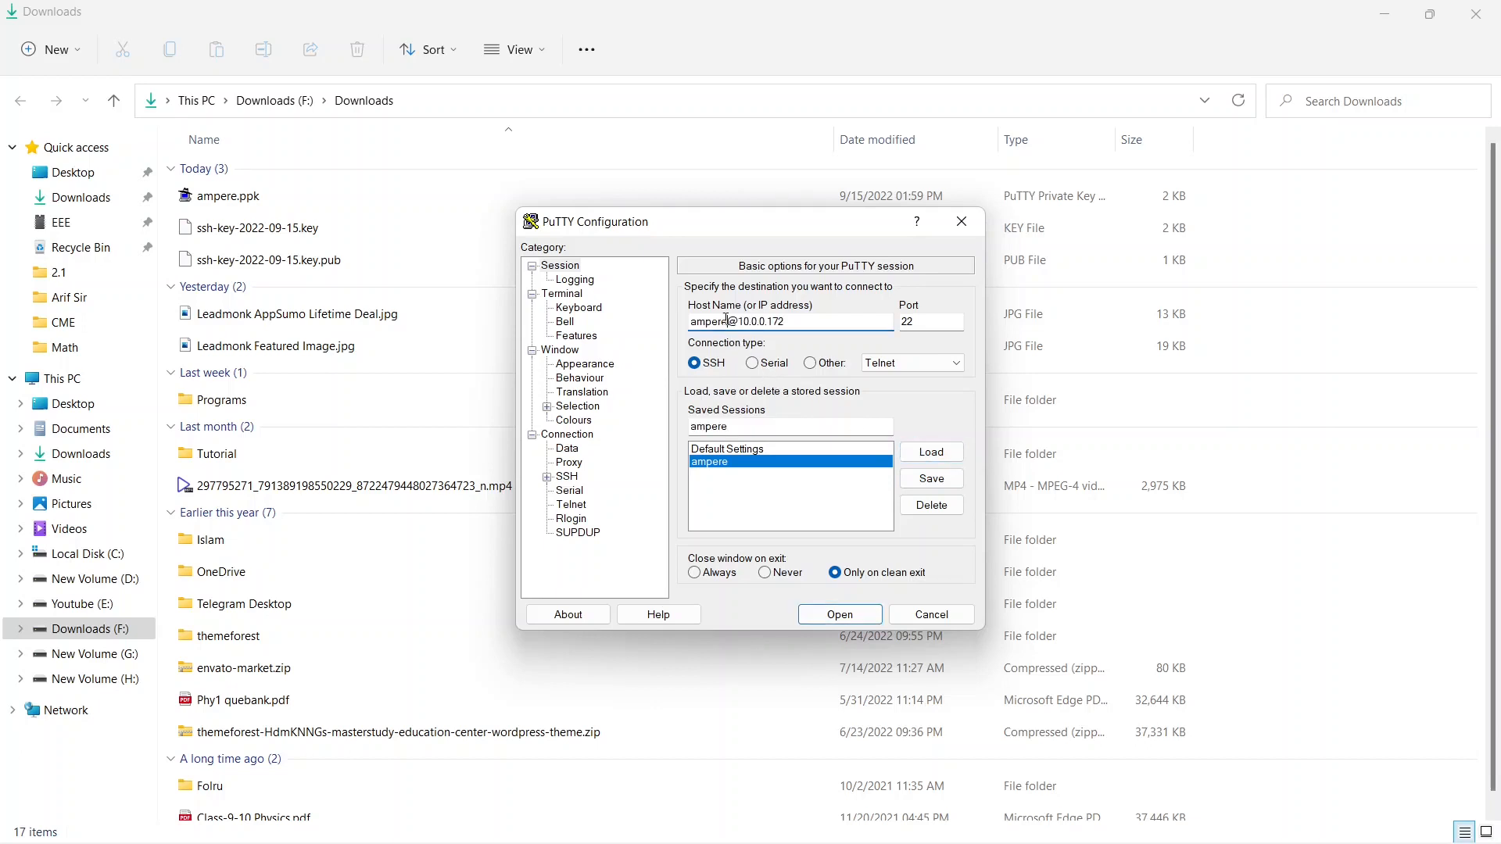
{"action": "left_click_drag", "start_coordinate": [727, 320], "coordinate": [672, 326]}
{"action": "type", "text": "ubuntu"}
{"action": "left_click", "coordinate": [708, 820]}
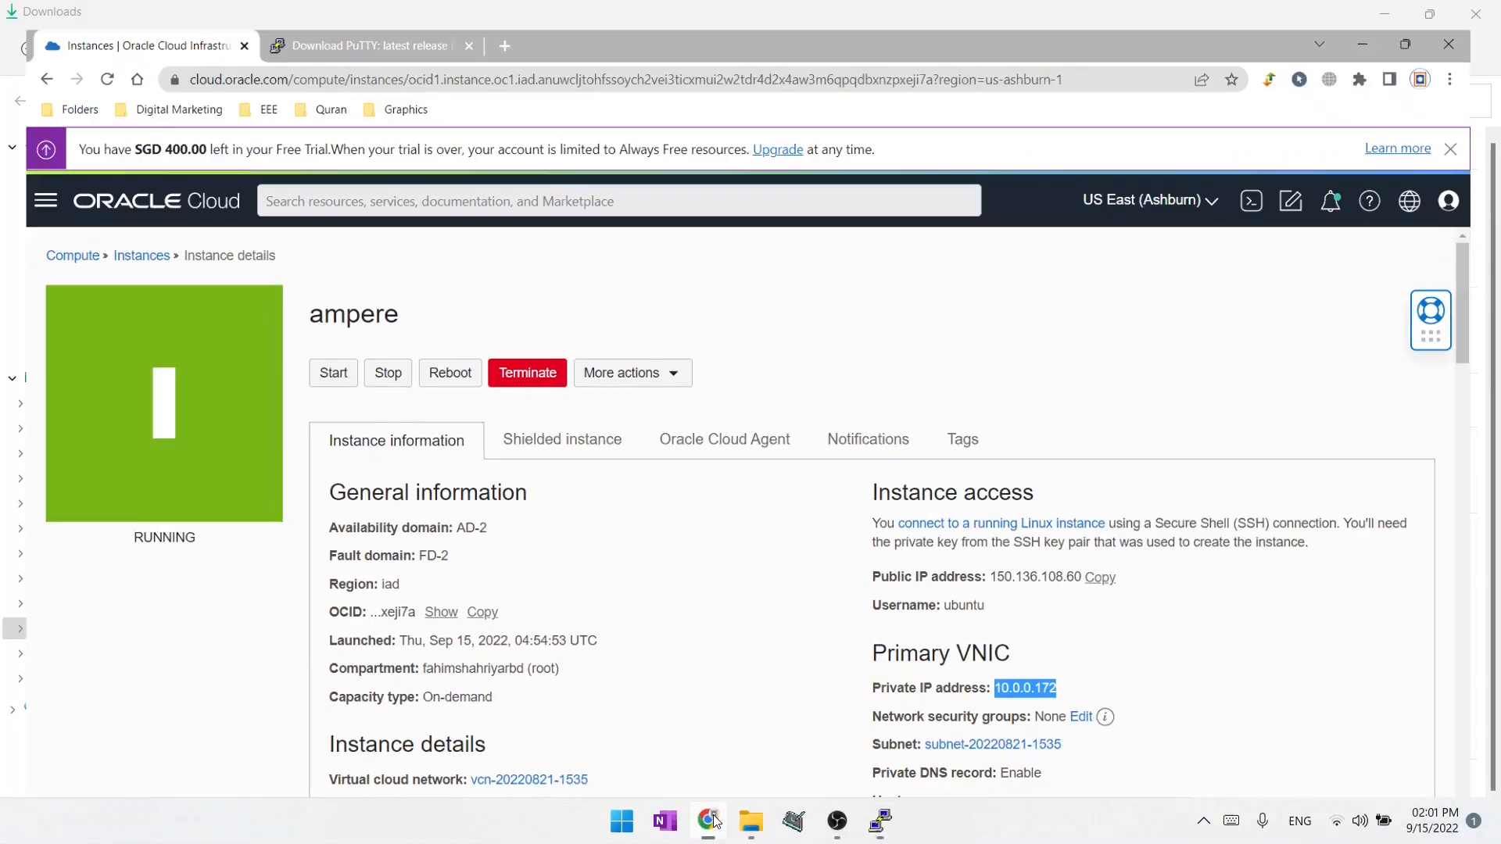
{"action": "left_click", "coordinate": [1109, 662]}
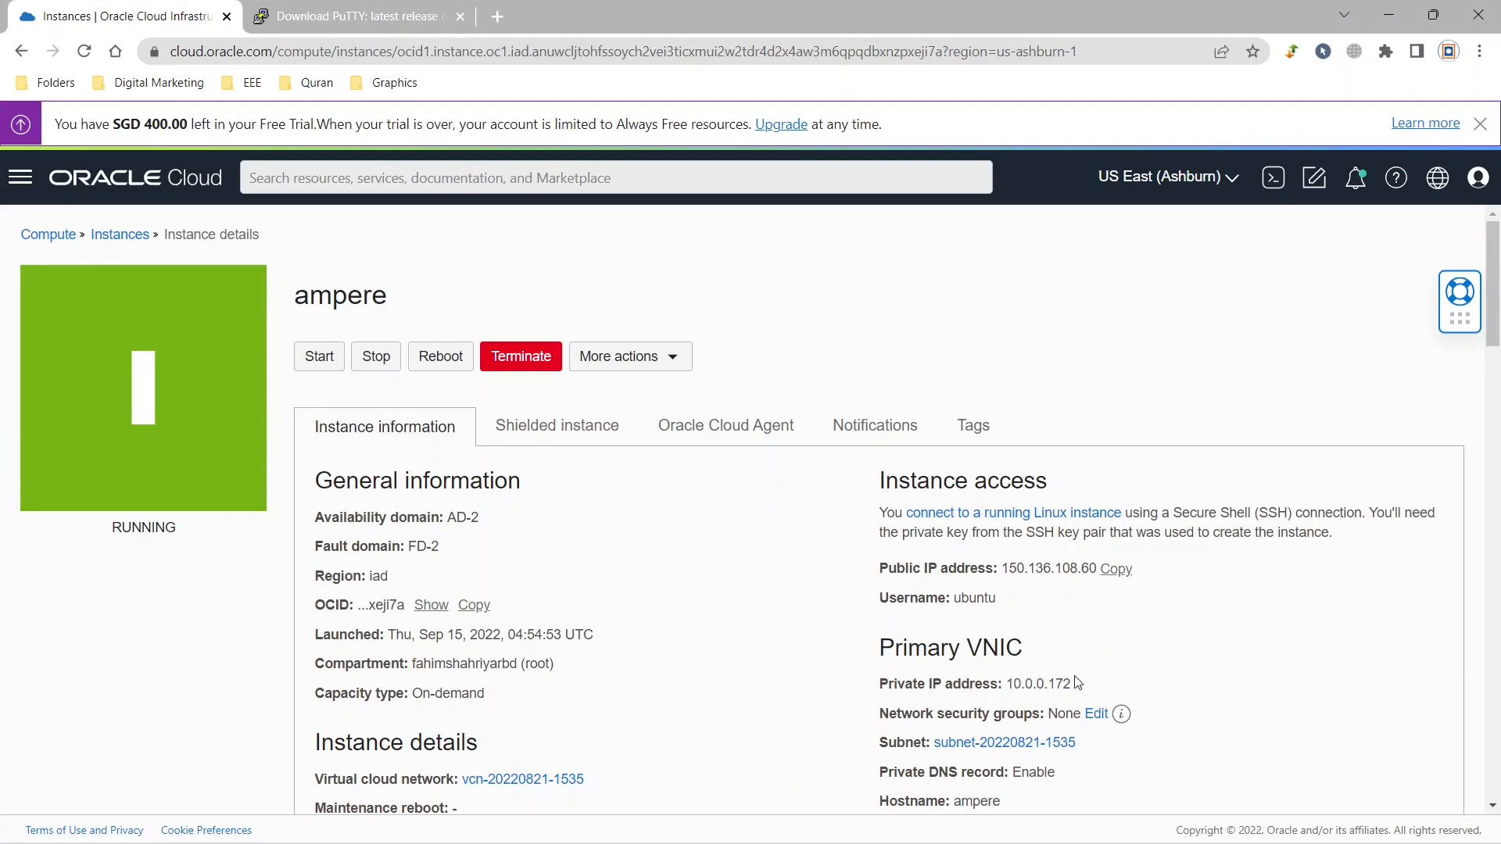
{"action": "left_click", "coordinate": [1113, 570]}
{"action": "left_click", "coordinate": [875, 819]}
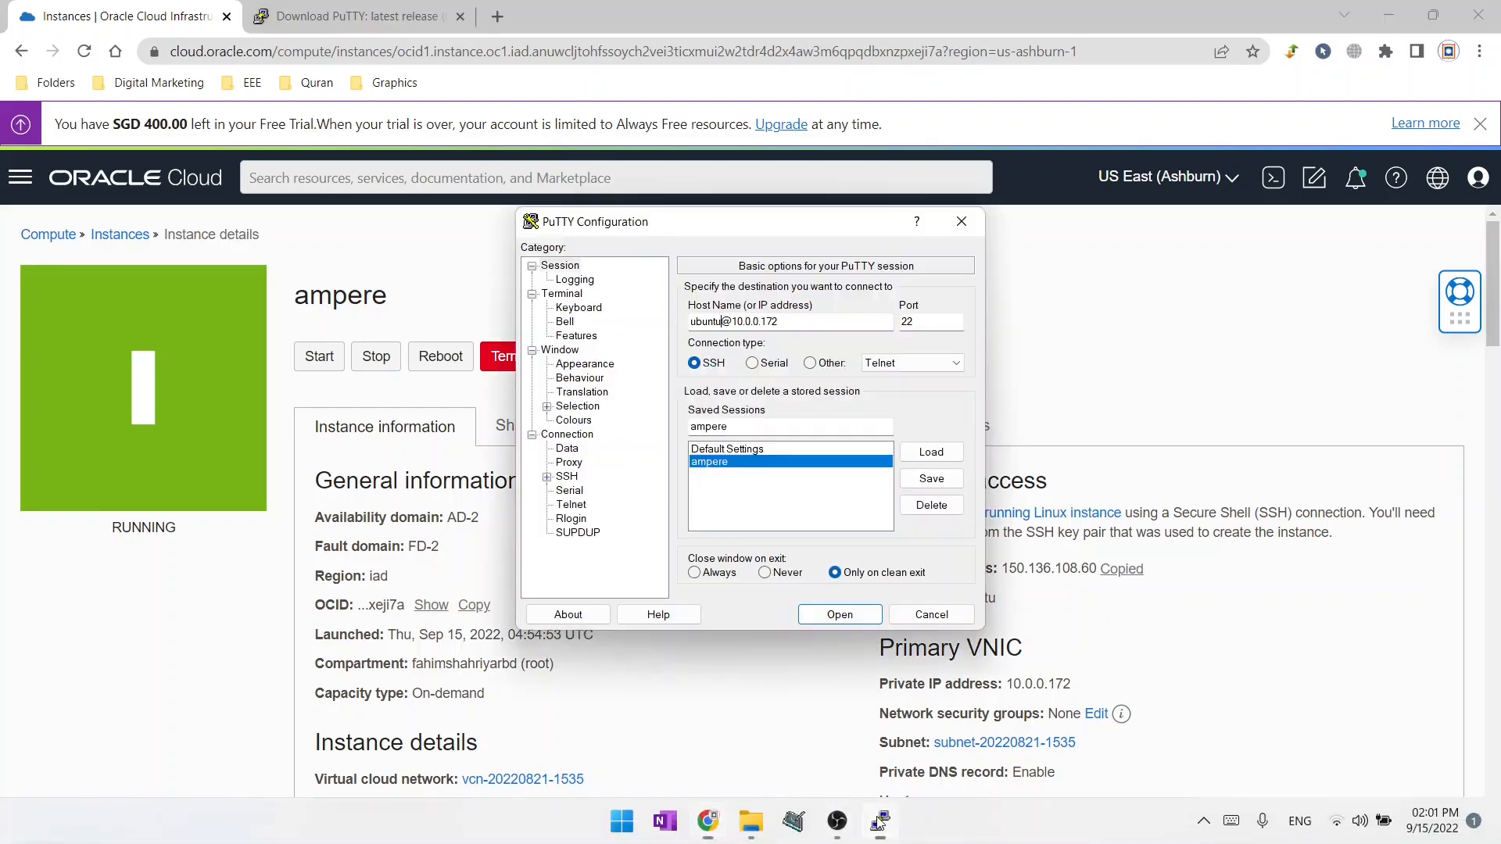
{"action": "left_click_drag", "start_coordinate": [779, 321], "coordinate": [733, 321]}
{"action": "key", "text": "ctrl+v"}
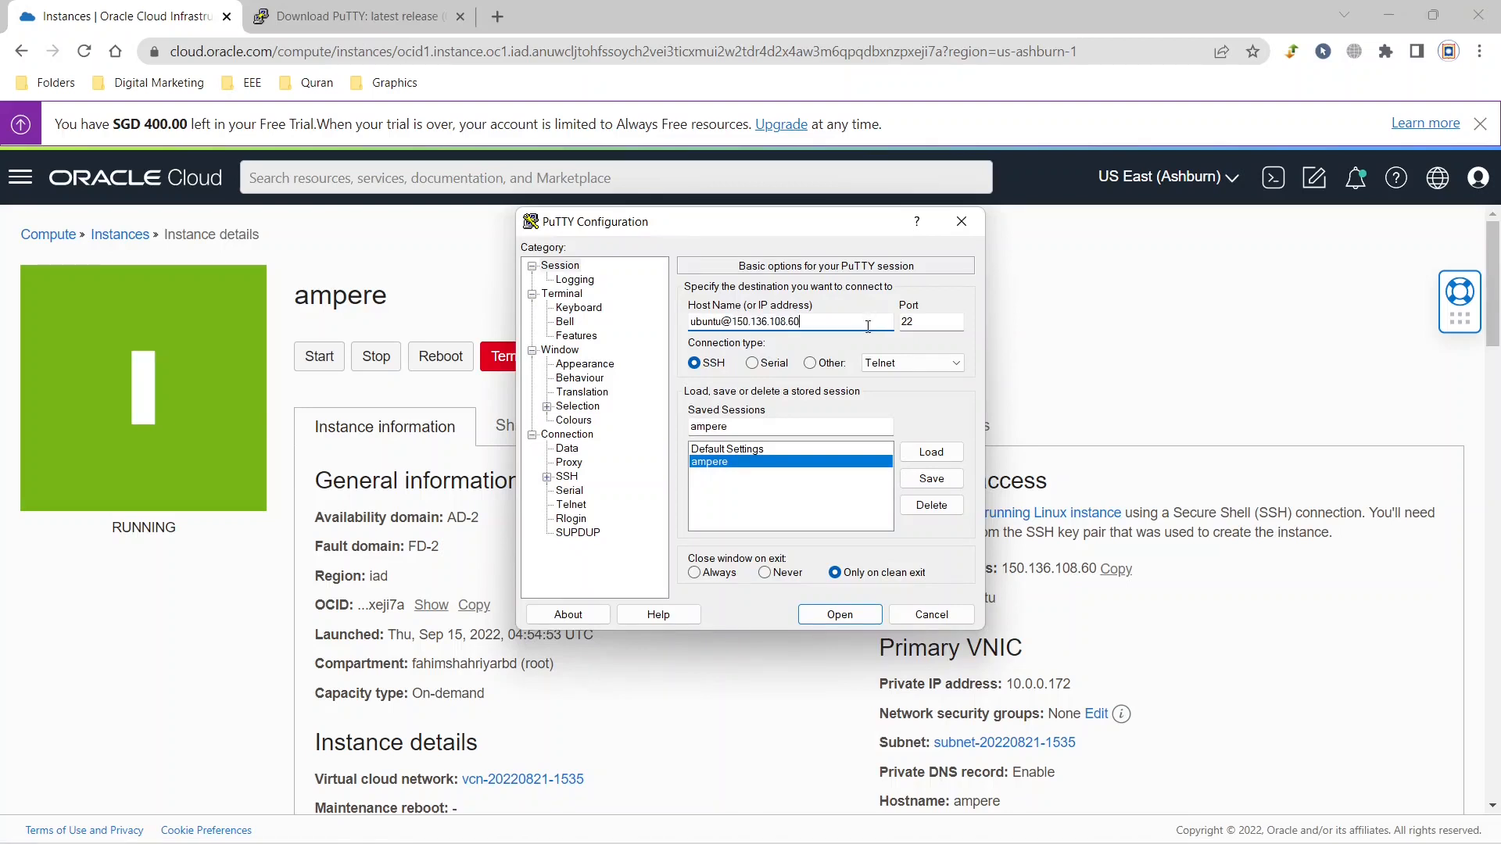
Save the updated ampere session and open the SSH connection, placing its terminal nearer the middle of the screen.
{"action": "left_click", "coordinate": [930, 484]}
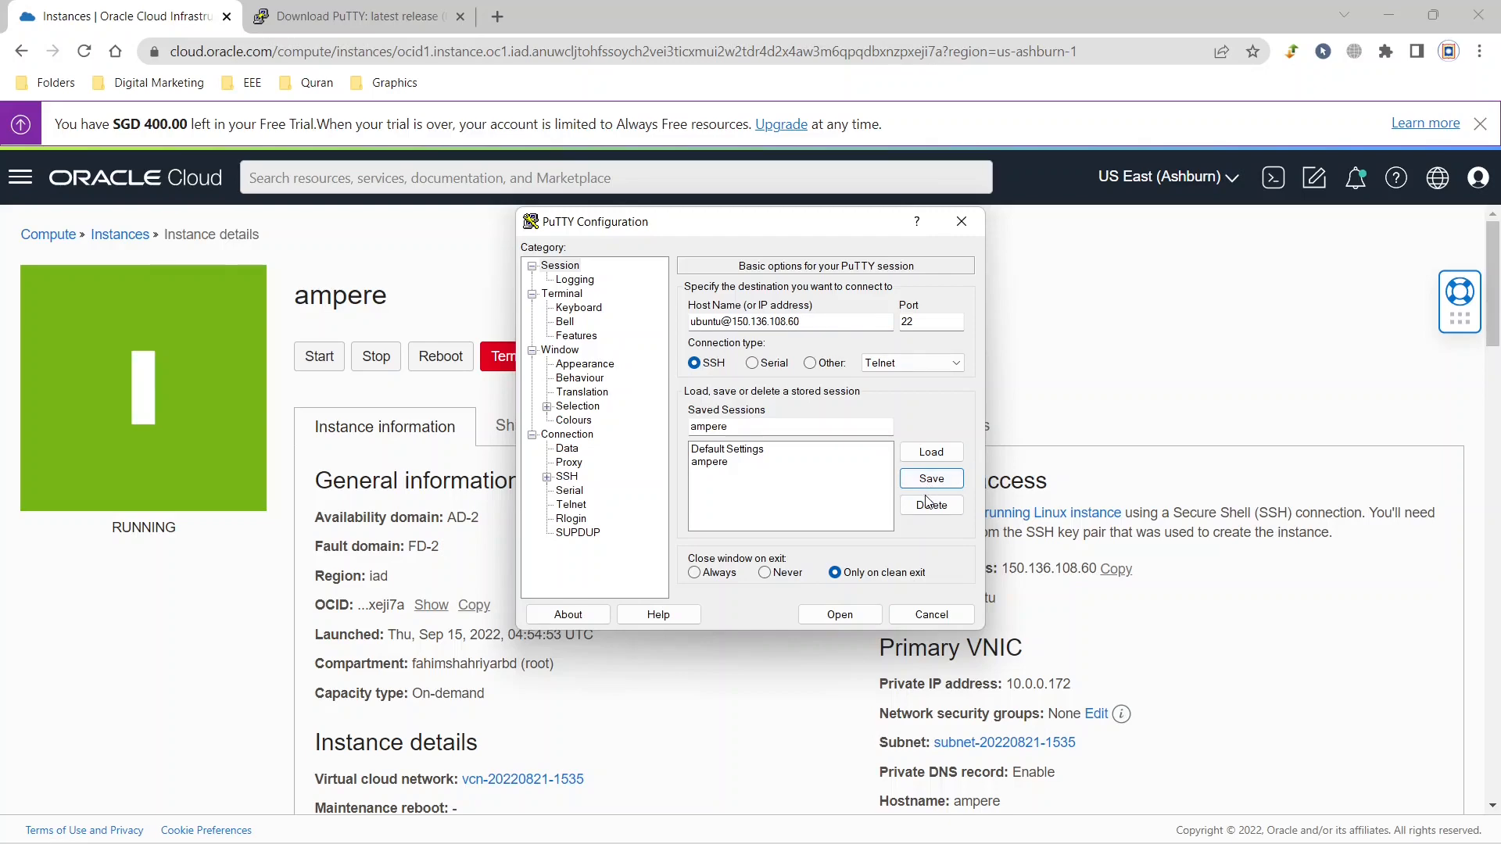
{"action": "left_click", "coordinate": [840, 616]}
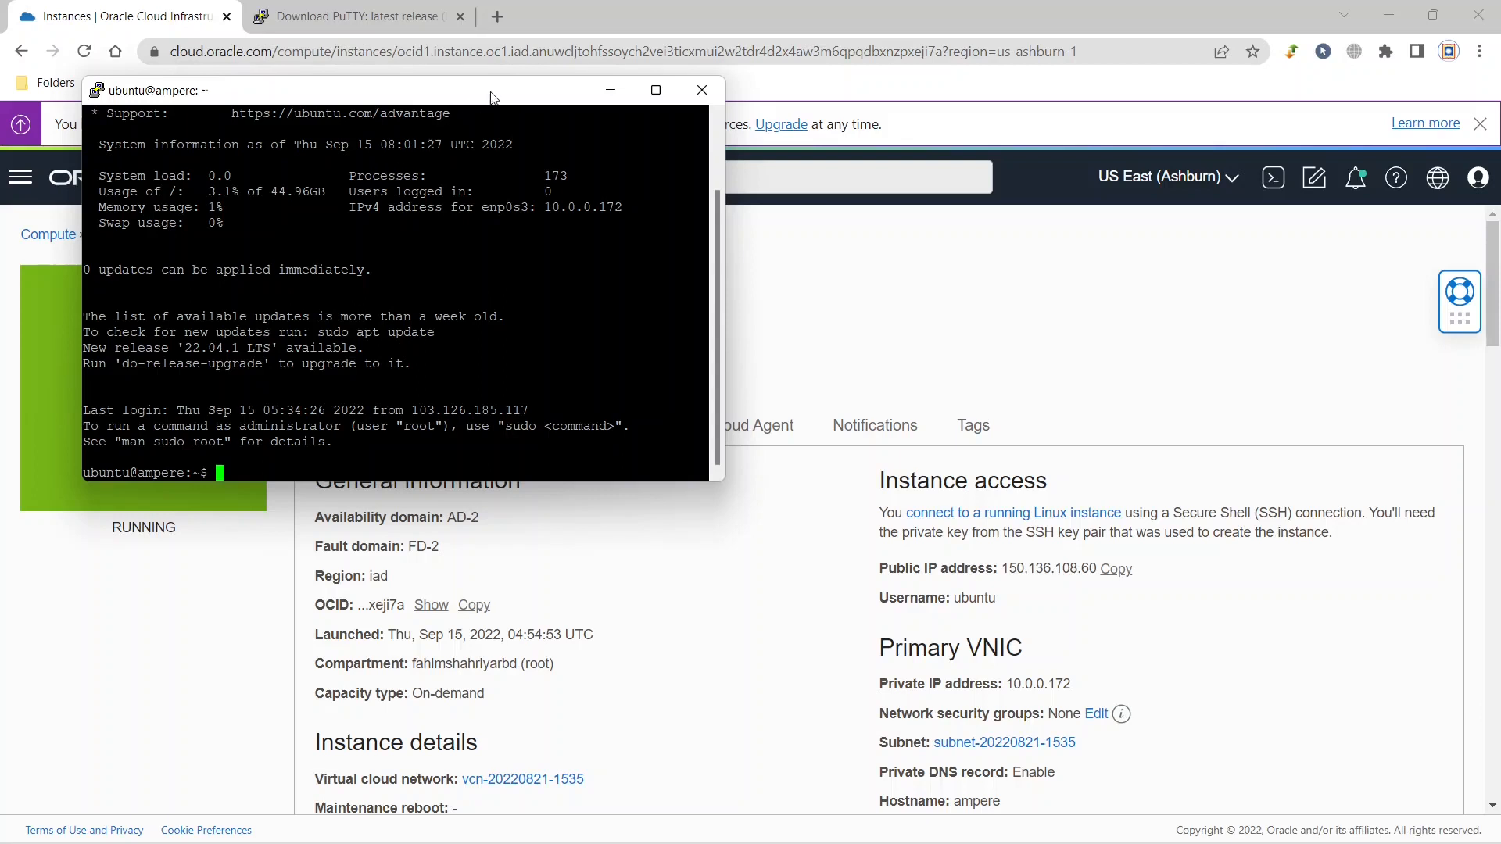
{"action": "left_click_drag", "start_coordinate": [492, 97], "coordinate": [659, 99]}
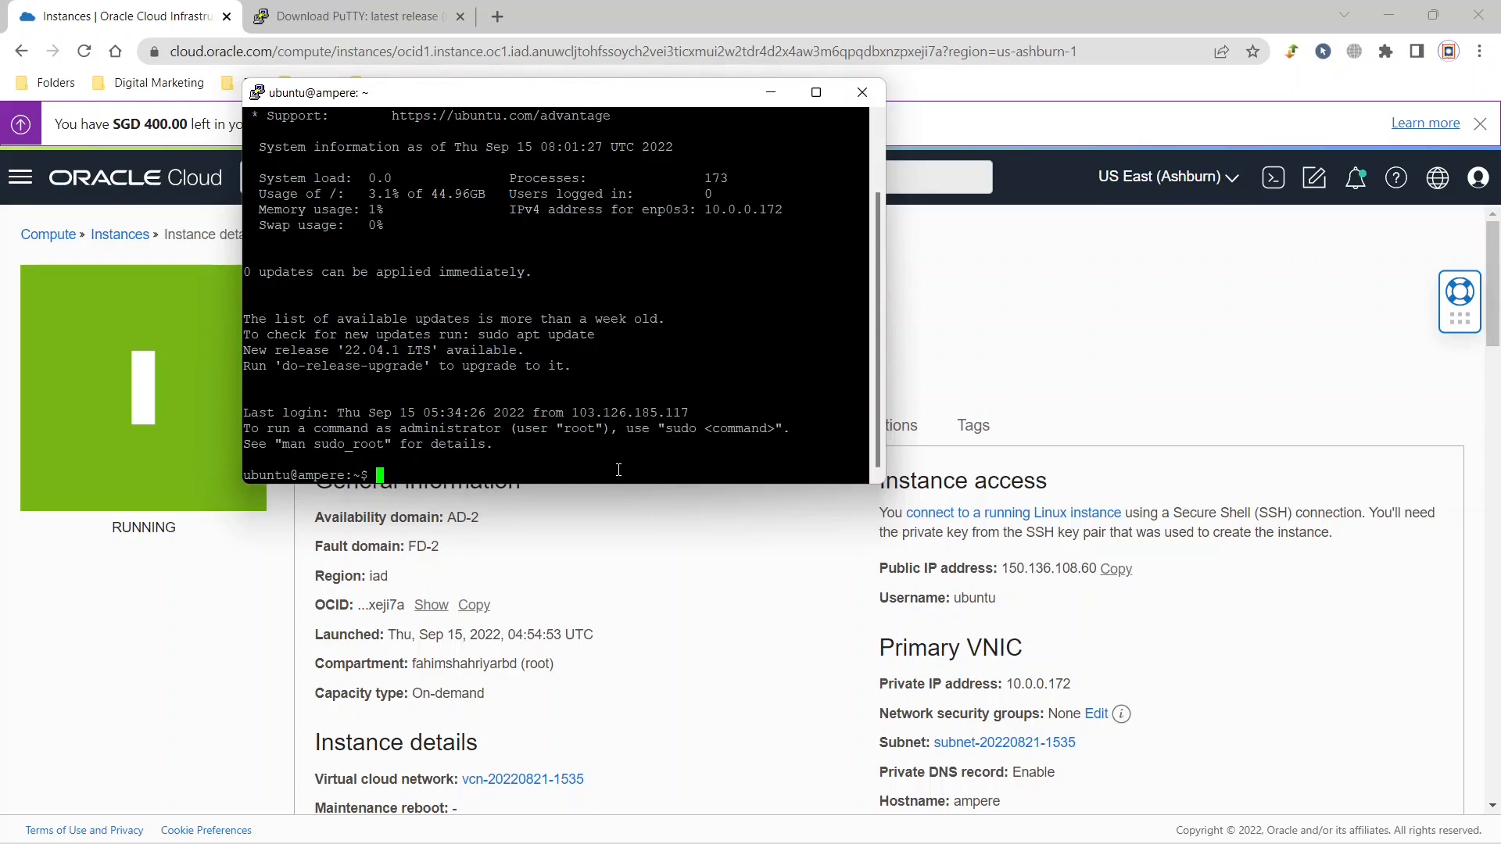
Run free -m in the terminal to check the server's total and used memory.
{"action": "type", "text": "free -m"}
{"action": "key", "text": "Return"}
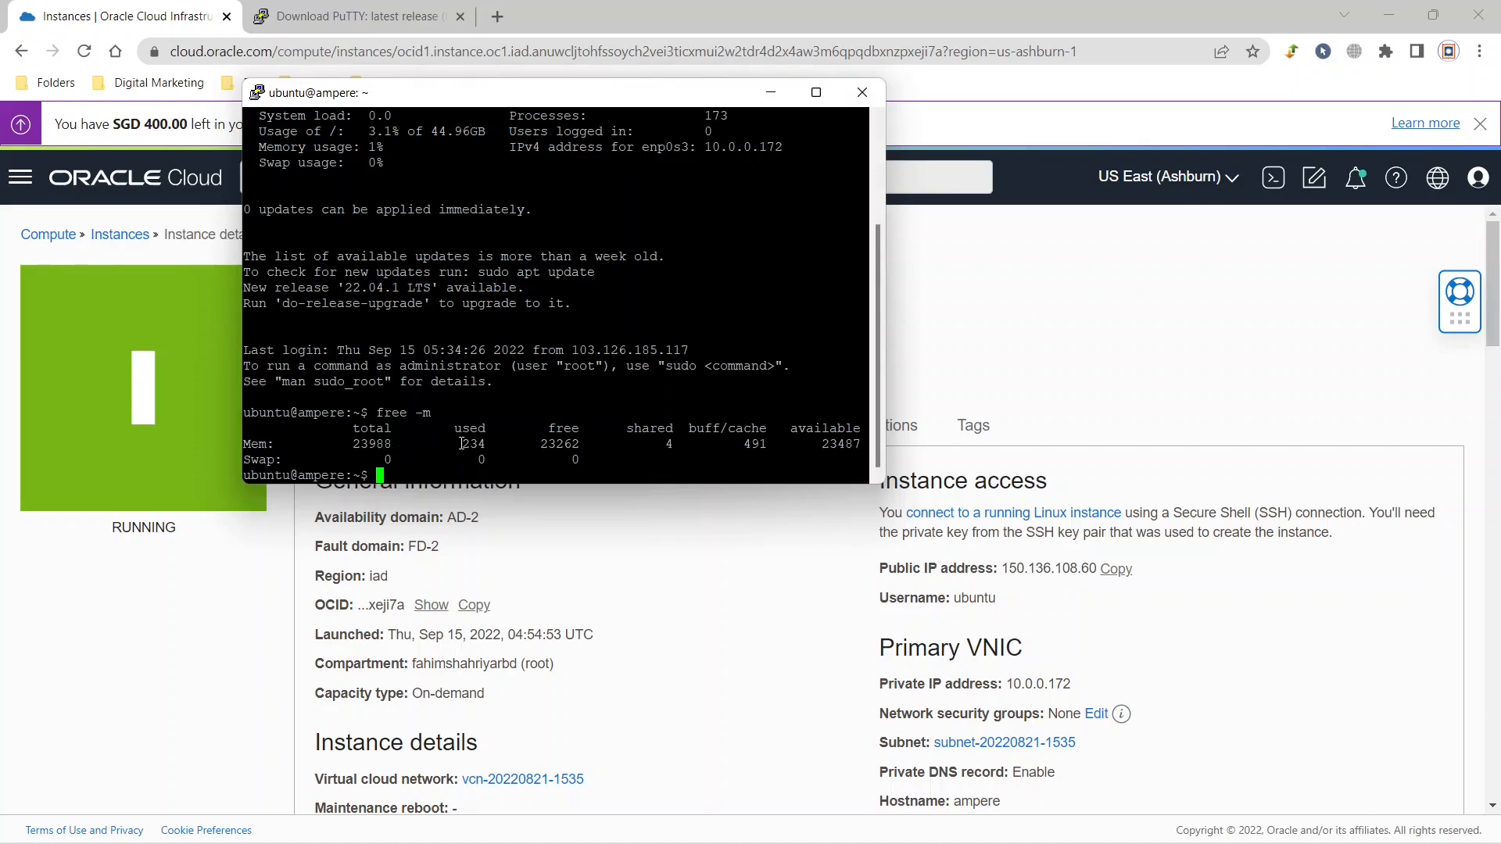
{"action": "left_click_drag", "start_coordinate": [461, 444], "coordinate": [482, 445]}
{"action": "left_click", "coordinate": [485, 446]}
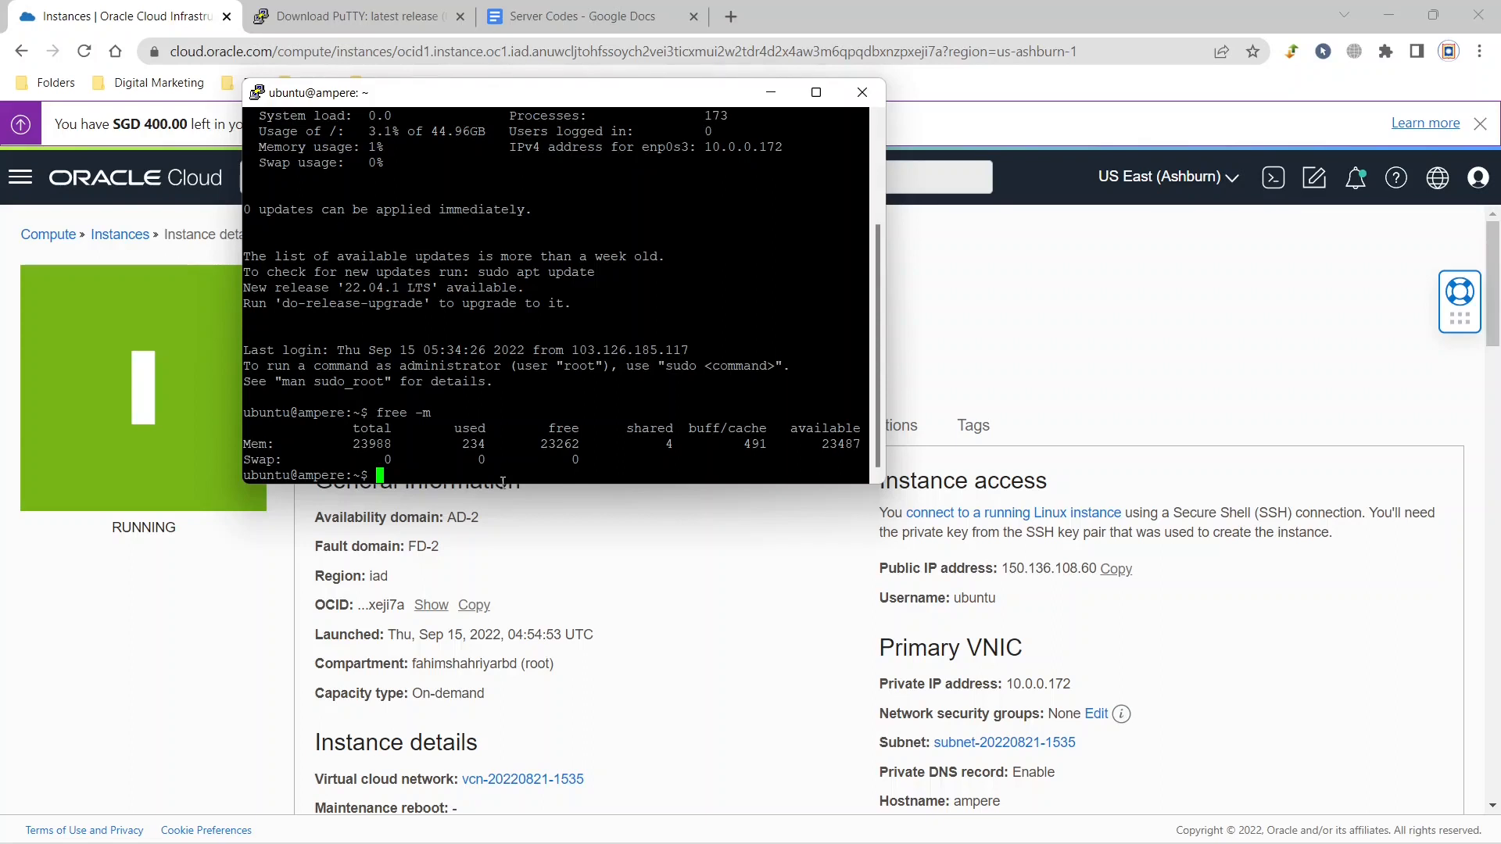
Switch to the root user with sudo su -.
{"action": "type", "text": "sudo su -"}
{"action": "key", "text": "Return"}
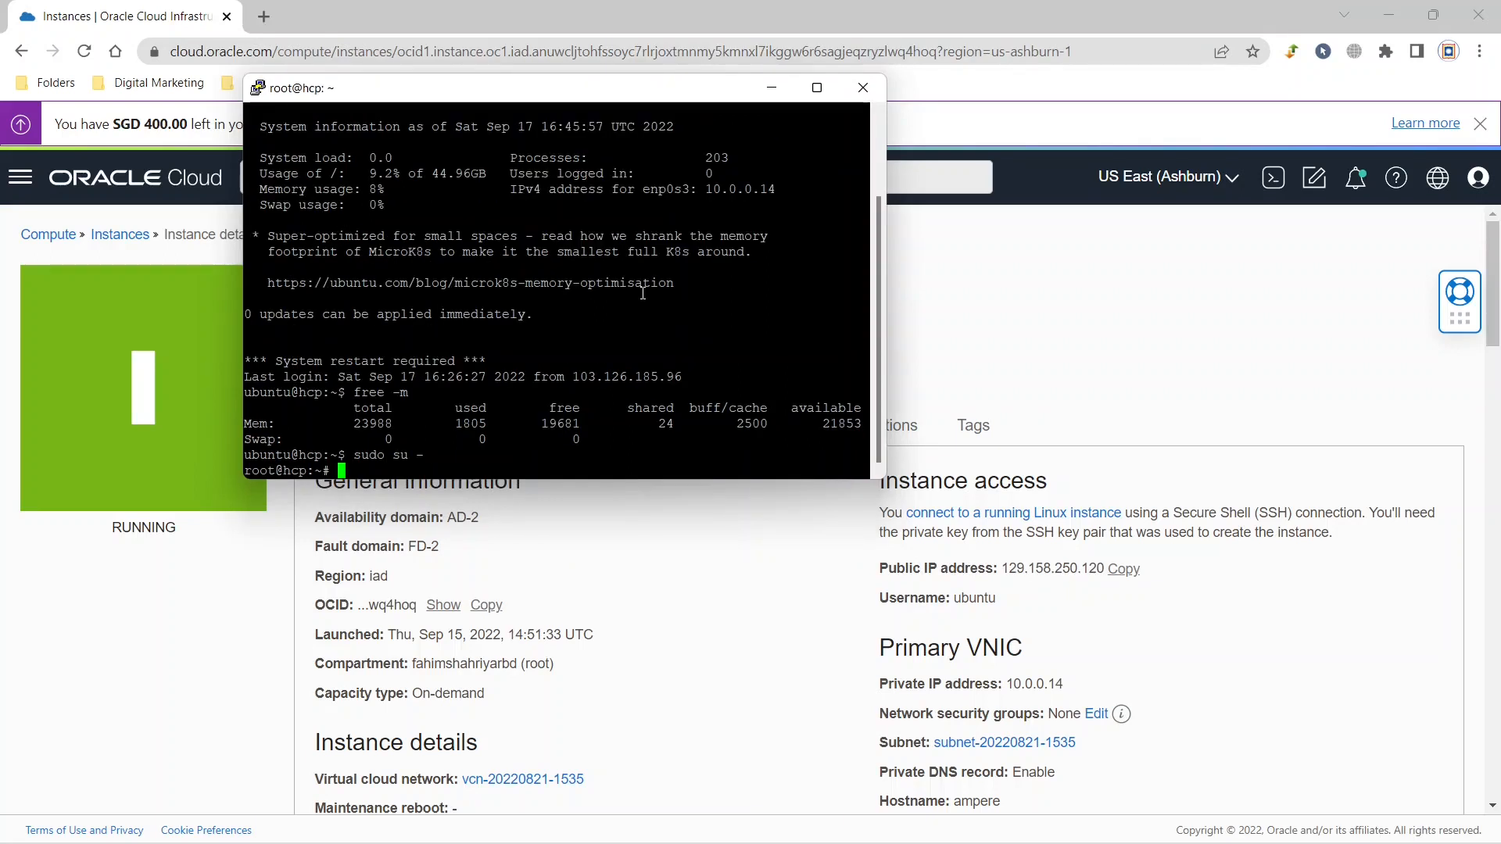
Disable the Ubuntu firewall by running sudo ufw disable.
{"action": "type", "text": "sudo ufw disable"}
{"action": "key", "text": "Return"}
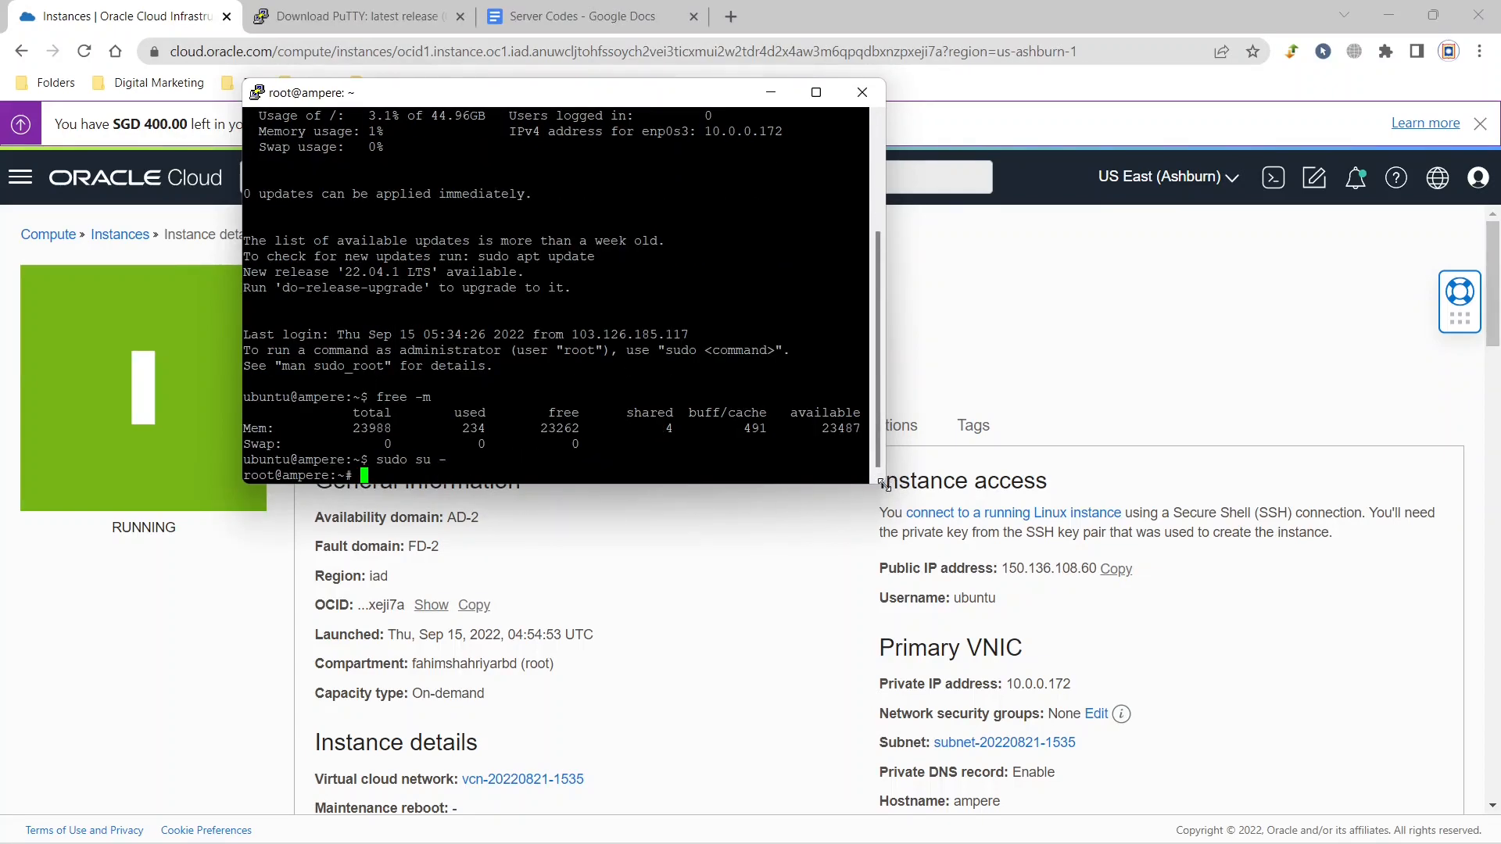
{"action": "left_click_drag", "start_coordinate": [884, 483], "coordinate": [1205, 654]}
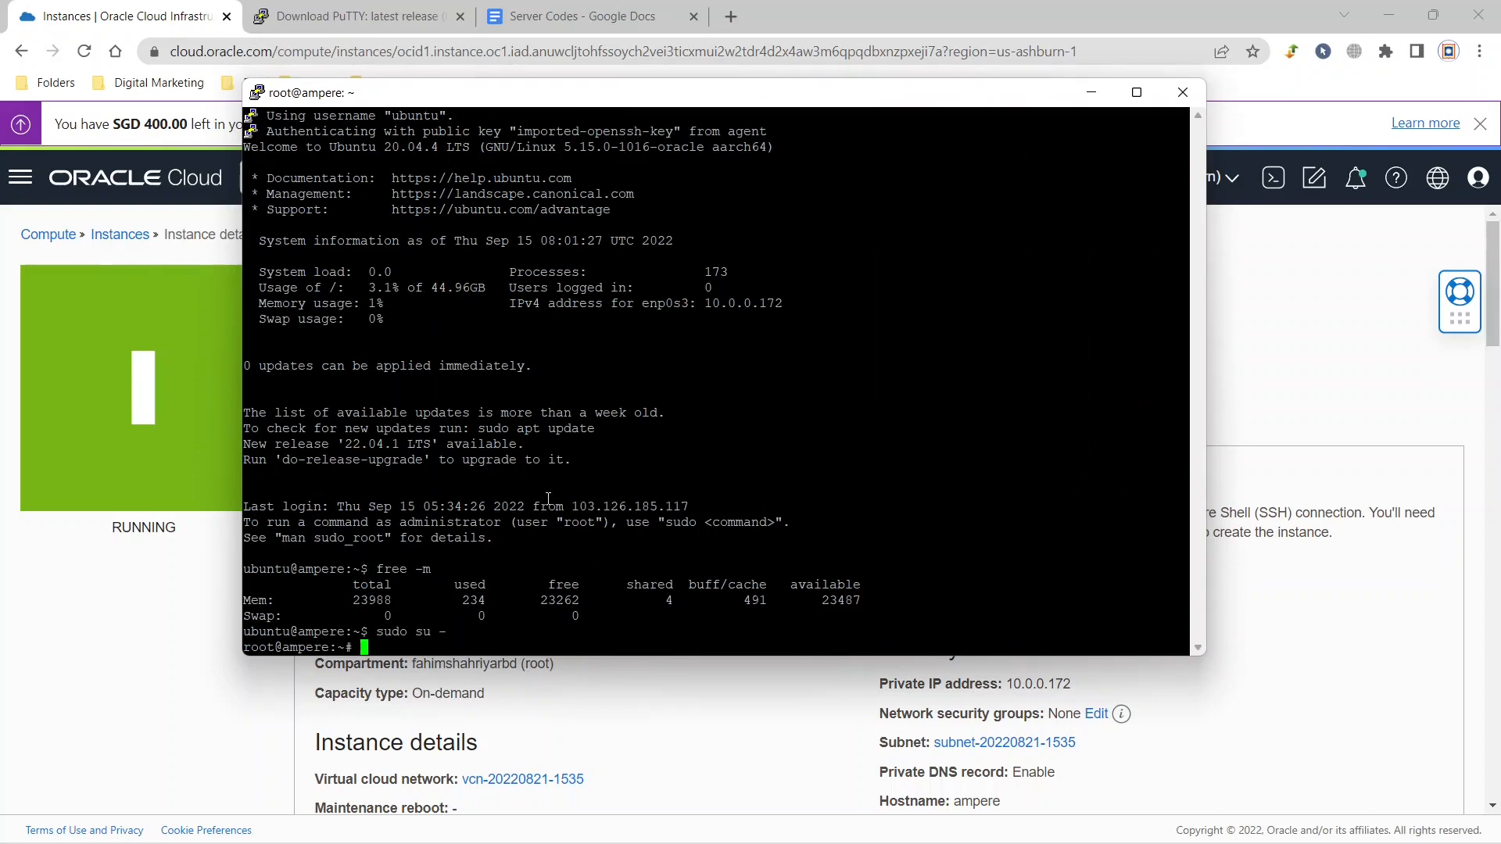
{"action": "right_click", "coordinate": [375, 649]}
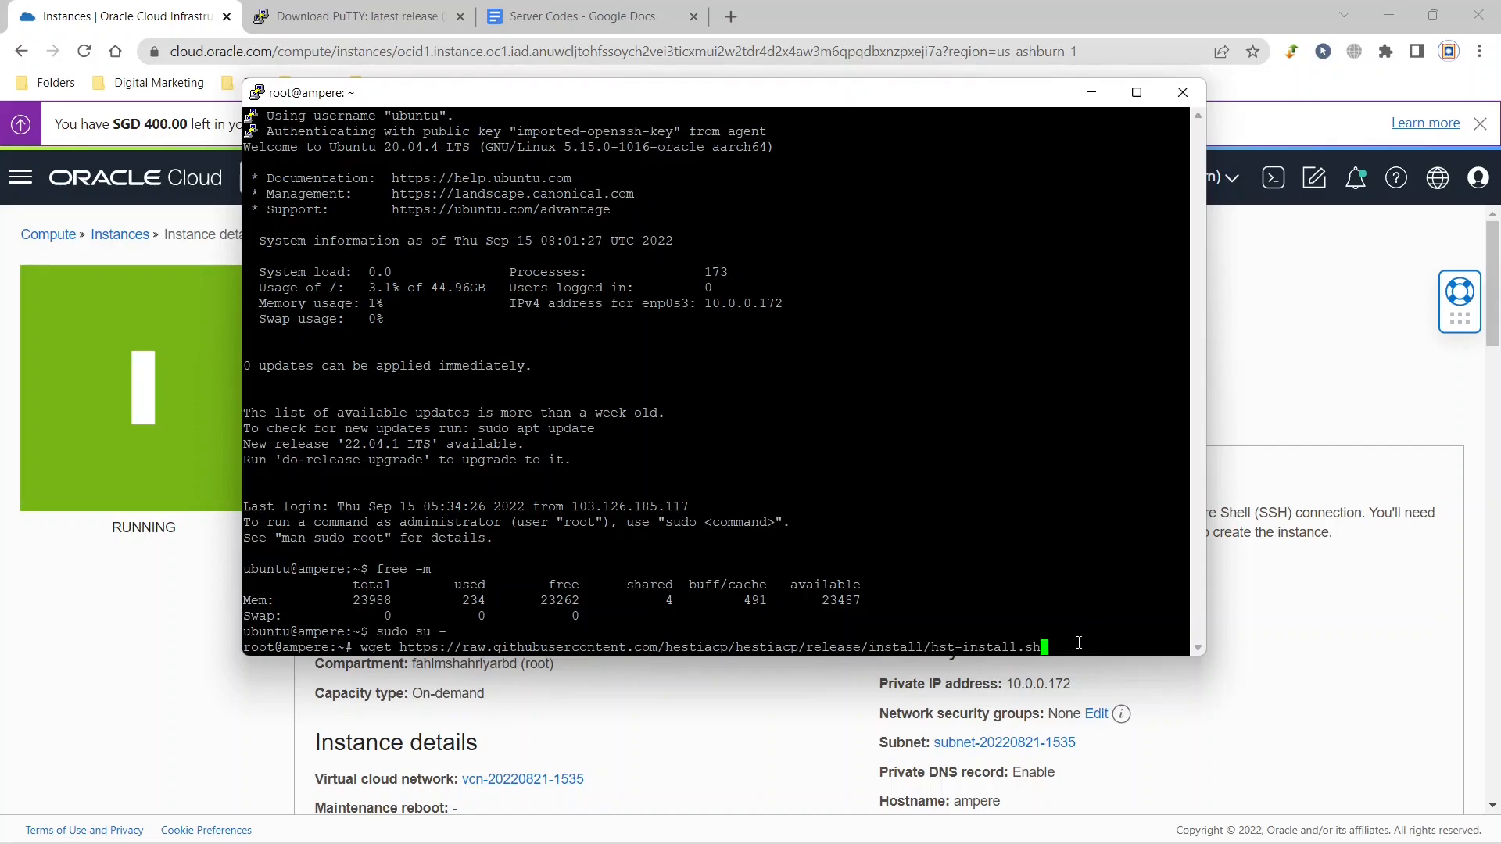
{"action": "key", "text": "Return"}
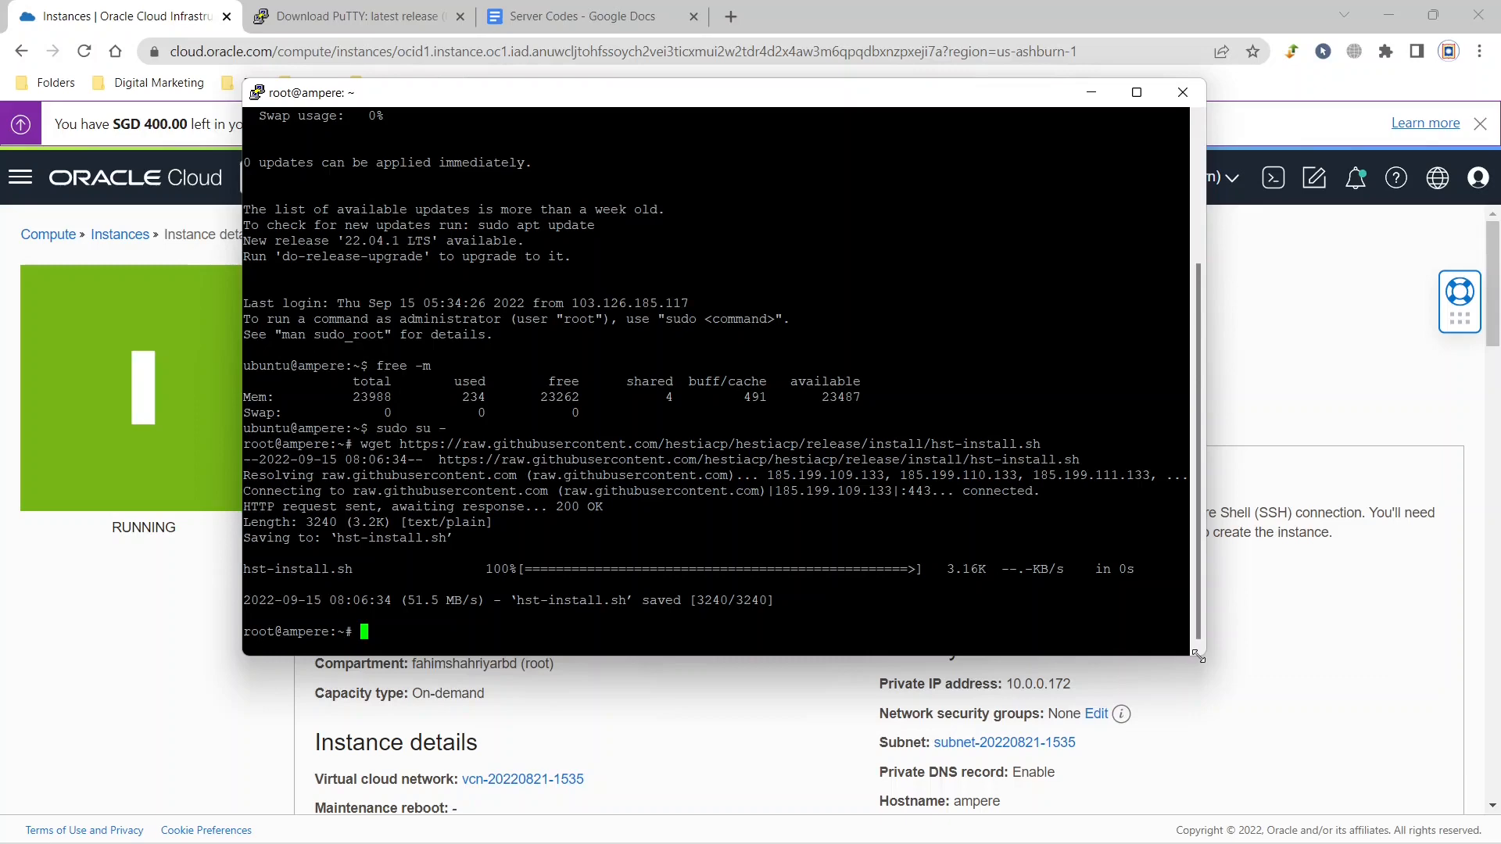
{"action": "left_click_drag", "start_coordinate": [1198, 656], "coordinate": [1407, 779]}
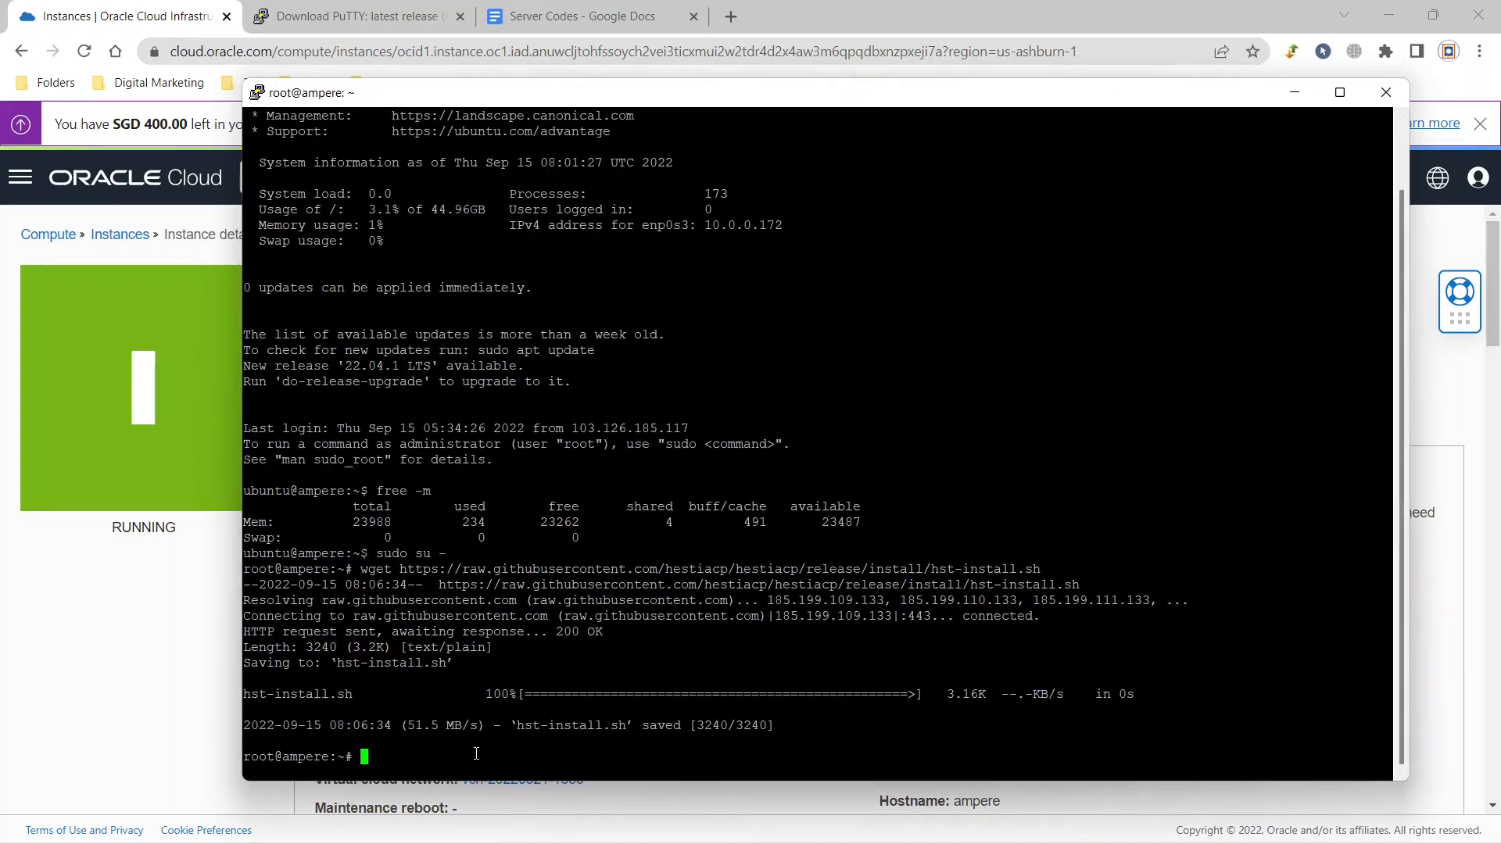
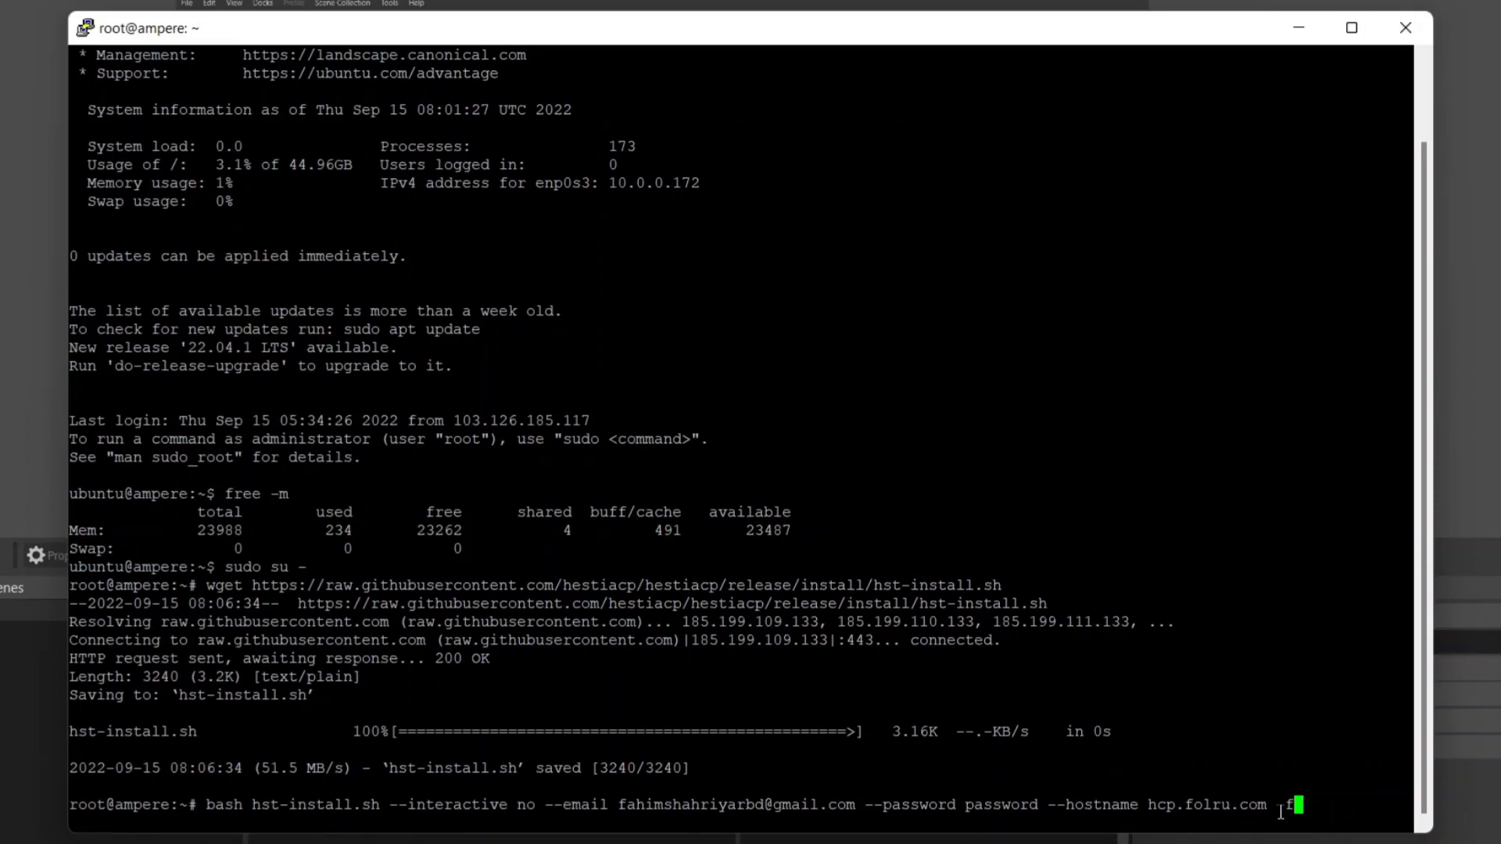
Run hst-install.sh non-interactively with the admin e-mail, the password, hostname hcp.folru.com and the force option.
{"action": "key", "text": "Return"}
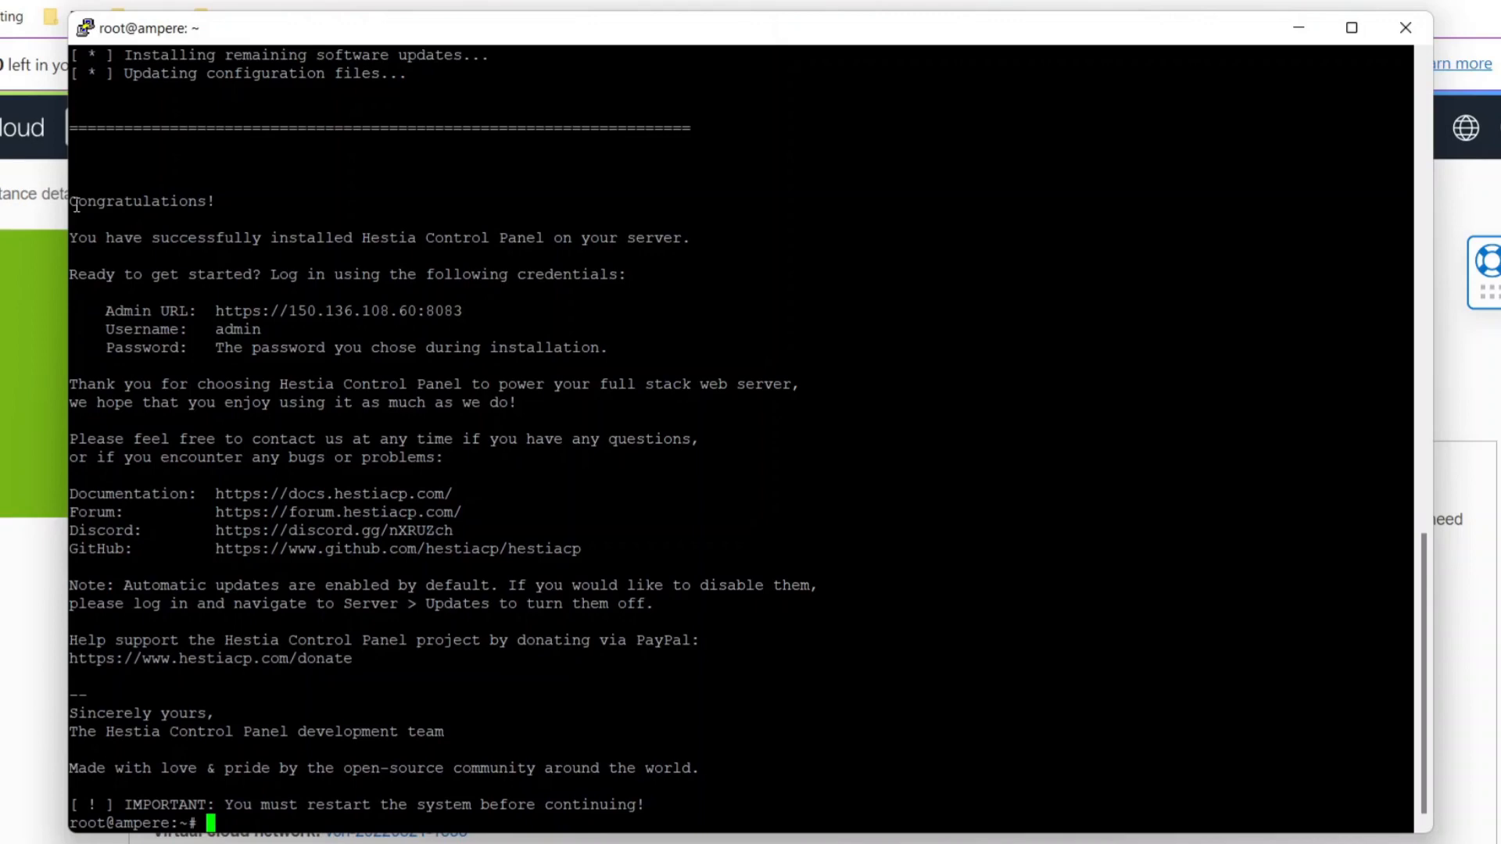
Copy the Hestia installation summary from the terminal into New Text Document.txt in Notepad and save the file.
{"action": "left_click_drag", "start_coordinate": [75, 197], "coordinate": [656, 790]}
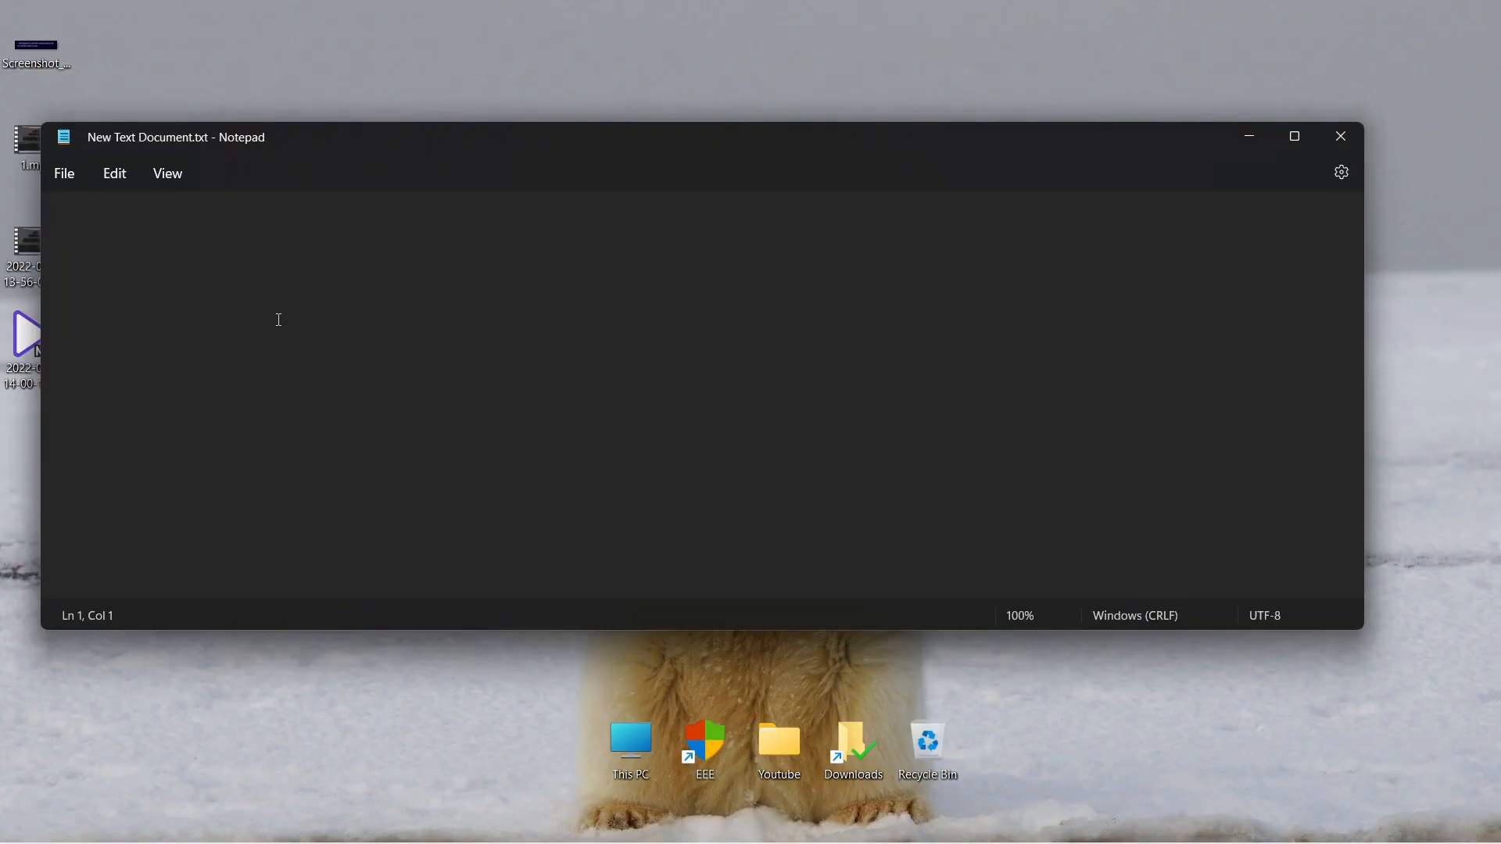
{"action": "key", "text": "ctrl+v"}
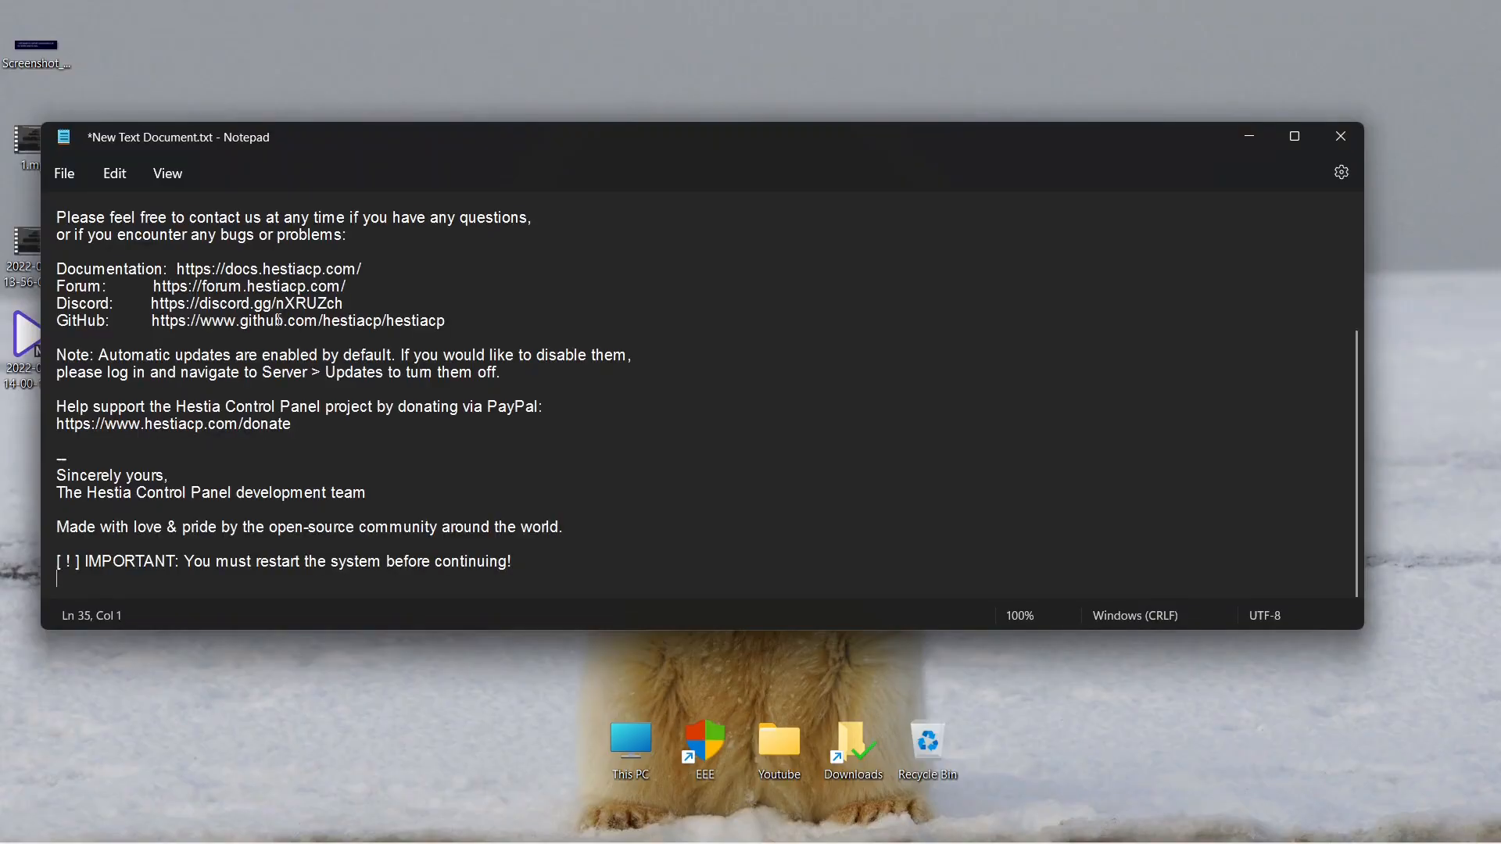
{"action": "scroll", "coordinate": [278, 320], "scroll_direction": "up", "scroll_amount": 5}
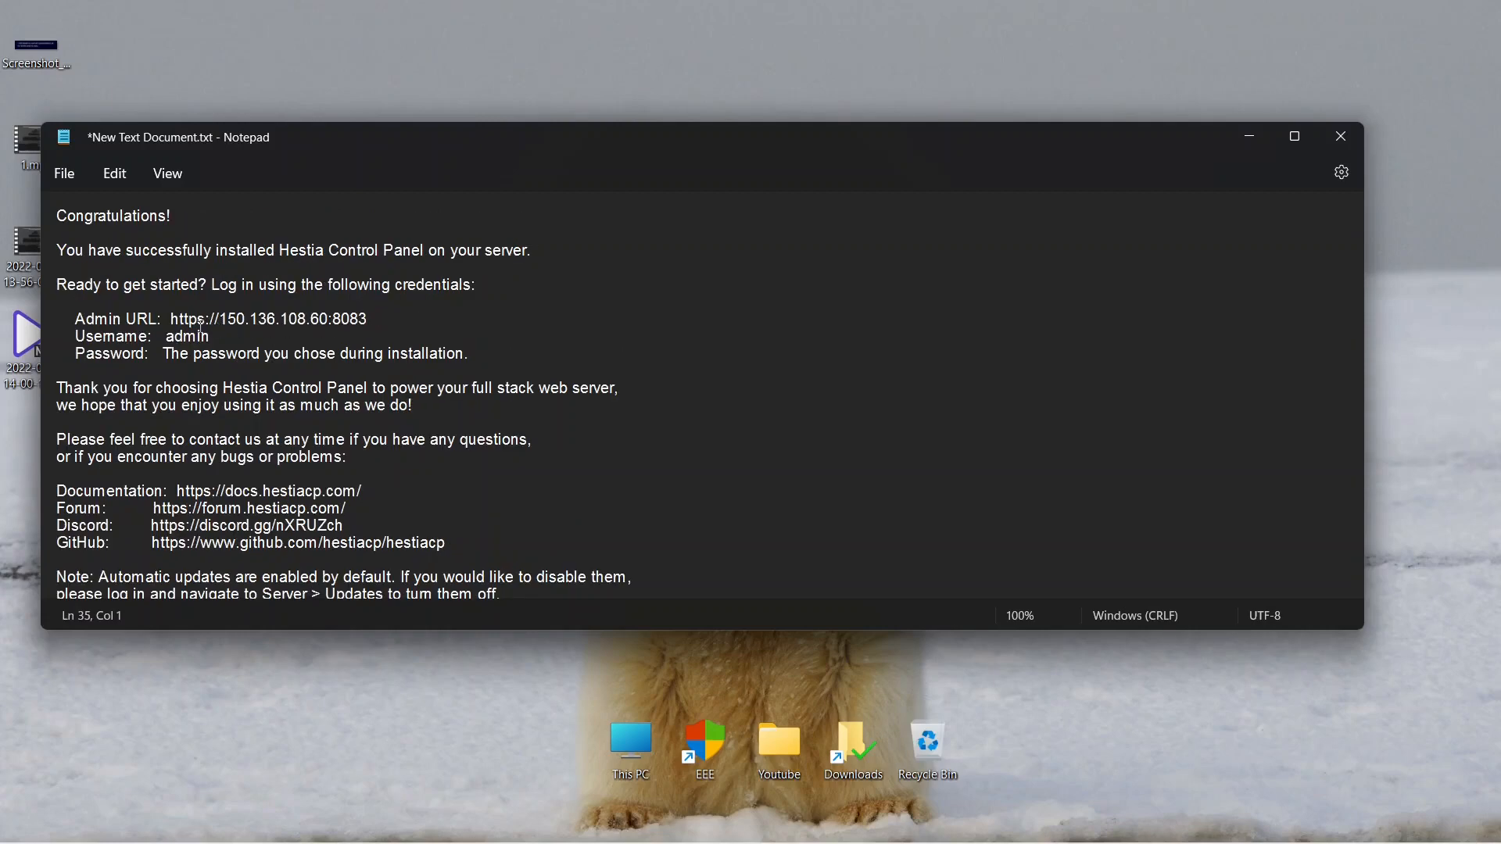
{"action": "left_click", "coordinate": [365, 318]}
{"action": "key", "text": "ctrl+s"}
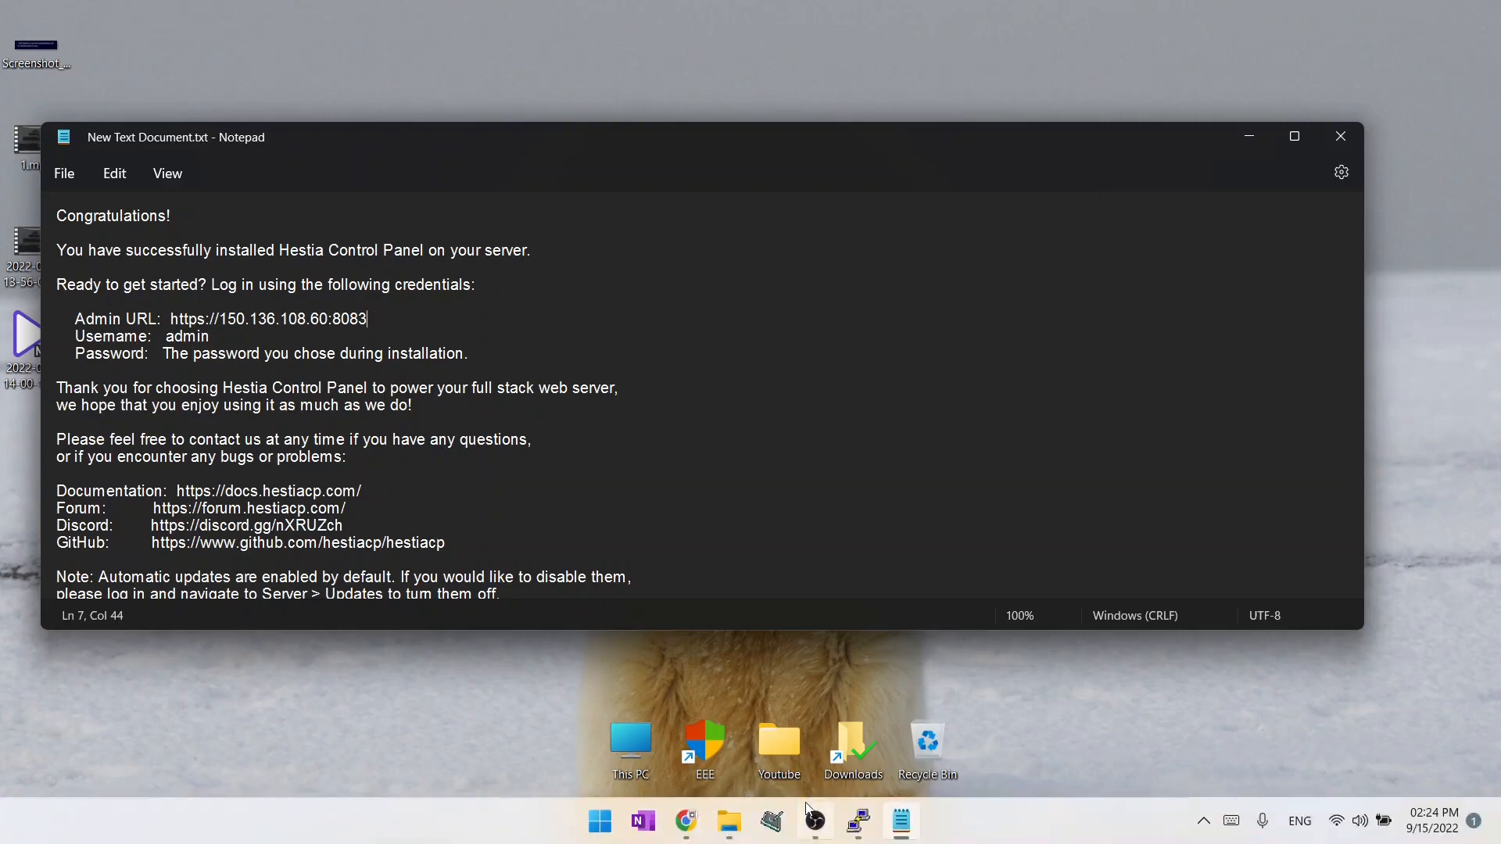
Return to the PuTTY terminal and try to change the Hestia port with v-change-sys-port 2083.
{"action": "left_click", "coordinate": [858, 824]}
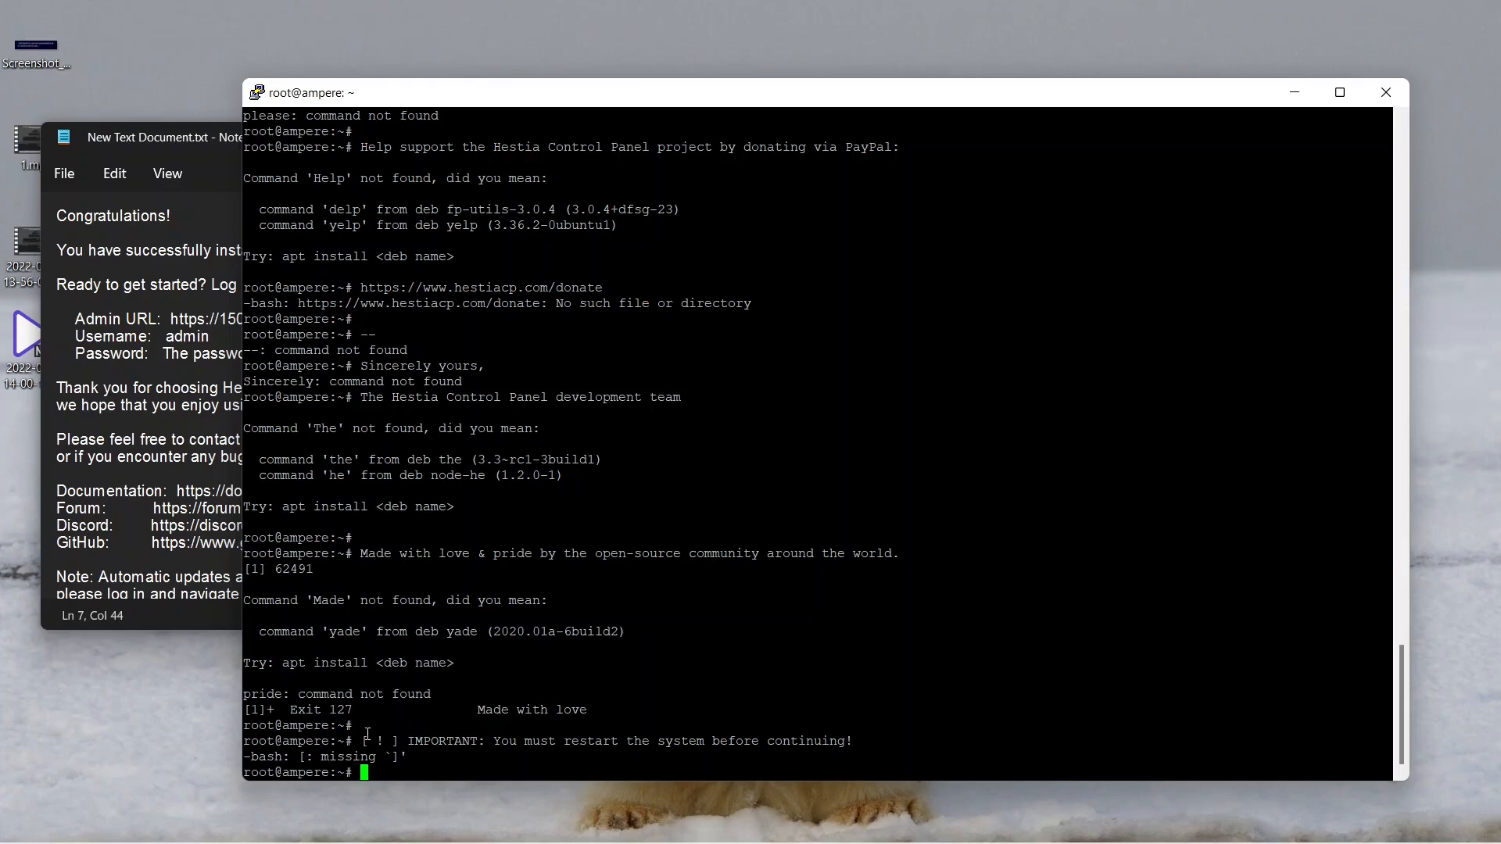
{"action": "right_click", "coordinate": [385, 771]}
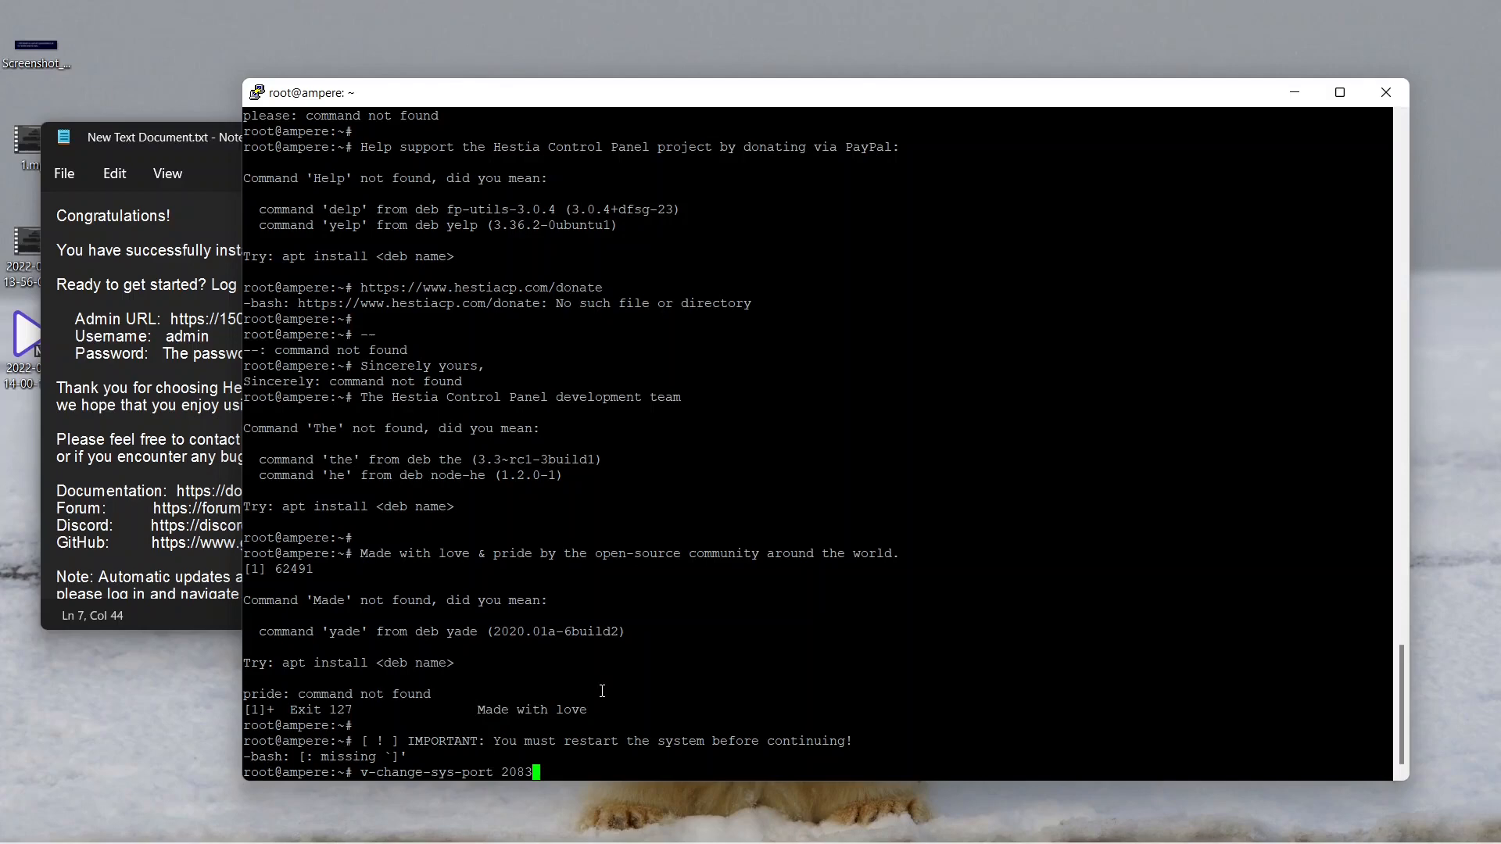
{"action": "key", "text": "Return"}
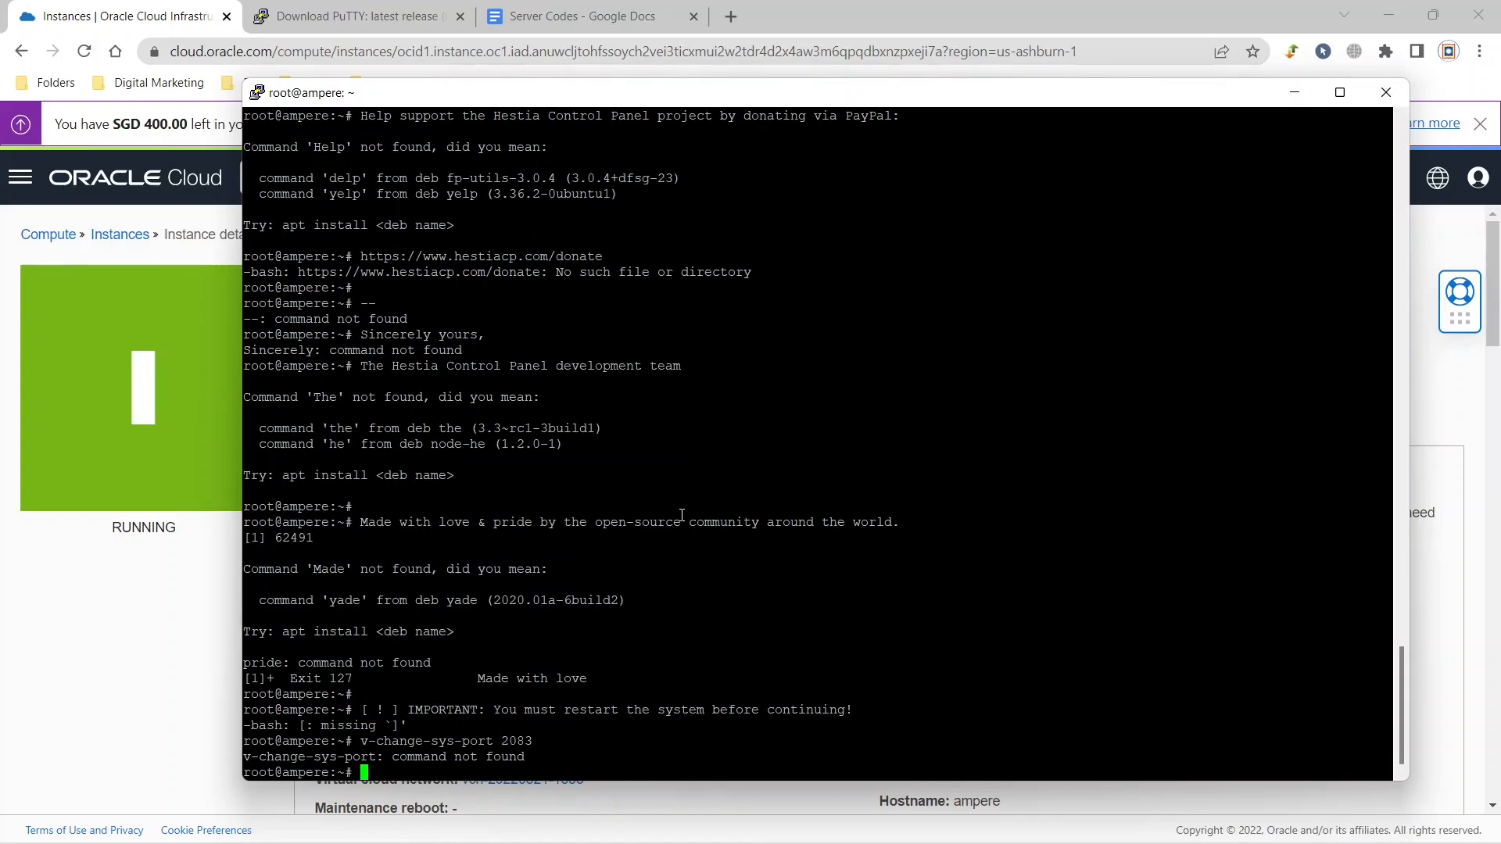
Restart the server with sudo reboot, dismiss the connection error and close the inactive terminal.
{"action": "type", "text": "sudo reboot"}
{"action": "key", "text": "Return"}
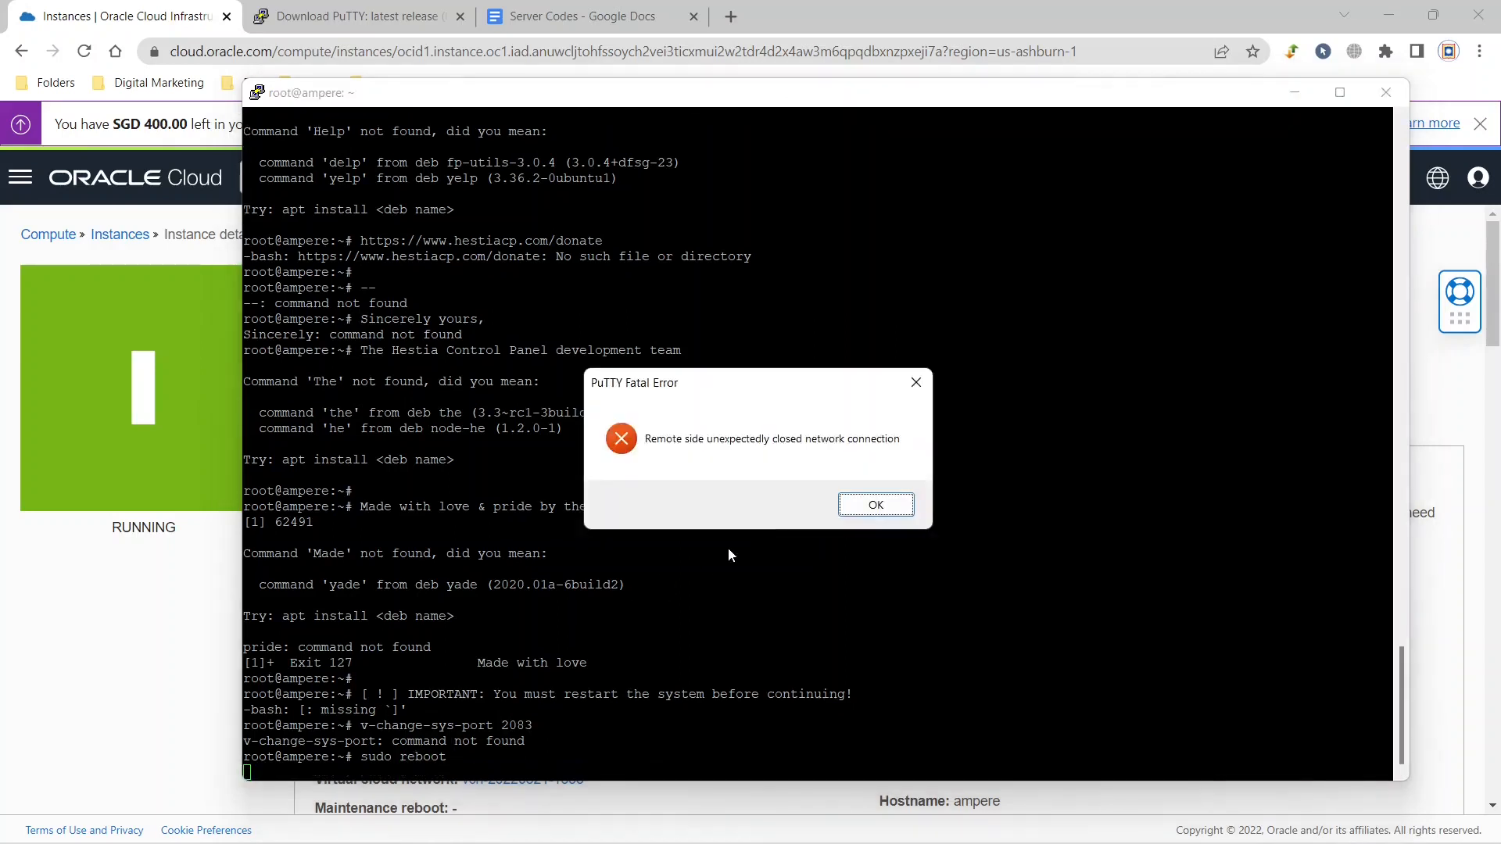
{"action": "left_click", "coordinate": [868, 506]}
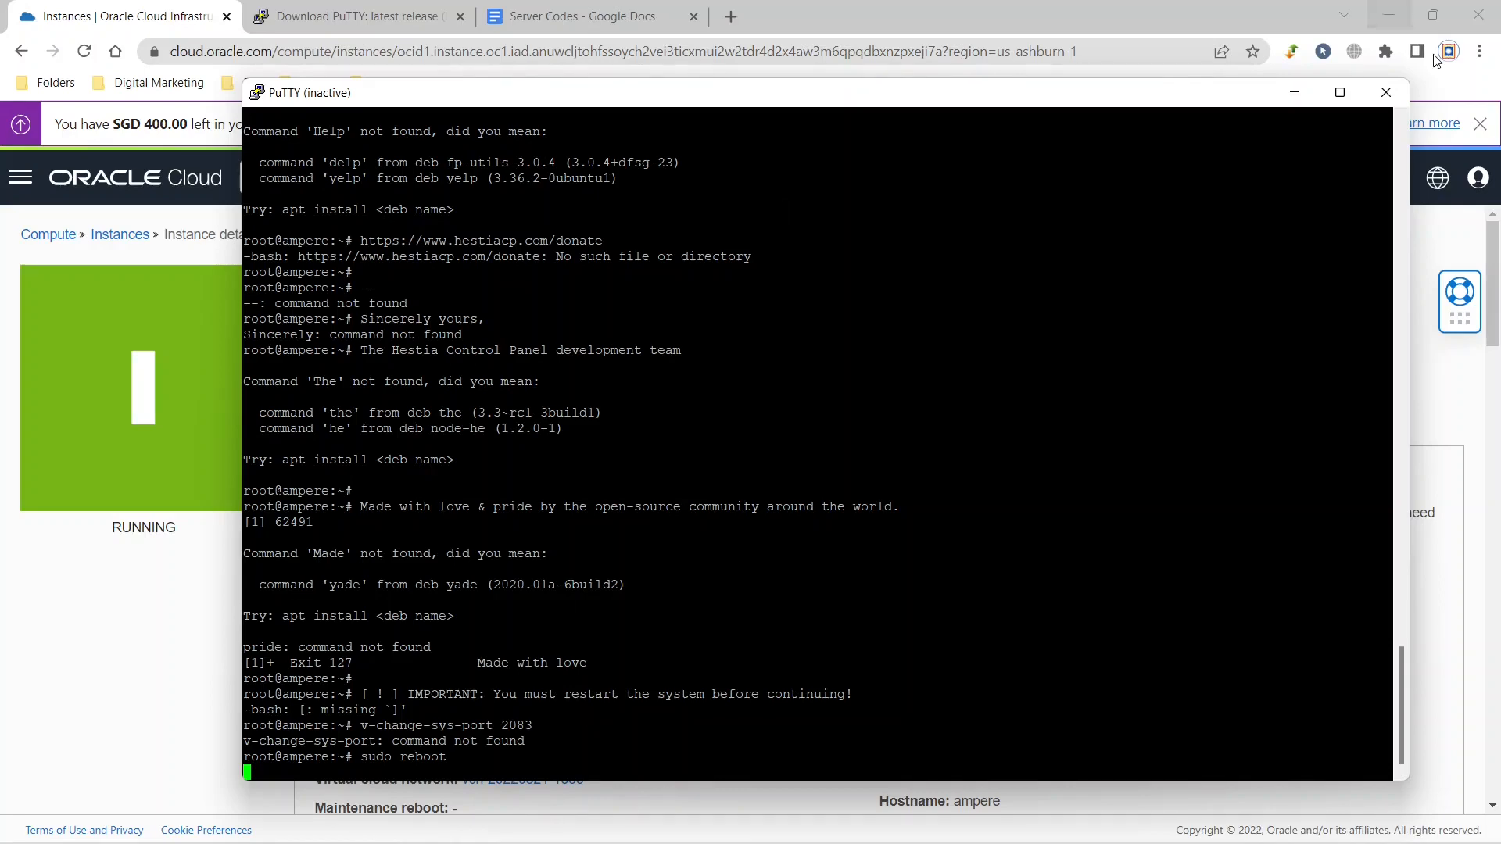
{"action": "left_click", "coordinate": [1386, 92]}
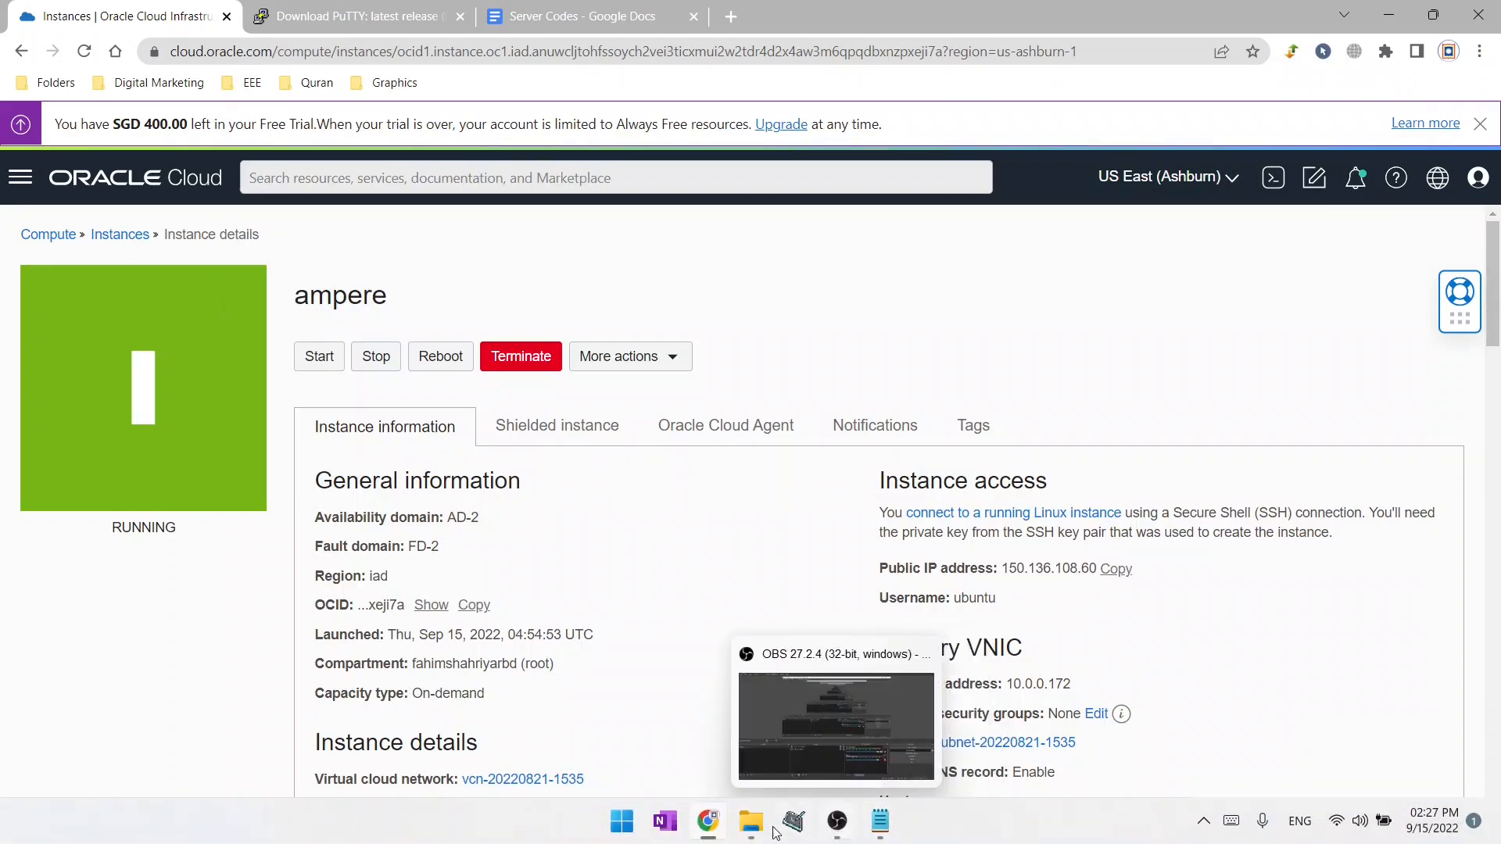
Launch PuTTY again, load the saved session ampere and connect to the server.
{"action": "left_click", "coordinate": [621, 821]}
{"action": "left_click", "coordinate": [747, 132]}
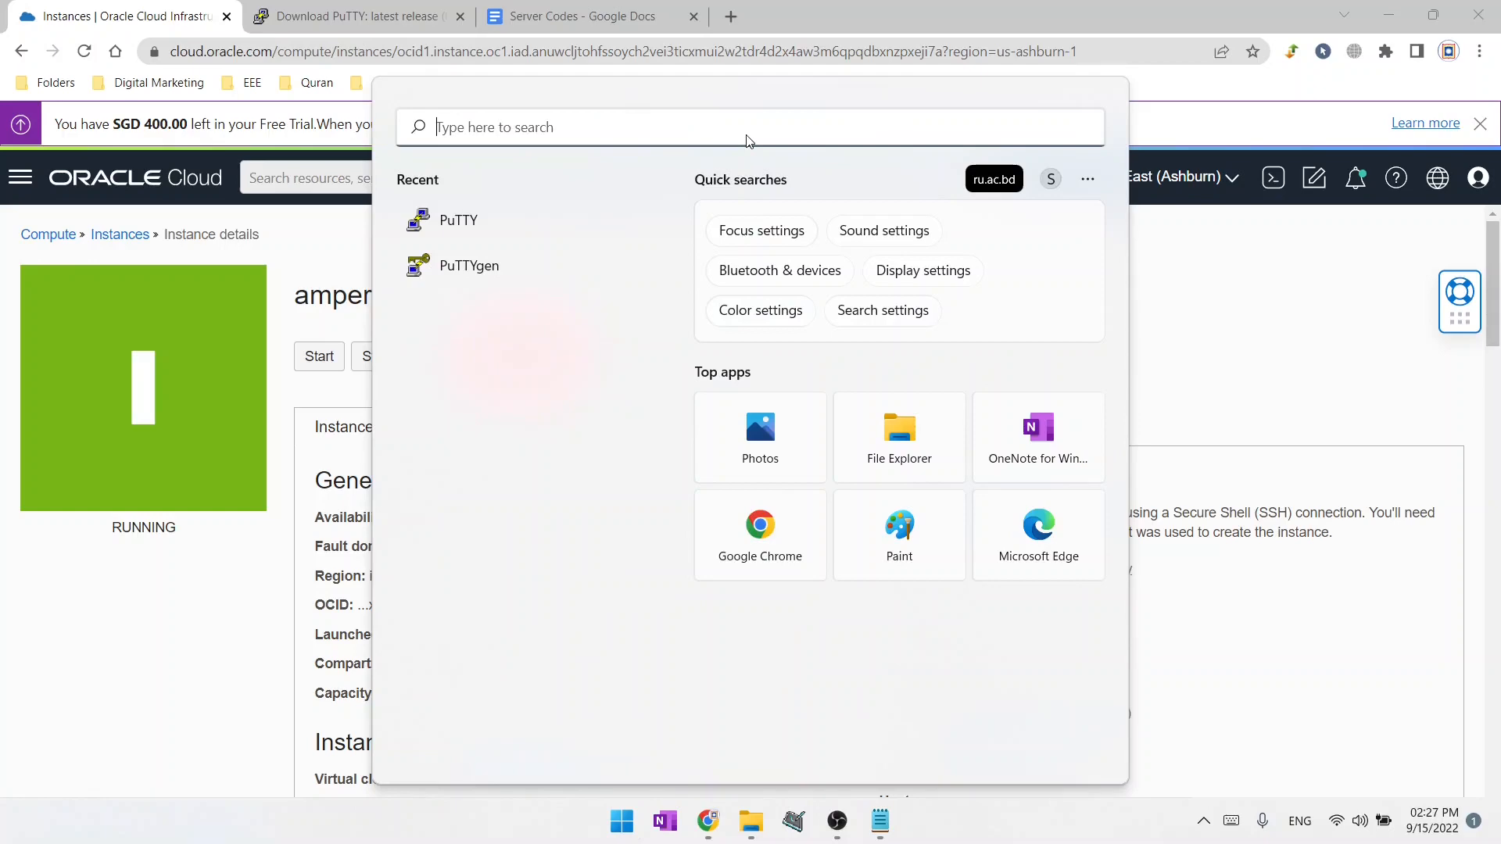
{"action": "left_click", "coordinate": [512, 225]}
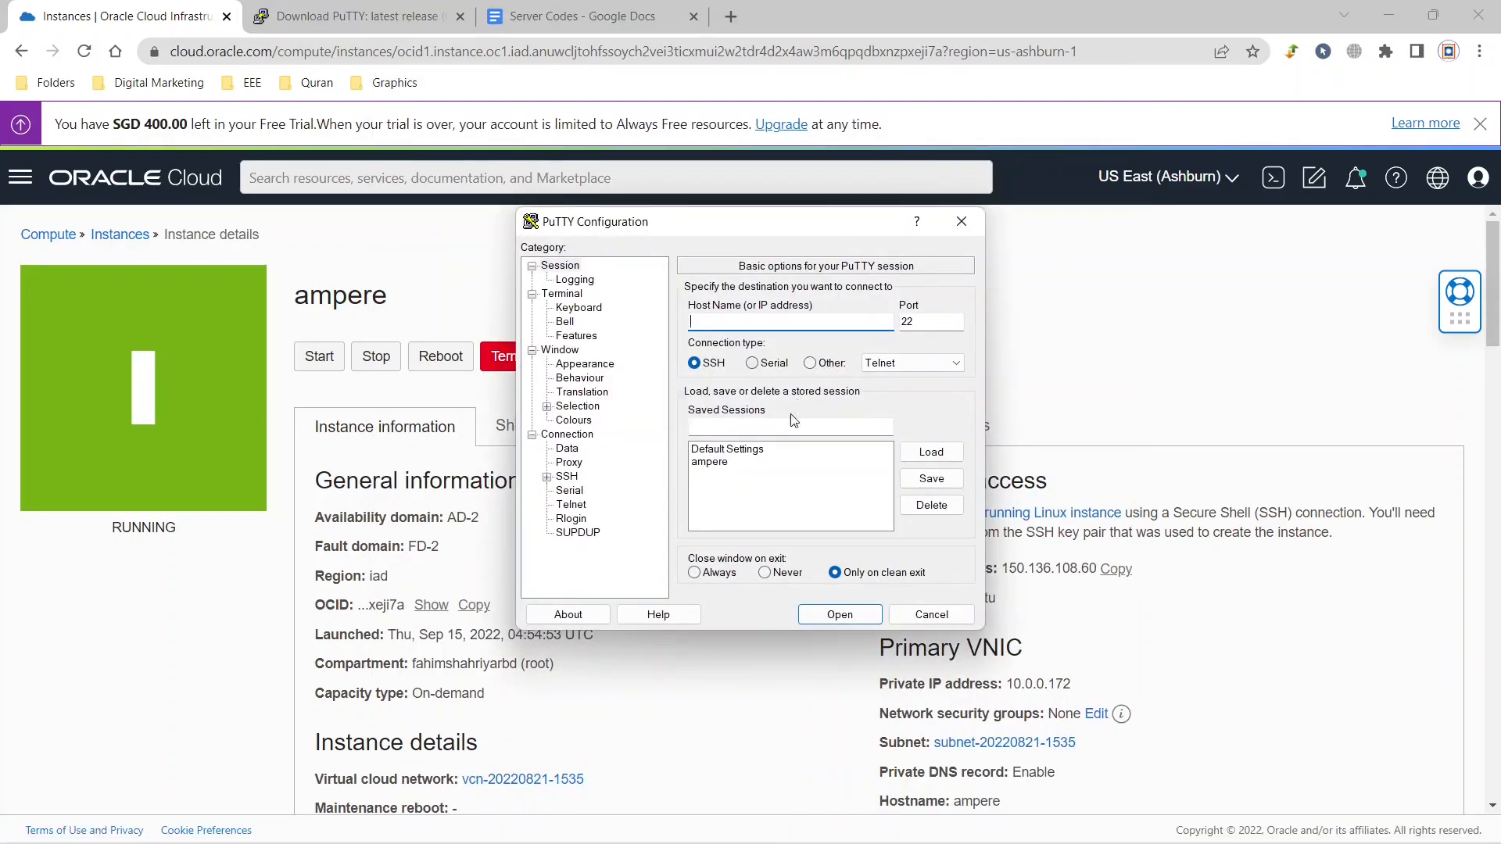
{"action": "left_click", "coordinate": [719, 463]}
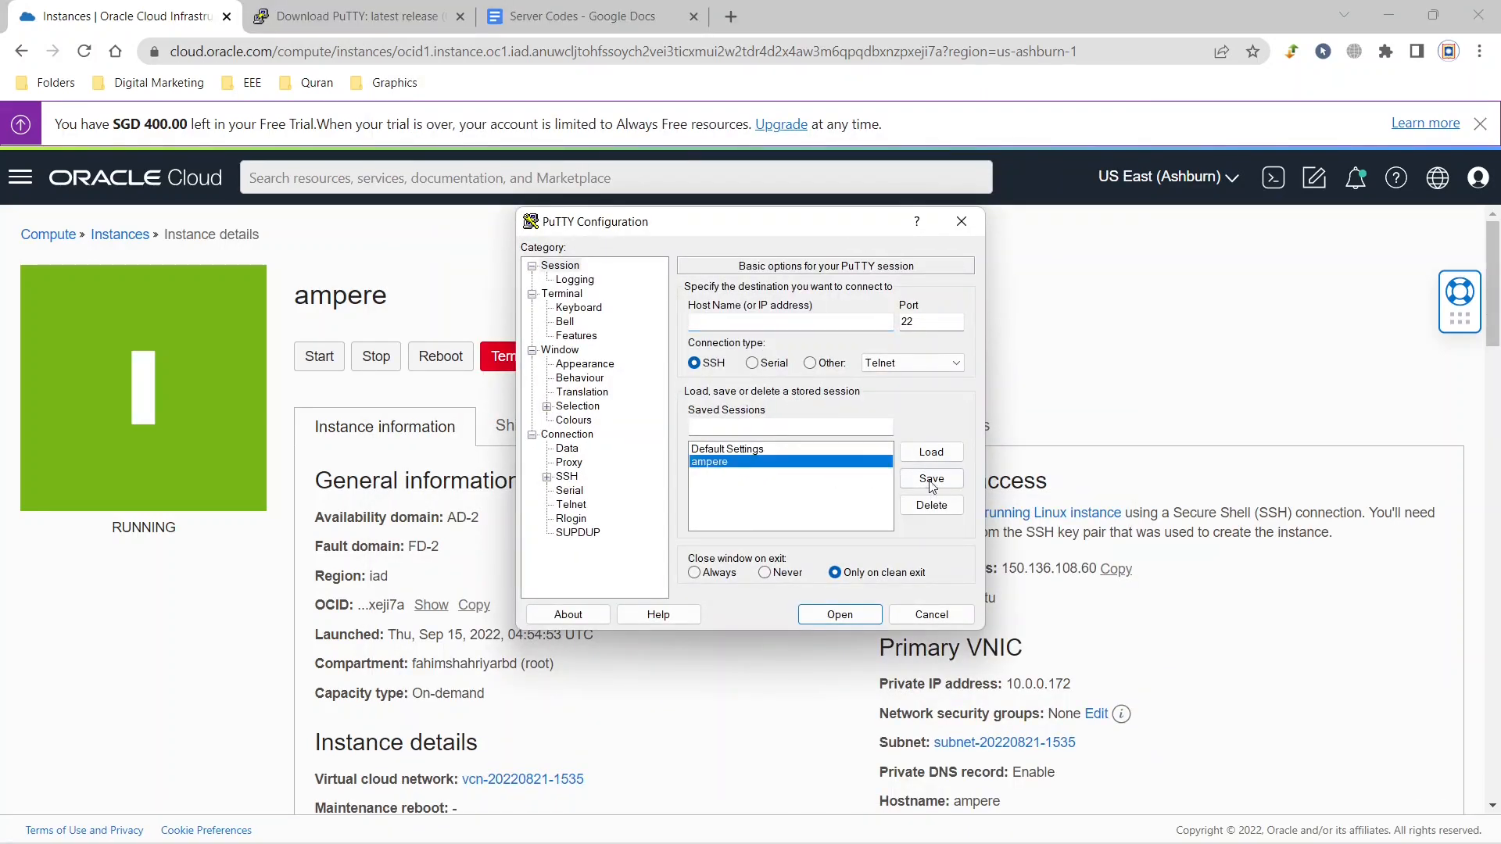
{"action": "left_click", "coordinate": [931, 453]}
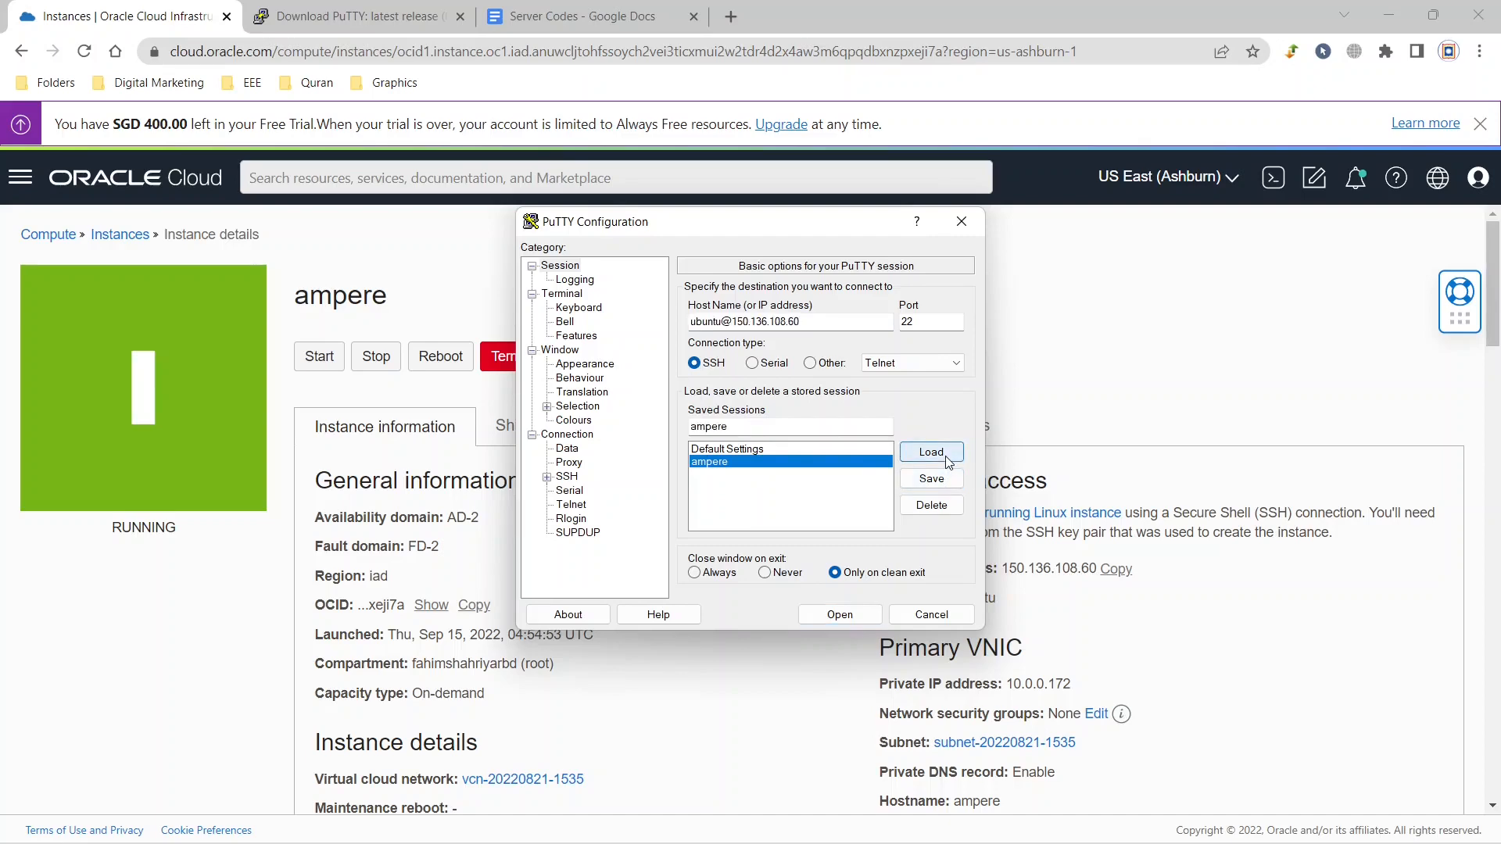
{"action": "left_click", "coordinate": [839, 615]}
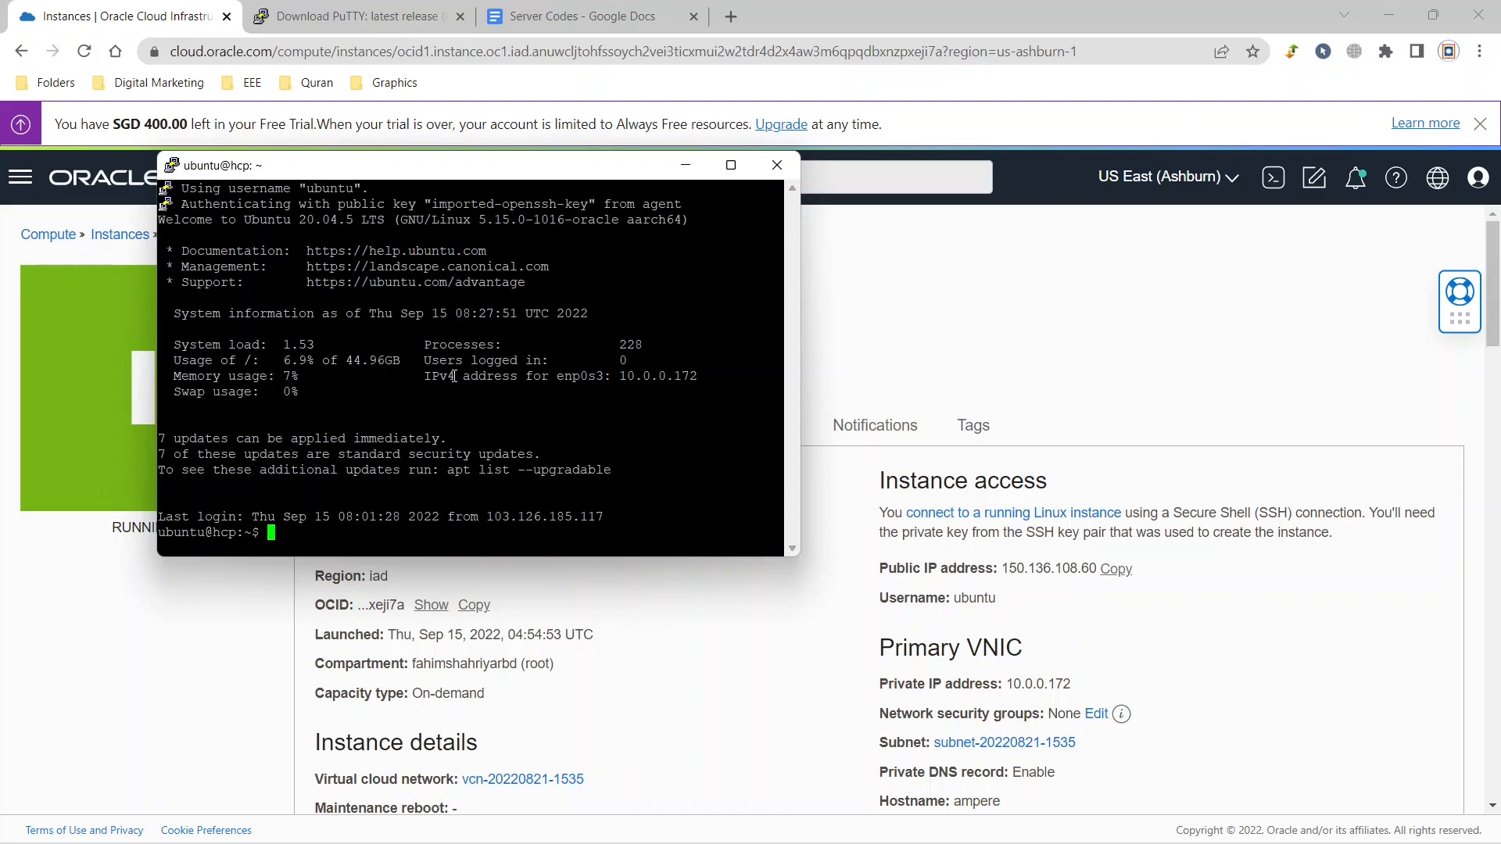
Switch to the root user with sudo su -.
{"action": "type", "text": "sudo su -"}
{"action": "key", "text": "Return"}
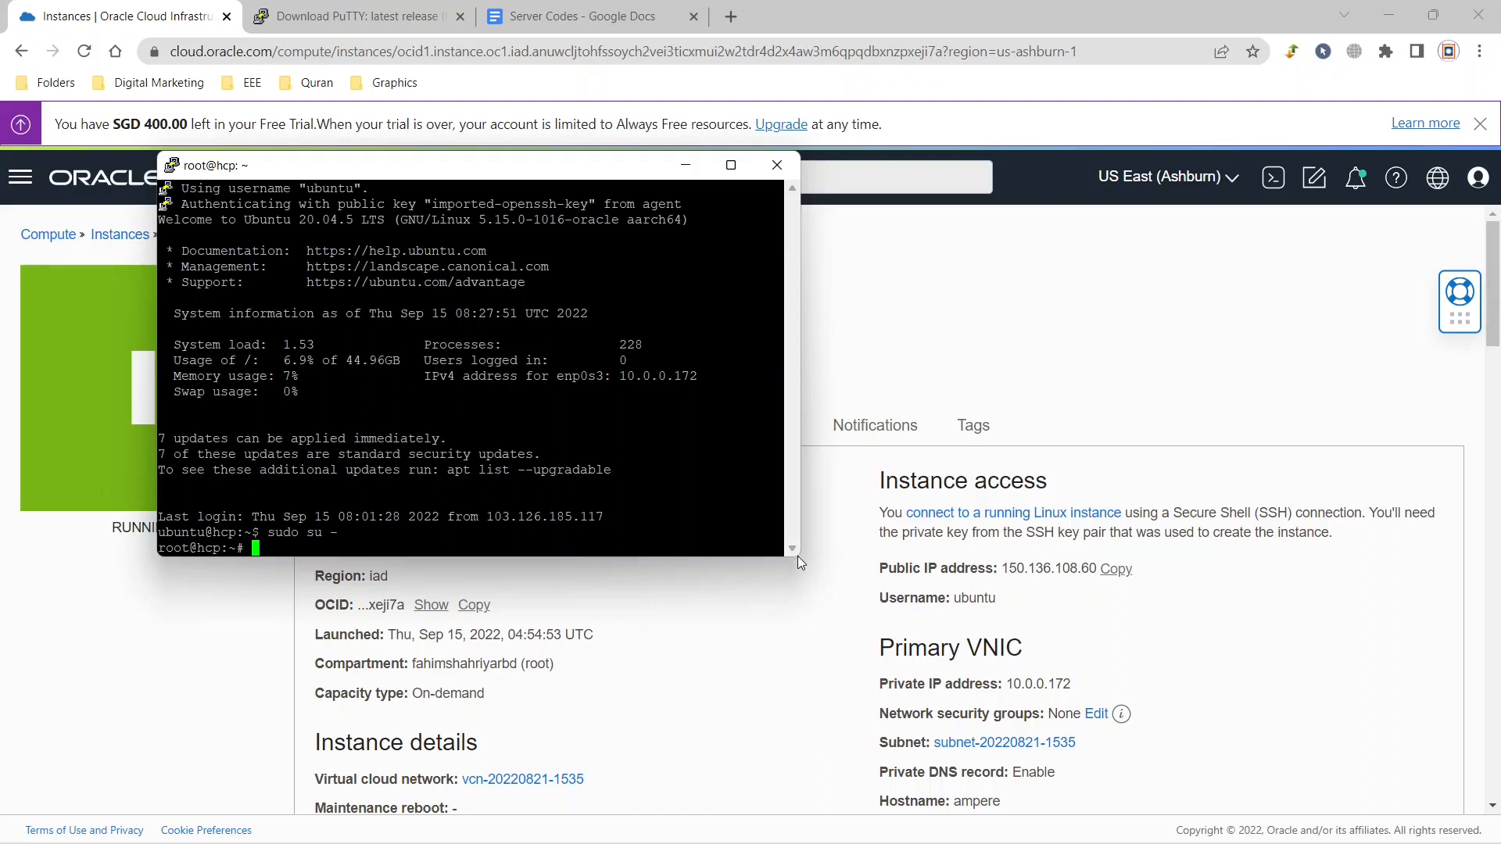
Enlarge the terminal window and change the Hestia control panel port by running v-change-sys-port 2083.
{"action": "left_click_drag", "start_coordinate": [797, 558], "coordinate": [1213, 743]}
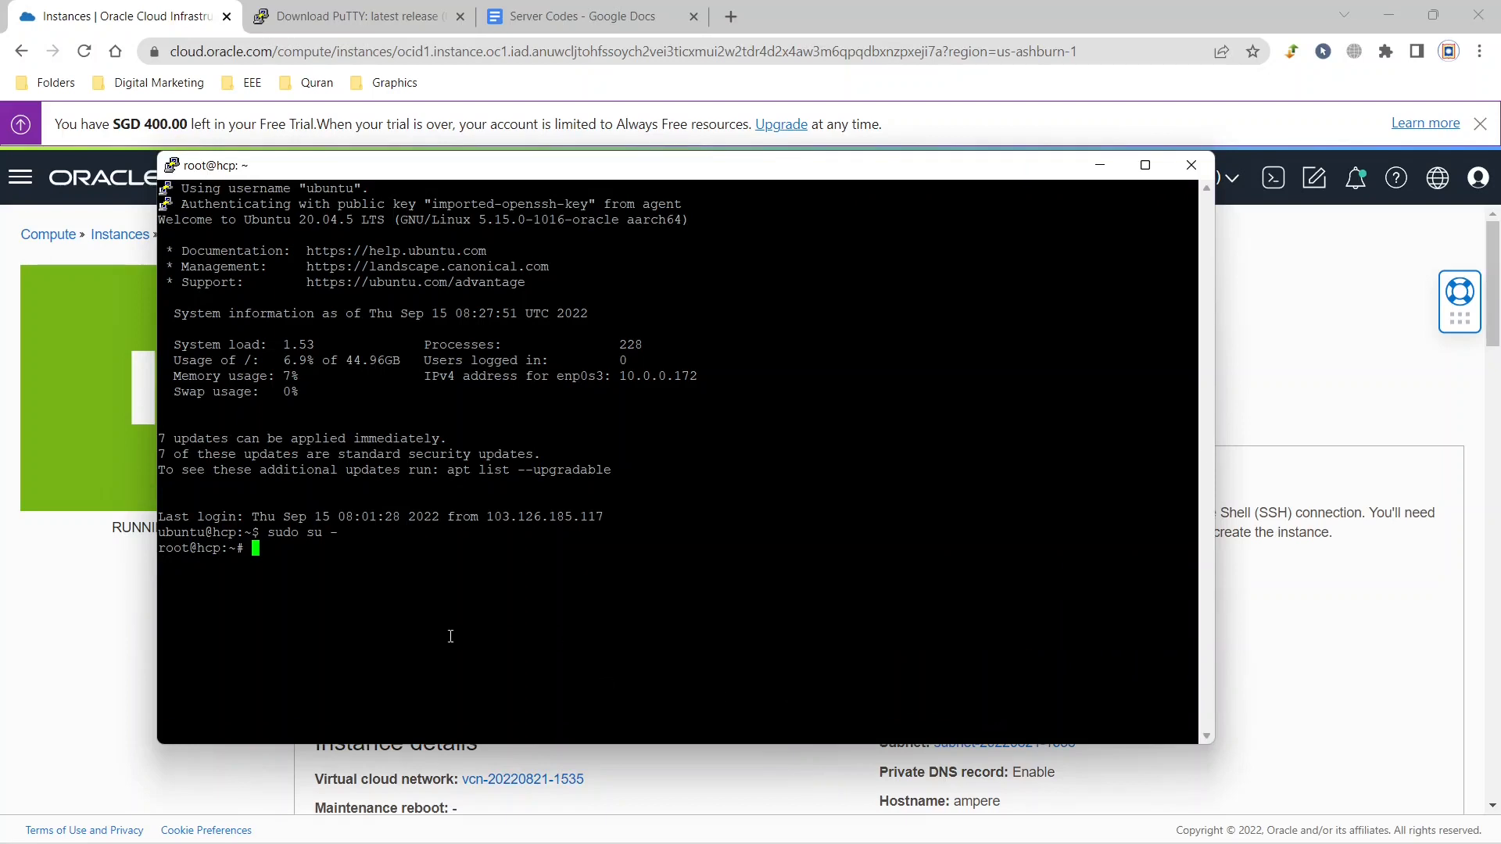
{"action": "right_click", "coordinate": [291, 557]}
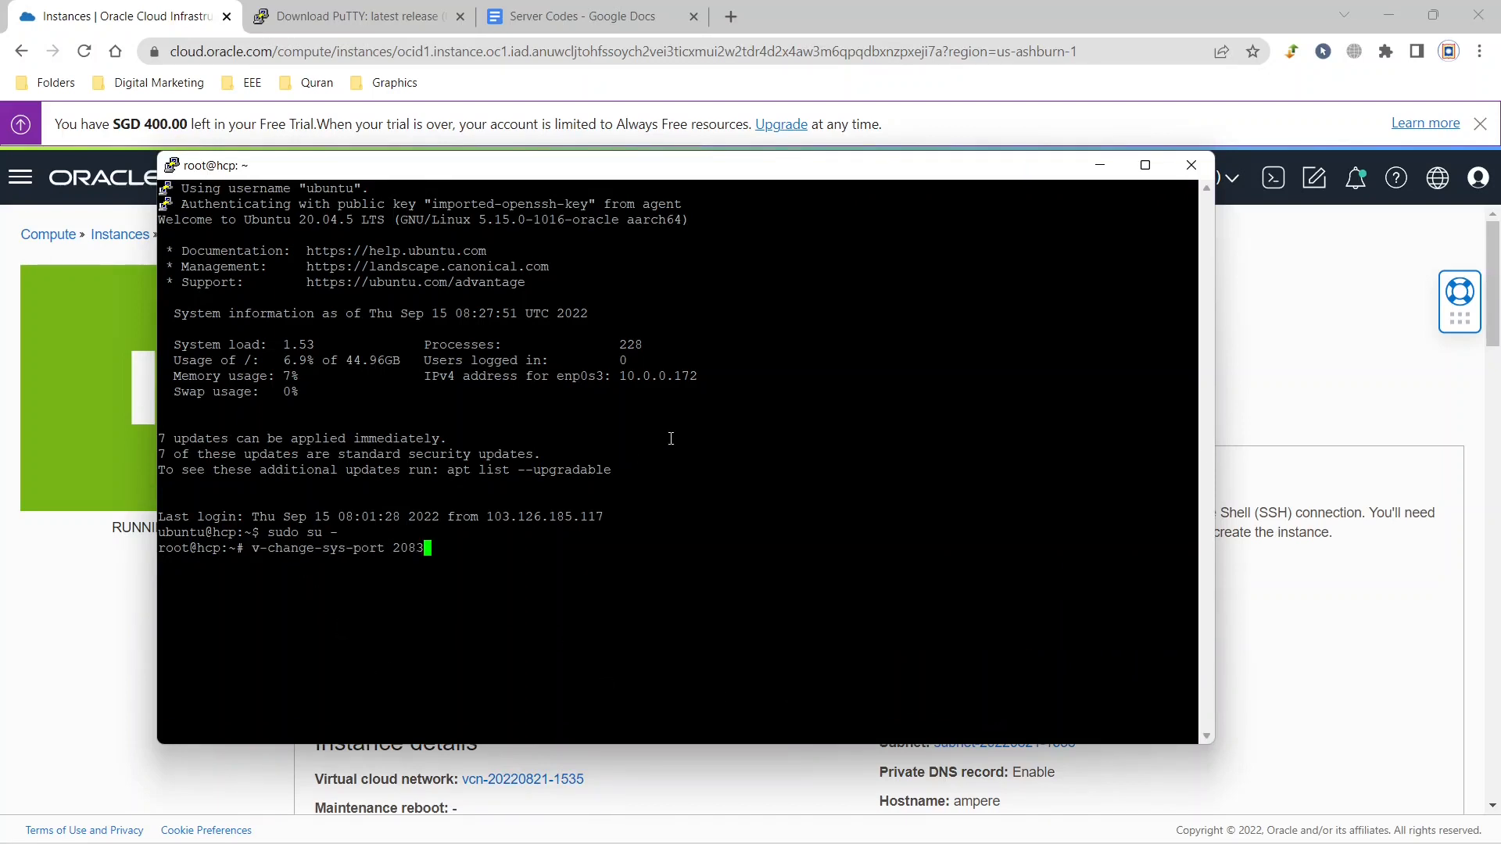
{"action": "key", "text": "Return"}
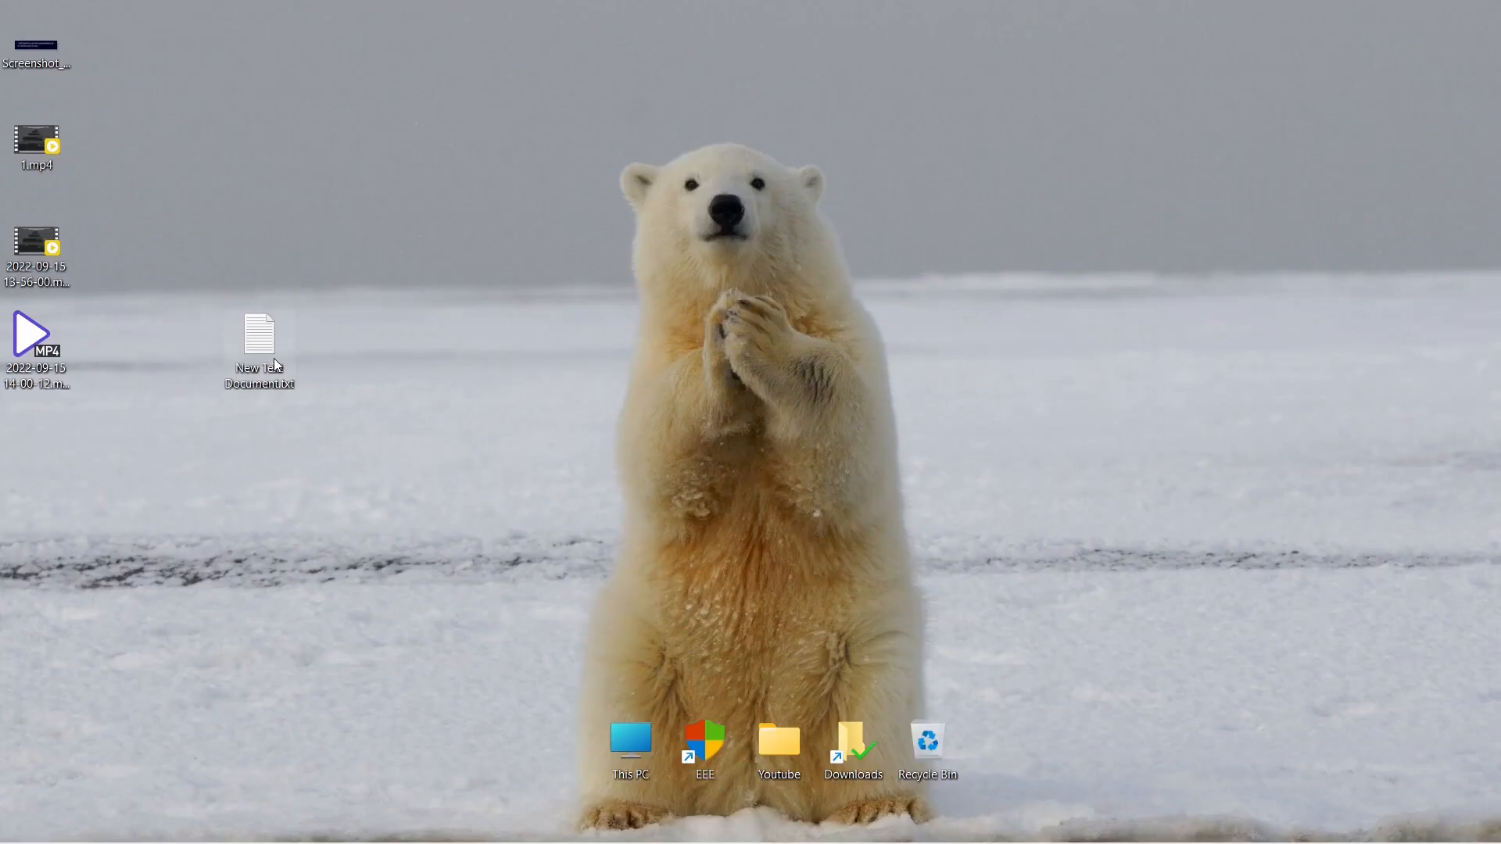
Open New Text Document.txt from the desktop, copy the admin URL from it and minimize the file.
{"action": "double_click", "coordinate": [273, 364]}
{"action": "left_click", "coordinate": [1288, 138]}
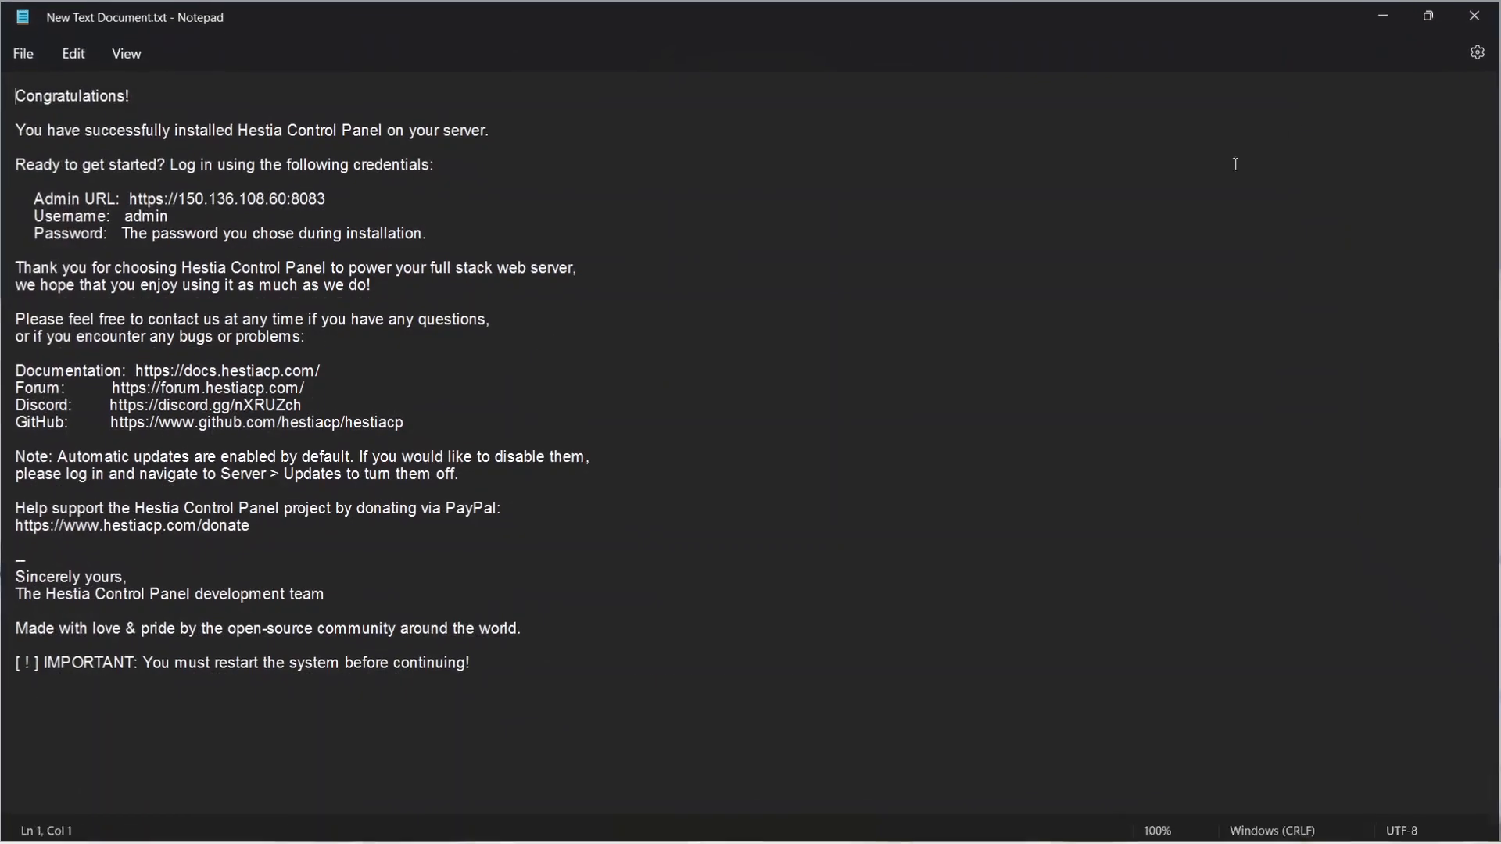
{"action": "left_click_drag", "start_coordinate": [327, 199], "coordinate": [124, 199]}
{"action": "key", "text": "ctrl+c"}
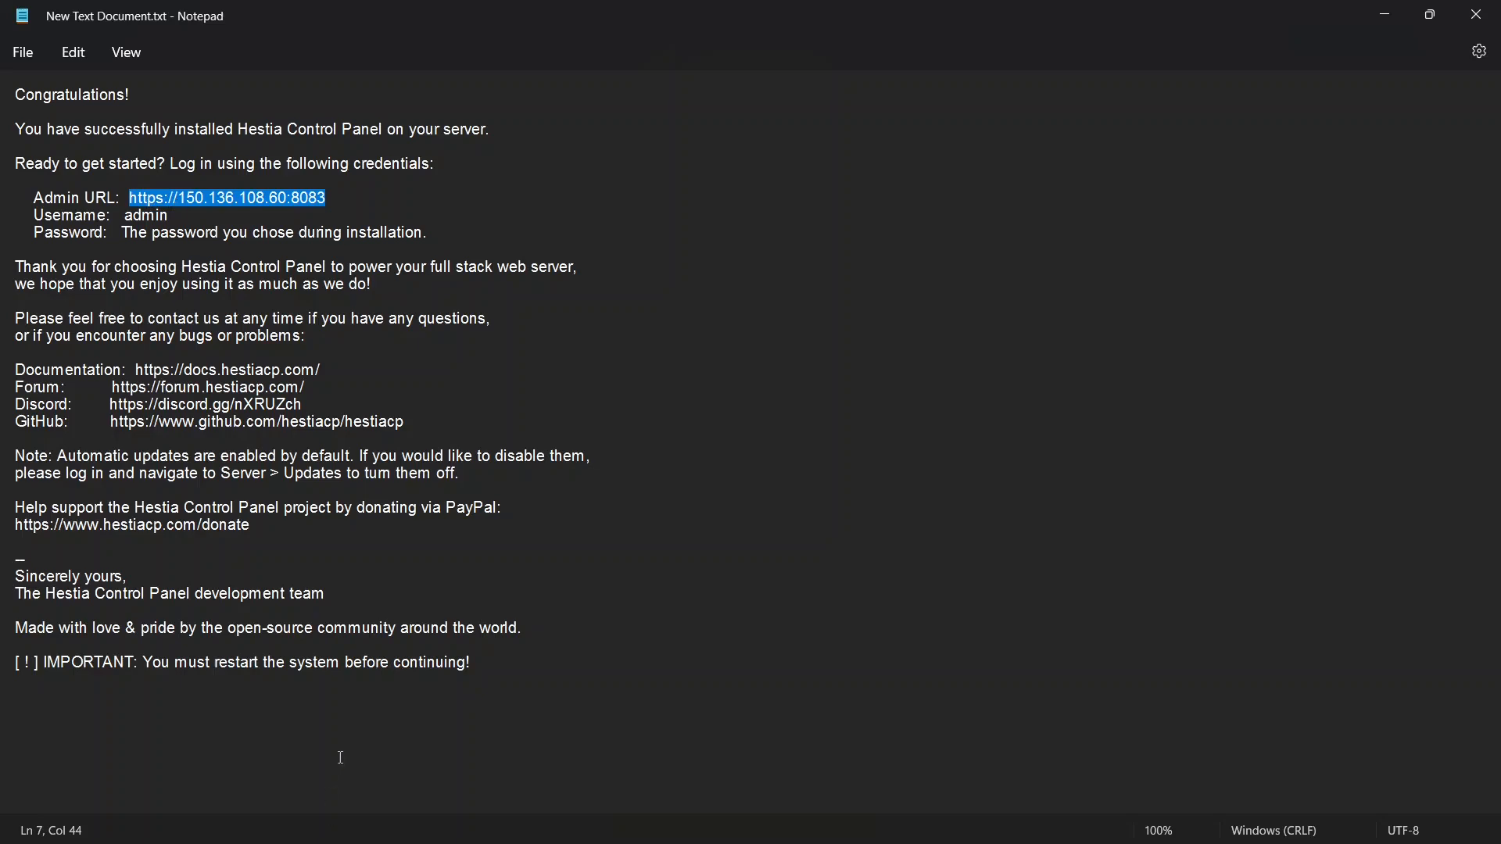
{"action": "left_click", "coordinate": [1386, 14]}
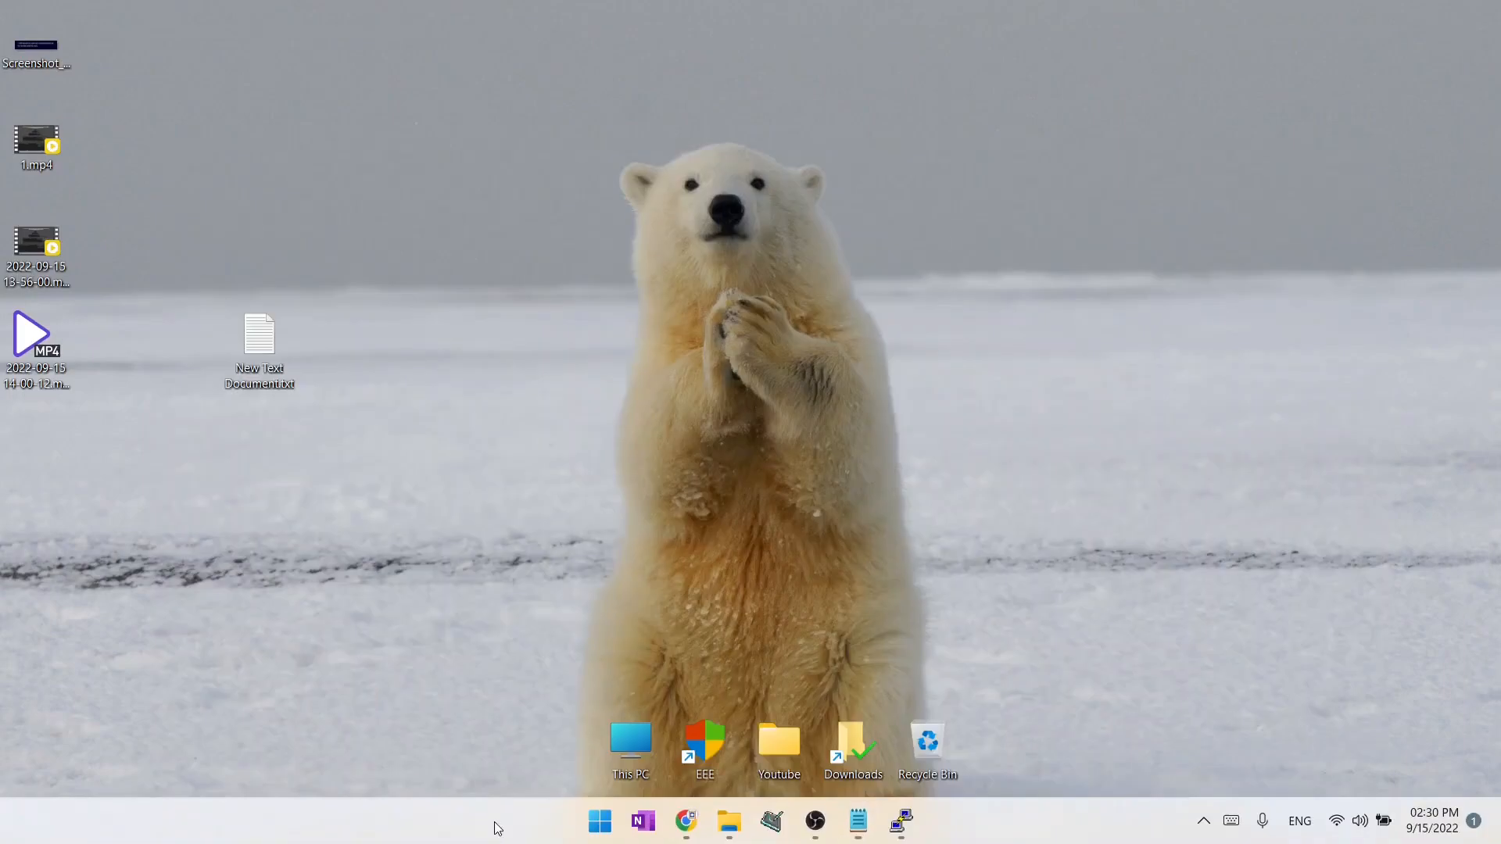
Open the copied admin URL in a new Chrome tab with the port changed to 2083 and proceed past the privacy warning.
{"action": "left_click", "coordinate": [691, 813]}
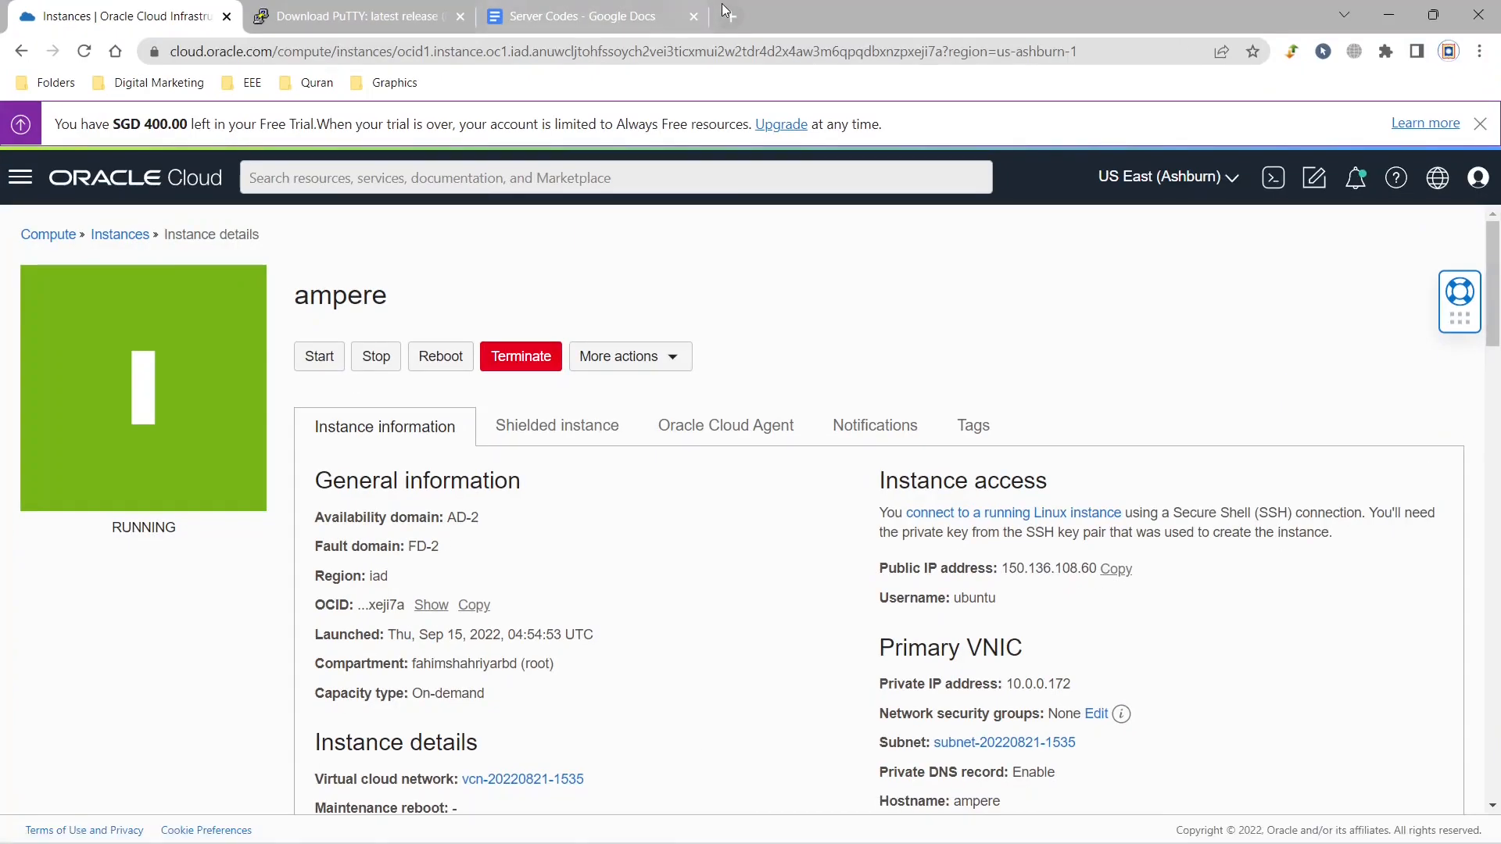
{"action": "left_click", "coordinate": [720, 15]}
{"action": "key", "text": "ctrl+v"}
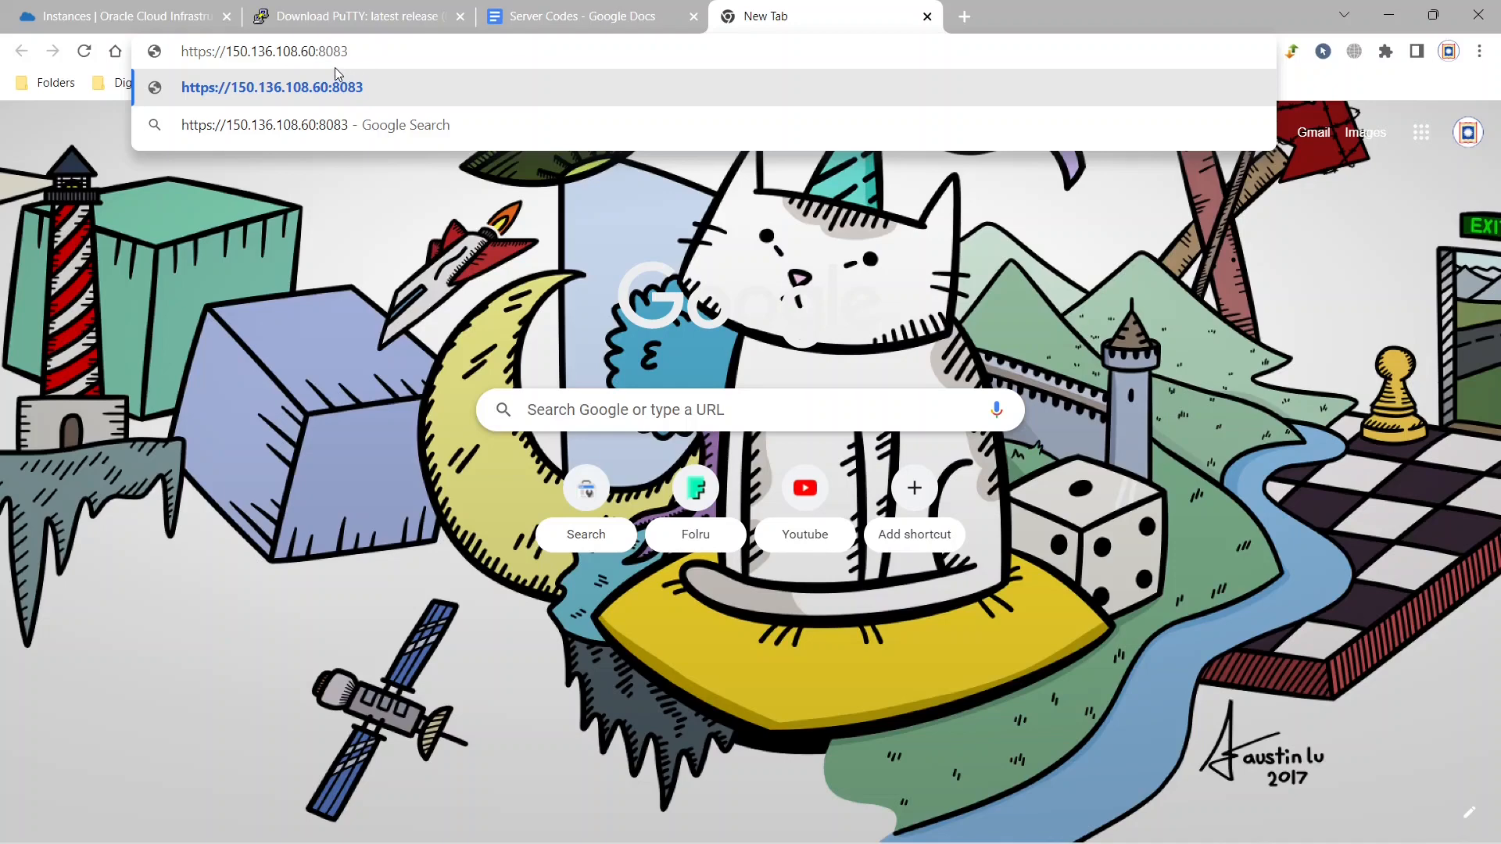
{"action": "key", "text": "BackSpace"}
{"action": "type", "text": "2"}
{"action": "left_click", "coordinate": [364, 49]}
{"action": "key", "text": "Return"}
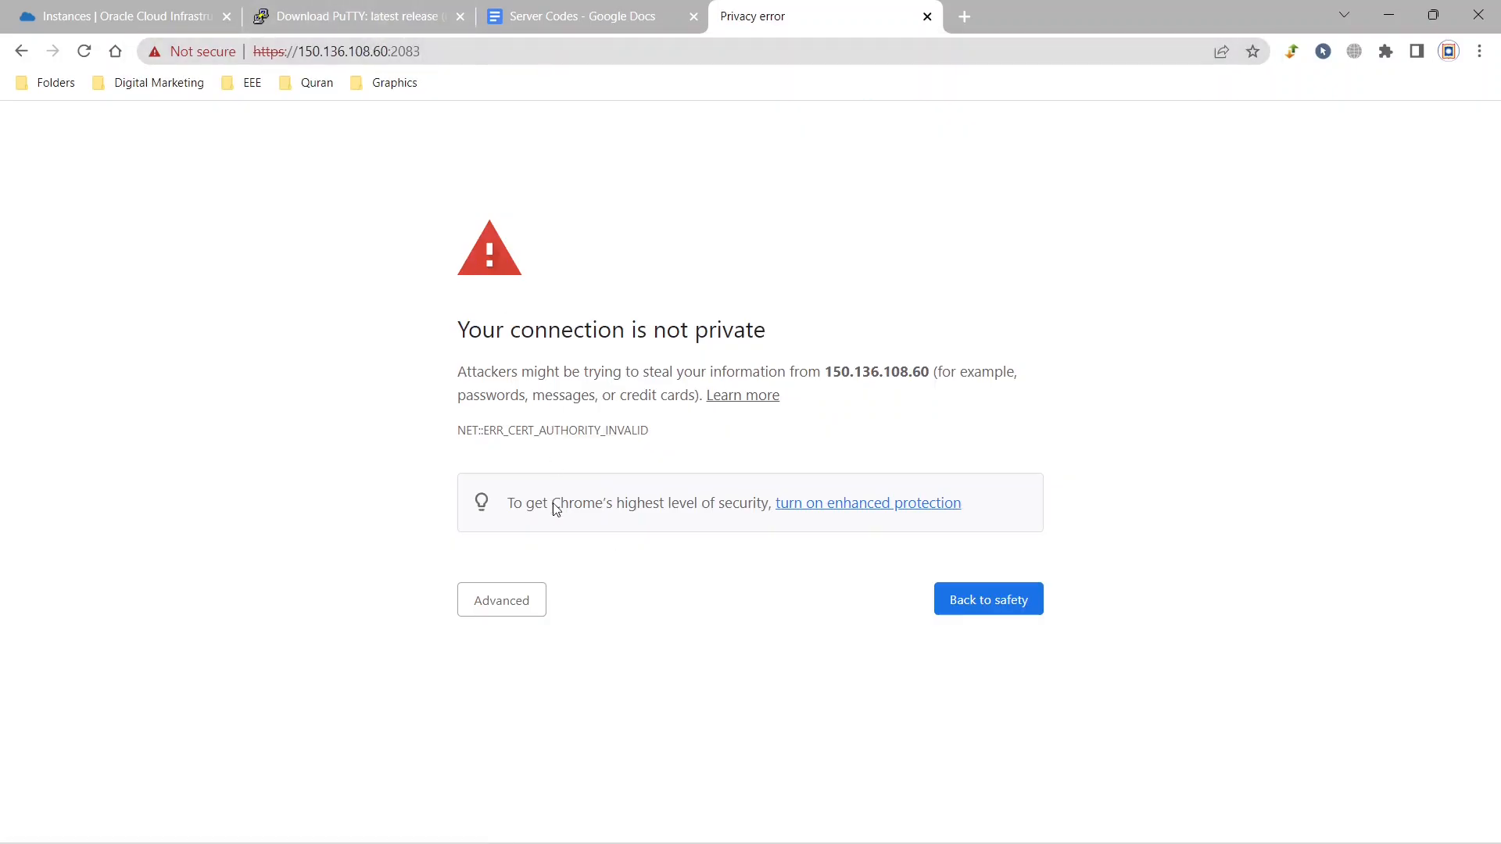
{"action": "left_click", "coordinate": [532, 599]}
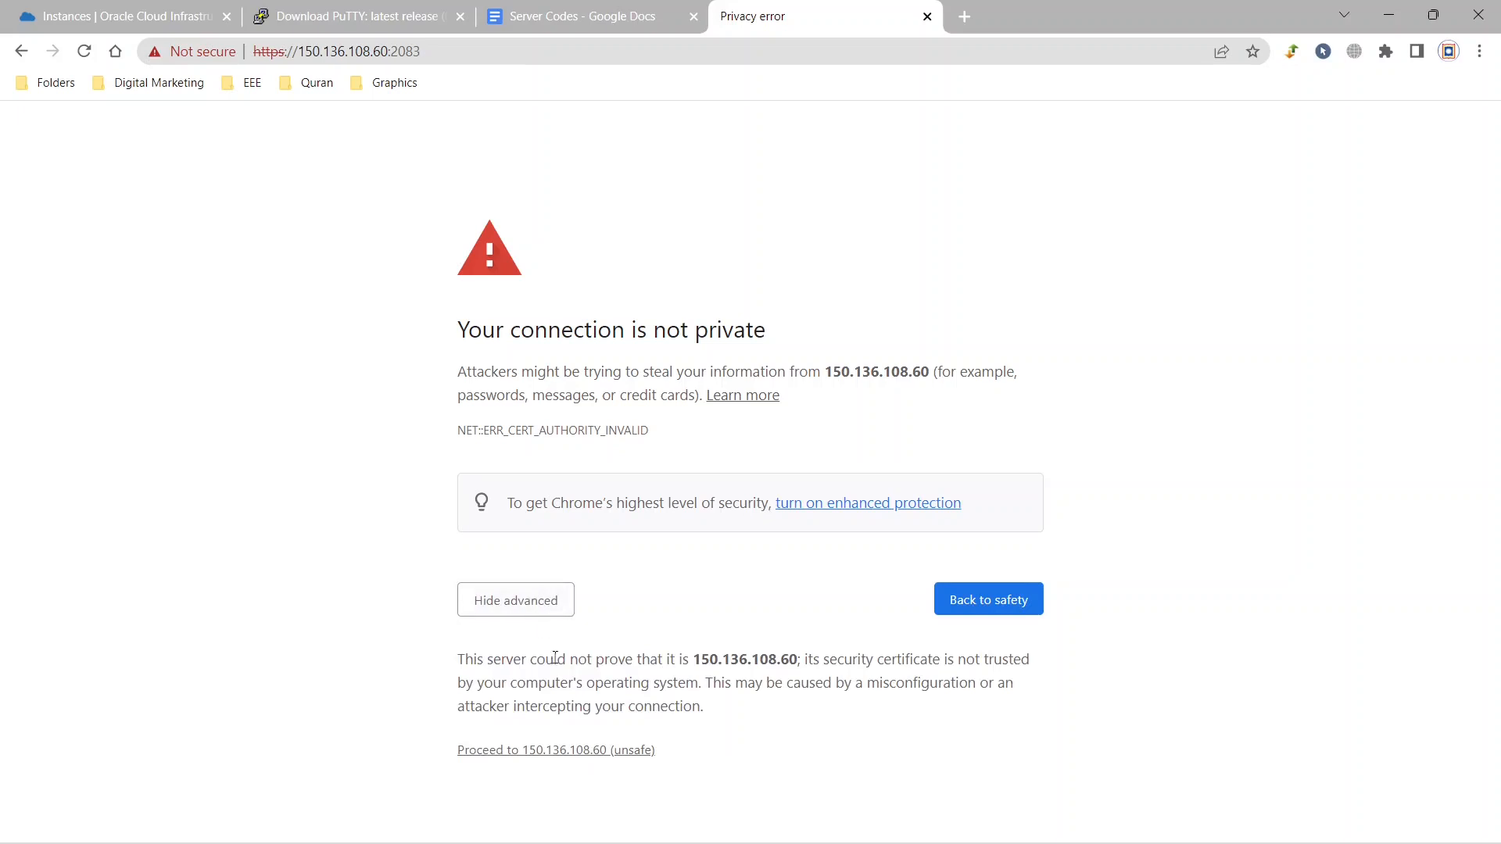
{"action": "left_click", "coordinate": [565, 752]}
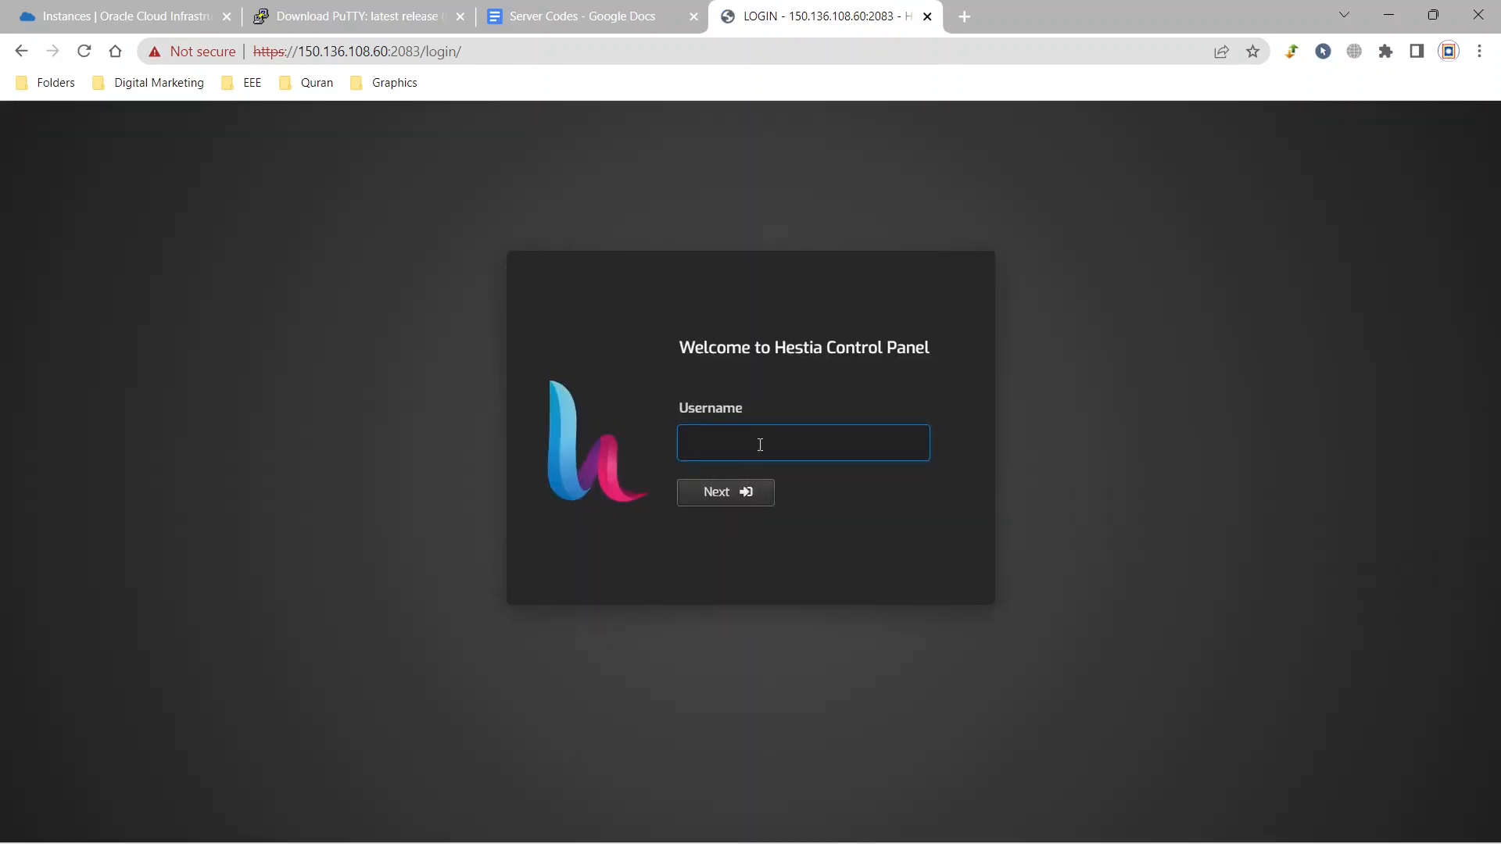
Look up the username in the saved installation notes and log in to Hestia as admin with the account password.
{"action": "left_click", "coordinate": [759, 445]}
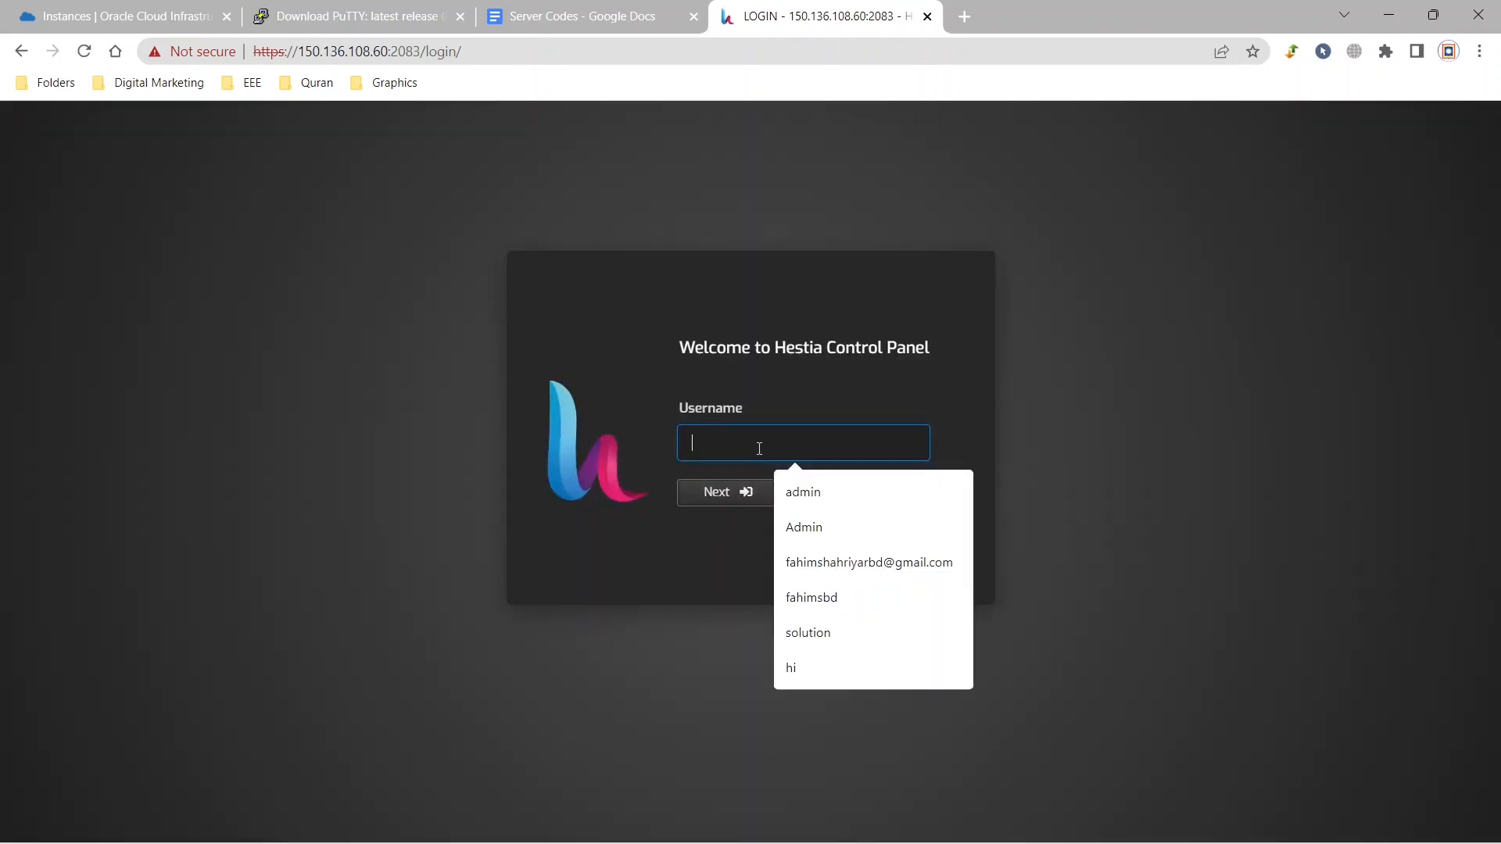
{"action": "left_click", "coordinate": [1111, 260]}
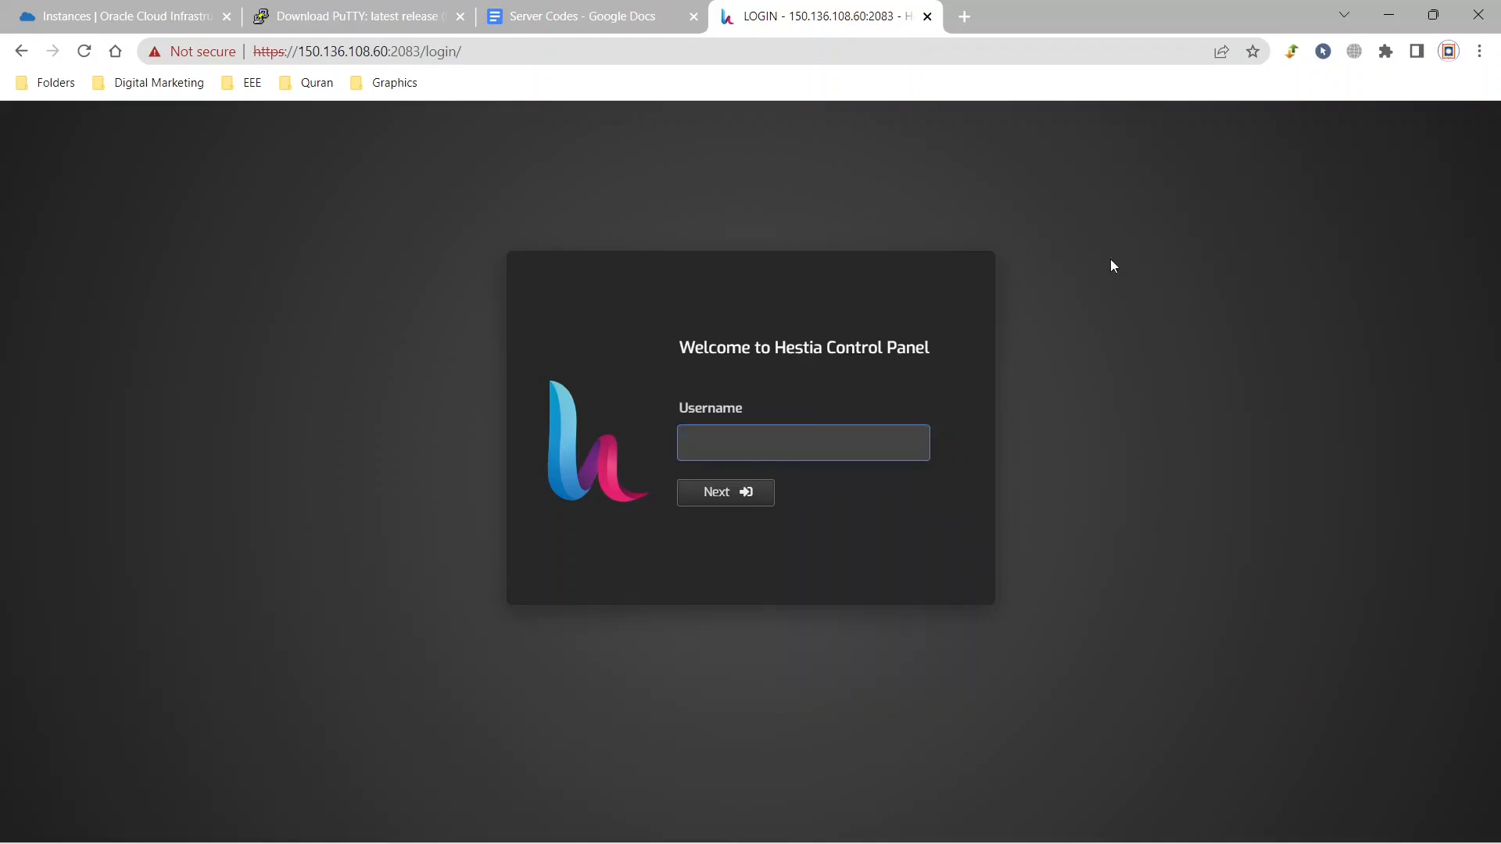
{"action": "mouse_move", "coordinate": [860, 819]}
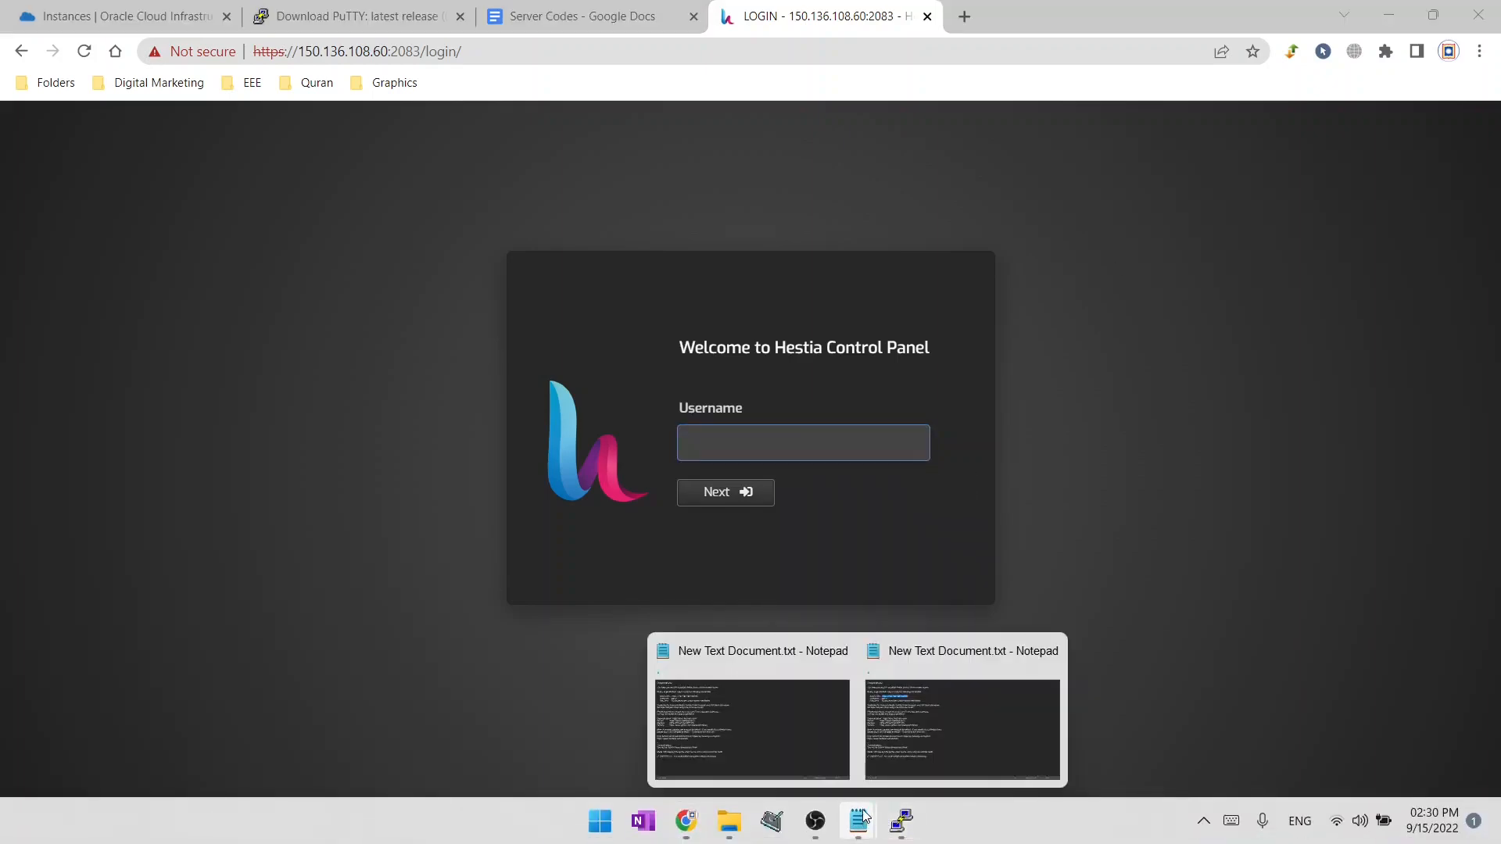
{"action": "left_click", "coordinate": [891, 749]}
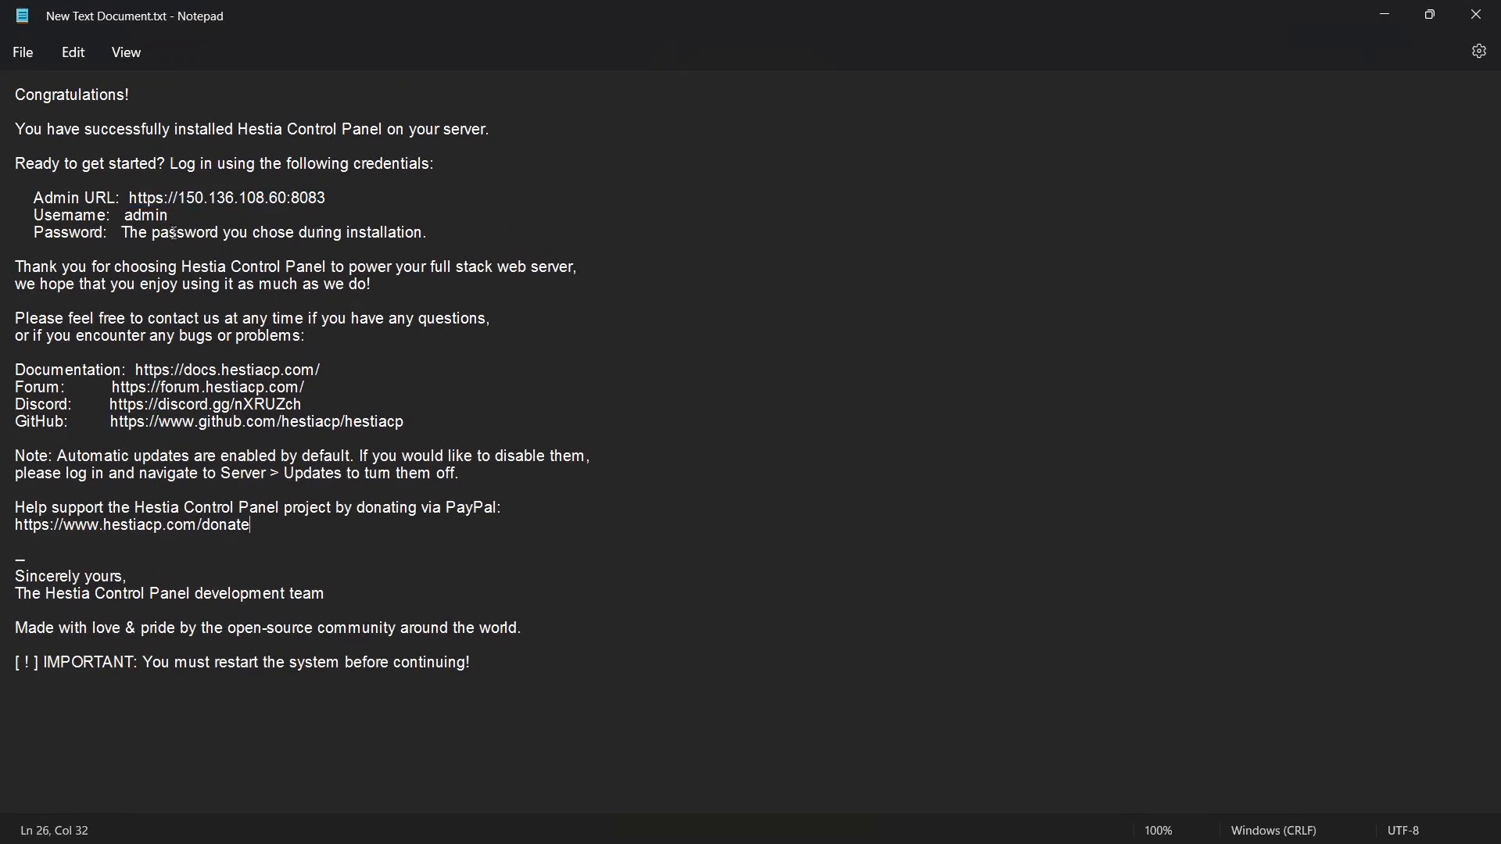
{"action": "left_click", "coordinate": [1385, 14]}
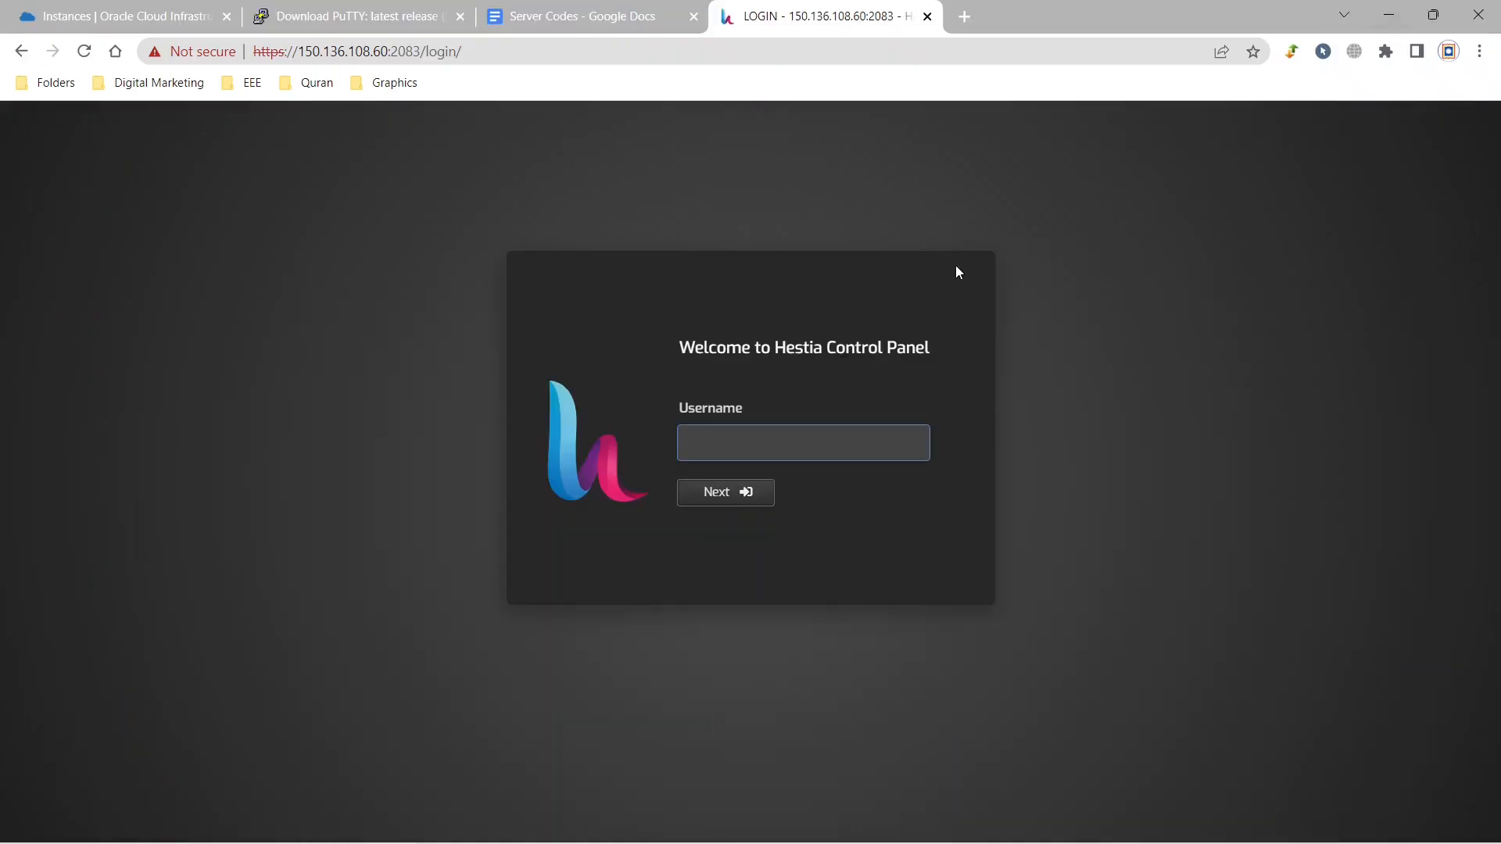
{"action": "left_click", "coordinate": [742, 440]}
{"action": "left_click", "coordinate": [796, 492]}
{"action": "left_click", "coordinate": [749, 492]}
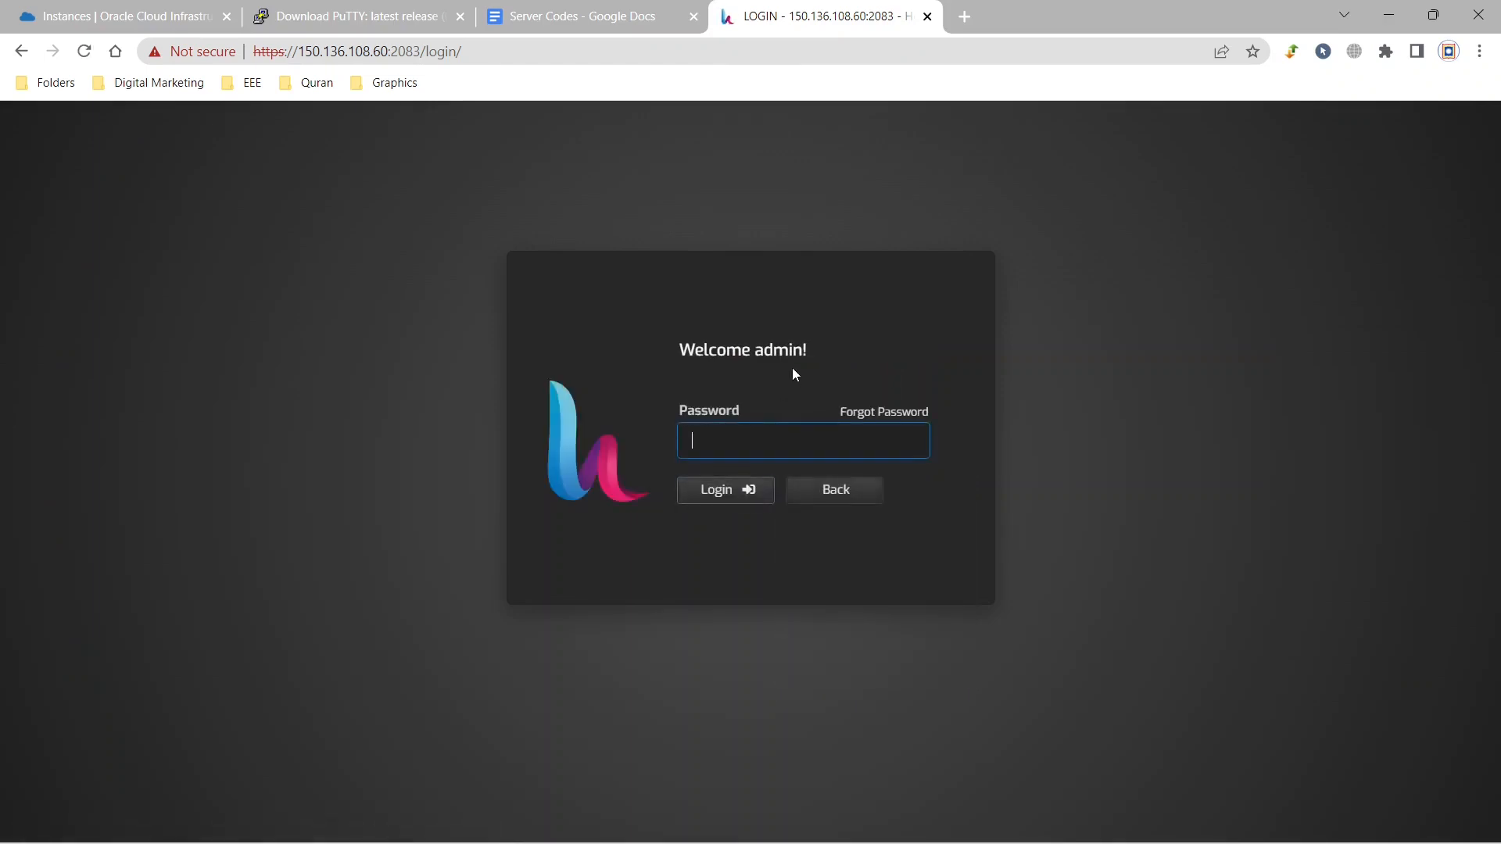
{"action": "type", "text": "*******"}
{"action": "left_click", "coordinate": [749, 492]}
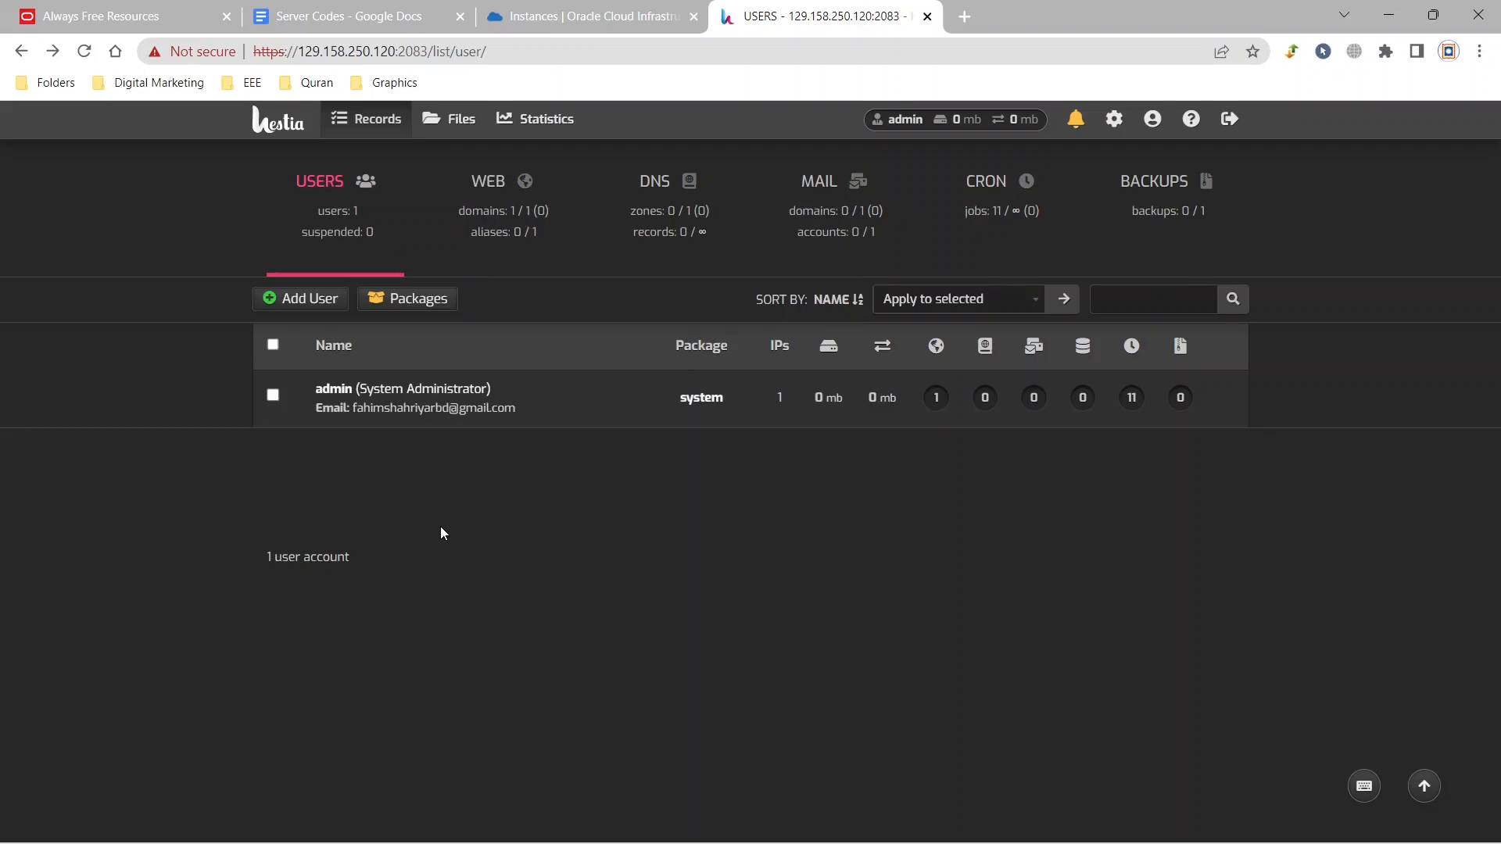
Start adding a Hestia user and fill in the username, the user's full name and the contact e-mail.
{"action": "left_click", "coordinate": [293, 302]}
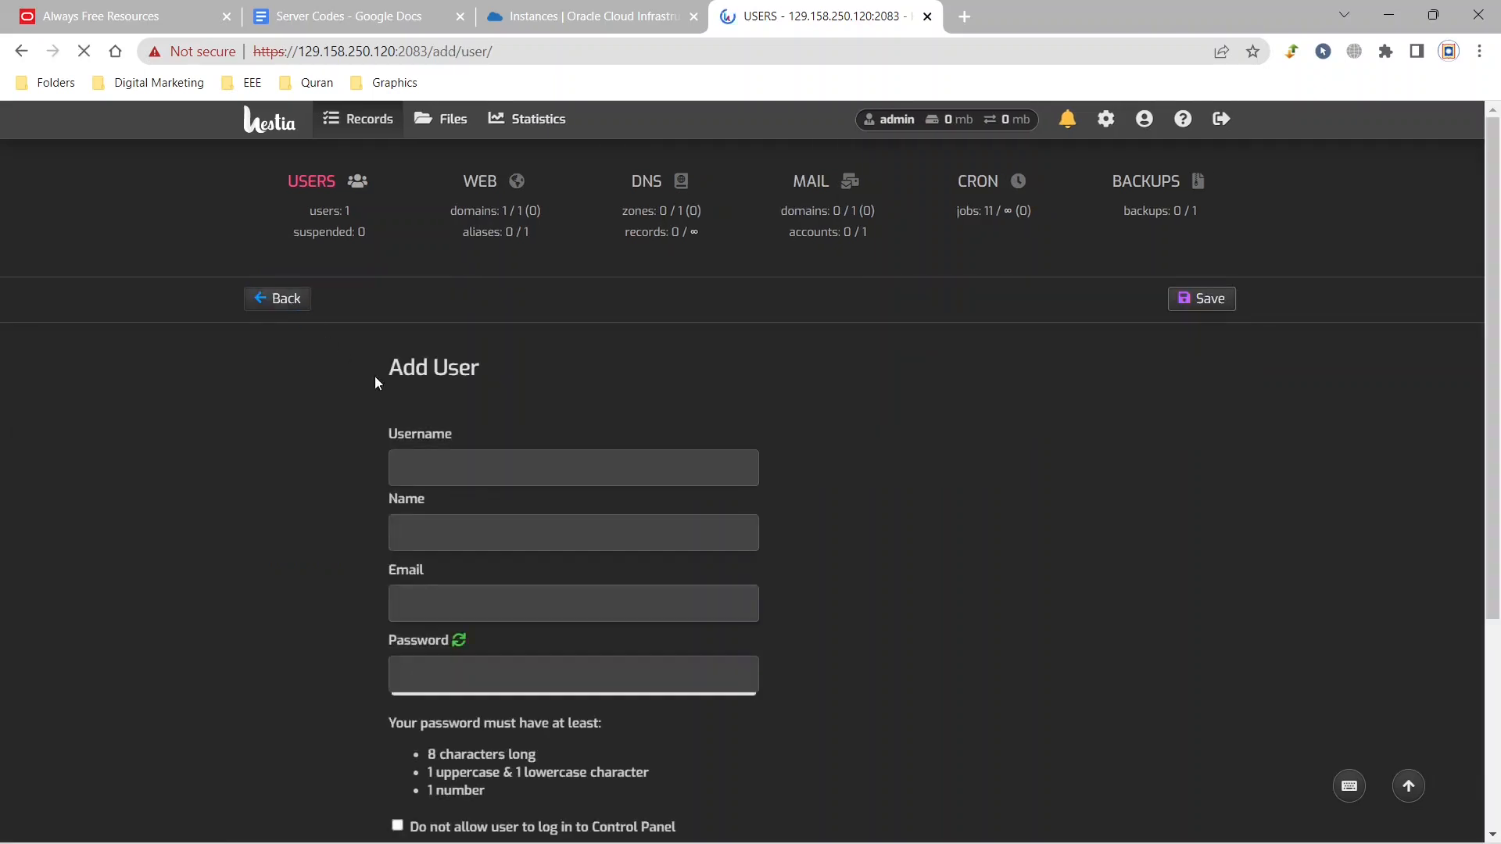
{"action": "left_click", "coordinate": [477, 467]}
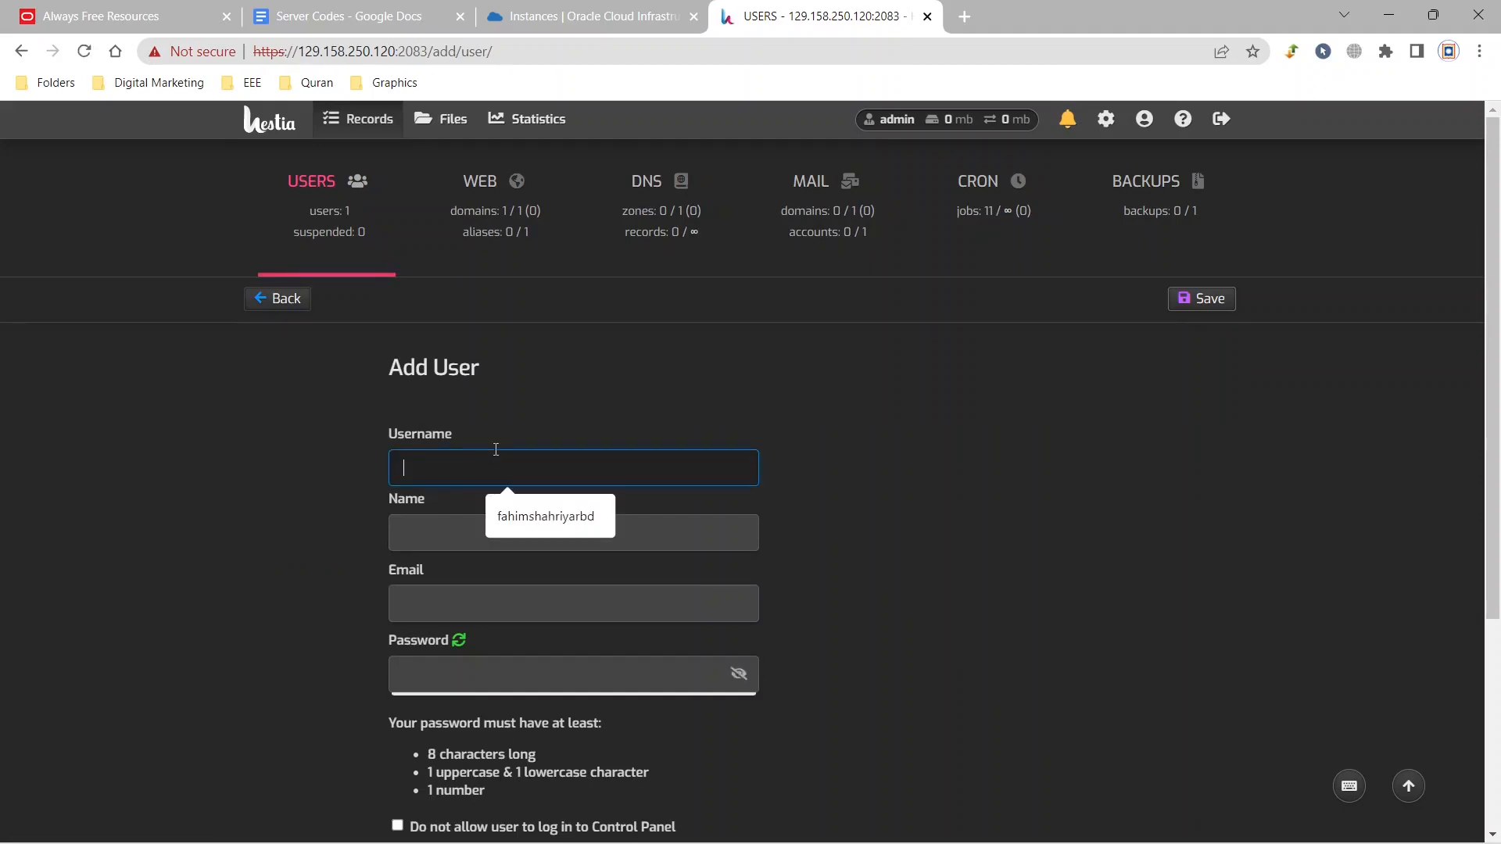
{"action": "left_click", "coordinate": [524, 517]}
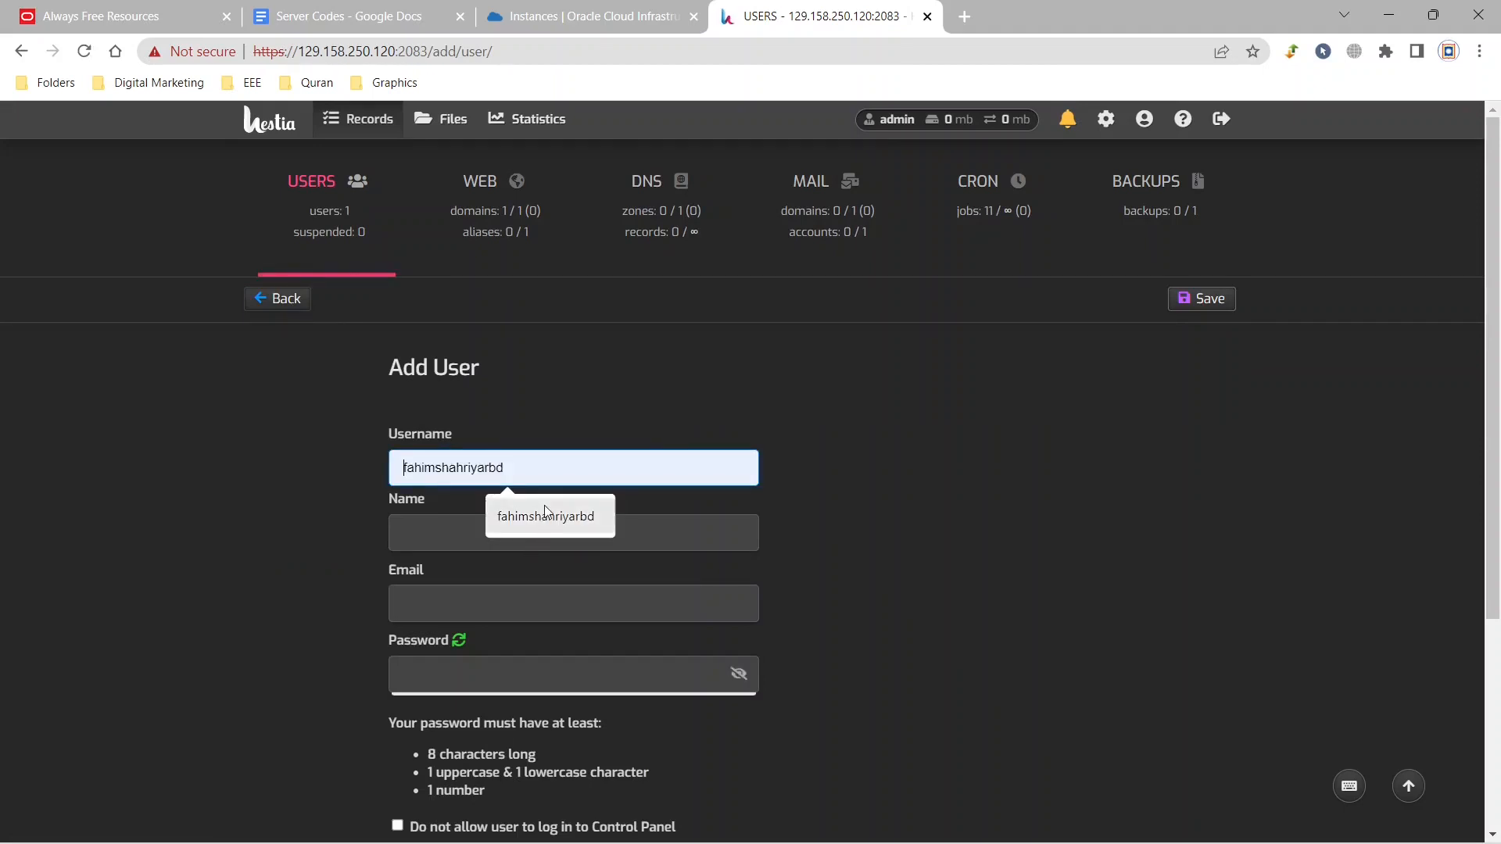
{"action": "left_click", "coordinate": [590, 535]}
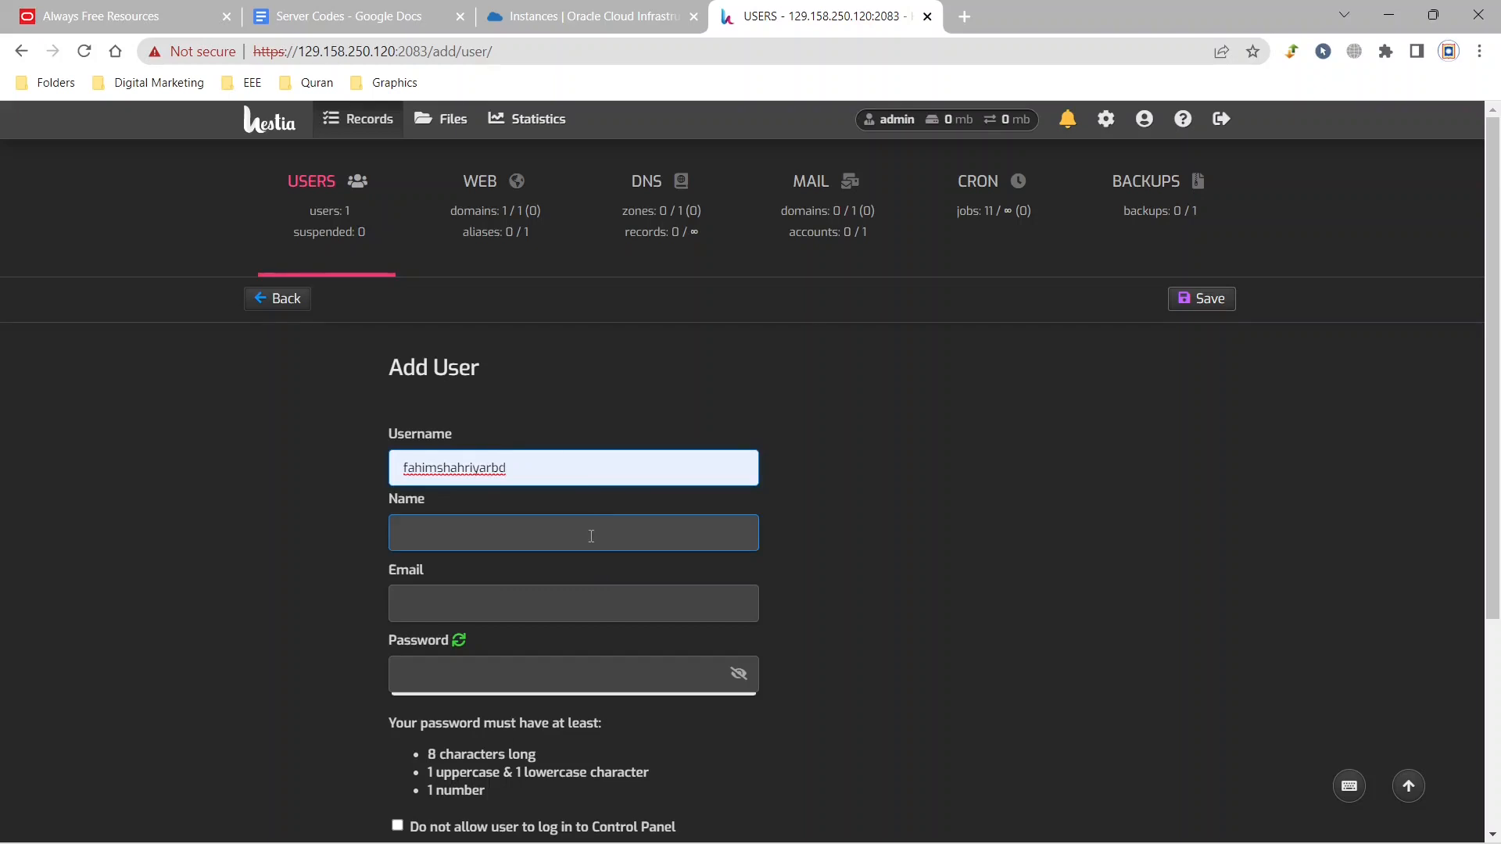
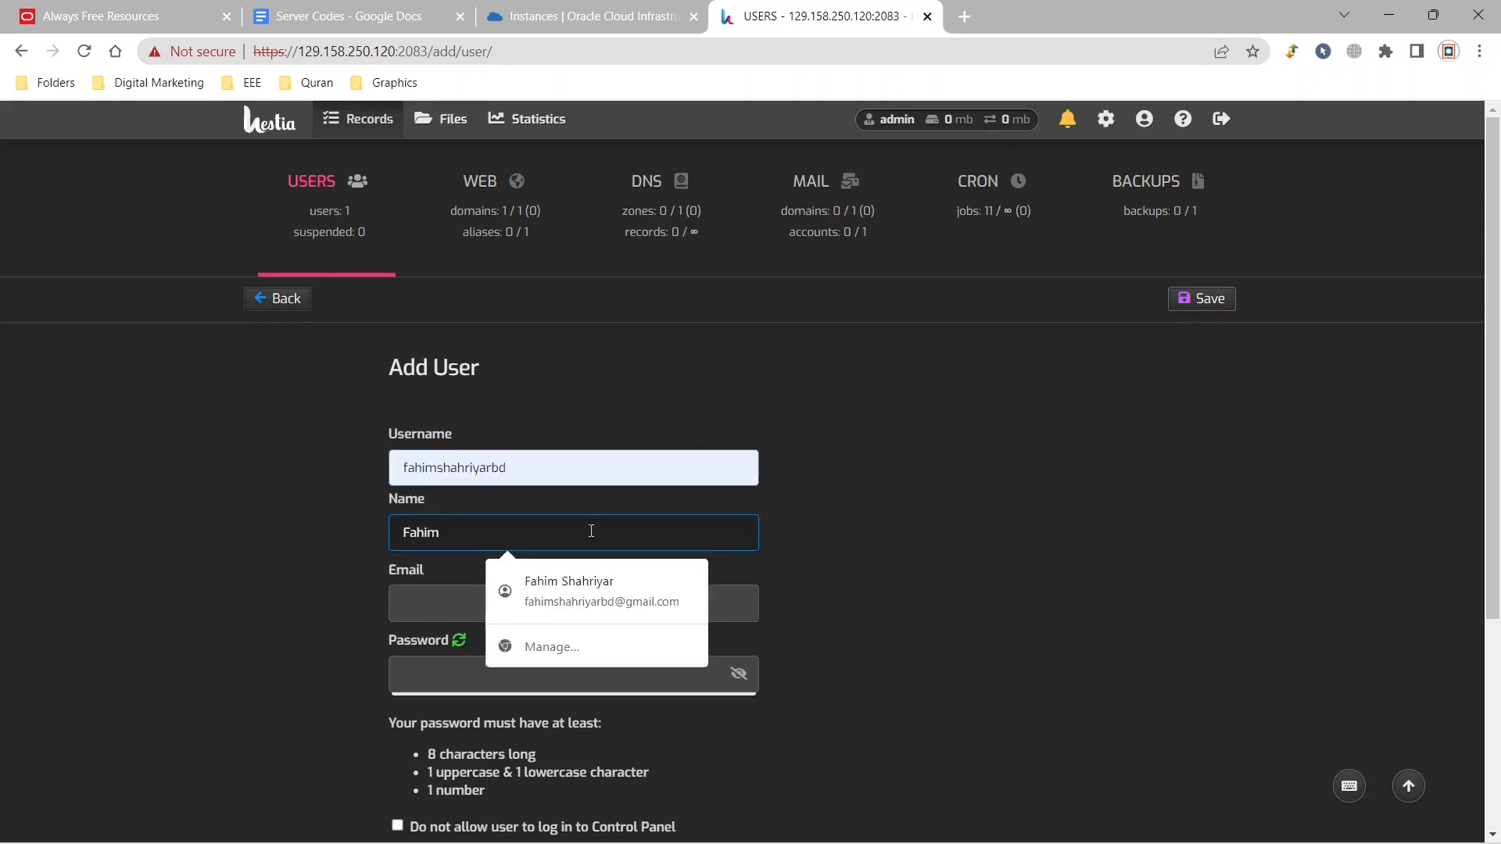
{"action": "left_click", "coordinate": [407, 604]}
{"action": "left_click", "coordinate": [539, 666]}
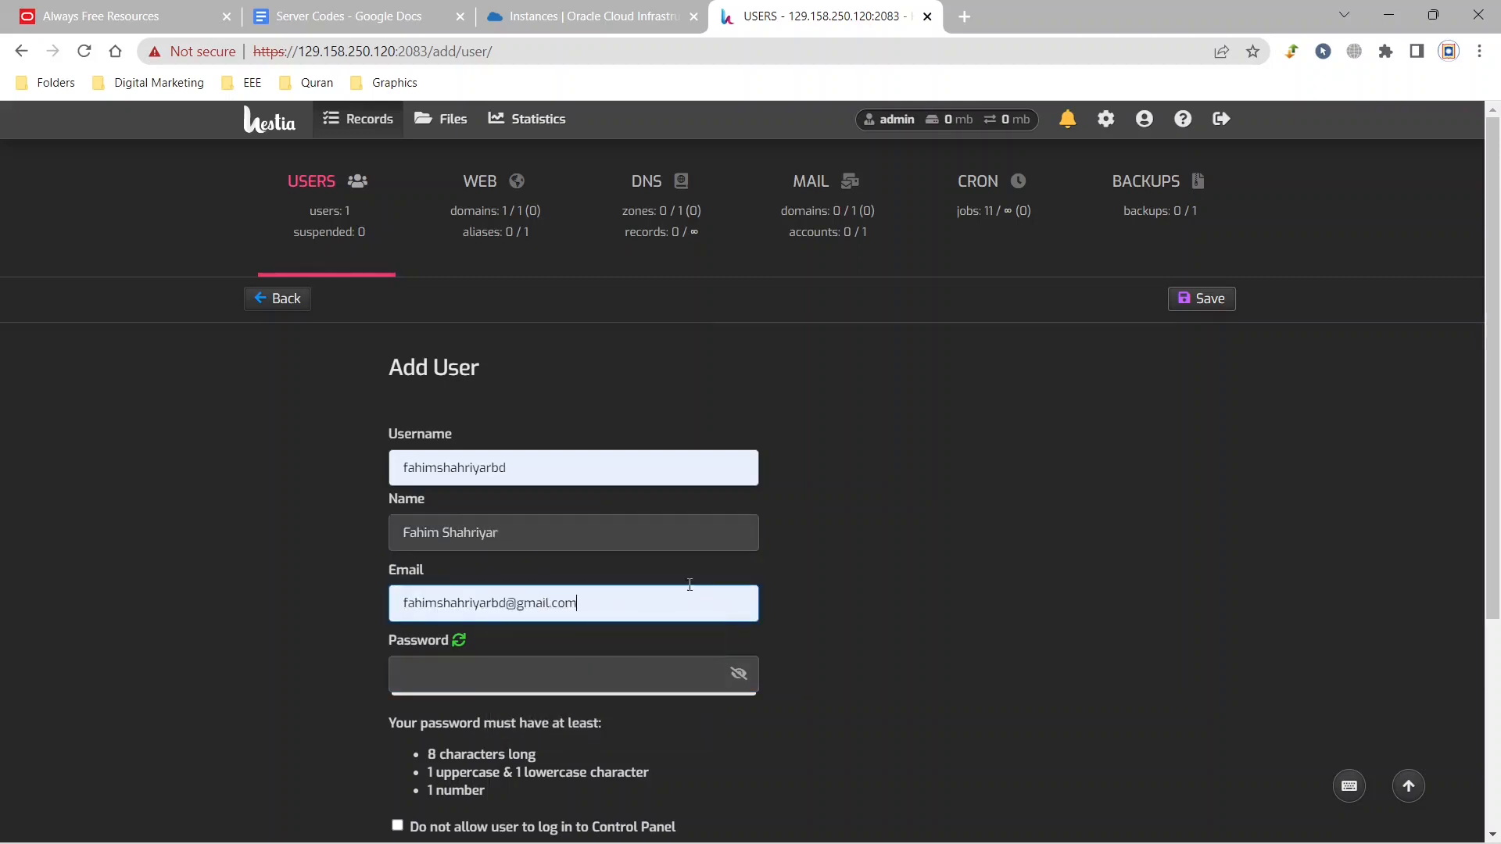
Enter the account password for the new Hestia user.
{"action": "left_click", "coordinate": [683, 679]}
{"action": "left_click", "coordinate": [739, 674]}
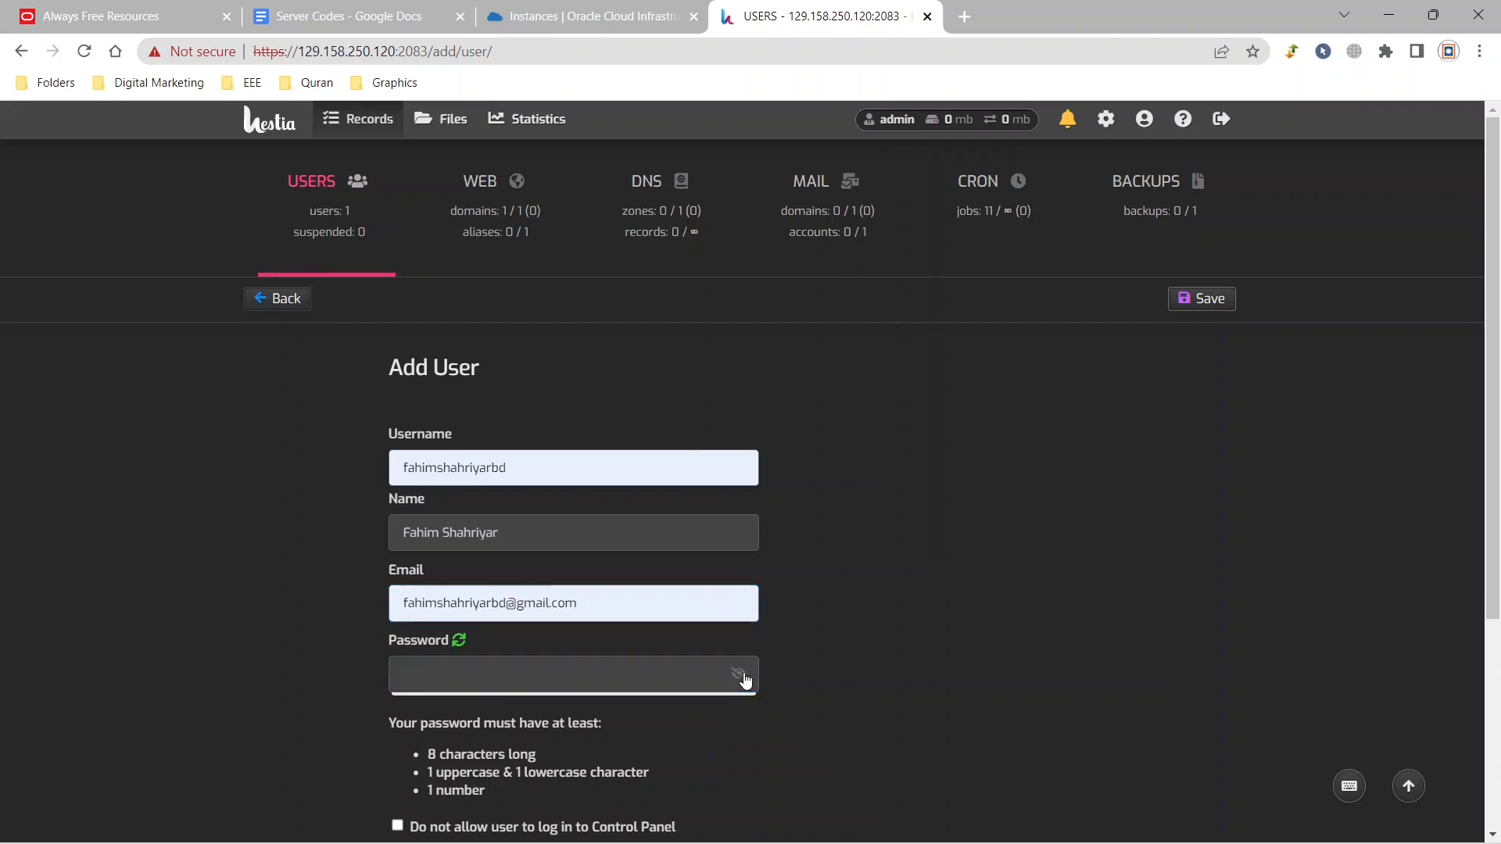
{"action": "key", "text": "shift+Tab"}
{"action": "type", "text": "••"}
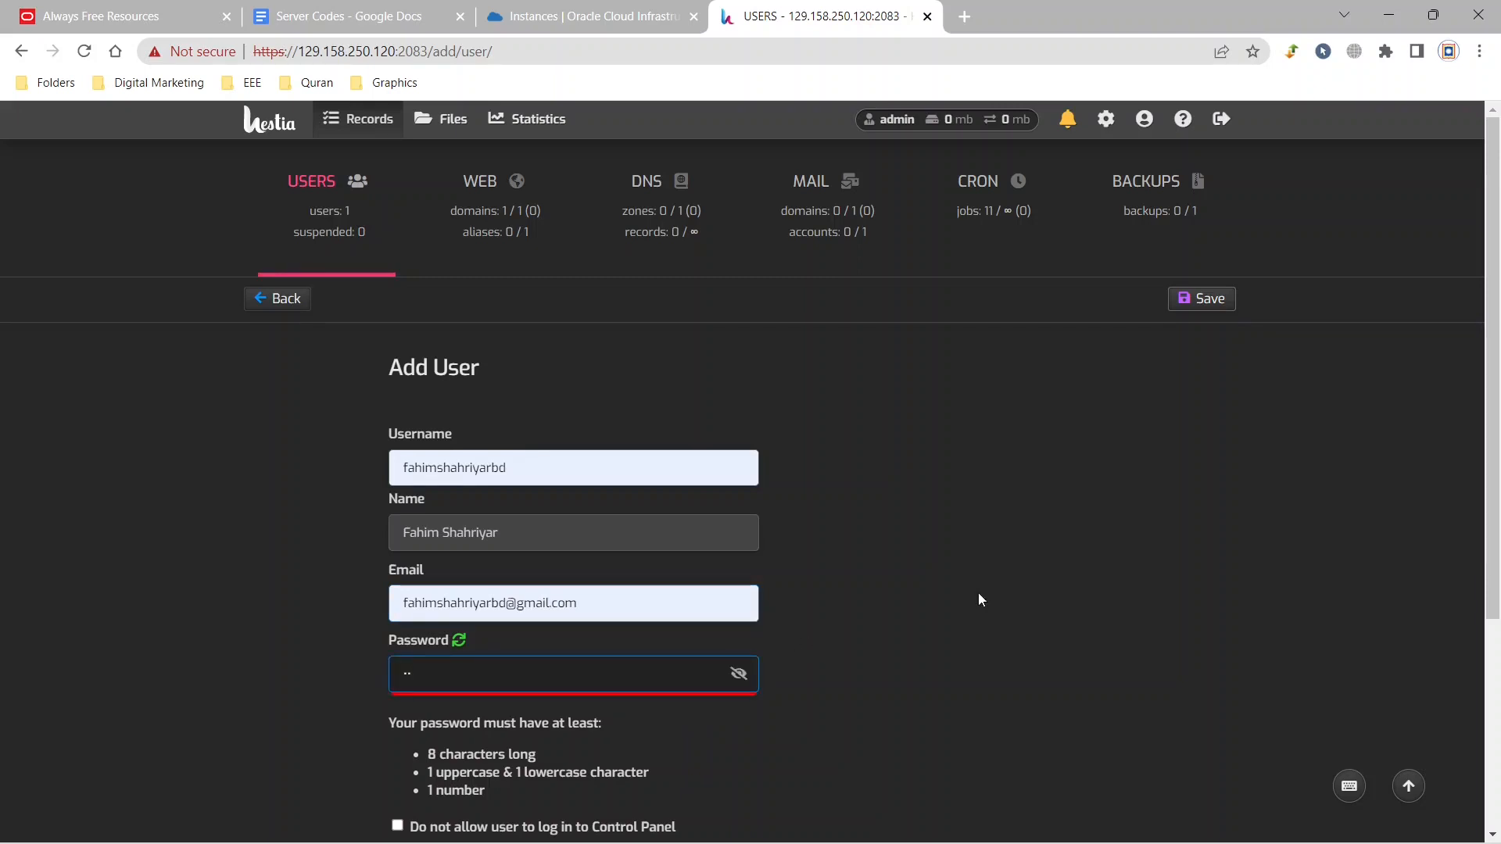
{"action": "type", "text": "••••••••"}
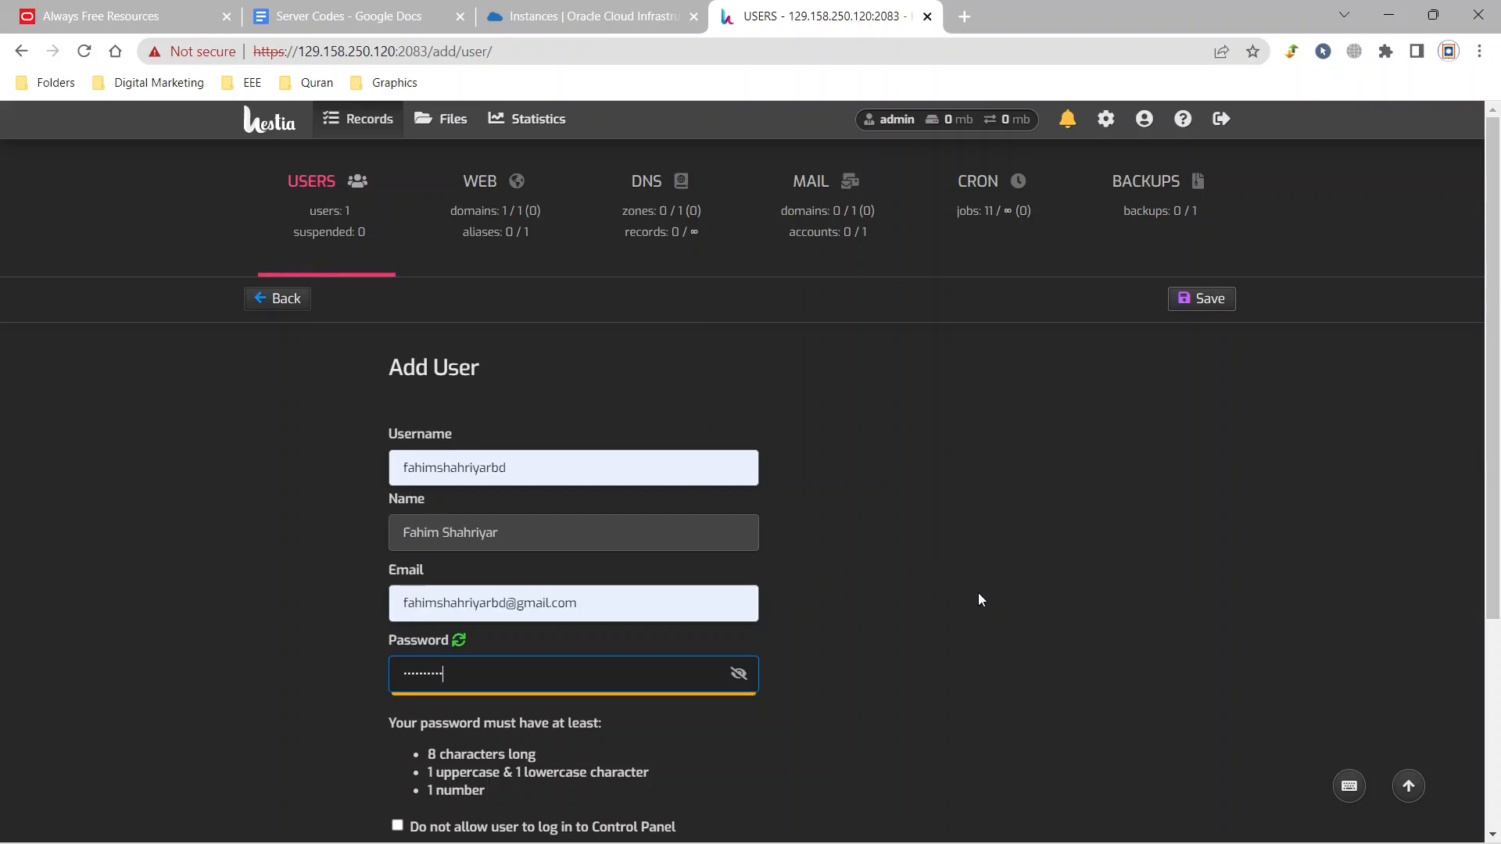
{"action": "type", "text": "••"}
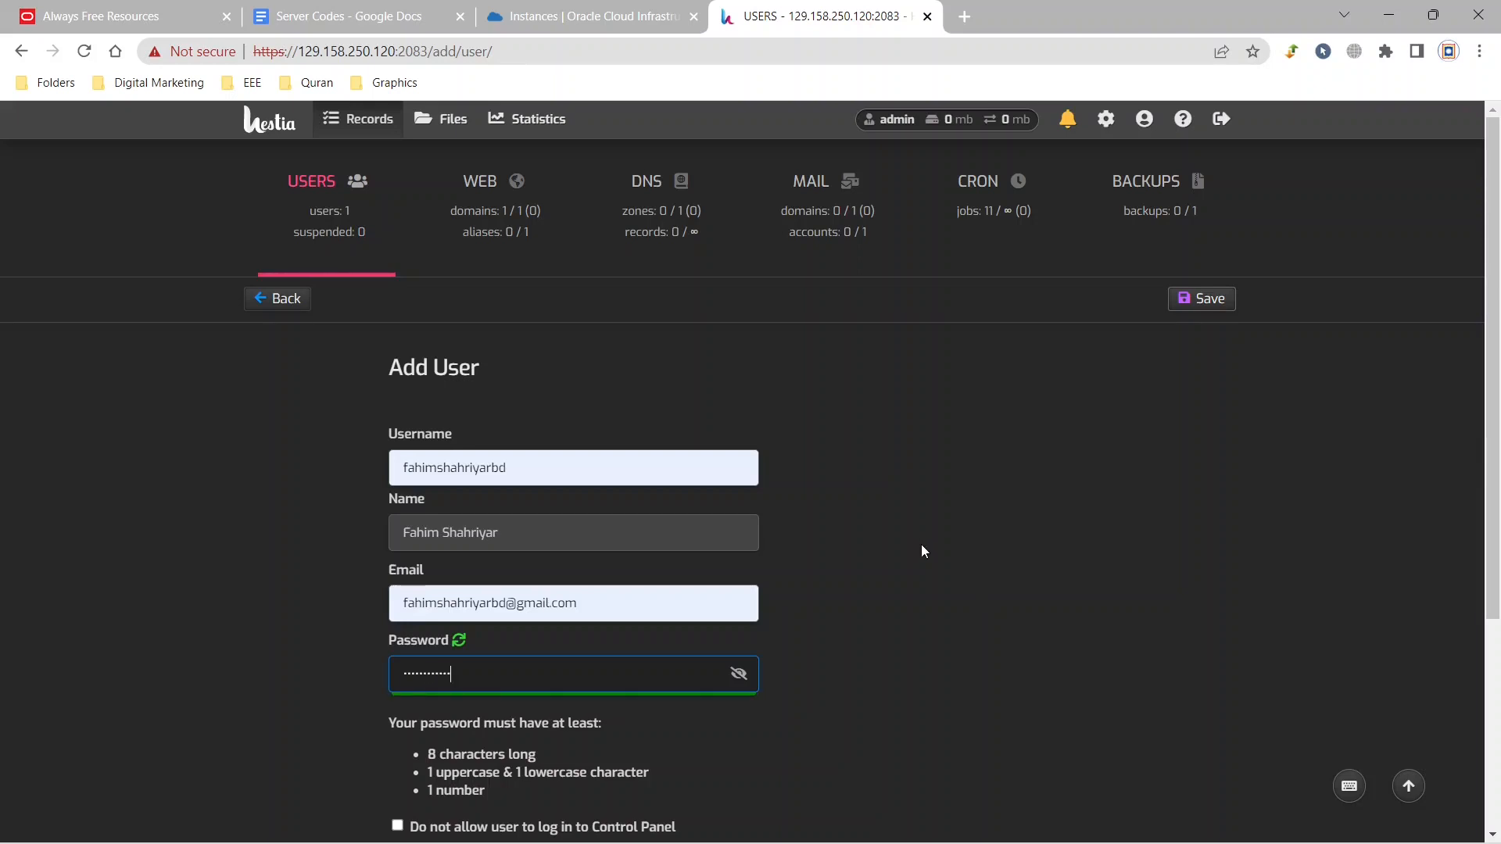
Enable Send welcome email, save the new user with the User role and return to the users list.
{"action": "scroll", "coordinate": [921, 544], "scroll_direction": "down", "scroll_amount": 4}
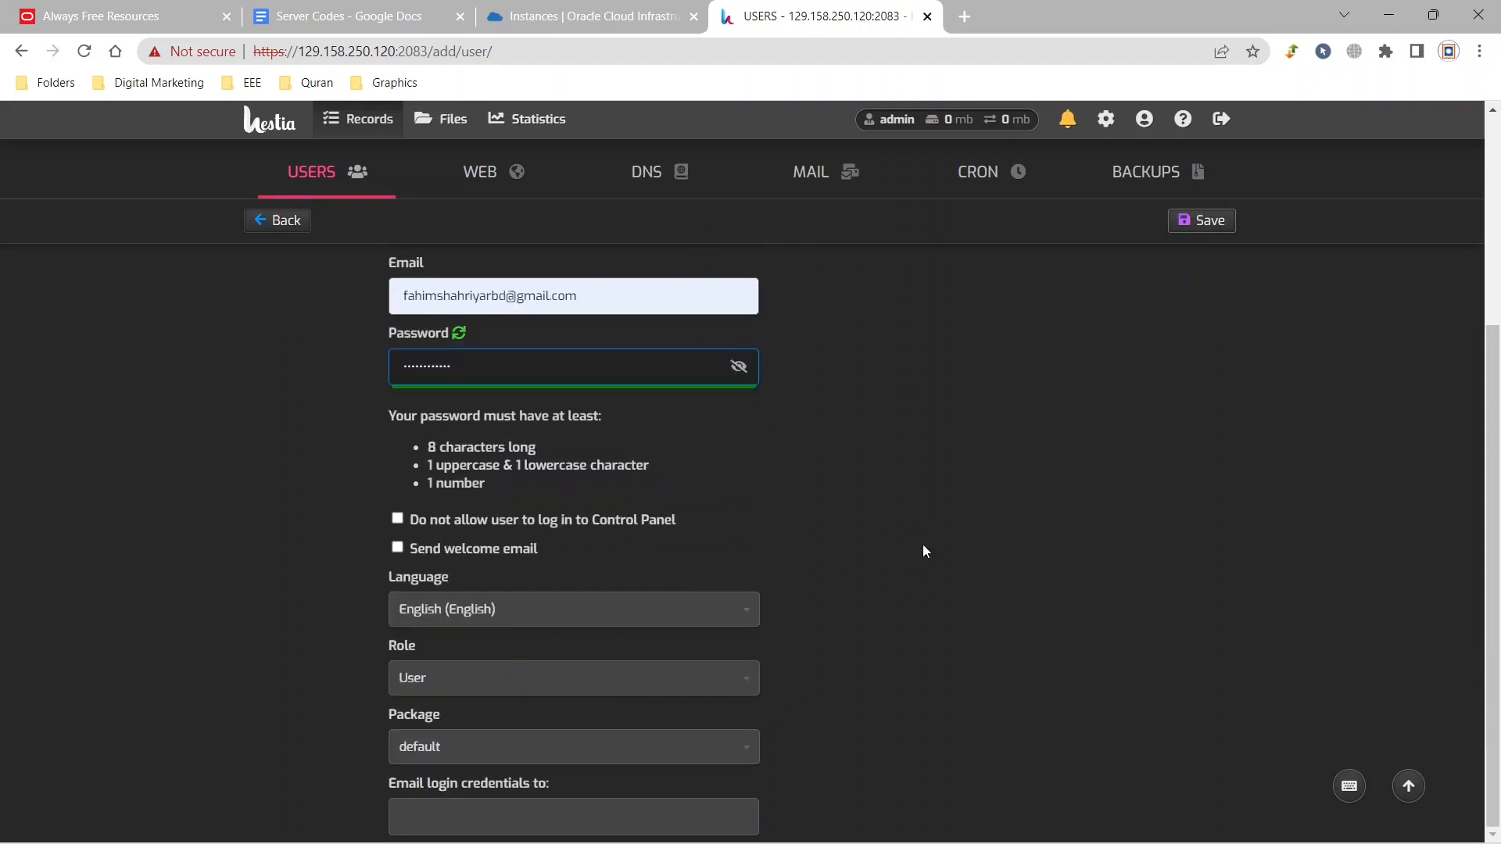
{"action": "left_click", "coordinate": [398, 548]}
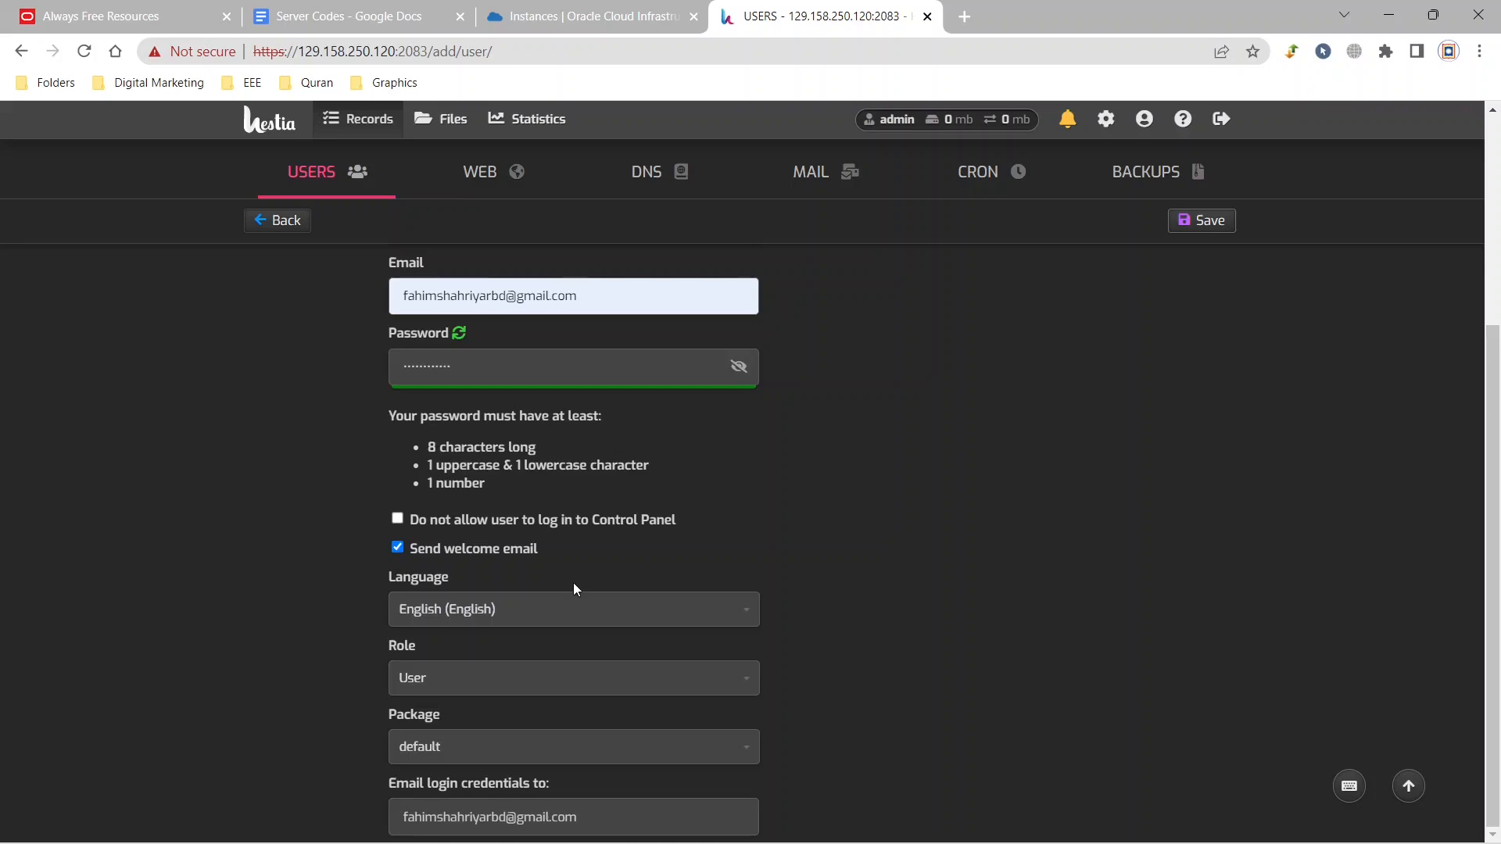
{"action": "left_click", "coordinate": [738, 684]}
{"action": "left_click", "coordinate": [855, 624]}
{"action": "left_click", "coordinate": [1183, 220]}
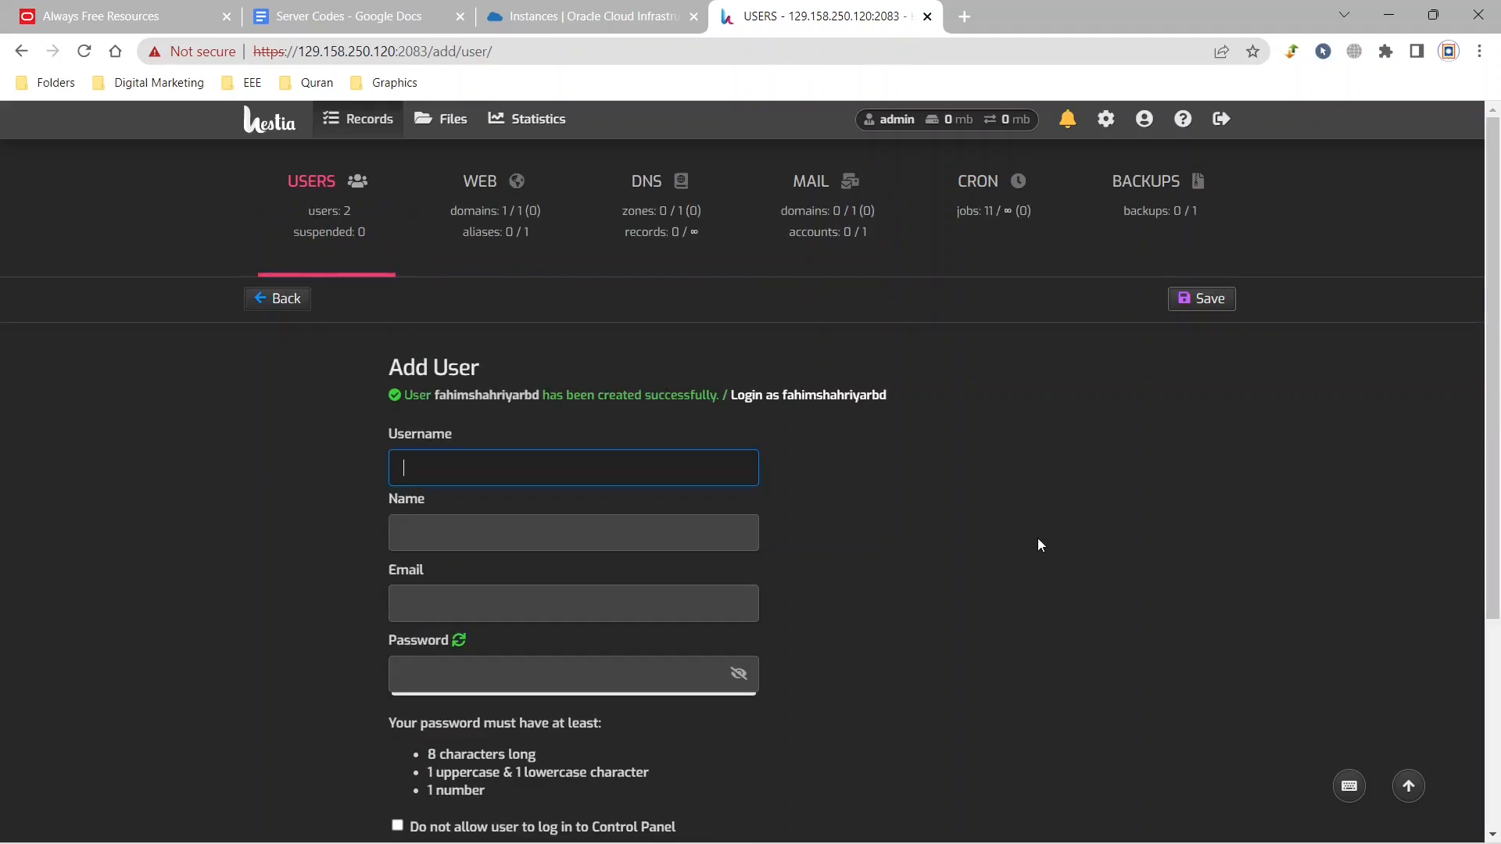
{"action": "left_click", "coordinate": [326, 212]}
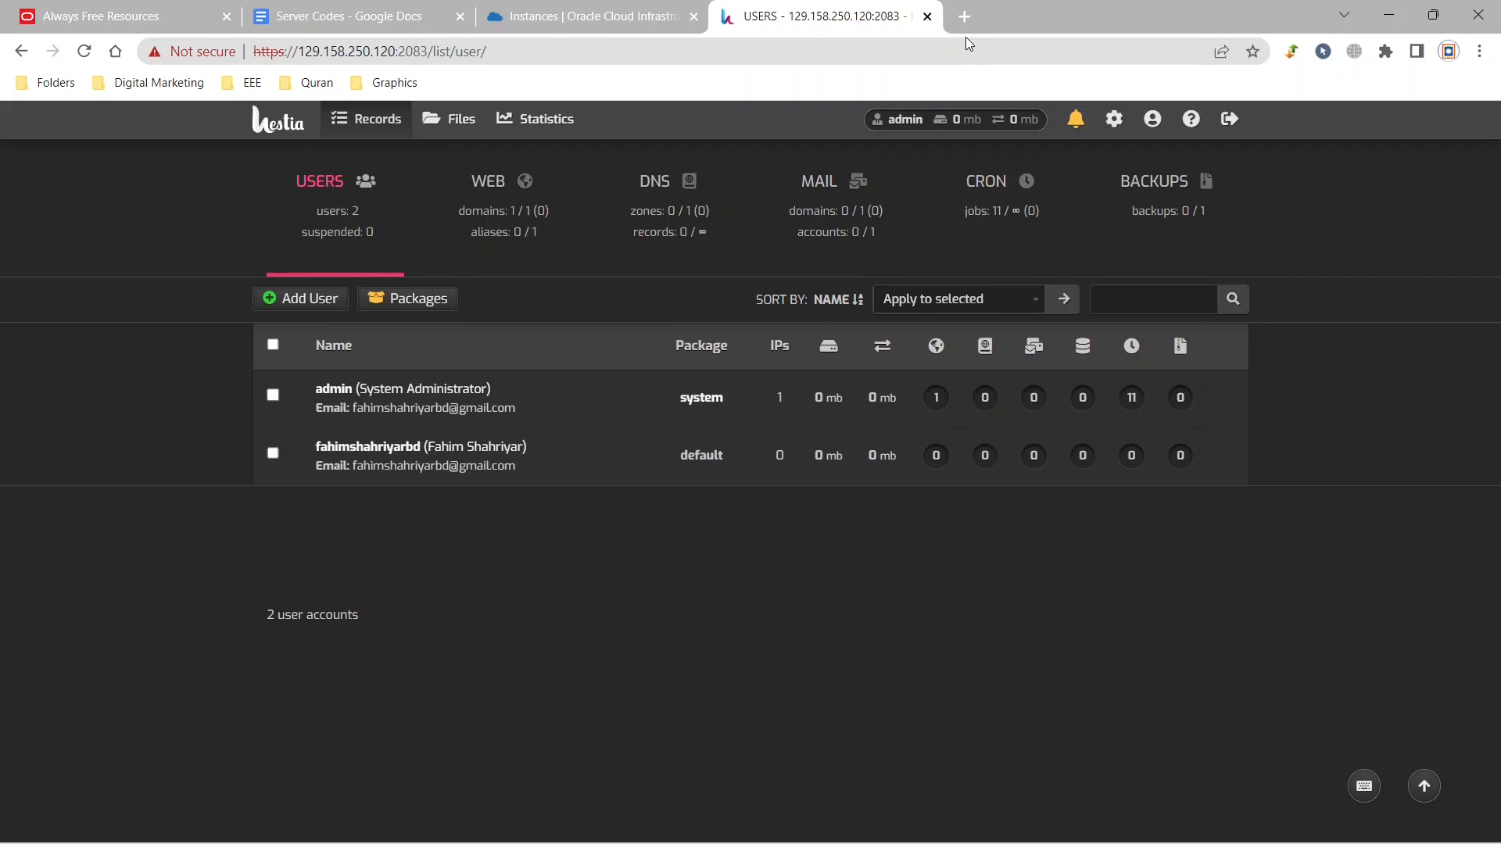
Open namecheap.com in a new browser tab and sign in with the saved account credentials.
{"action": "left_click", "coordinate": [964, 16]}
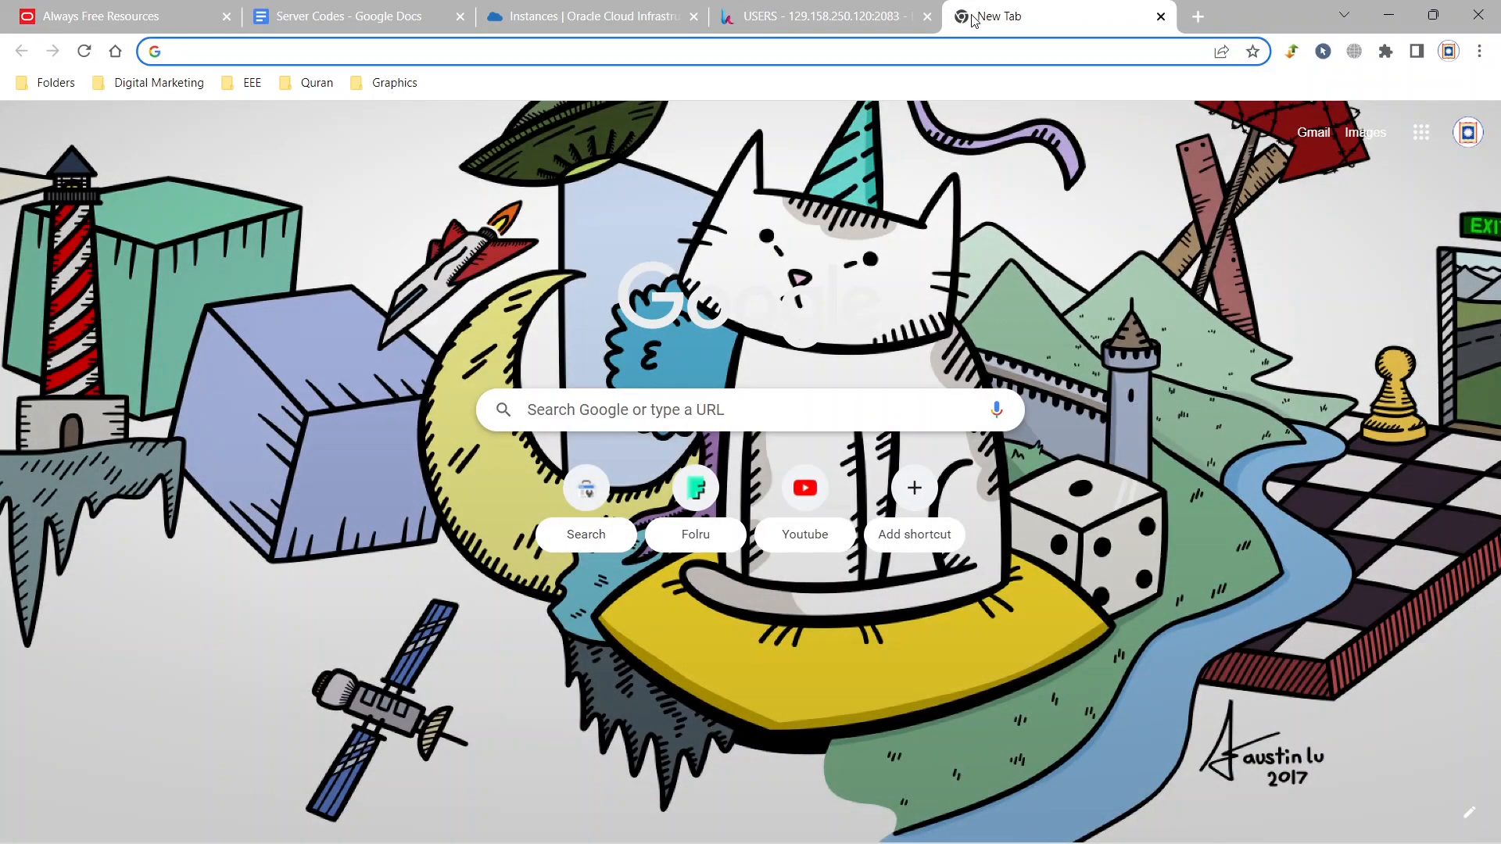
{"action": "type", "text": "name"}
{"action": "key", "text": "Return"}
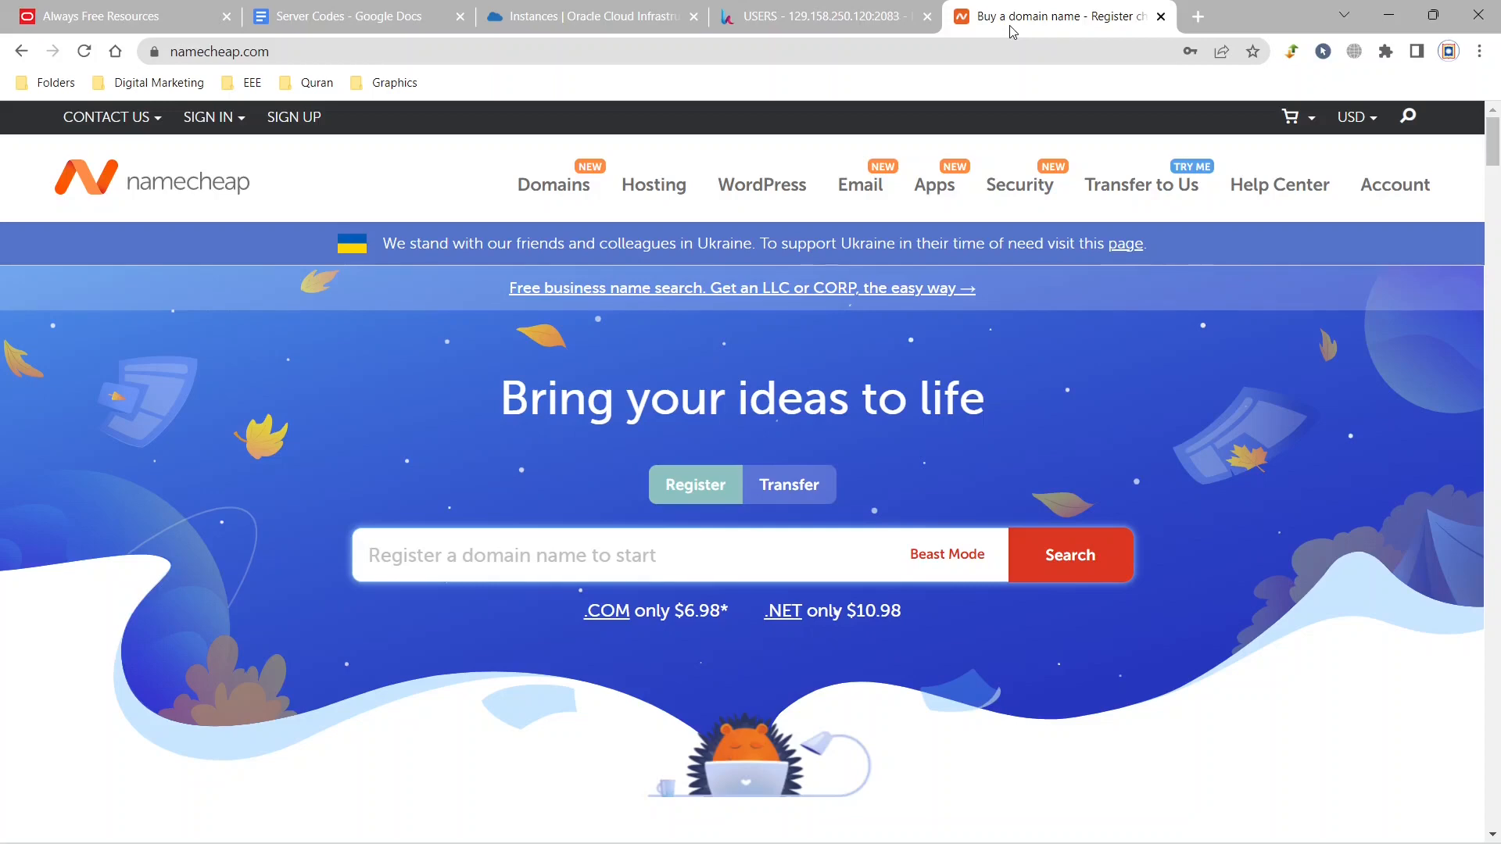
{"action": "left_click", "coordinate": [233, 119]}
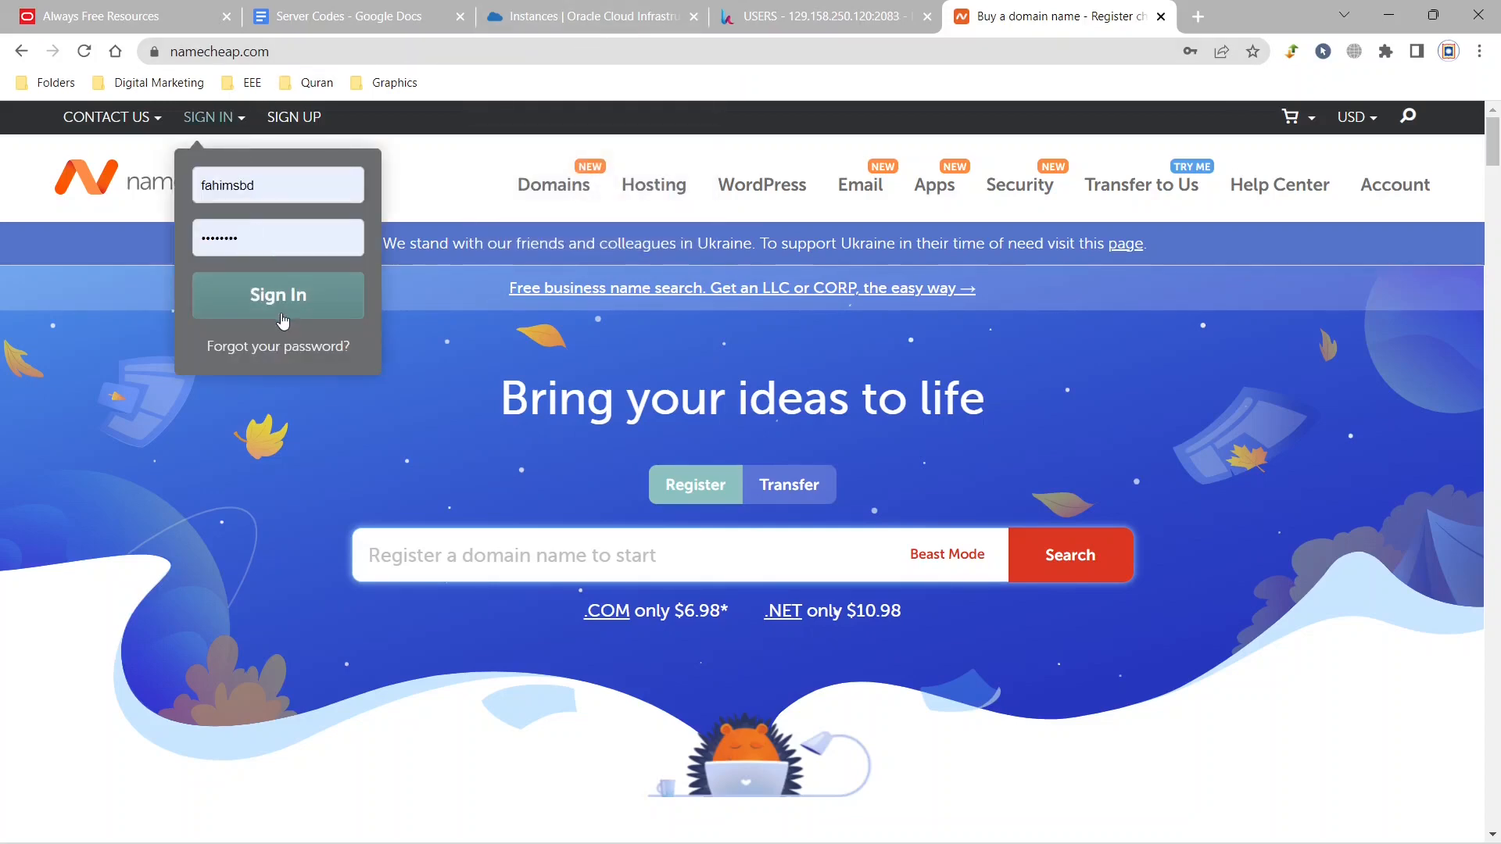
{"action": "left_click", "coordinate": [281, 317]}
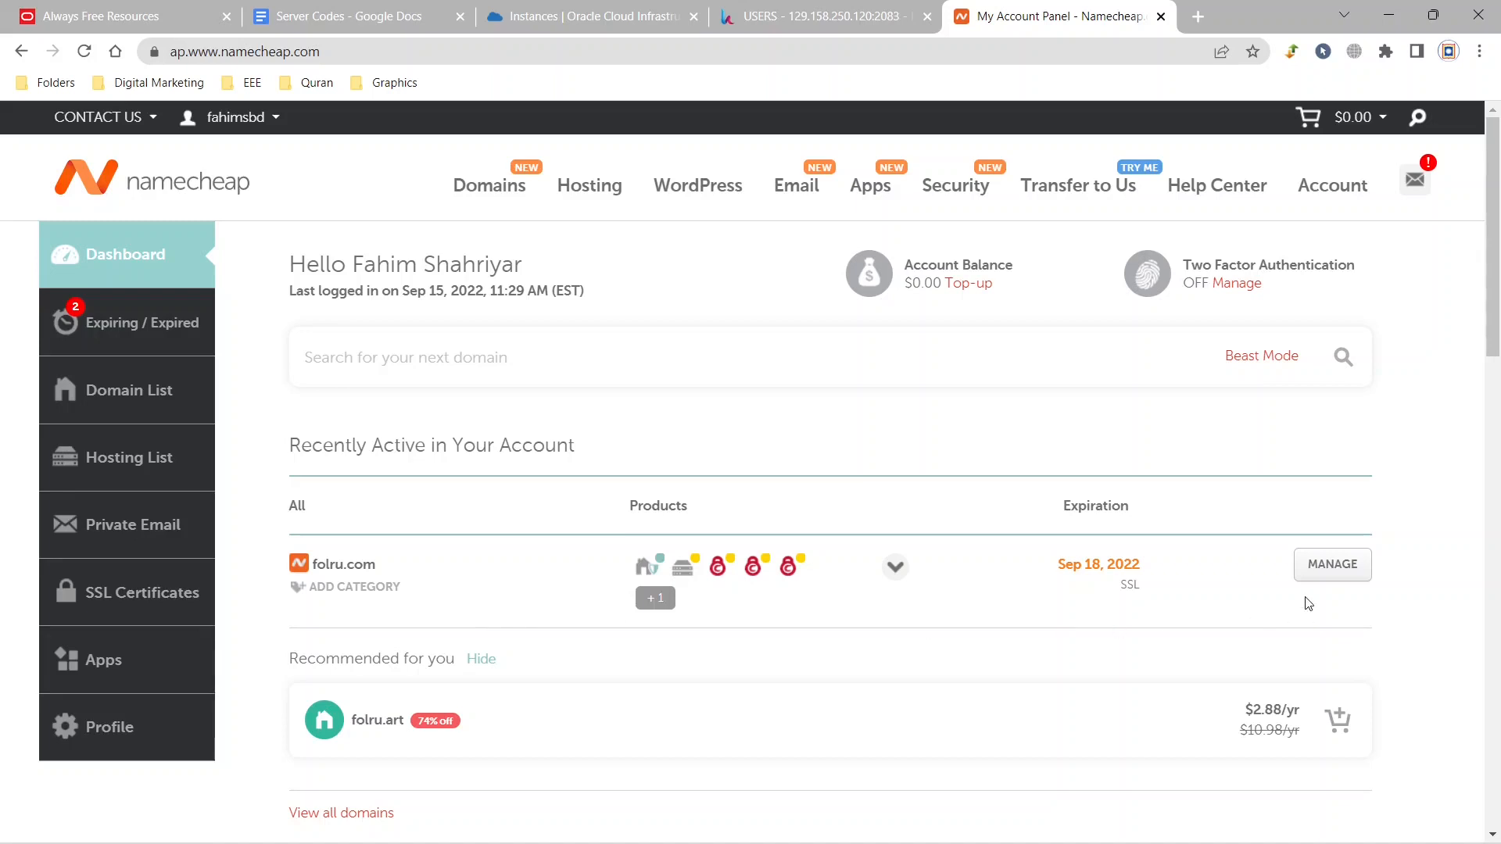
Open the management page of folru.com and switch its nameservers to Namecheap BasicDNS.
{"action": "left_click", "coordinate": [1331, 564]}
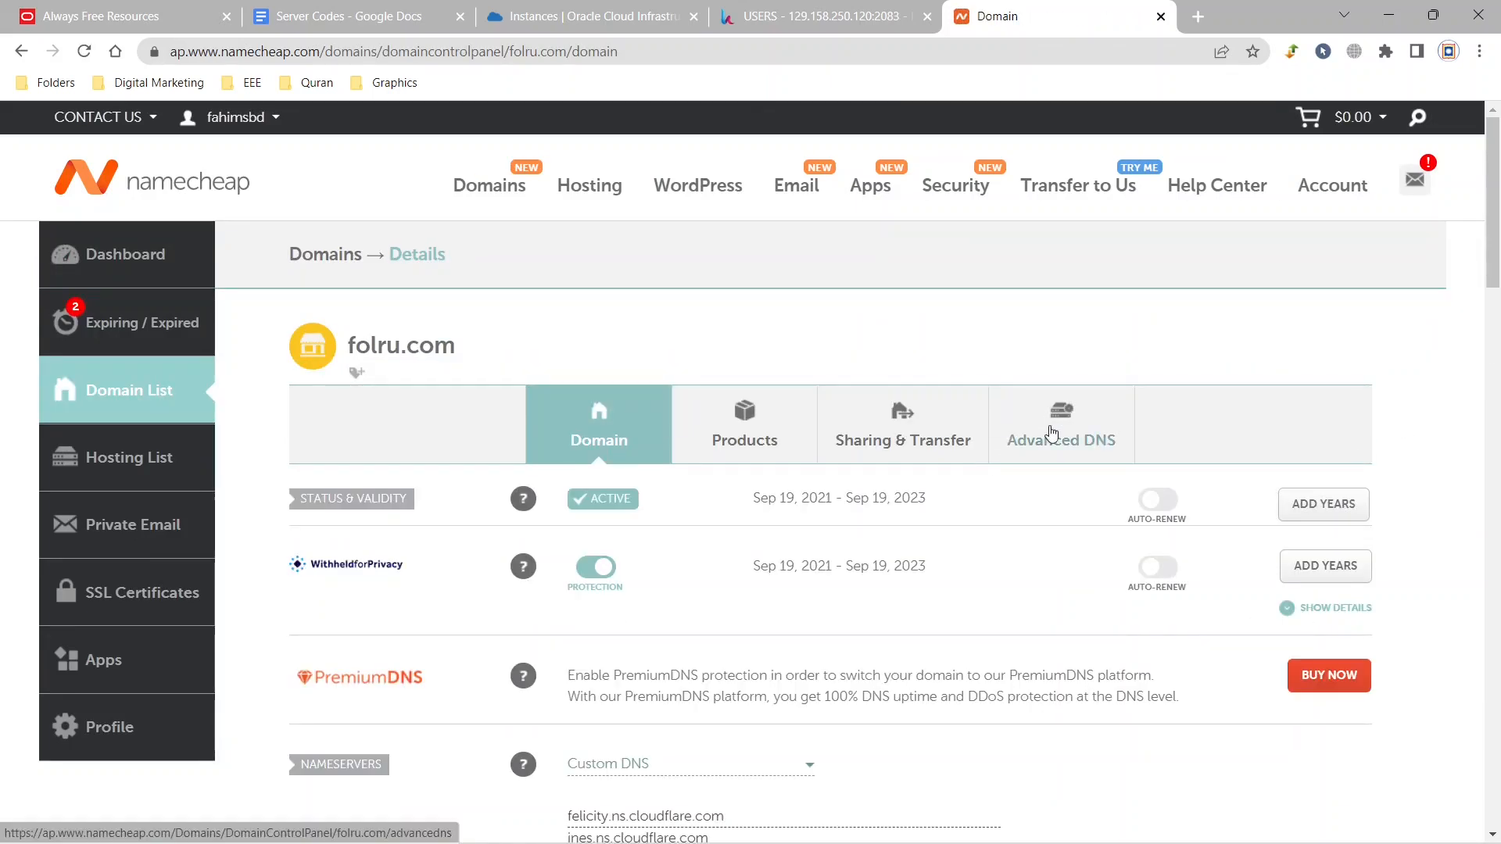
{"action": "left_click_drag", "start_coordinate": [1490, 257], "coordinate": [1498, 335]}
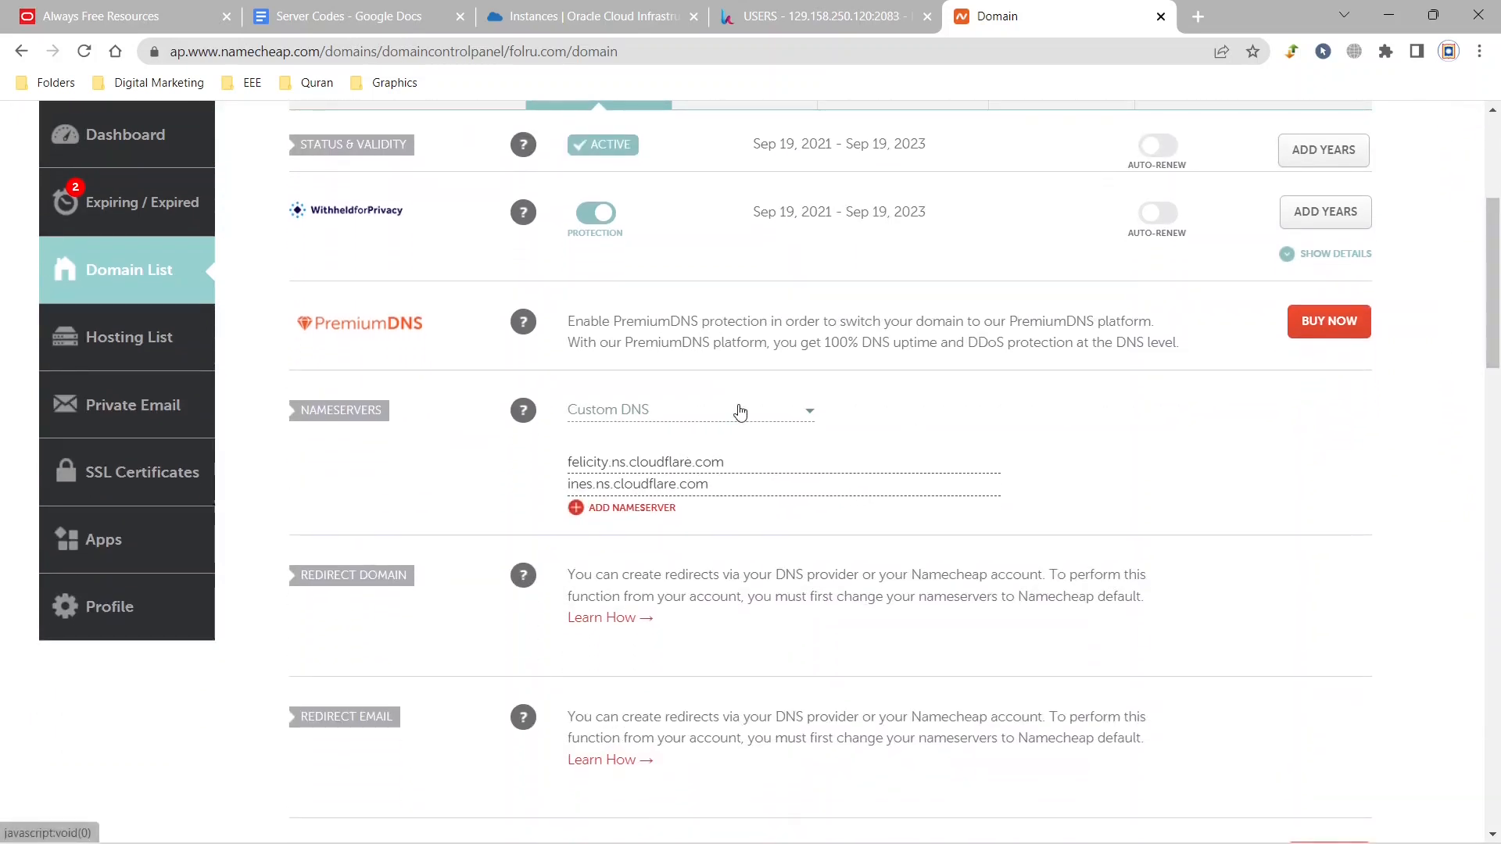
{"action": "left_click", "coordinate": [740, 411]}
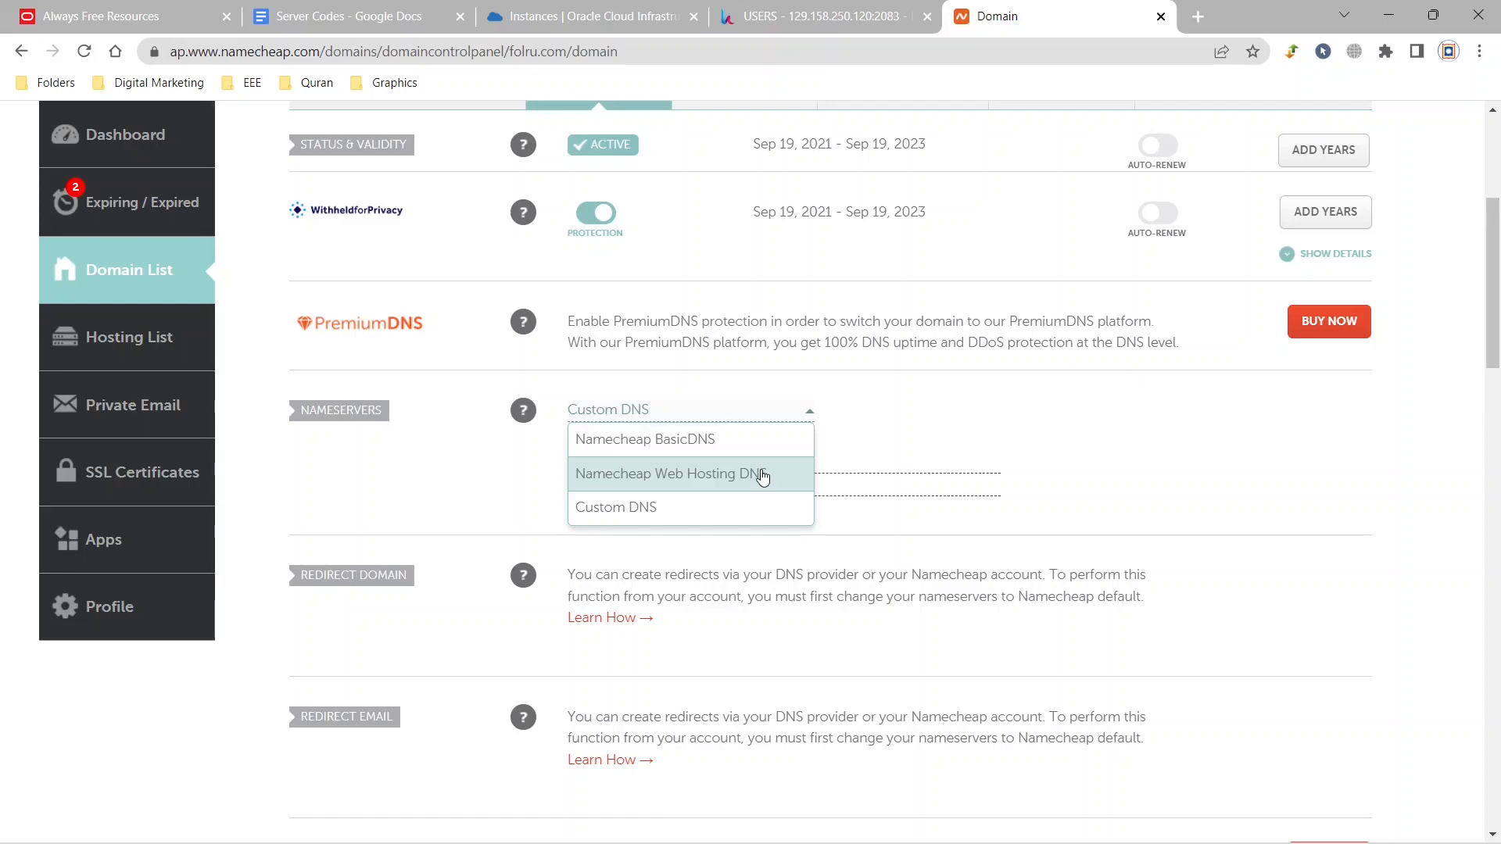
{"action": "left_click", "coordinate": [714, 444]}
{"action": "left_click", "coordinate": [1127, 412]}
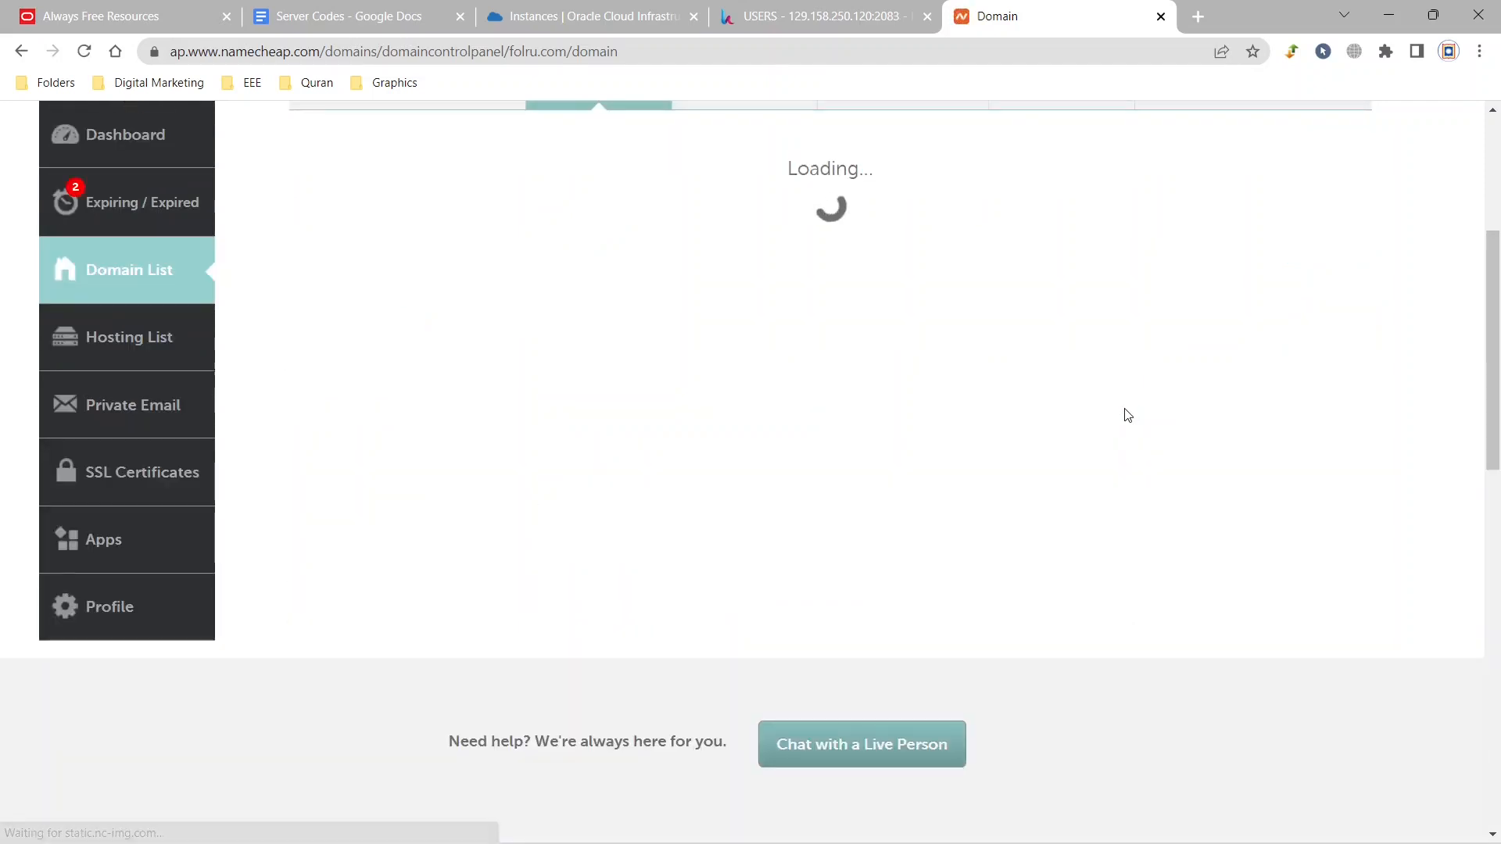
{"action": "scroll", "coordinate": [1126, 417], "scroll_direction": "up", "scroll_amount": 5}
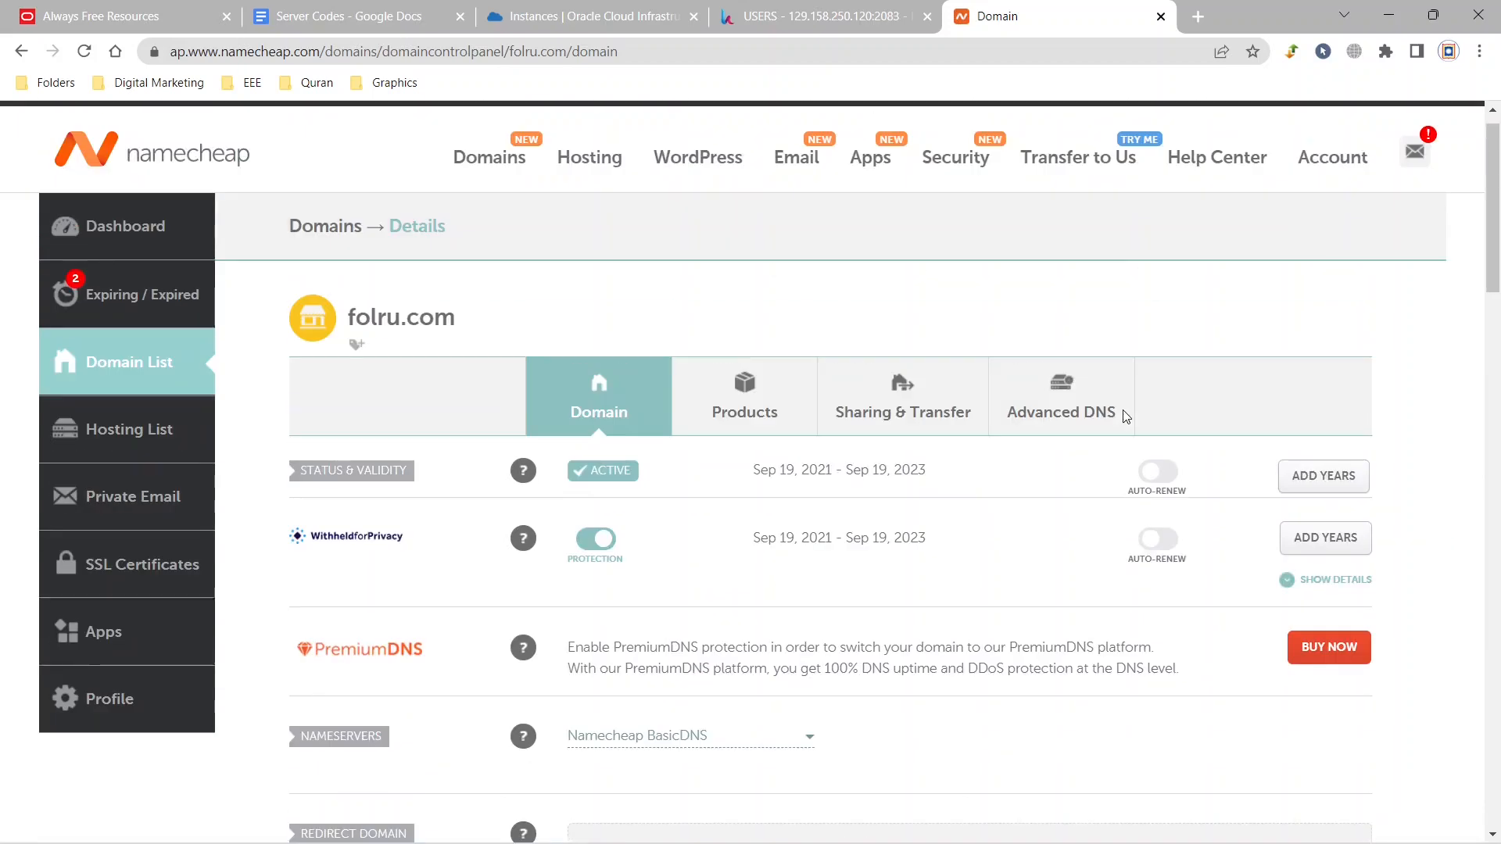
{"action": "left_click", "coordinate": [1061, 430]}
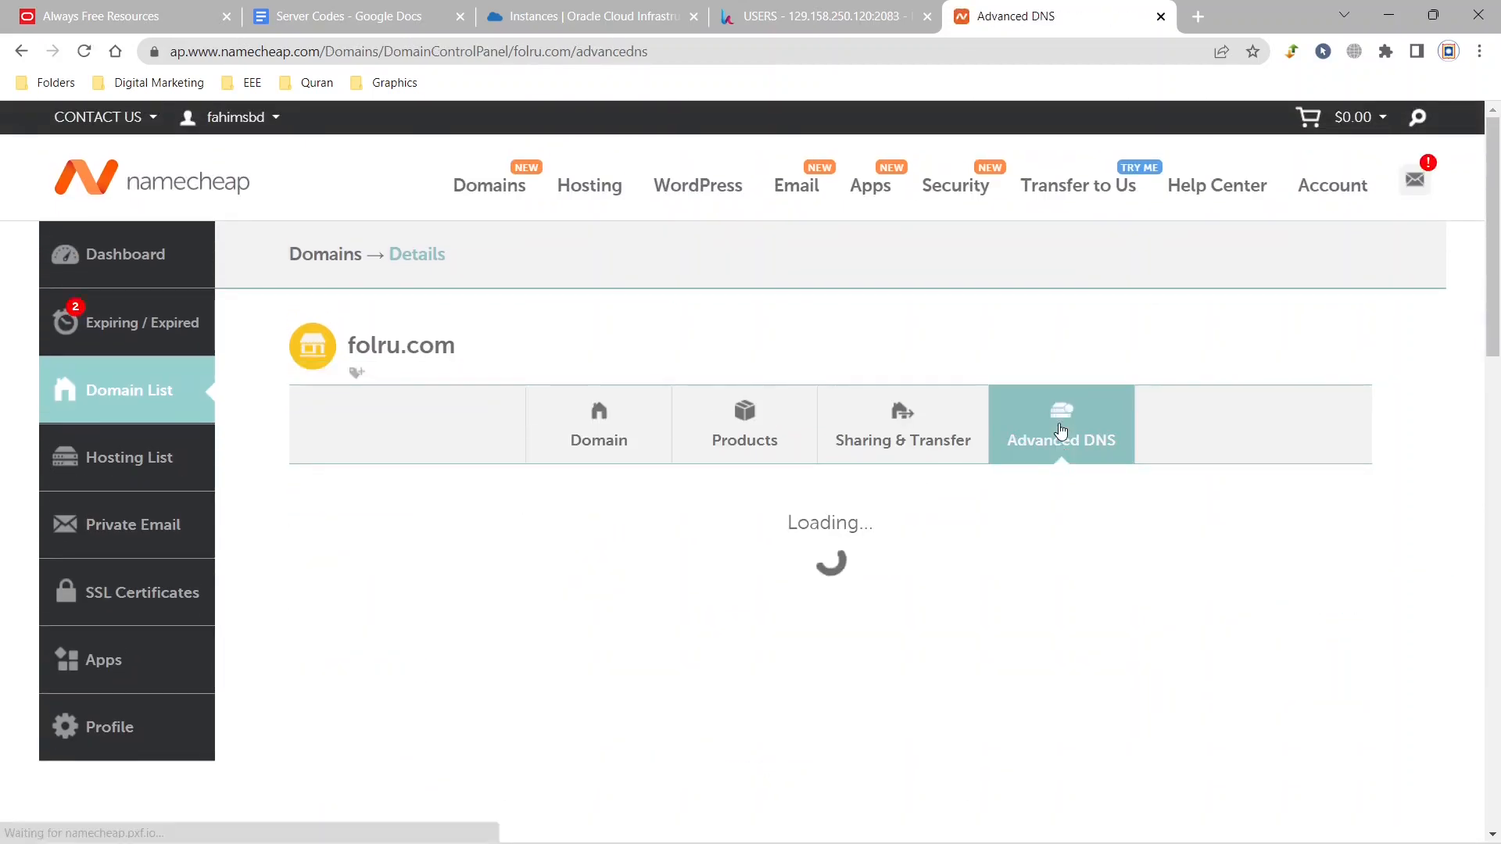
{"action": "scroll", "coordinate": [844, 444], "scroll_direction": "down", "scroll_amount": 4}
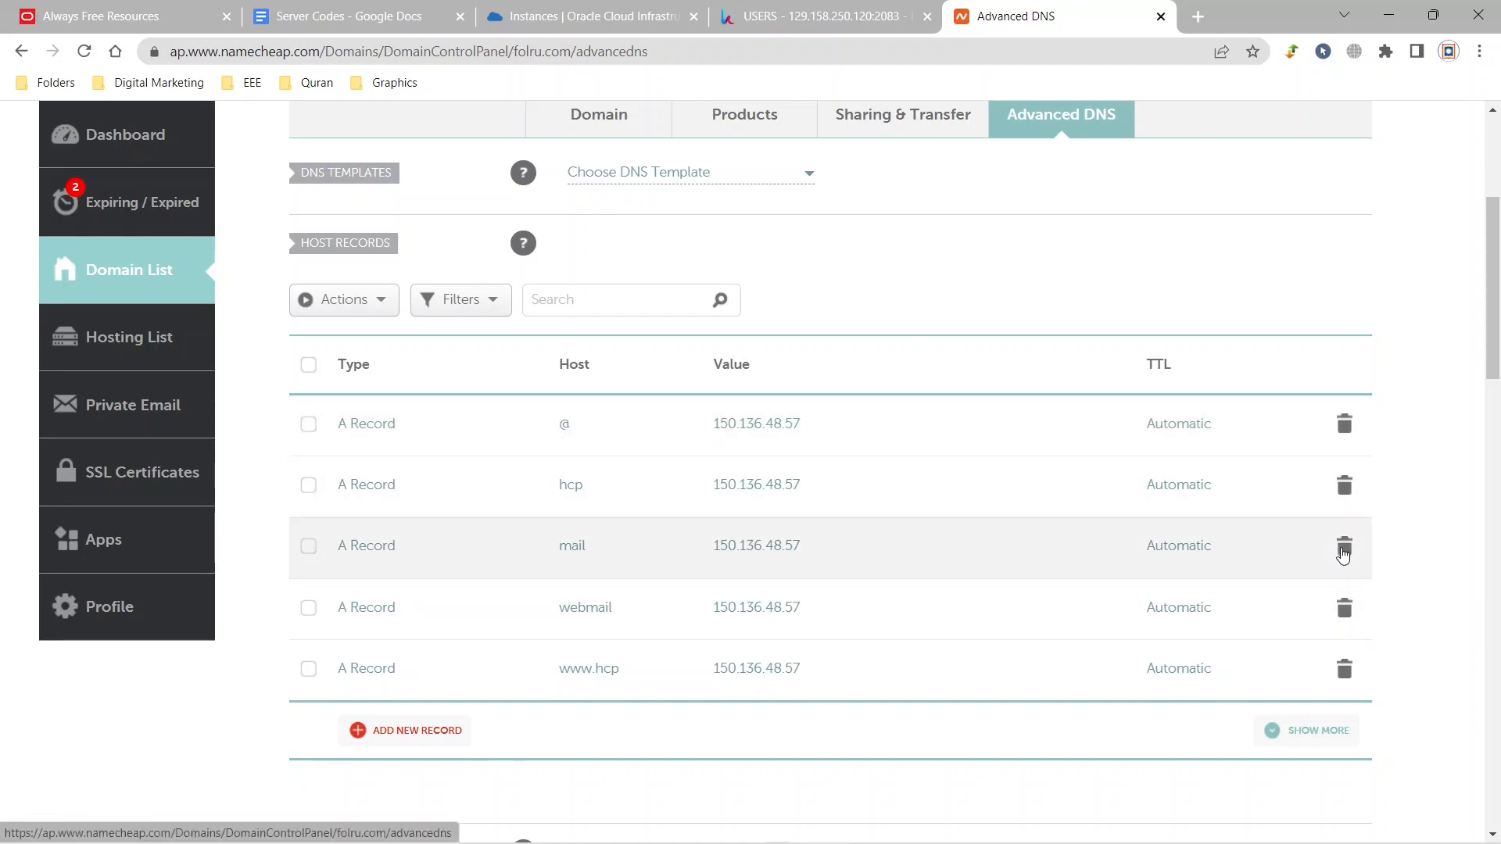
{"action": "left_click", "coordinate": [1345, 546]}
{"action": "left_click", "coordinate": [1249, 635]}
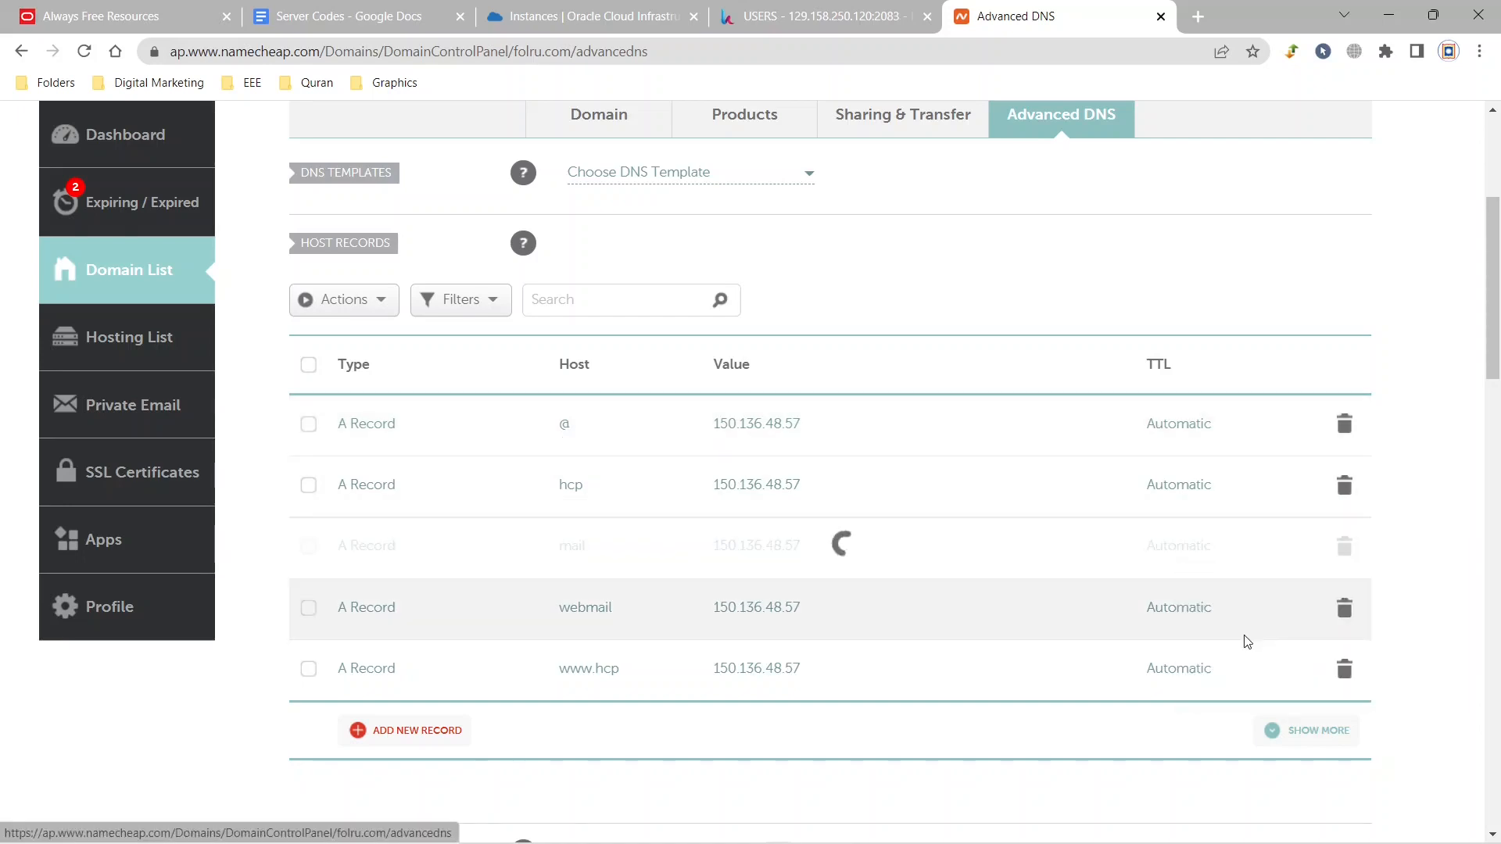
{"action": "left_click", "coordinate": [1344, 545]}
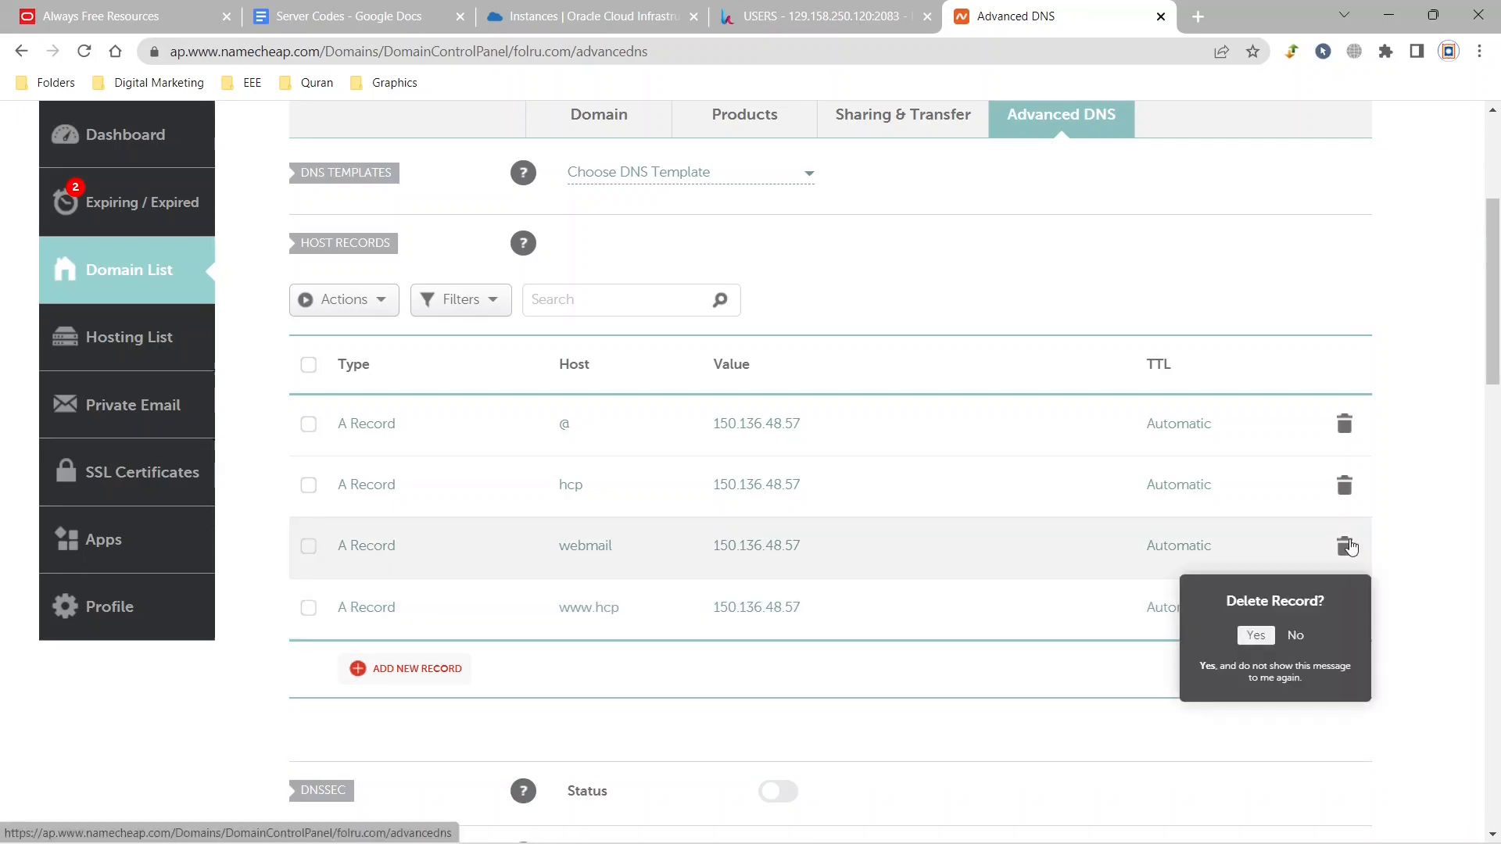
{"action": "left_click", "coordinate": [1251, 637]}
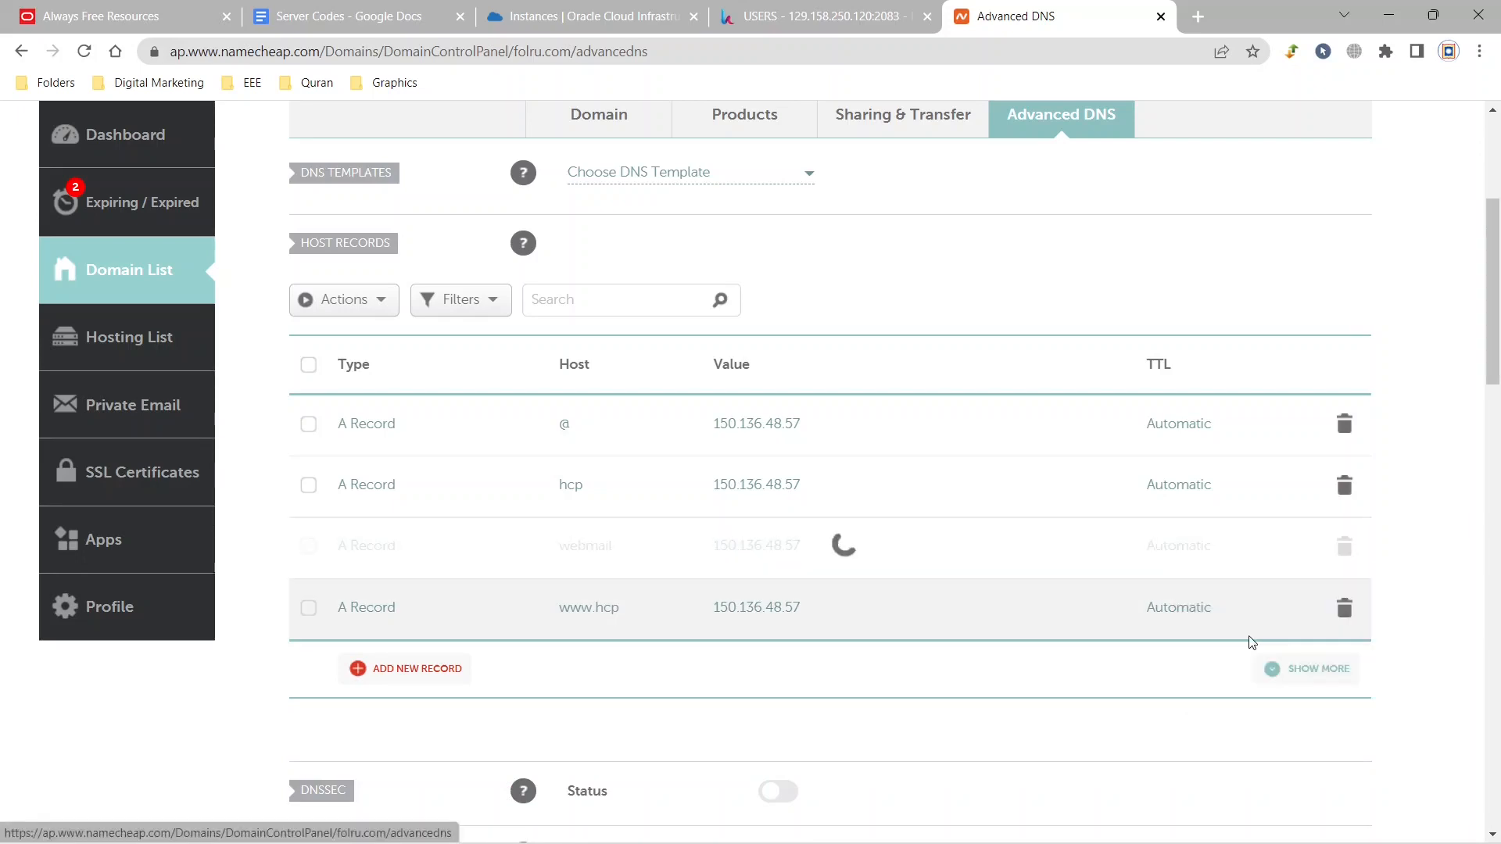
{"action": "left_click", "coordinate": [1256, 636]}
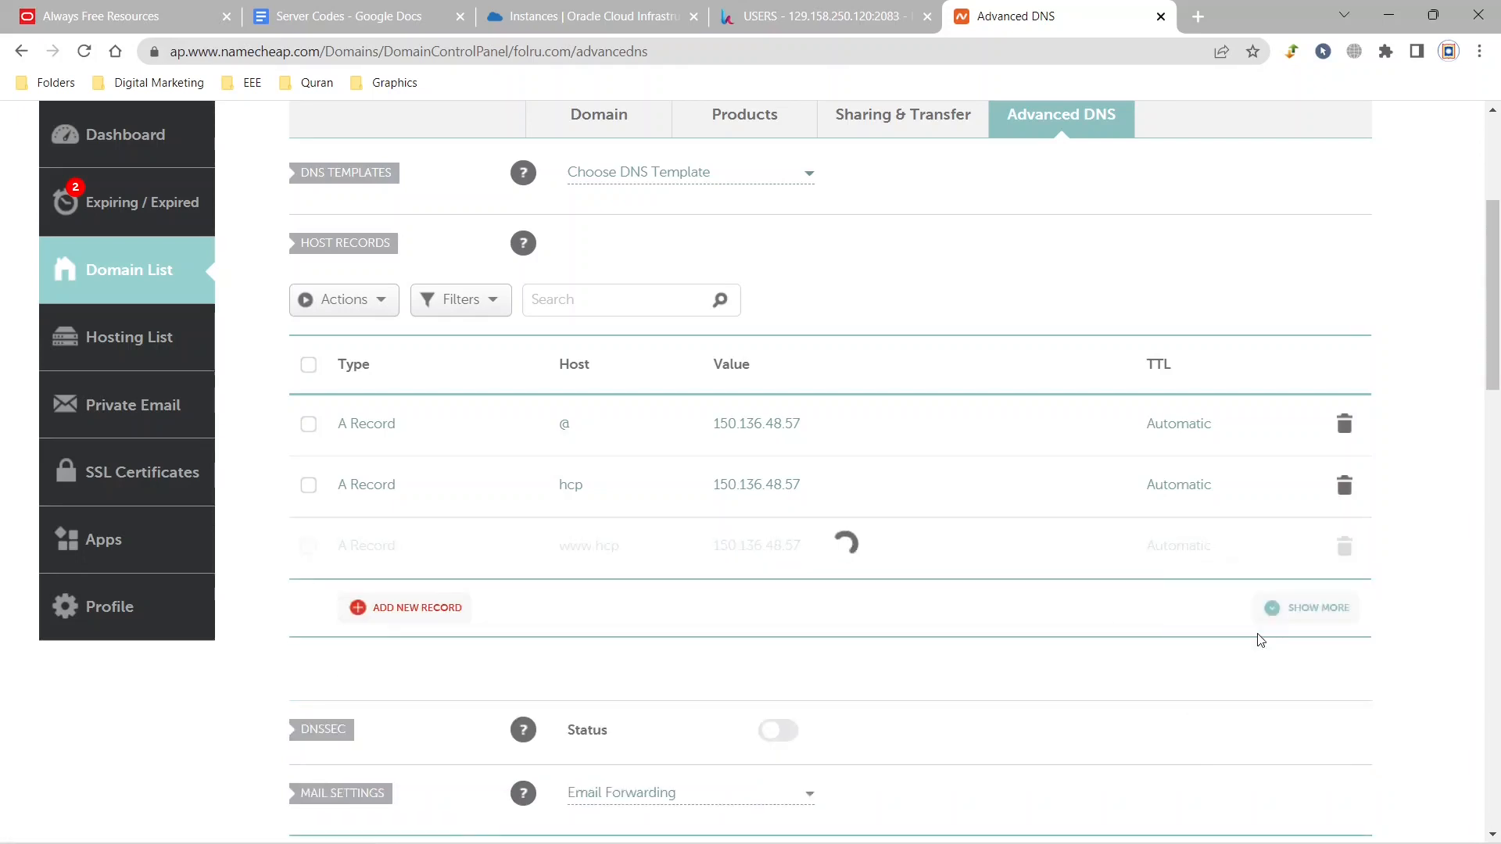
{"action": "left_click", "coordinate": [1346, 426]}
{"action": "left_click", "coordinate": [1254, 516]}
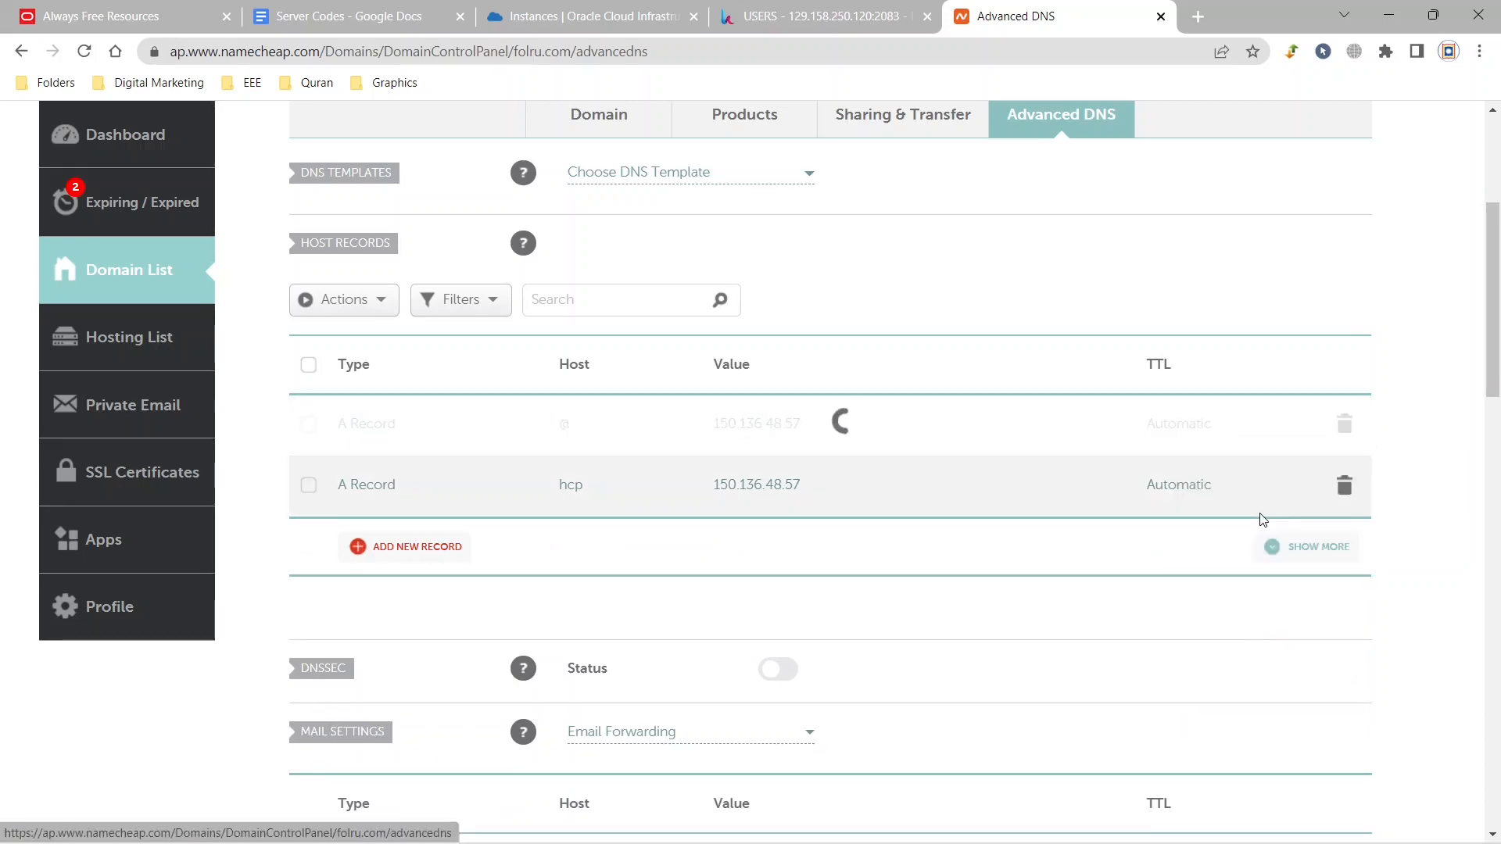
{"action": "left_click", "coordinate": [1344, 423]}
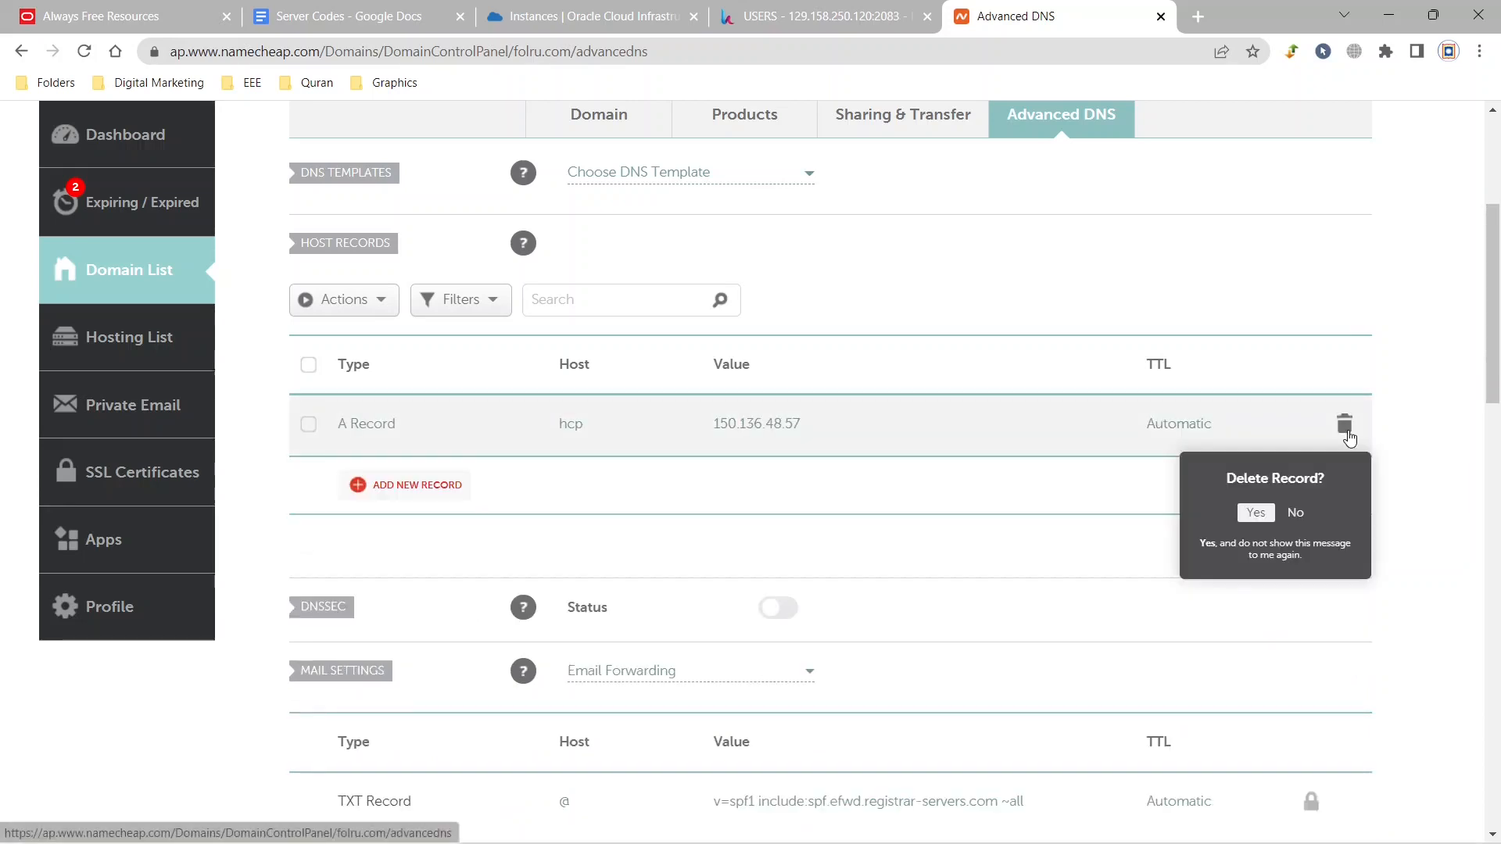
{"action": "left_click", "coordinate": [1252, 517]}
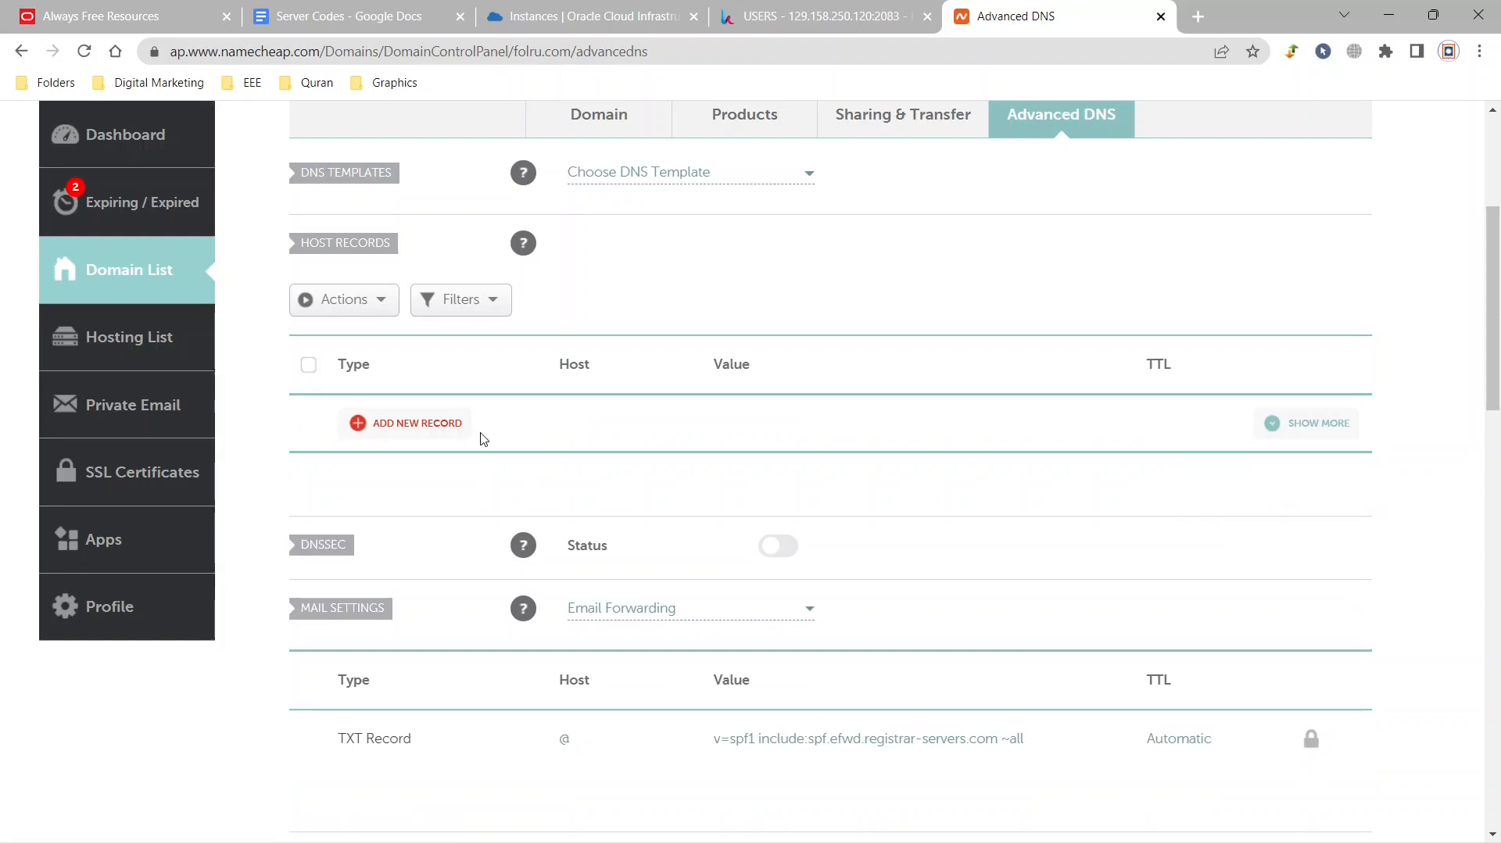
Add an A record for host @ pointing to the Oracle instance's public IP 129.158.250.120, copied from its details page, and save it.
{"action": "left_click", "coordinate": [396, 431]}
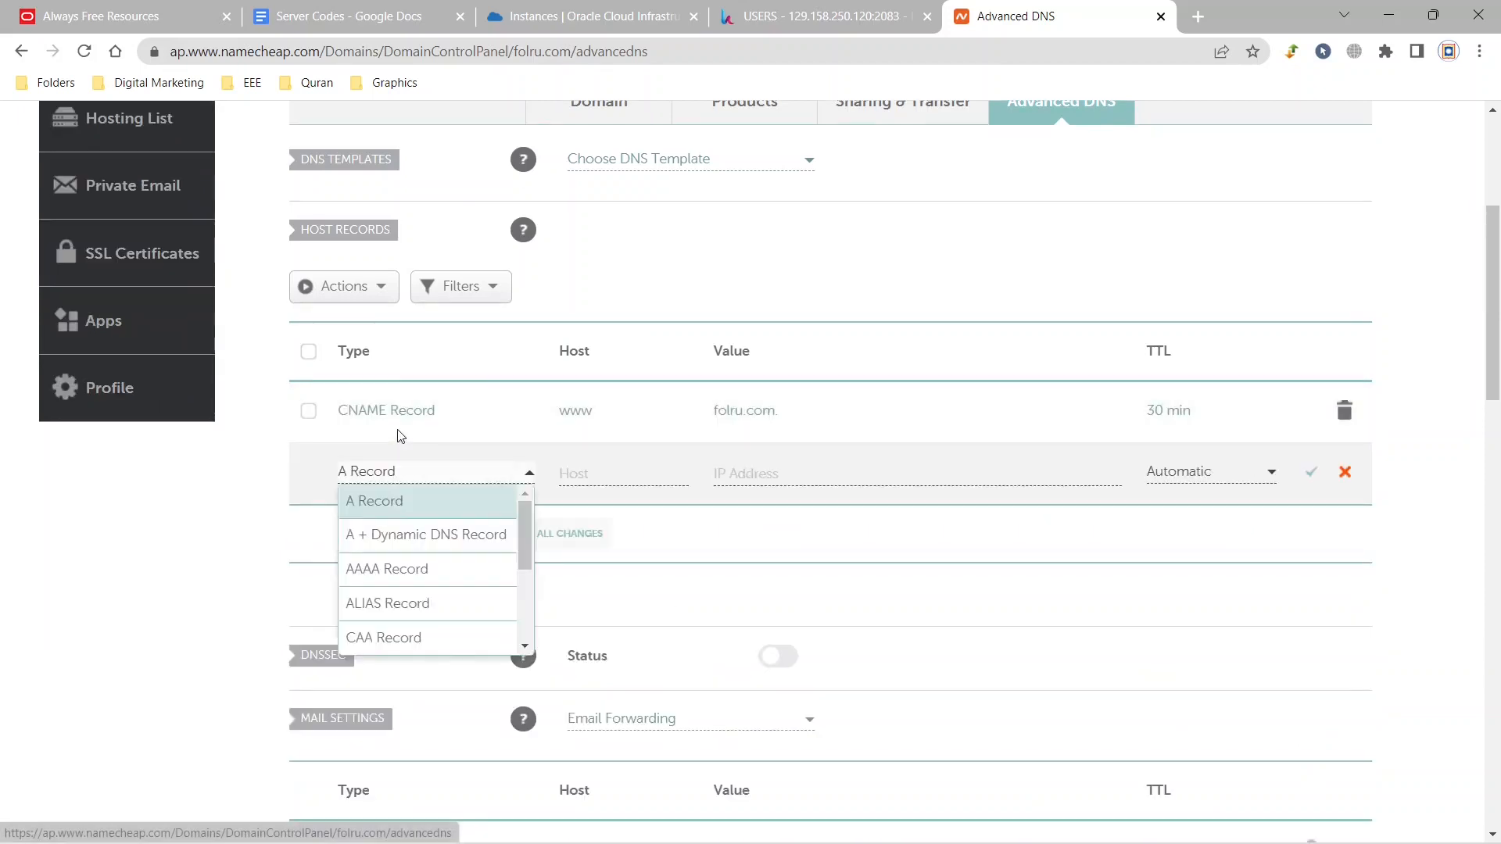
{"action": "left_click", "coordinate": [642, 468]}
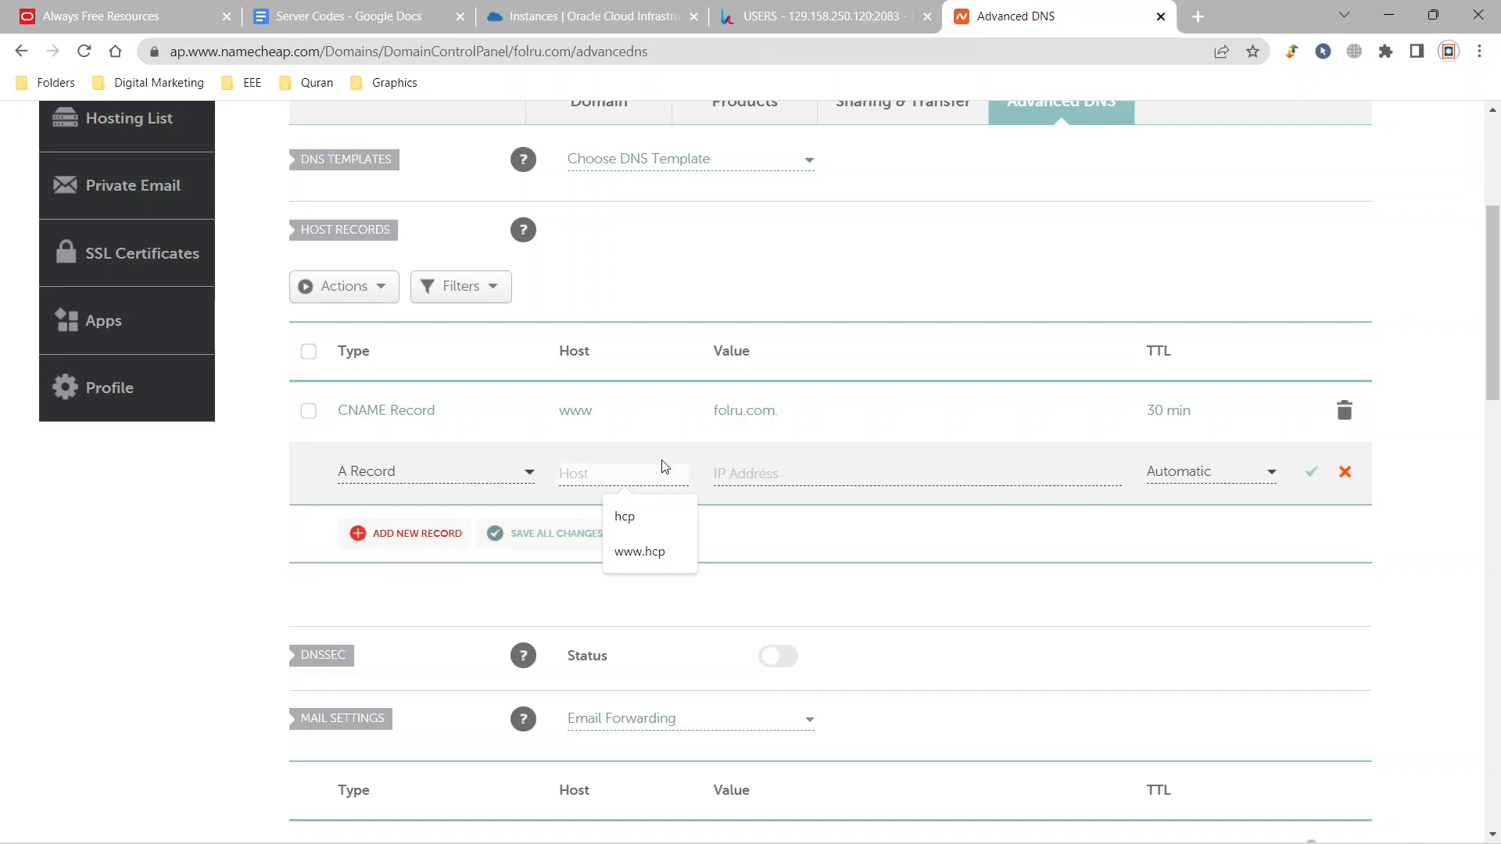
{"action": "type", "text": "@"}
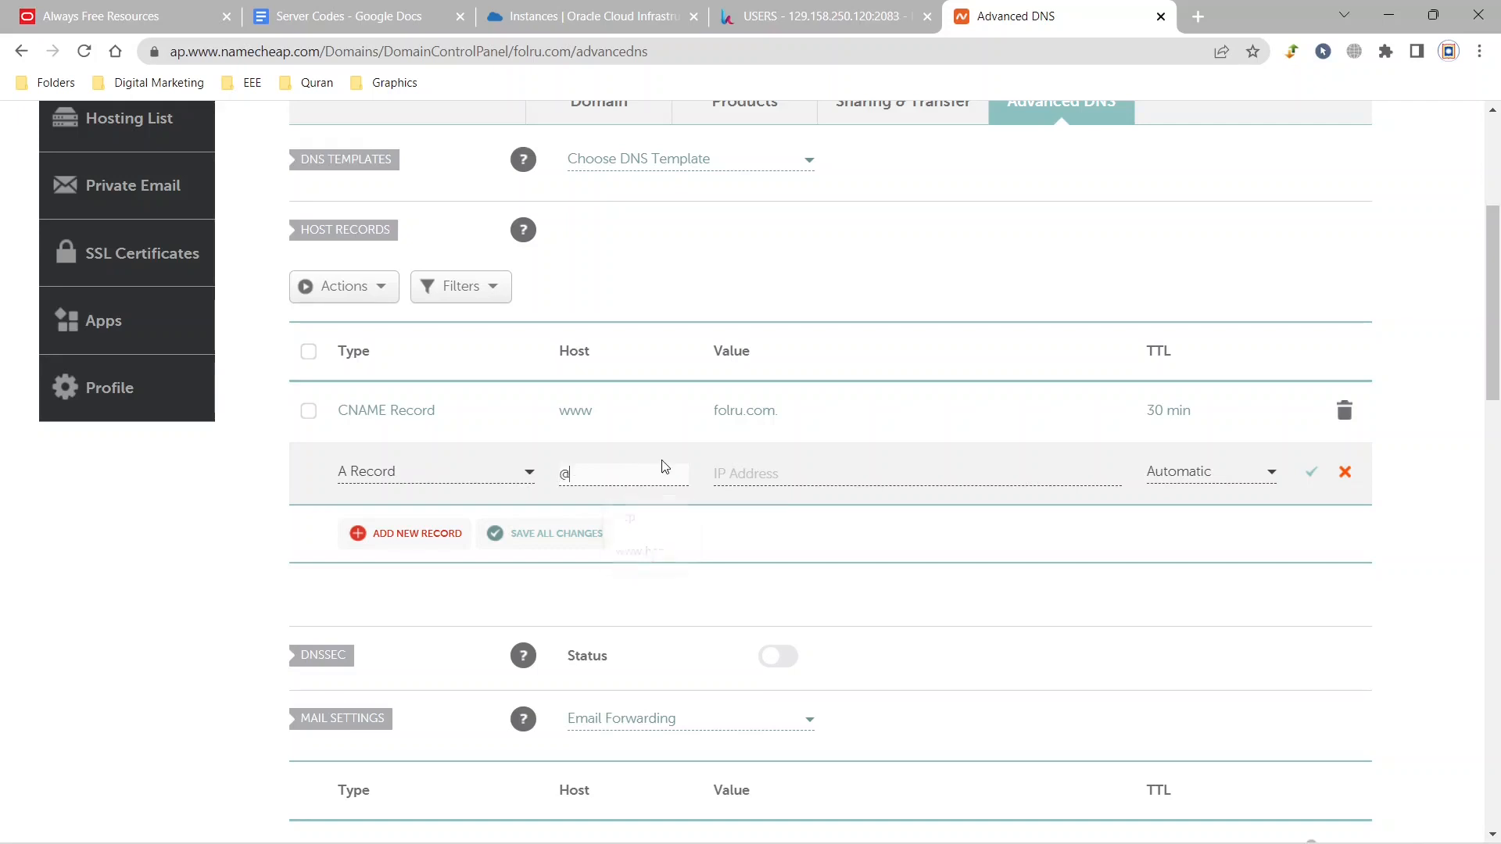
{"action": "left_click", "coordinate": [770, 476]}
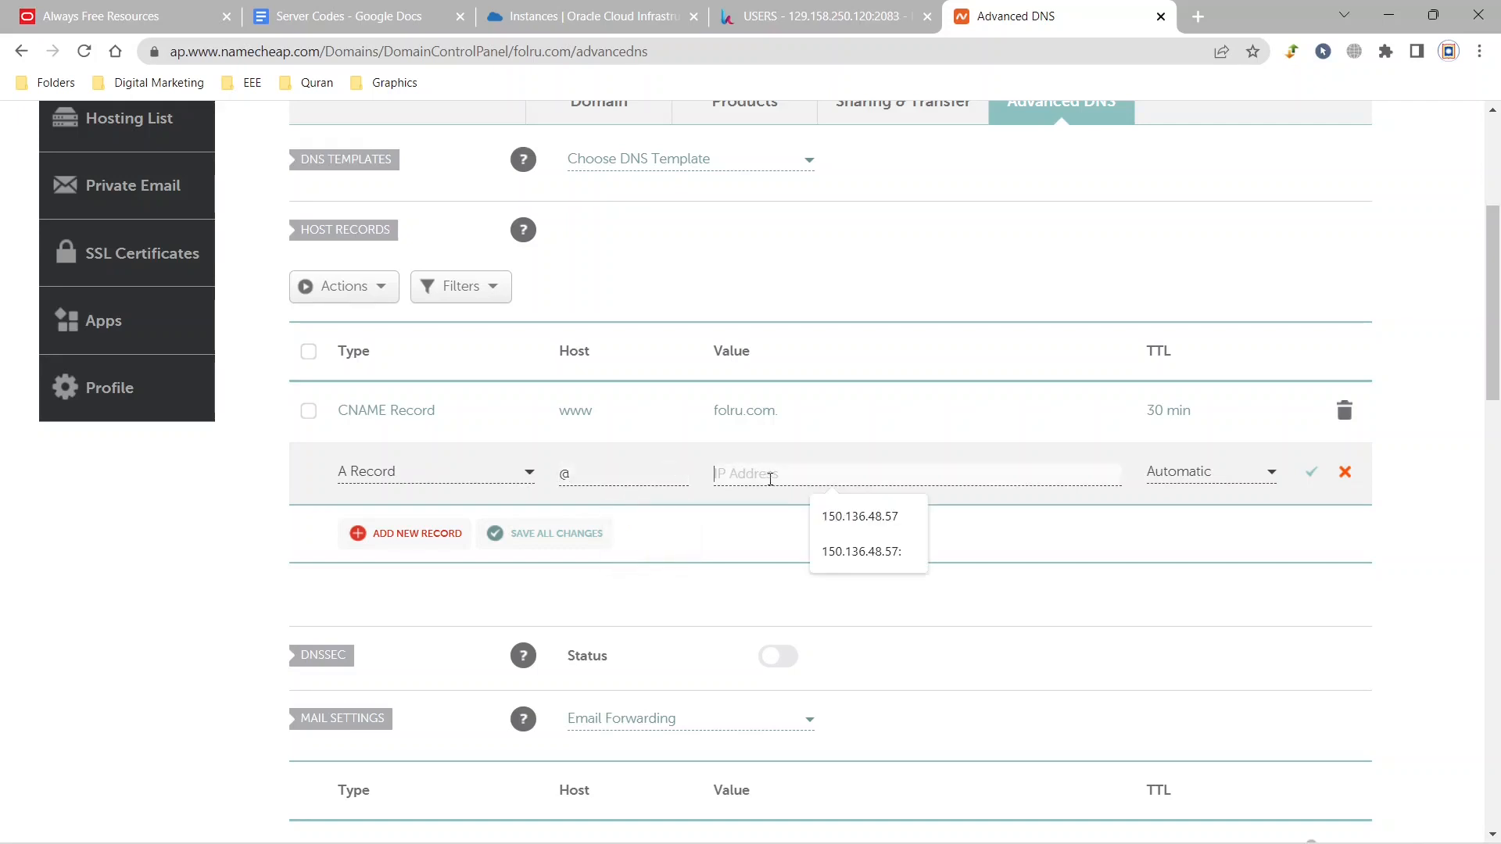
{"action": "left_click", "coordinate": [547, 16]}
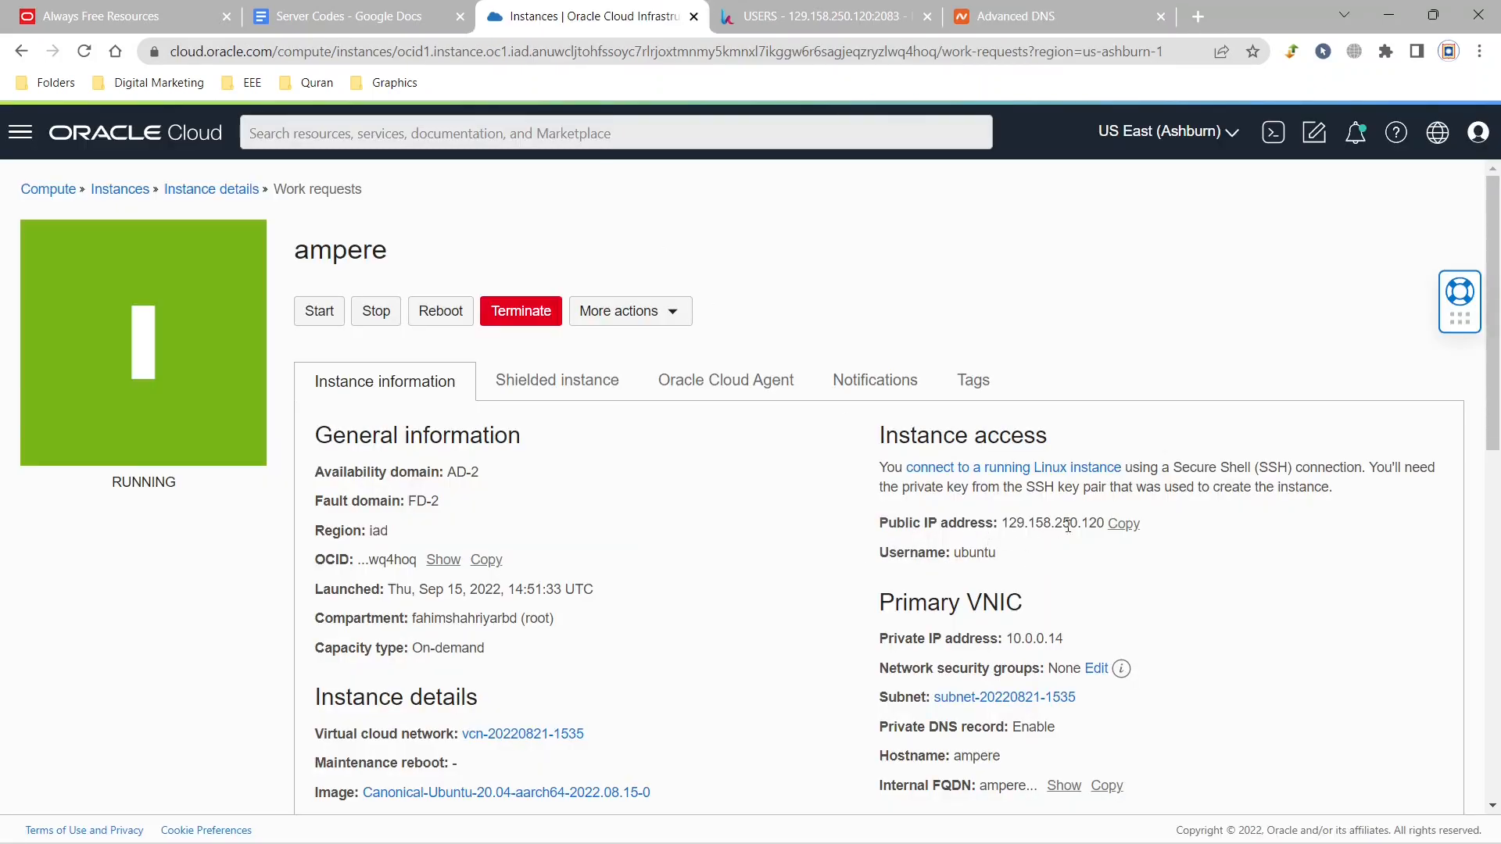
{"action": "left_click", "coordinate": [1123, 523]}
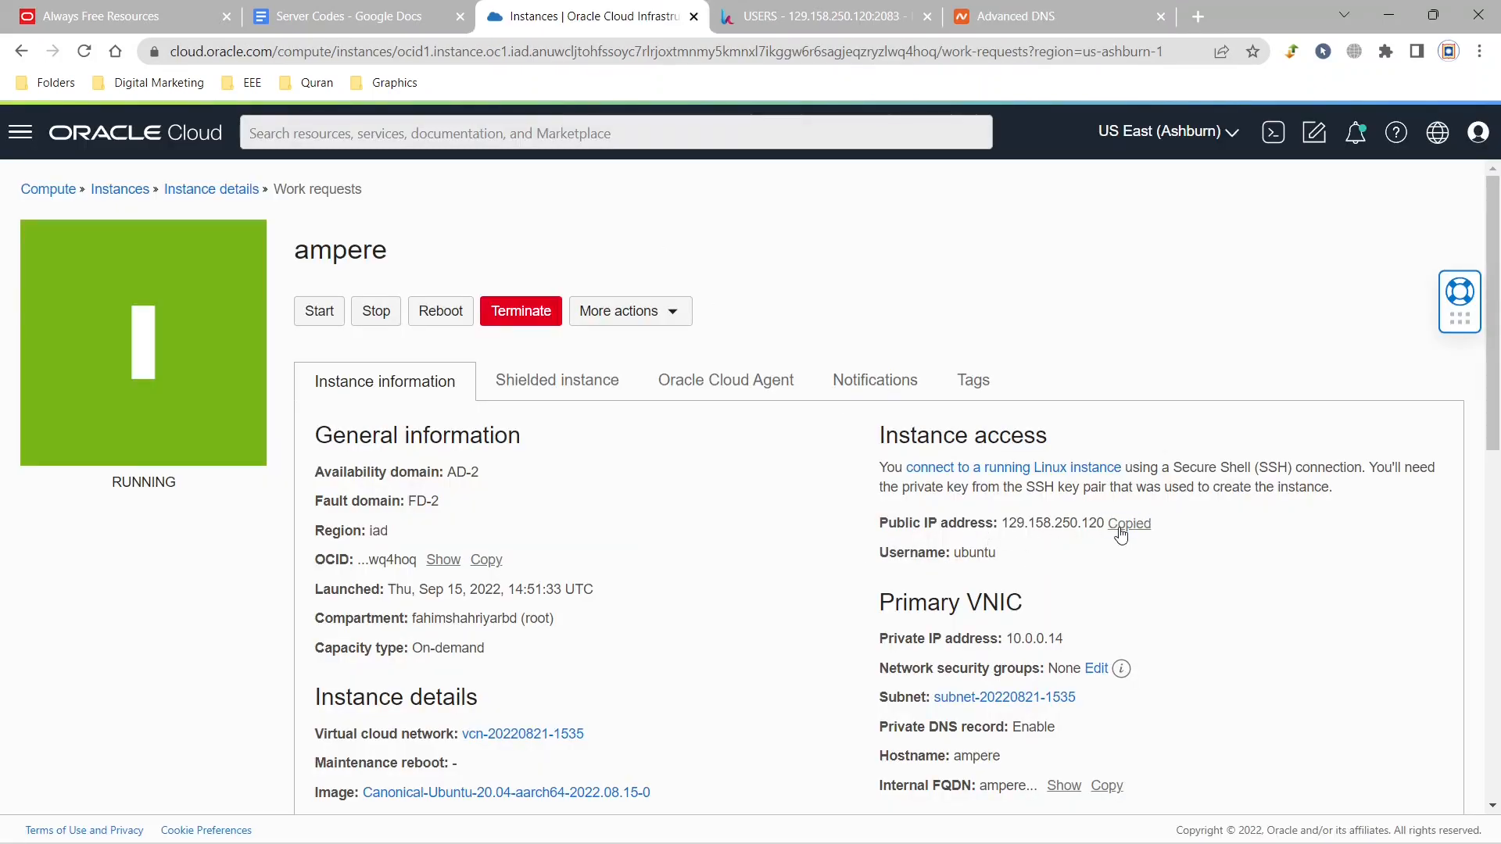
{"action": "left_click", "coordinate": [998, 9]}
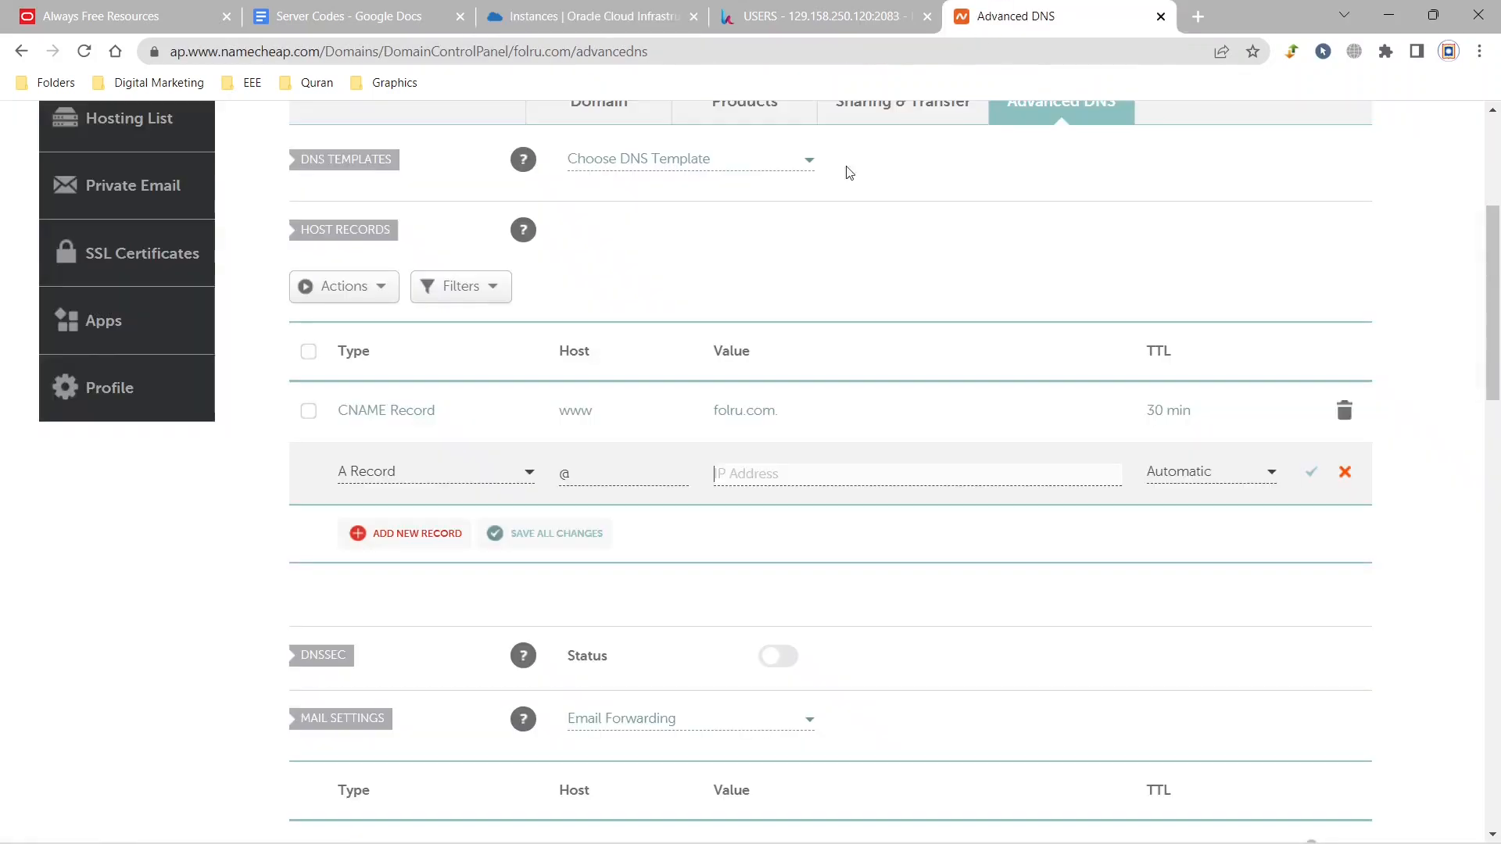
{"action": "left_click", "coordinate": [734, 485]}
{"action": "key", "text": "ctrl+v"}
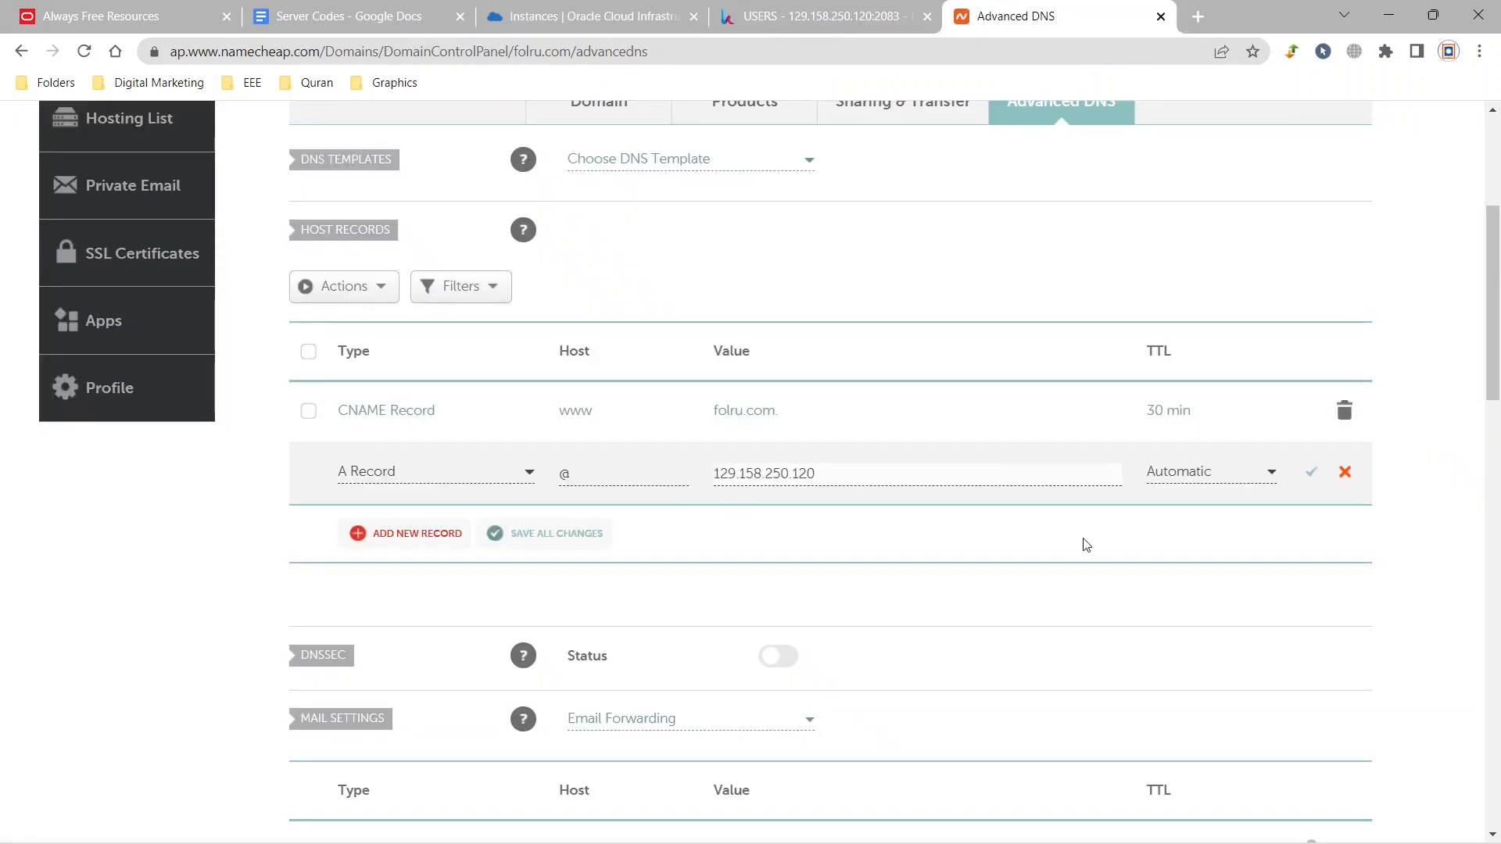
{"action": "left_click", "coordinate": [1312, 473]}
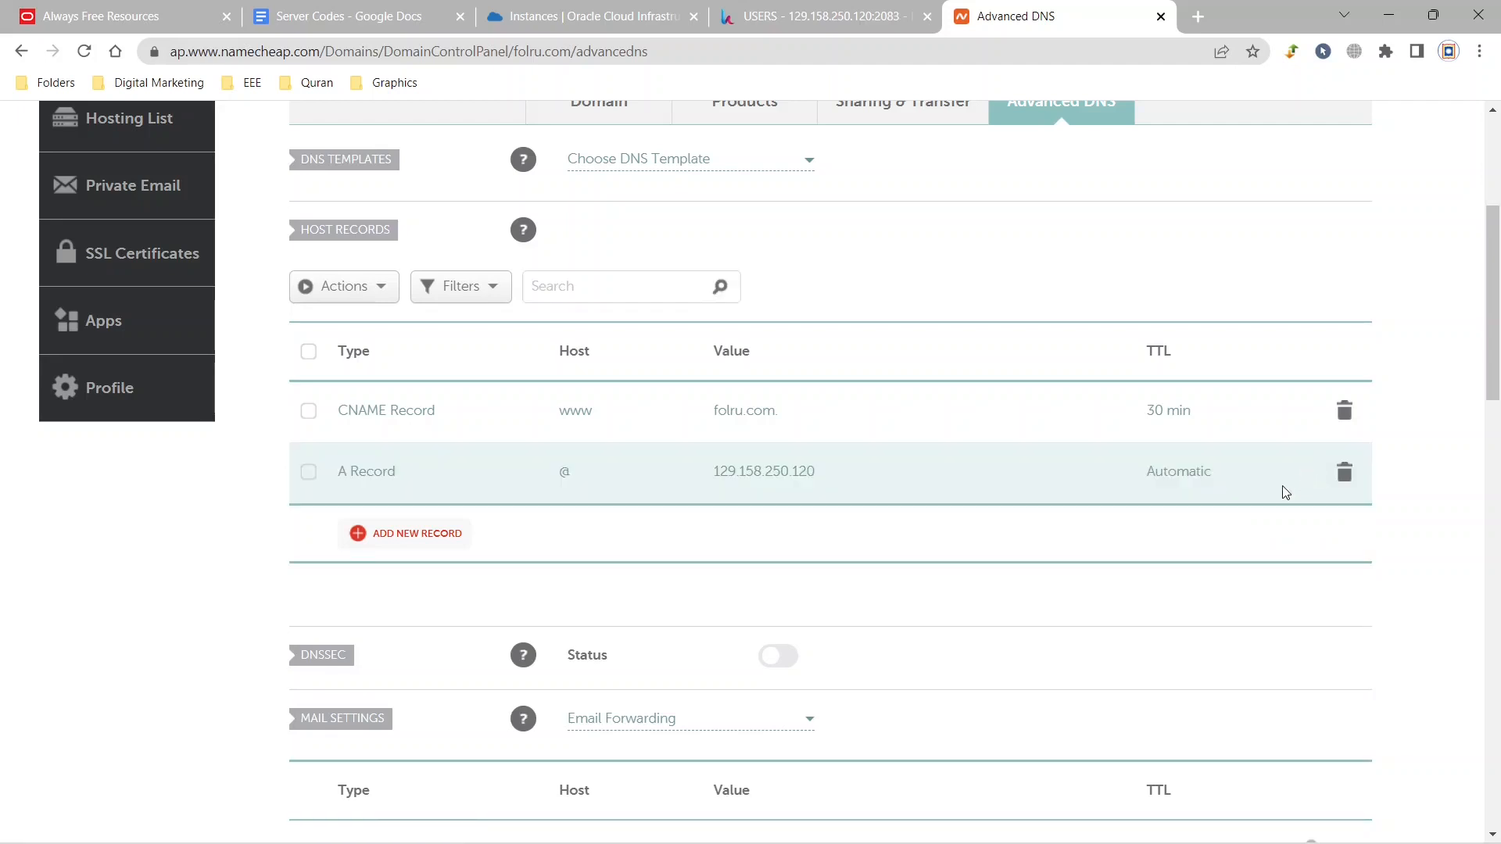
Add and save an A record for host folru.com with the IP address 129.158.250.120 and automatic TTL.
{"action": "left_click", "coordinate": [384, 533]}
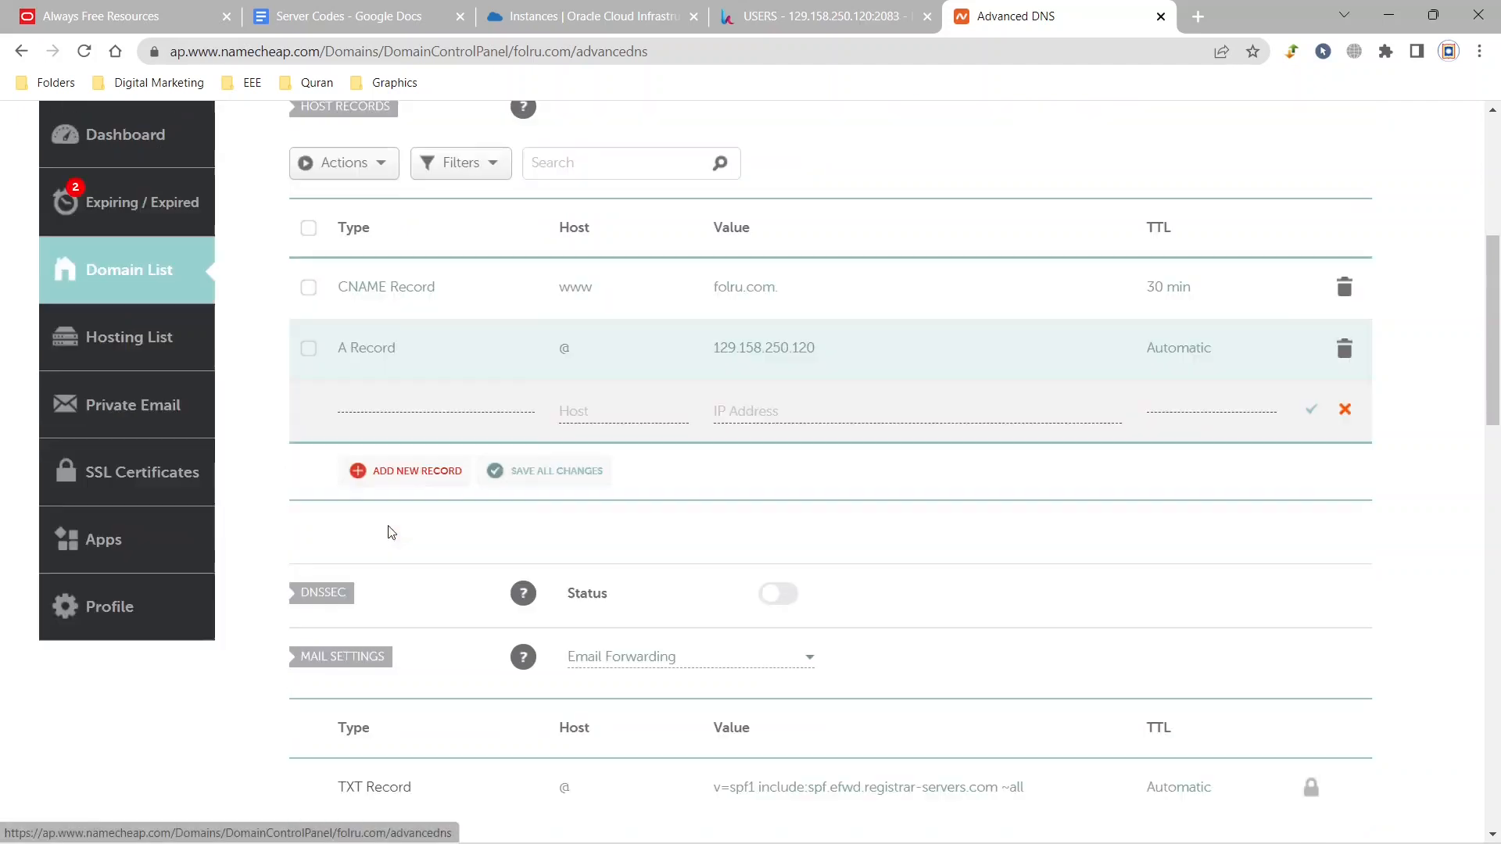
{"action": "left_click", "coordinate": [391, 442]}
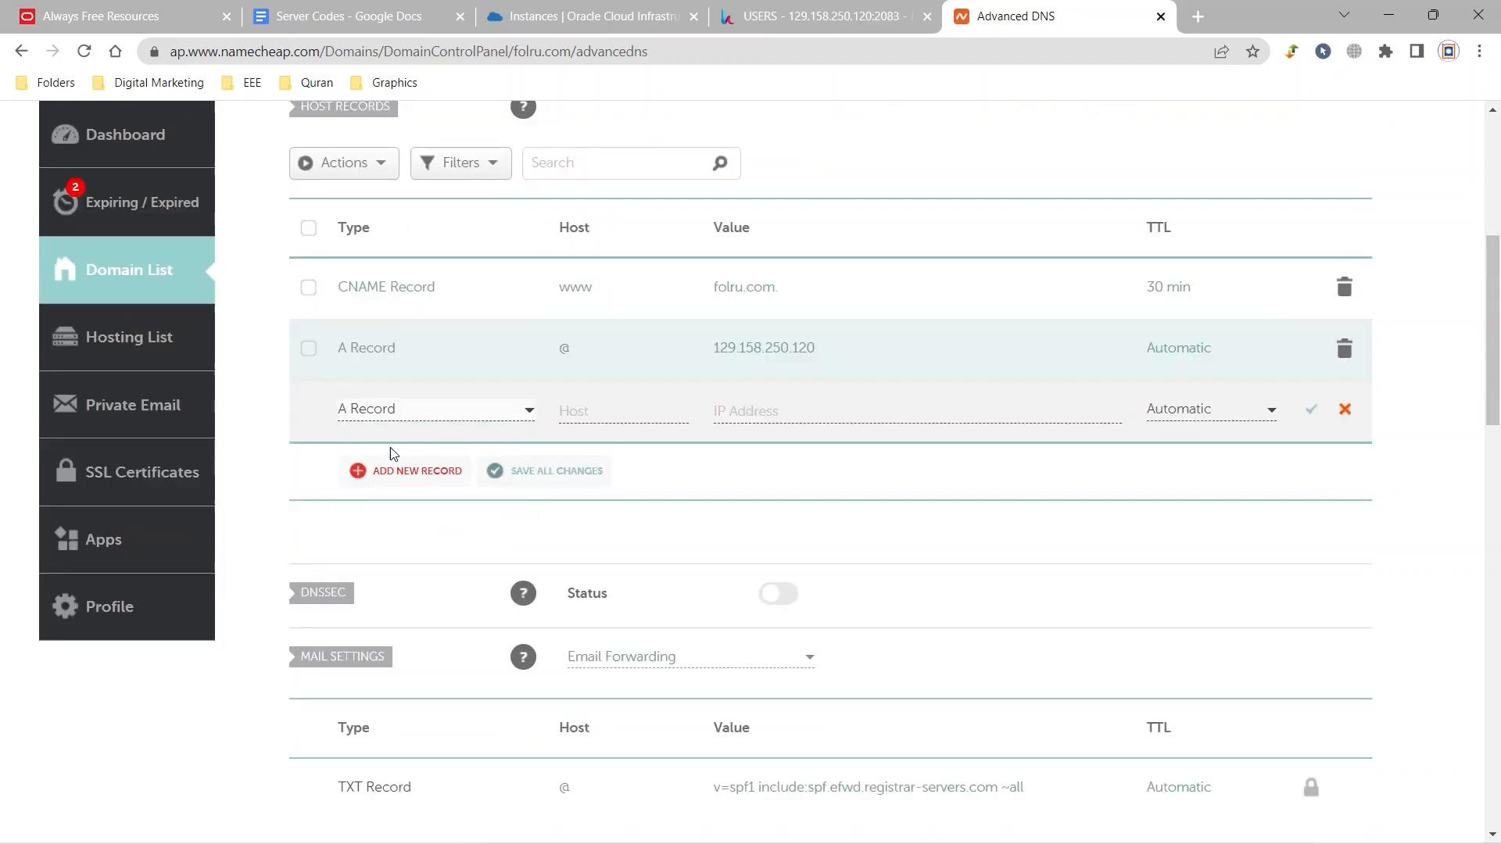
{"action": "left_click", "coordinate": [586, 408]}
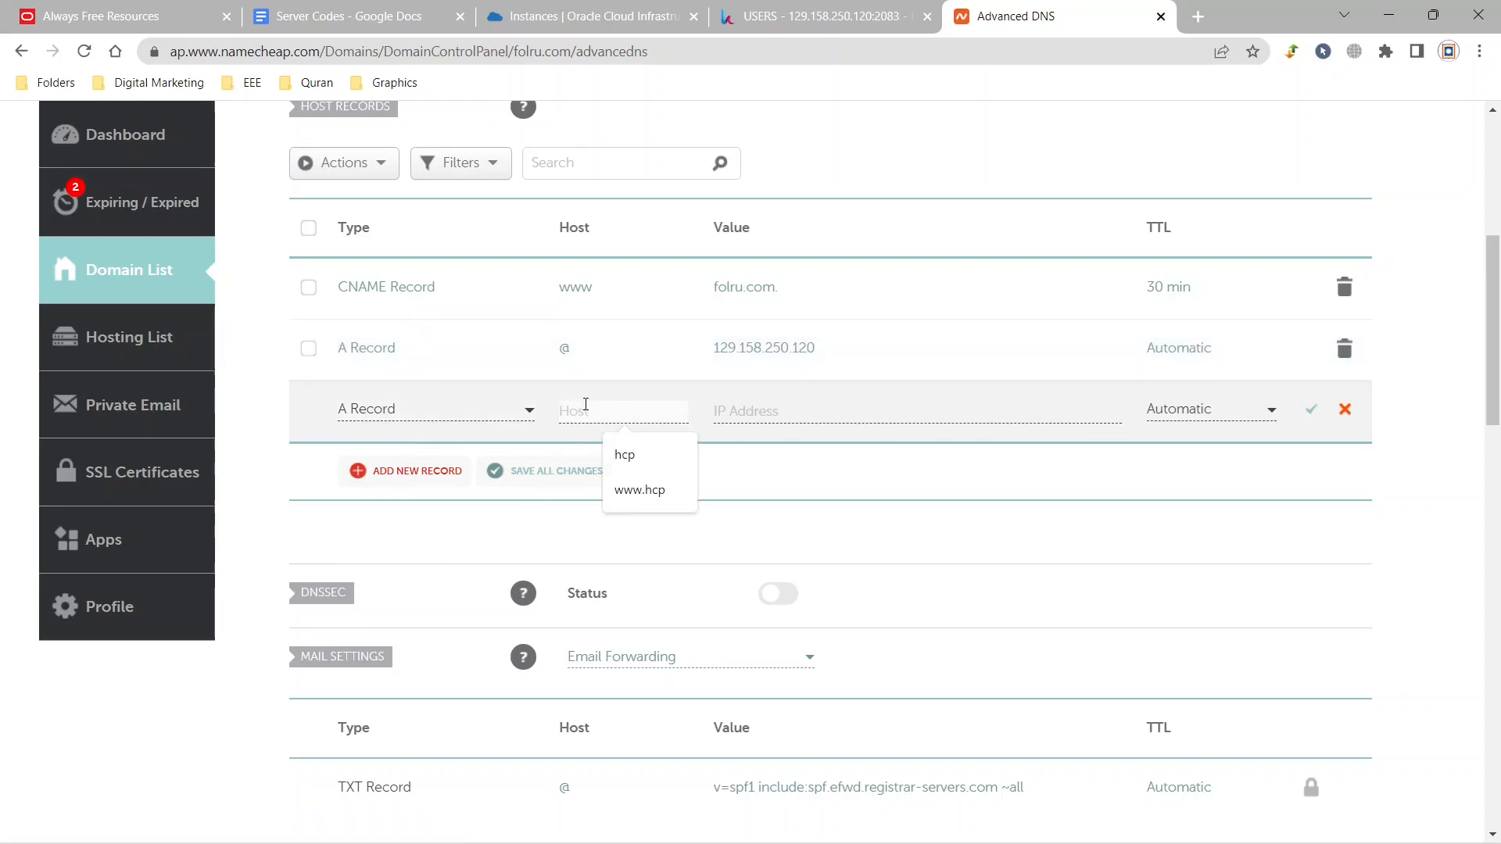
{"action": "type", "text": "f"}
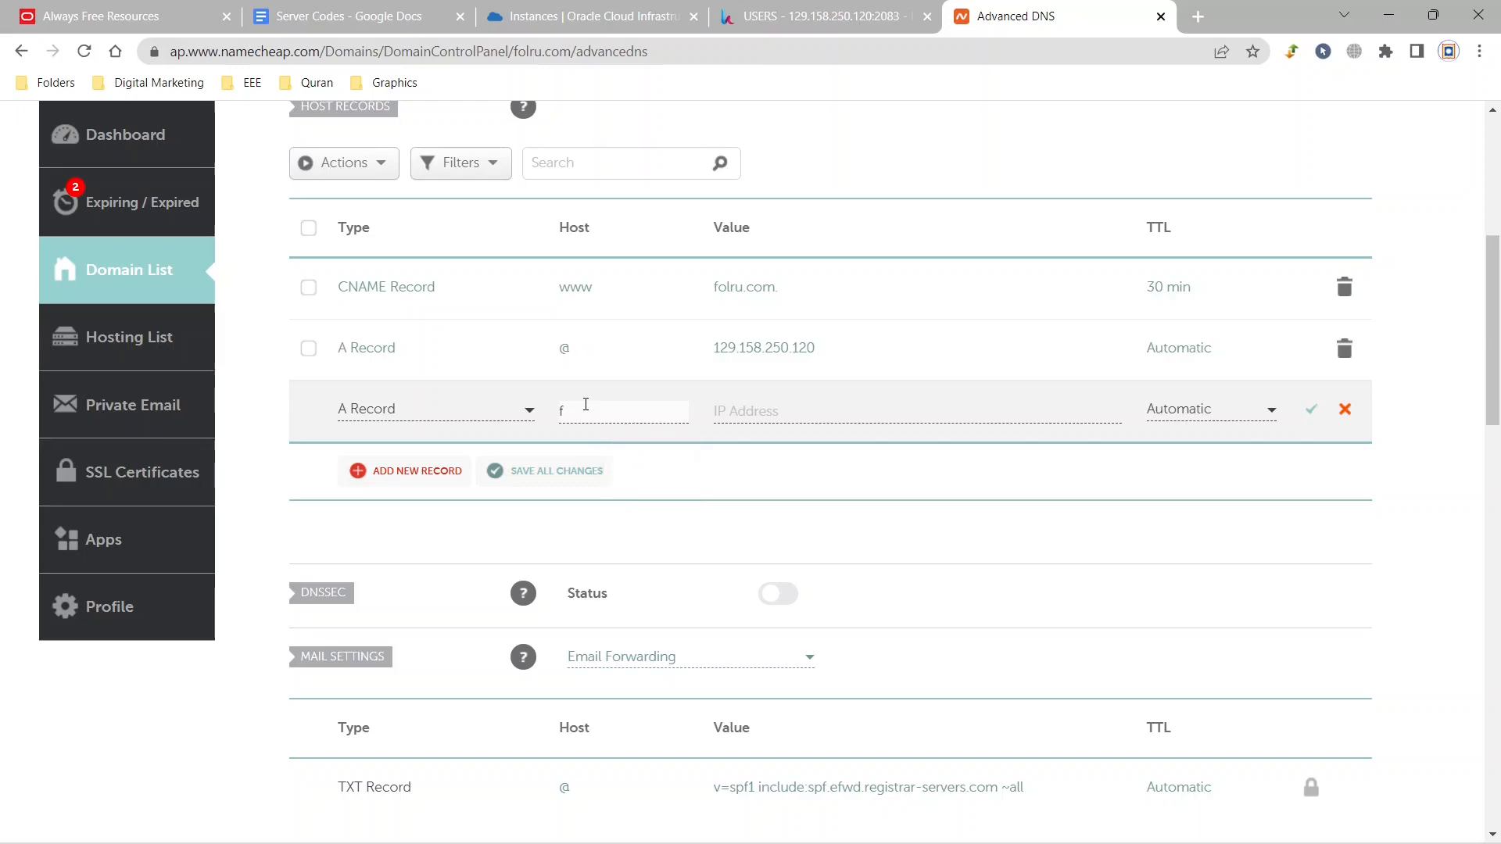
{"action": "type", "text": "olru.com"}
{"action": "left_click", "coordinate": [746, 420]}
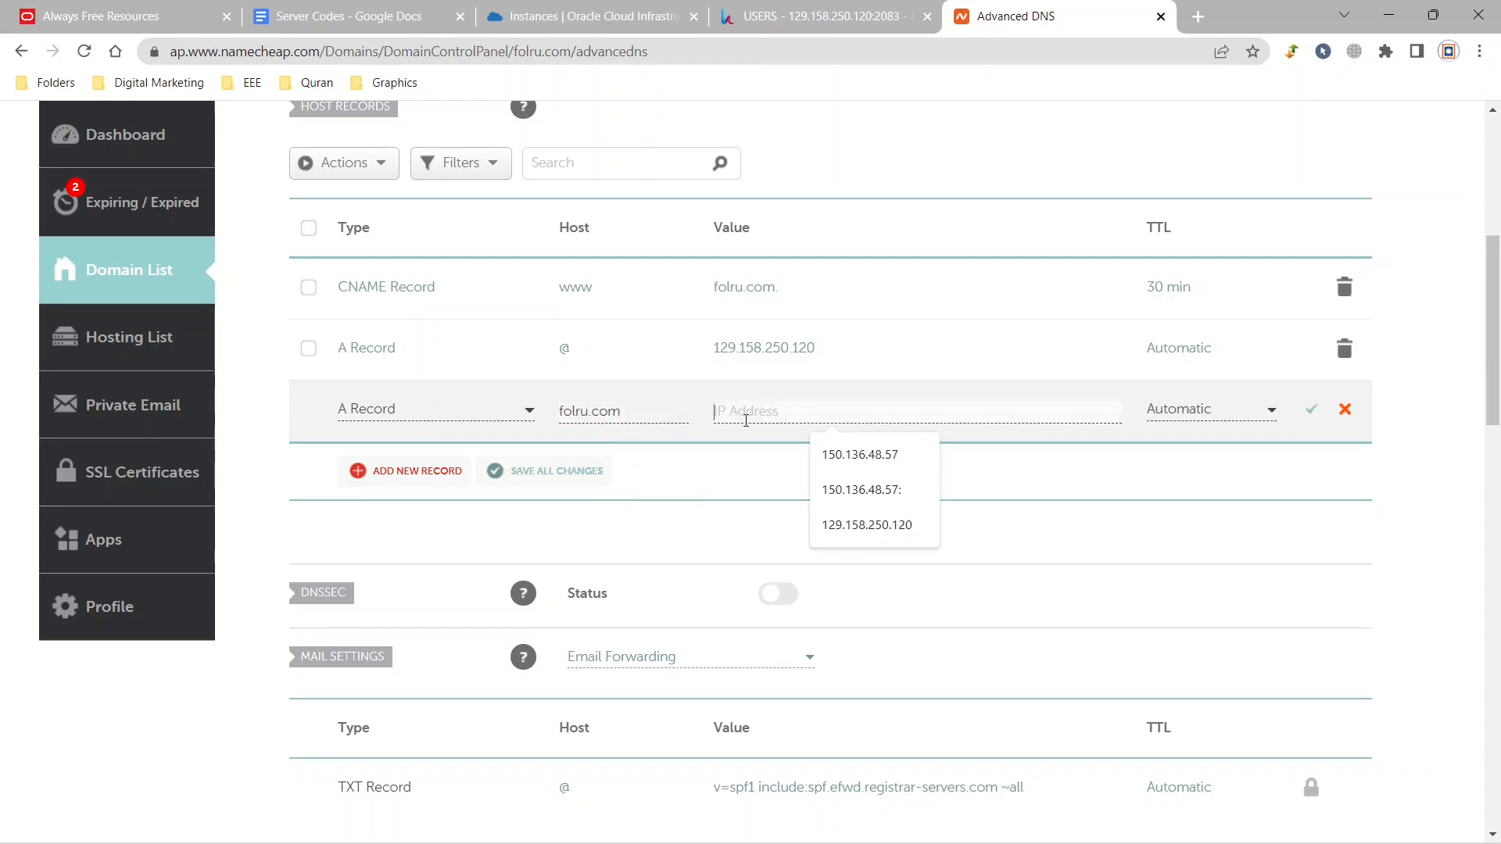
{"action": "key", "text": "ctrl+v"}
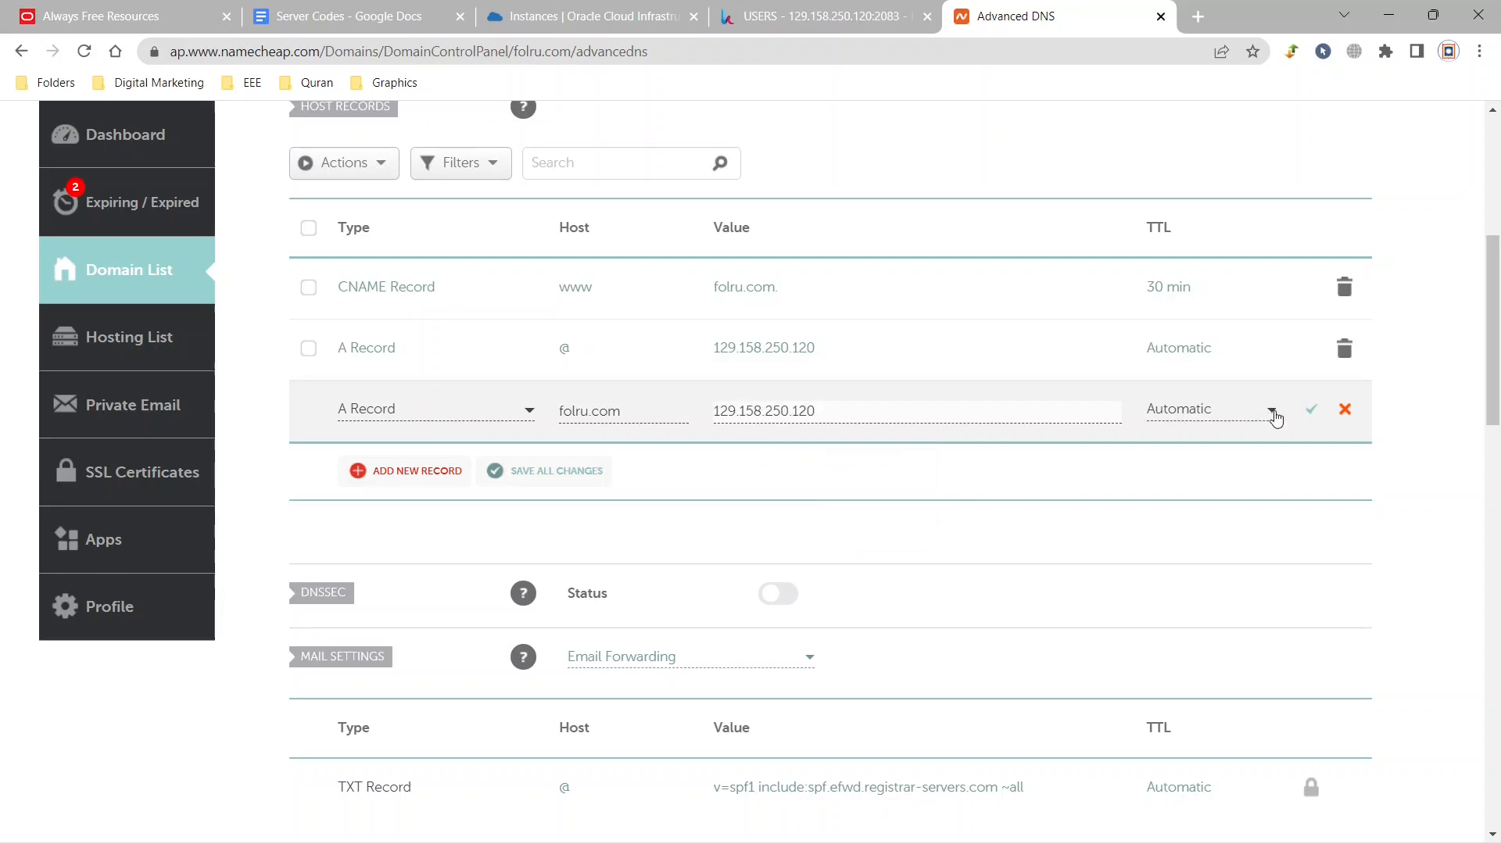
{"action": "left_click", "coordinate": [1311, 410]}
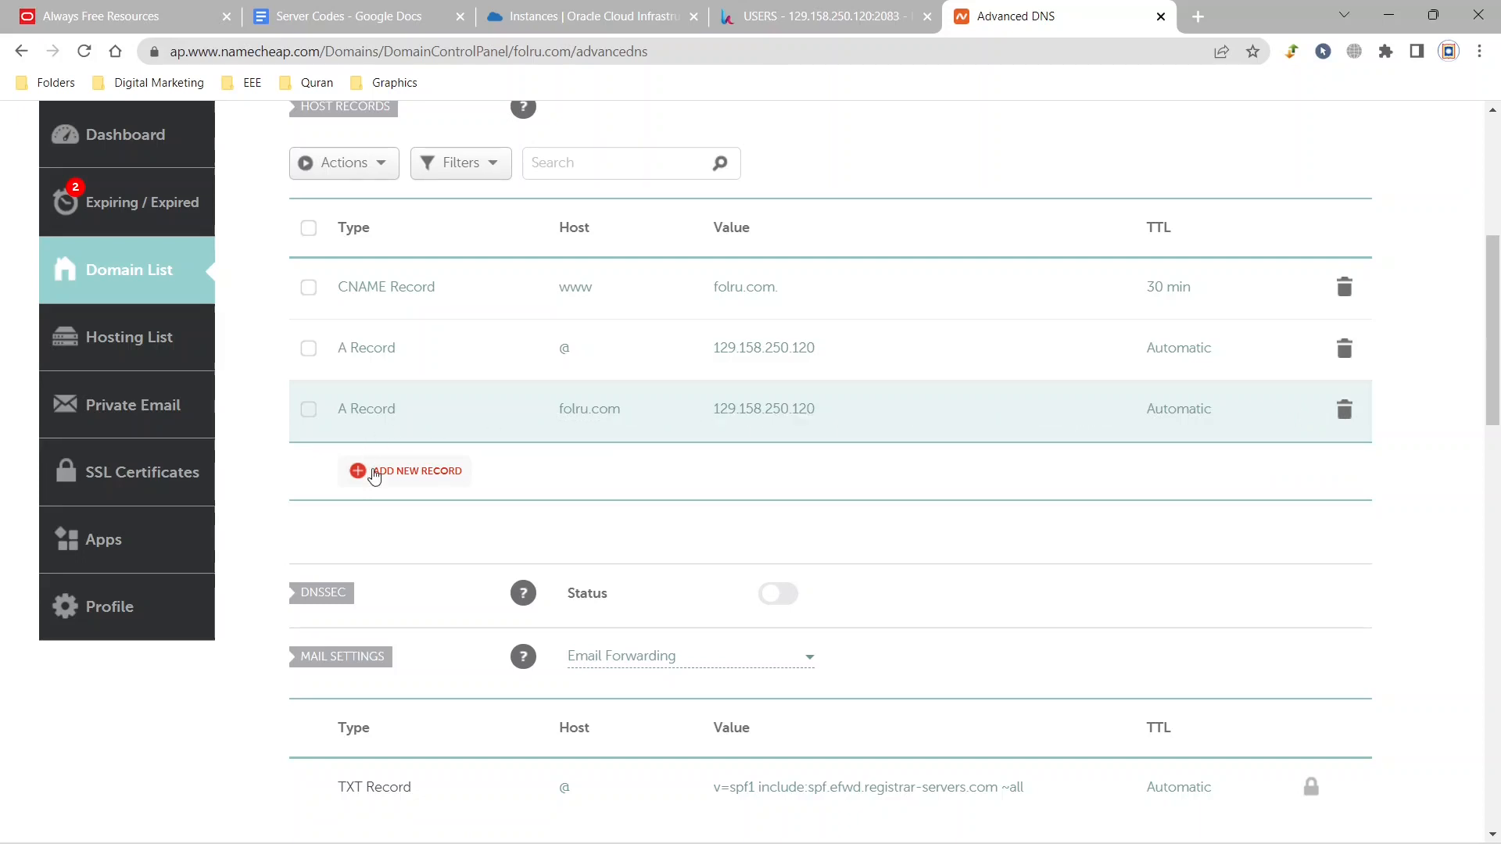
Add and save an A record for host hcp with the IP address 129.158.250.120 and automatic TTL.
{"action": "left_click", "coordinate": [380, 472]}
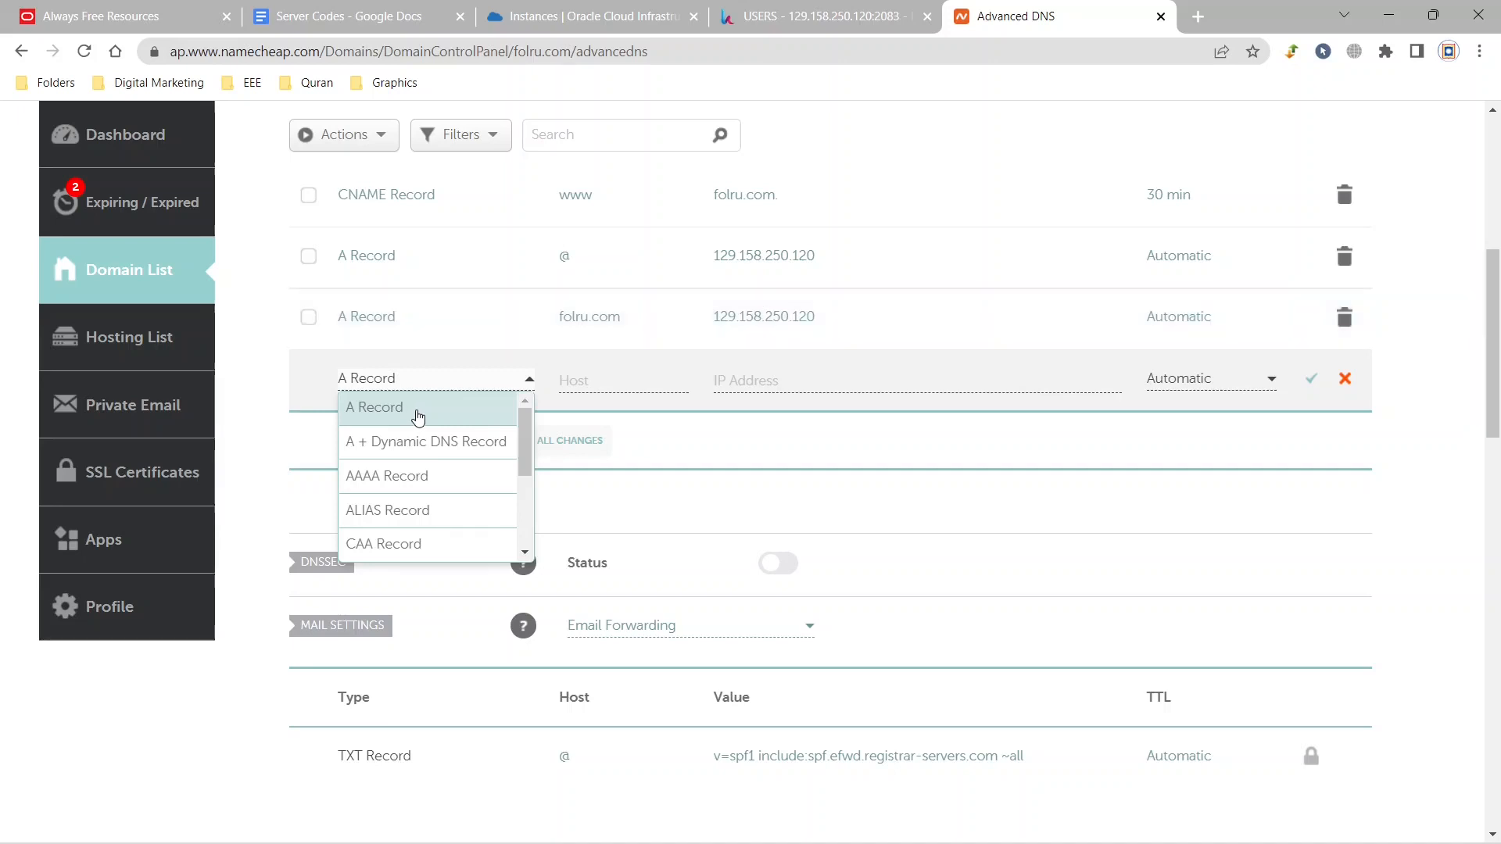
{"action": "left_click", "coordinate": [418, 414]}
{"action": "left_click", "coordinate": [612, 378]}
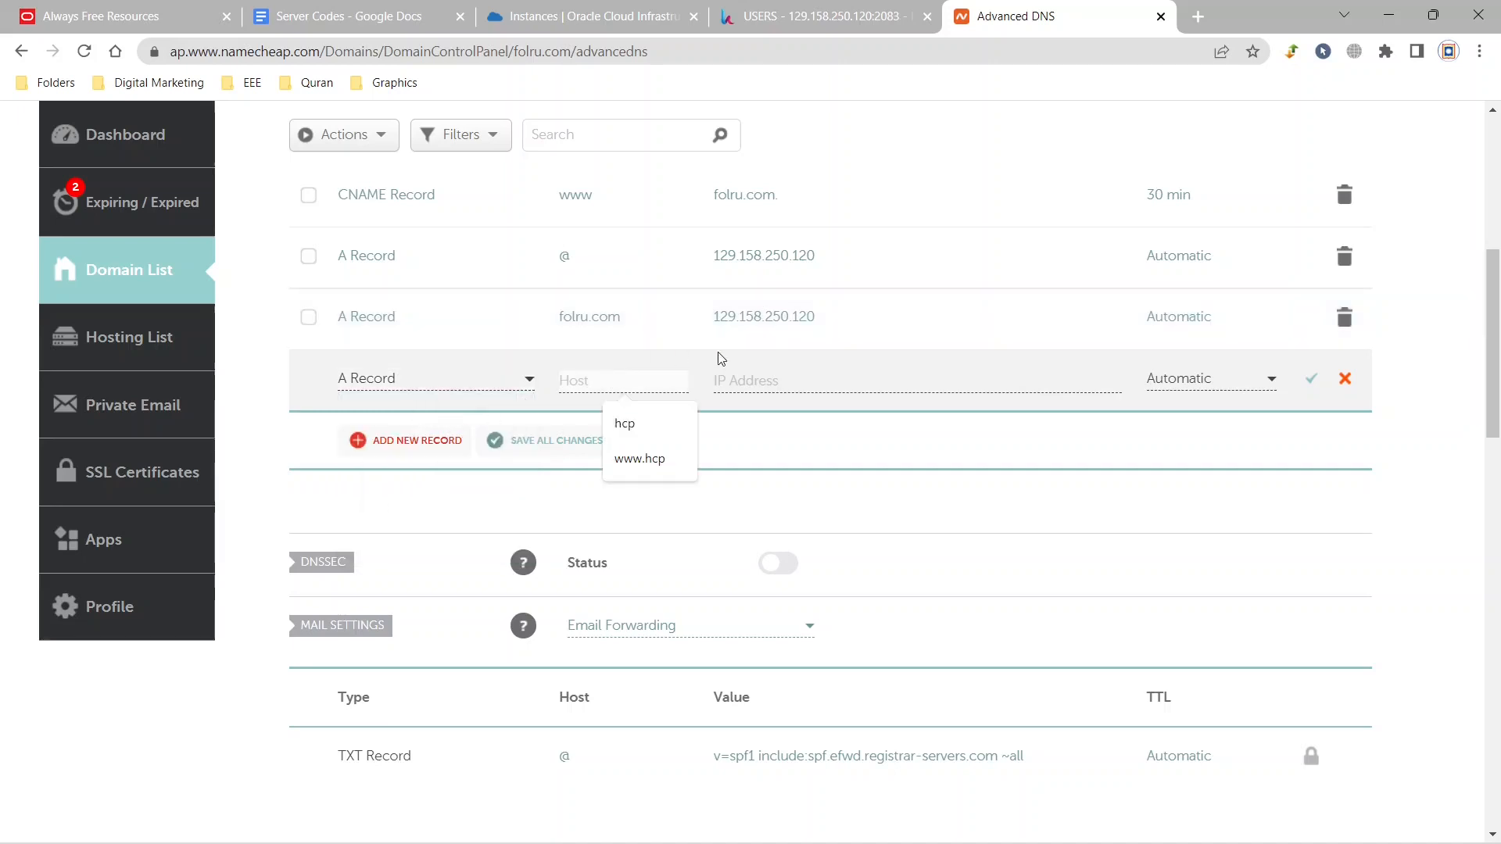
{"action": "type", "text": "hcp"}
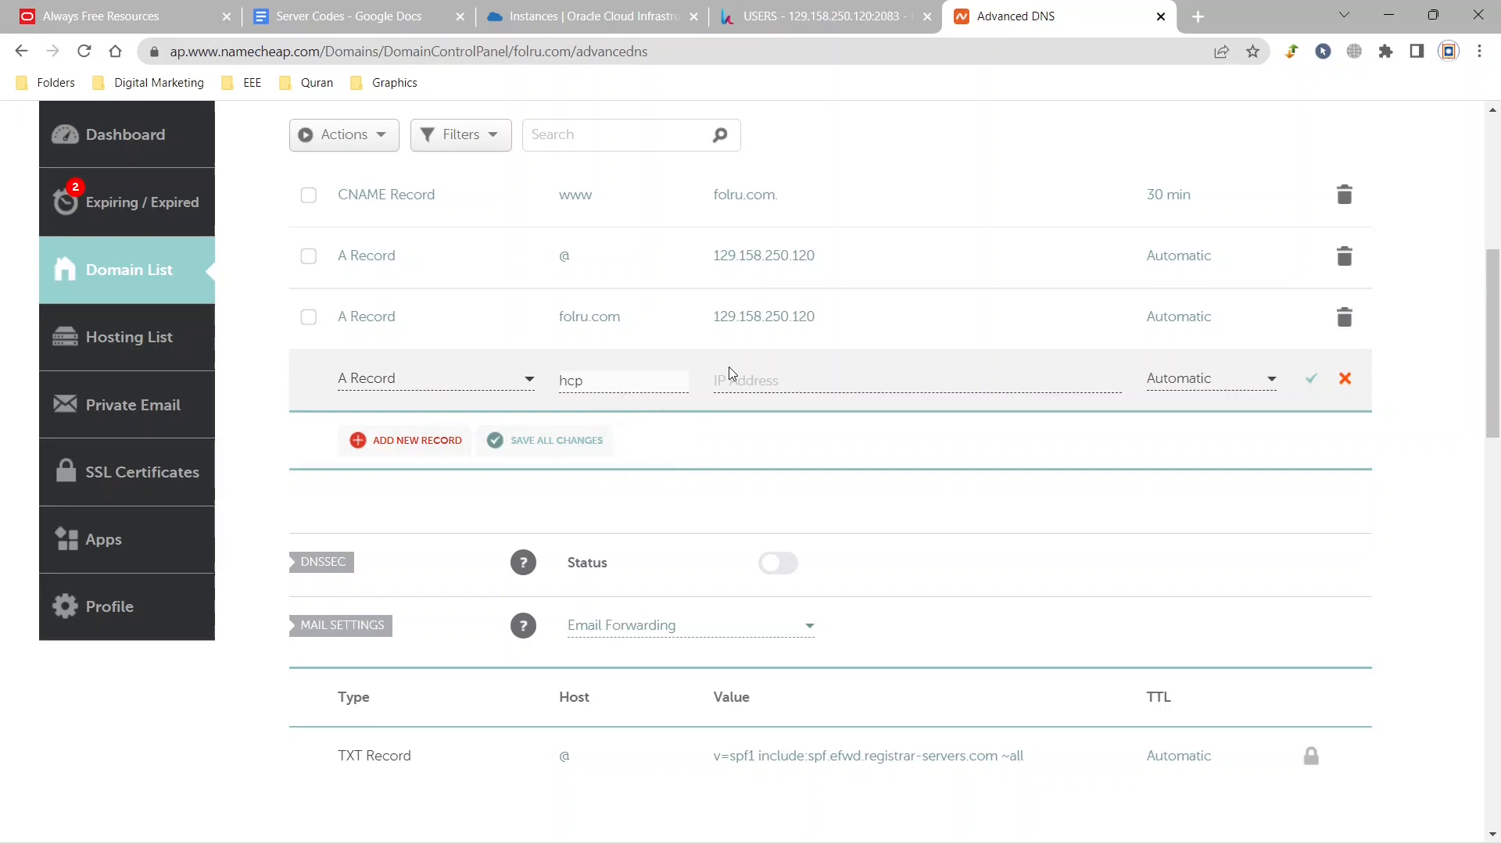
{"action": "left_click", "coordinate": [751, 381]}
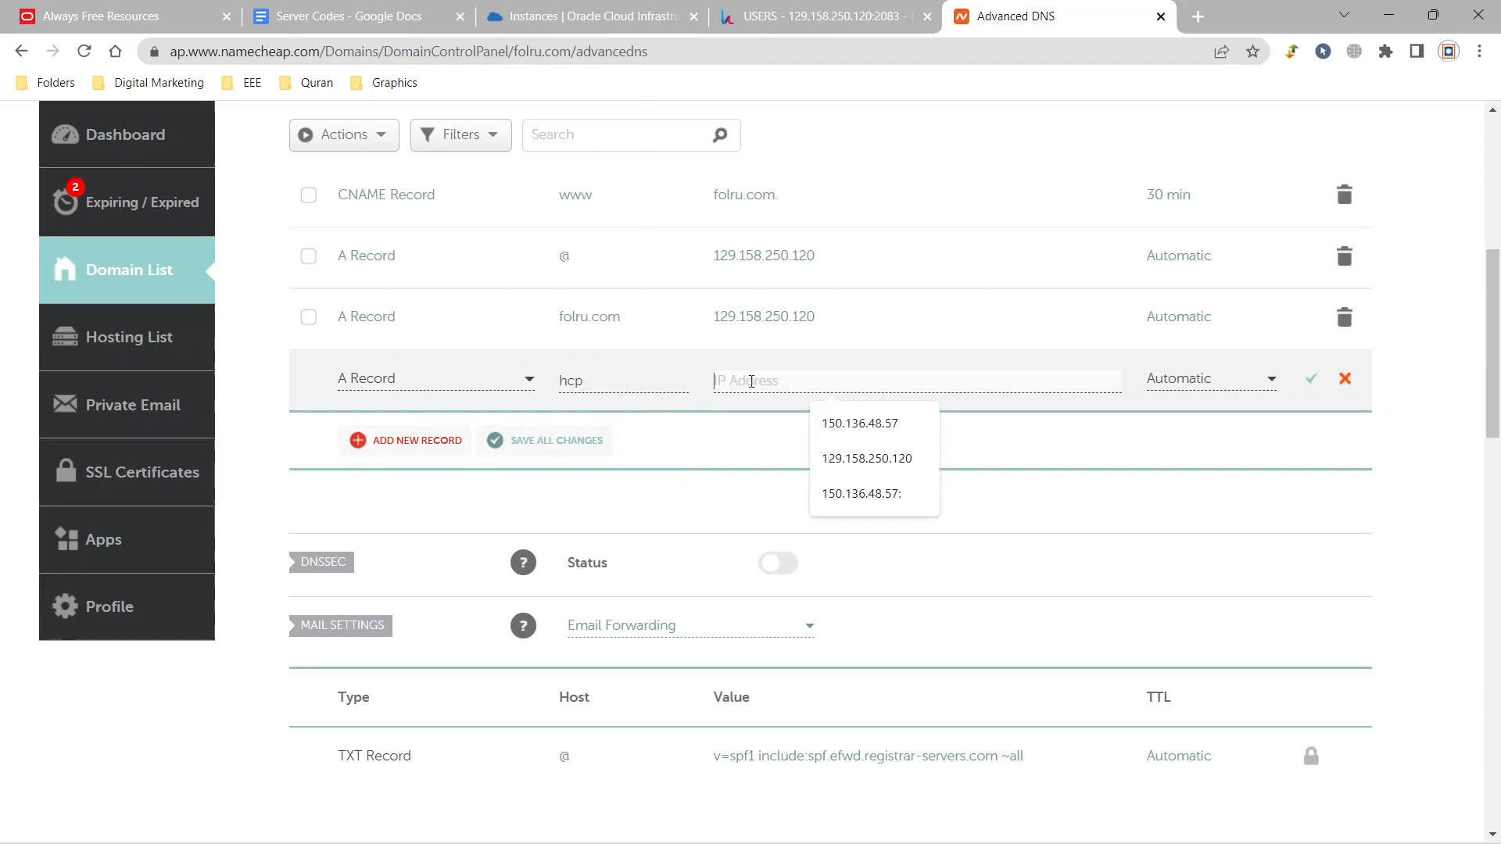
{"action": "key", "text": "ctrl+v"}
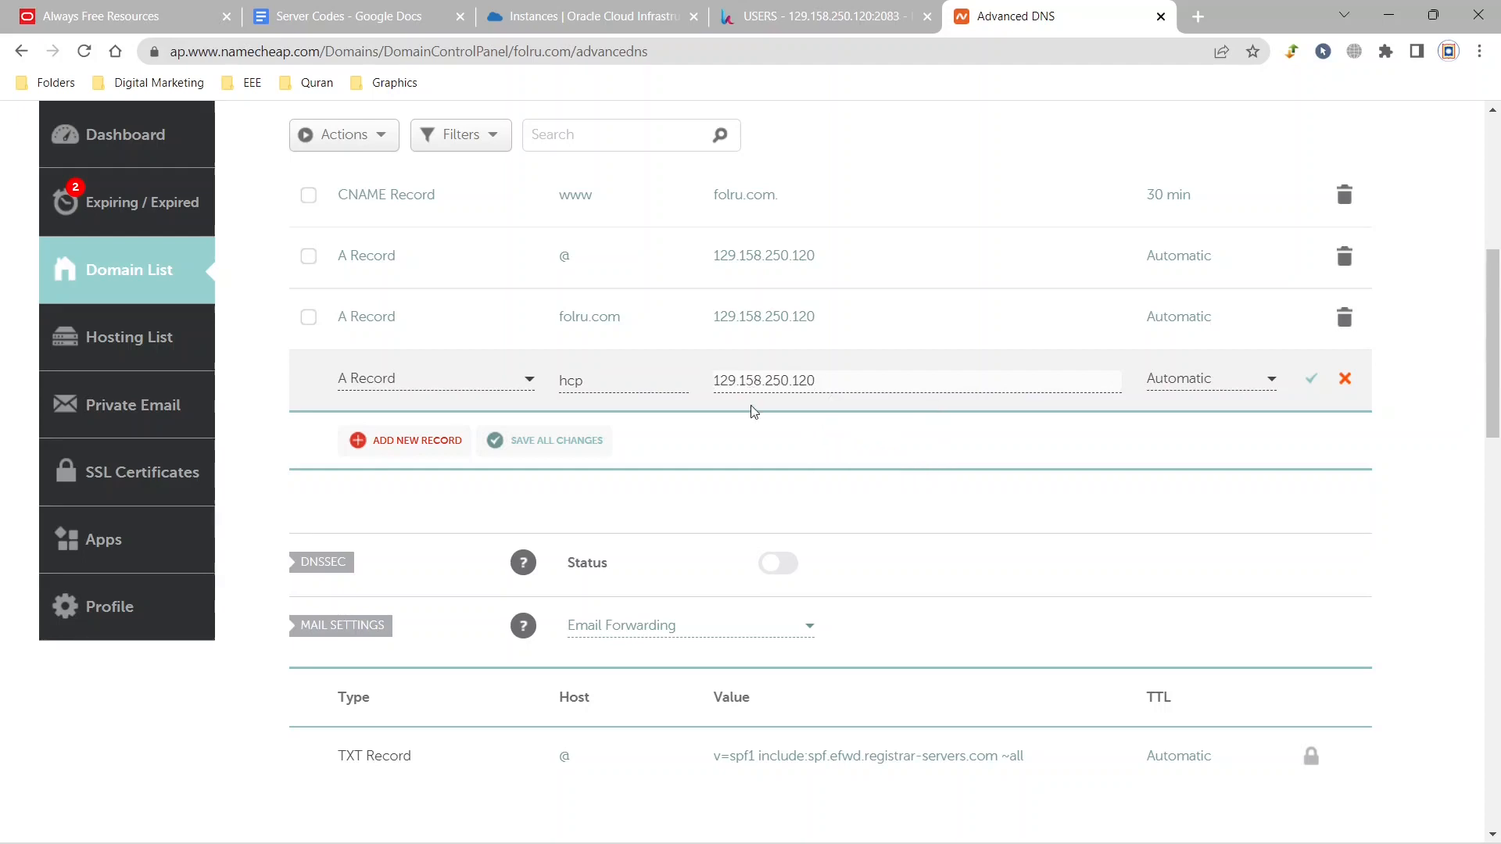
{"action": "left_click", "coordinate": [1311, 380]}
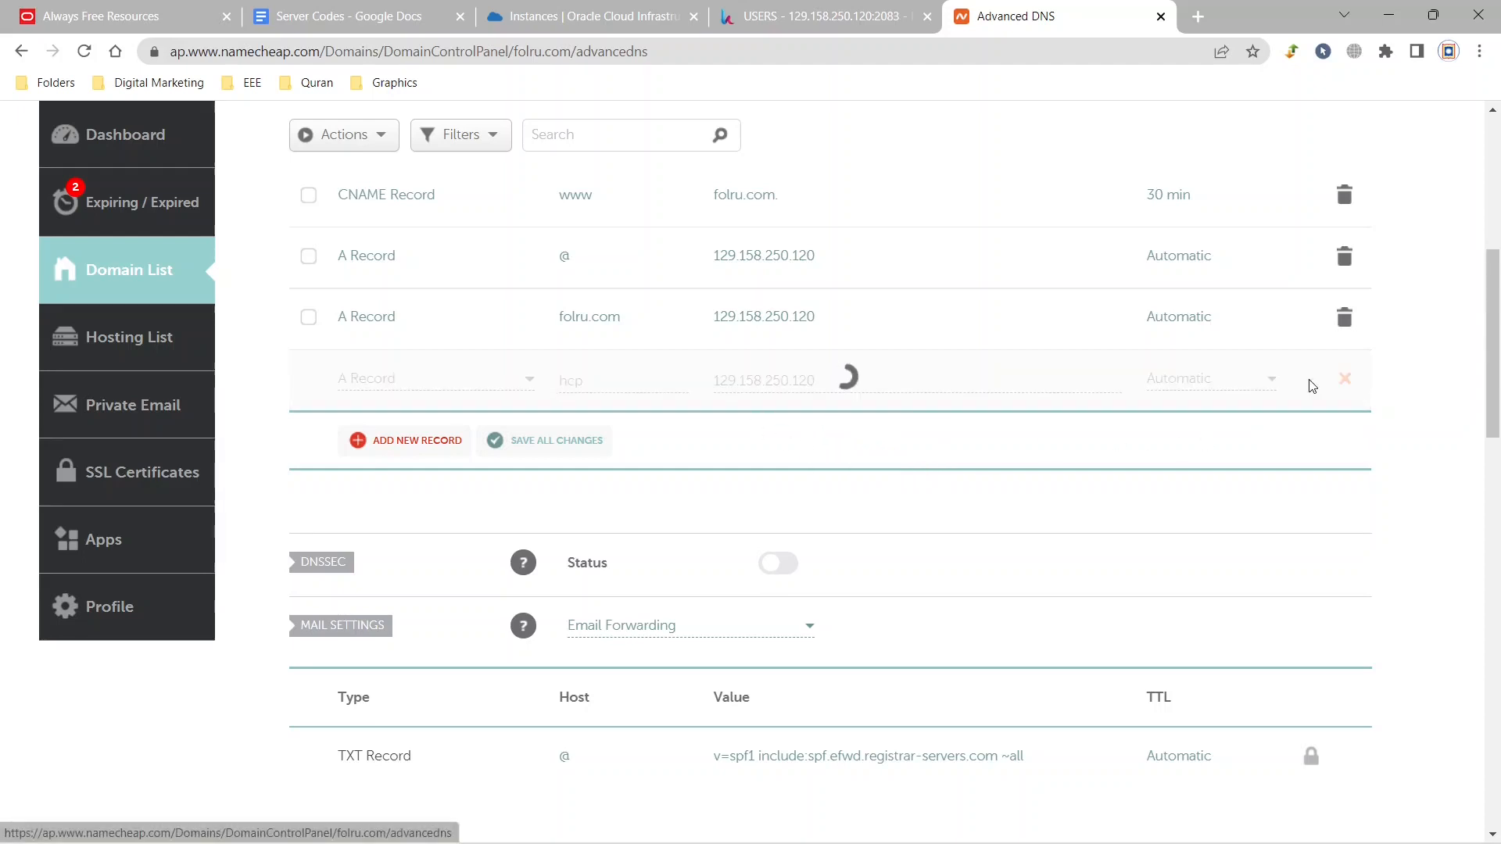
Delete the existing www CNAME record with the 30 min TTL and confirm its removal.
{"action": "scroll", "coordinate": [1212, 412], "scroll_direction": "up", "scroll_amount": 5}
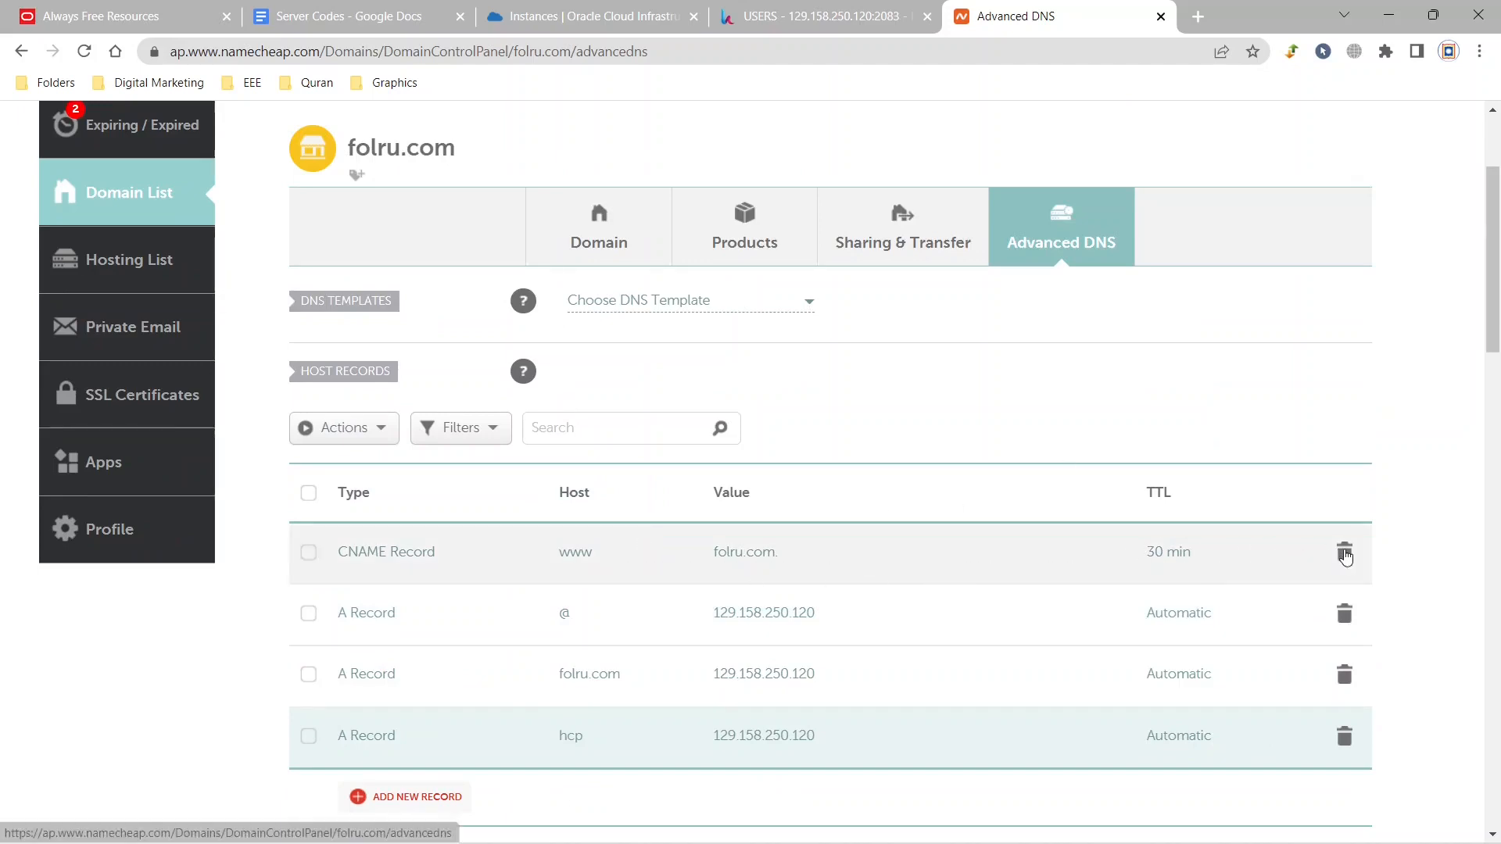
{"action": "left_click", "coordinate": [1345, 553]}
{"action": "left_click", "coordinate": [1251, 645]}
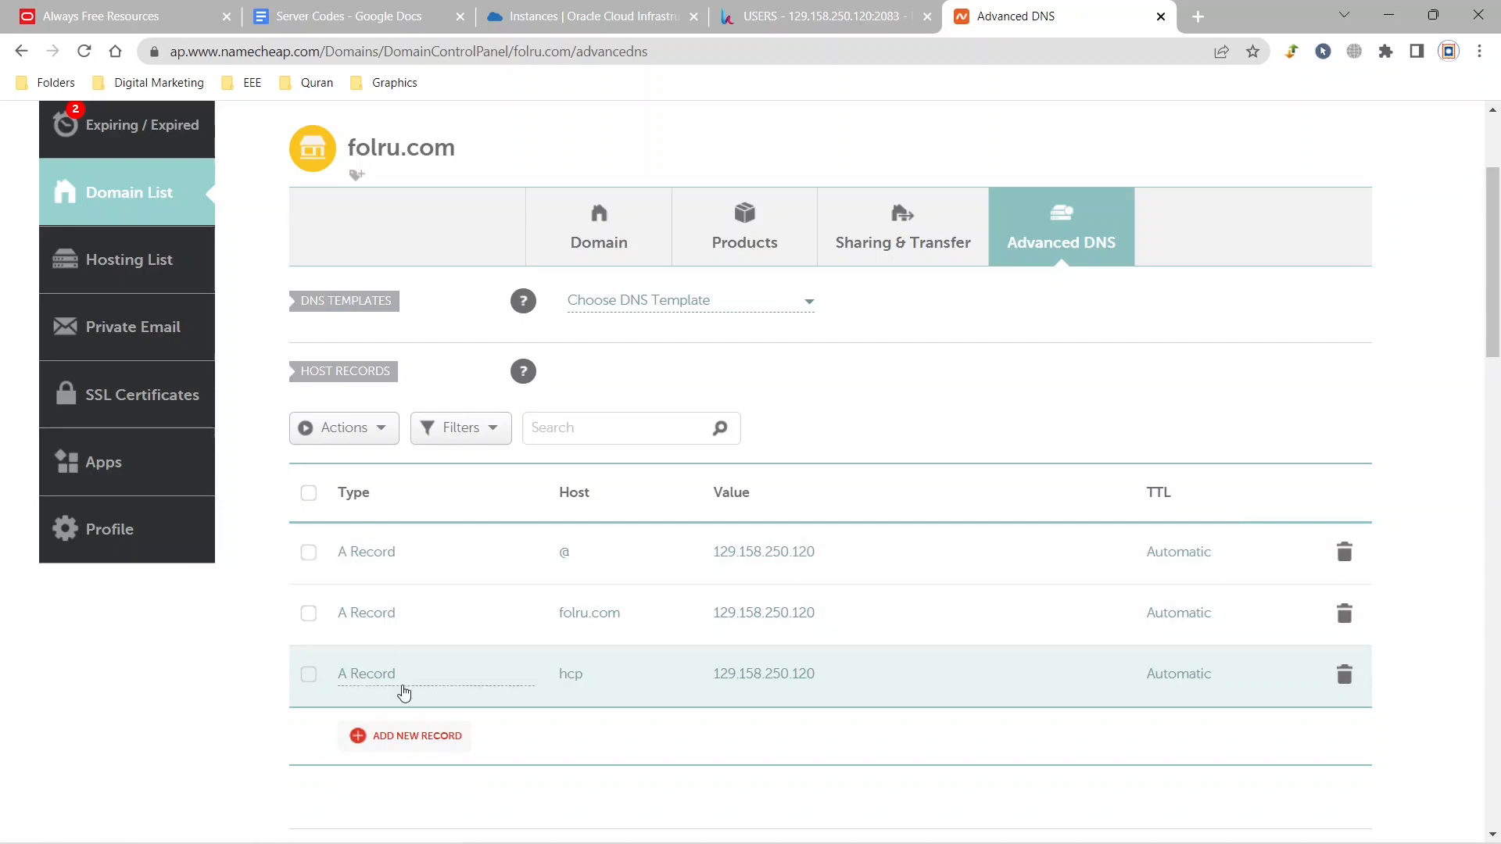
Add and save a CNAME record for host www with the target folru.com and automatic TTL.
{"action": "left_click", "coordinate": [407, 737]}
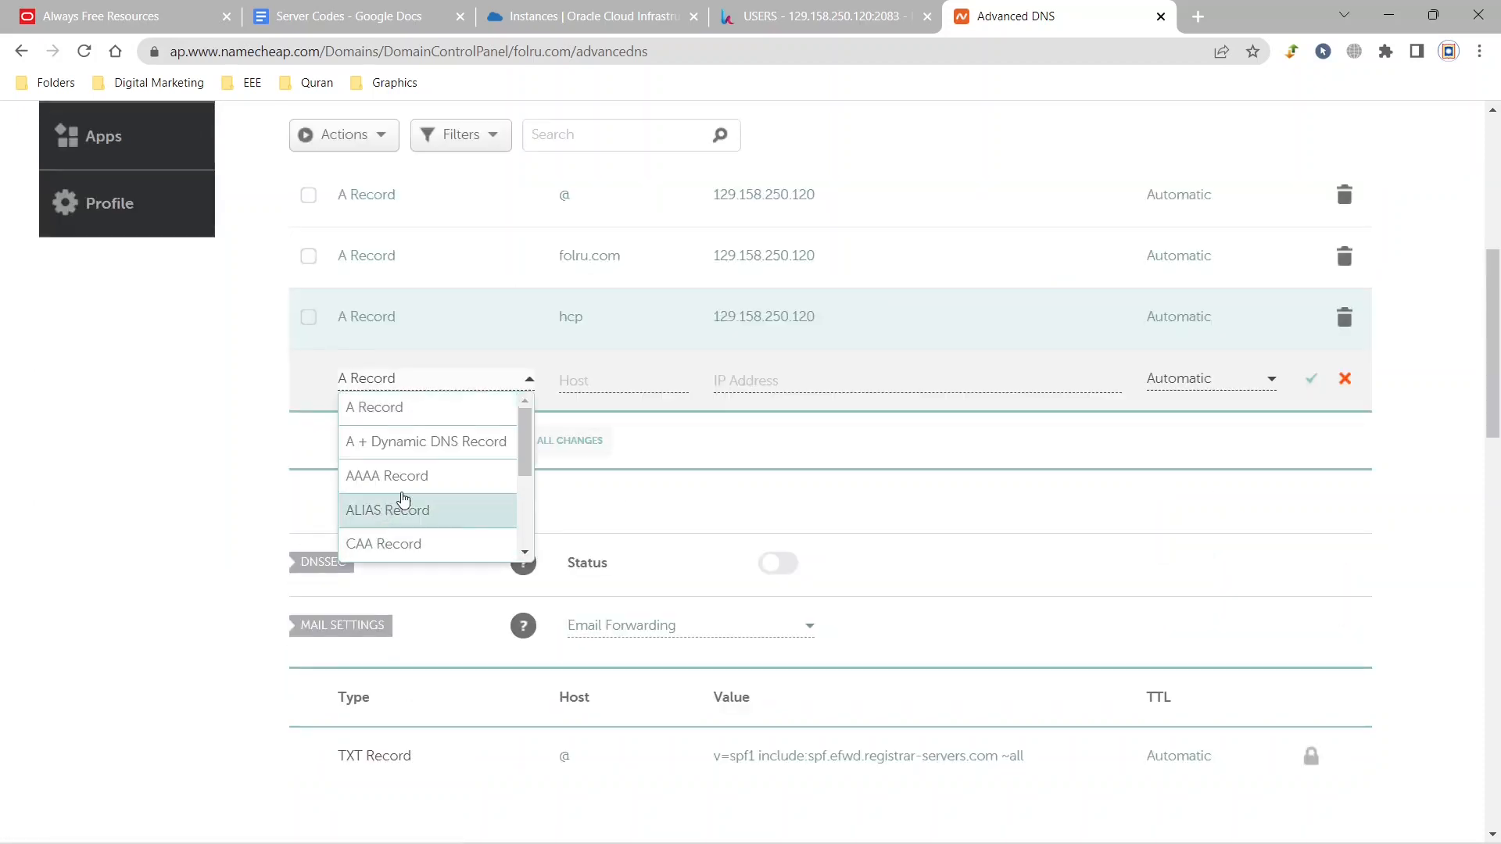
{"action": "scroll", "coordinate": [435, 479], "scroll_direction": "down", "scroll_amount": 3}
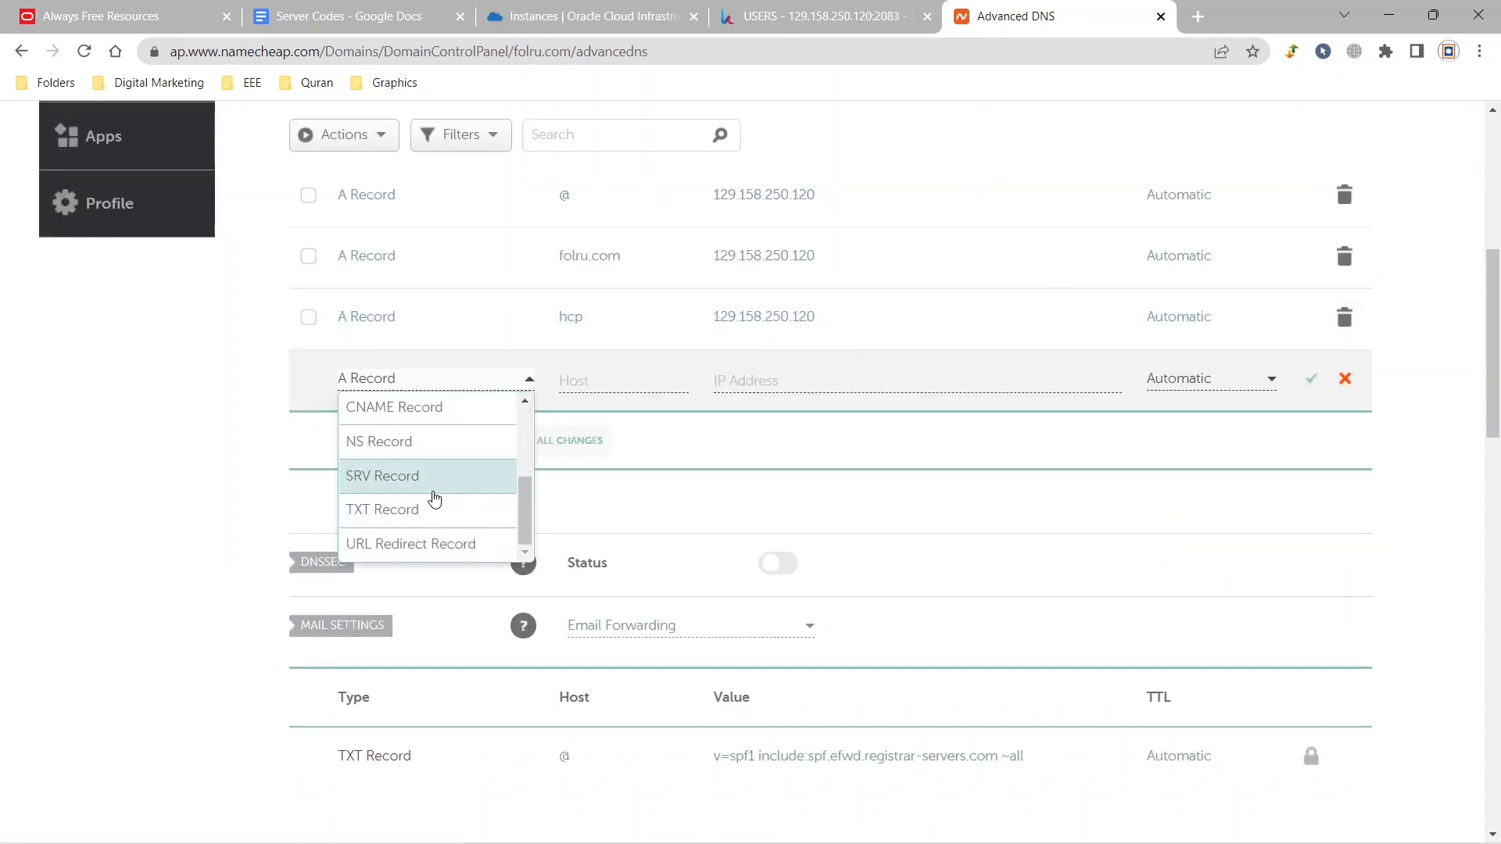
{"action": "left_click", "coordinate": [429, 423]}
{"action": "left_click", "coordinate": [612, 376]}
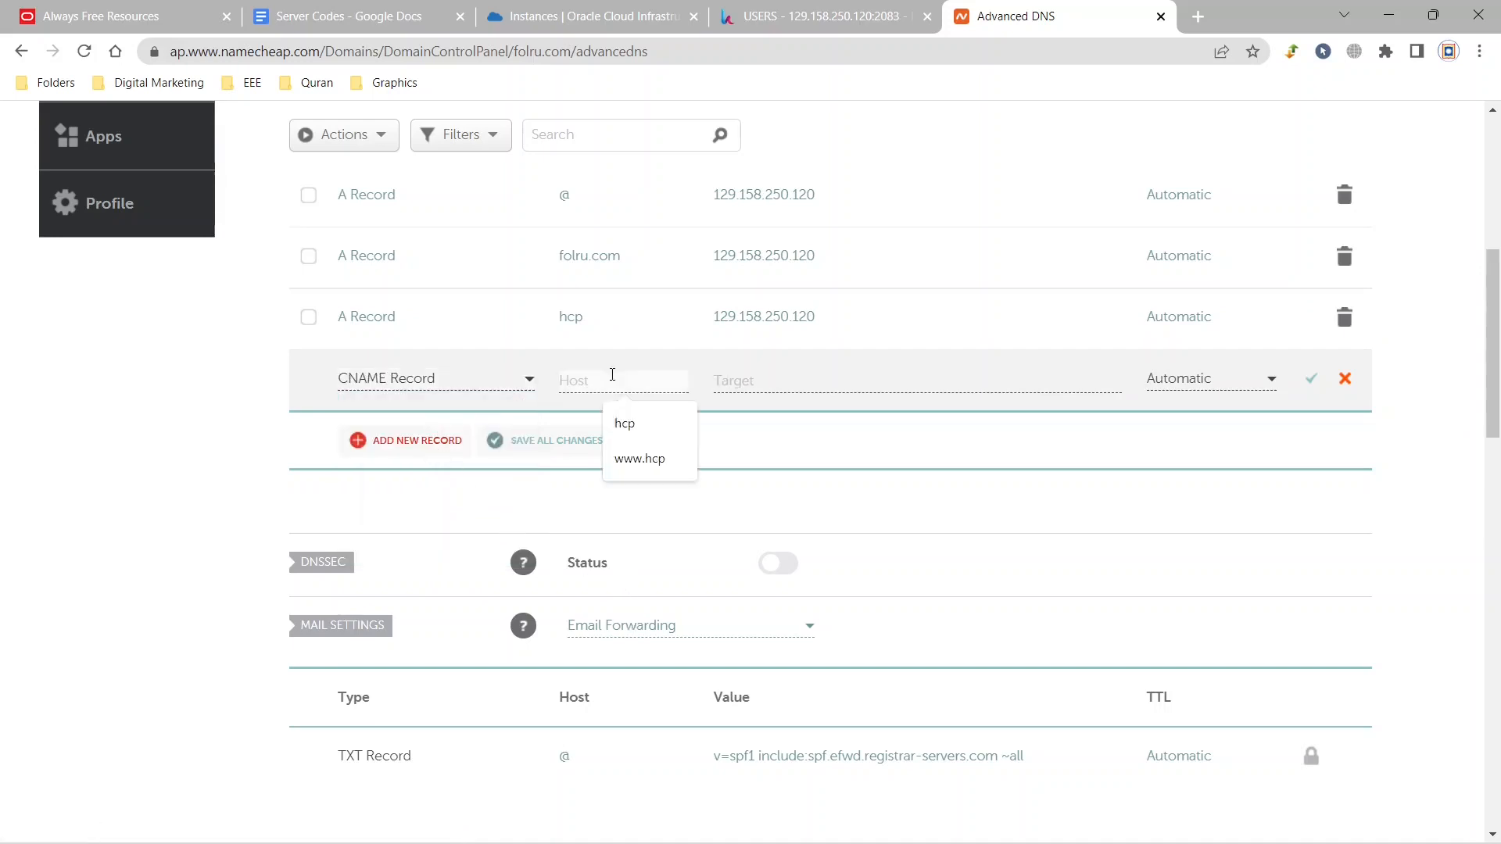
{"action": "type", "text": "www"}
{"action": "left_click", "coordinate": [788, 380]}
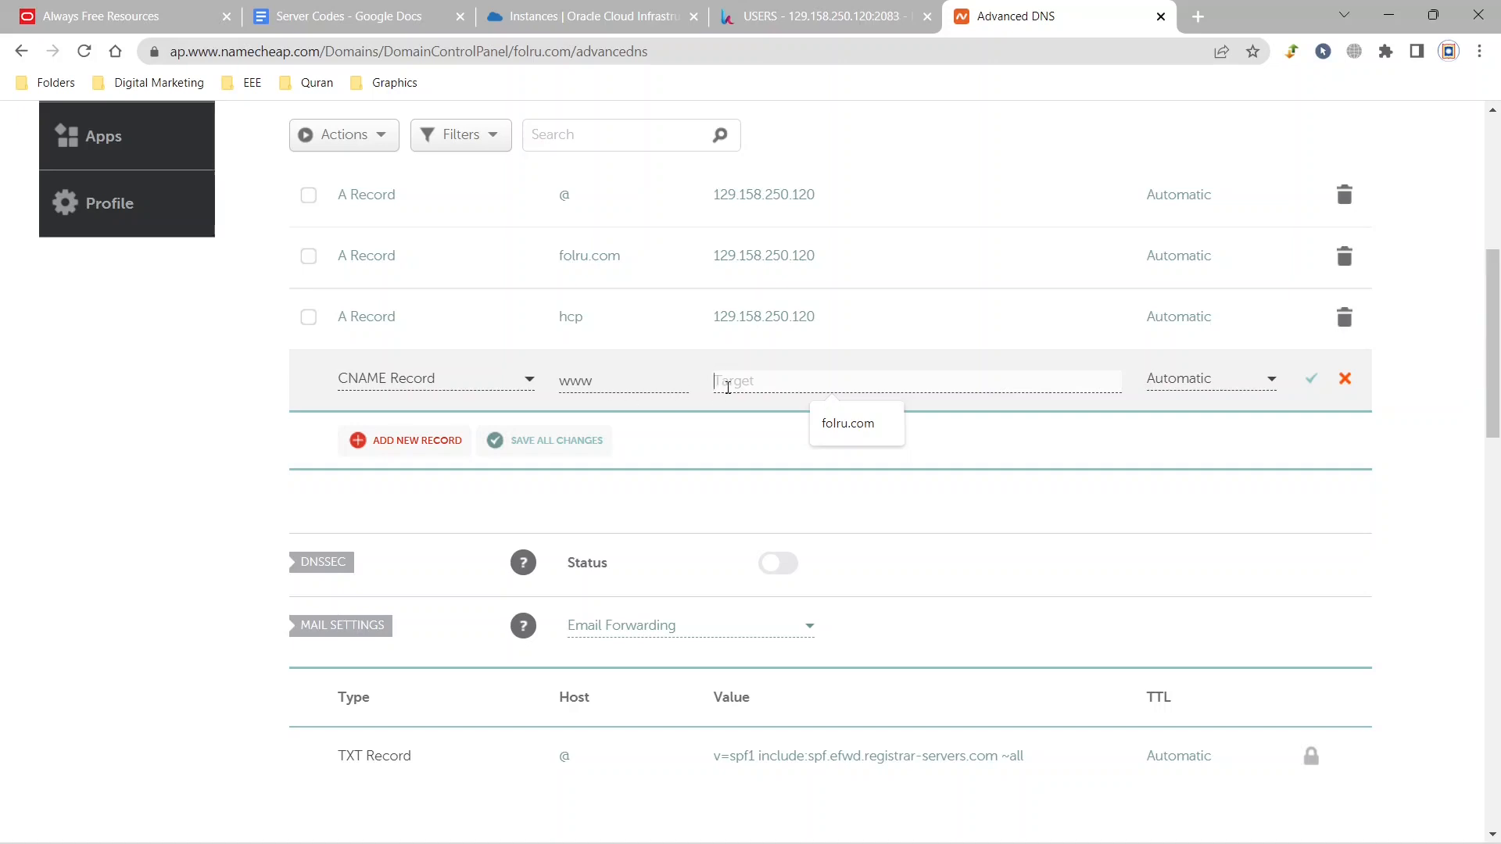
{"action": "type", "text": "folru.com"}
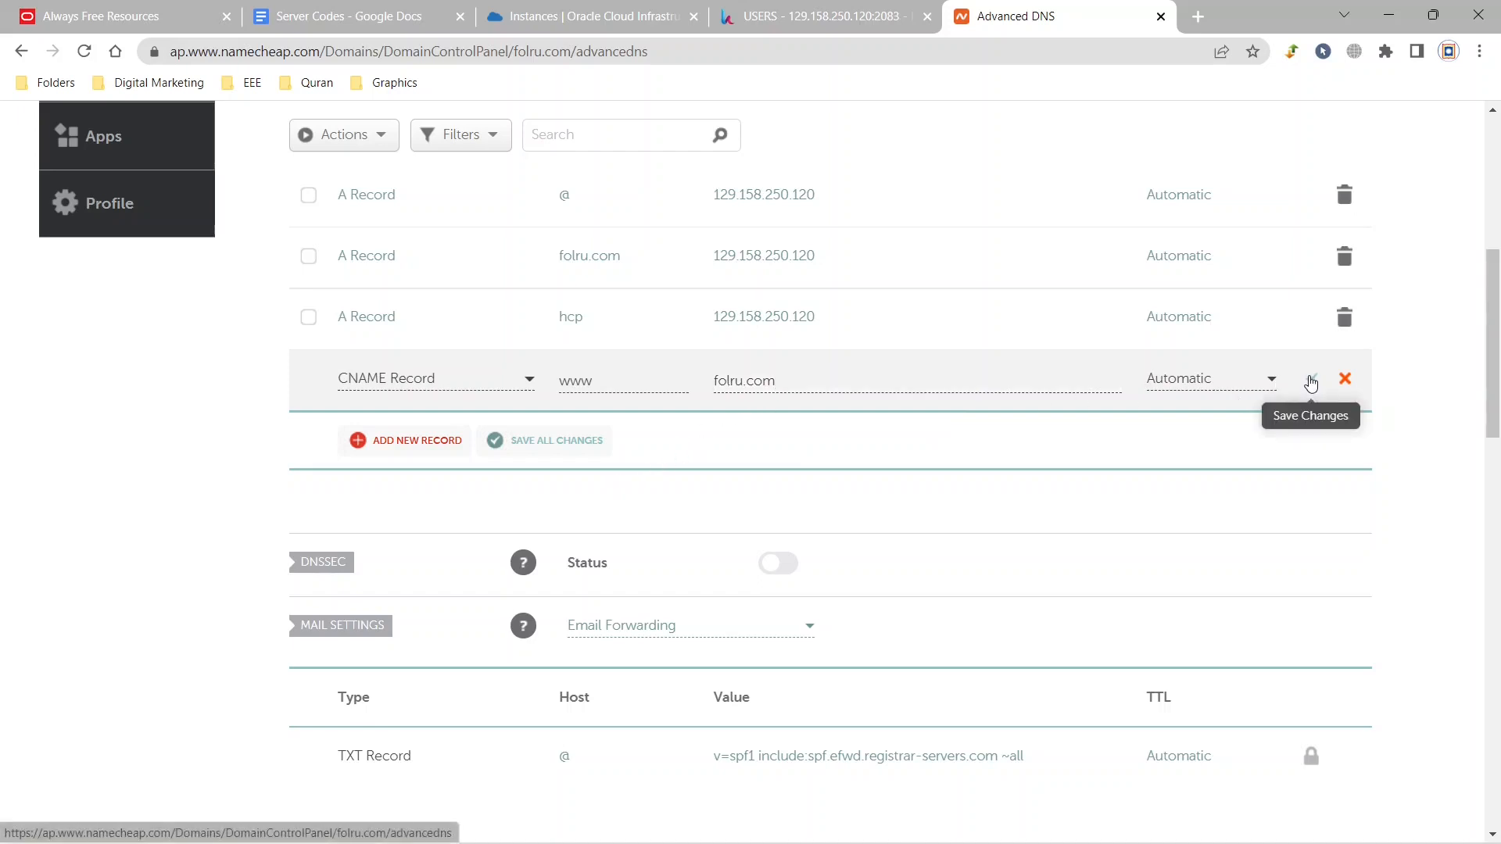
{"action": "left_click", "coordinate": [1311, 382]}
{"action": "scroll", "coordinate": [1278, 500], "scroll_direction": "up", "scroll_amount": 4}
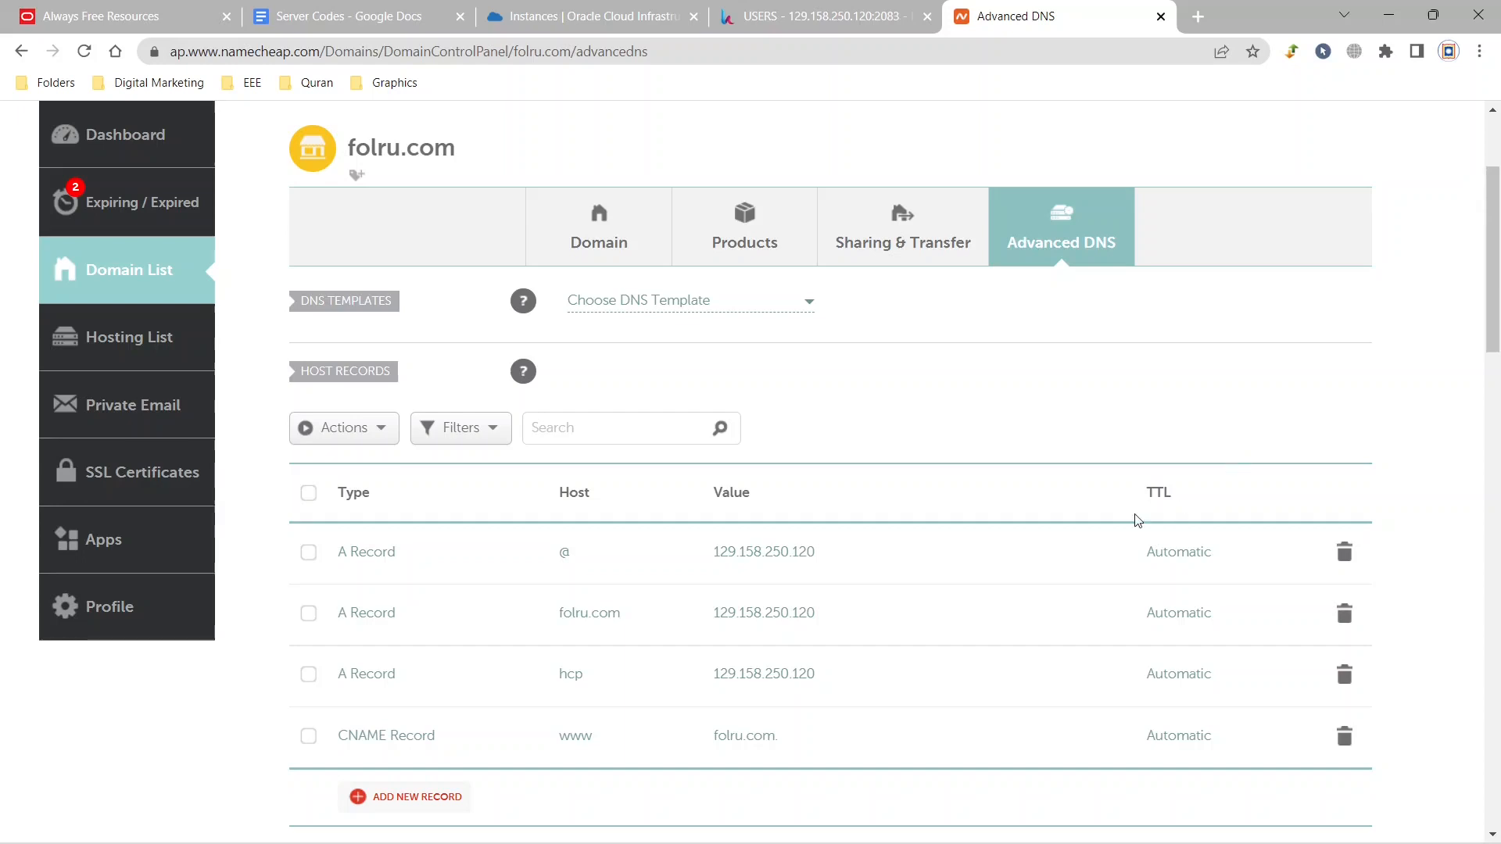
Switch to the PuTTY root session, run v-add-letsencrypt-host, and minimize the terminal once it completes.
{"action": "left_click", "coordinate": [869, 834]}
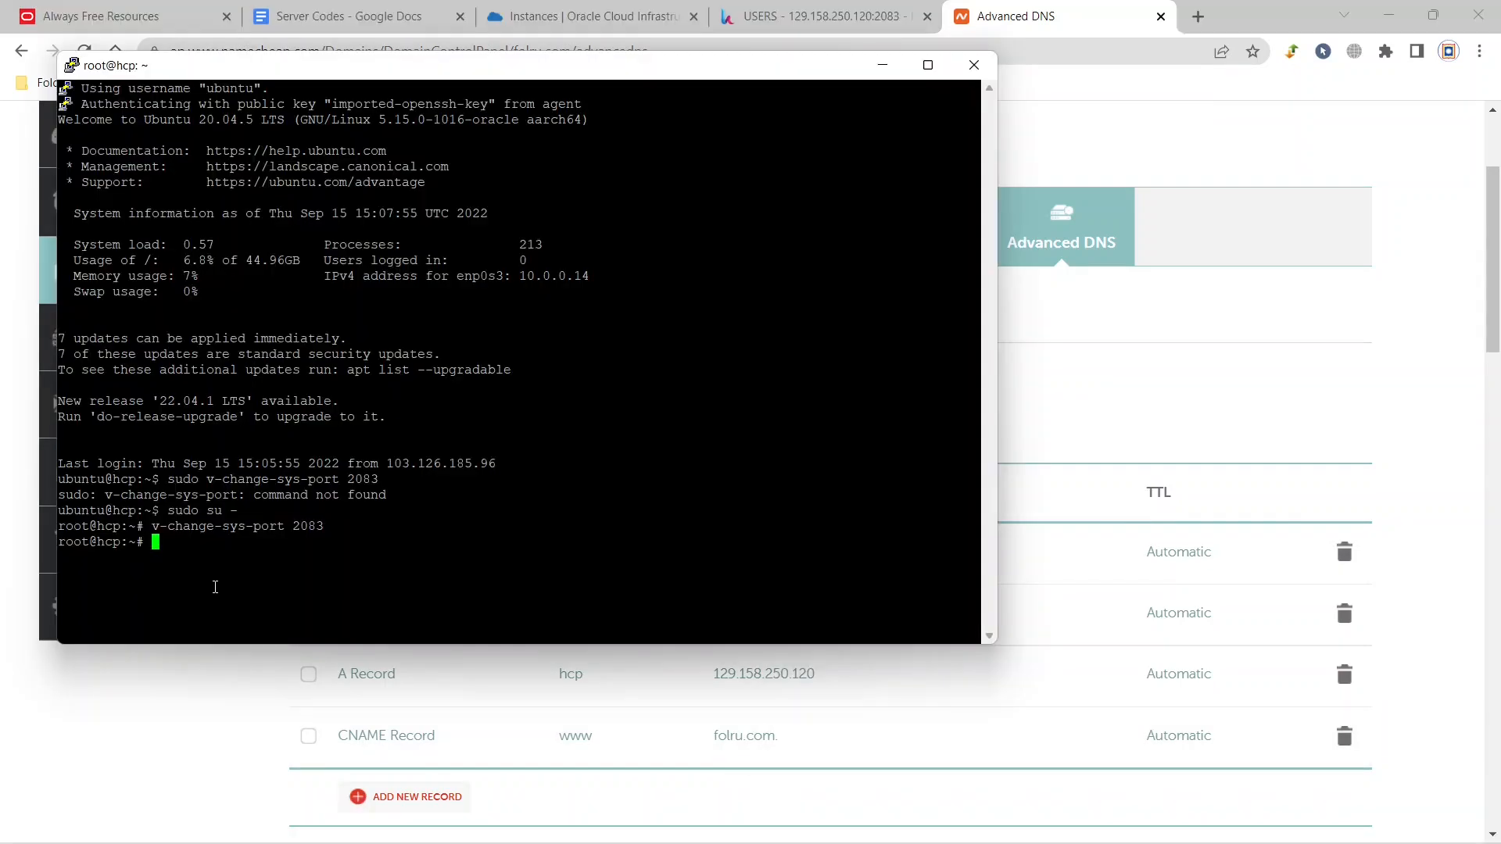
{"action": "right_click", "coordinate": [195, 547]}
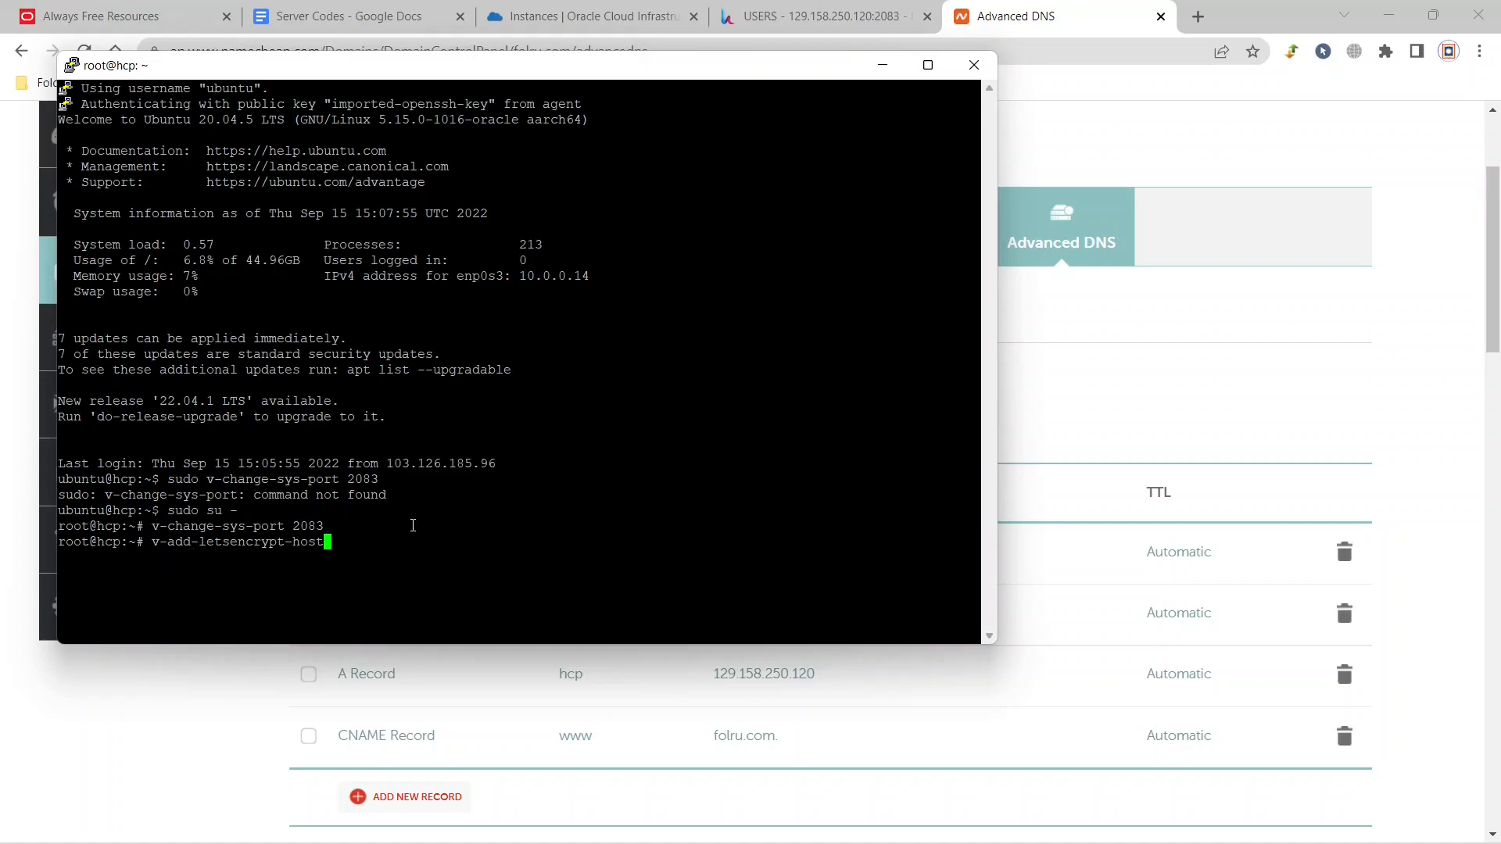
{"action": "key", "text": "Return"}
{"action": "left_click", "coordinate": [880, 68]}
Open the Hestia control panel at hcp.folru.com:2083 in a new browser tab.
{"action": "left_click", "coordinate": [1197, 16]}
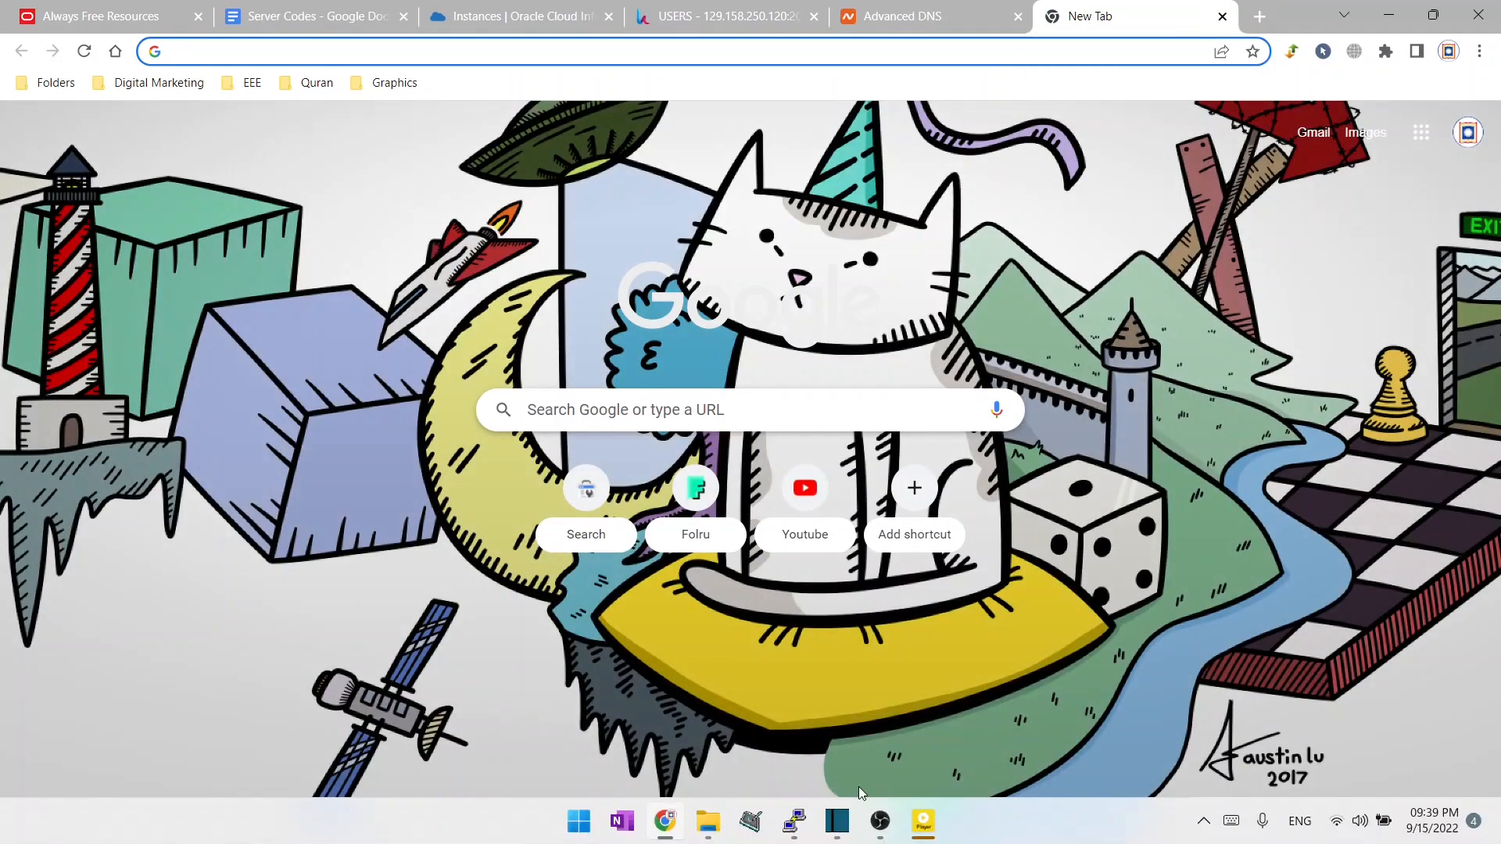
{"action": "left_click", "coordinate": [624, 52]}
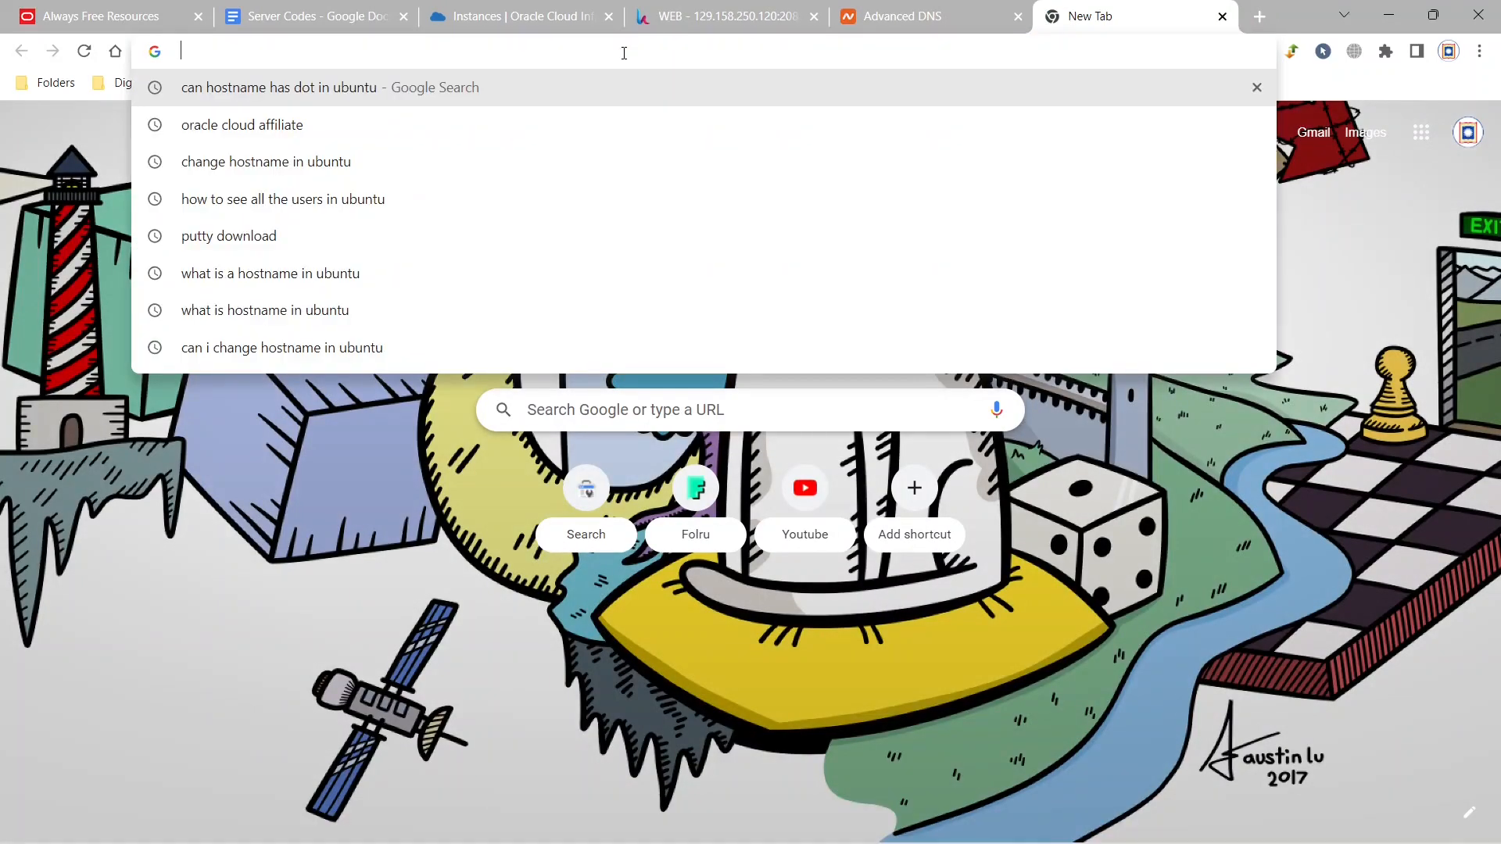
{"action": "type", "text": "hcp"}
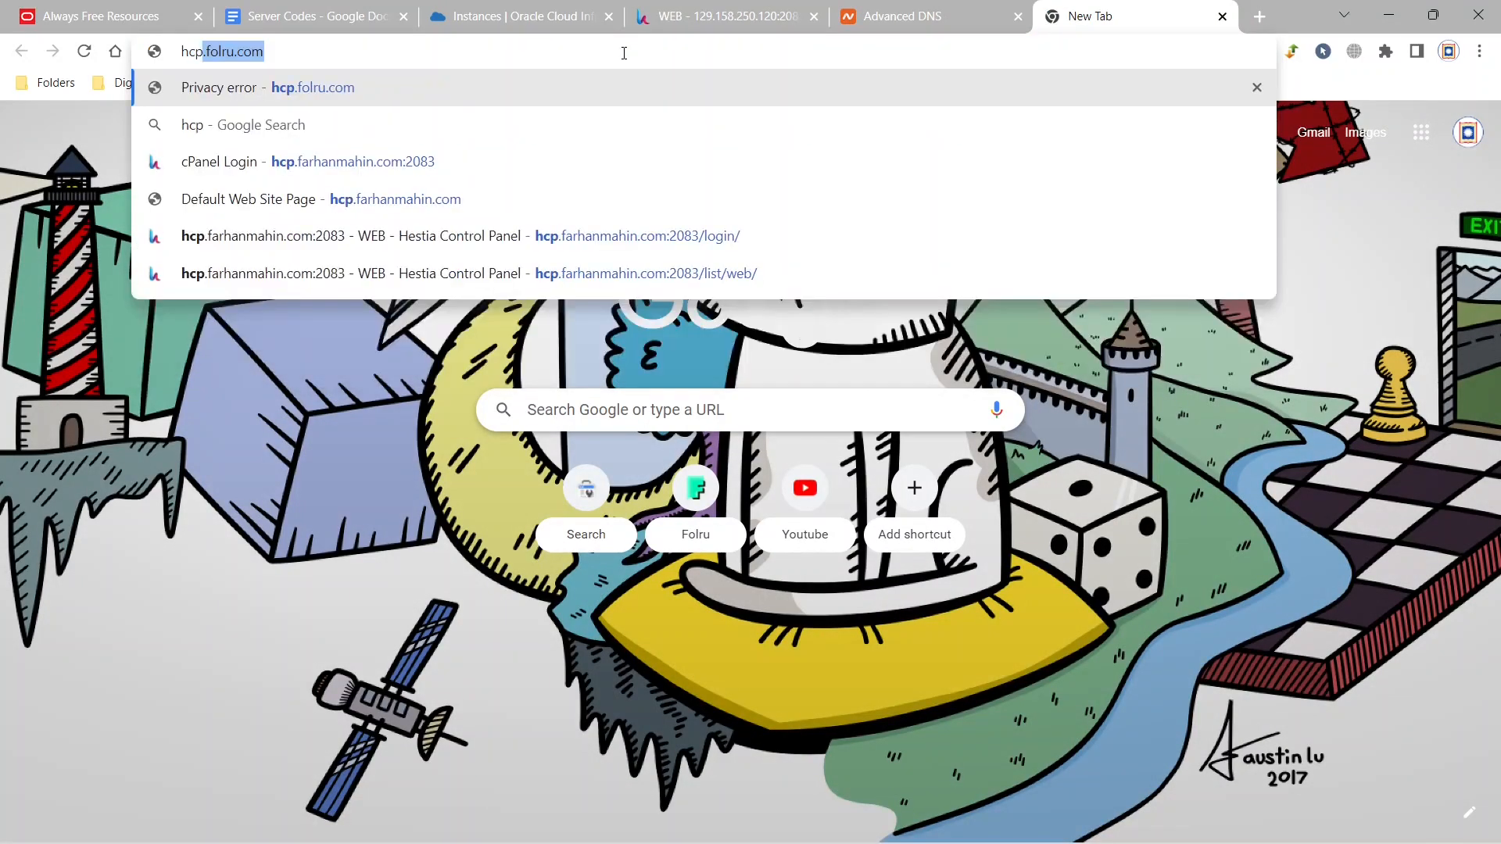
{"action": "key", "text": "Right"}
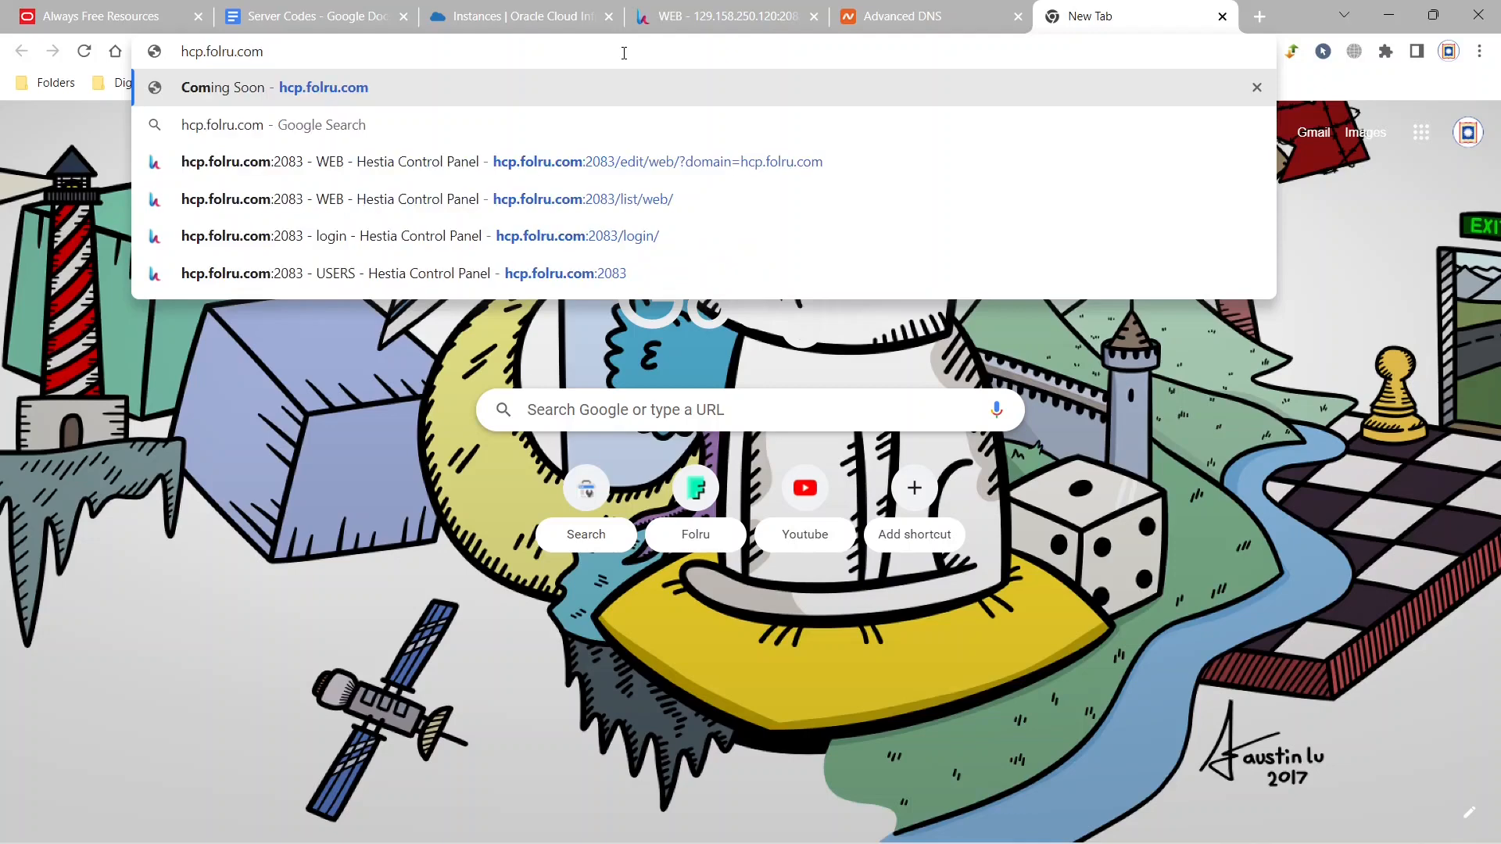
{"action": "type", "text": ":2083"}
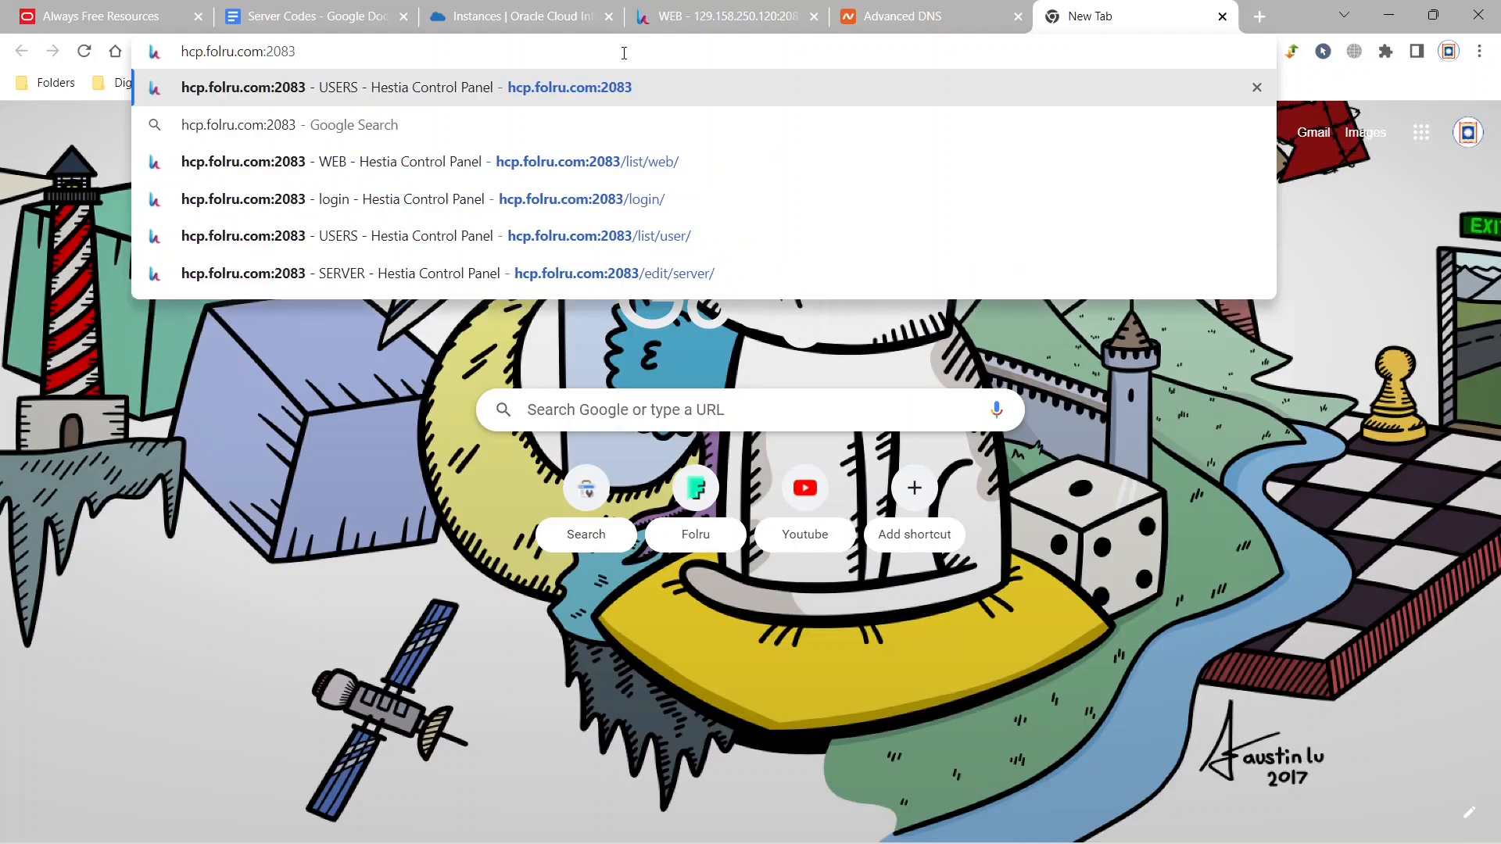
{"action": "key", "text": "Return"}
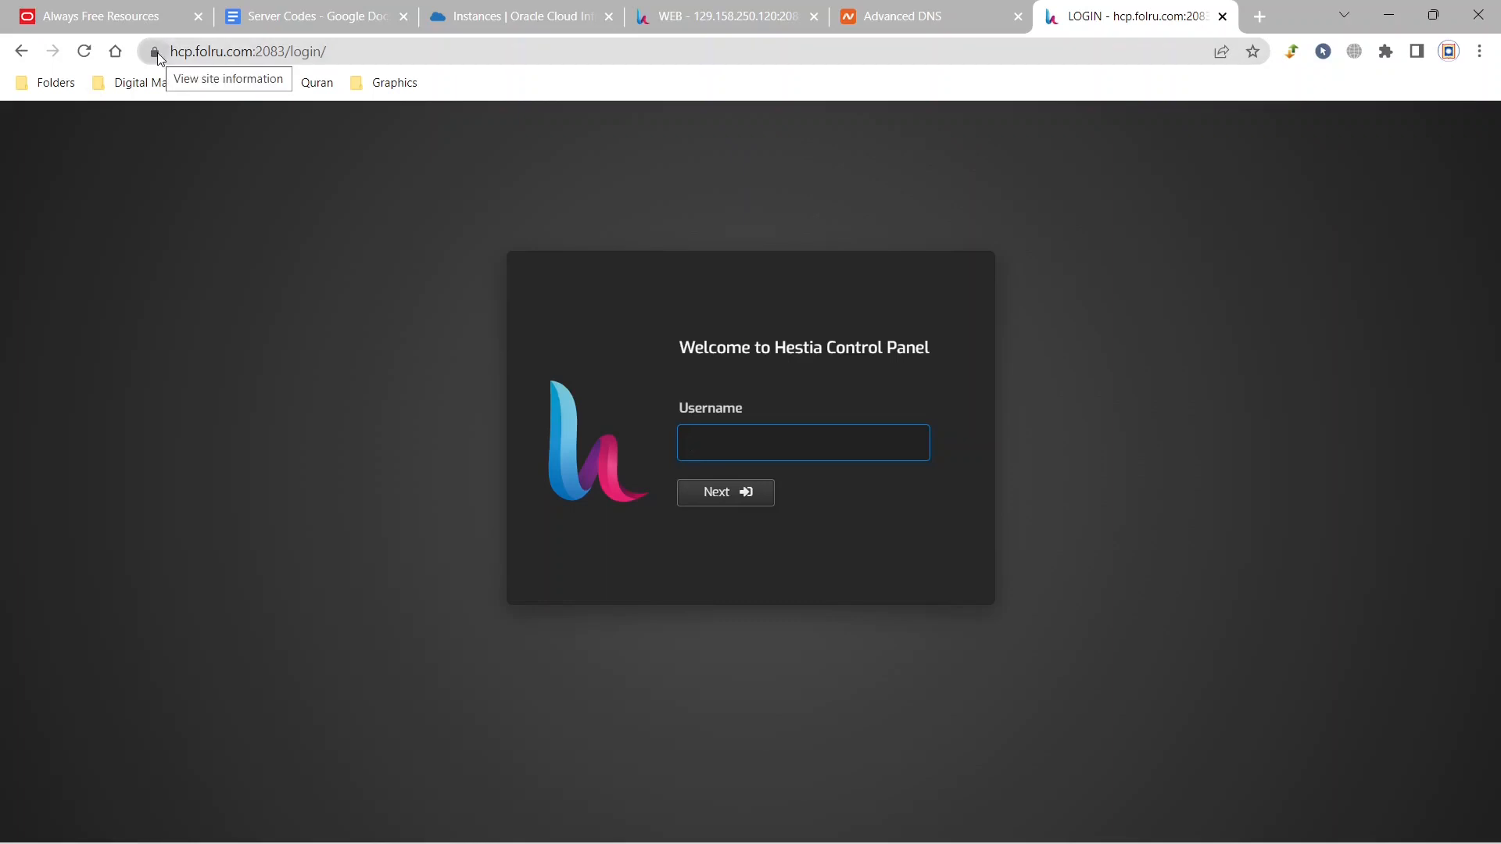
Log in to the Hestia control panel as admin with the account password.
{"action": "left_click", "coordinate": [721, 503]}
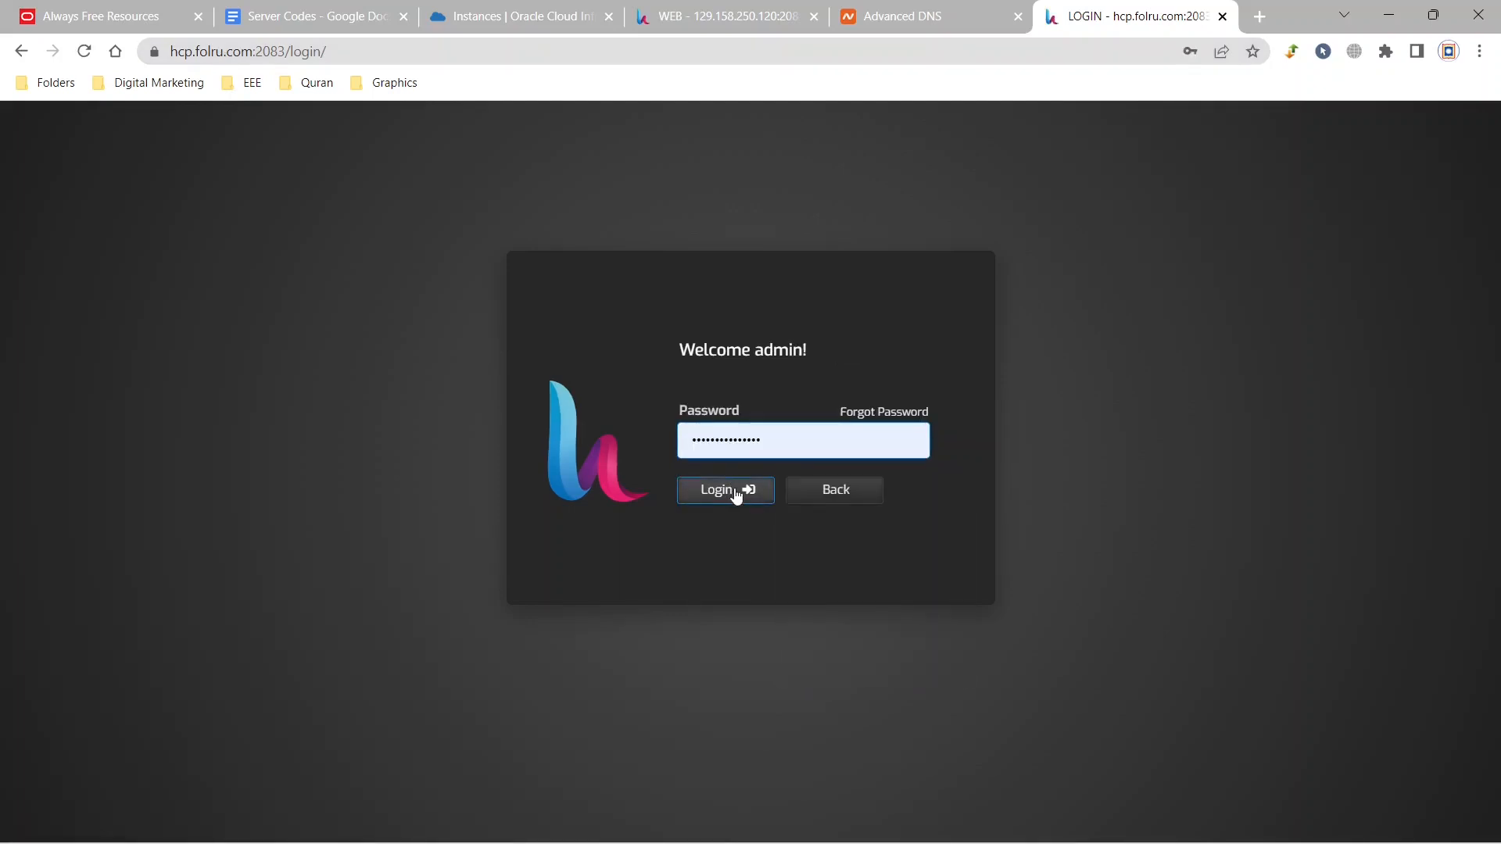
{"action": "left_click", "coordinate": [734, 493]}
{"action": "left_click", "coordinate": [731, 496]}
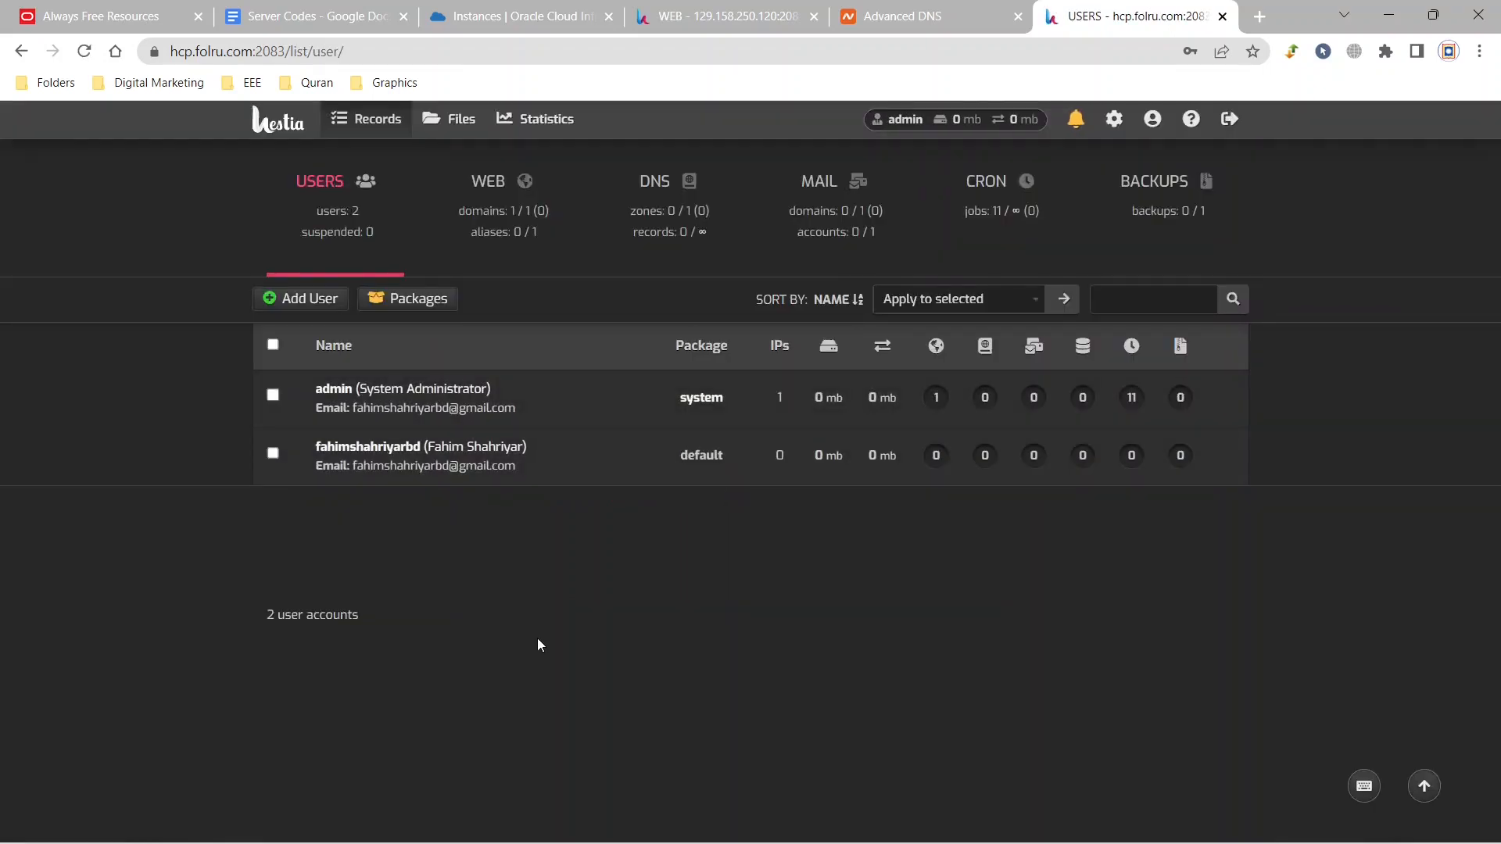
Log in as the non-admin user, add and save the web domain folru.com, and return to the domain list.
{"action": "mouse_move", "coordinate": [455, 466]}
{"action": "left_click", "coordinate": [577, 457]}
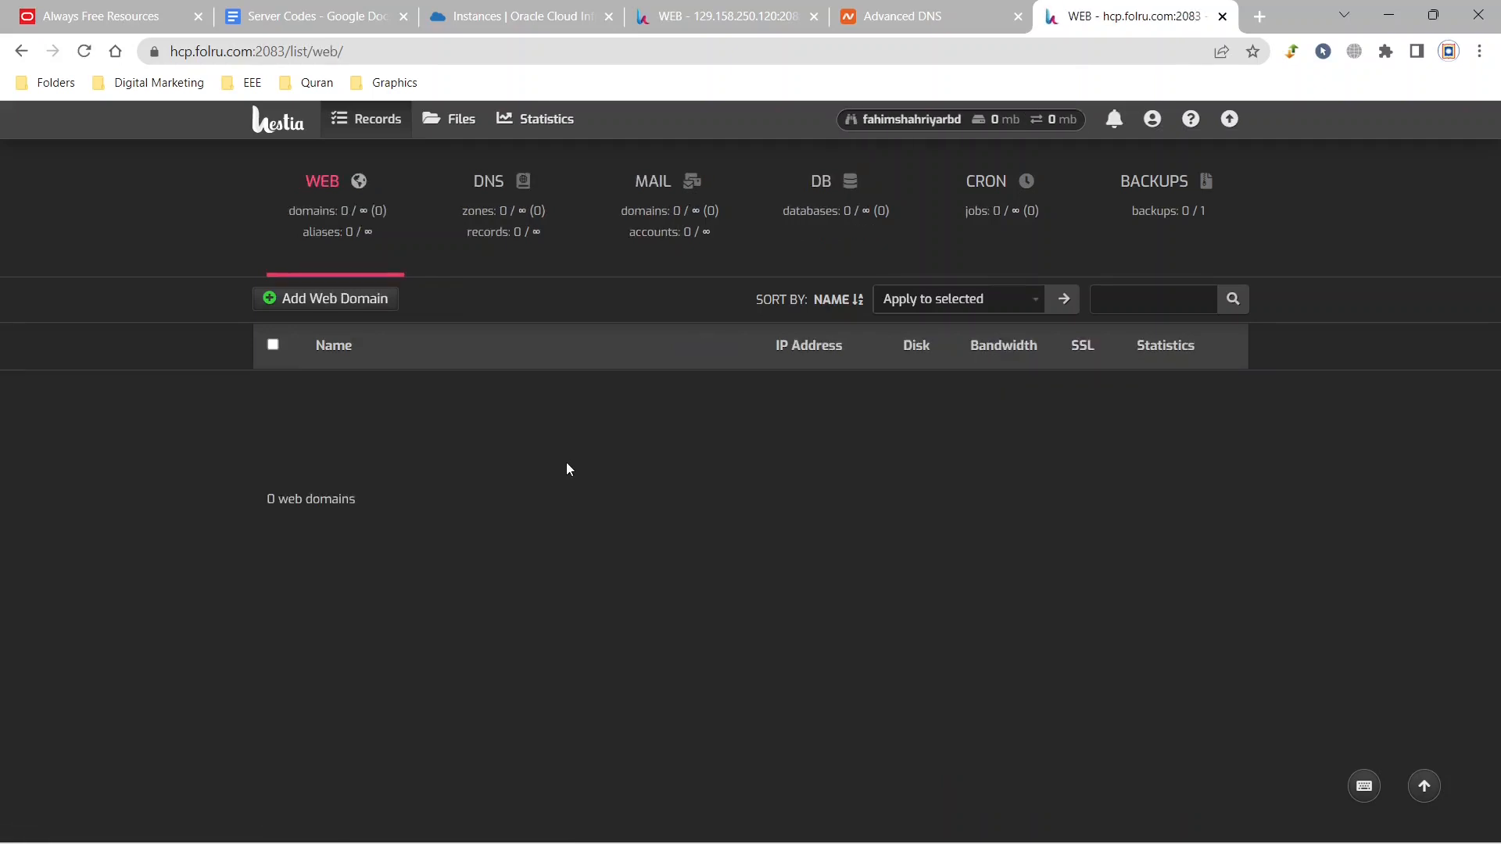
{"action": "left_click", "coordinate": [345, 307]}
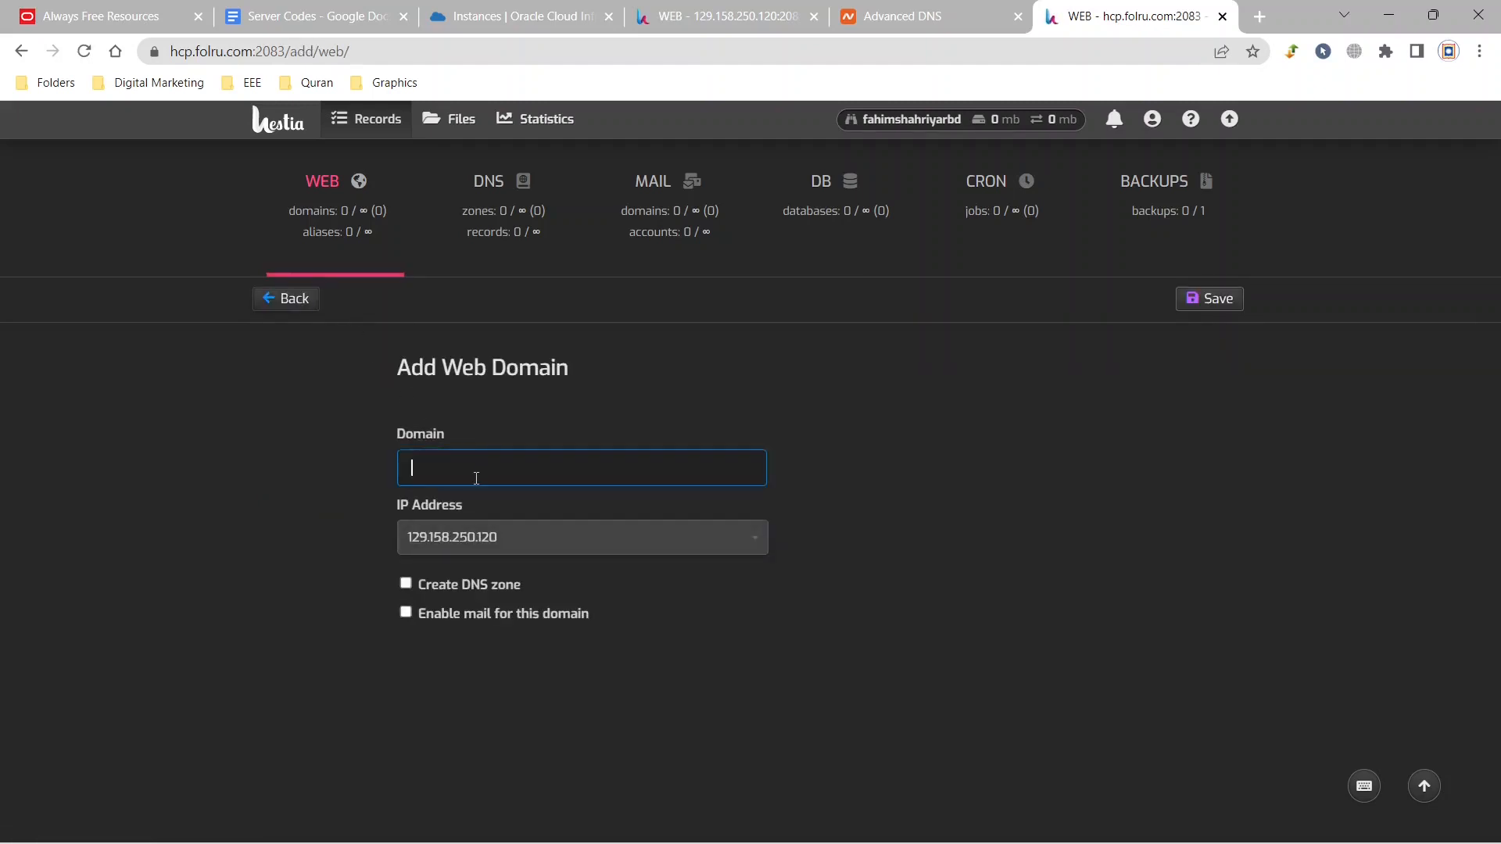
{"action": "left_click", "coordinate": [476, 478]}
{"action": "type", "text": "folru.com"}
{"action": "left_click", "coordinate": [1206, 305]}
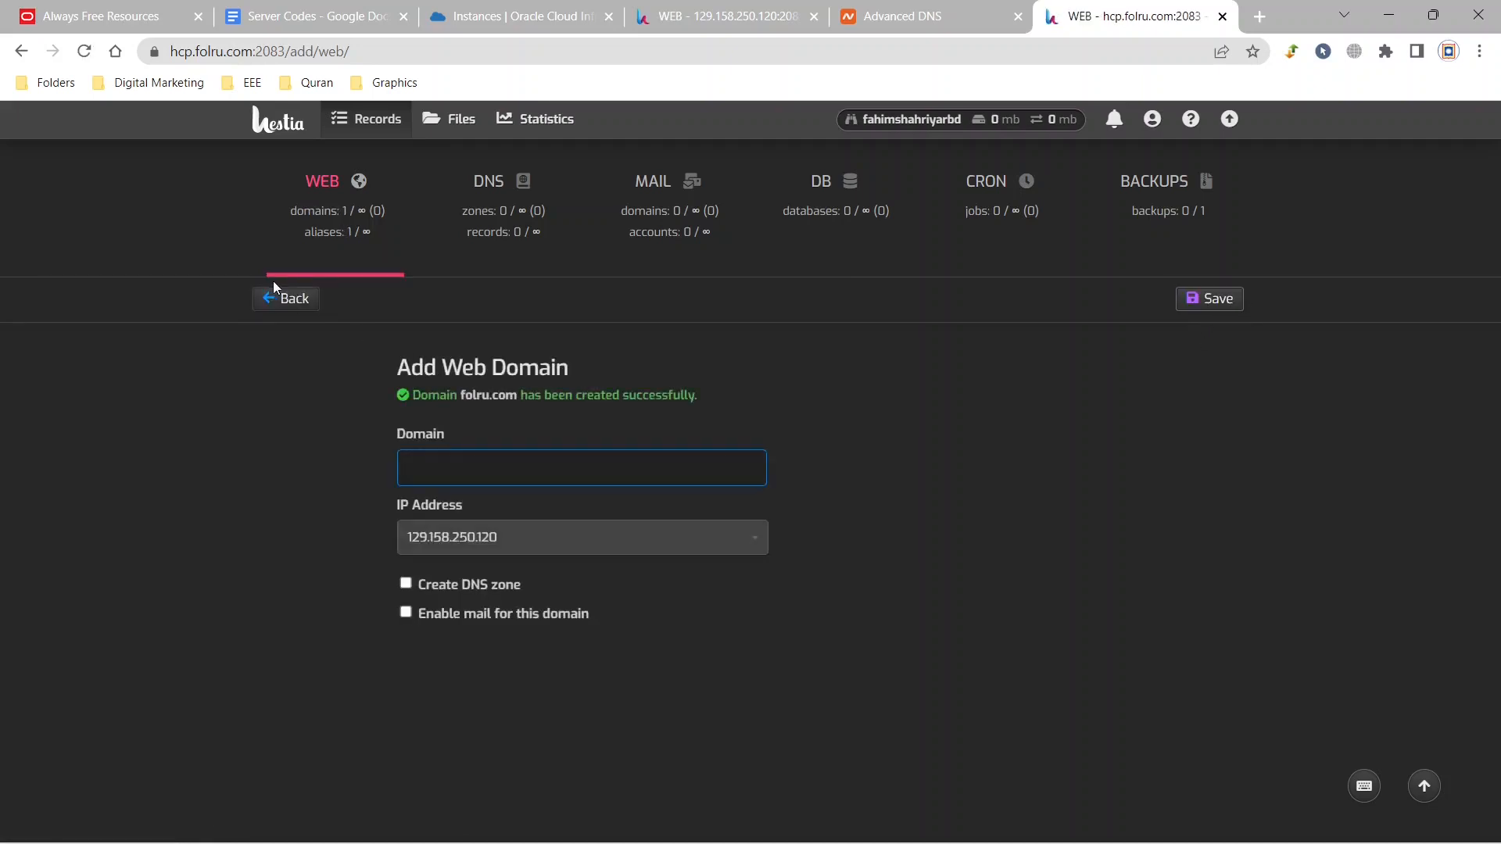
{"action": "left_click", "coordinate": [289, 303]}
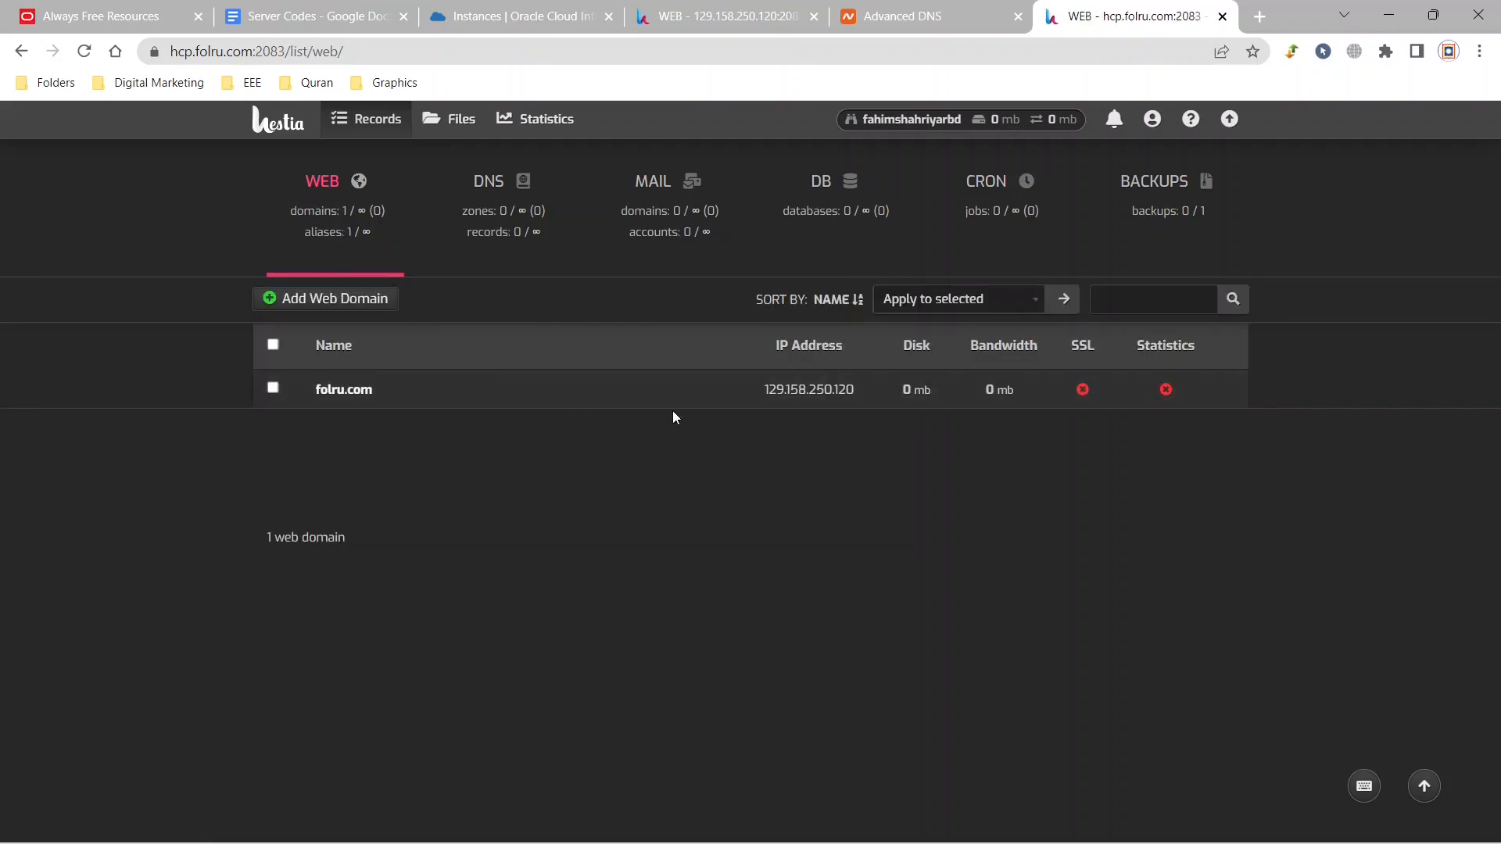
Enable SSL for the folru.com web domain with a Lets Encrypt certificate and save the domain settings.
{"action": "left_click", "coordinate": [685, 391]}
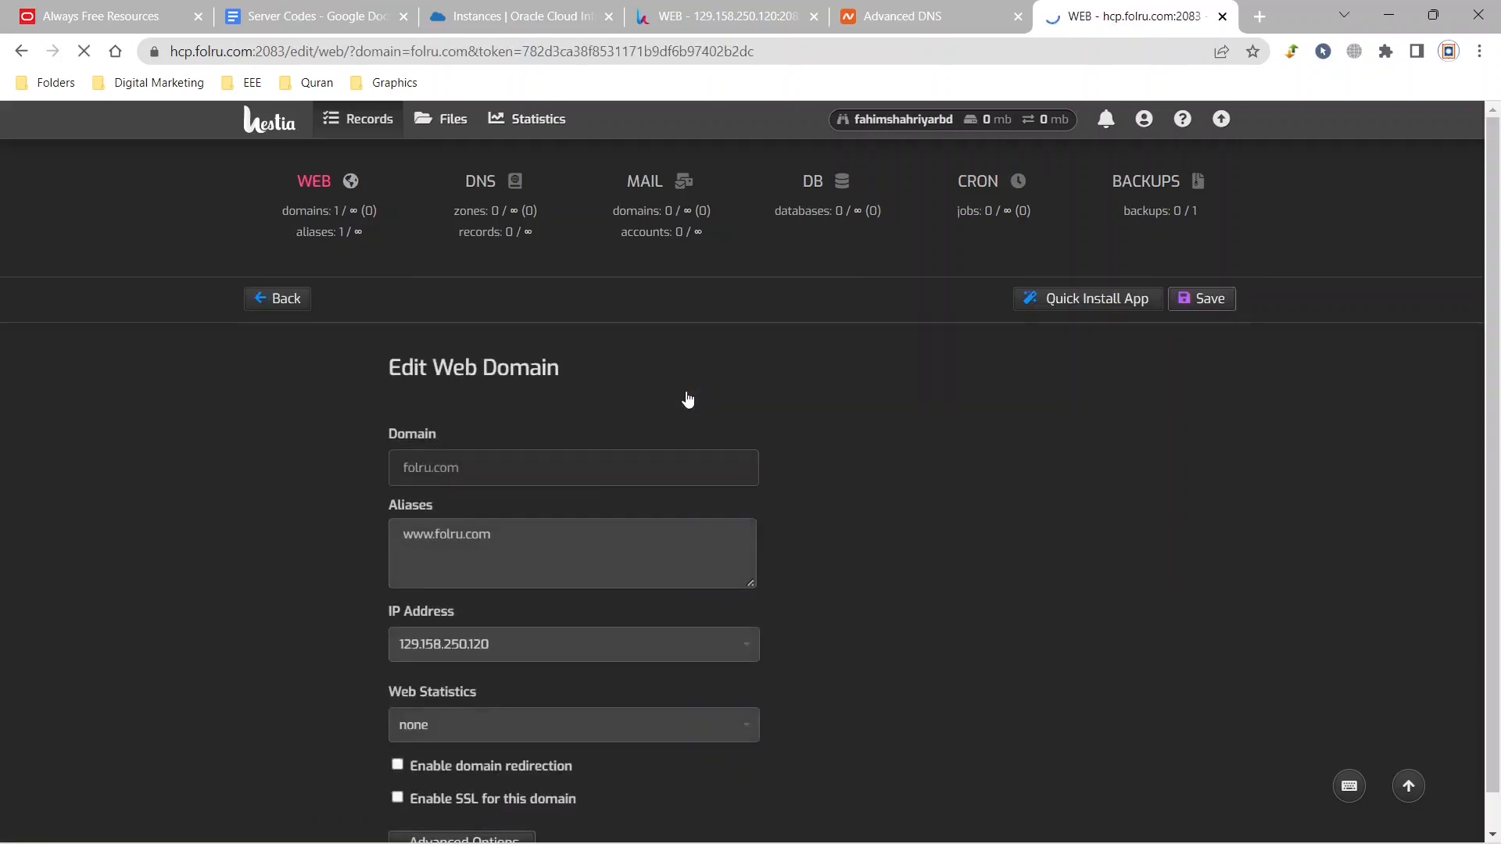
{"action": "scroll", "coordinate": [668, 513], "scroll_direction": "down", "scroll_amount": 1}
{"action": "left_click", "coordinate": [669, 513]}
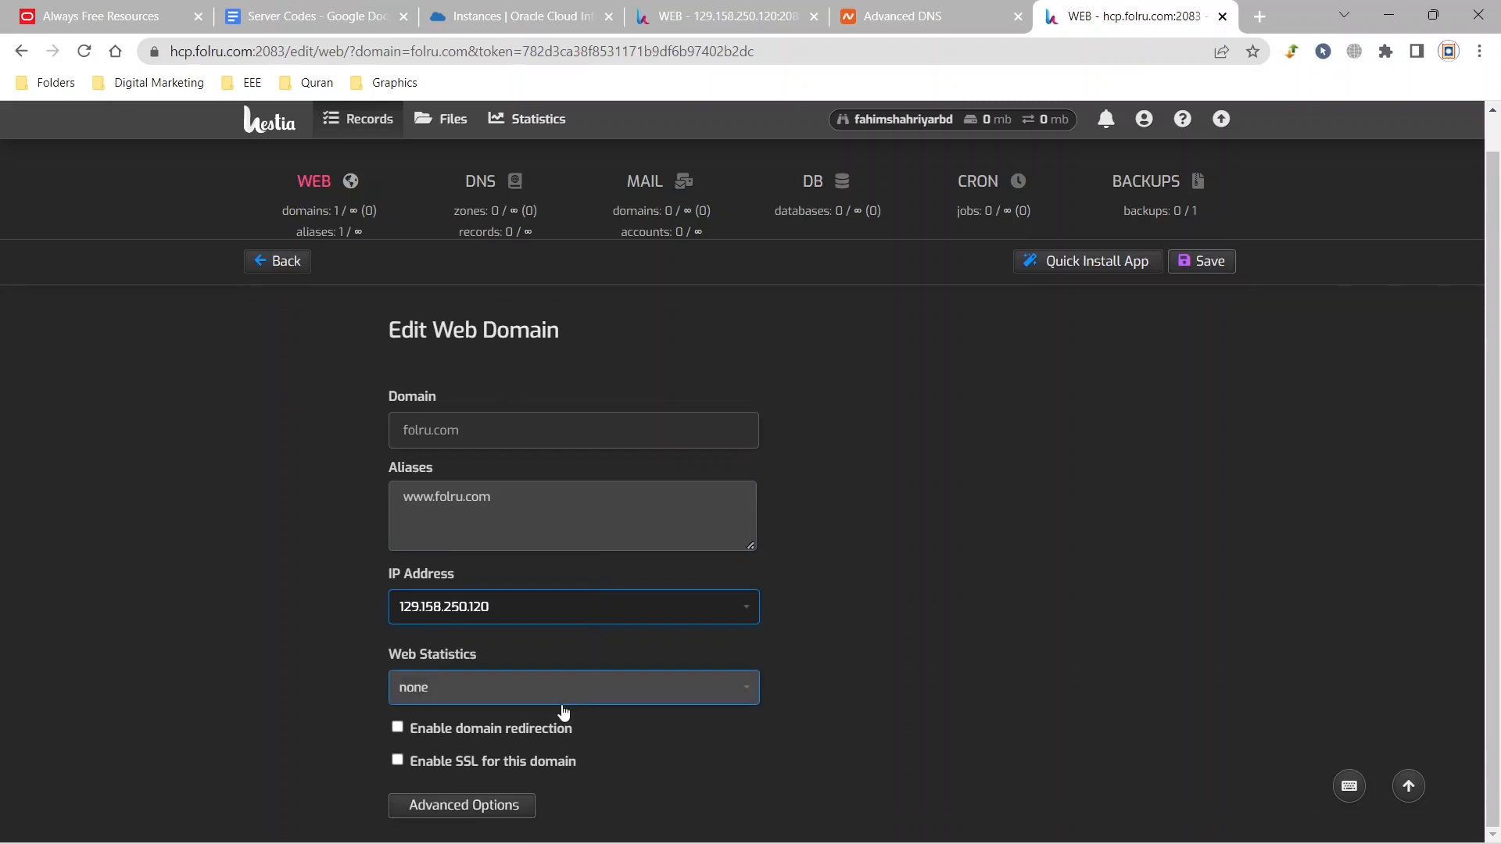
{"action": "left_click", "coordinate": [398, 762]}
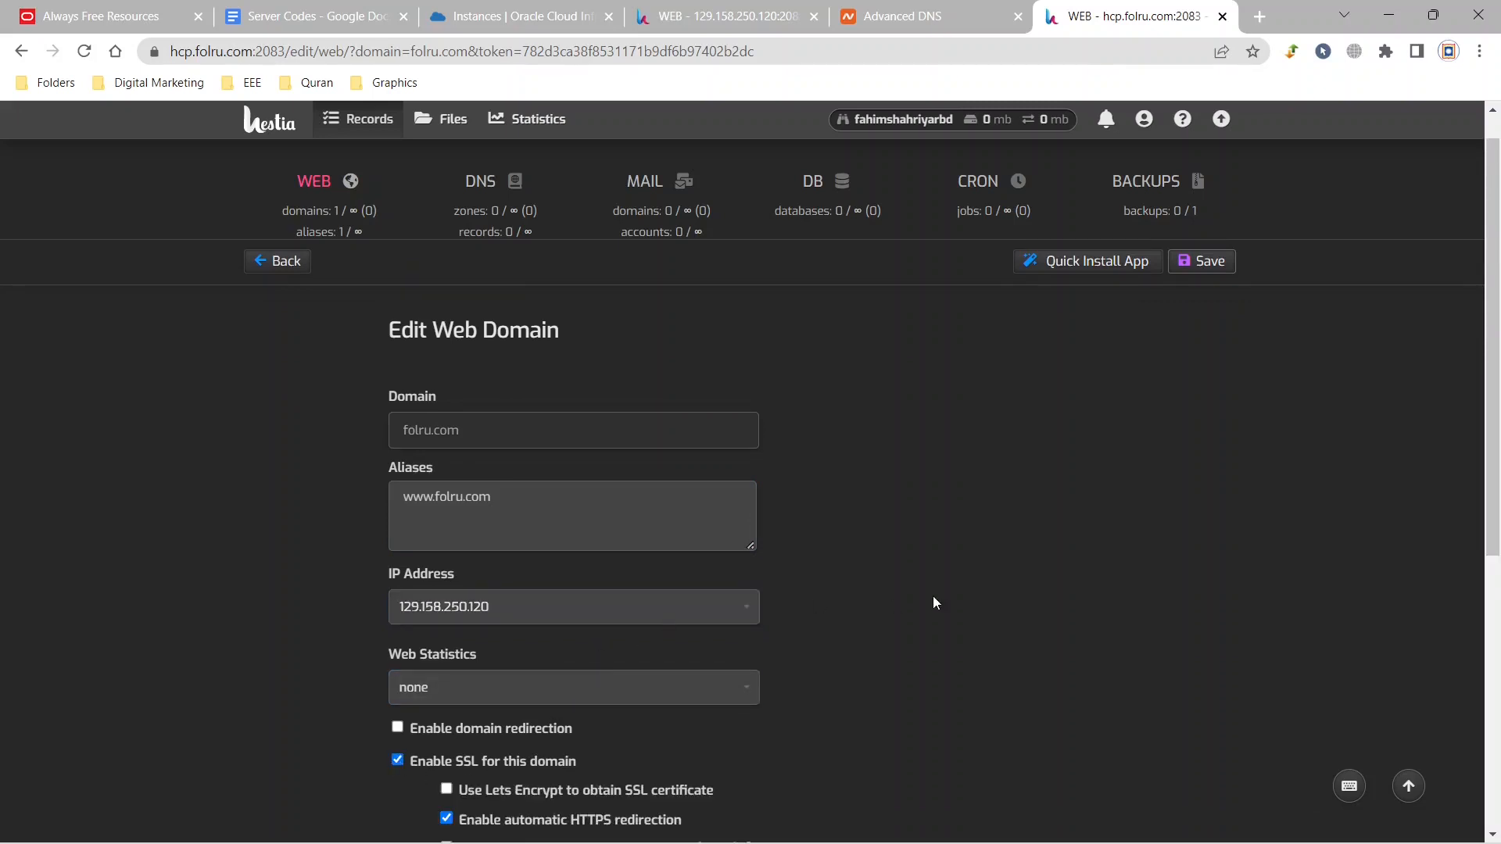
{"action": "scroll", "coordinate": [969, 586], "scroll_direction": "down", "scroll_amount": 4}
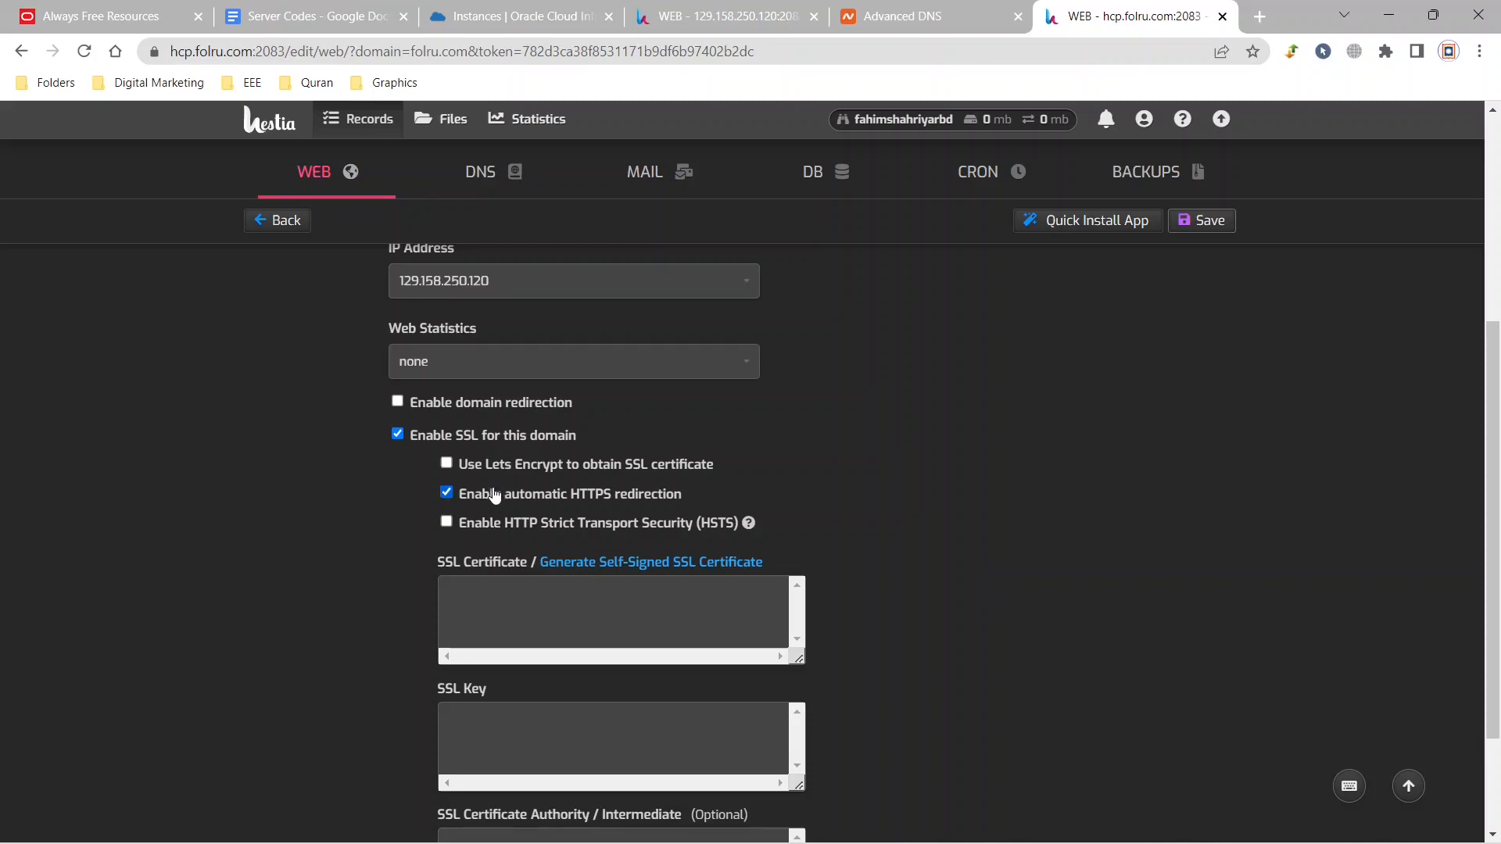
{"action": "left_click", "coordinate": [447, 466]}
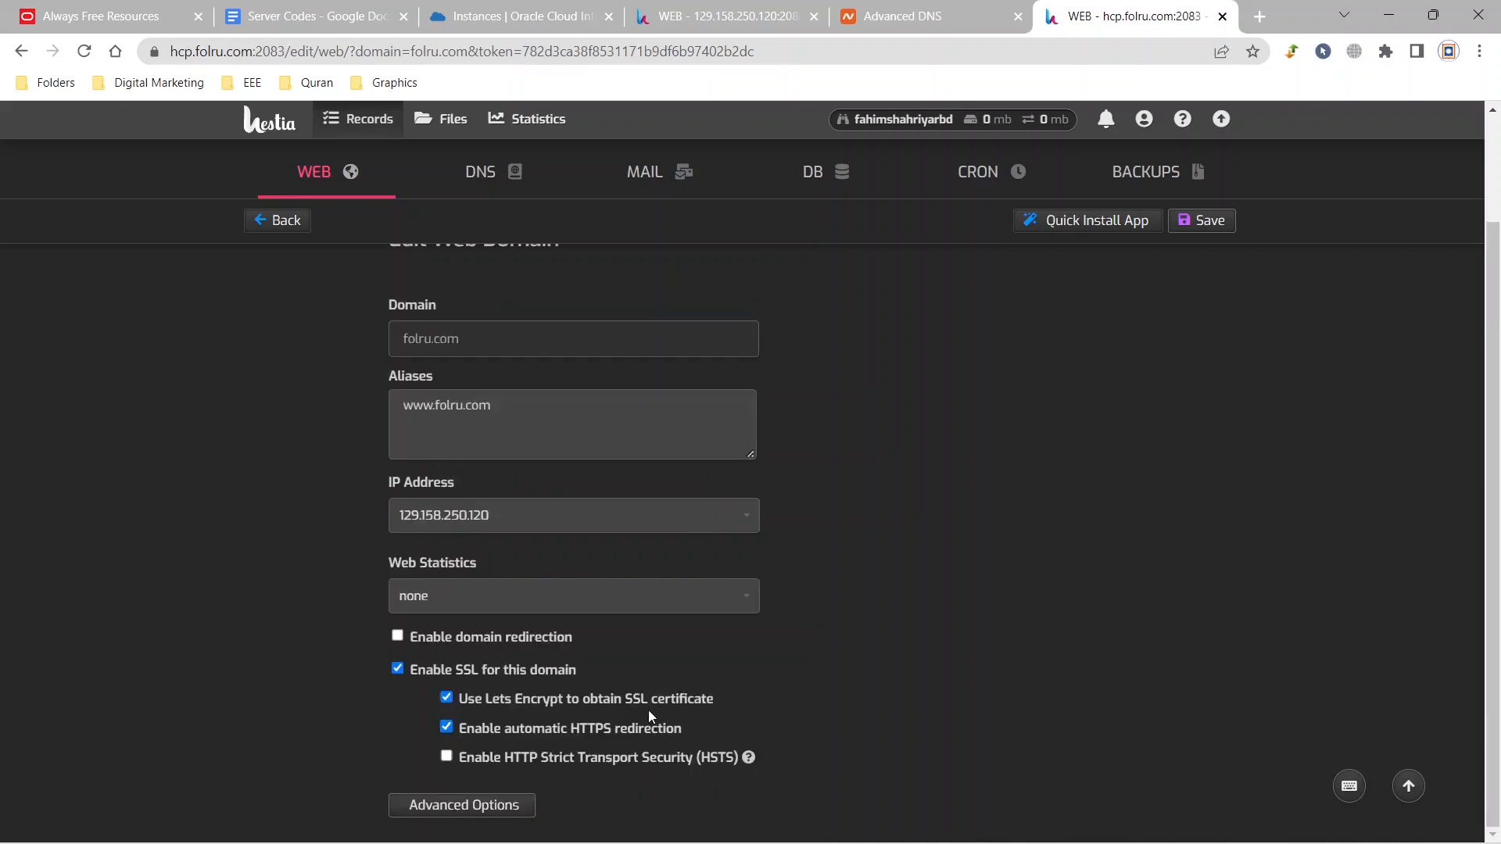
{"action": "left_click", "coordinate": [1197, 223]}
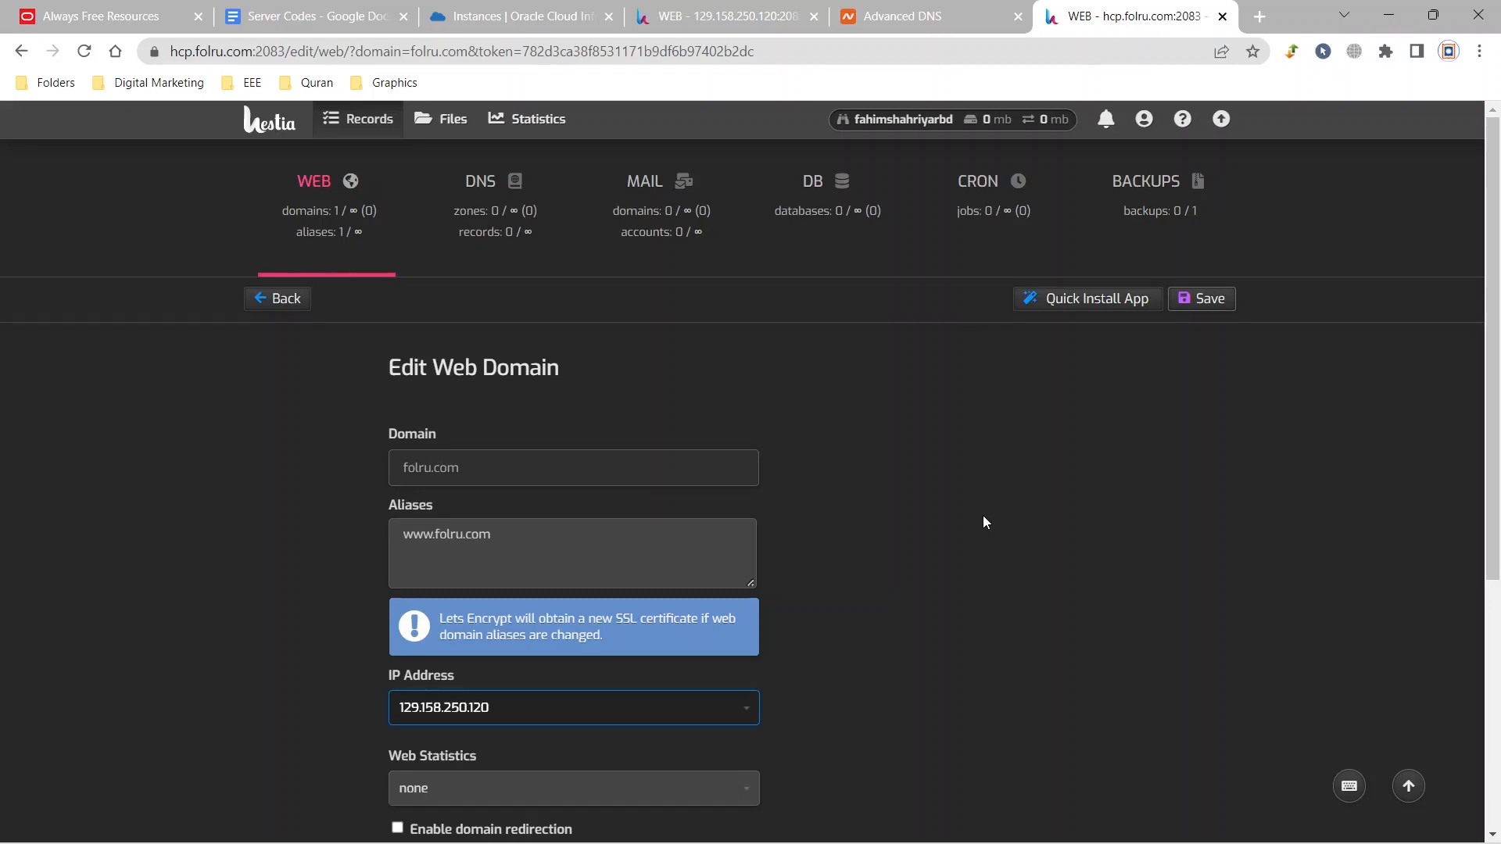
Start the WordPress quick install for folru.com and fill in the WordPress account username and email.
{"action": "left_click", "coordinate": [1083, 299]}
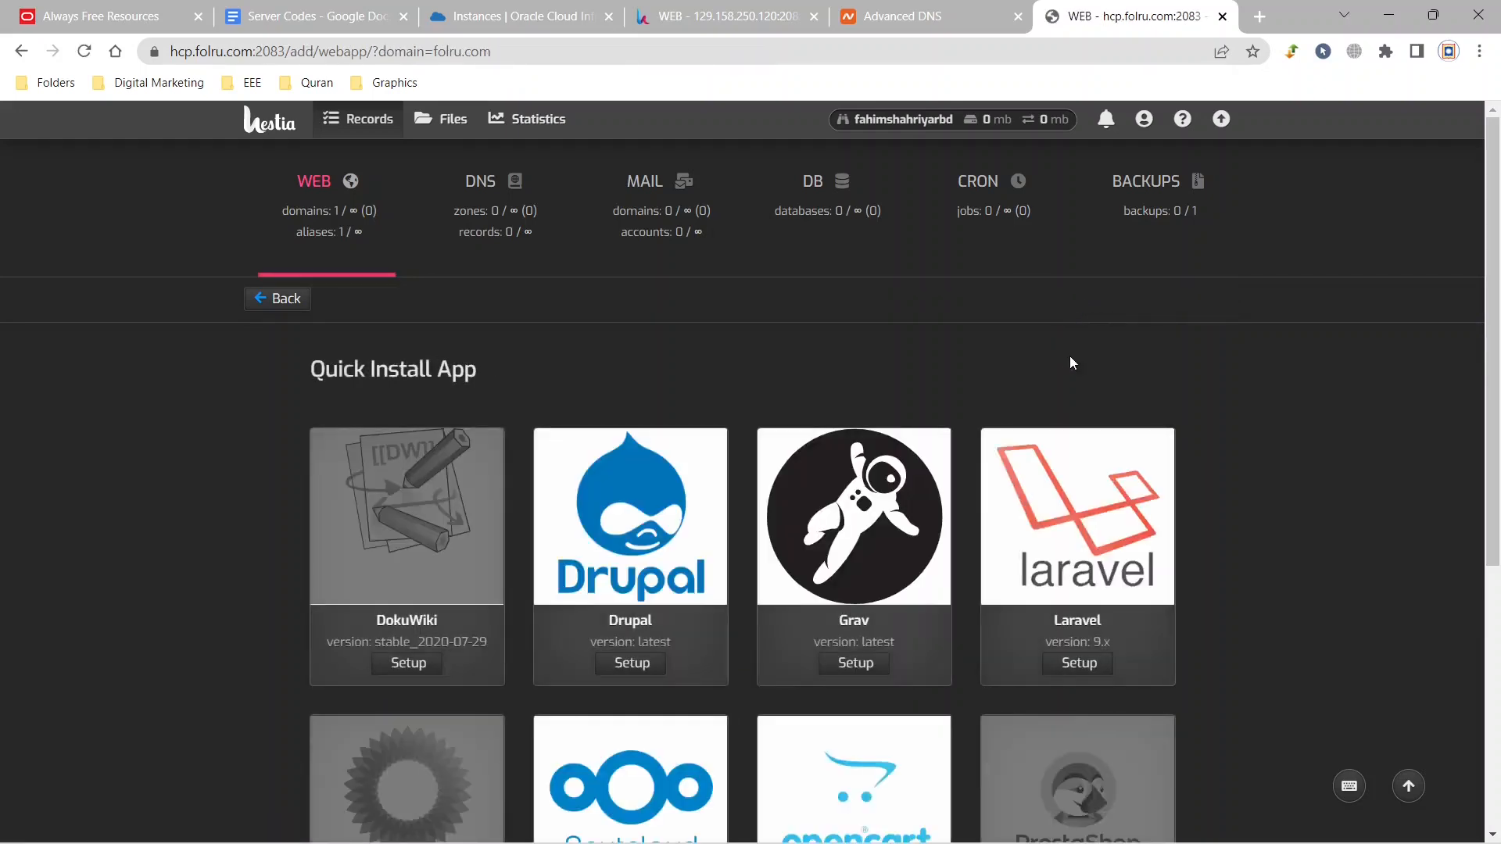
{"action": "left_click_drag", "start_coordinate": [1498, 276], "coordinate": [1499, 542]}
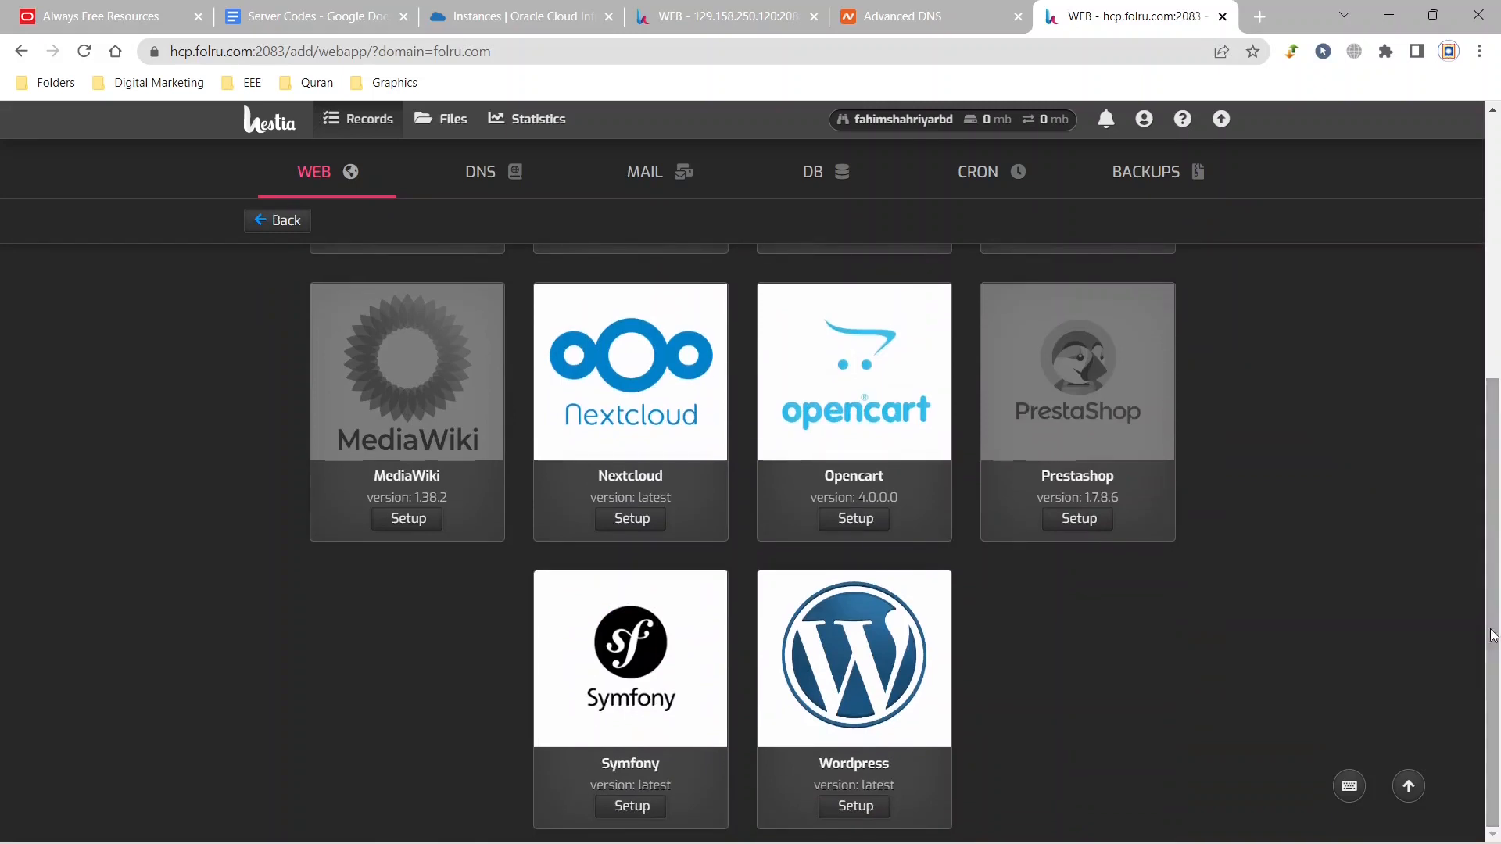
{"action": "left_click", "coordinate": [855, 805]}
{"action": "left_click_drag", "start_coordinate": [487, 503], "coordinate": [355, 509]}
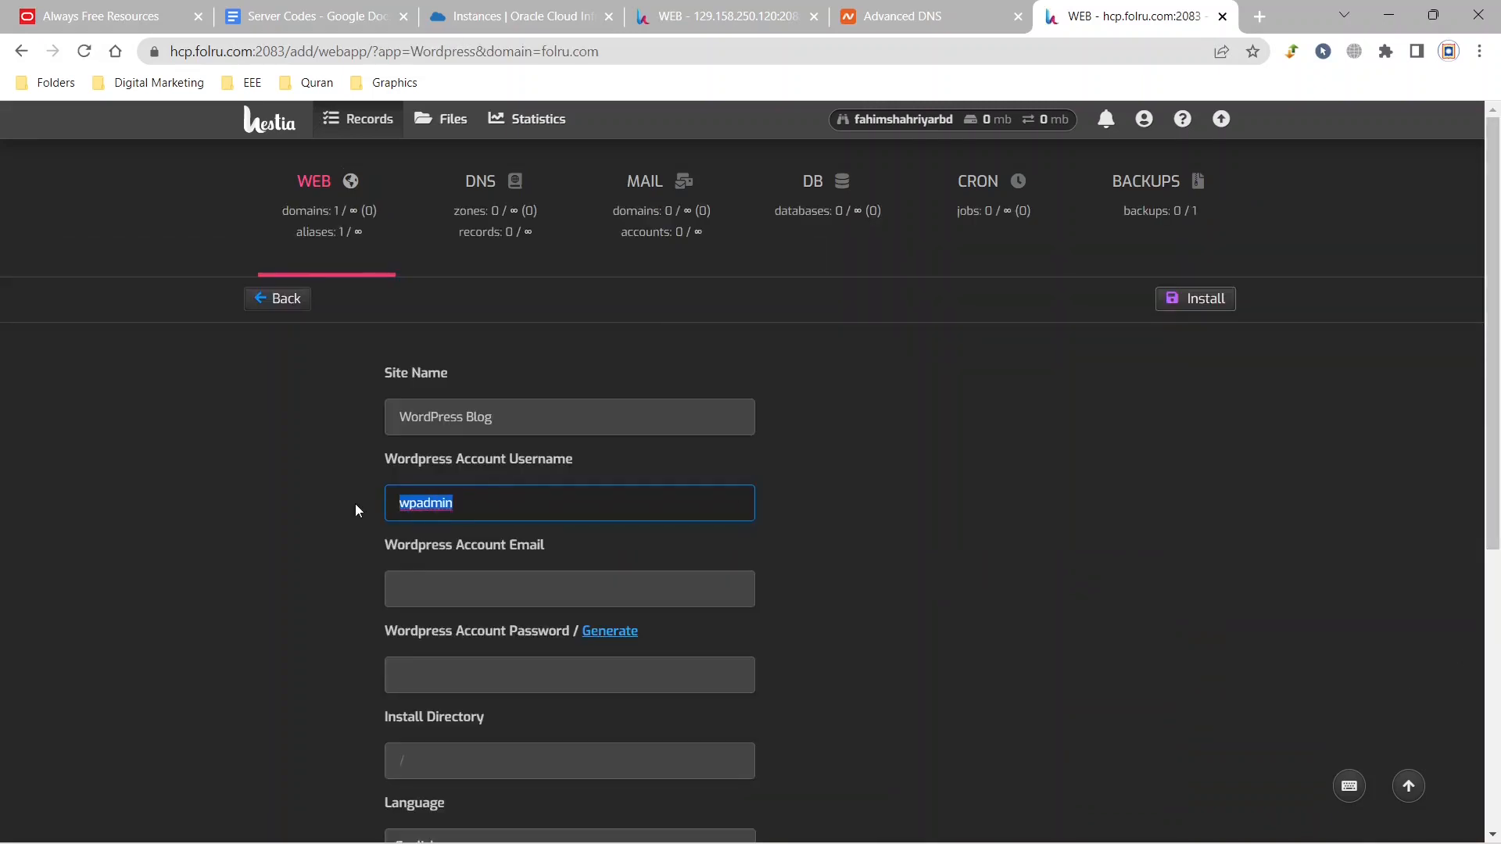
{"action": "type", "text": "fahim"}
{"action": "left_click", "coordinate": [517, 601]}
{"action": "left_click", "coordinate": [577, 637]}
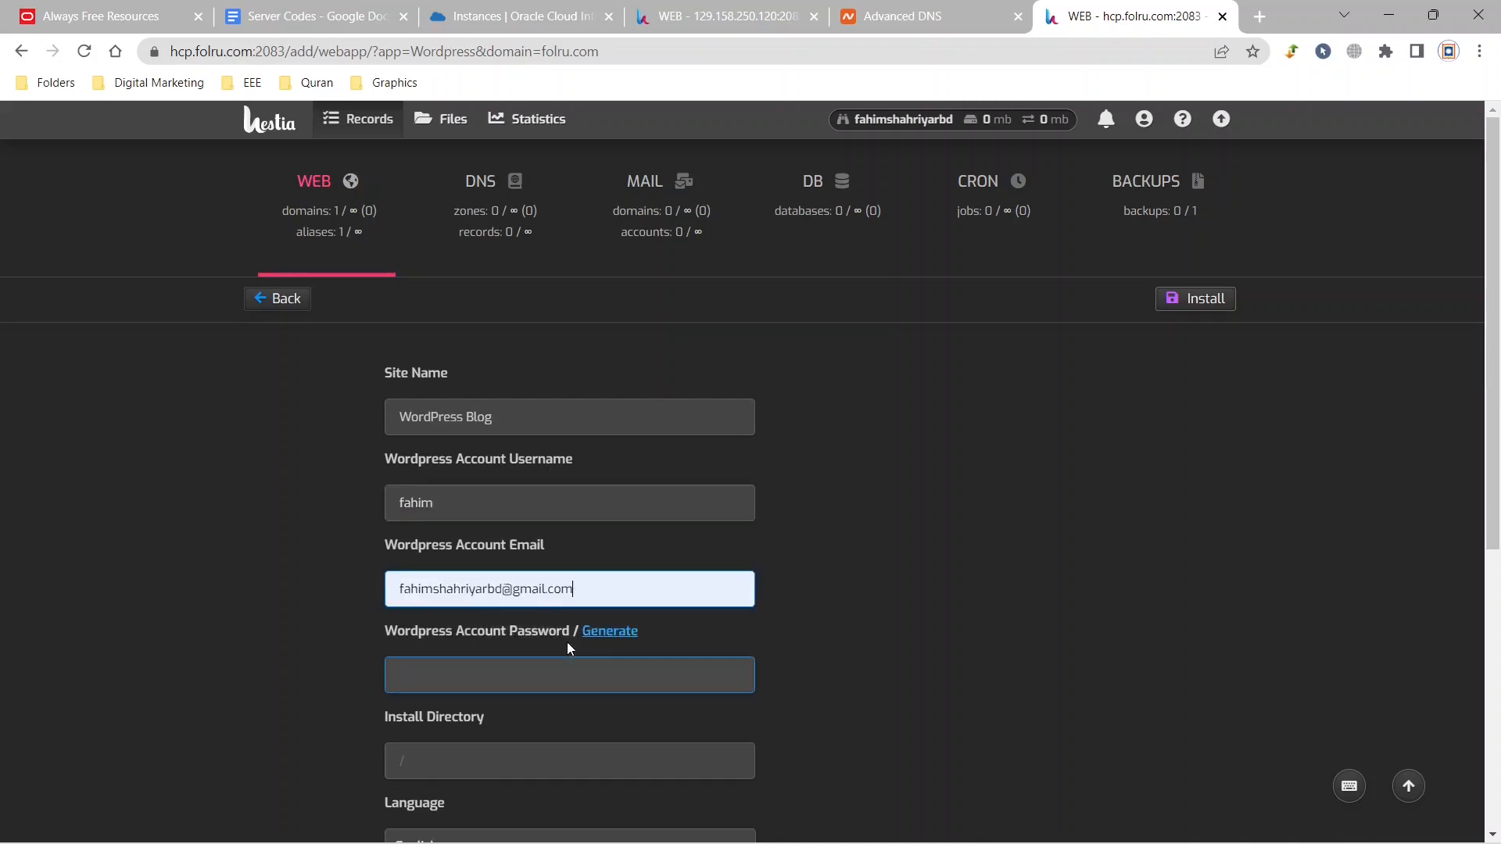
Generate the WordPress account password, select it for copying, and install WordPress on folru.com.
{"action": "left_click", "coordinate": [609, 632]}
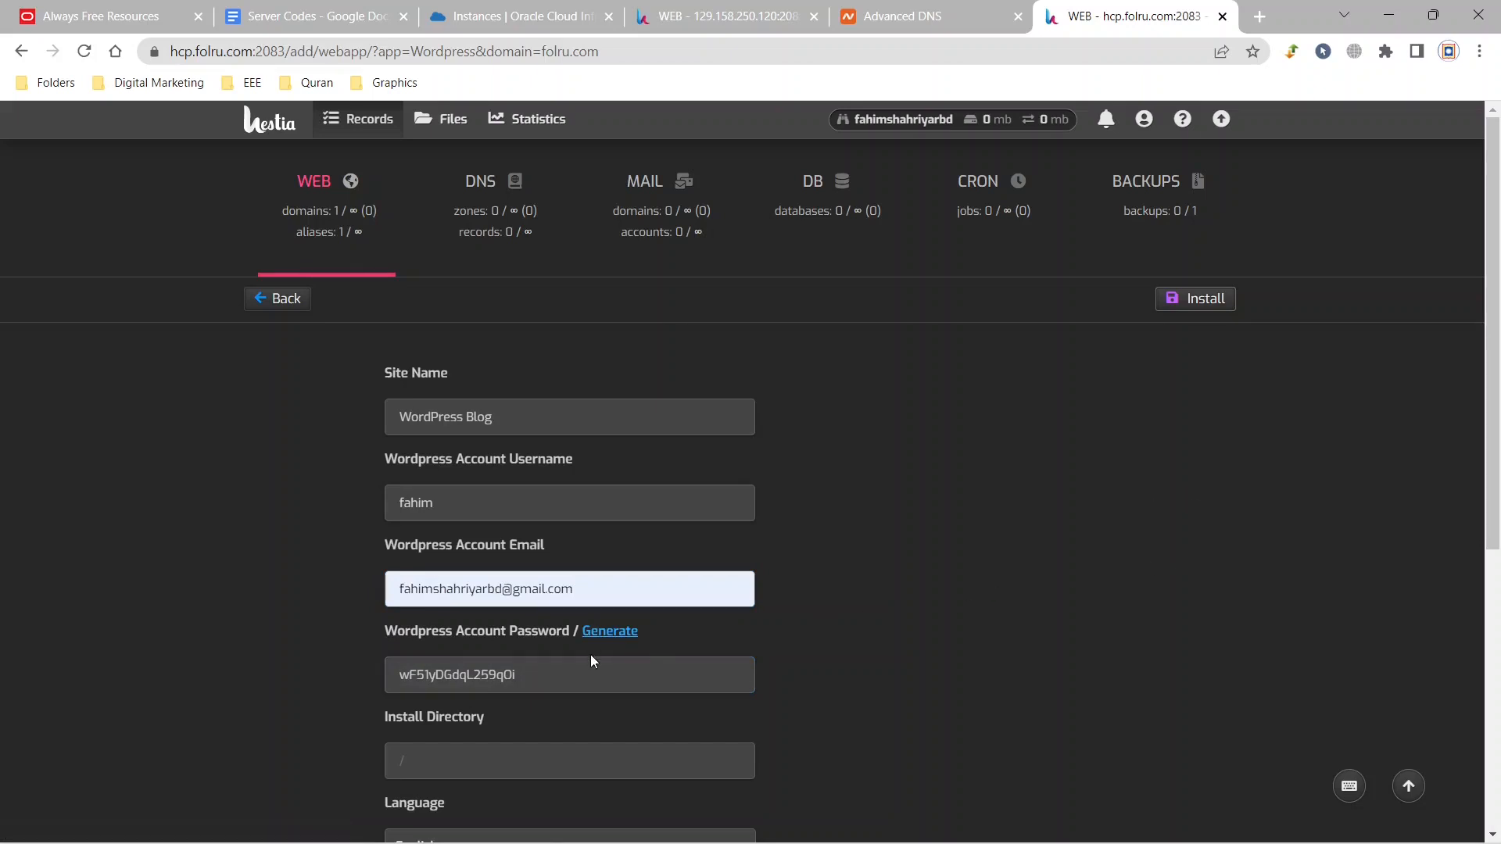
{"action": "left_click", "coordinate": [552, 675]}
{"action": "key", "text": "ctrl+a"}
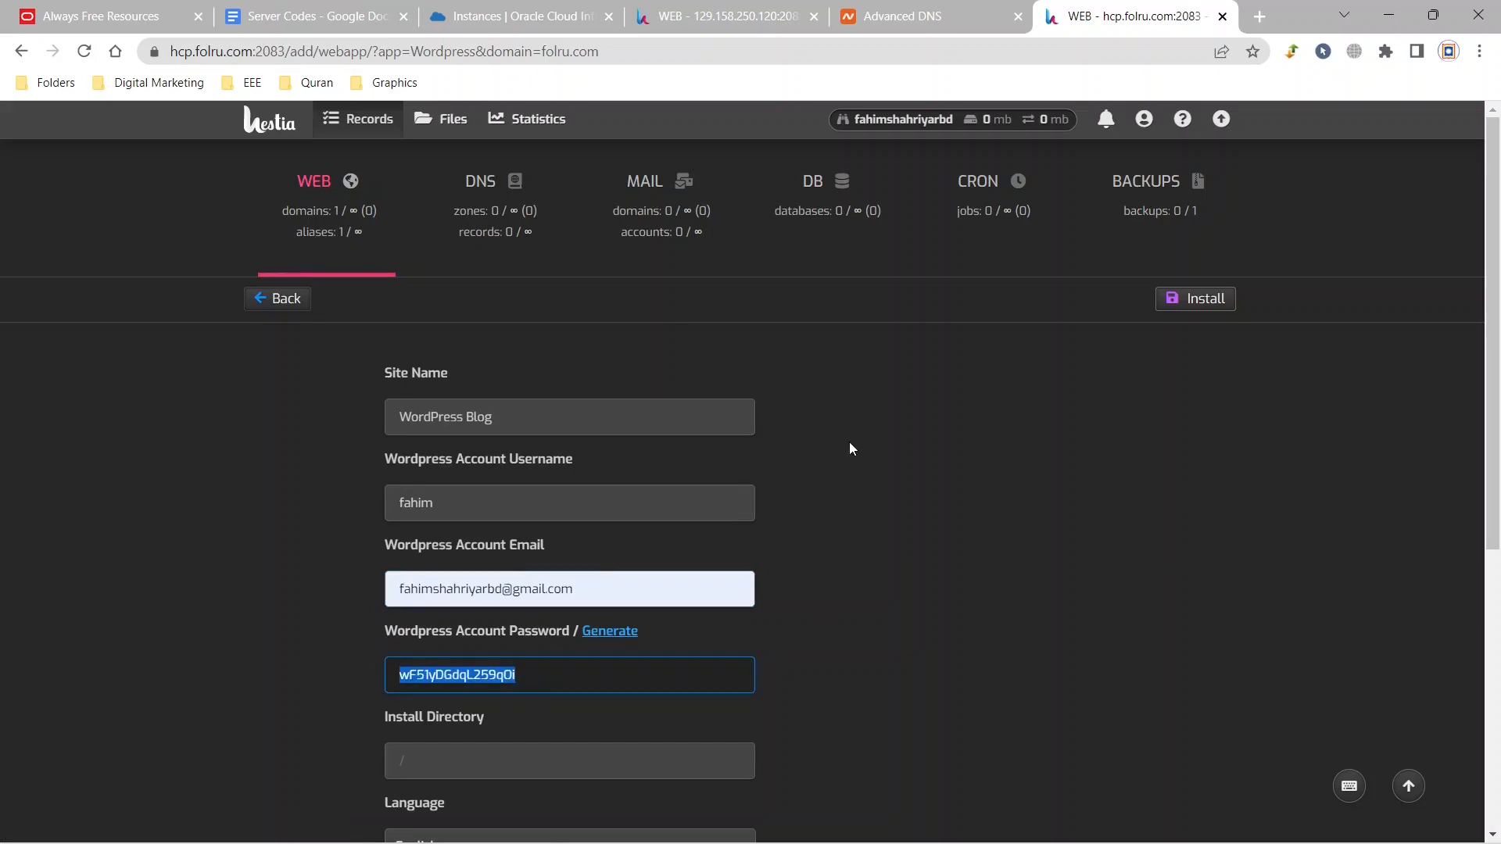
{"action": "left_click", "coordinate": [1411, 420]}
{"action": "left_click", "coordinate": [1214, 300]}
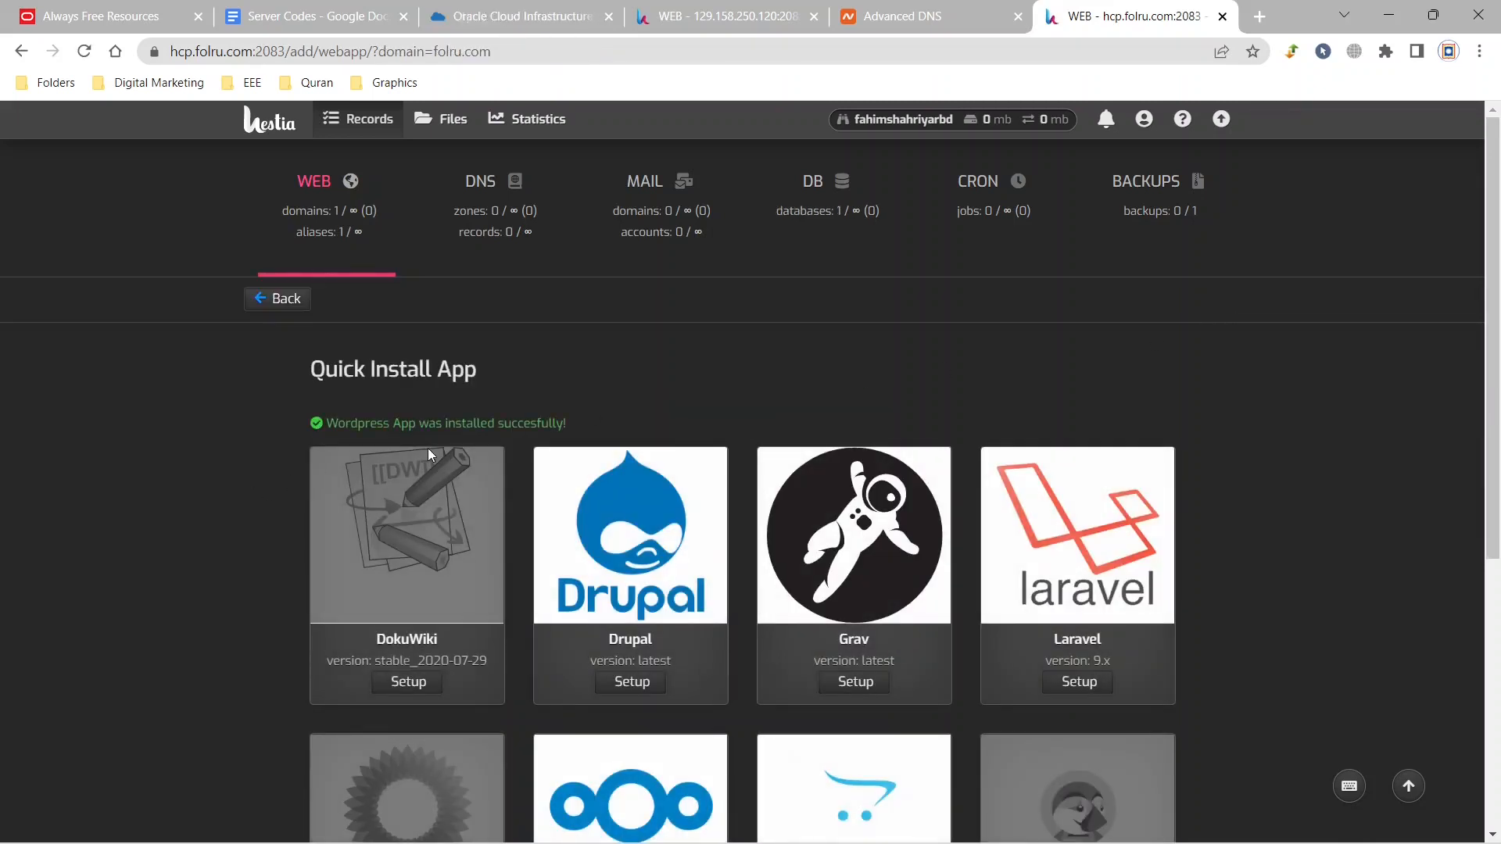
Open folru.com in a new browser tab and look over the WordPress home page.
{"action": "left_click", "coordinate": [1260, 16]}
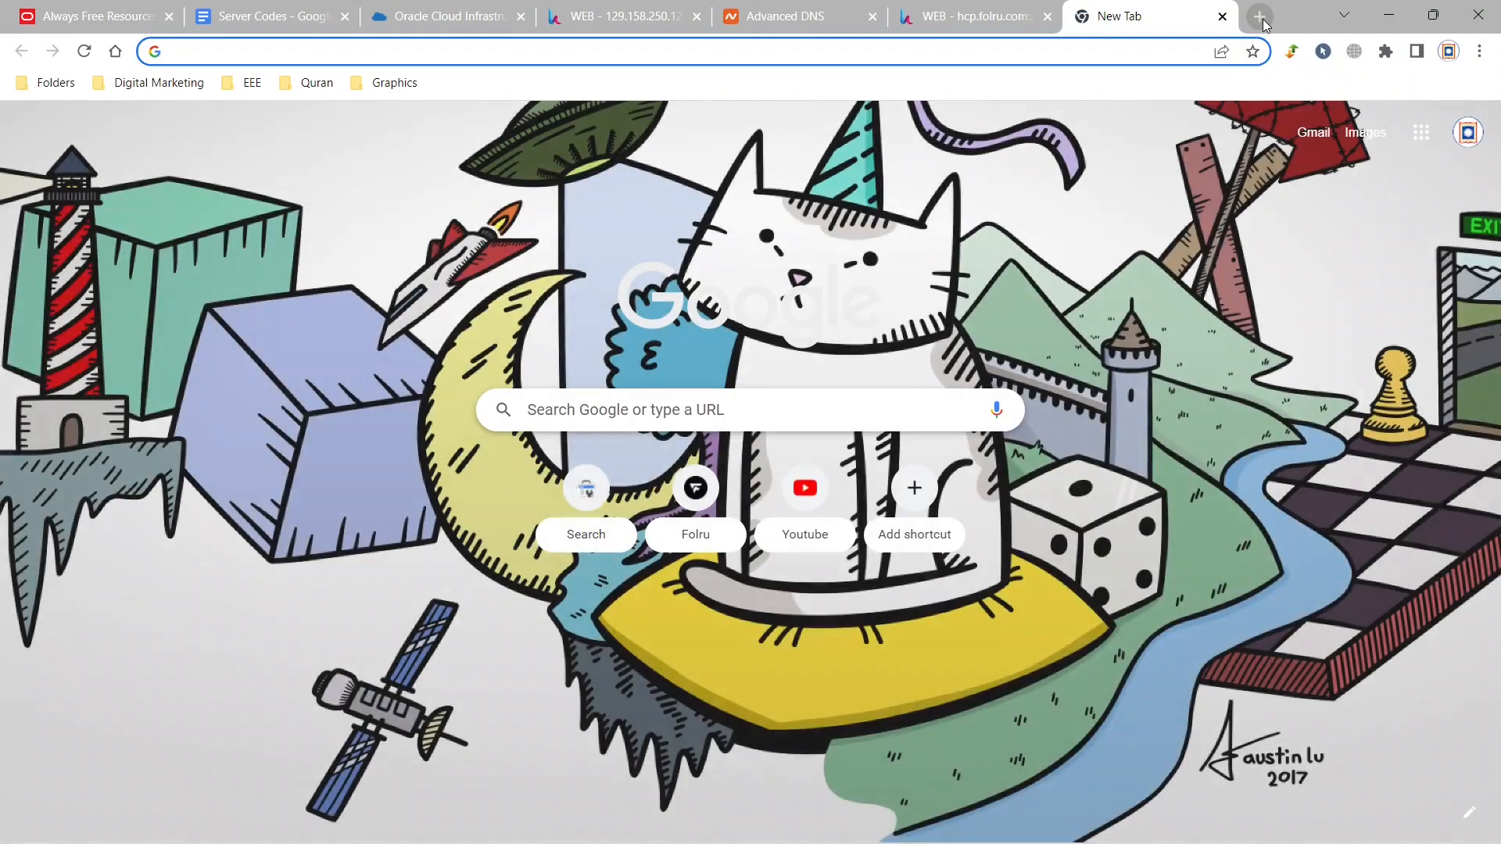
{"action": "type", "text": "folru.com"}
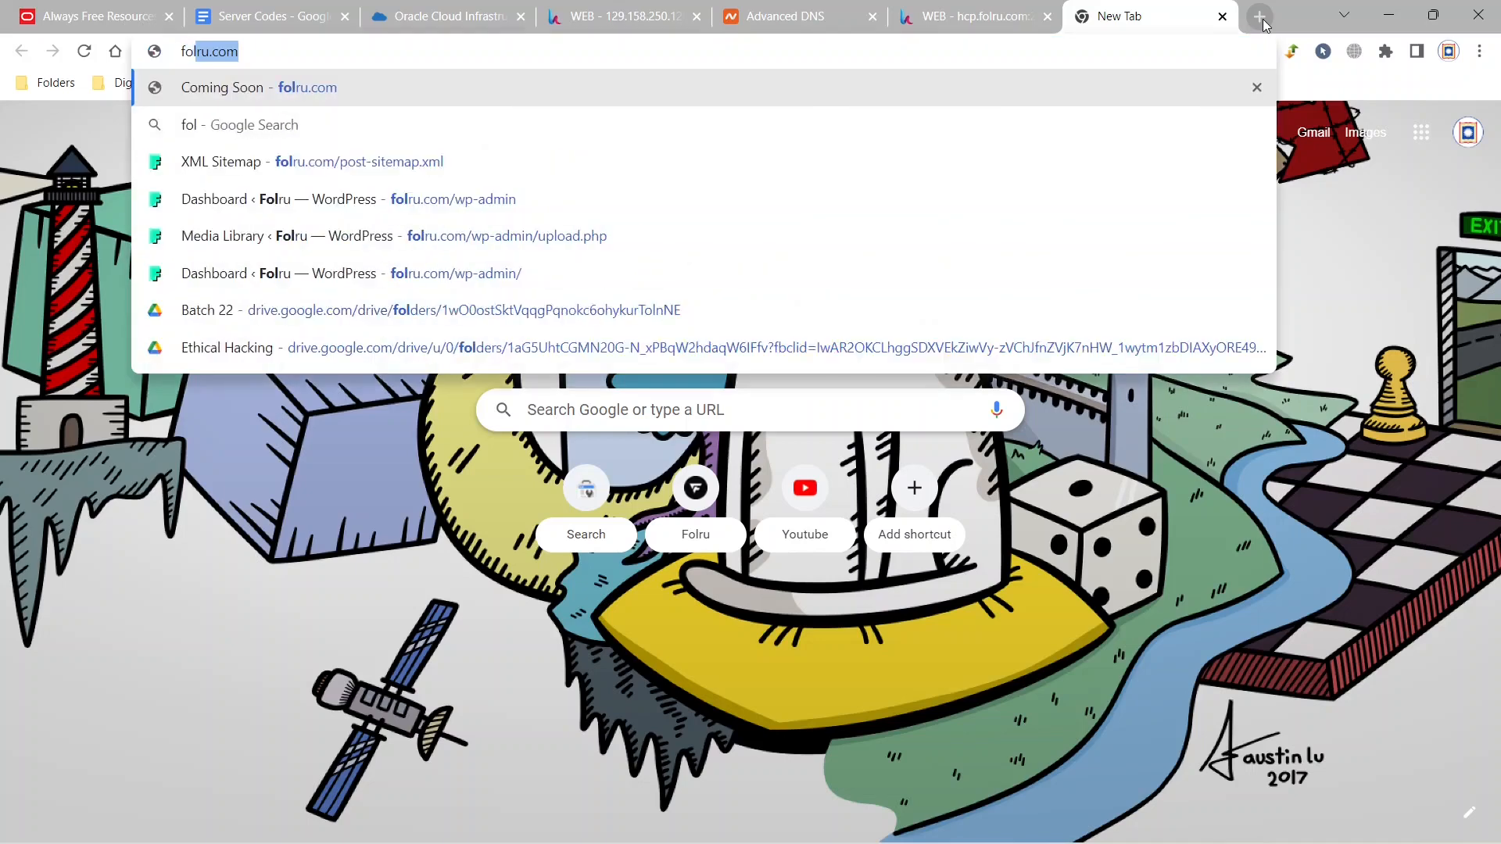
{"action": "key", "text": "Return"}
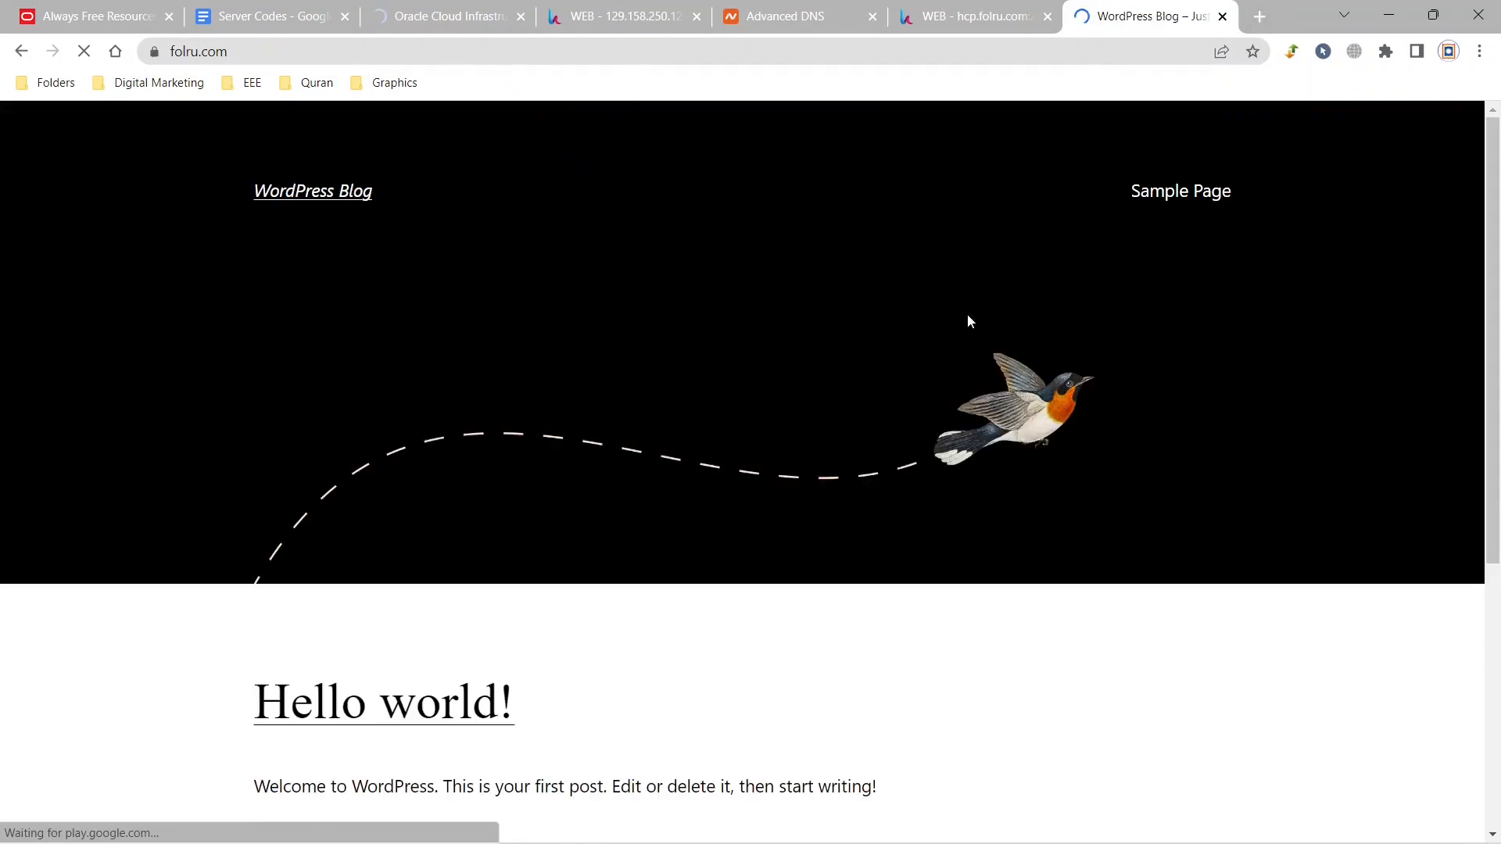
{"action": "scroll", "coordinate": [1101, 313], "scroll_direction": "down", "scroll_amount": 5}
{"action": "scroll", "coordinate": [1110, 315], "scroll_direction": "up", "scroll_amount": 5}
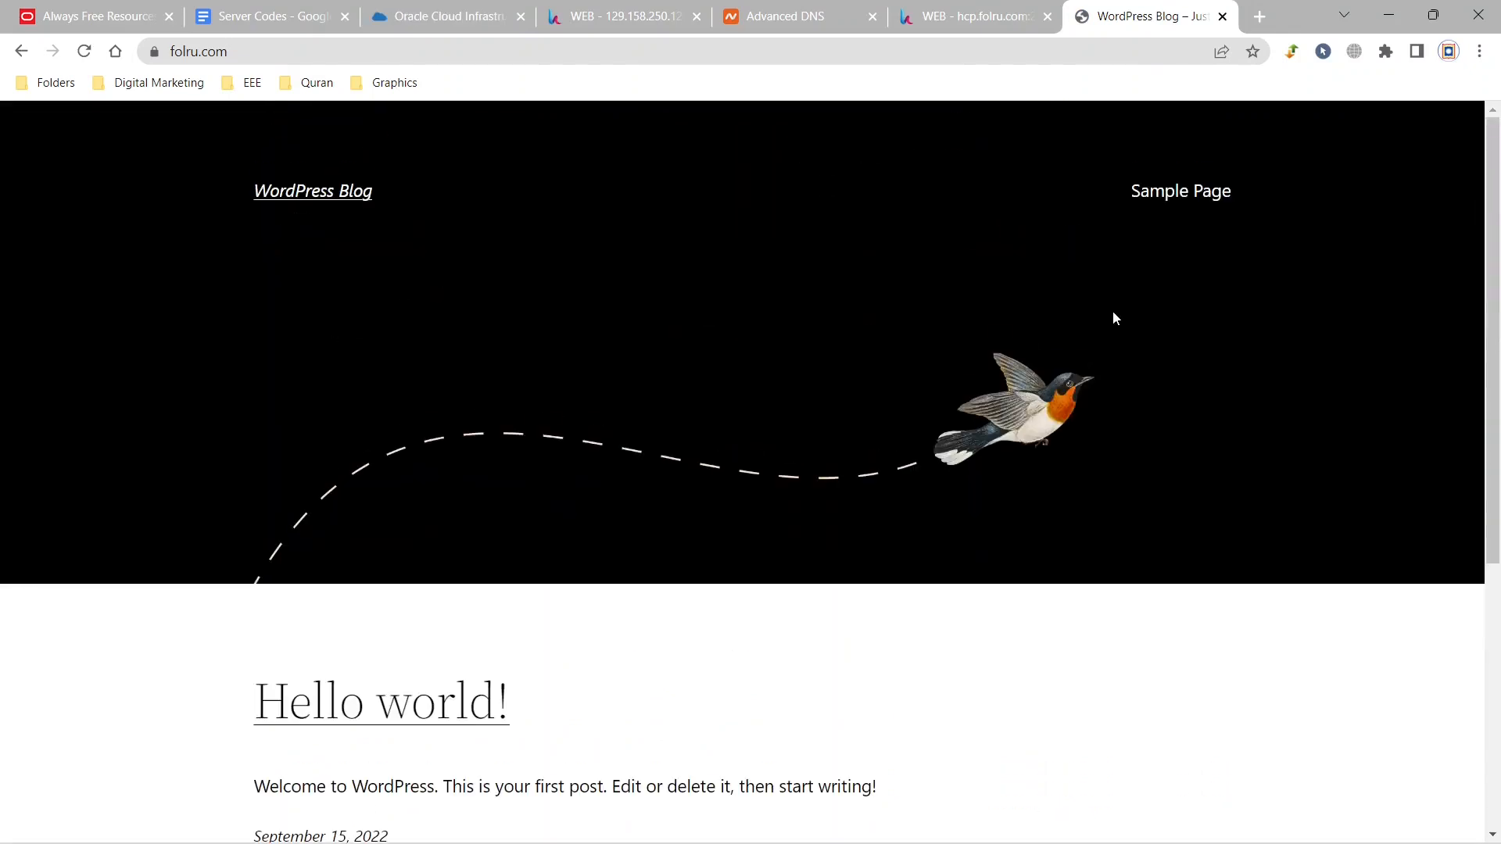